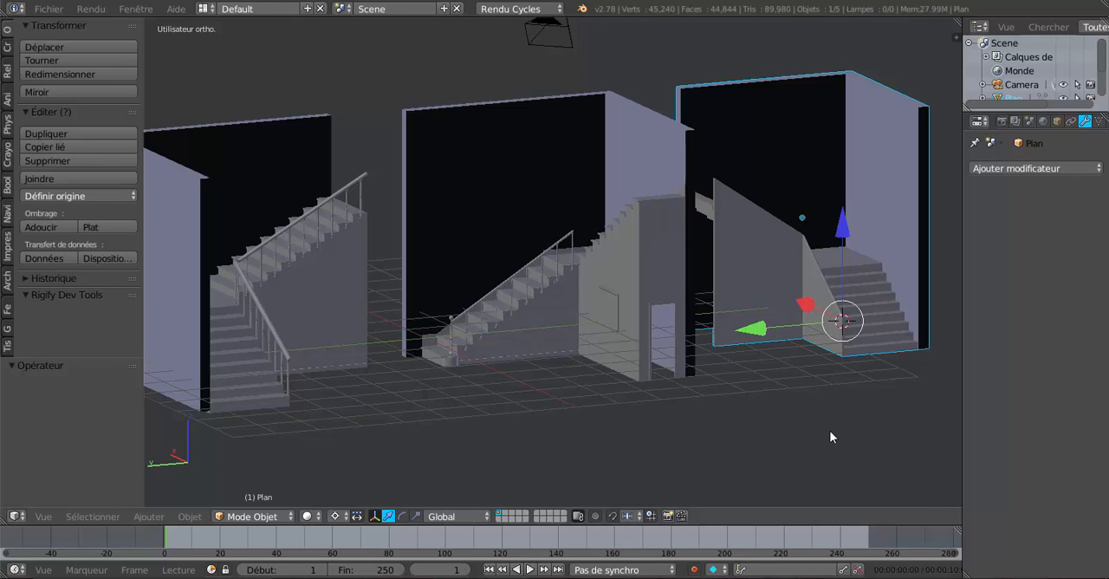
Step: Examine the selected plain staircase with solid side walls beside the railed models from several angles
middle_click_drag(761, 433, 660, 427)
scroll(607, 416, "up", 3)
scroll(651, 438, "up", 2)
scroll(661, 422, "down", 1)
scroll(661, 426, "down", 2)
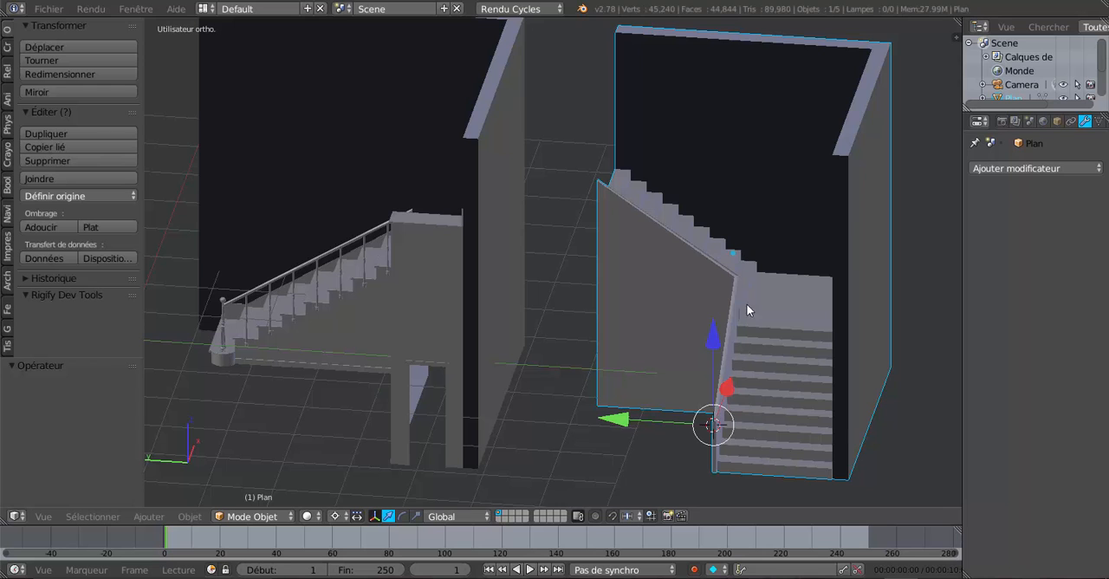
middle_click_drag(703, 412, 731, 424)
scroll(665, 379, "up", 2)
scroll(663, 389, "down", 3)
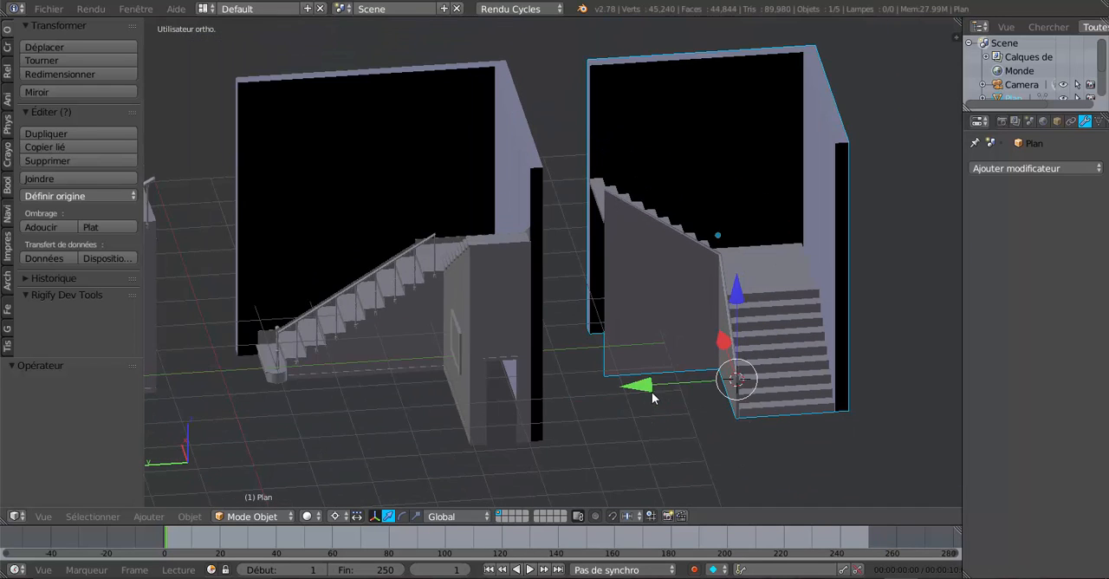
scroll(651, 394, "up", 3)
scroll(633, 408, "up", 5)
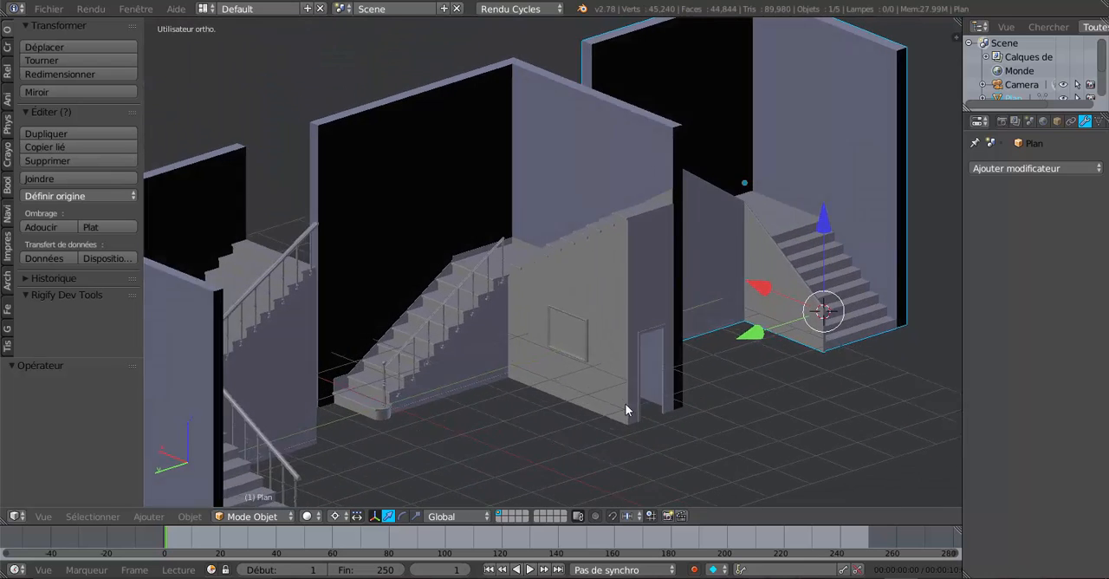
Step: Inspect the handrails and balusters along both flights and around the landing of the railed staircases
scroll(609, 427, "up", 2)
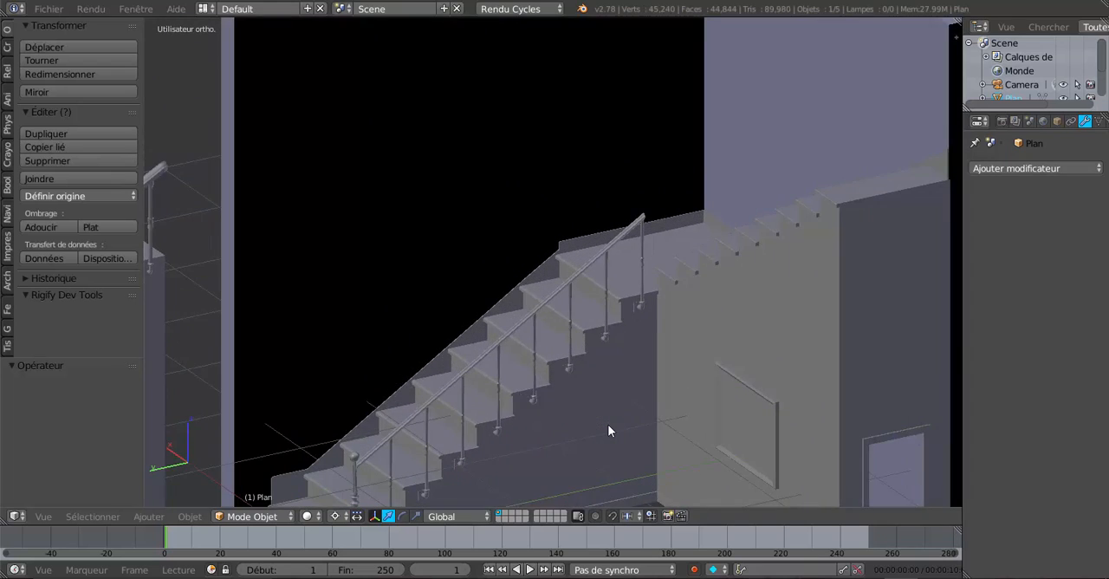
scroll(608, 424, "down", 4)
scroll(509, 433, "up", 3)
middle_click_drag(413, 416, 577, 380, "shift")
middle_click_drag(503, 376, 669, 406, "shift")
scroll(574, 401, "up", 4)
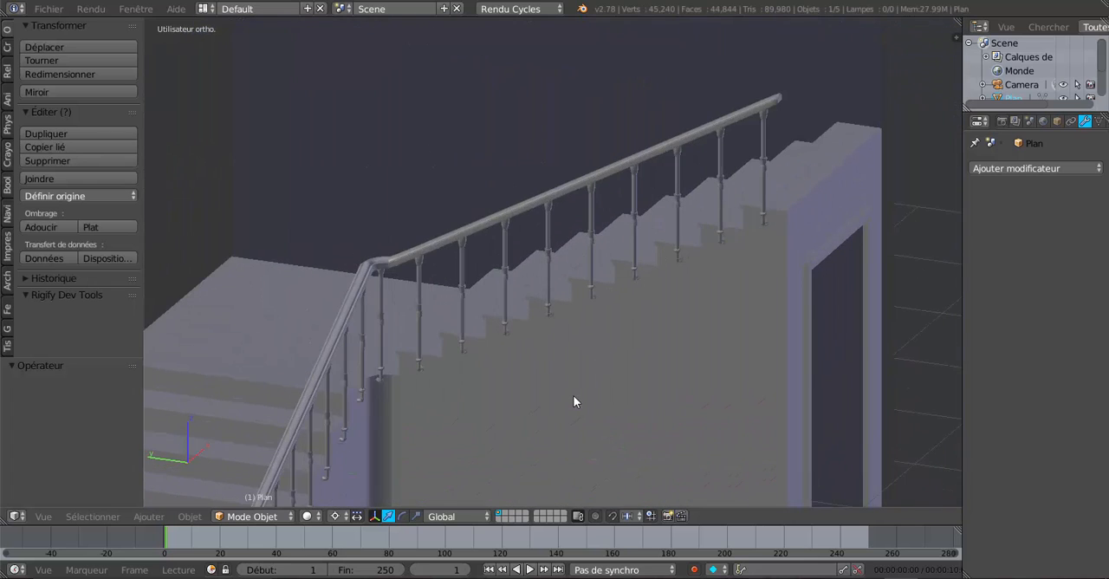
scroll(749, 236, "down", 4)
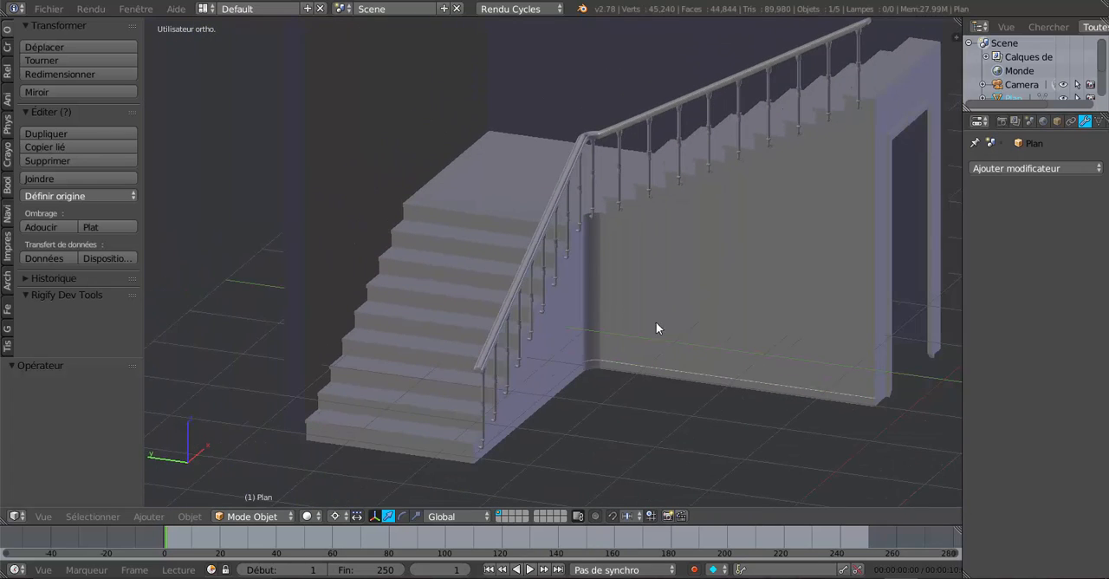
scroll(622, 372, "up", 2)
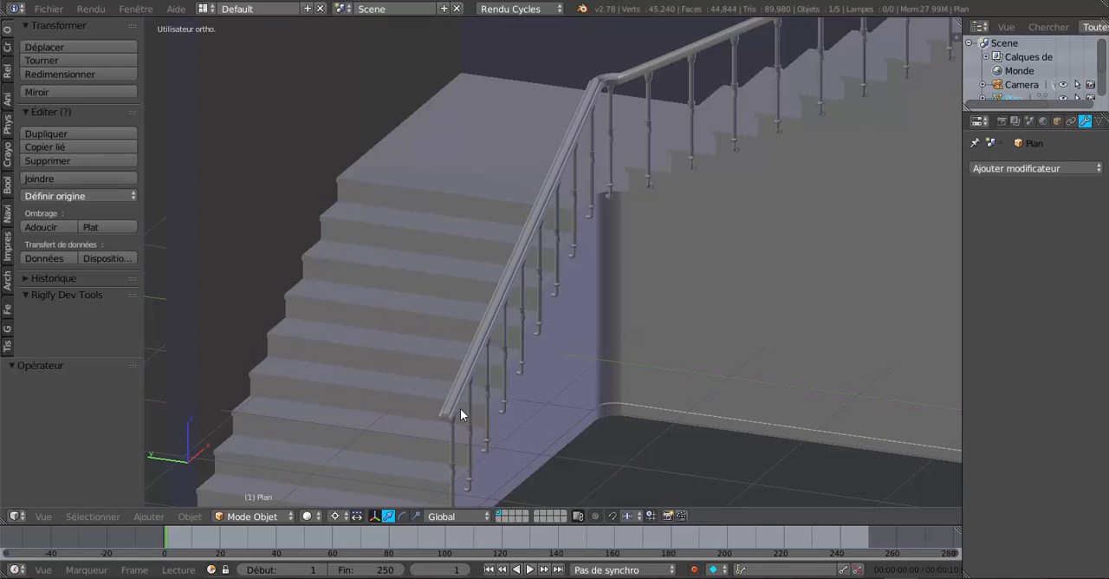
middle_click_drag(600, 82, 647, 179)
scroll(656, 182, "down", 4)
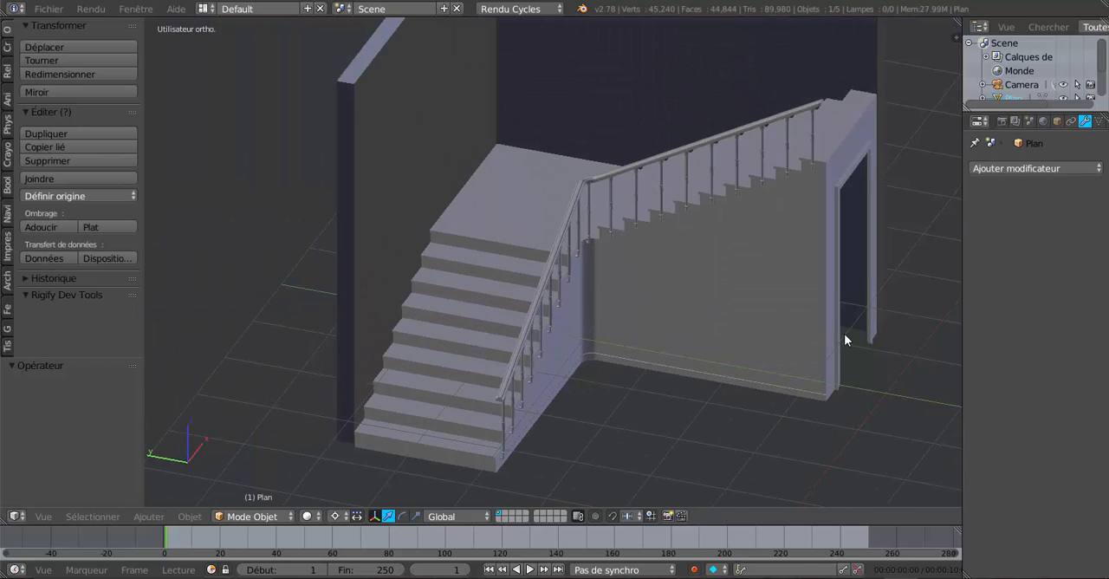
Step: Inspect the fluted newel post with its ball top and the rounded first step of the middle staircase
middle_click_drag(844, 333, 648, 313, "shift")
scroll(590, 389, "up", 3)
scroll(648, 314, "up", 1)
middle_click_drag(613, 409, 637, 334, "shift")
scroll(636, 334, "up", 1)
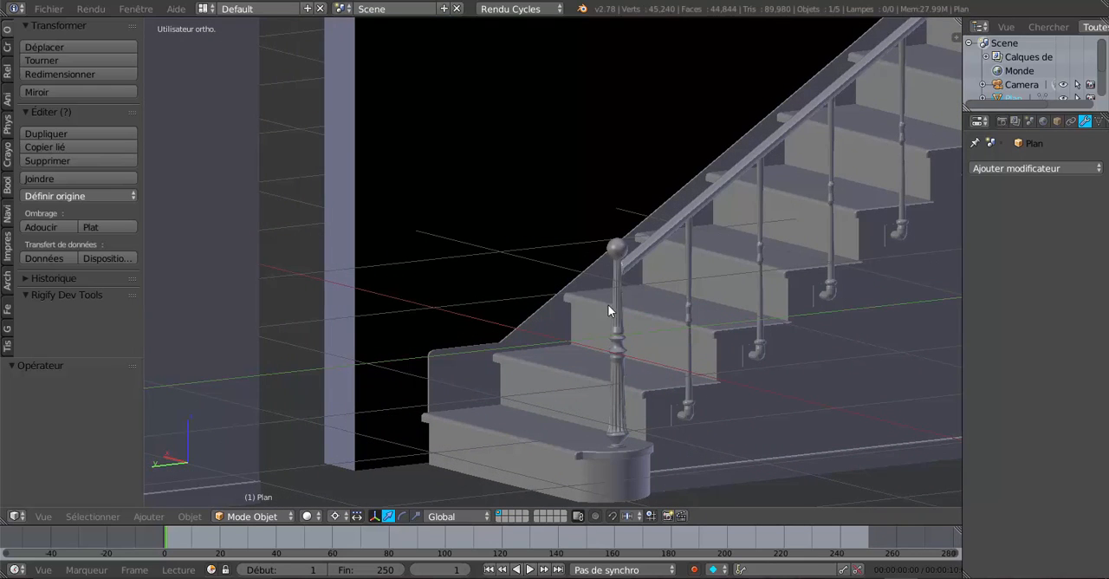
scroll(617, 371, "up", 2)
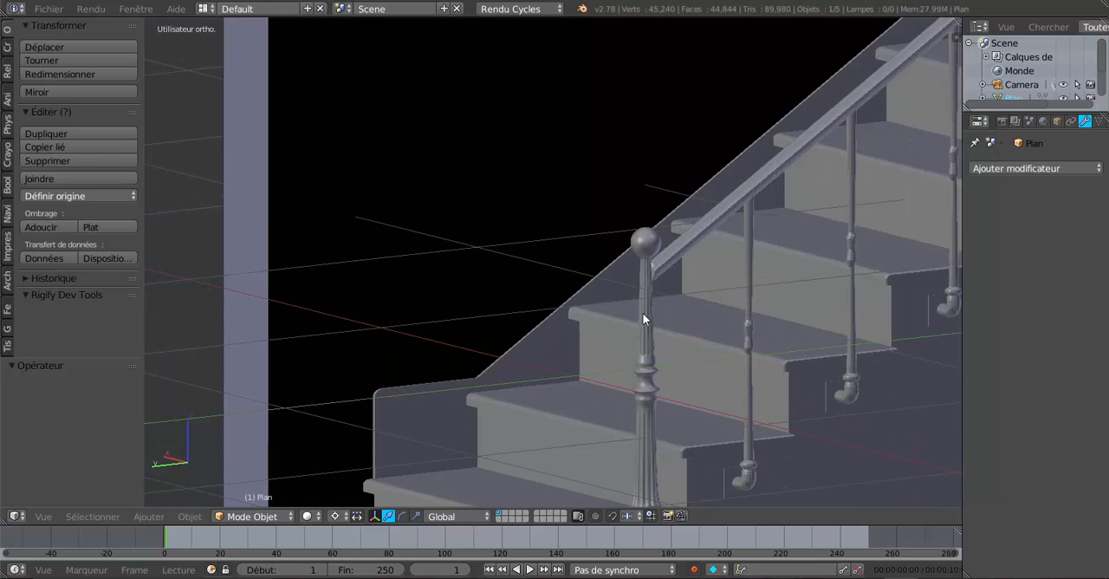
scroll(647, 448, "down", 2)
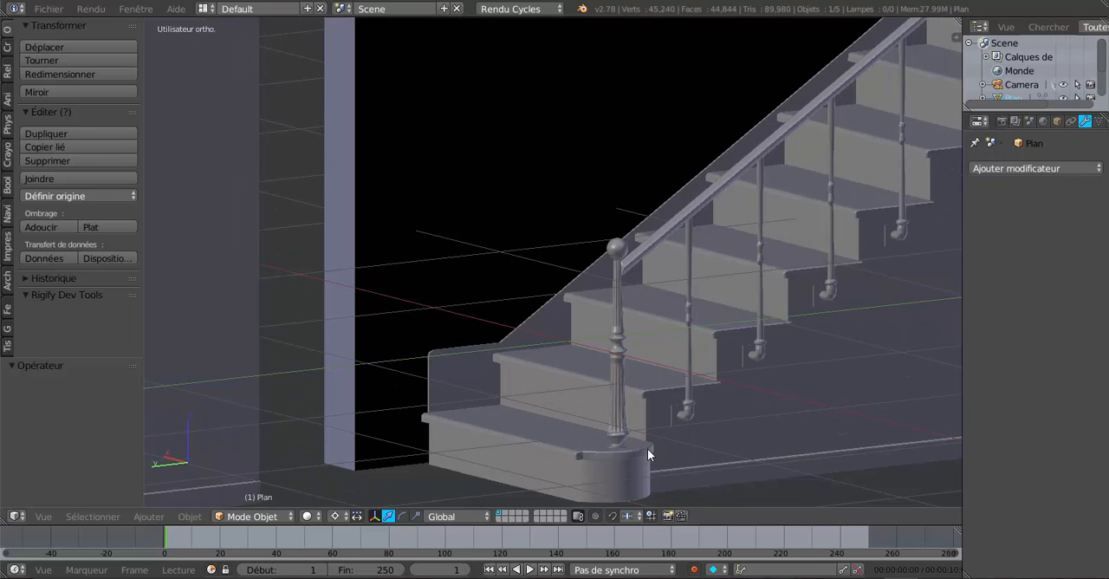
scroll(619, 371, "down", 1)
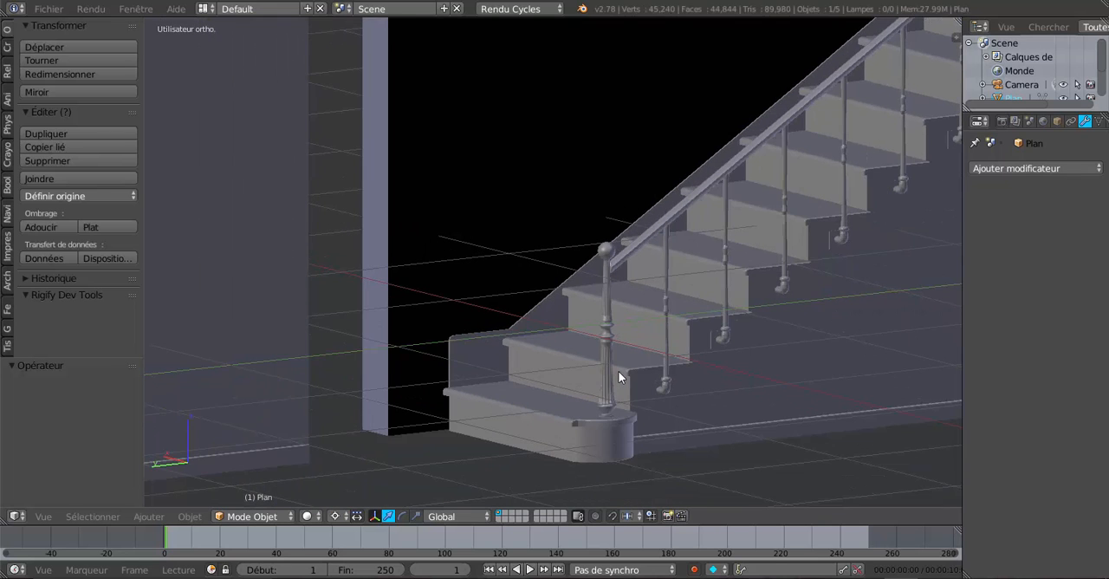
middle_click_drag(632, 366, 620, 375, "shift")
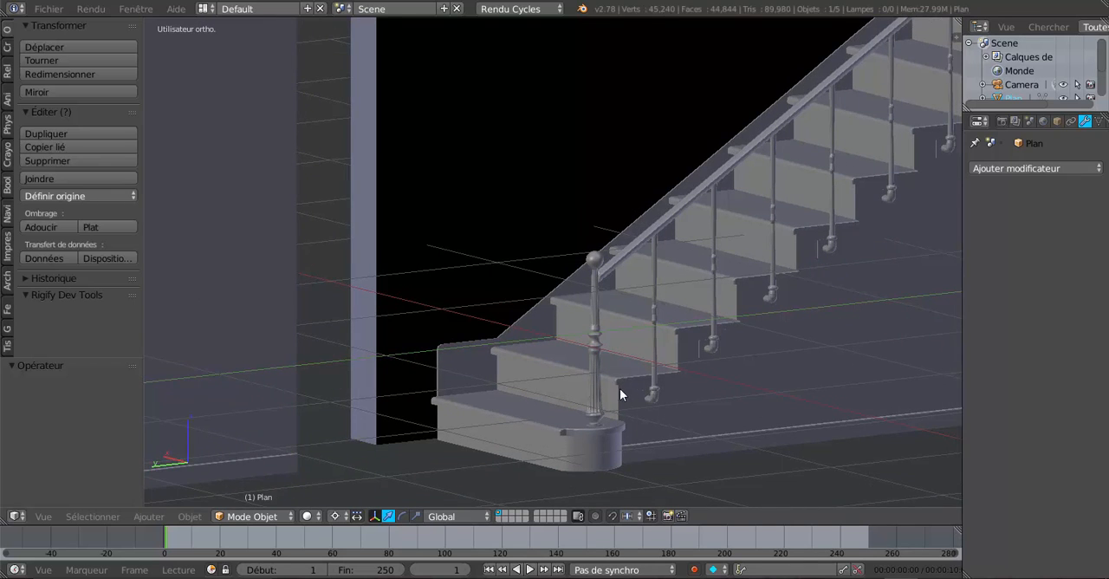
middle_click_drag(617, 428, 592, 361, "shift")
middle_click_drag(586, 428, 579, 439)
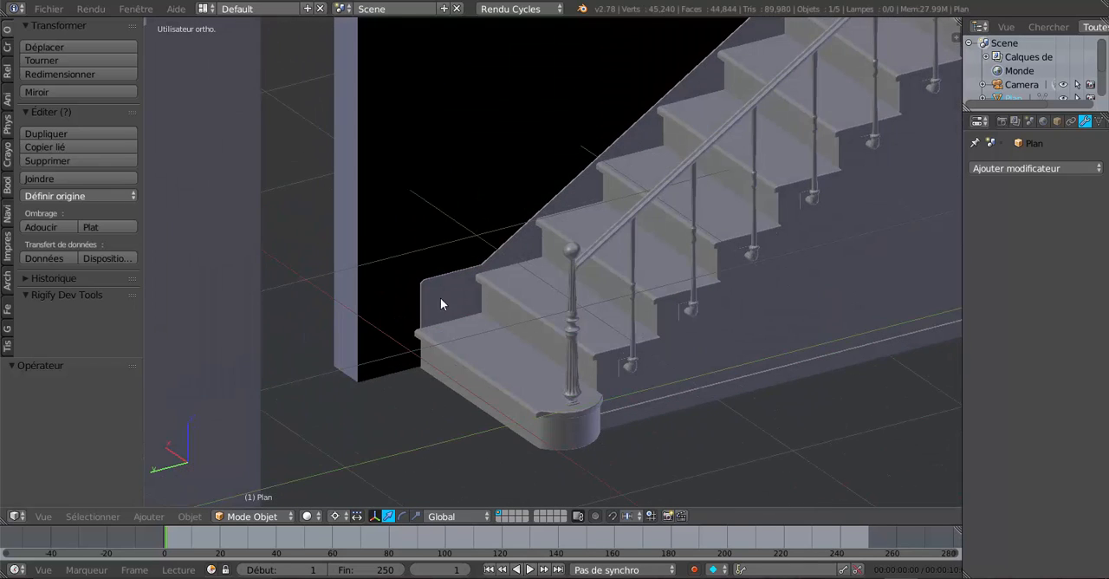
Step: Examine the curved baluster fixings along the side of the middle staircase's lower flight
scroll(620, 176, "down", 4)
middle_click_drag(657, 247, 642, 269, "shift")
middle_click_drag(573, 324, 599, 323)
scroll(557, 318, "up", 1)
scroll(611, 333, "up", 2)
scroll(599, 318, "up", 2)
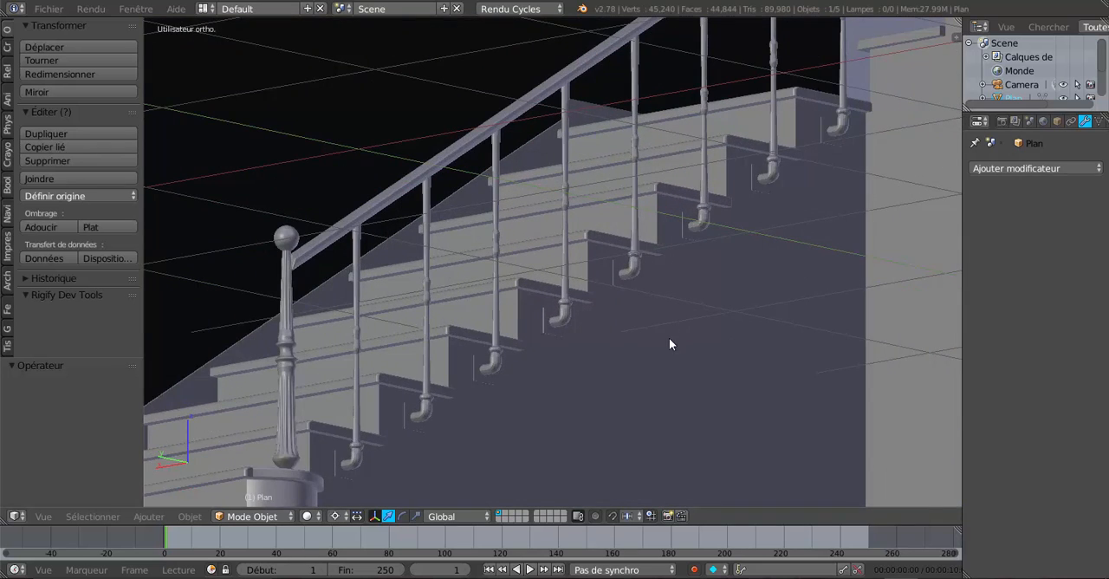
scroll(669, 338, "up", 2)
scroll(787, 186, "down", 5)
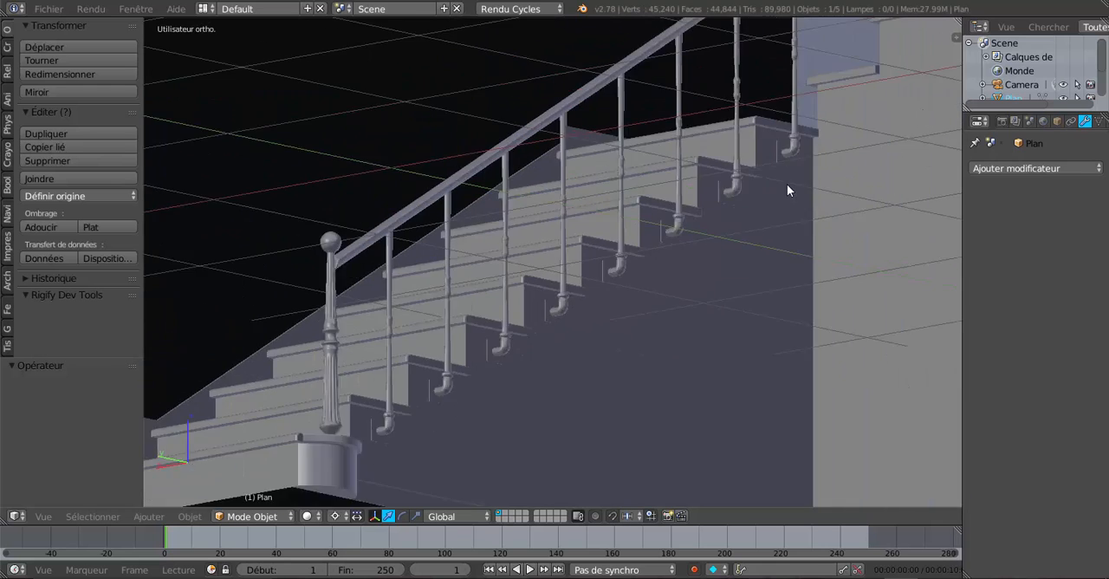
scroll(609, 309, "up", 5)
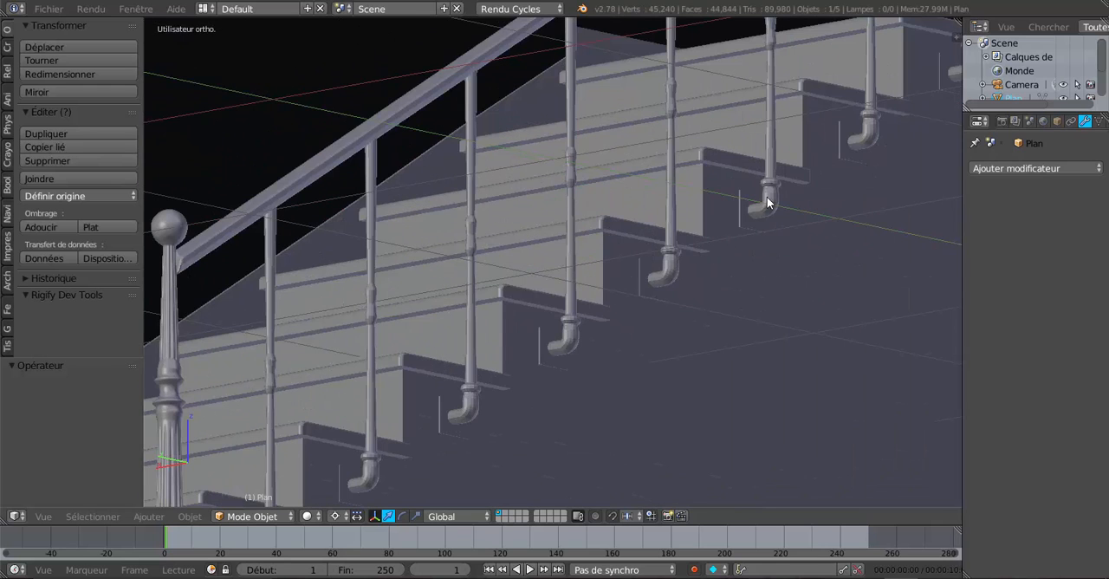
scroll(468, 381, "down", 4)
Step: Compare the overall shapes of the staircase models side by side
middle_click_drag(566, 382, 282, 448)
scroll(534, 420, "down", 2)
scroll(584, 414, "down", 4)
scroll(685, 376, "up", 3)
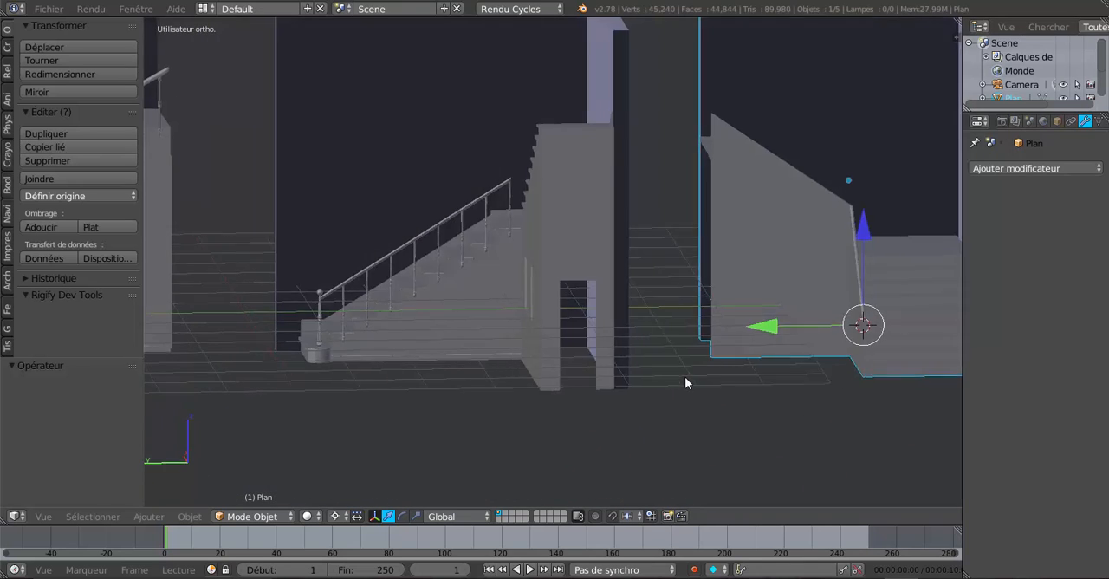
middle_click_drag(718, 373, 569, 404, "shift")
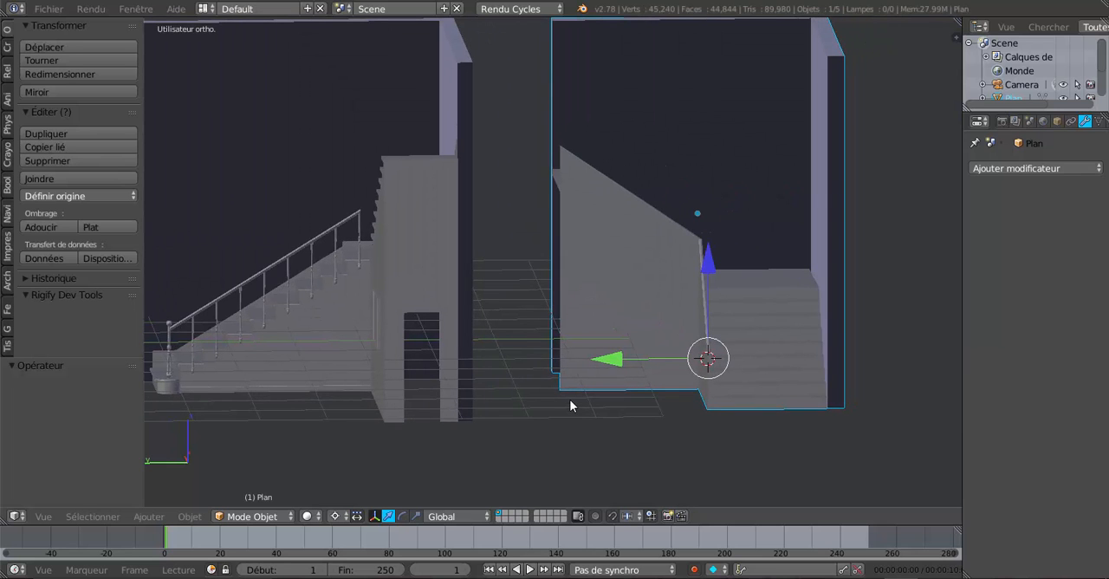
middle_click_drag(517, 446, 709, 452)
scroll(653, 441, "down", 2)
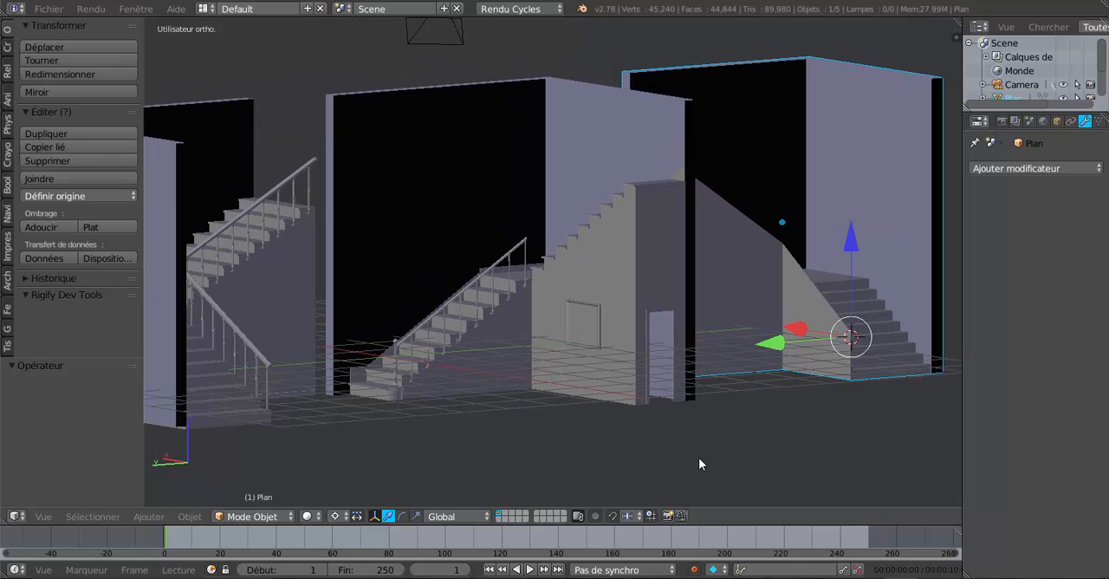
Step: Start a new default scene and add a grid mesh with 10 by 10 subdivisions
key("ctrl+n")
left_click(632, 380)
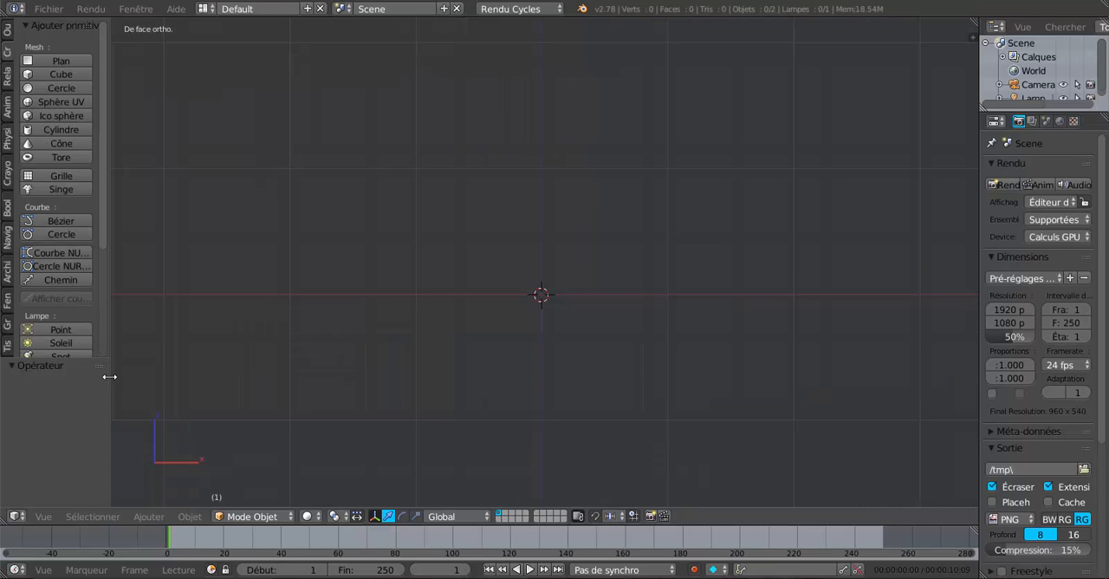
left_click_drag(109, 376, 130, 373)
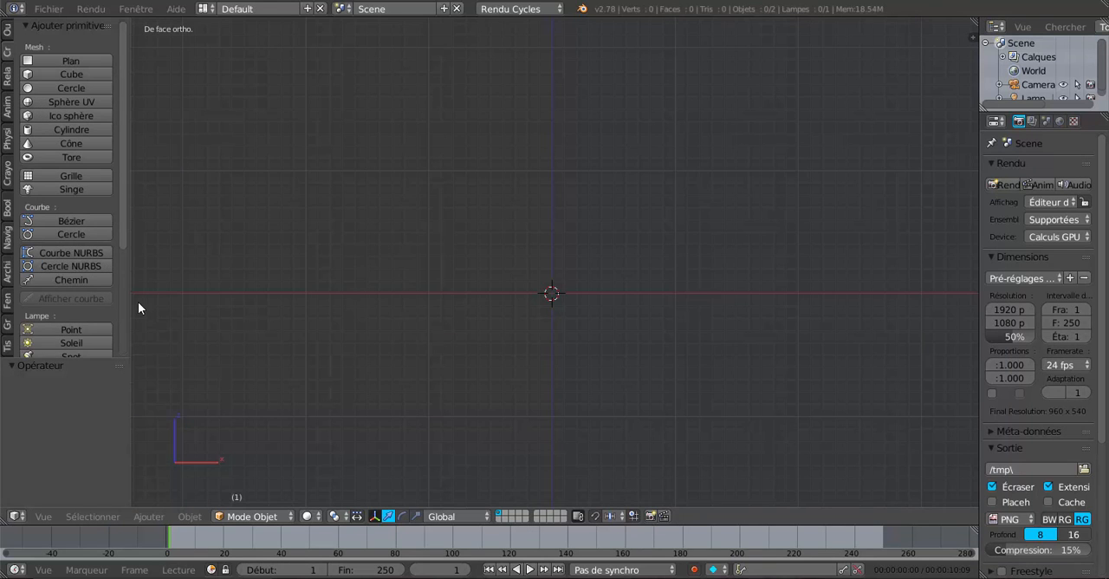
left_click(54, 178)
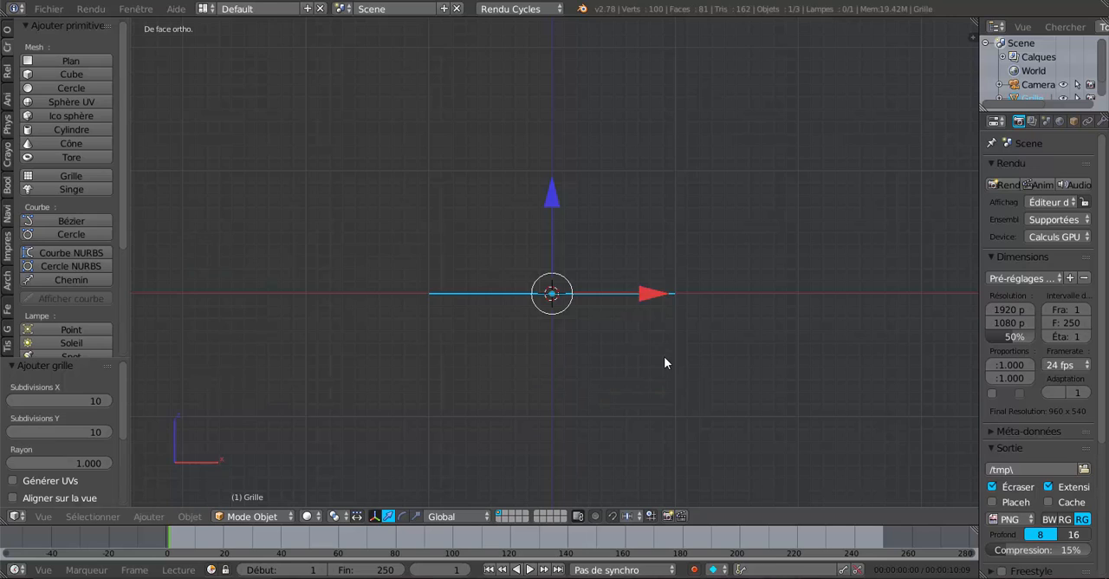
Step: Rotate the grid 90° around the global Y axis so it stands upright
key("r")
key("y")
key("9")
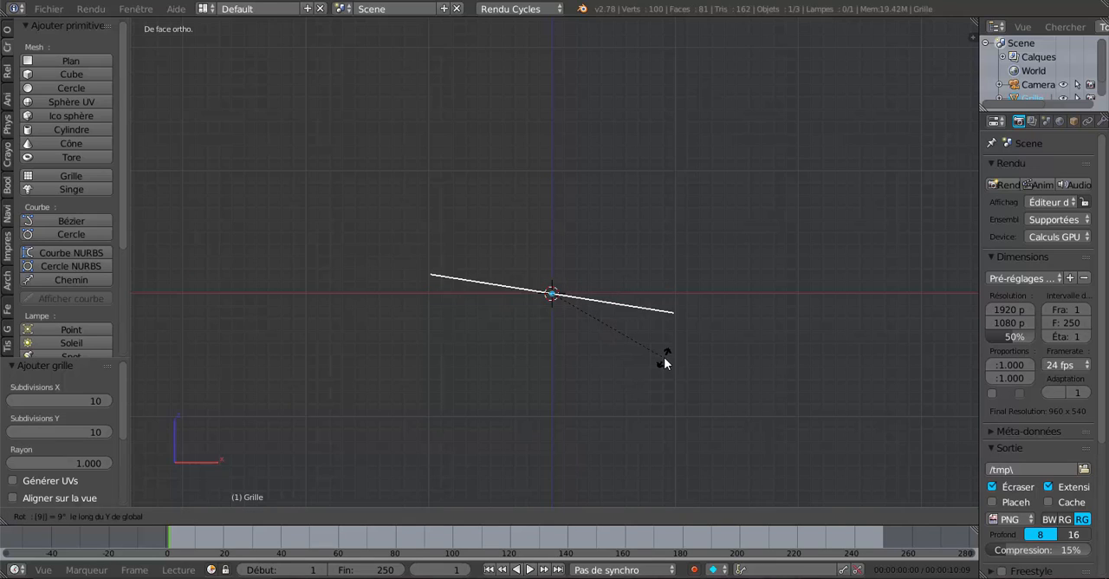
key("0")
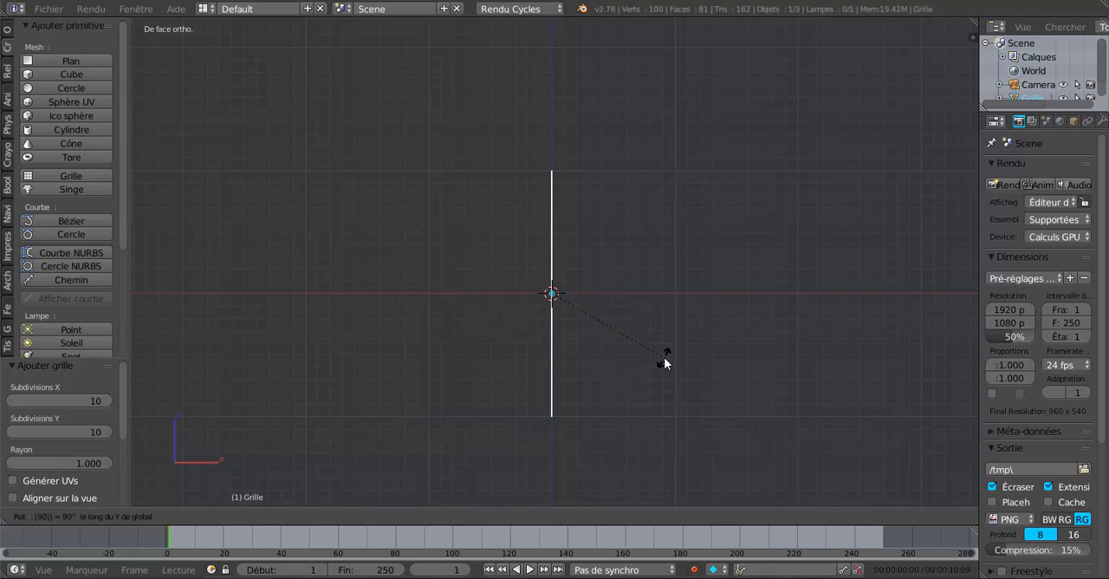
key("Return")
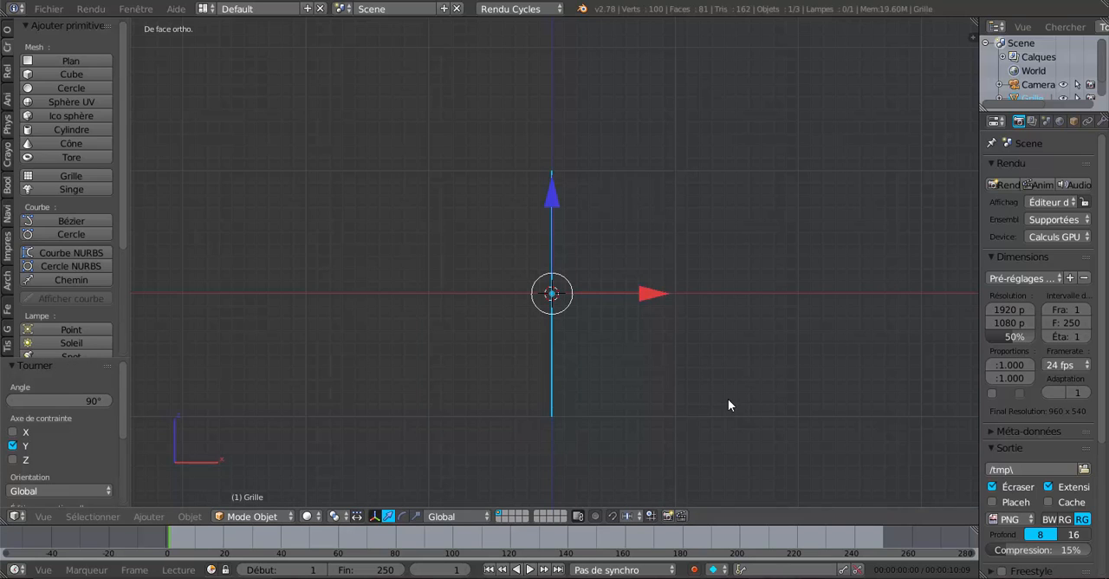
Step: In Edit Mode, seen from the right side, flatten the whole grid along Z by about 0.688 and again by 0.844
key("KP_3")
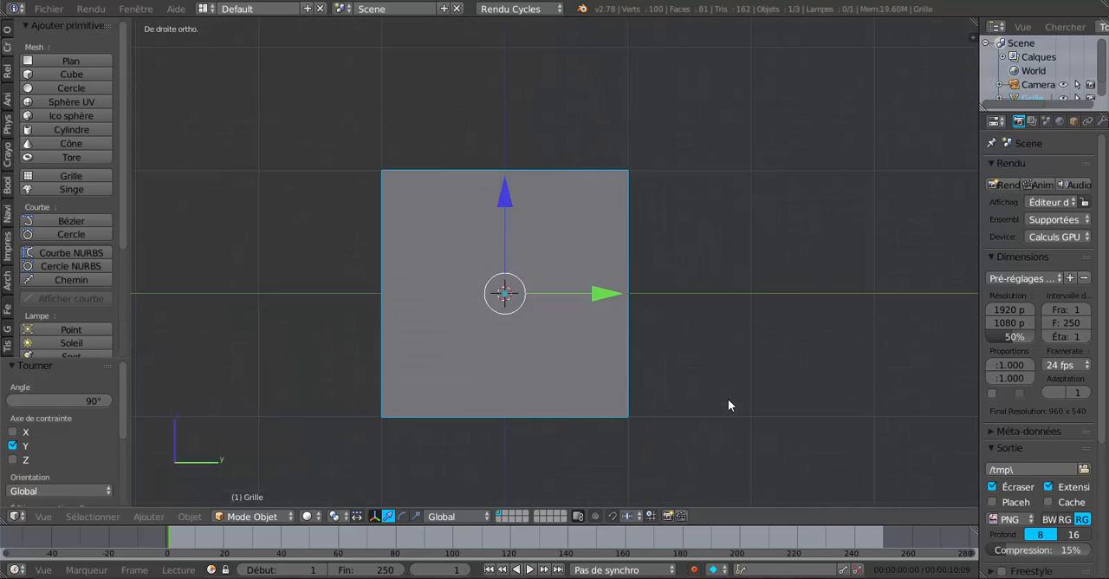
key("Tab")
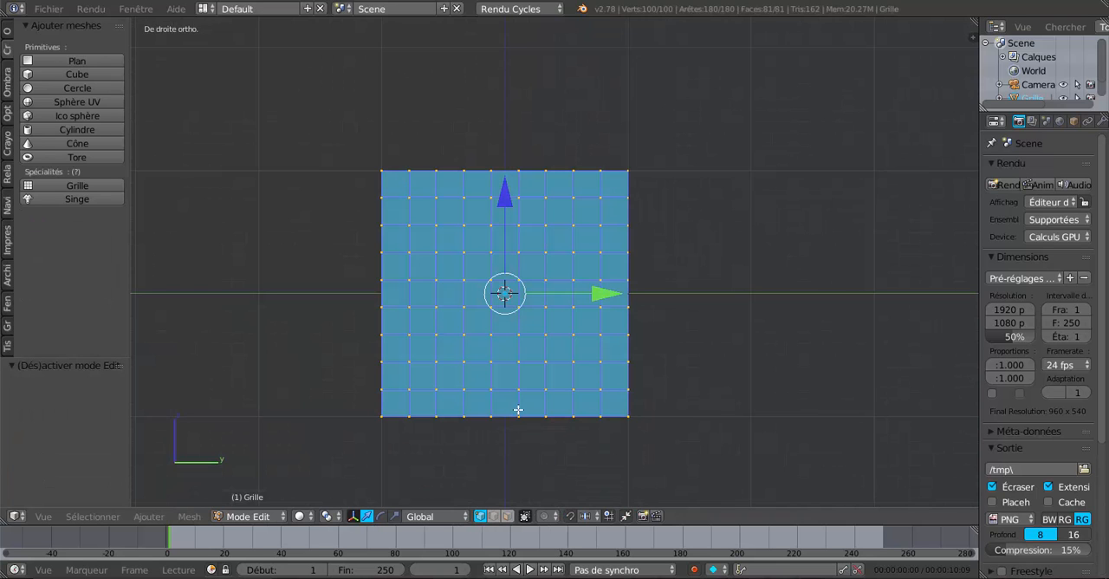
left_click(394, 515)
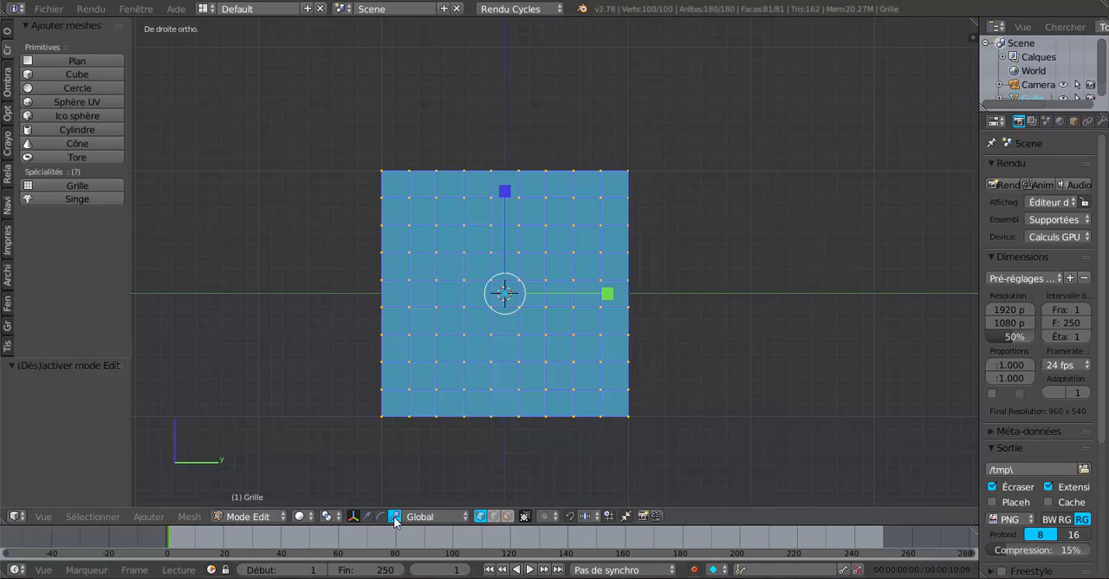
left_click_drag(503, 200, 507, 229)
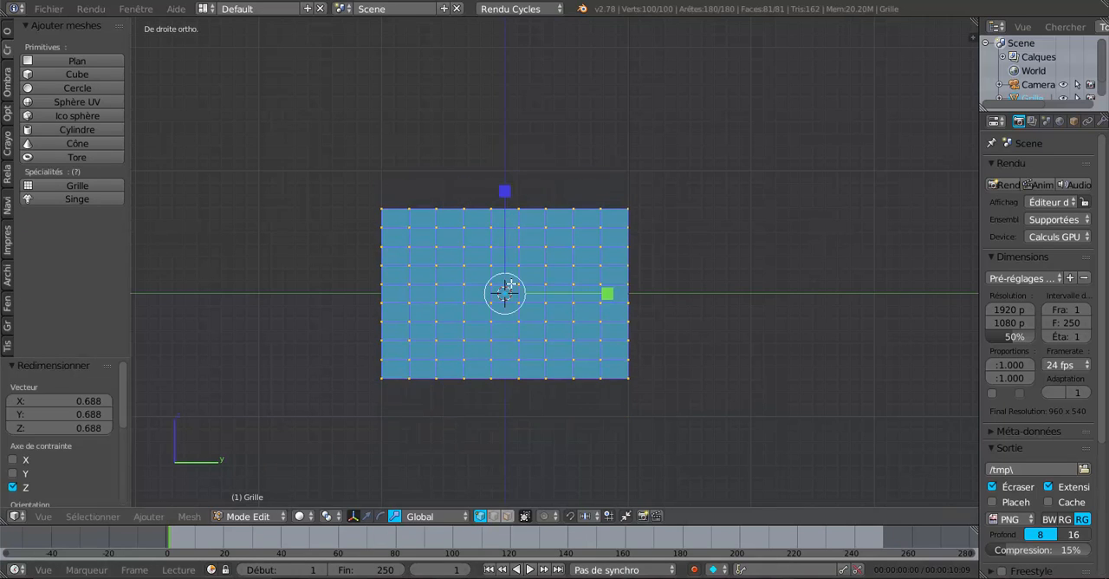
scroll(510, 288, "up", 3)
scroll(510, 288, "up", 1)
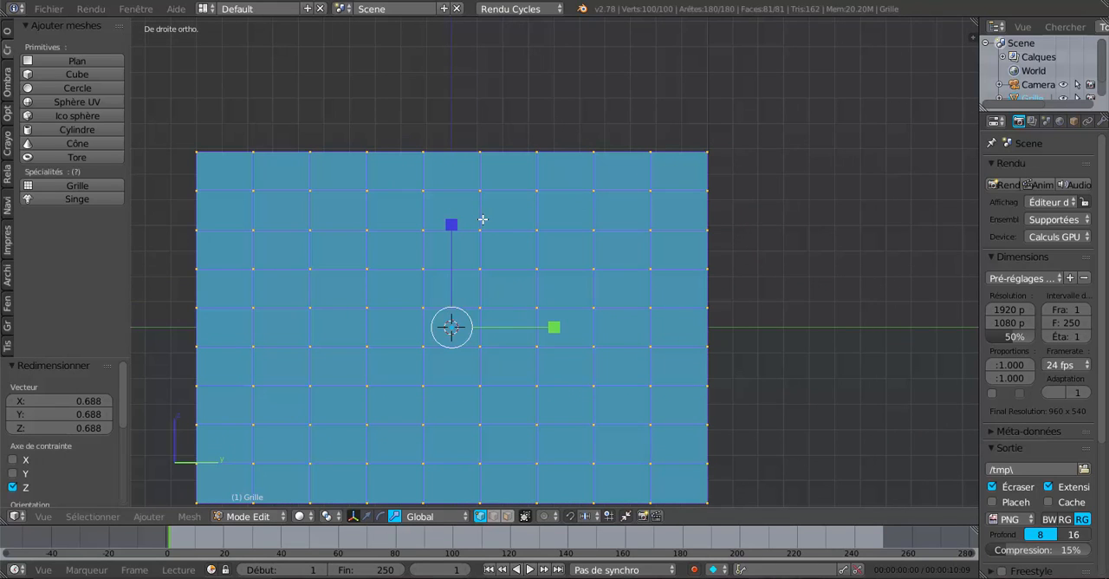
left_click_drag(456, 232, 457, 246)
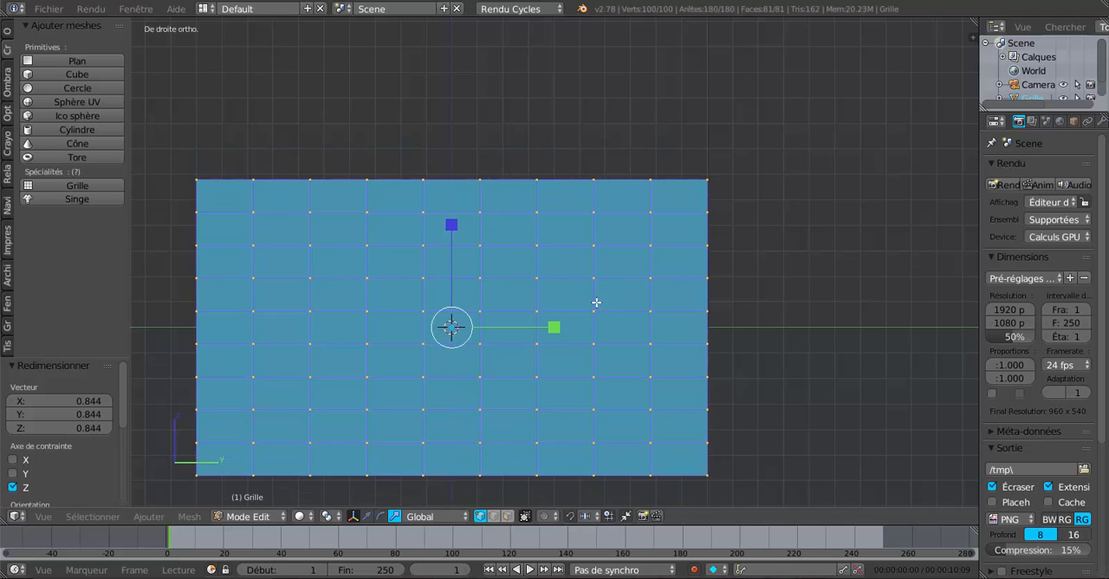
middle_click_drag(598, 302, 692, 232, "shift")
scroll(604, 165, "up", 1)
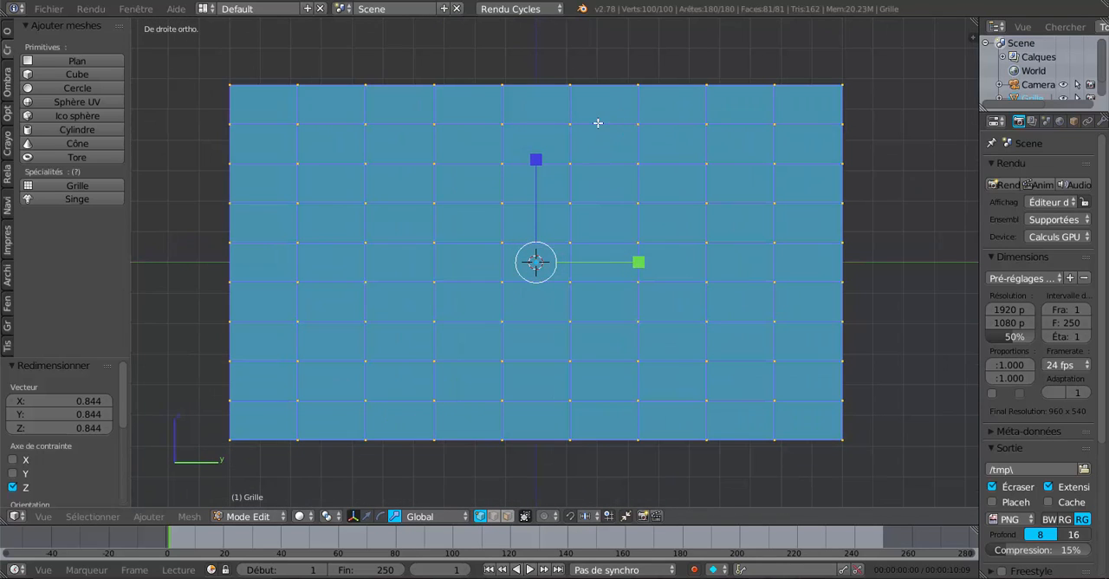
Step: Select the faces above the staircase diagonal and delete them, leaving nine stepped rows that rise from one face to nine high
left_click(508, 515)
key("a")
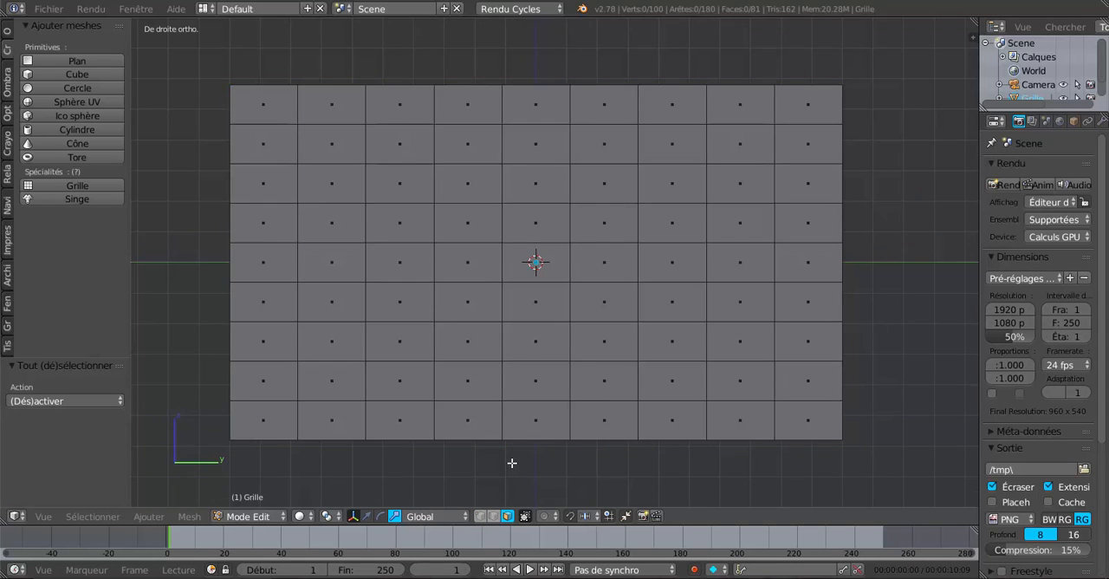
scroll(511, 459, "down", 2)
key("c")
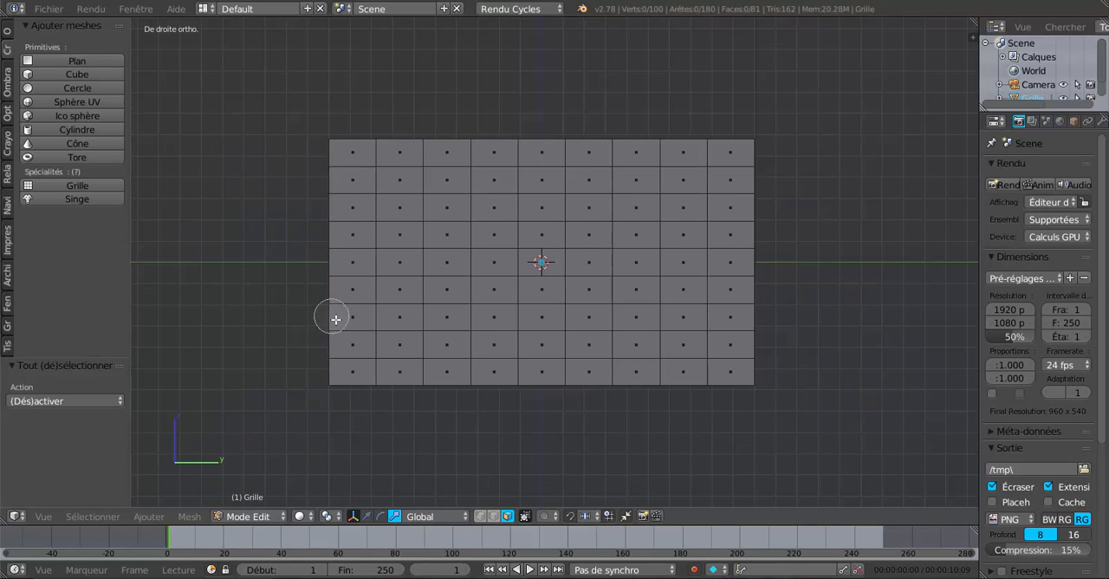
mouse_move(339, 317)
left_mouse_down()
mouse_move(347, 335)
mouse_move(345, 316)
mouse_move(381, 312)
mouse_move(528, 203)
mouse_move(668, 126)
left_mouse_up()
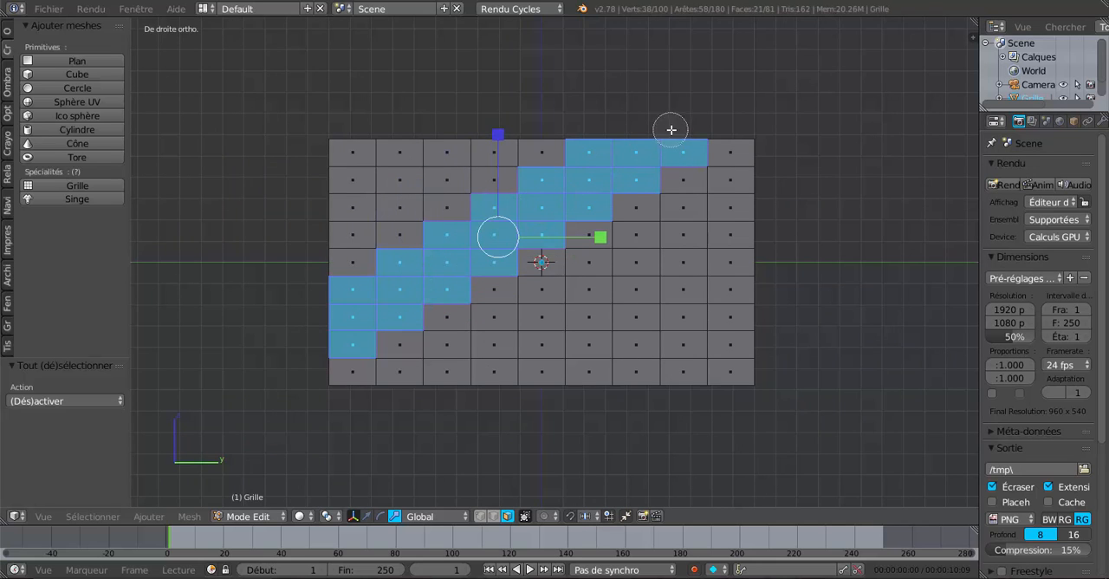
key("Escape")
key("c")
mouse_move(575, 136)
left_mouse_down()
mouse_move(358, 168)
mouse_move(325, 269)
left_mouse_up()
key("Escape")
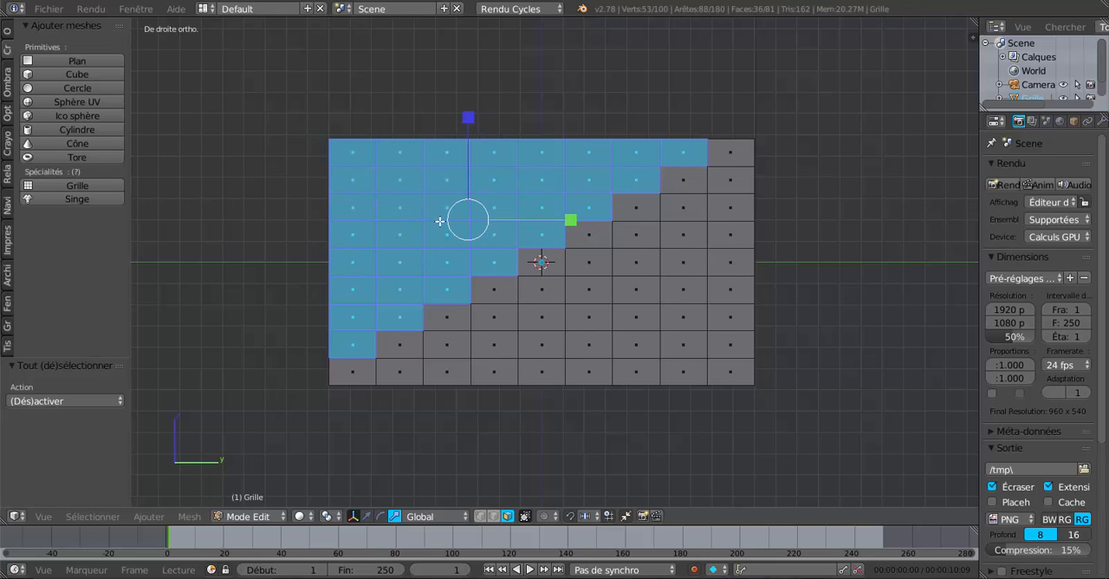
key("x")
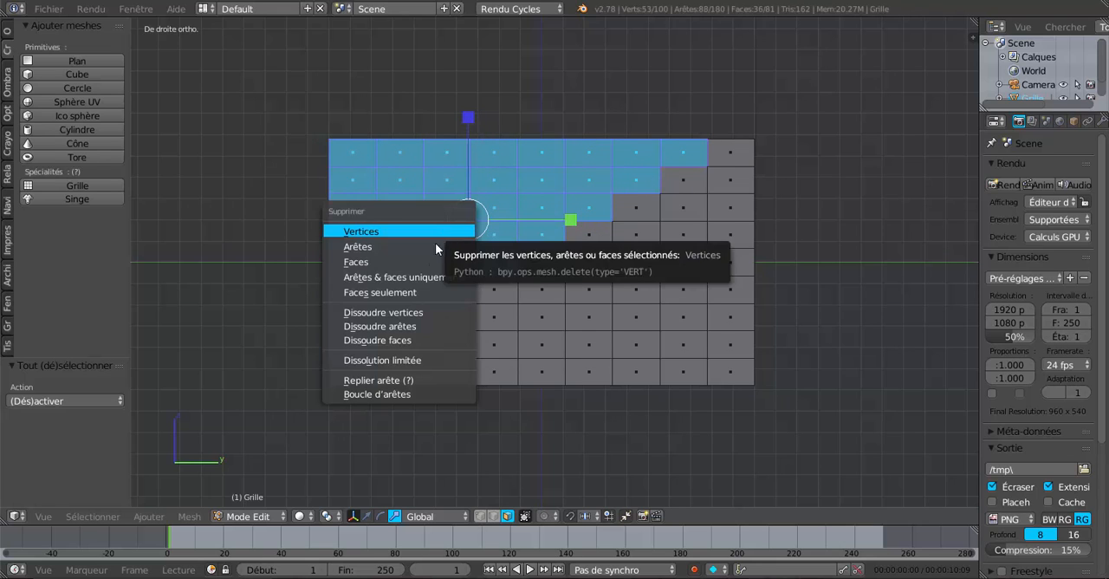
left_click(424, 264)
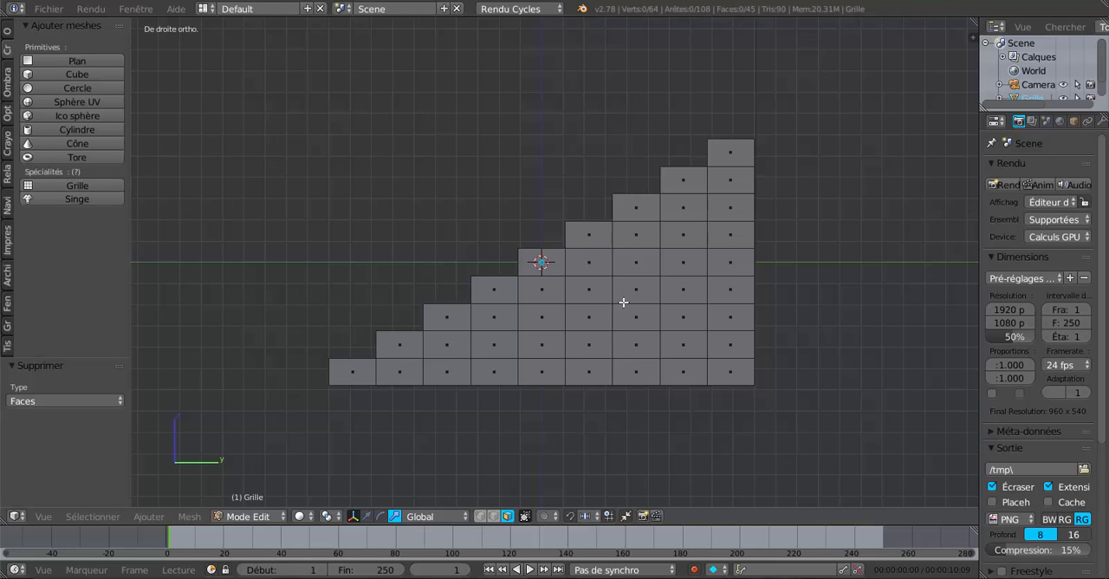
Step: Add a centred horizontal loop cut through each of the eight lowest rows of the stair profile
middle_click_drag(676, 349, 639, 292, "shift")
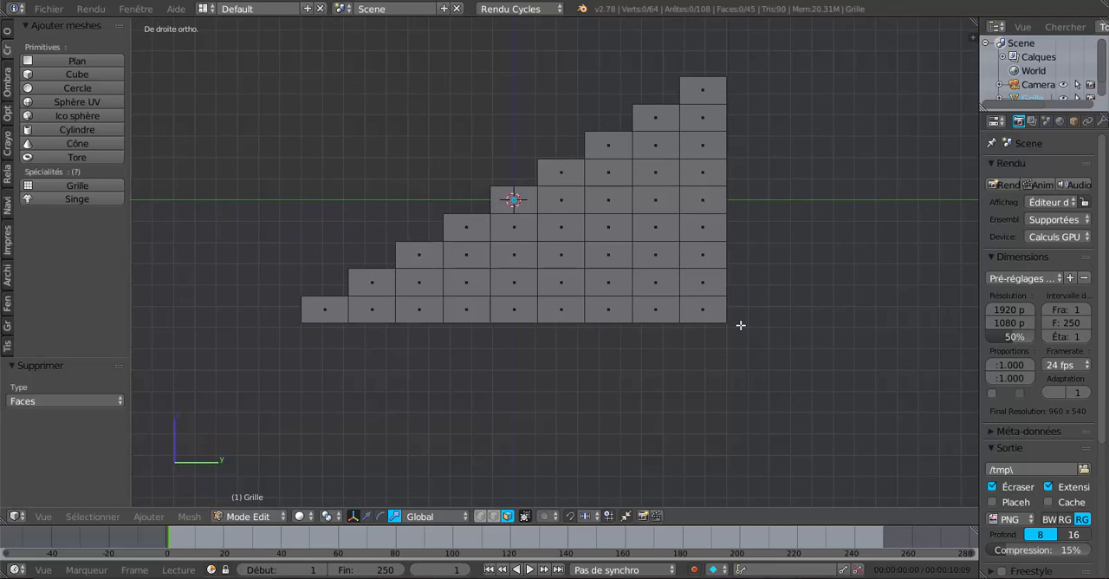
scroll(771, 338, "up", 1)
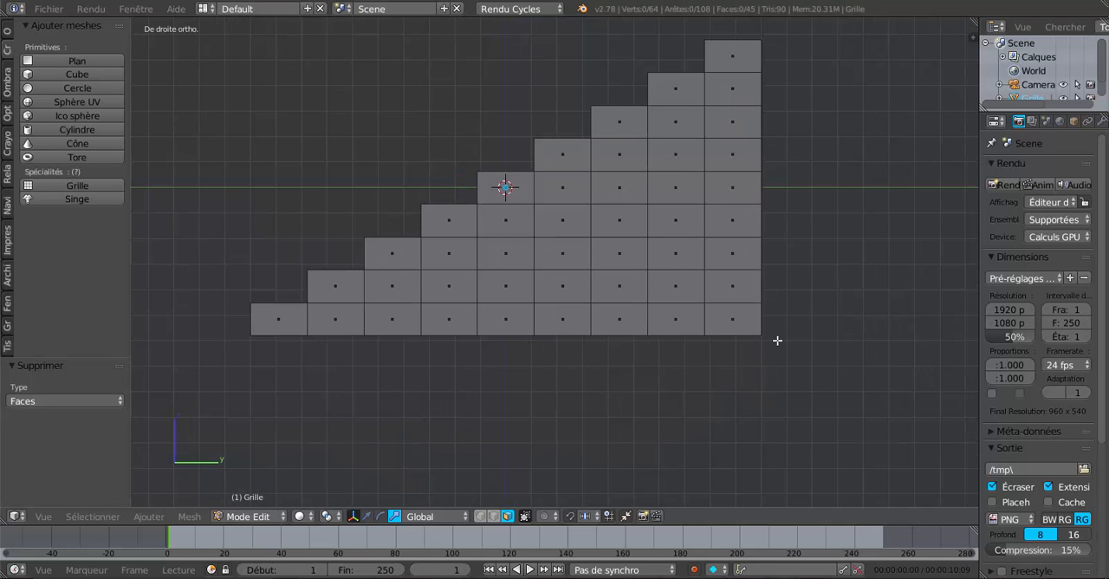
middle_click_drag(655, 365, 720, 371)
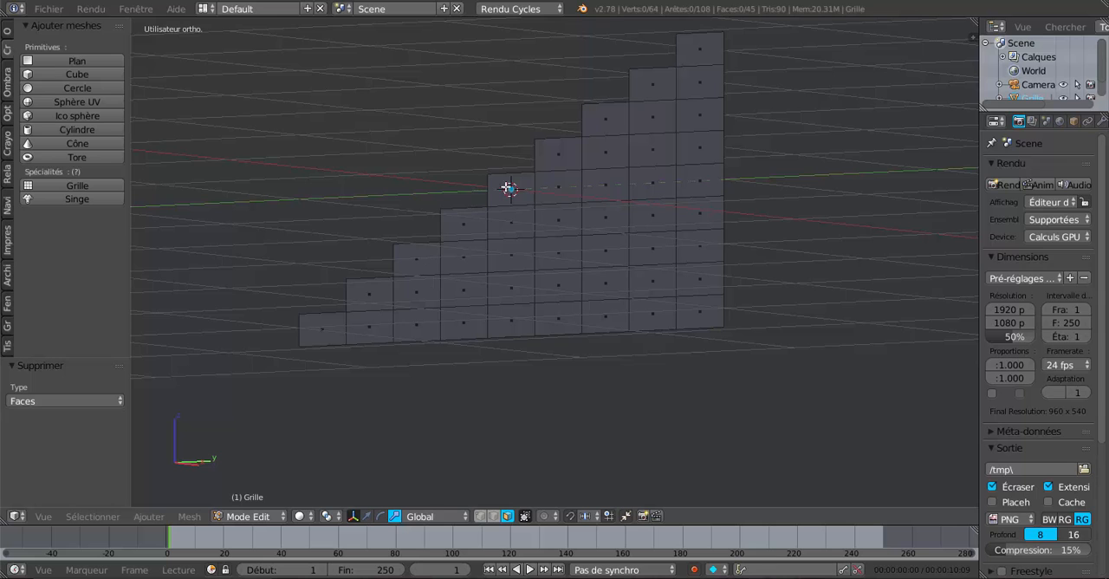
middle_click_drag(805, 404, 774, 376)
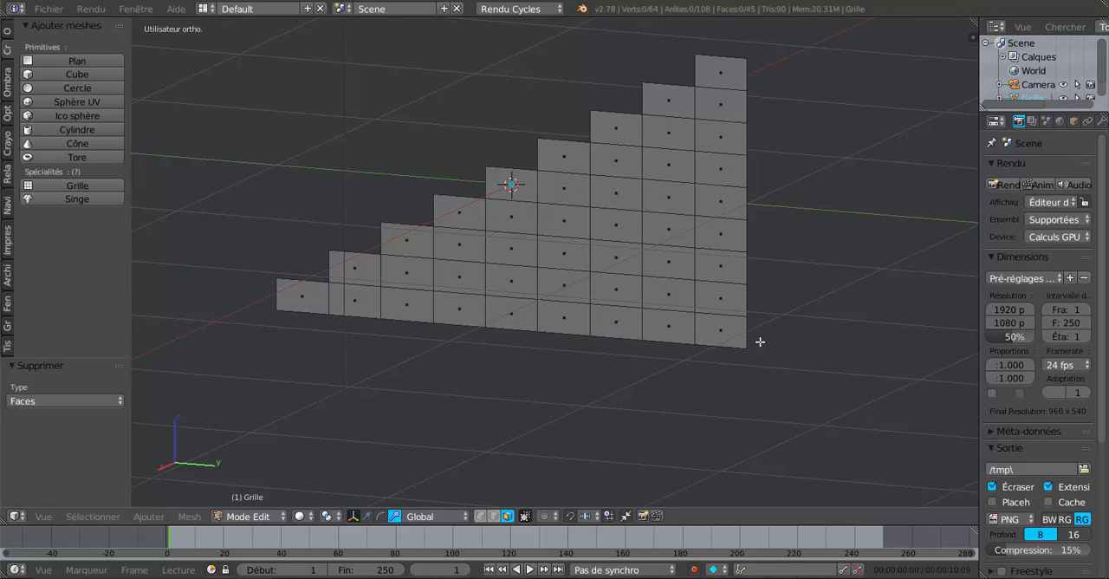
key("ctrl+r")
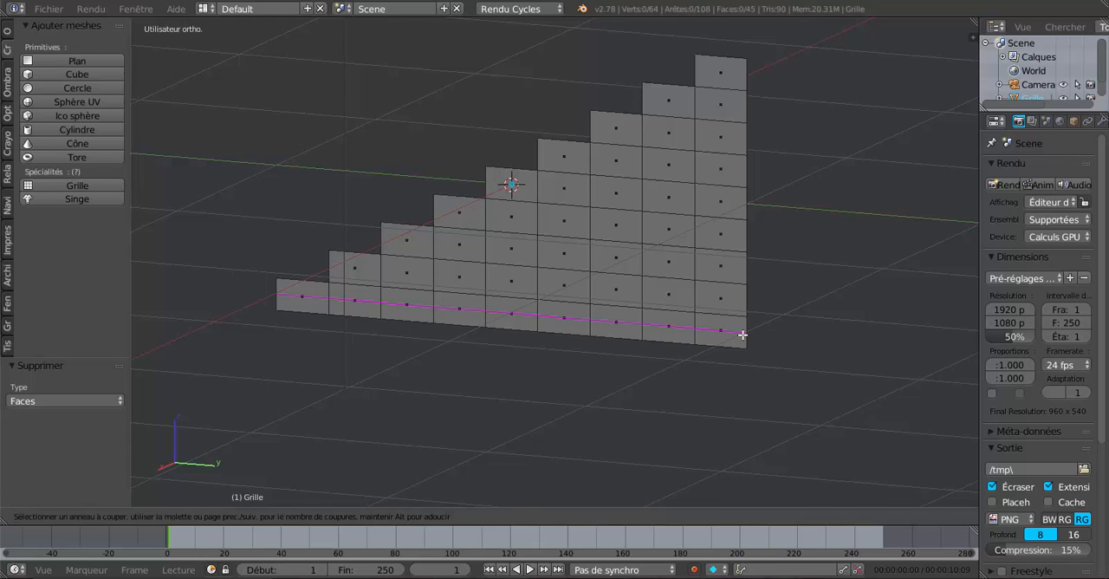
left_click(742, 330)
right_click(742, 329)
key("ctrl+r")
left_click(743, 299)
right_click(743, 290)
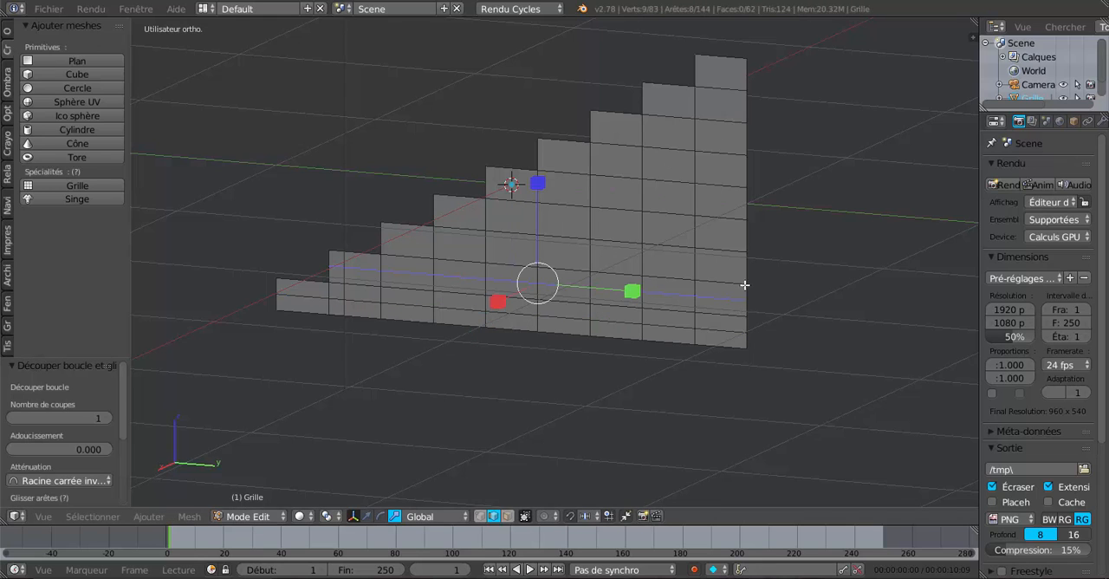
key("ctrl+r")
left_click(748, 264)
right_click(747, 264)
key("ctrl+r")
left_click(753, 236)
right_click(753, 232)
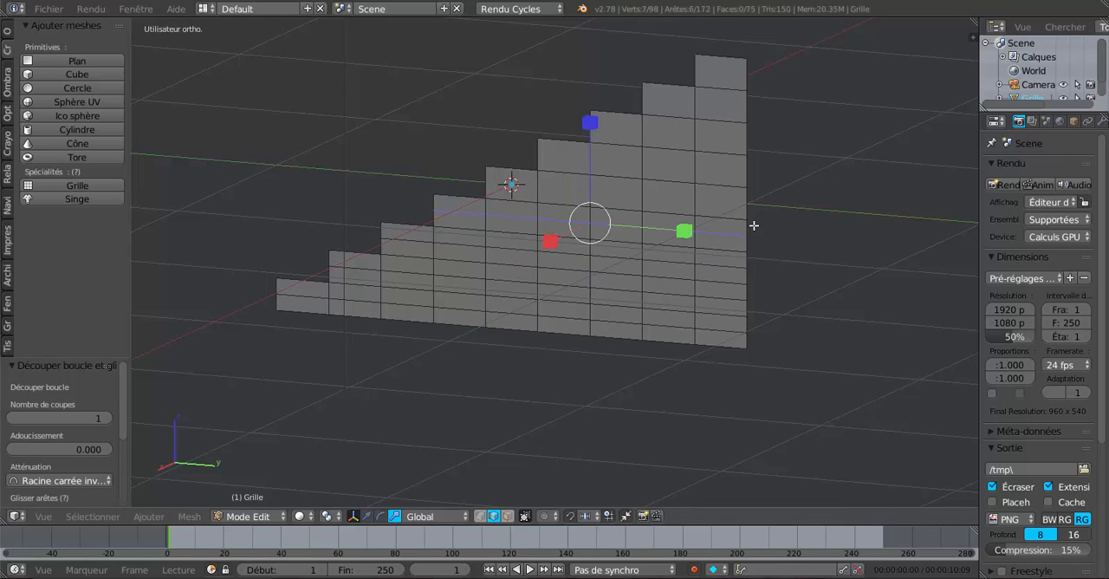
key("ctrl+r")
left_click(753, 213)
right_click(753, 212)
key("ctrl+r")
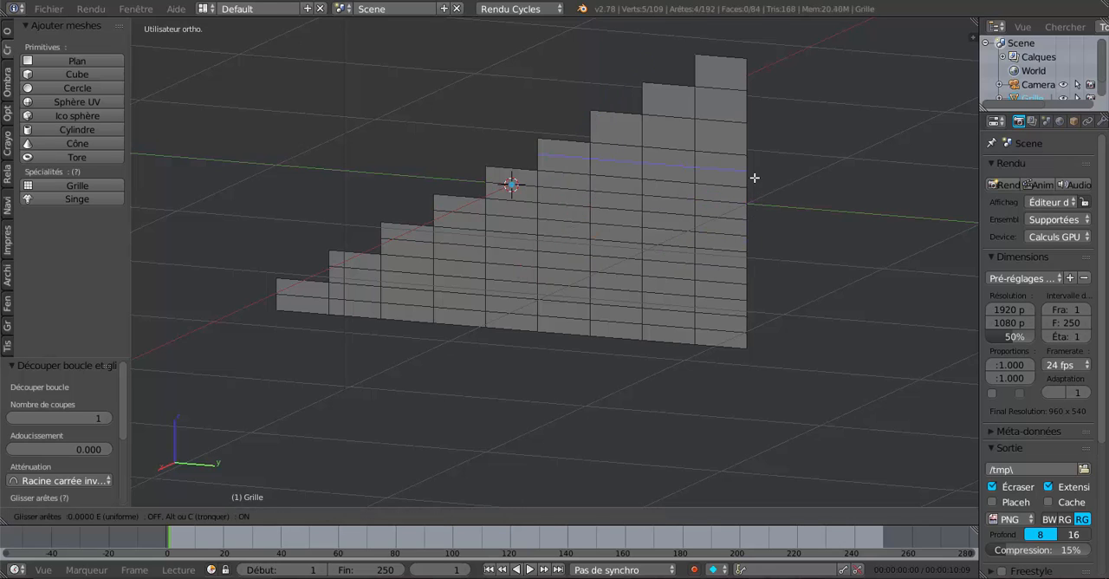
left_click(754, 175)
right_click(754, 173)
key("ctrl+r")
left_click(755, 149)
right_click(755, 145)
key("ctrl+r")
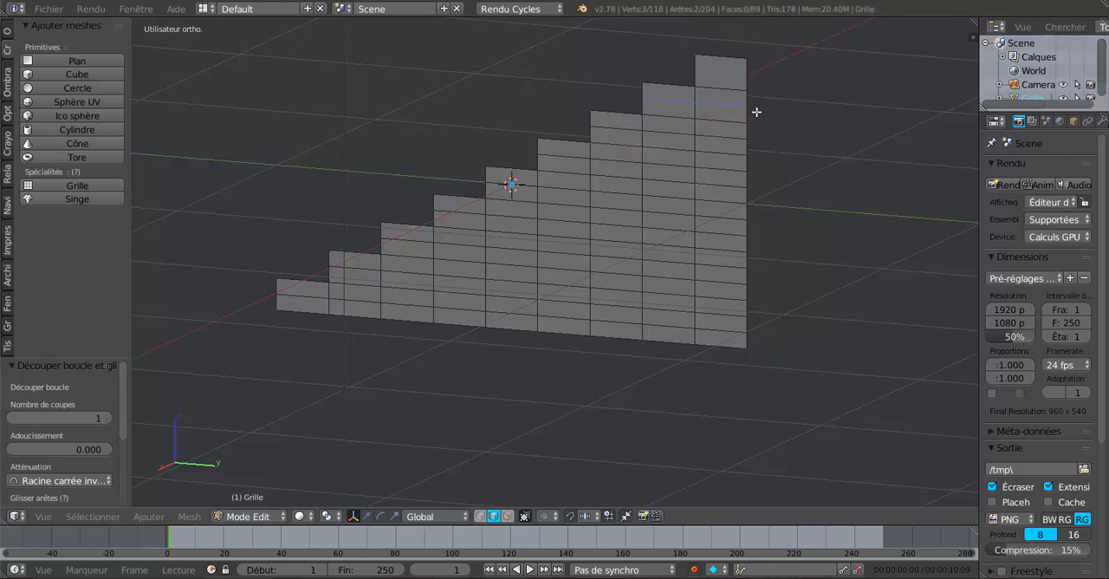
left_click(755, 112)
right_click(755, 110)
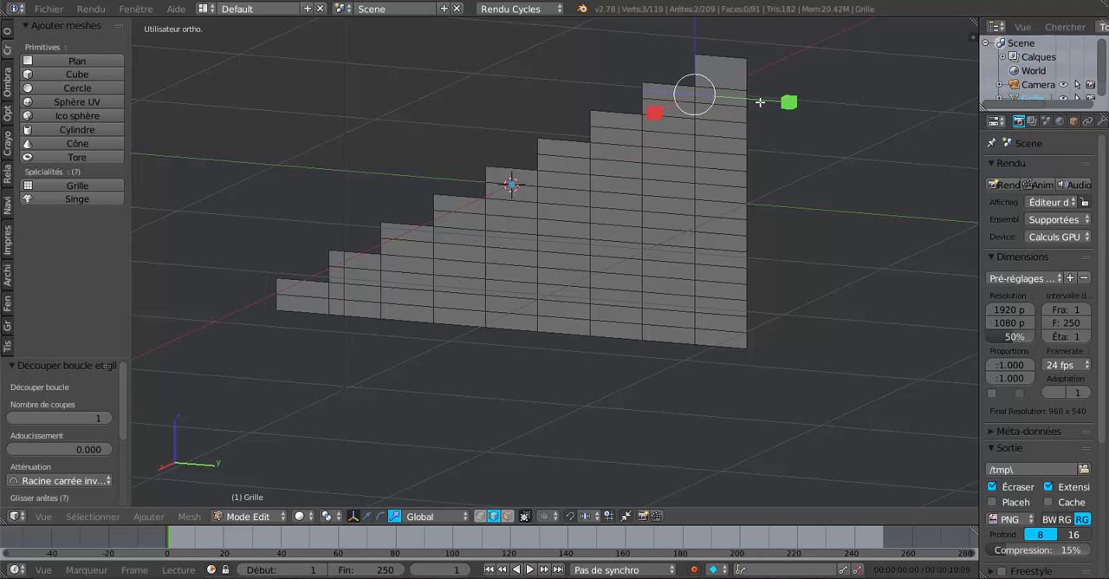
key("ctrl+z")
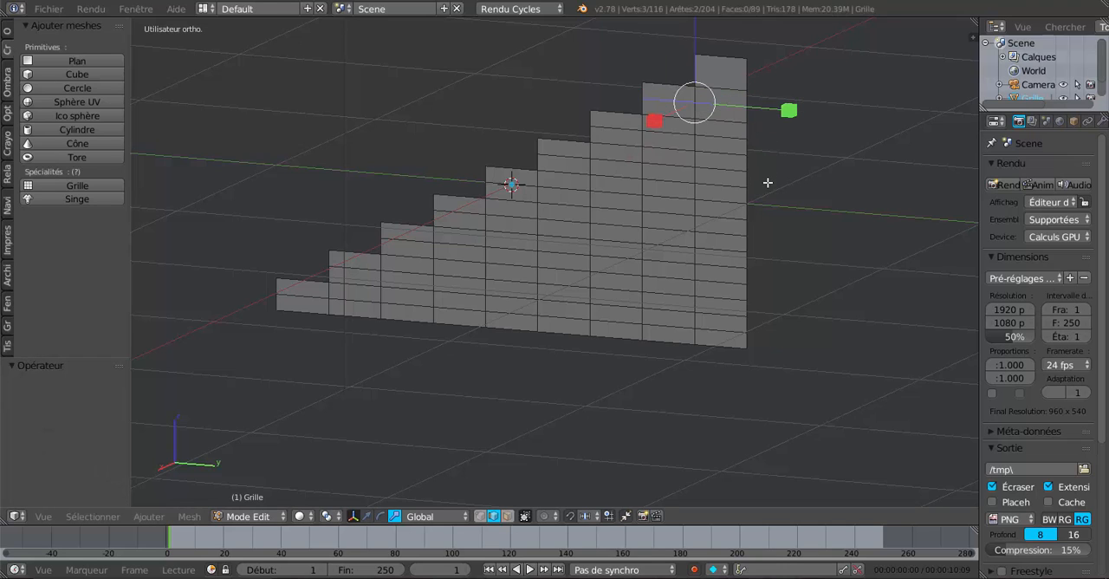
Step: Add a centred horizontal loop cut through the single face of the topmost row
key("ctrl+r")
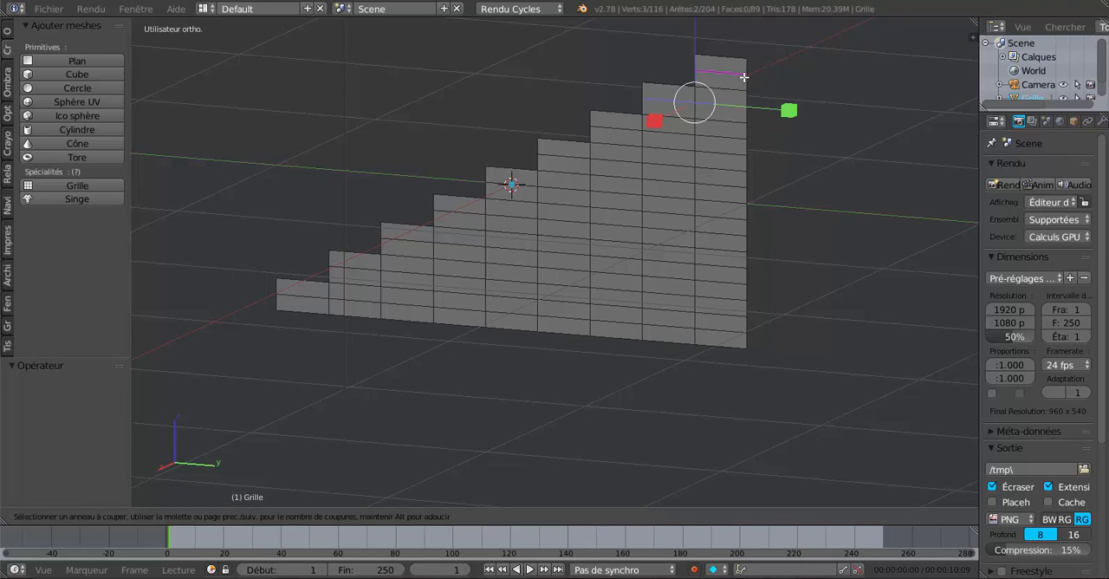
left_click(742, 78)
right_click(744, 76)
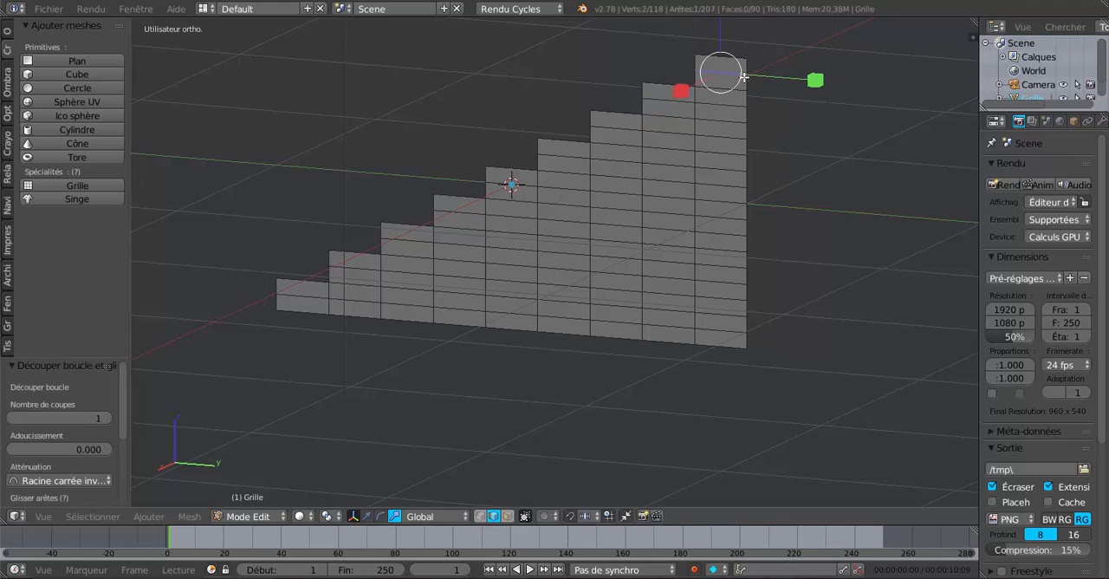
Step: Select all nine new horizontal edge loops and edge-slide them toward the top of their rows by a factor of about -0.607
right_click(724, 332)
right_click(725, 331, "shift")
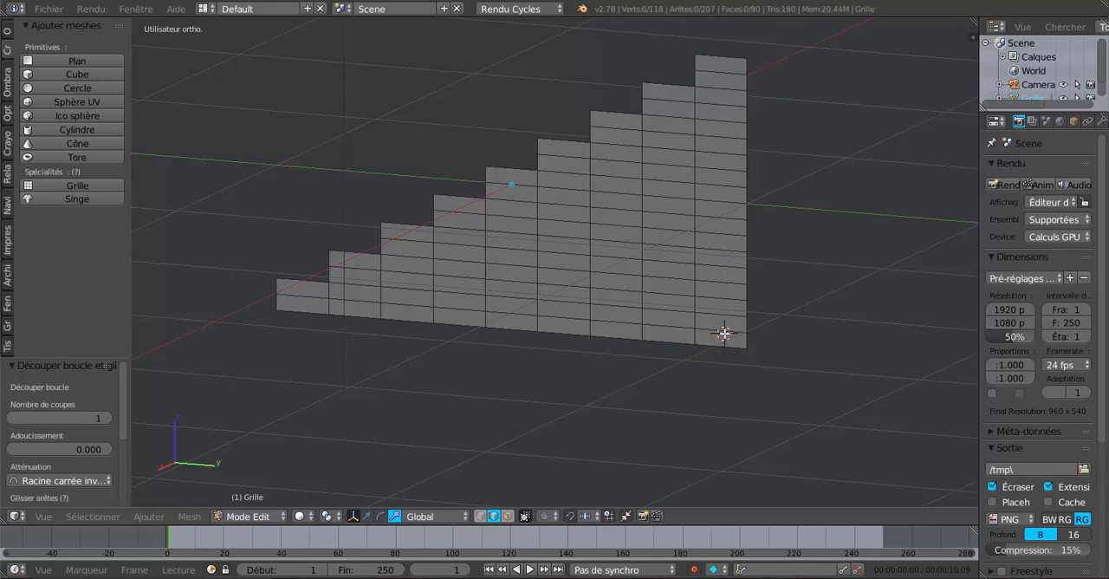
right_click(725, 326, "alt")
right_click(726, 303, "alt+shift")
right_click(726, 272, "alt+shift")
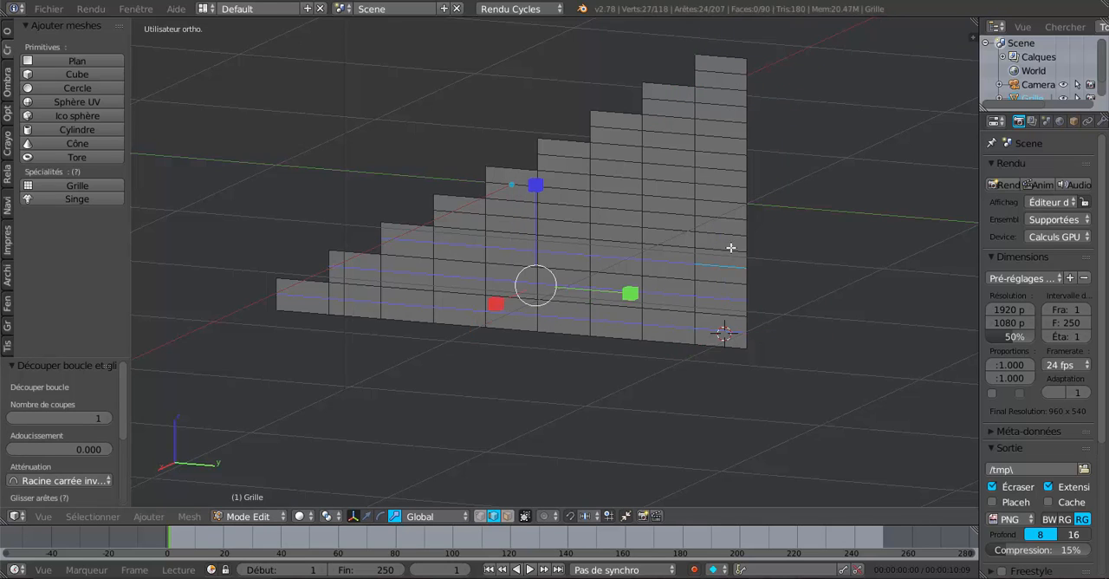
right_click(734, 230, "alt+shift")
right_click(733, 198, "alt+shift")
right_click(734, 171, "alt+shift")
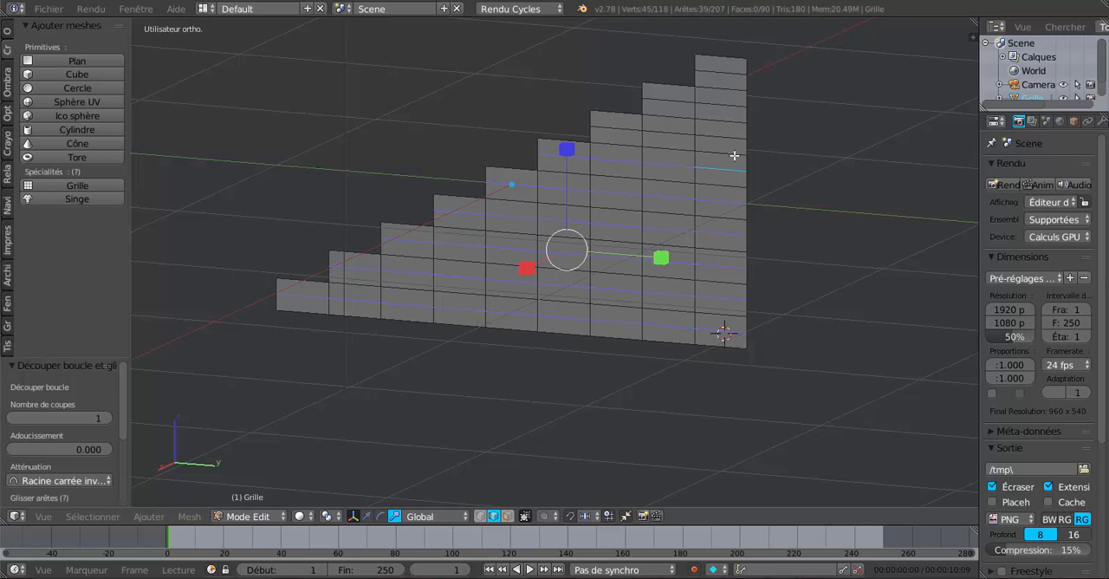
right_click(734, 137, "alt+shift")
right_click(737, 109, "alt+shift")
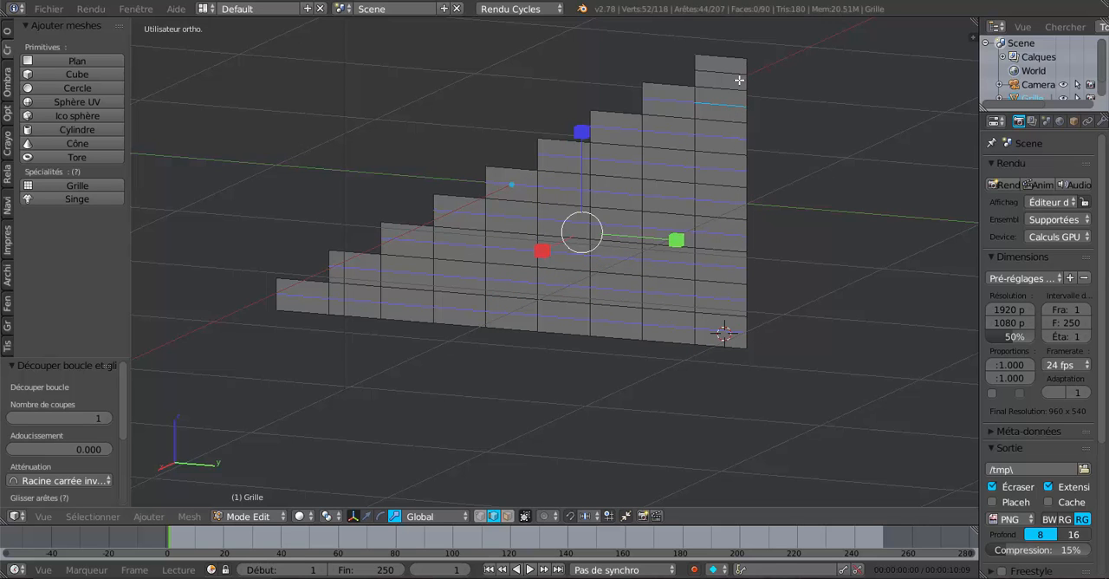
right_click(739, 79, "alt+shift")
scroll(804, 248, "down", 1)
middle_click_drag(804, 248, 597, 436)
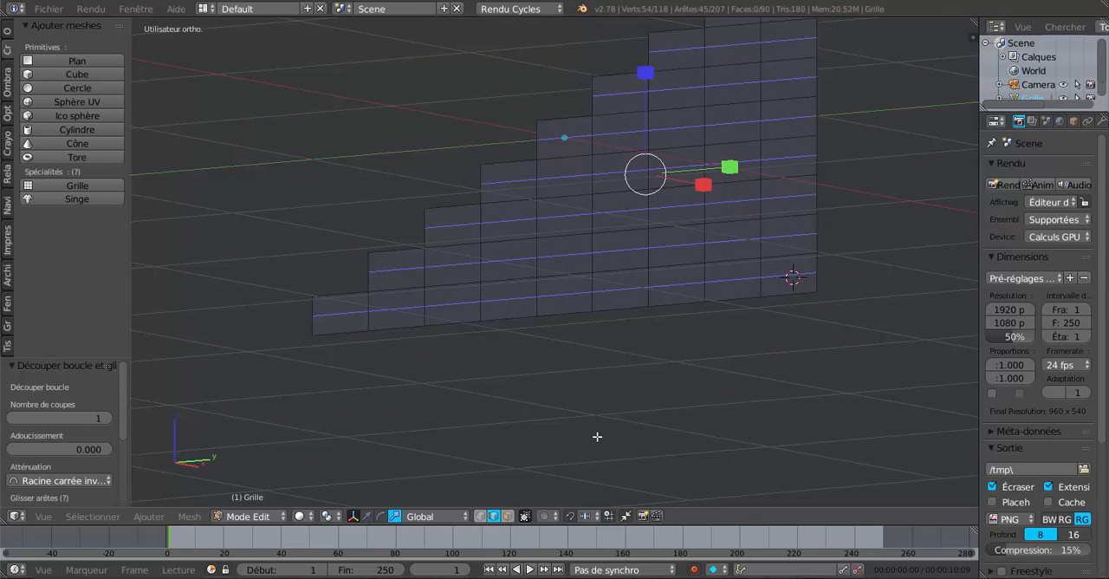
key("g")
key("g")
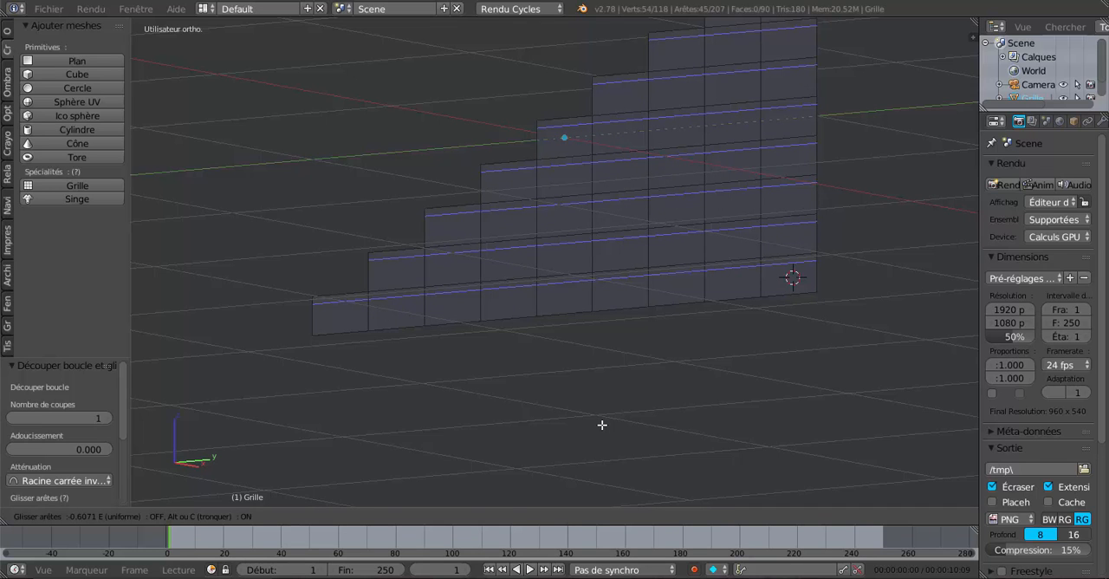
left_click(602, 425)
Step: Enable the translate manipulator and move the selected edge loops up along Z by about 0.008
middle_click_drag(602, 425, 500, 428)
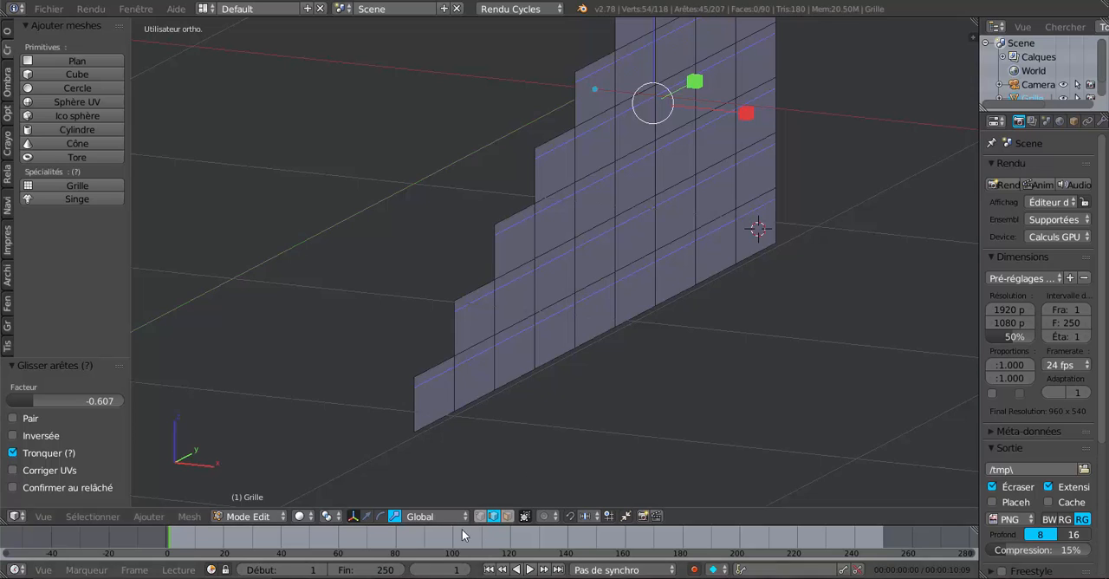
left_click(367, 516)
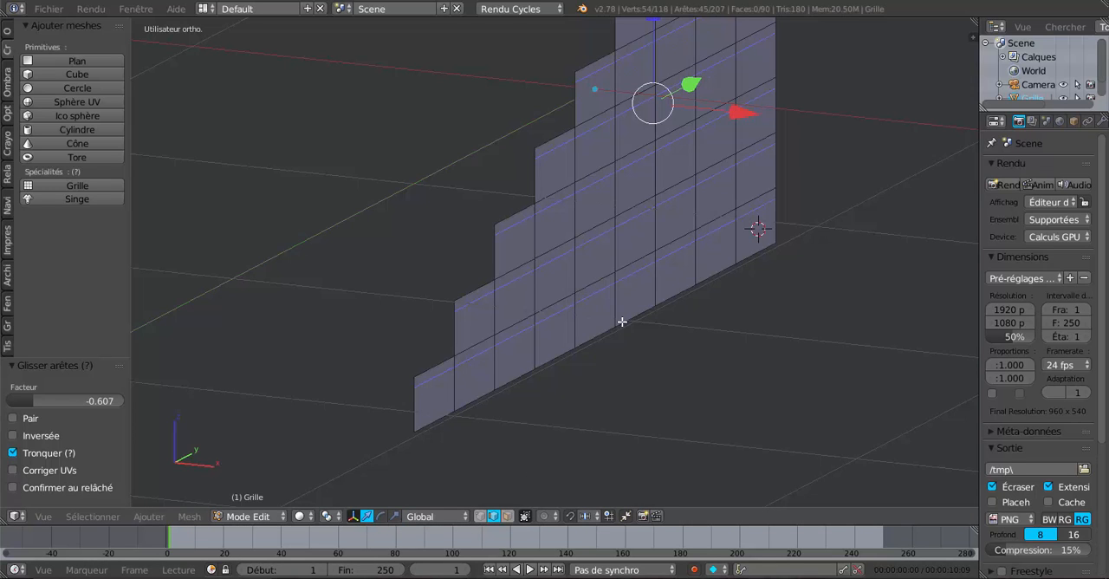
middle_click_drag(726, 339, 651, 289)
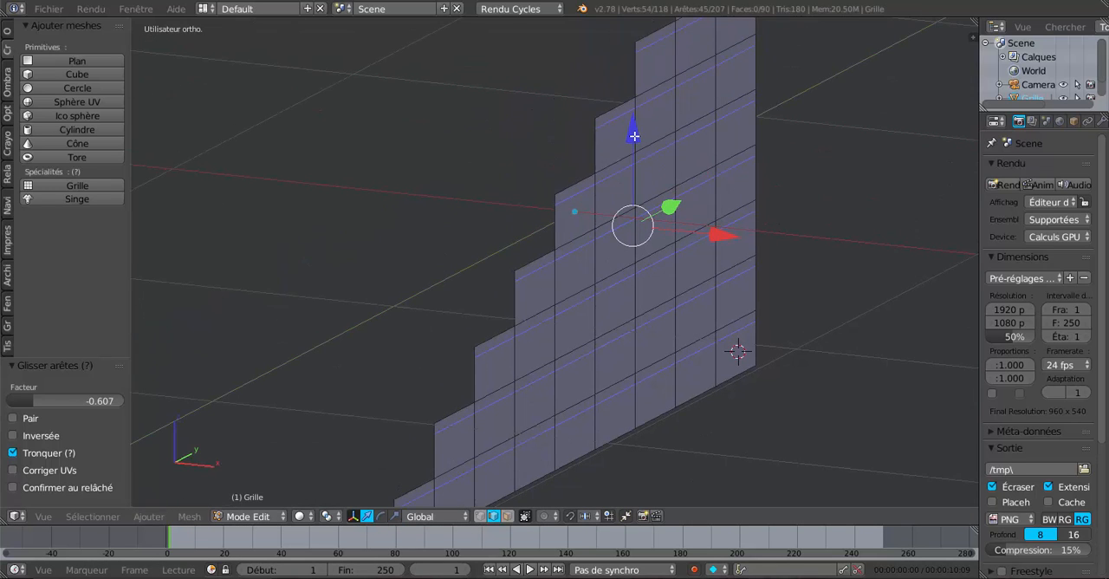
left_click_drag(634, 136, 637, 131)
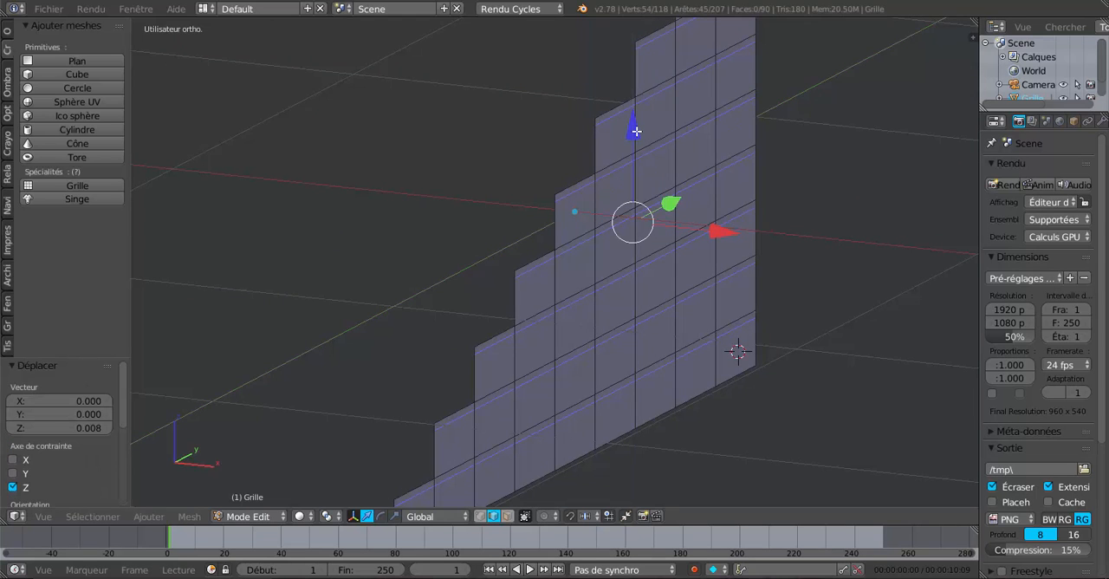
Step: Select the short vertical edges at the front of the thin tread bands on the three lowest steps
scroll(638, 243, "down", 3)
middle_click_drag(597, 337, 617, 283)
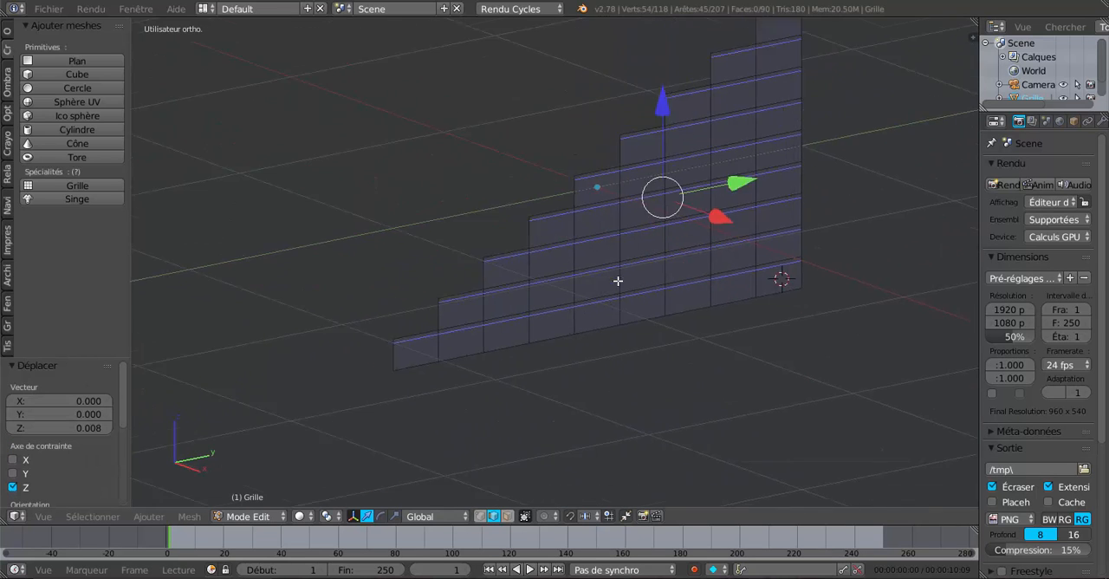
scroll(529, 345, "up", 3)
middle_click_drag(529, 344, 705, 263, "shift")
scroll(626, 299, "up", 3)
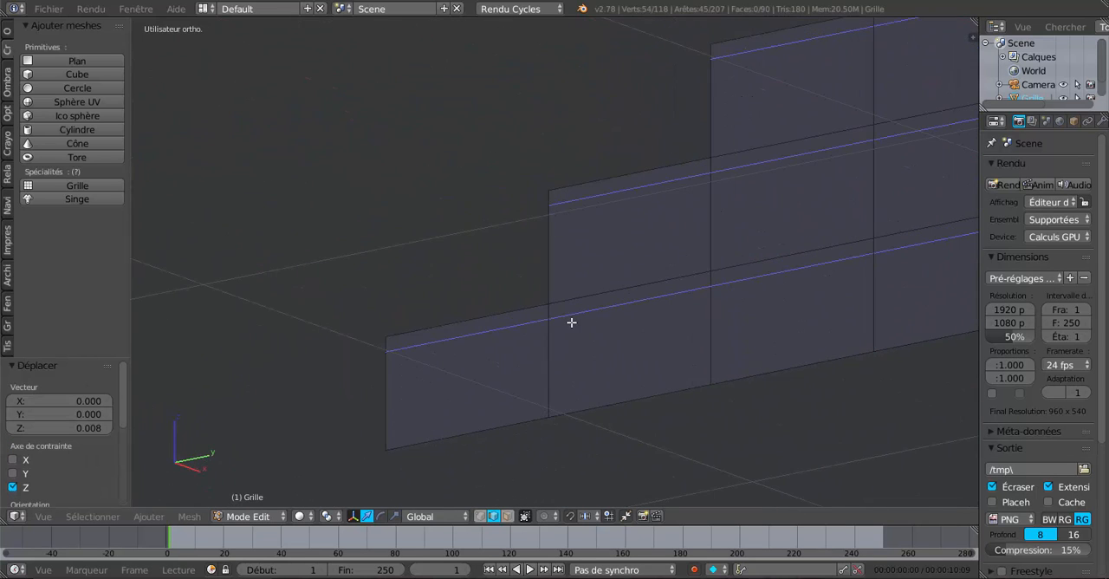
right_click(382, 341)
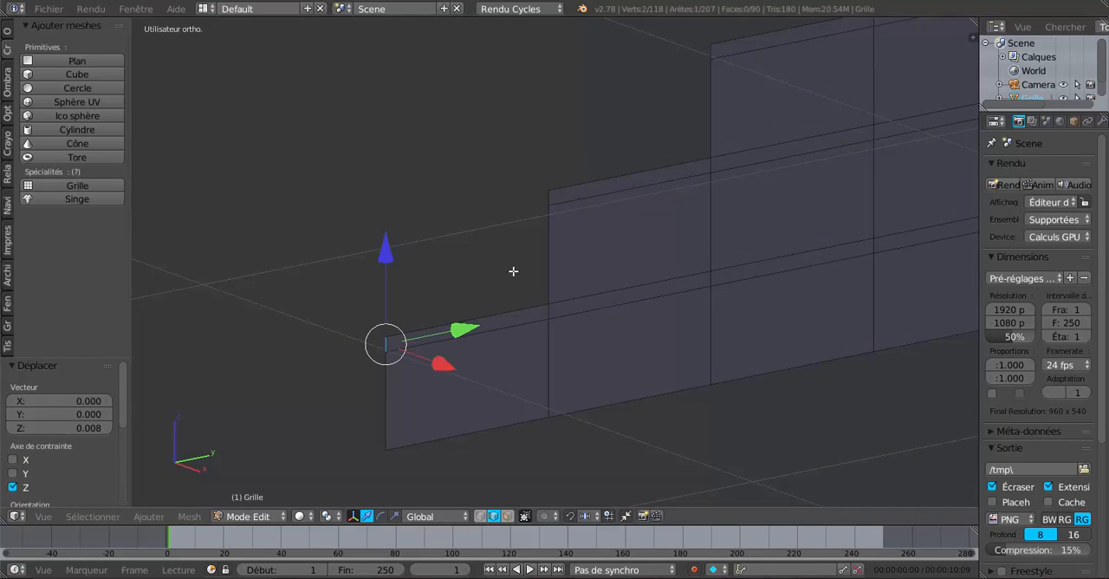
right_click(546, 198, "shift")
right_click(706, 60, "shift")
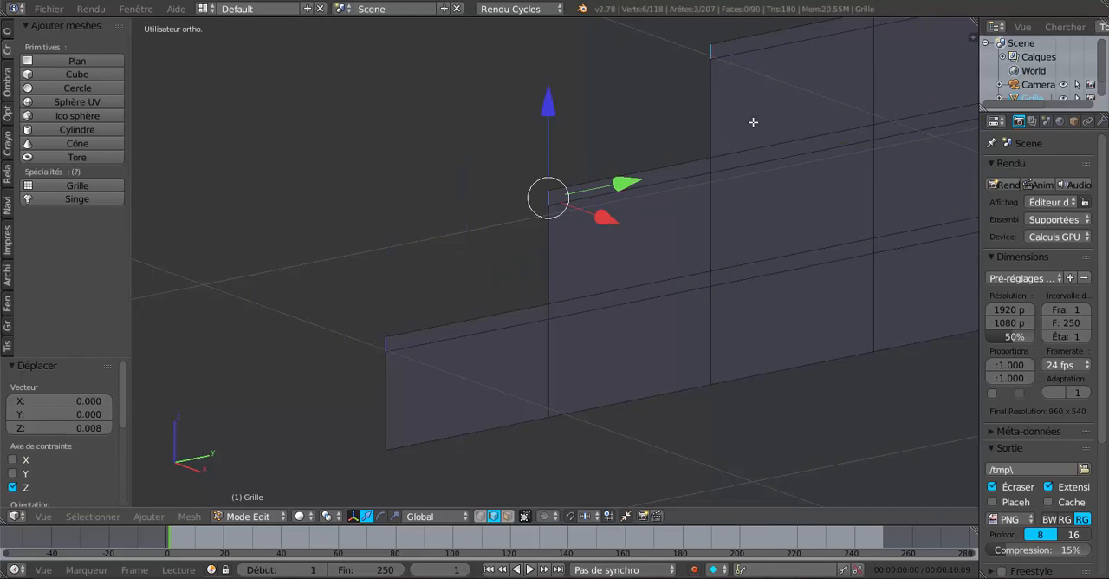
middle_click_drag(753, 119, 520, 330, "shift")
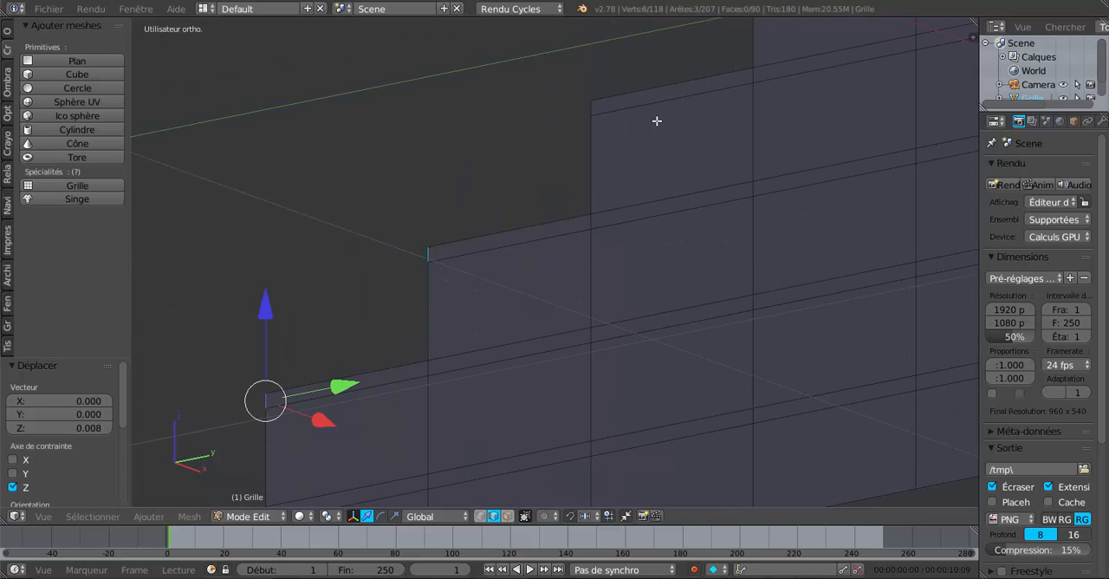
Step: Add the short front edges of the tread bands on the six remaining steps to the selection
right_click(588, 109, "shift")
middle_click_drag(717, 199, 584, 407, "shift")
right_click(618, 167, "shift")
middle_click_drag(679, 295, 548, 460, "shift")
right_click(649, 190, "shift")
right_click(813, 41, "shift")
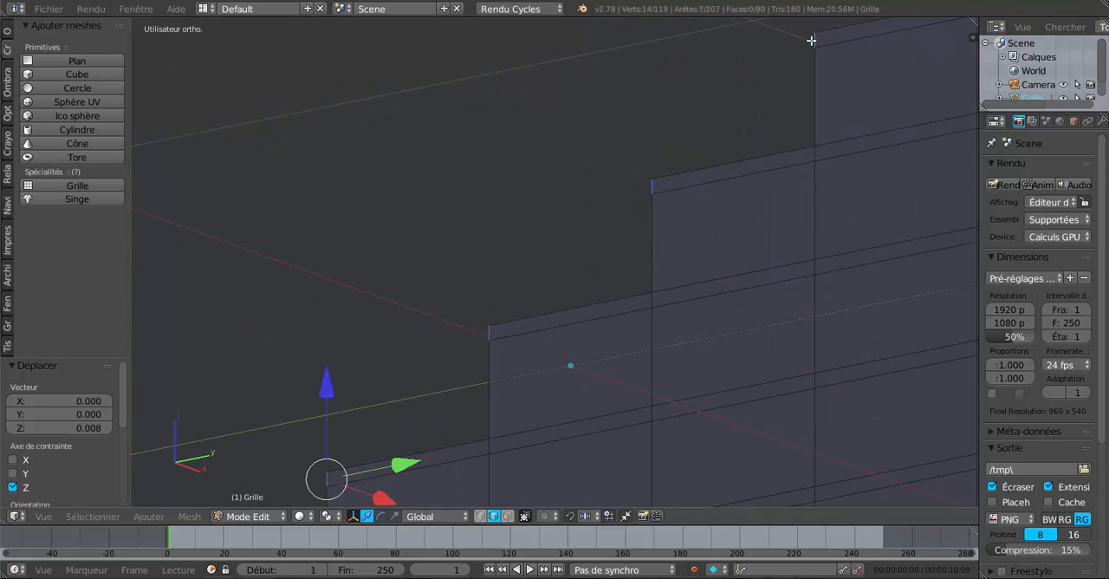
middle_click_drag(798, 277, 567, 488, "shift")
right_click(676, 141, "shift")
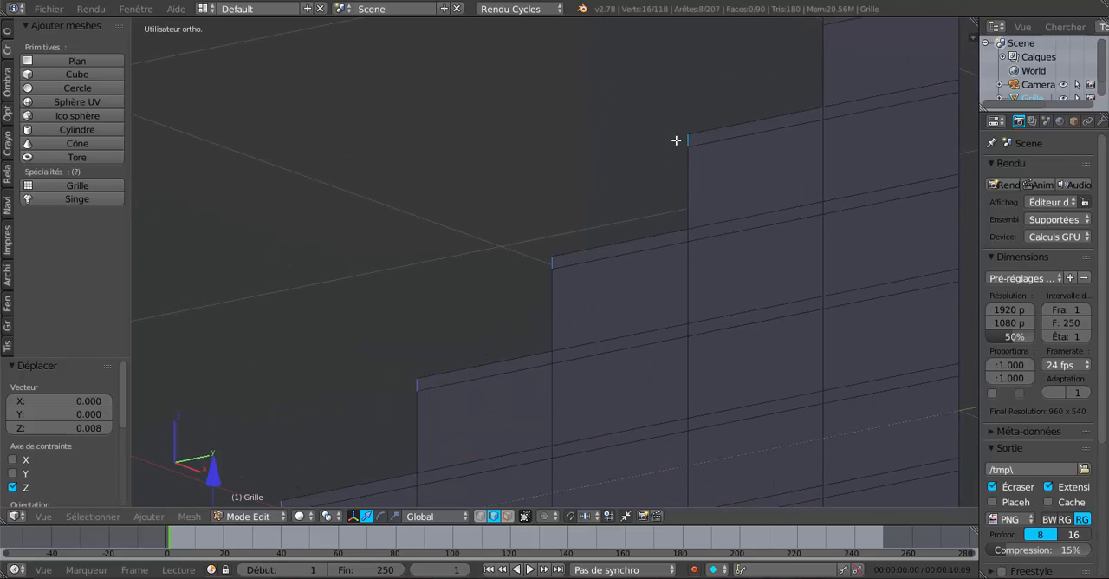
middle_click_drag(726, 218, 708, 331, "shift")
scroll(722, 279, "down", 4)
middle_click_drag(738, 297, 760, 267, "shift")
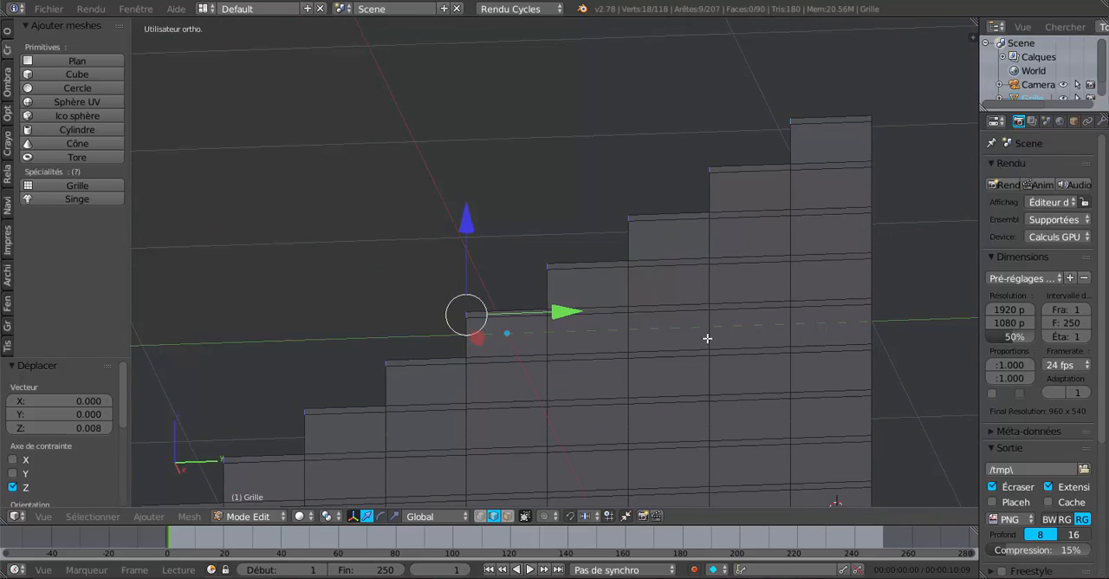
Step: Extrude the nine selected front edges and move them along Y by about -0.017 to form overhanging nosings
key("e")
right_click(679, 337)
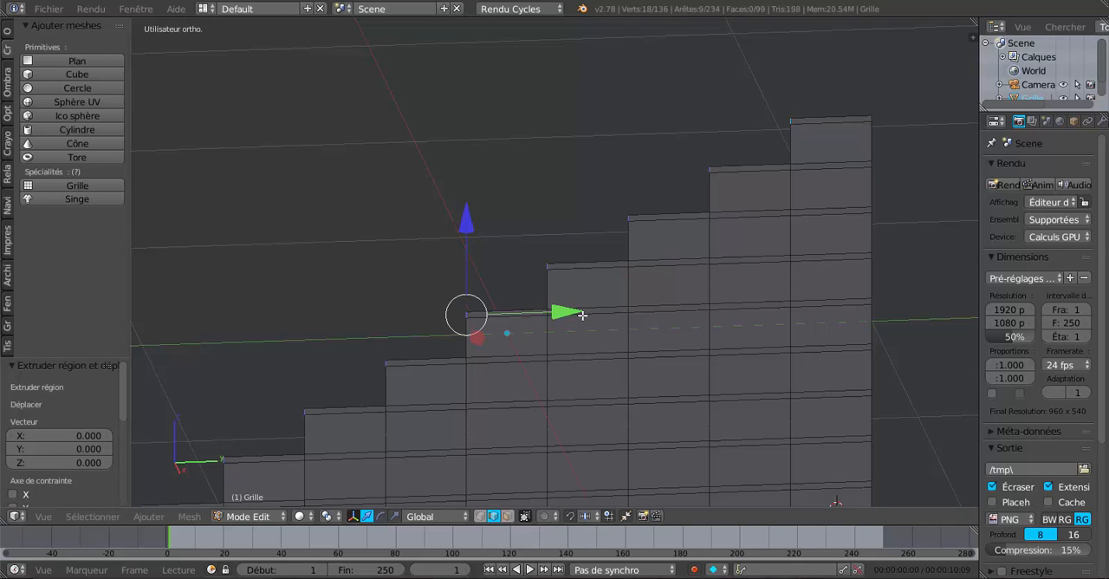
left_click_drag(568, 314, 563, 318)
middle_click_drag(548, 391, 610, 395)
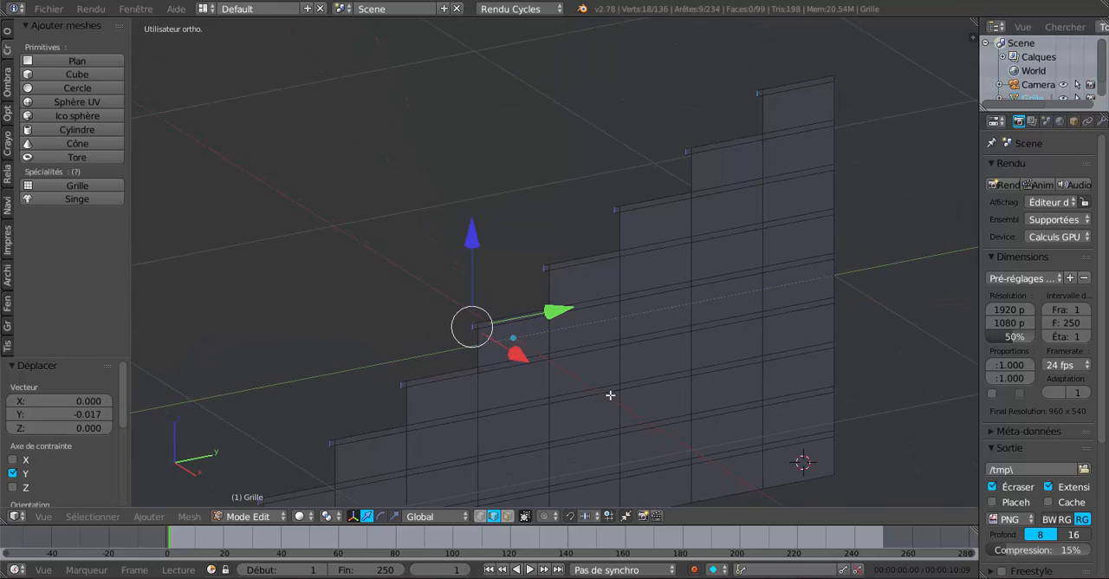
scroll(612, 396, "up", 6)
scroll(613, 397, "down", 6)
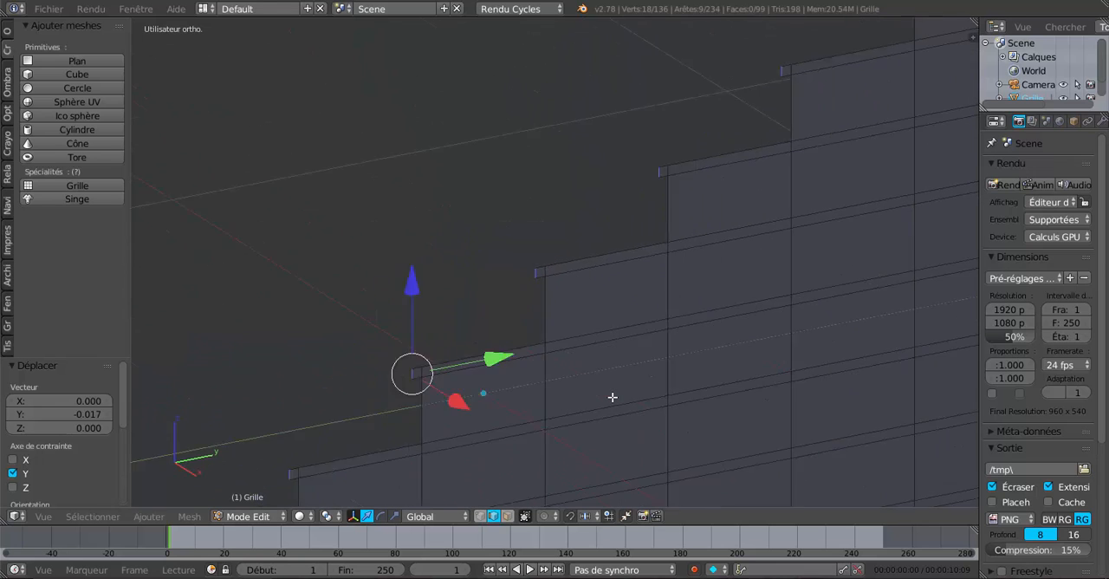
scroll(613, 397, "down", 2)
key("Tab")
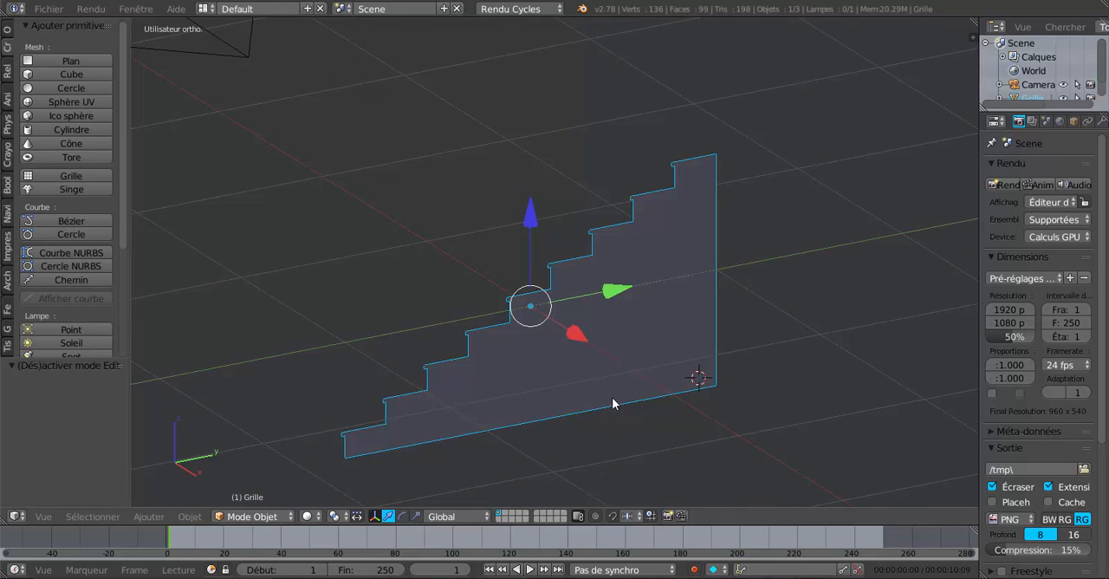
middle_click_drag(614, 401, 687, 418)
Step: Extrude the whole stair profile along X by about -0.344, and move the extruded side back by about 0.047 to set the width
key("Tab")
key("a")
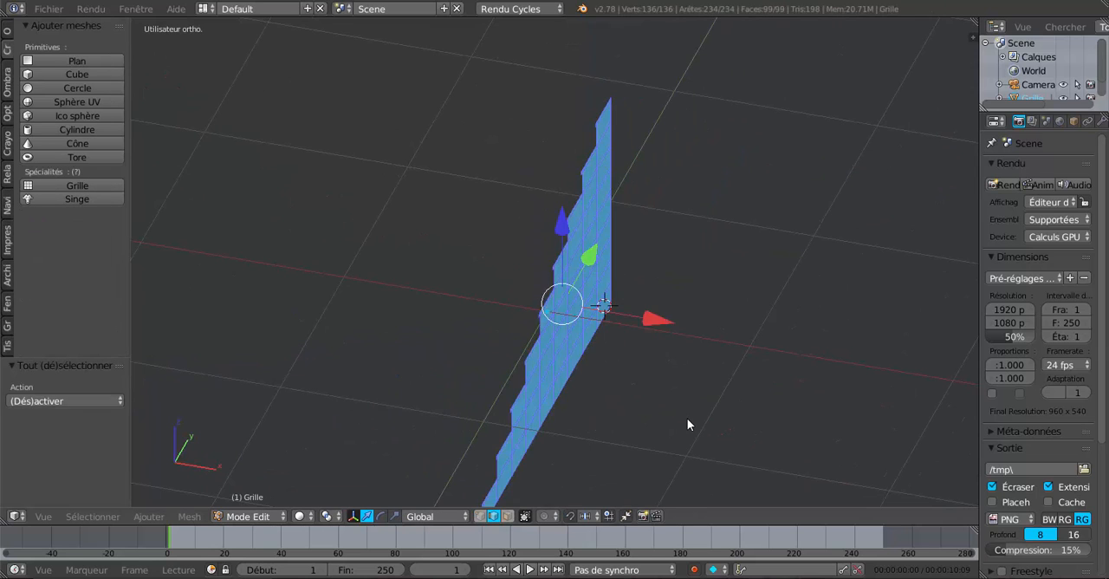
scroll(688, 418, "down", 2)
key("e")
right_click(687, 419)
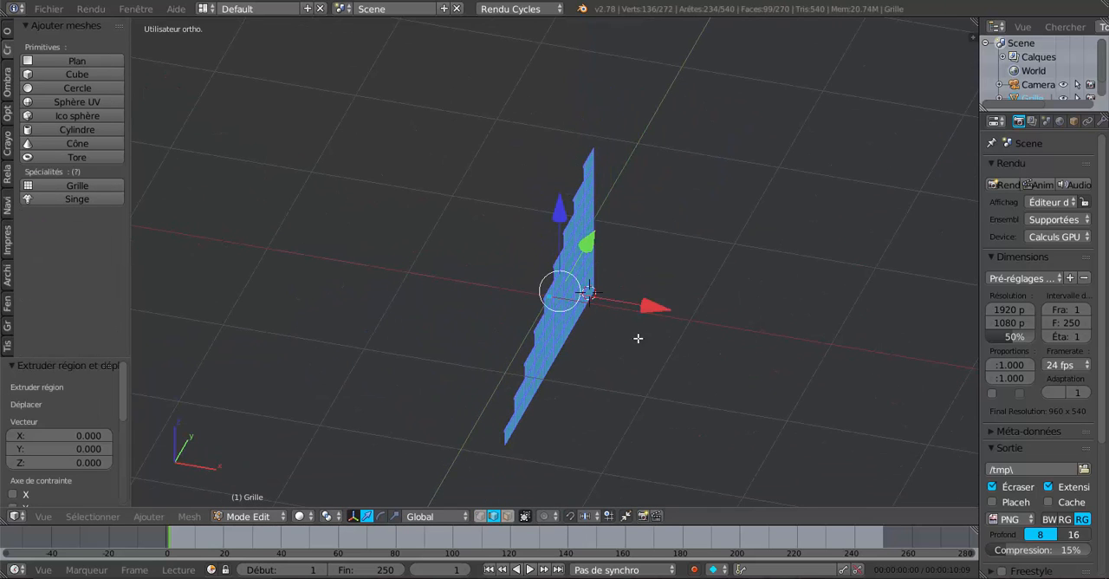
left_click_drag(651, 307, 534, 305)
middle_click_drag(534, 305, 491, 329)
left_click_drag(529, 303, 483, 312)
middle_click_drag(486, 317, 567, 398)
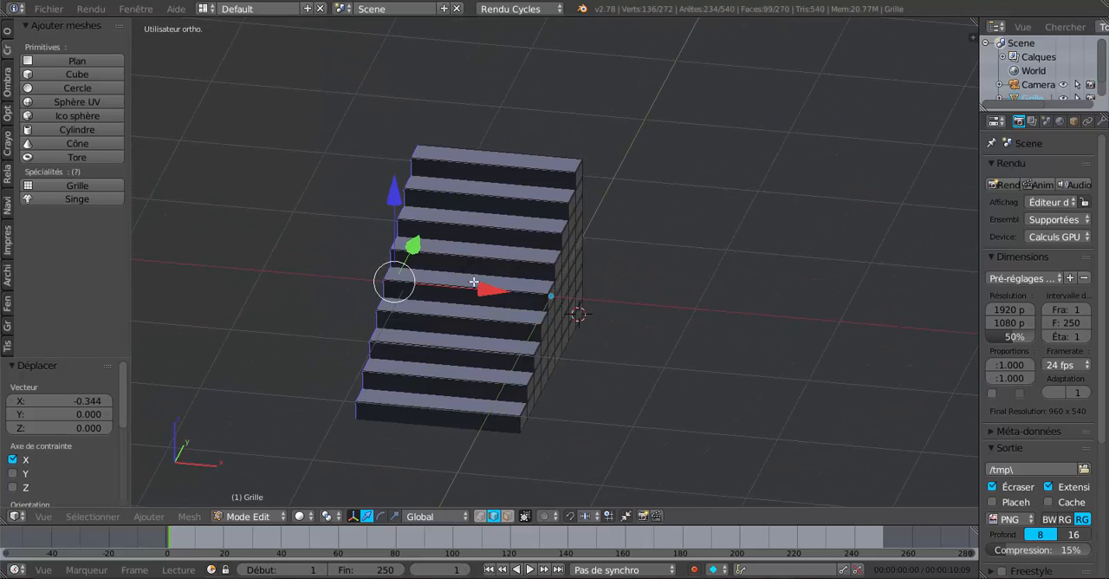
left_click_drag(474, 282, 495, 288)
Step: In face selection mode, select the nosing and tread band side faces of the fifth to seventh steps on the staircase's +X side
middle_click_drag(582, 407, 497, 403)
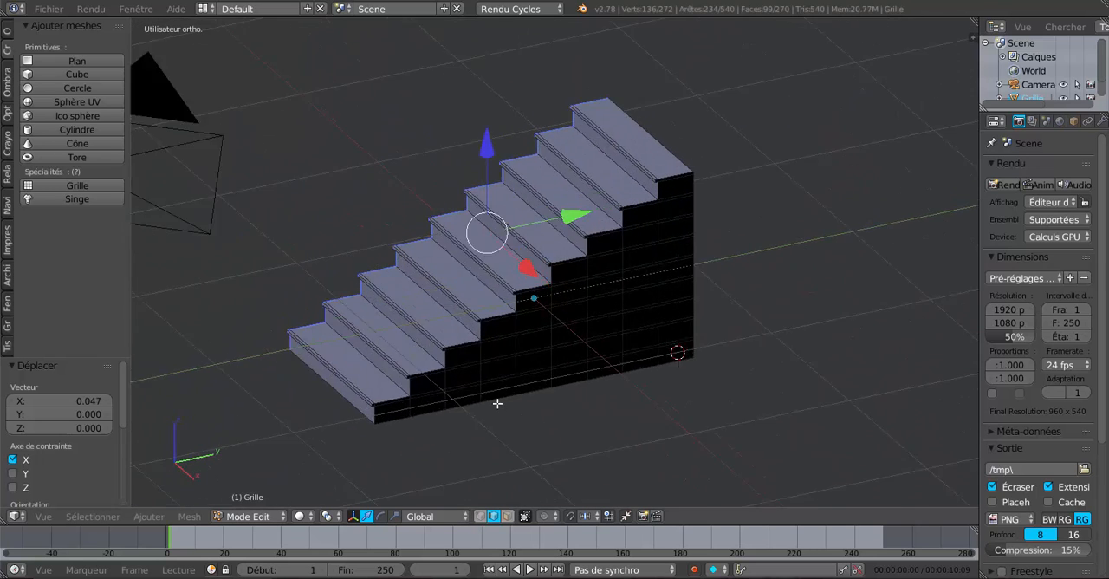
scroll(498, 403, "up", 5)
scroll(497, 403, "down", 2)
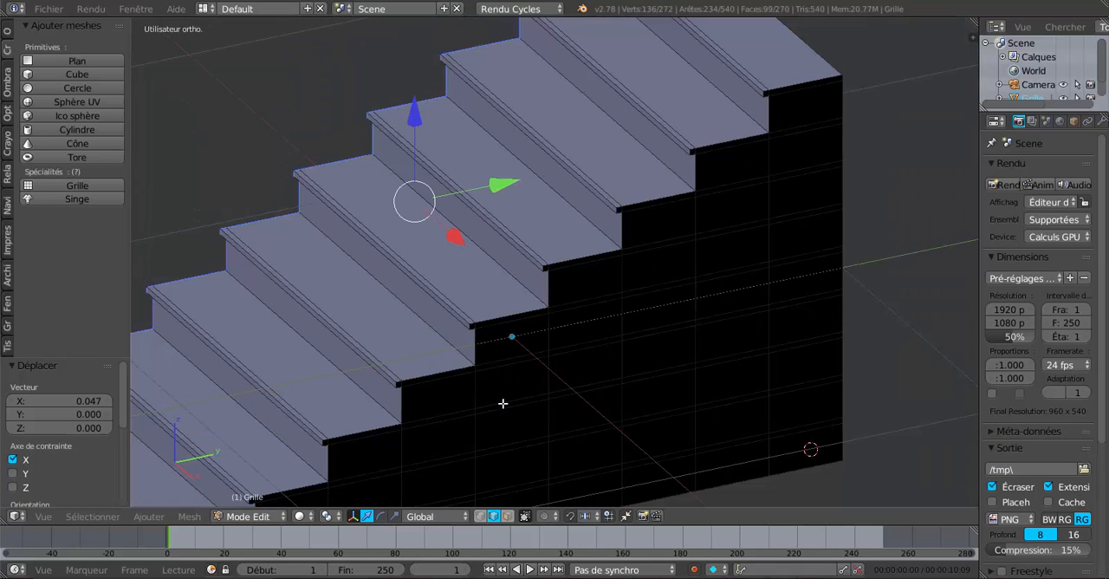
scroll(532, 483, "up", 1)
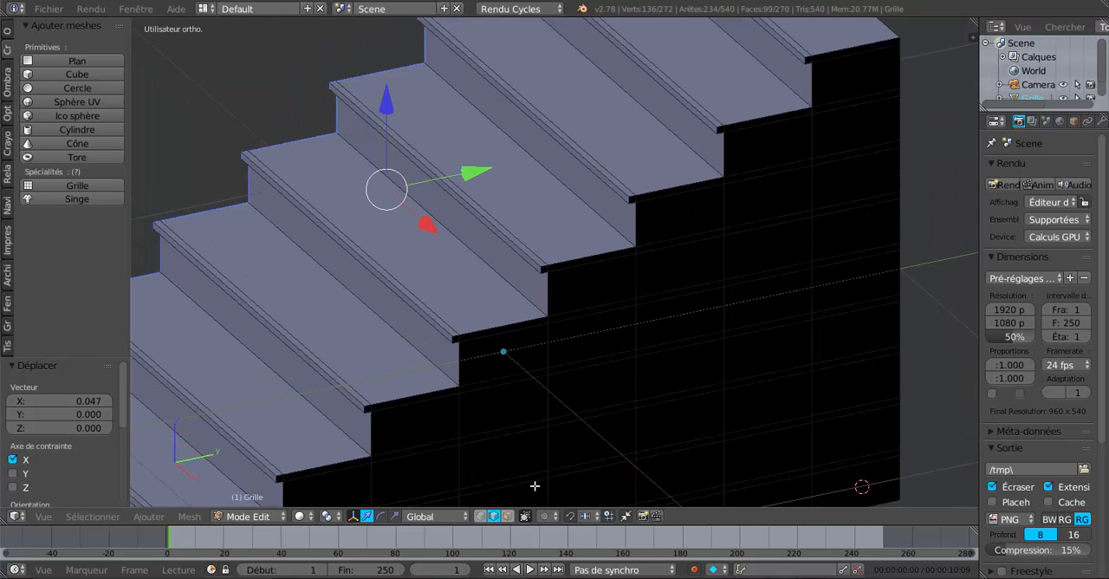
left_click(507, 516)
right_click(454, 339)
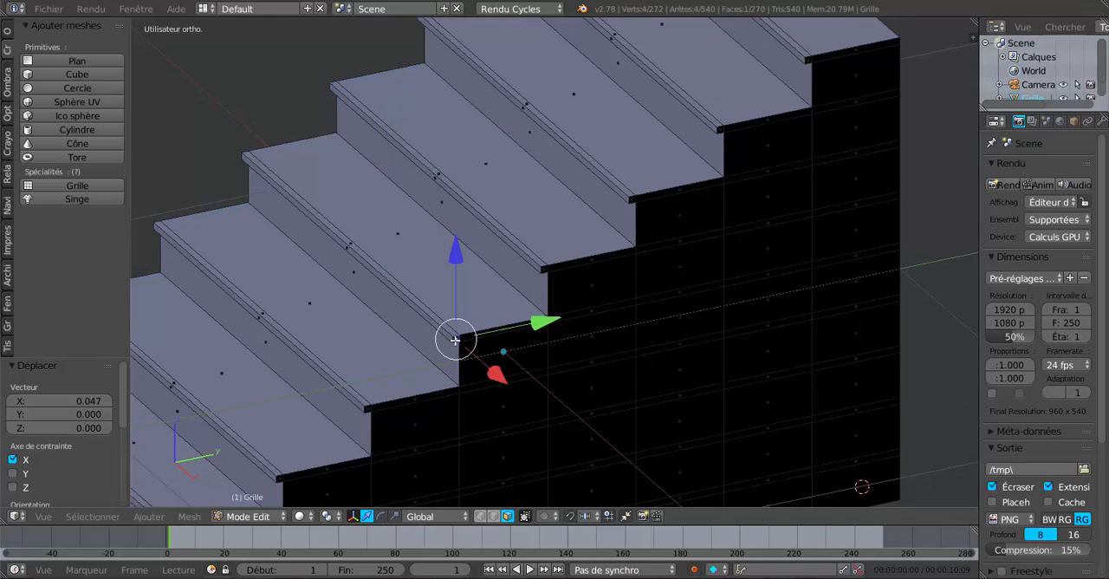
right_click(545, 270, "shift")
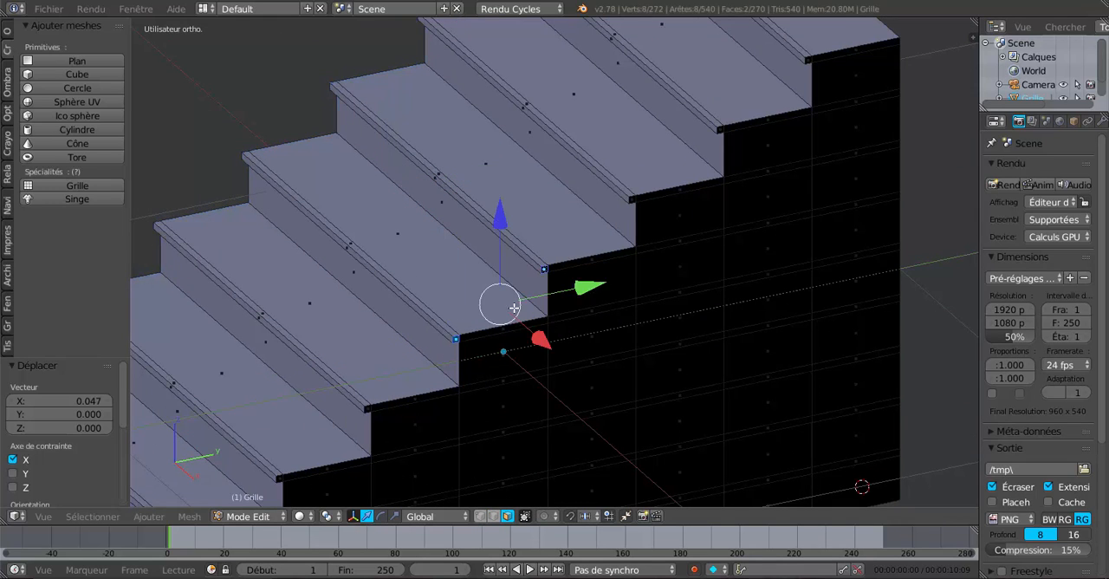
right_click(493, 330)
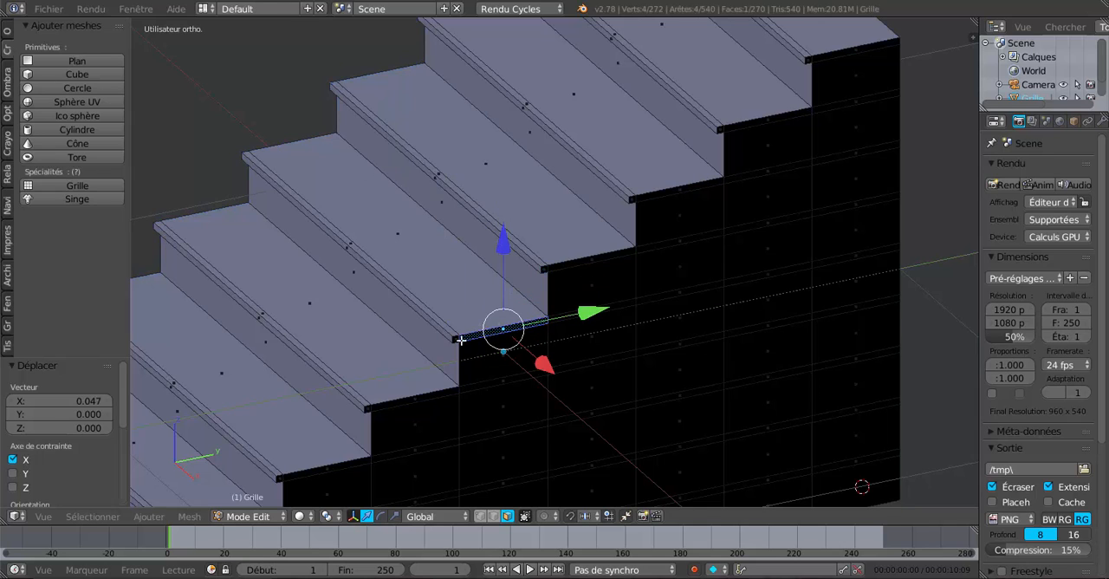
right_click(456, 339, "shift")
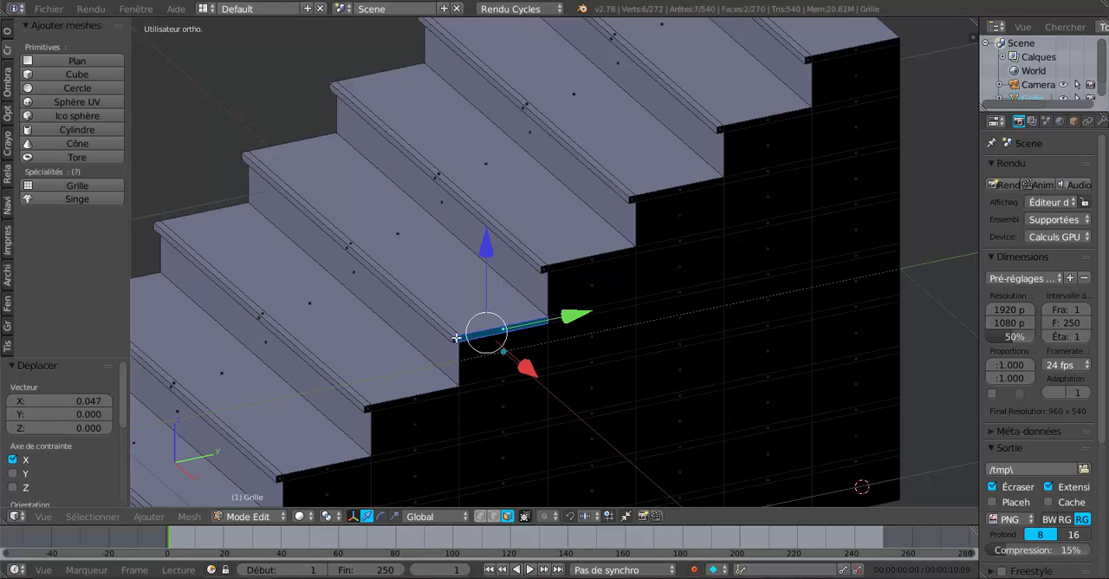
right_click(546, 268, "shift")
right_click(570, 263, "shift")
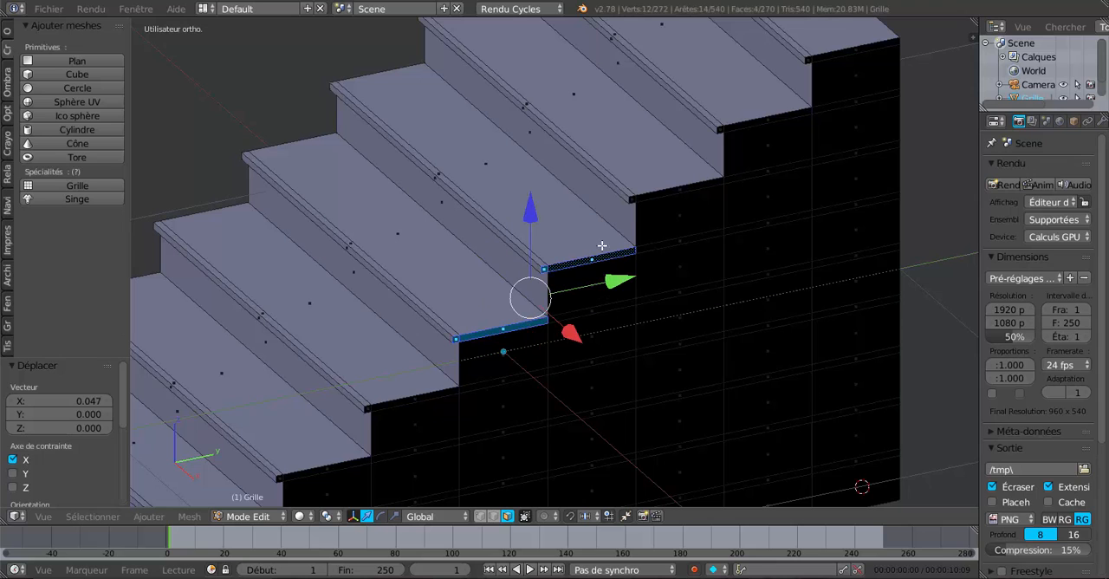
right_click(633, 200, "shift")
right_click(664, 196, "shift")
Step: Add the nosing and tread band side faces of the two topmost steps to the selection
middle_click_drag(775, 281, 661, 453, "shift")
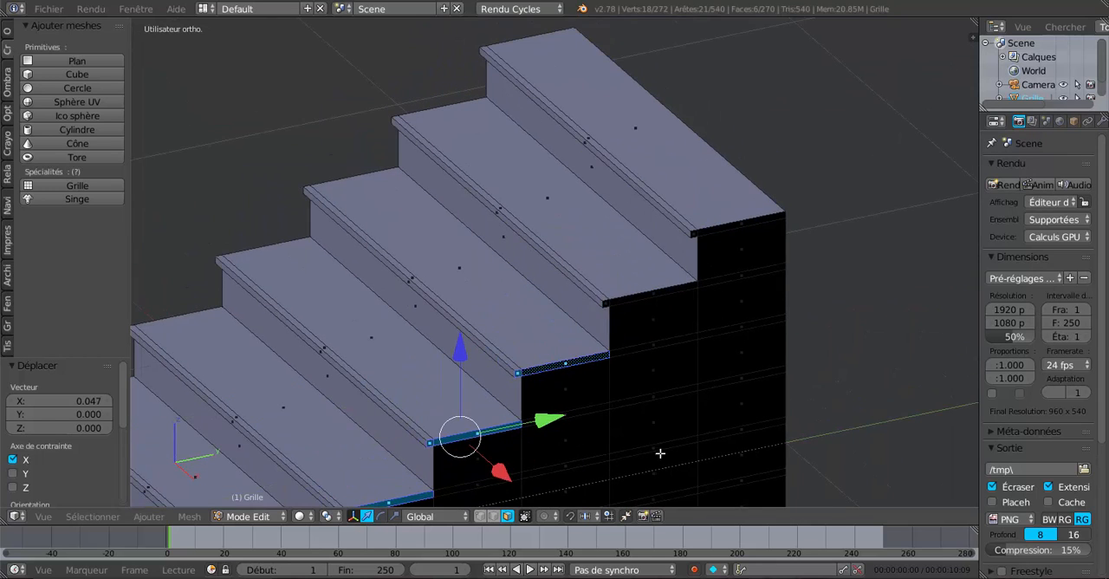
right_click(609, 301, "shift")
right_click(639, 287, "shift")
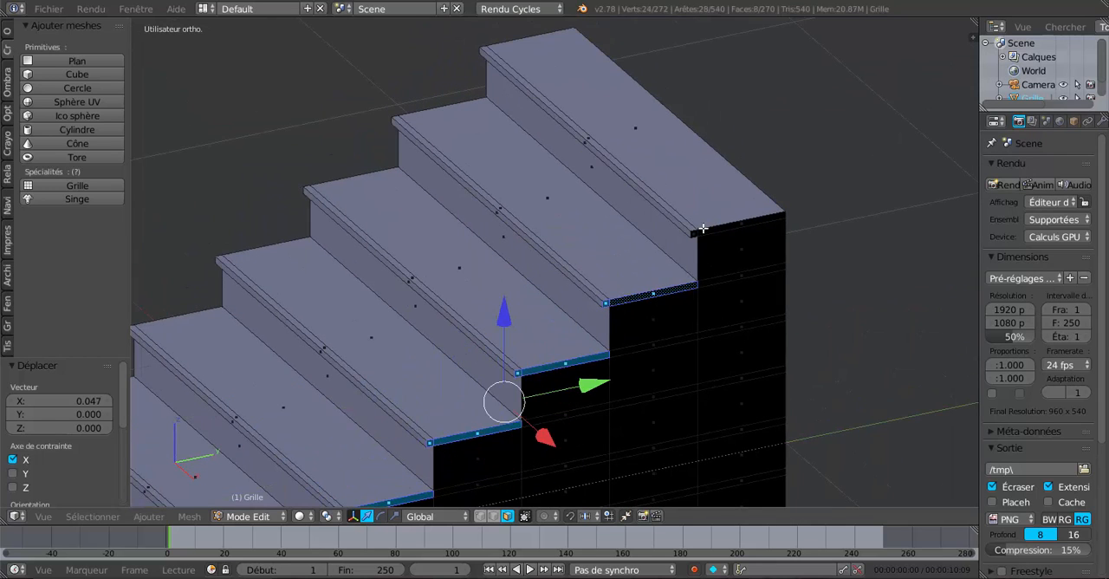
right_click(693, 234, "shift")
right_click(702, 233, "shift")
Step: Add the nosing and tread band side faces of the four lowest steps to the selection
scroll(668, 382, "down", 3)
scroll(668, 382, "down", 2)
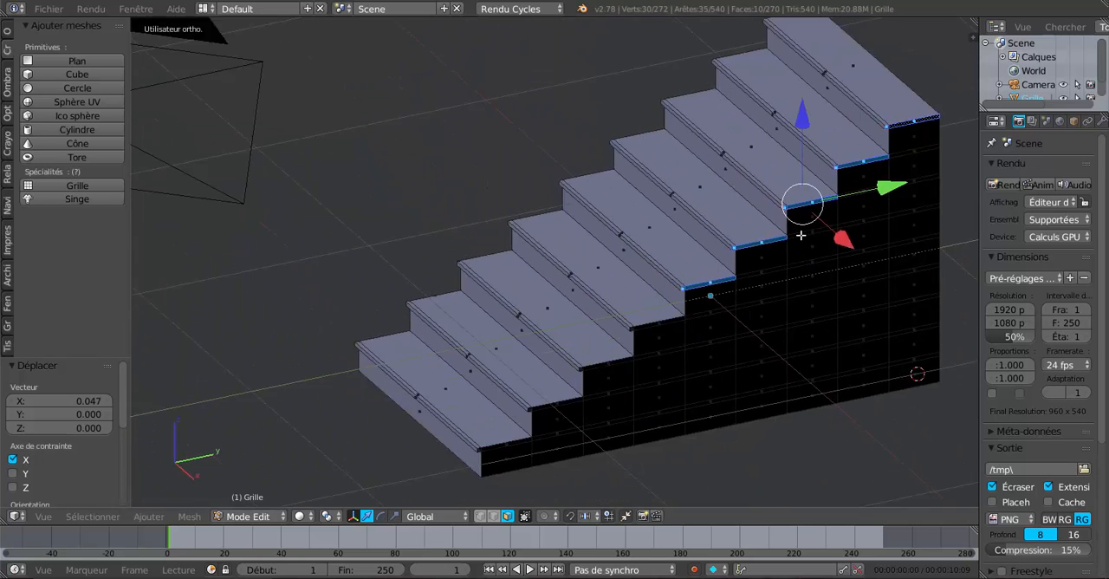
scroll(758, 295, "up", 5)
right_click(777, 311, "shift")
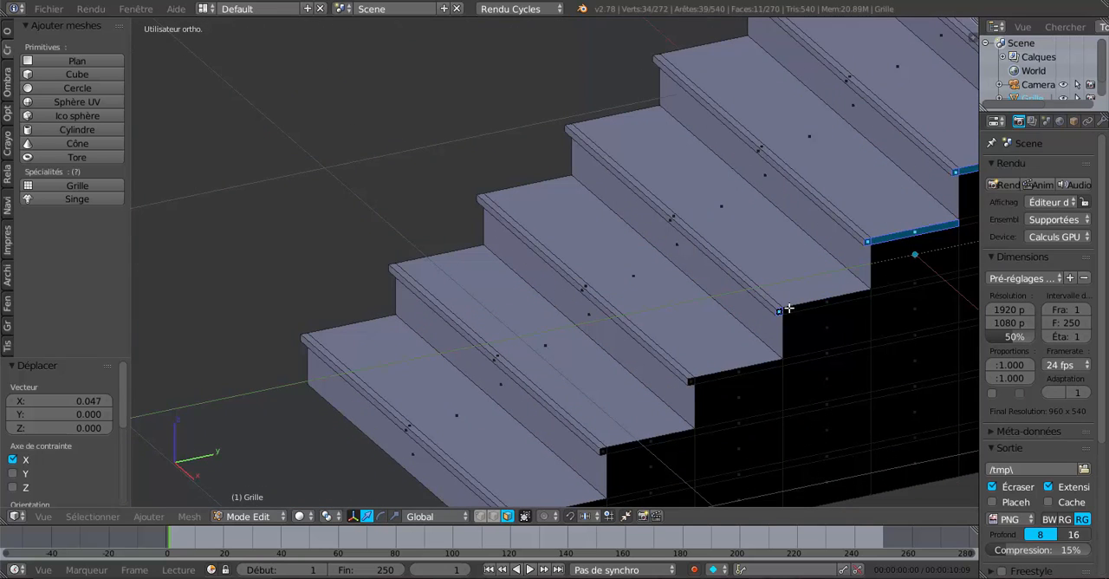
right_click(776, 314, "shift")
right_click(740, 369, "shift")
right_click(706, 387, "shift")
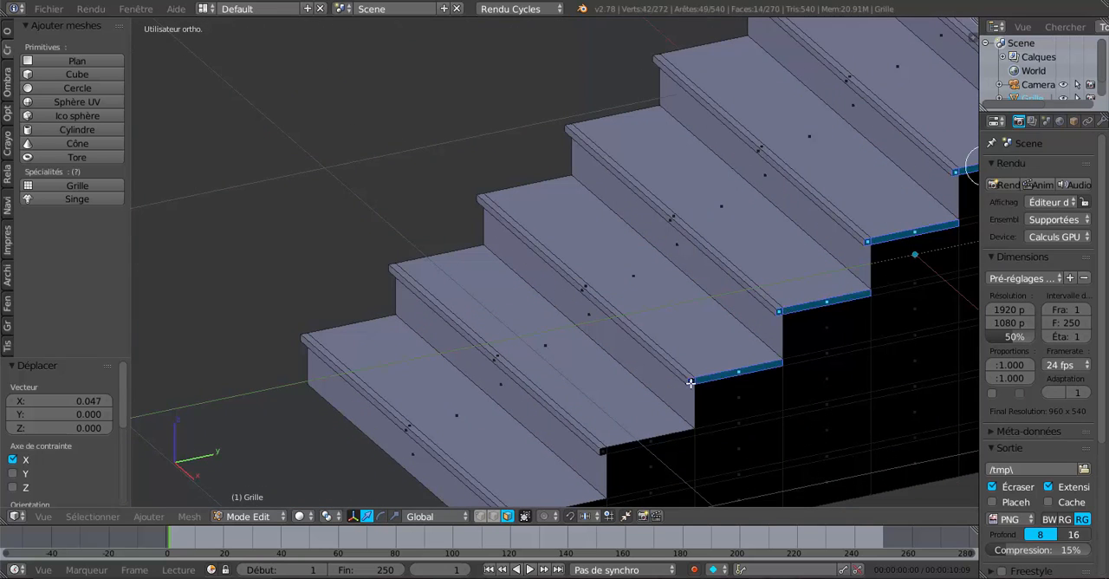
right_click(665, 438, "shift")
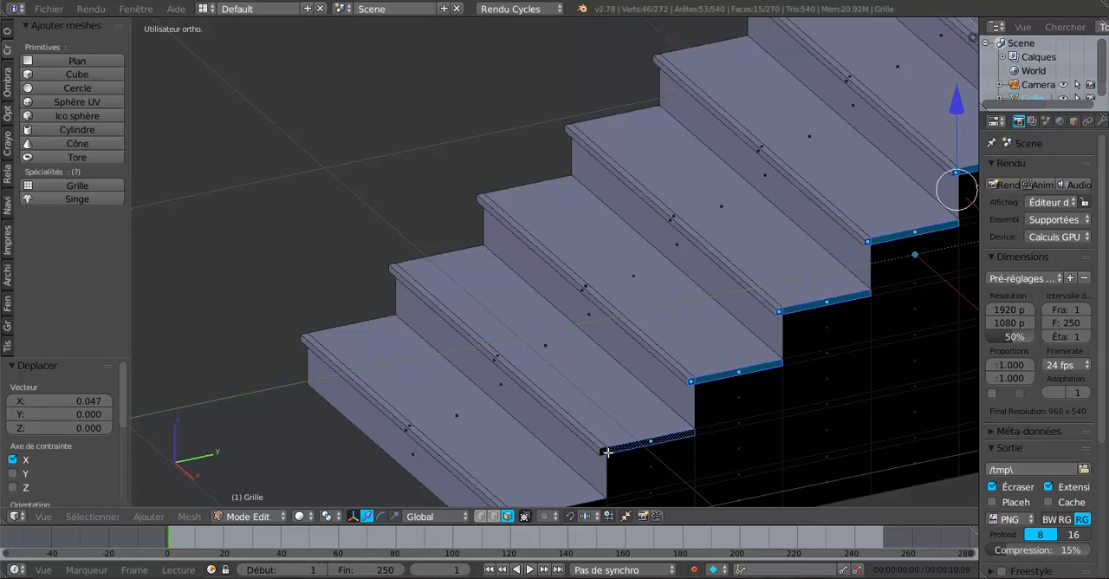
right_click(605, 452, "shift")
scroll(626, 459, "down", 3)
middle_click_drag(632, 418, 647, 349, "shift")
scroll(648, 349, "up", 4)
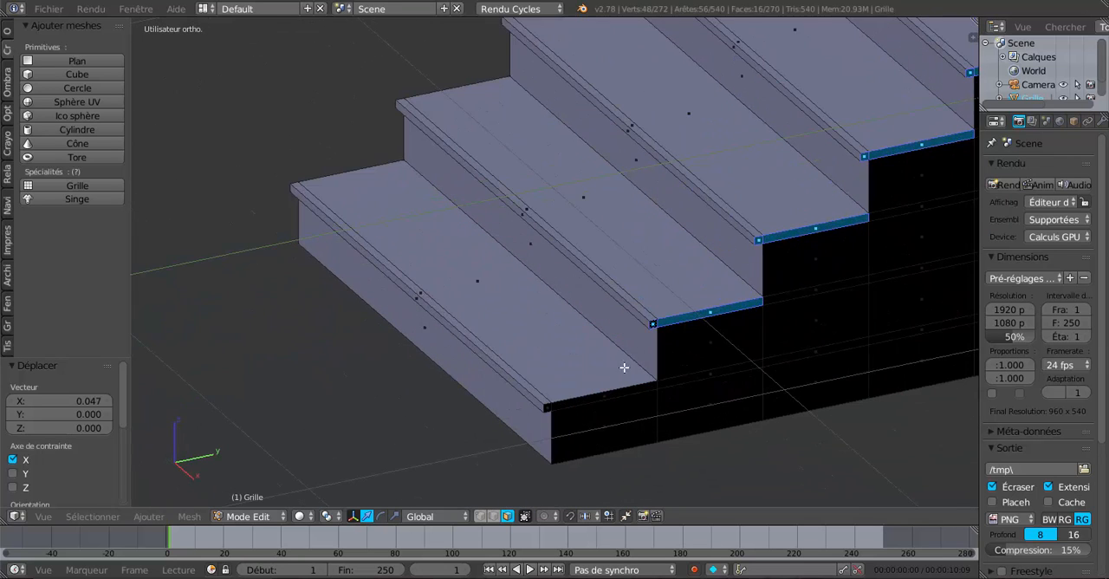
right_click(629, 392, "shift")
right_click(547, 410, "shift")
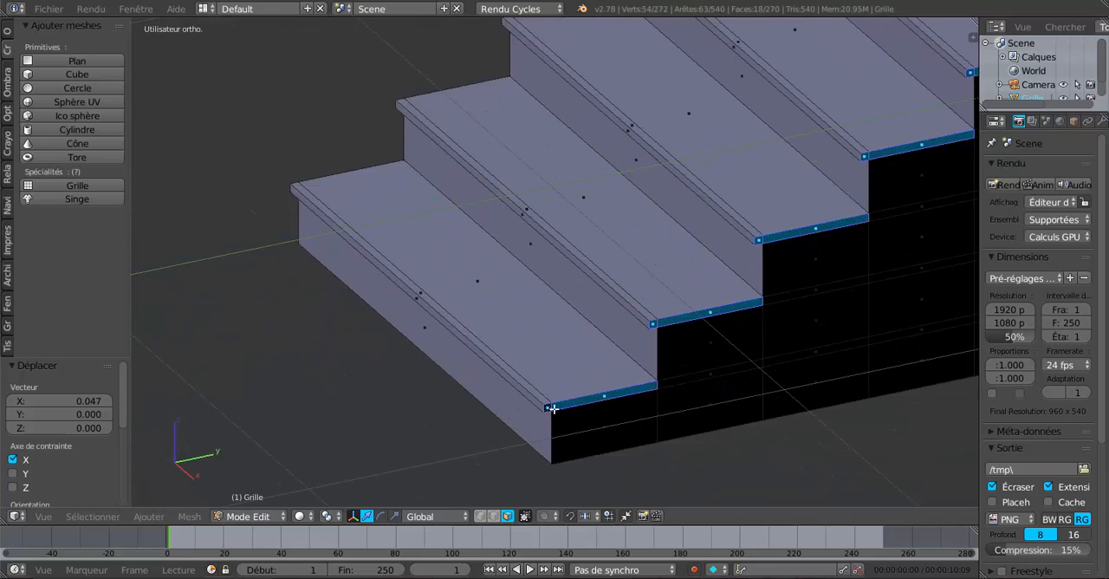
Step: Move the selected tread side faces outward along X by about 0.014
middle_click_drag(547, 411, 375, 428)
middle_click_drag(288, 324, 612, 407)
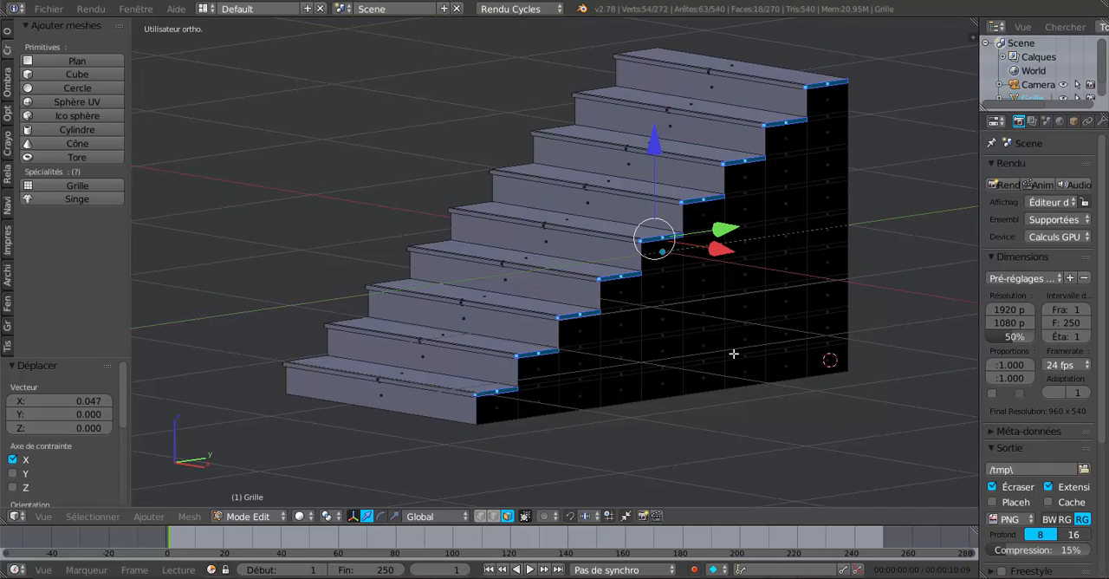
scroll(733, 354, "up", 2)
key("r")
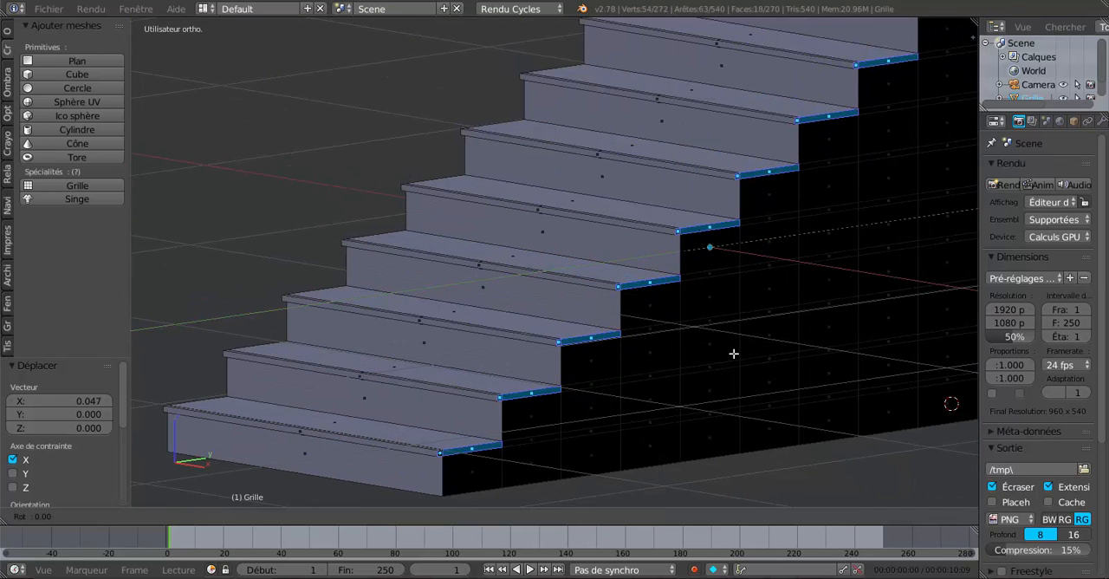
left_click(733, 354)
middle_click_drag(764, 304, 797, 314)
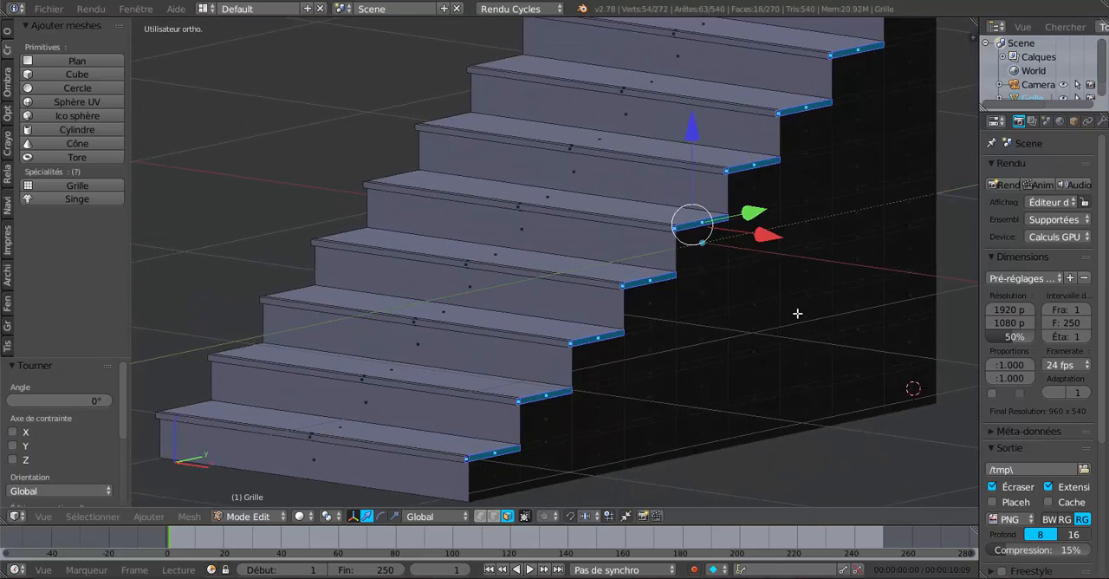
left_click_drag(766, 237, 772, 239)
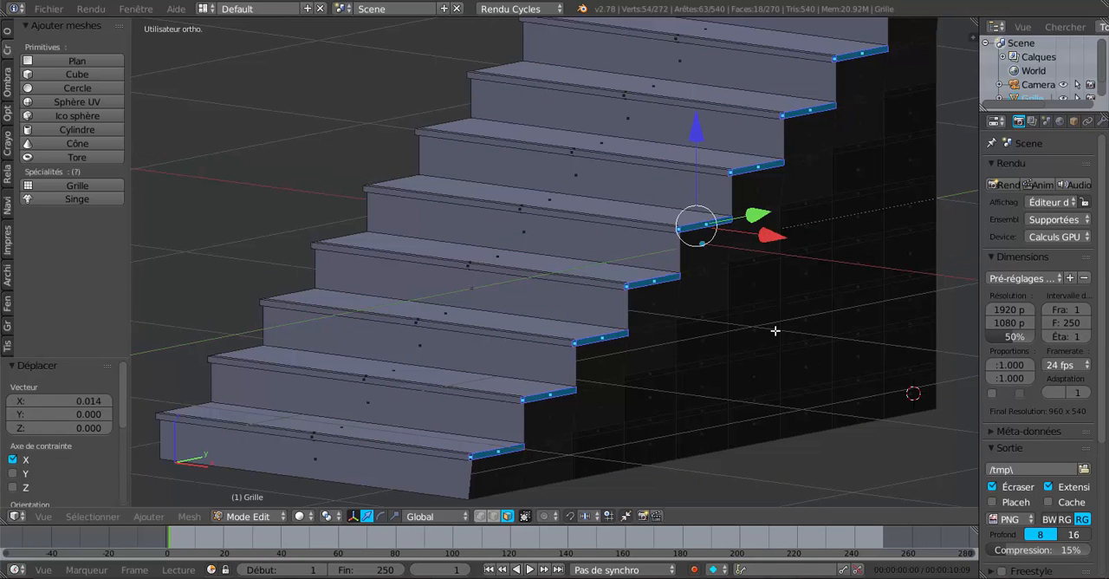
Step: Undo the outward move, then extrude the selected tread side faces and offset them outward along X by about 0.011
key("ctrl+e")
left_click(775, 365)
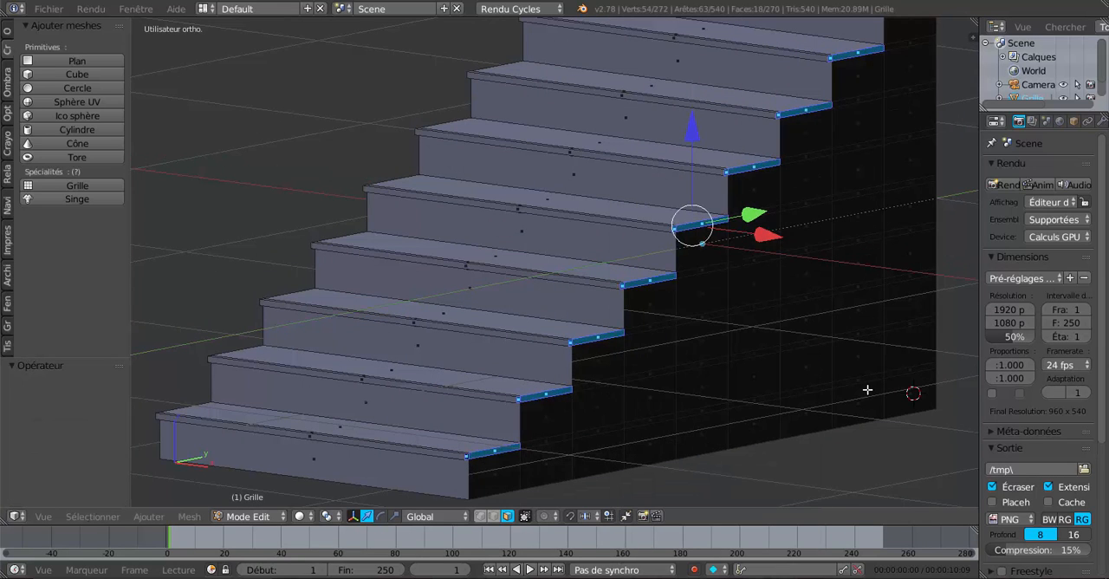
middle_click_drag(867, 390, 771, 305)
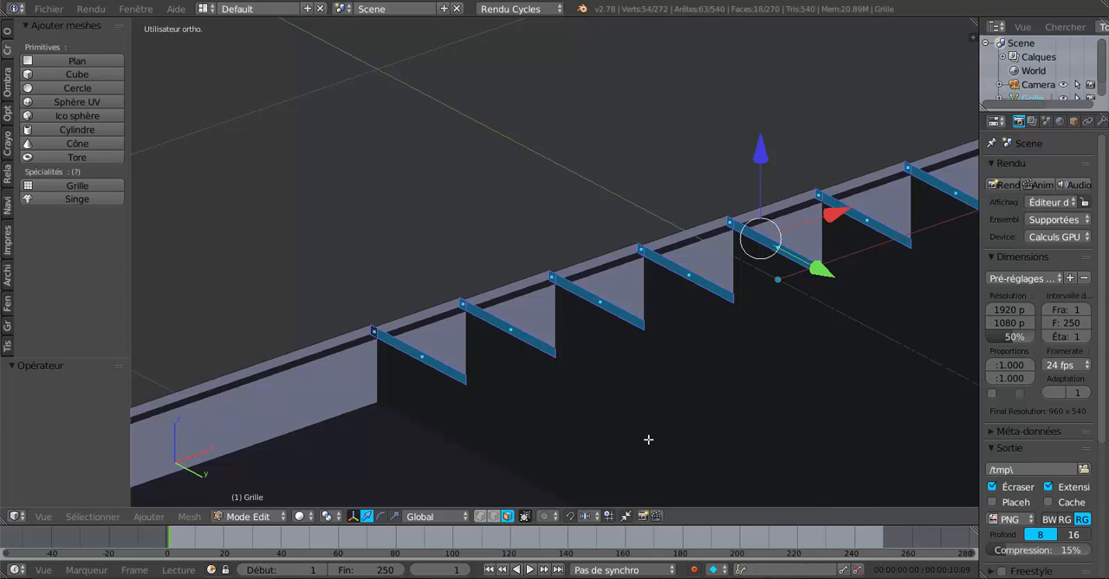
key("e")
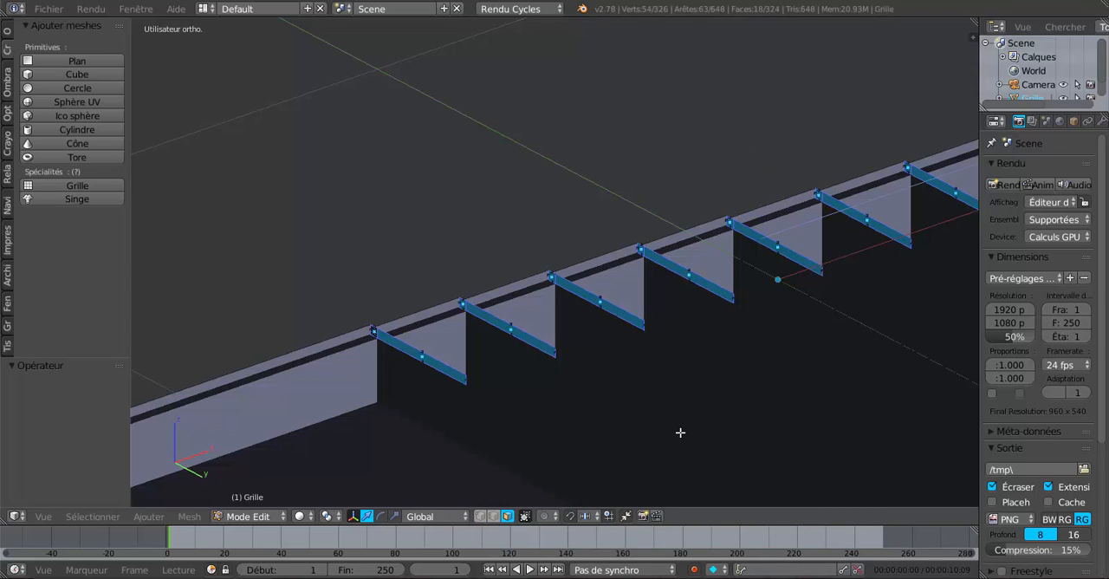
right_click(681, 434)
left_click_drag(832, 217, 838, 212)
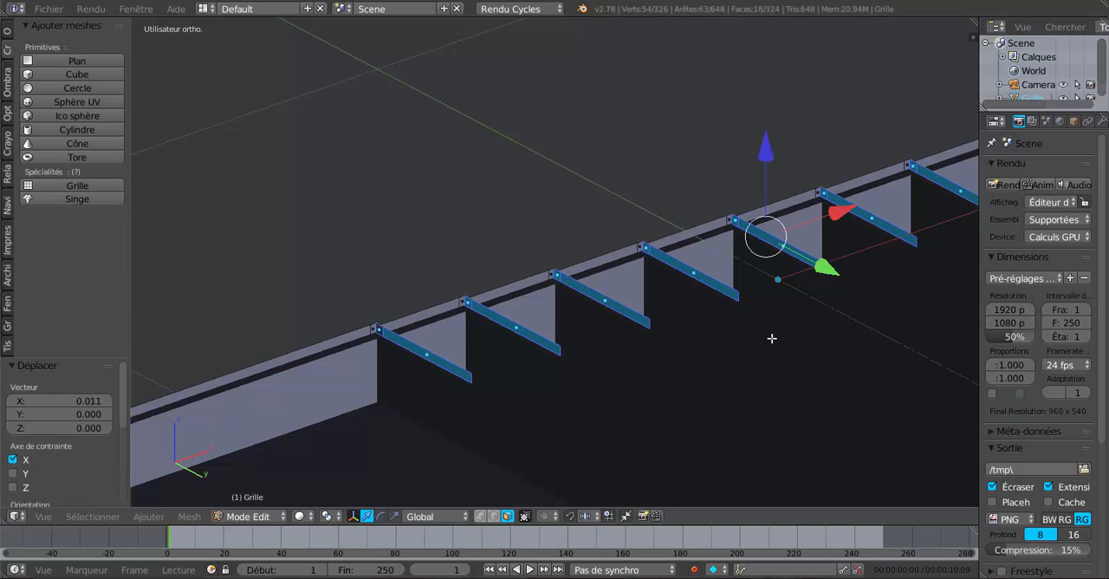
Step: Select the whole staircase mesh in edit mode and recalculate its normals
key("Tab")
middle_click_drag(735, 395, 726, 445)
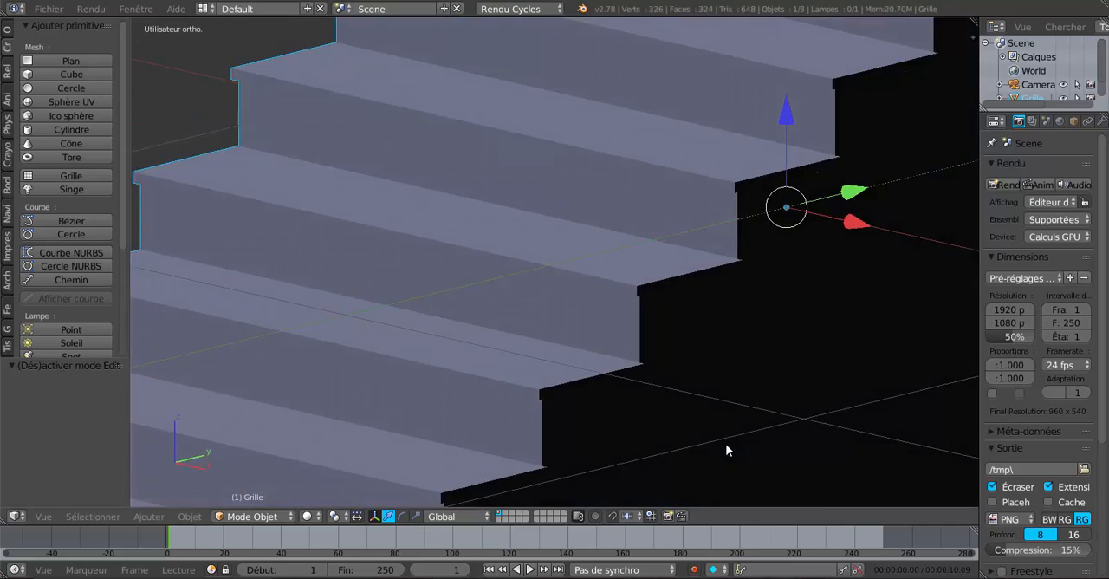
scroll(726, 450, "down", 5)
key("Tab")
key("a")
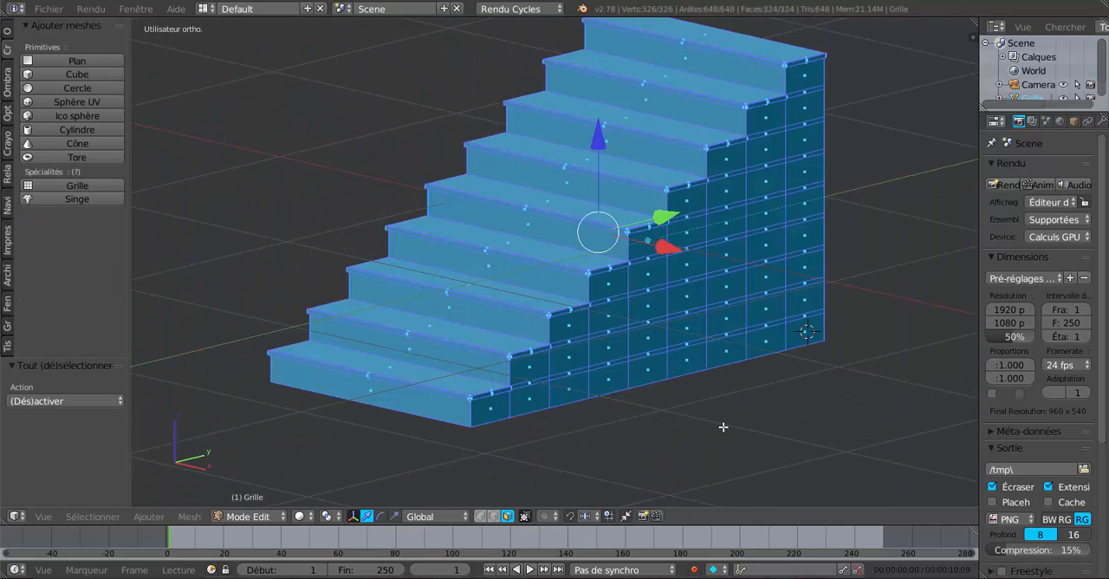
left_click(9, 79)
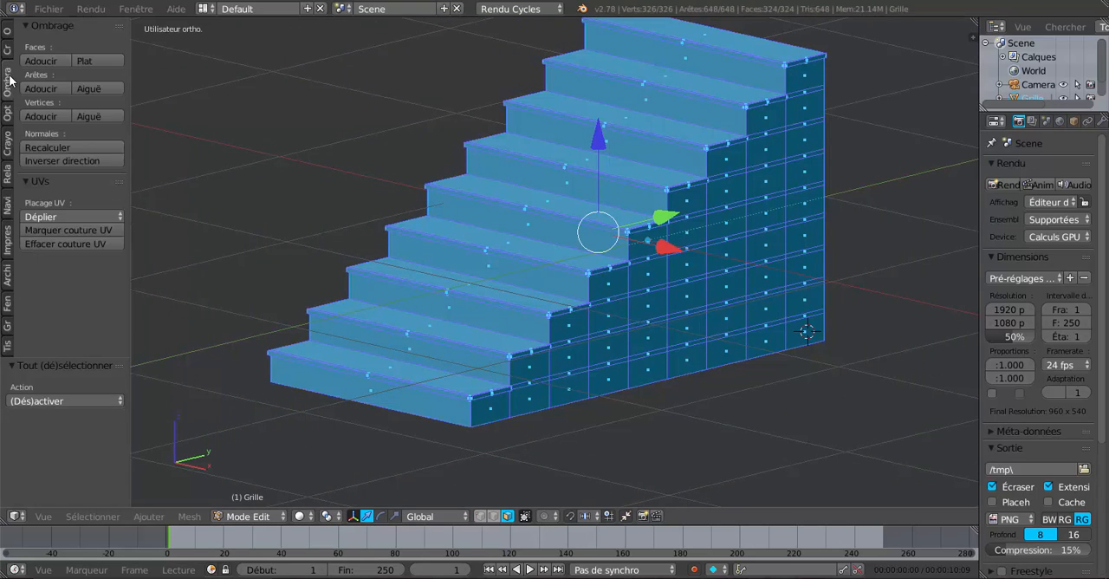
left_click(48, 147)
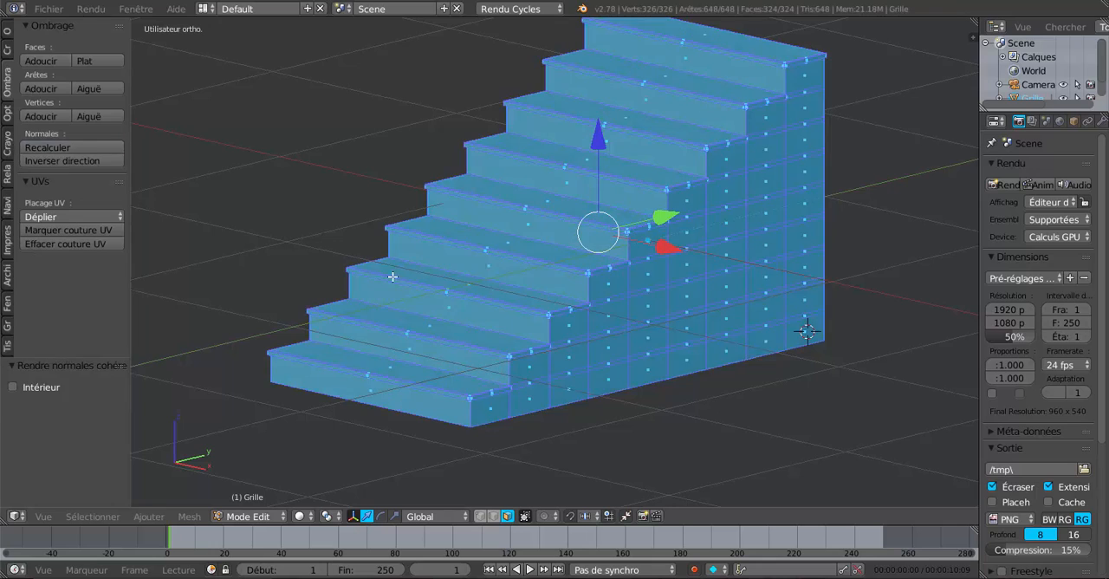
key("Tab")
middle_click_drag(648, 384, 449, 348)
Step: Circle-deselect all faces on the staircase's back and -X side wall, keeping the rest of the mesh selected
key("Tab")
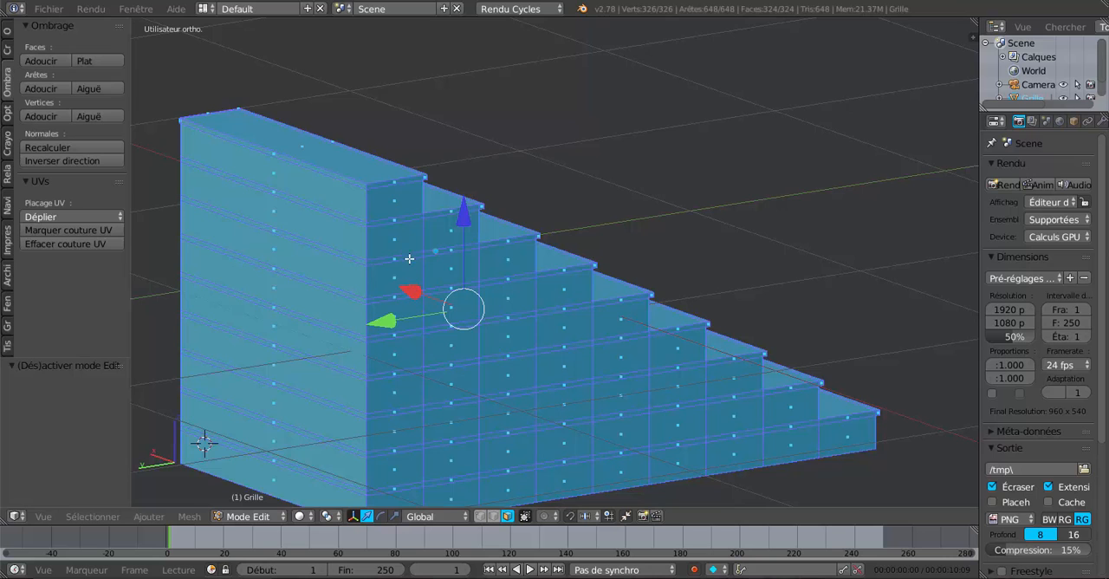
middle_click_drag(409, 259, 427, 306)
key("c")
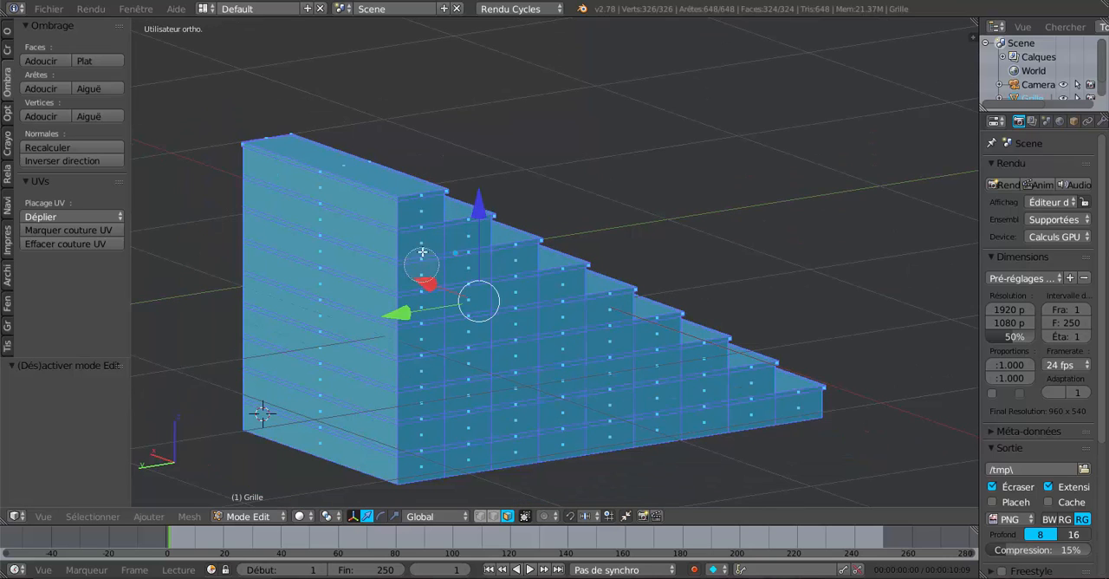
mouse_move(422, 238)
middle_mouse_down()
mouse_move(494, 304)
mouse_move(778, 418)
mouse_move(765, 421)
mouse_move(802, 424)
mouse_move(468, 461)
mouse_move(422, 440)
mouse_move(446, 312)
mouse_move(609, 391)
mouse_move(508, 359)
mouse_move(391, 416)
mouse_move(372, 441)
mouse_move(347, 216)
mouse_move(349, 236)
middle_mouse_up()
key("Escape")
middle_click_drag(485, 299, 622, 293)
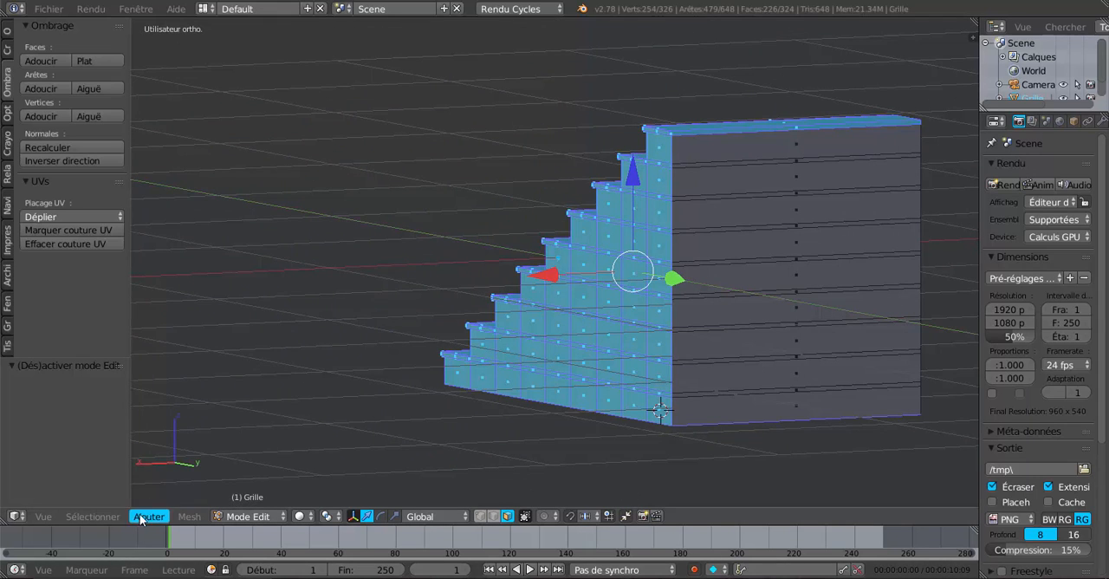
Step: Invert the selection and delete the back and -X side wall faces
left_click(101, 517)
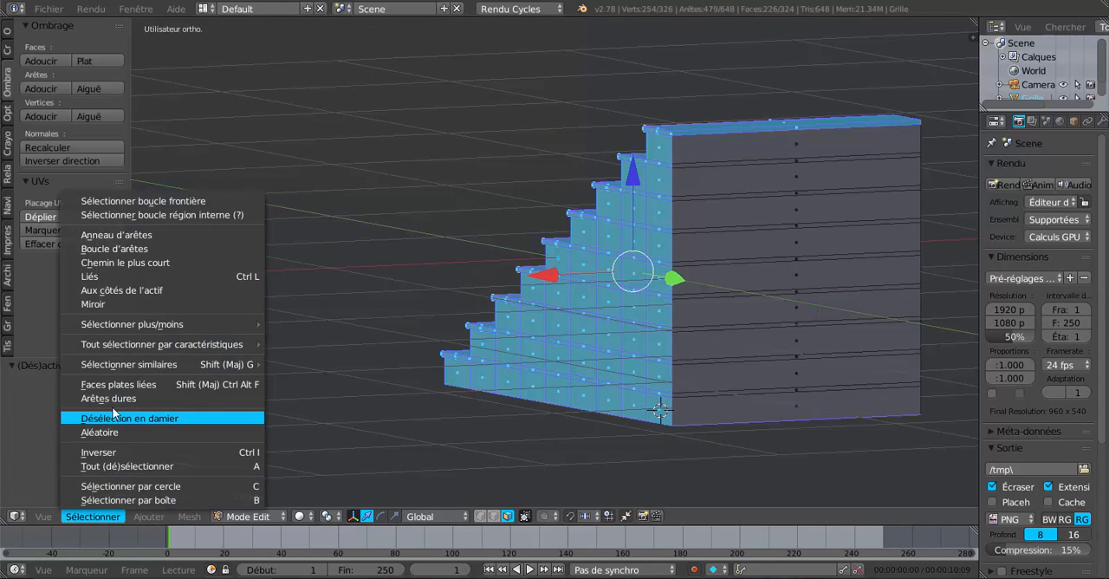
left_click(112, 452)
middle_click_drag(542, 408, 428, 420)
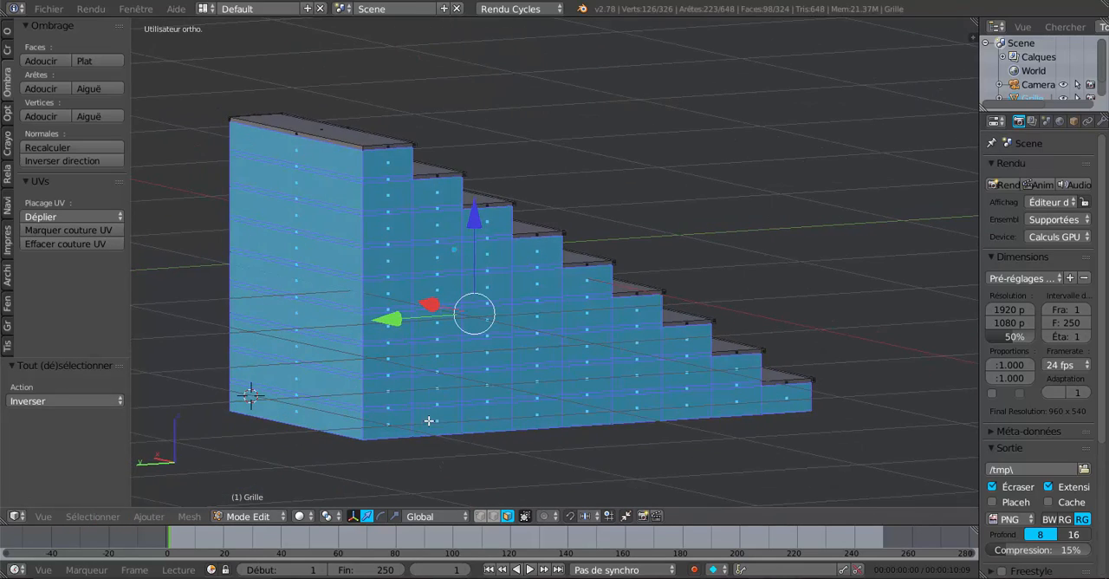
key("x")
left_click(471, 364)
middle_click_drag(500, 376, 550, 420)
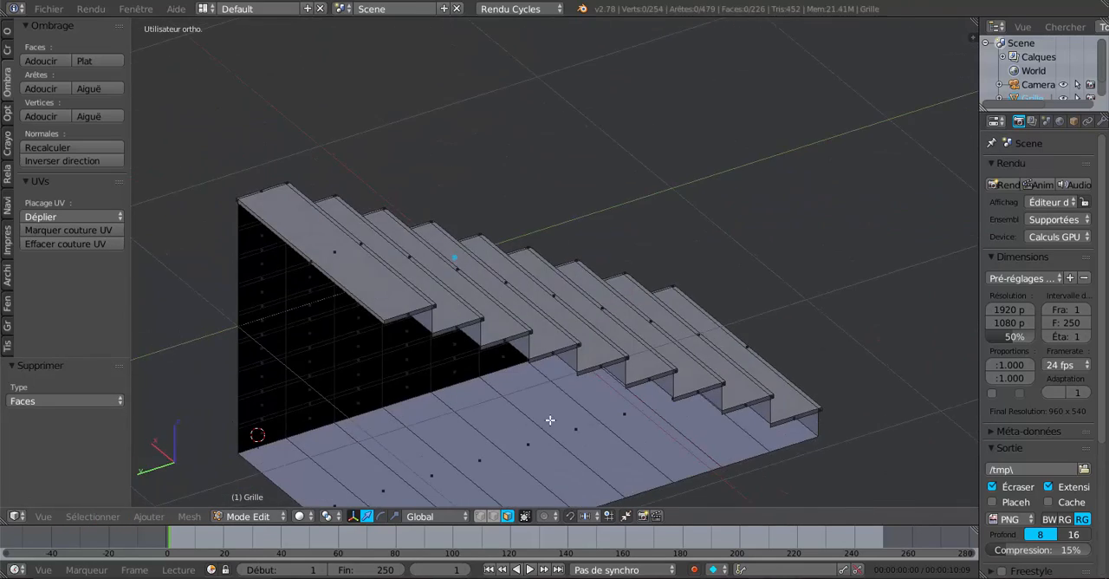
Step: Circle-select all faces on the underside of the staircase
middle_click_drag(653, 439, 675, 419)
key("c")
mouse_move(739, 408)
left_mouse_down()
mouse_move(682, 430)
mouse_move(373, 468)
left_mouse_up()
key("Escape")
scroll(543, 439, "down", 3)
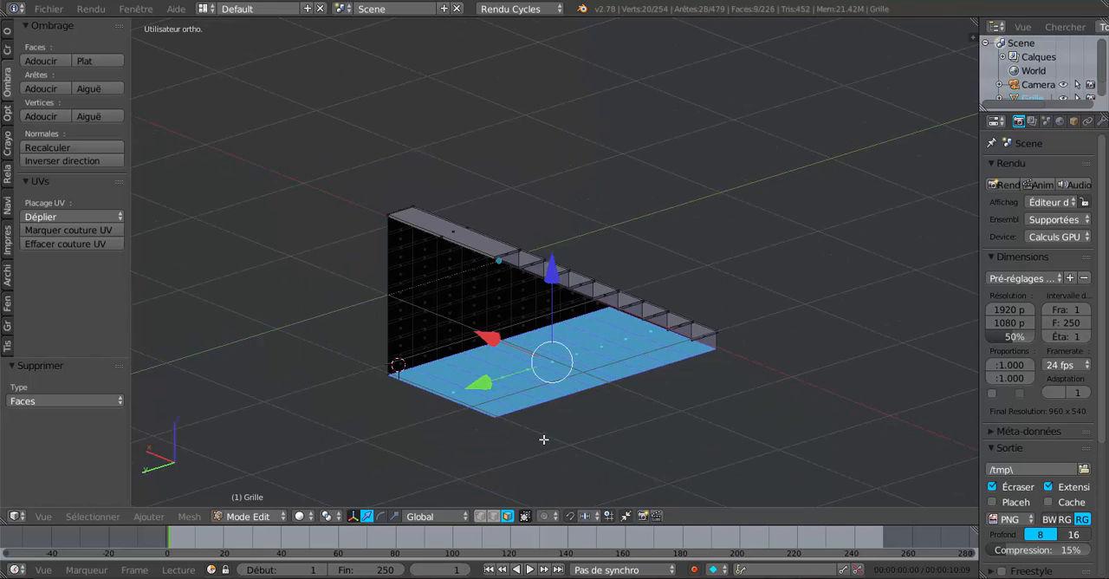
key("x")
left_click(544, 440)
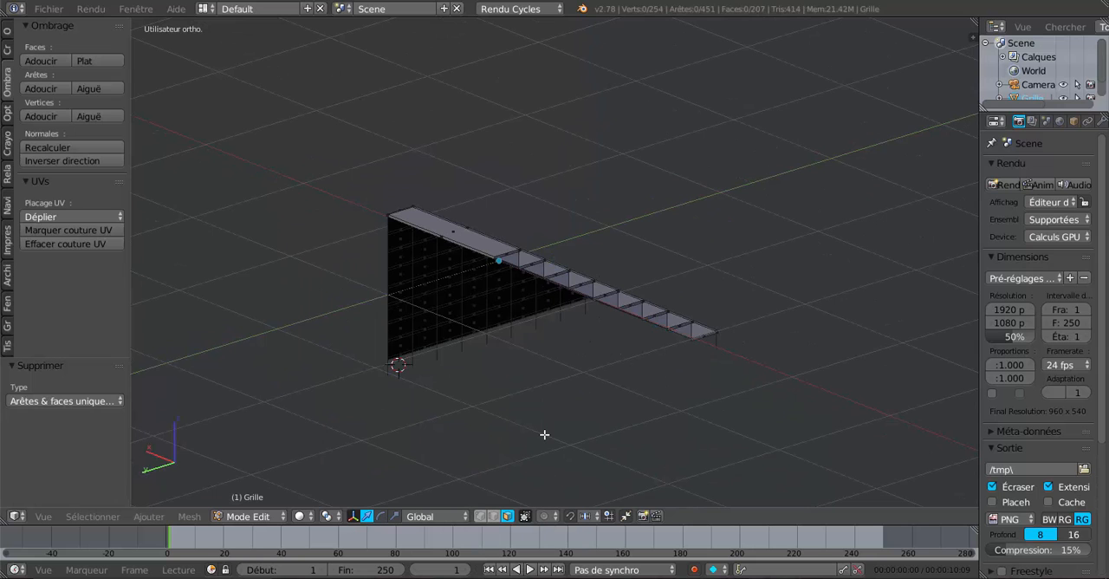
key("ctrl+z")
Step: Delete the selected underside faces using the Faces option and return to object mode
key("x")
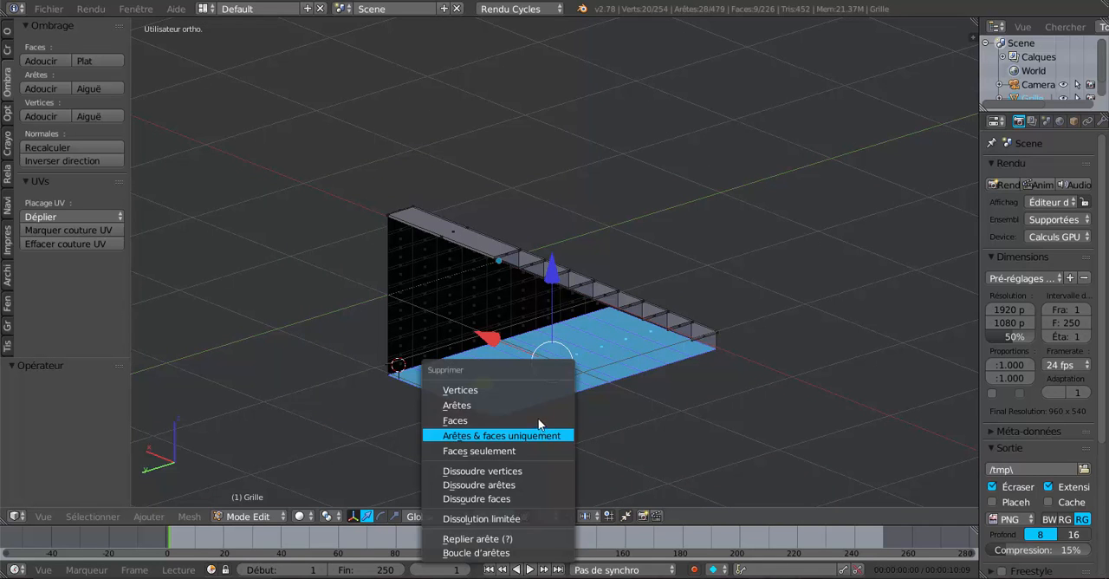
left_click(538, 420)
middle_click_drag(552, 423, 512, 425)
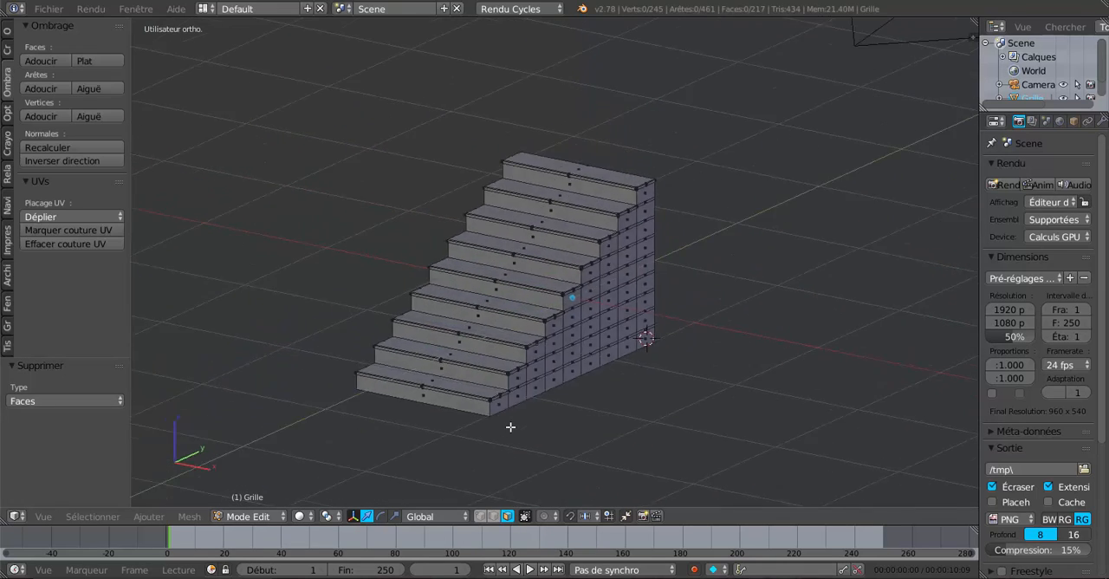
scroll(545, 413, "up", 2)
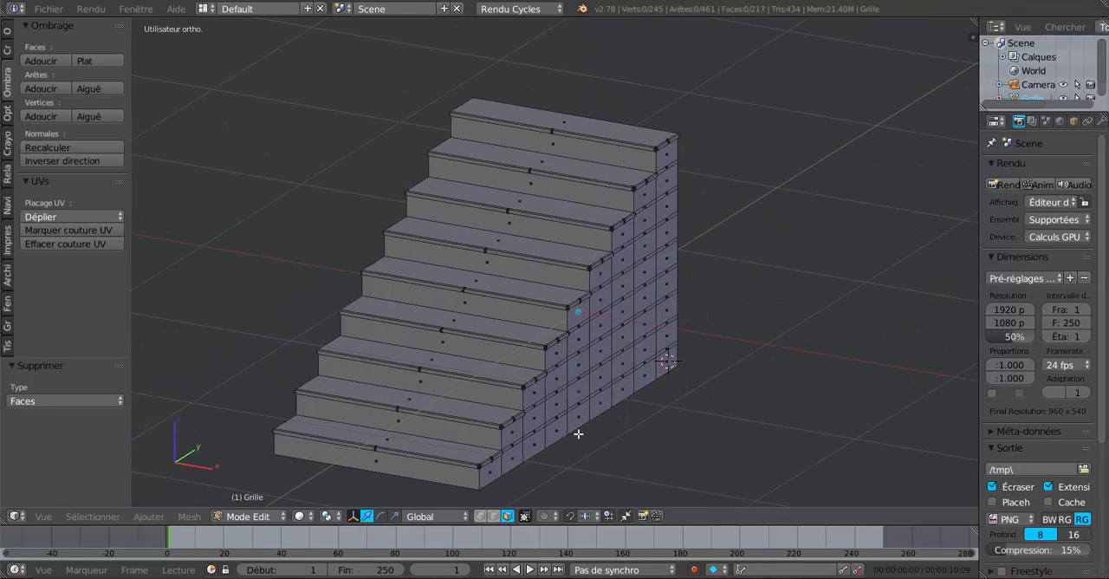
key("a")
key("a")
key("Tab")
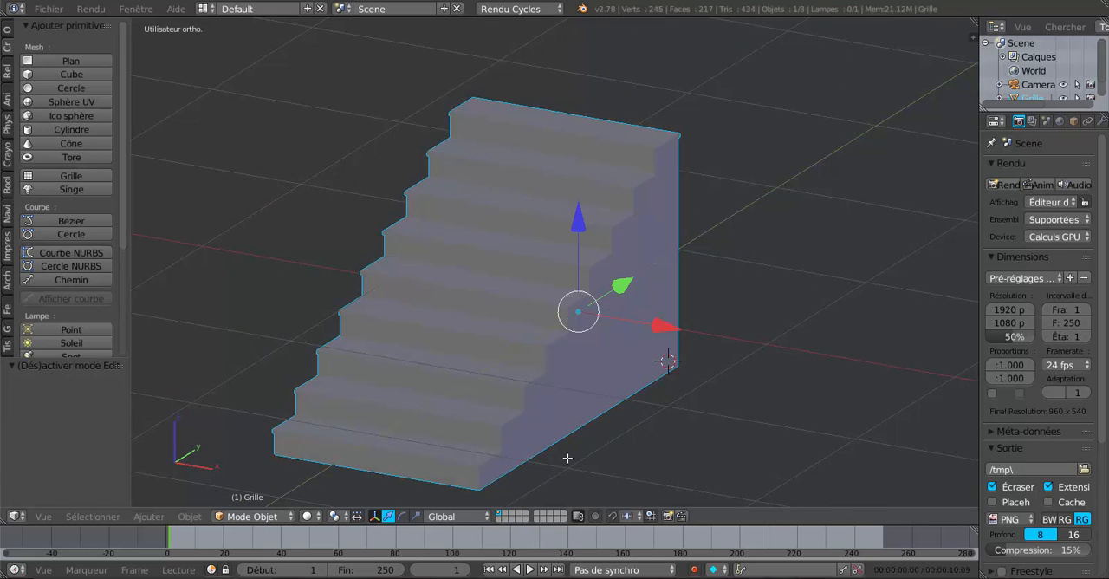
Step: Duplicate the staircase and raise the copy along Z to just above the original
scroll(567, 458, "down", 1)
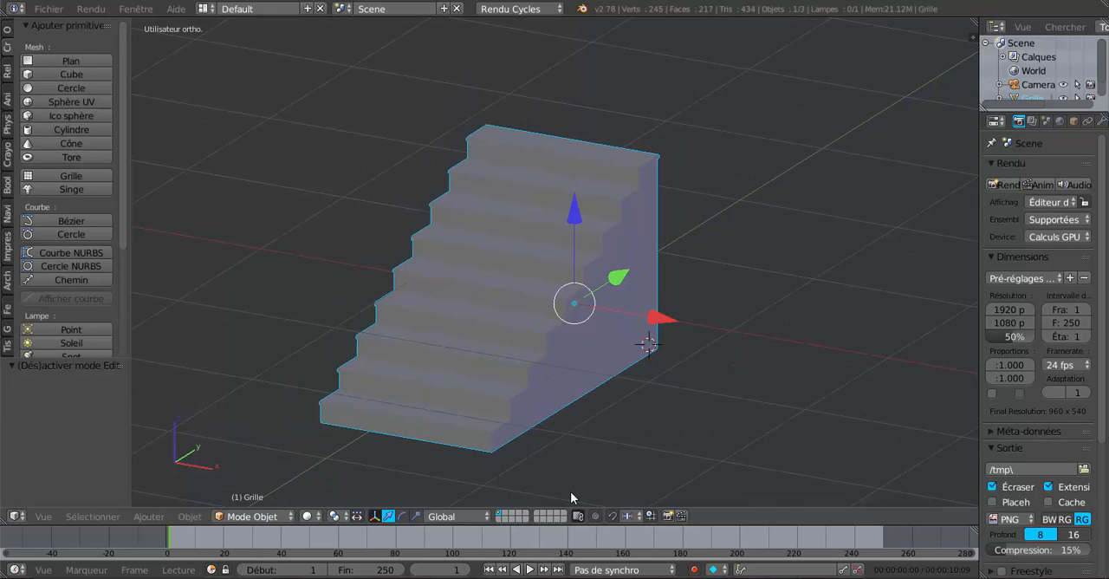
key("shift+d")
key("Escape")
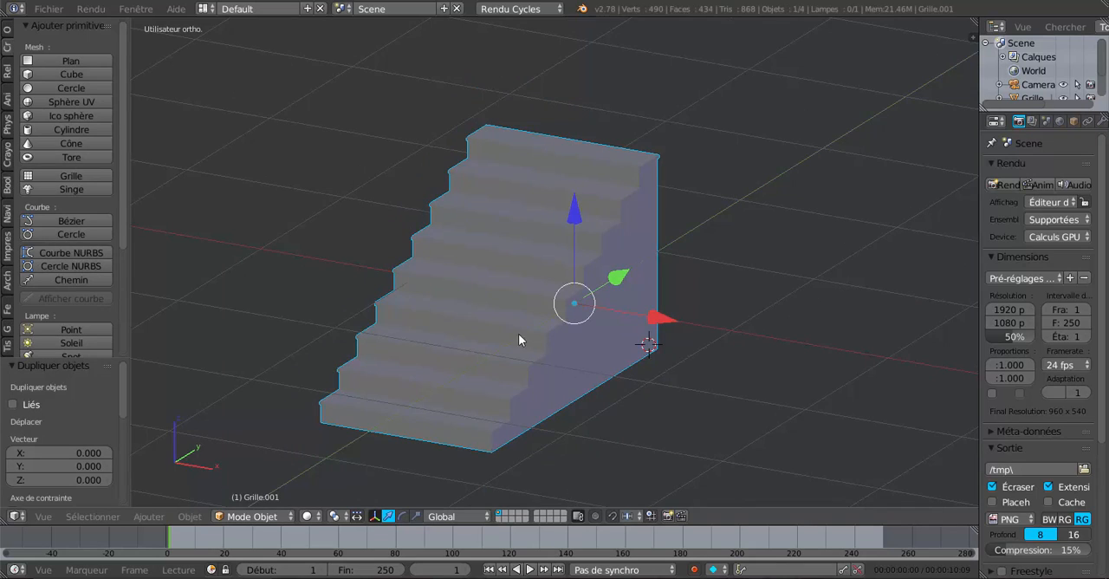
left_click_drag(570, 221, 579, 90)
scroll(607, 205, "down", 3)
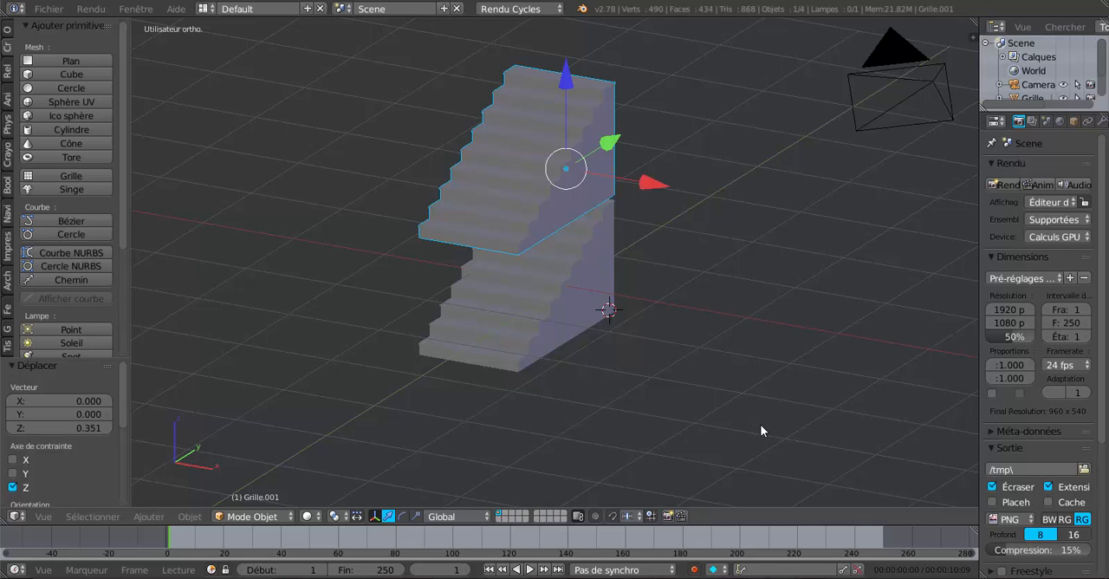
key("r")
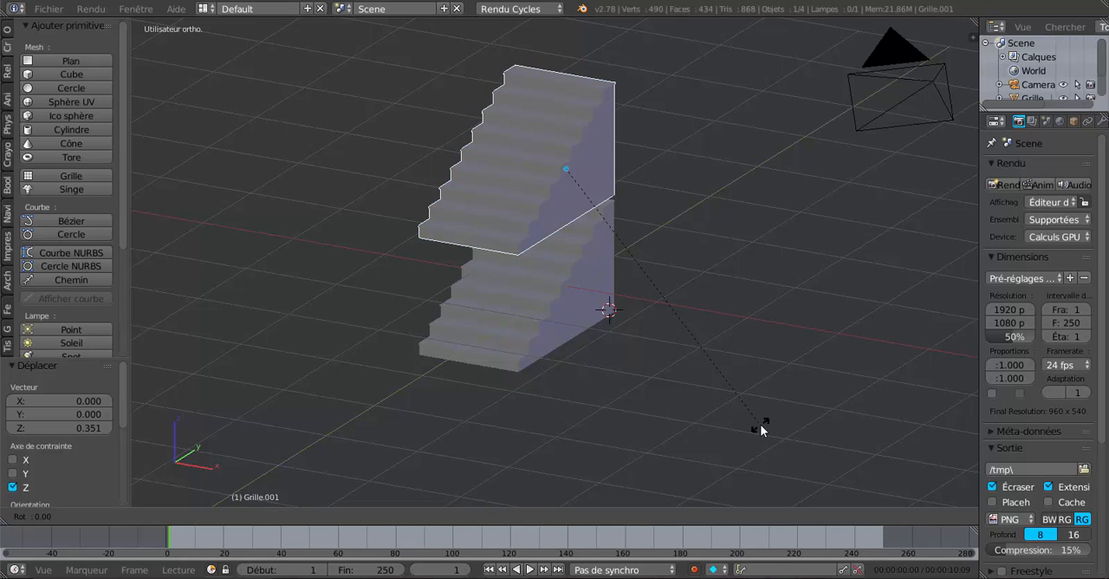
type("z")
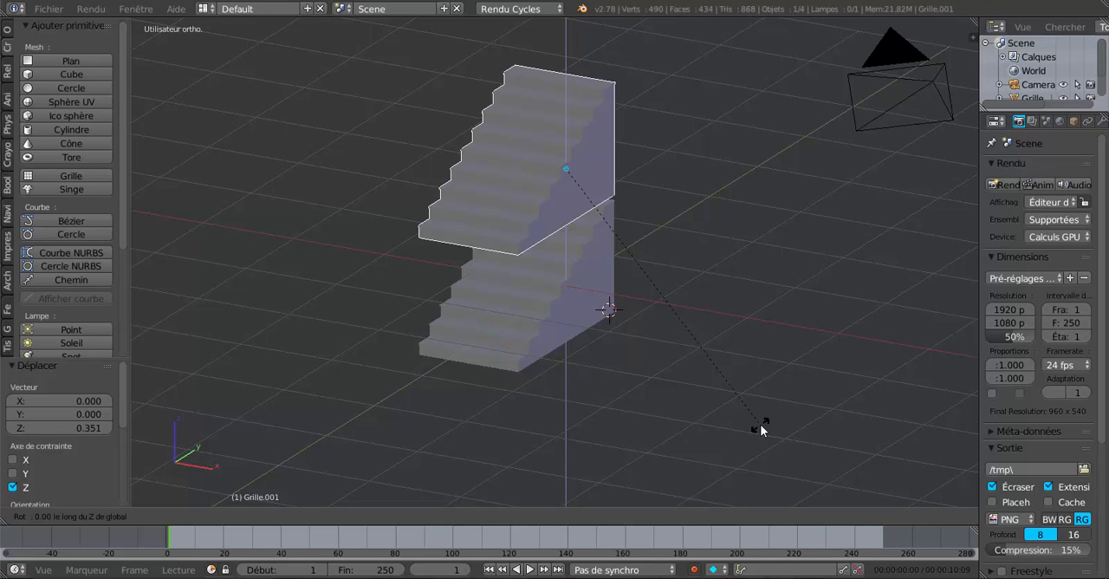
type("9")
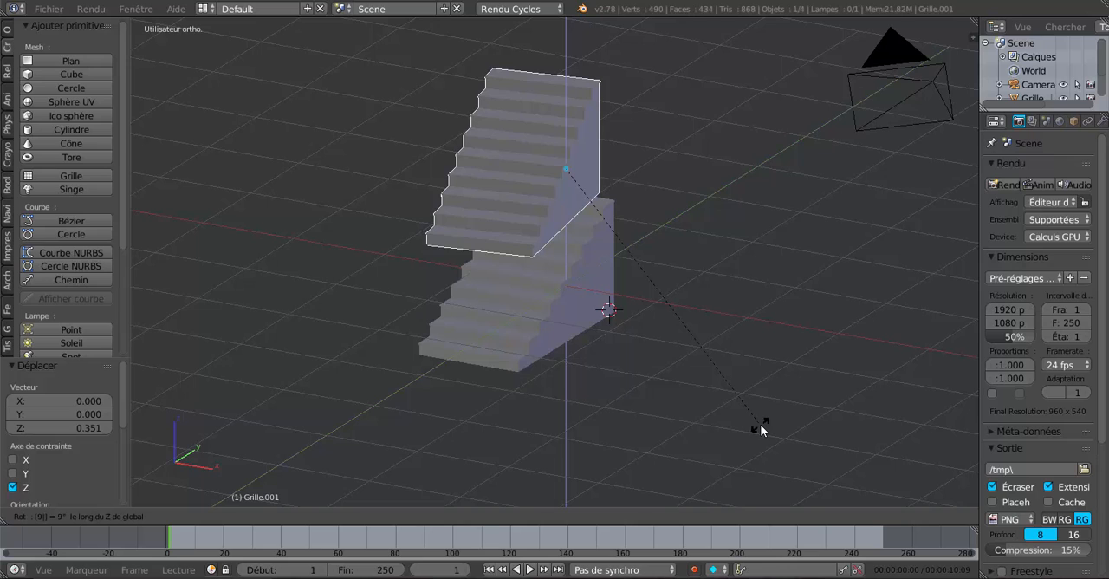
key("Return")
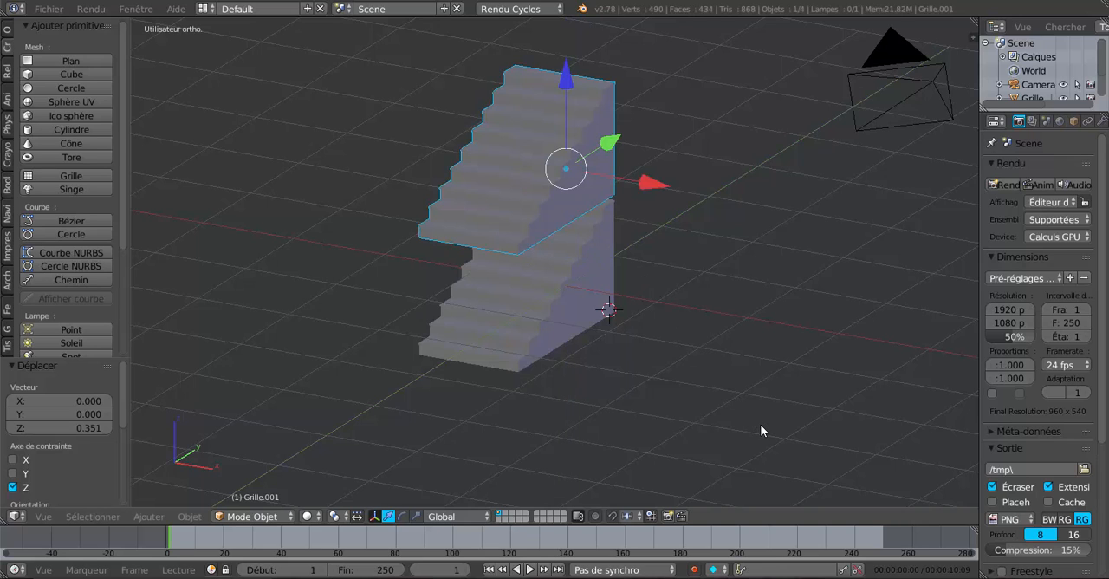
Step: Rotate the duplicated staircase by -90° about the global Z axis
type("rz")
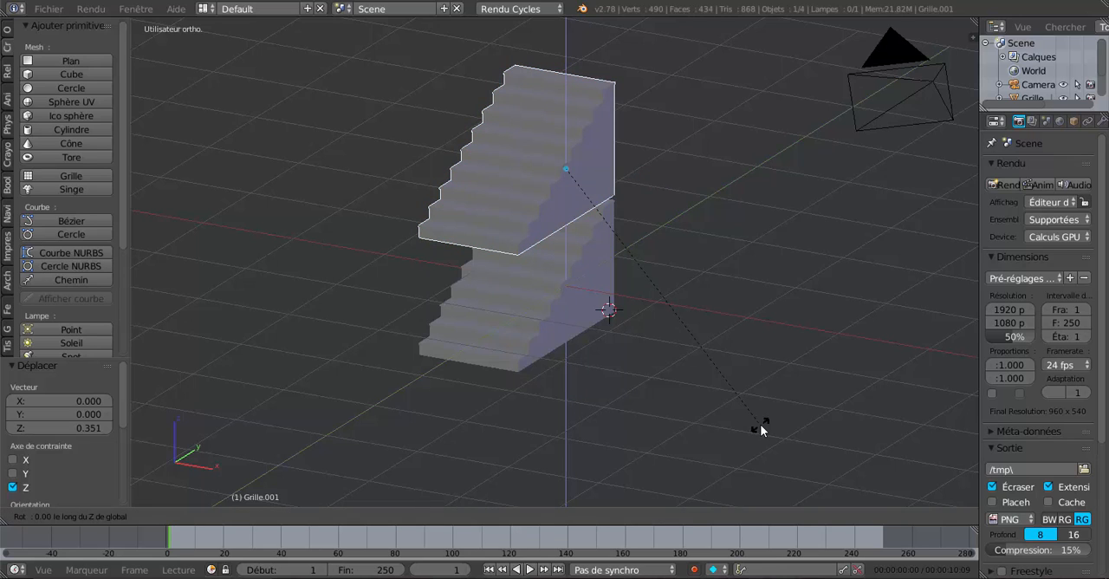
type("-90")
key("Return")
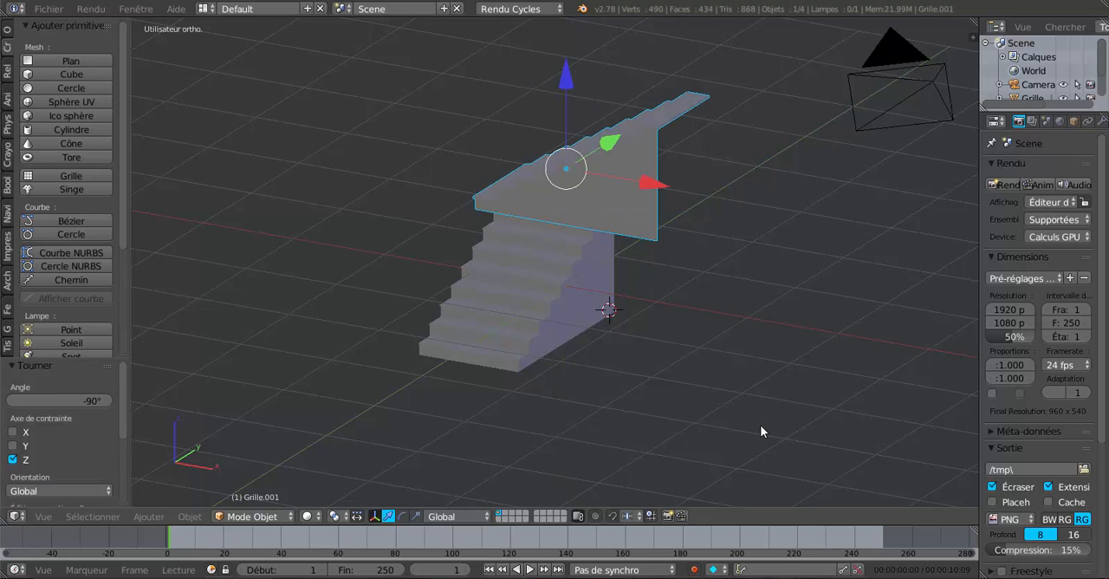
Step: Move the rotated copy along X by about 1.328, then by about -0.304, bringing its lowest step to the original's +X side edge
left_click_drag(650, 184, 765, 222)
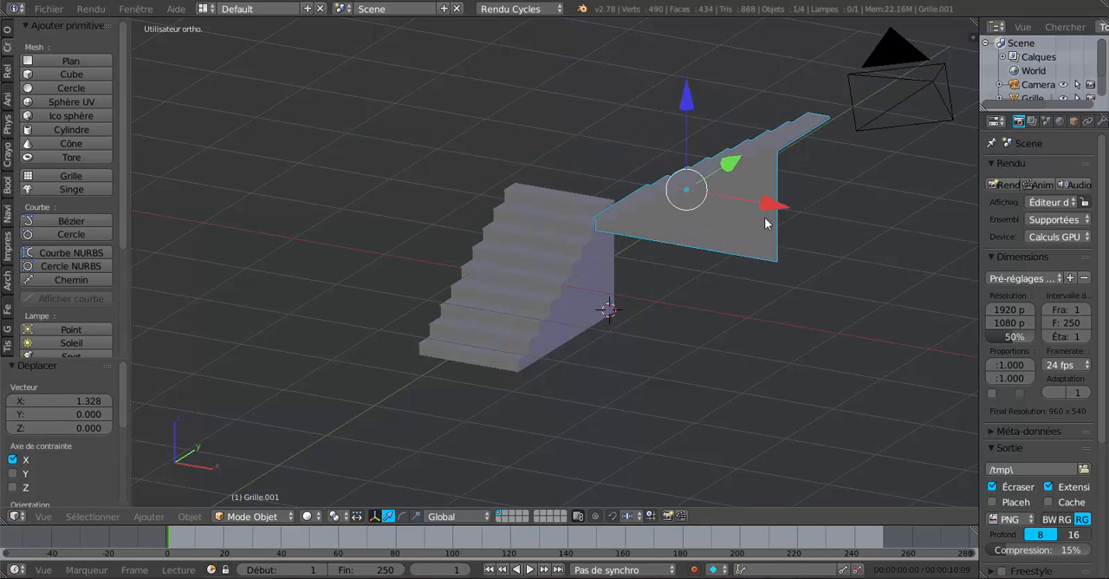
middle_click_drag(765, 223, 804, 240)
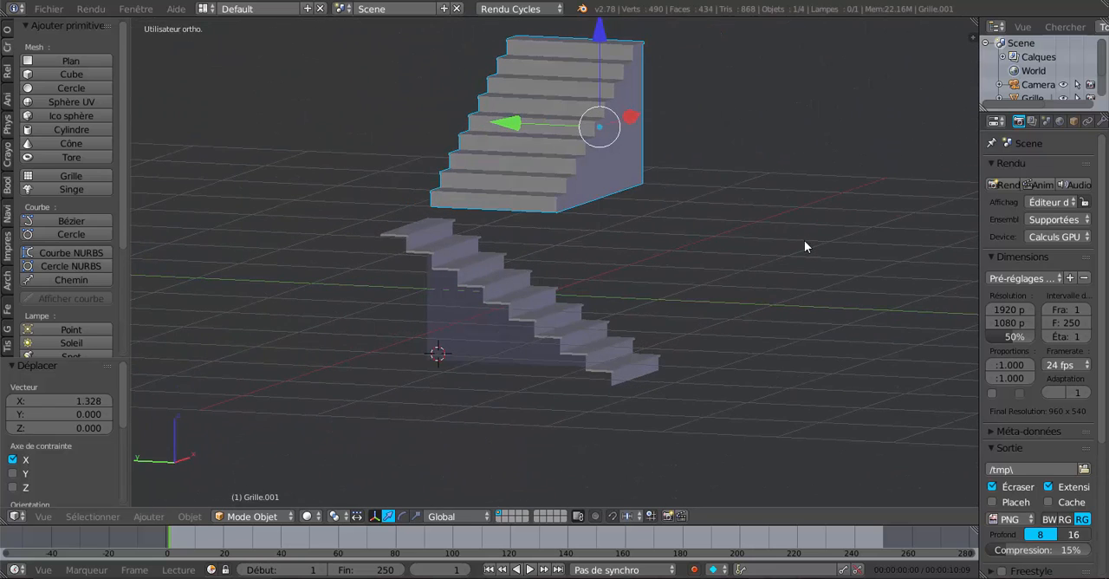
key("KP_1")
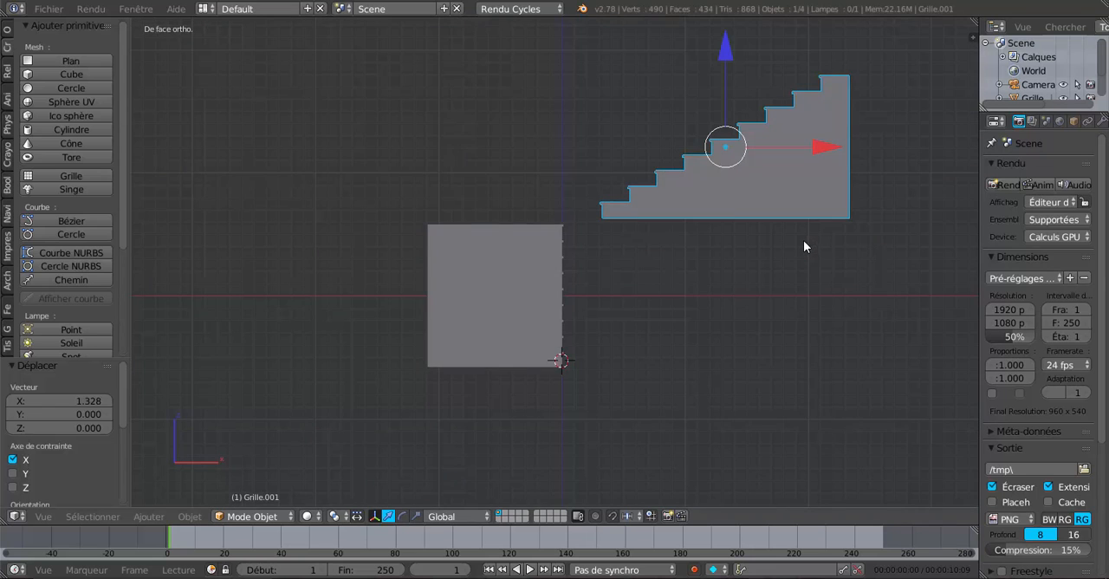
left_click_drag(817, 153, 778, 165)
scroll(754, 198, "up", 3)
middle_click_drag(751, 211, 724, 318)
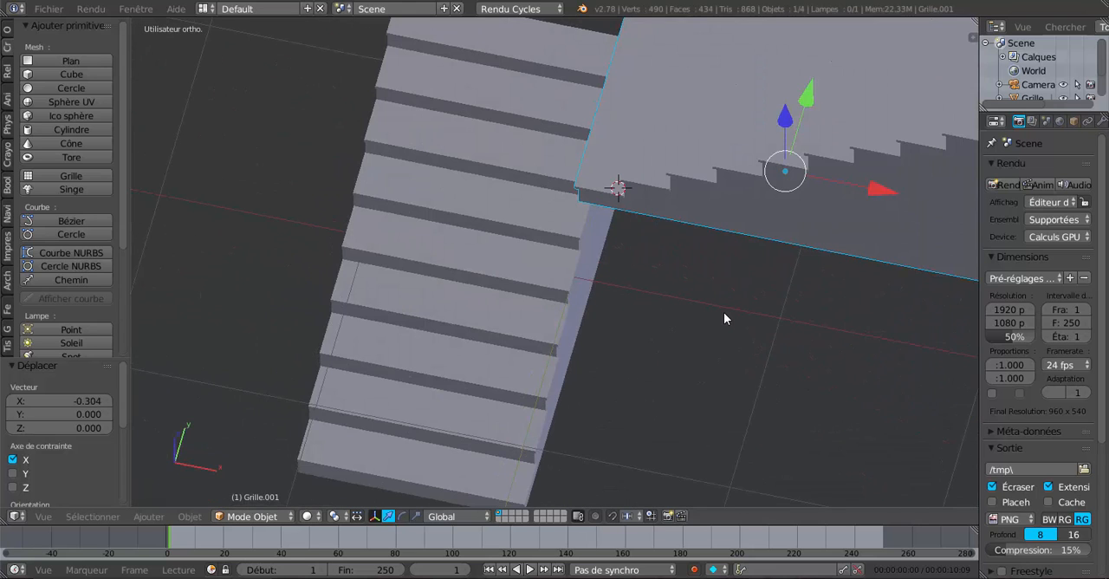
key("KP_3")
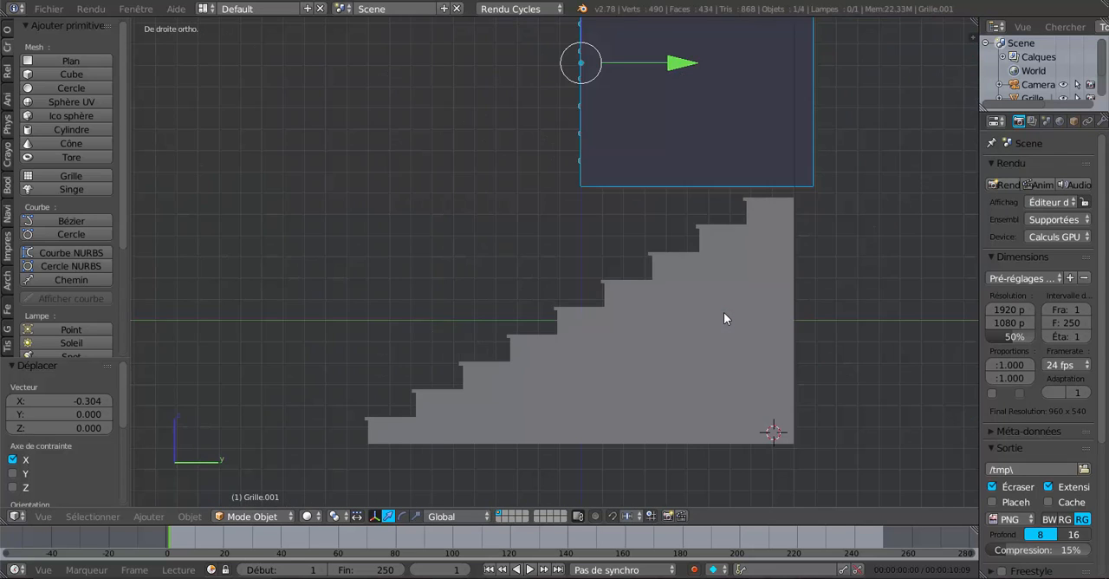
key("KP_1")
middle_click_drag(718, 322, 636, 393, "shift")
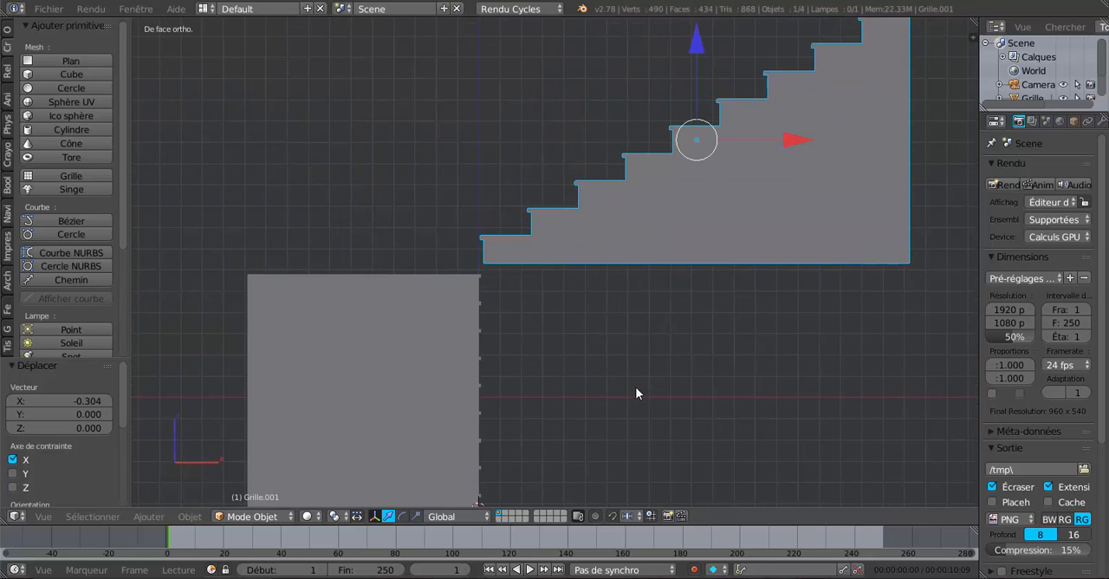
Step: Move the duplicated staircase along X by -0.065 and along Z by -0.019, resting its base on the original's top level
left_click(697, 50)
left_click_drag(789, 137, 774, 139)
scroll(700, 188, "up", 3)
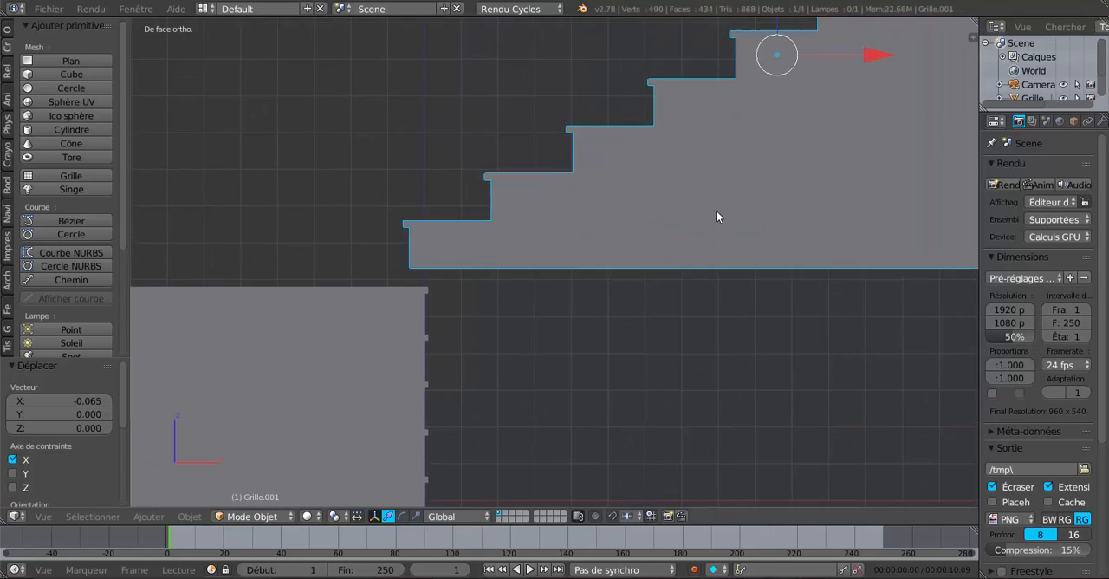
middle_click_drag(716, 211, 730, 276, "shift")
left_click_drag(788, 32, 803, 69)
key("z")
scroll(597, 260, "down", 2)
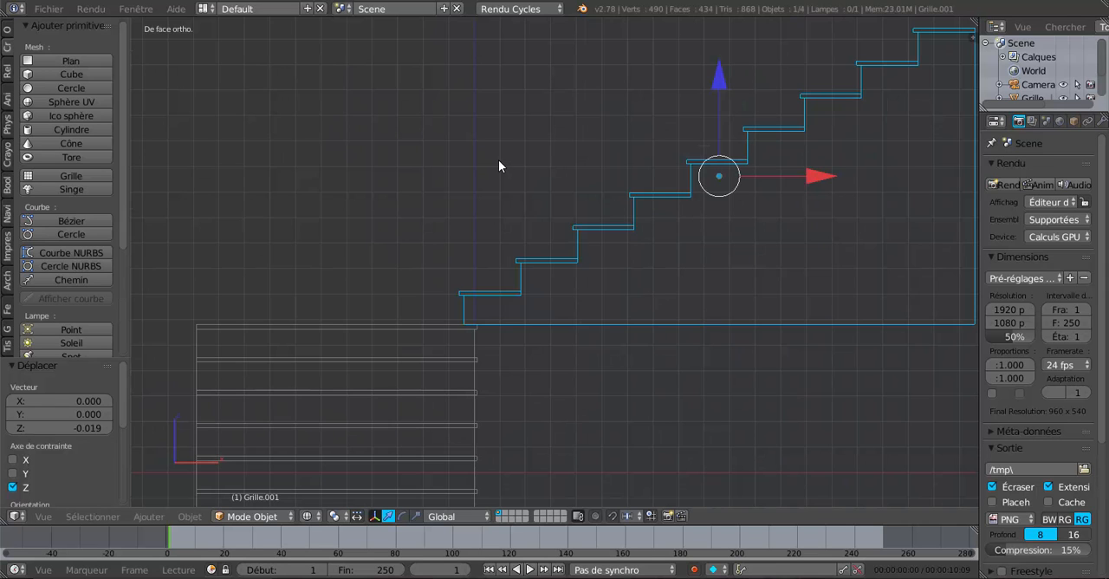
Step: In top view, move the duplicated staircase along Y by 1.008, then by -0.008, past the original's back edge
key("KP_7")
scroll(498, 160, "down", 2)
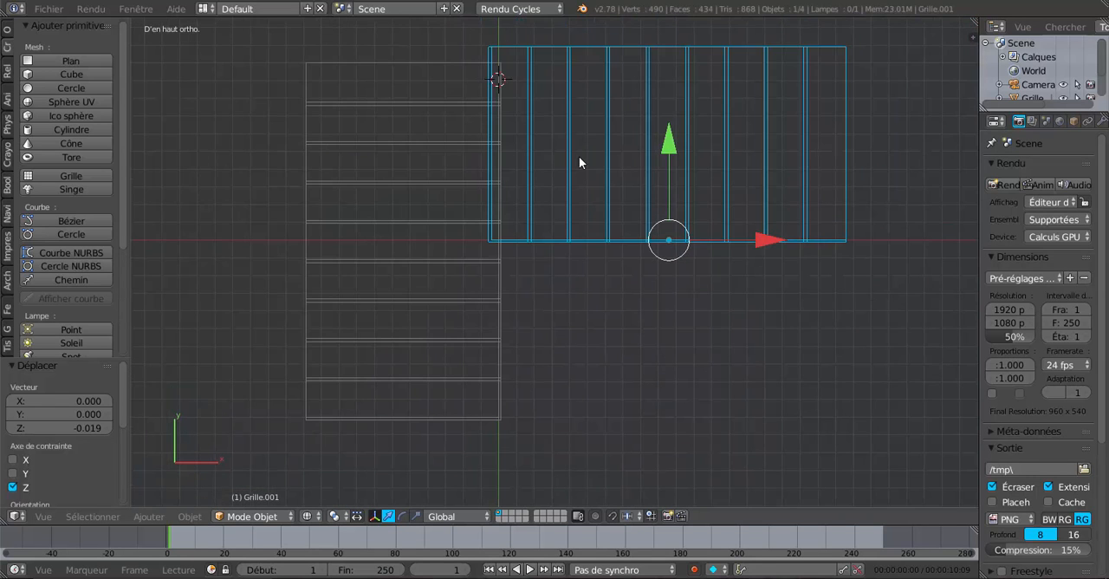
middle_click_drag(579, 163, 570, 297, "shift")
left_click_drag(656, 260, 648, 82)
middle_click_drag(628, 203, 696, 285, "shift")
scroll(604, 299, "up", 4)
scroll(702, 286, "up", 2)
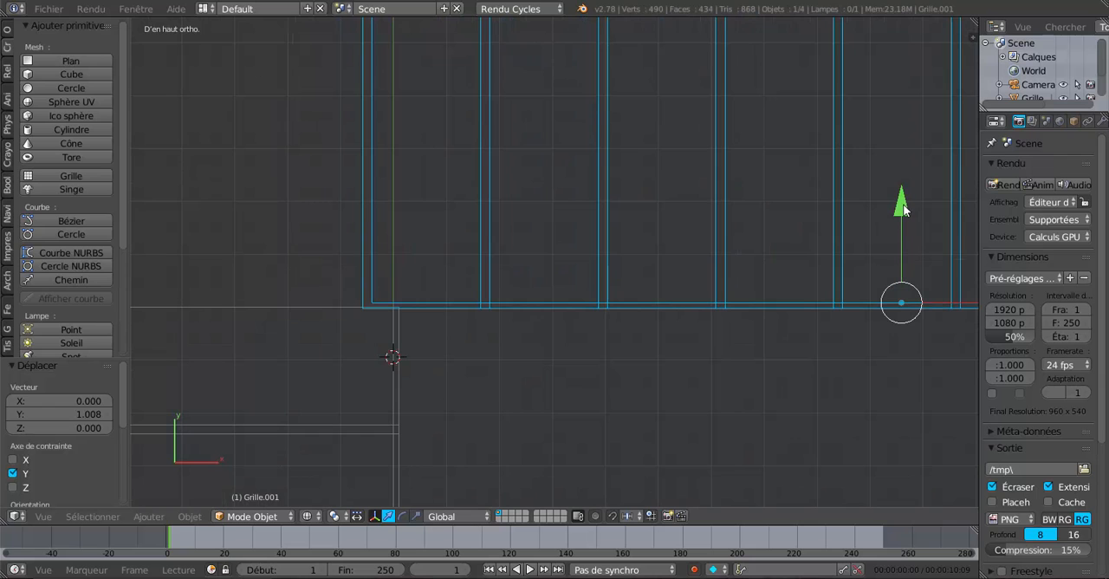
left_click_drag(903, 208, 903, 246)
scroll(786, 324, "down", 2)
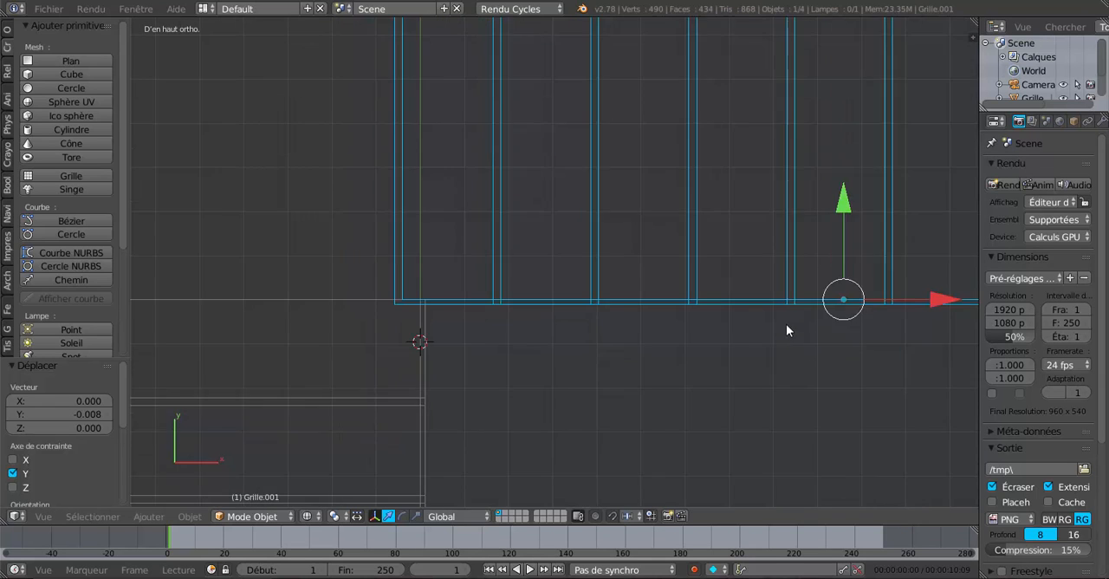
Step: Move the duplicated staircase along X by 0.040 to align its first riser with the original's side
middle_click_drag(716, 311, 601, 318, "shift")
mouse_move(753, 304)
left_mouse_down()
mouse_move(776, 300)
mouse_move(767, 309)
left_mouse_up()
scroll(272, 320, "up", 1)
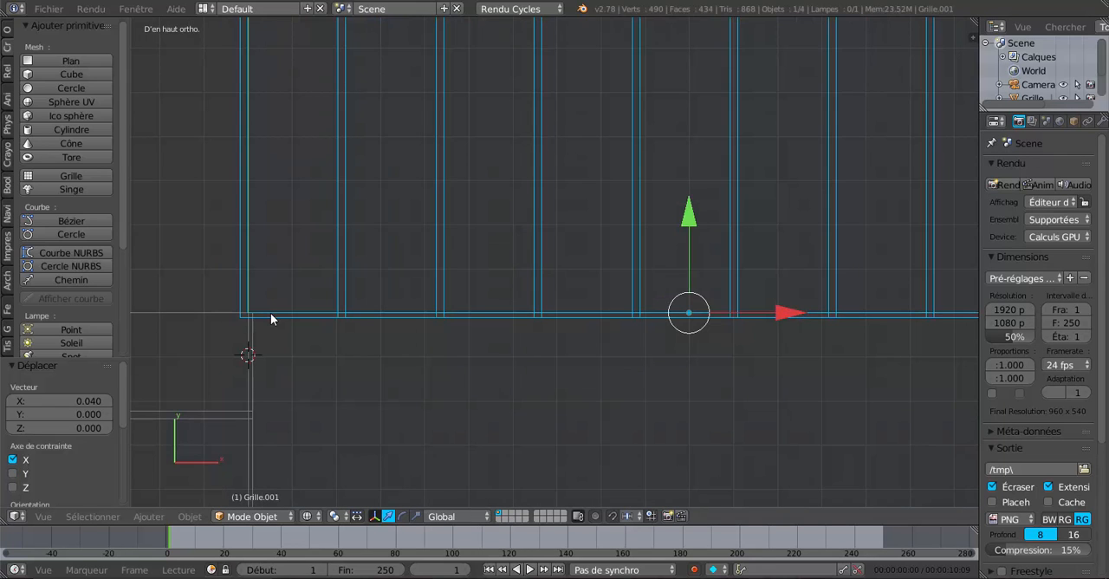
scroll(271, 316, "down", 5)
scroll(506, 333, "down", 1)
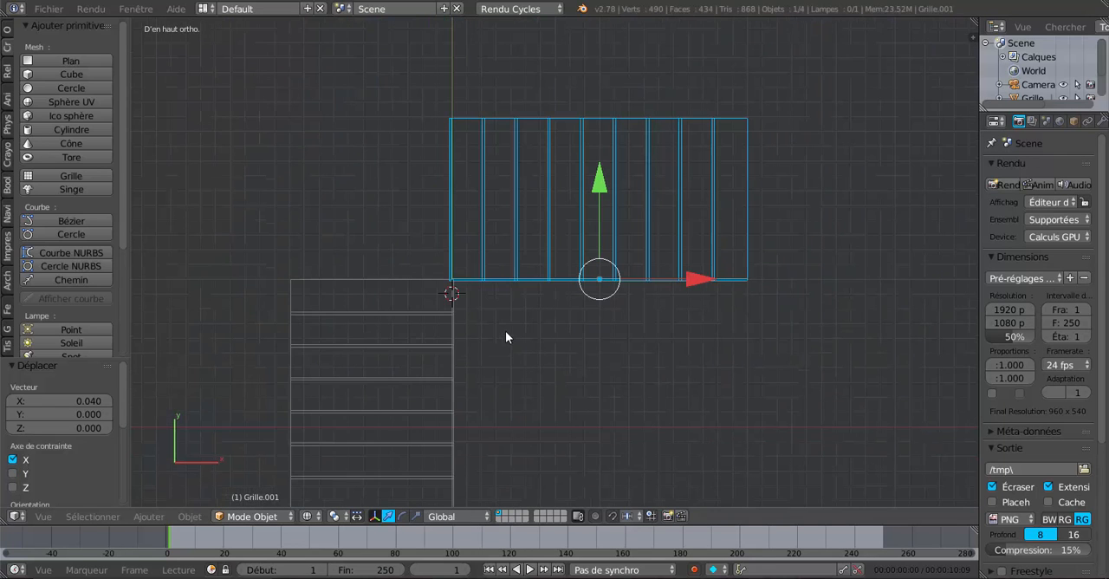
Step: Return to solid shading and examine the corner where the two flights meet
left_click(526, 351)
middle_click_drag(526, 351, 561, 252)
left_click(560, 252)
key("z")
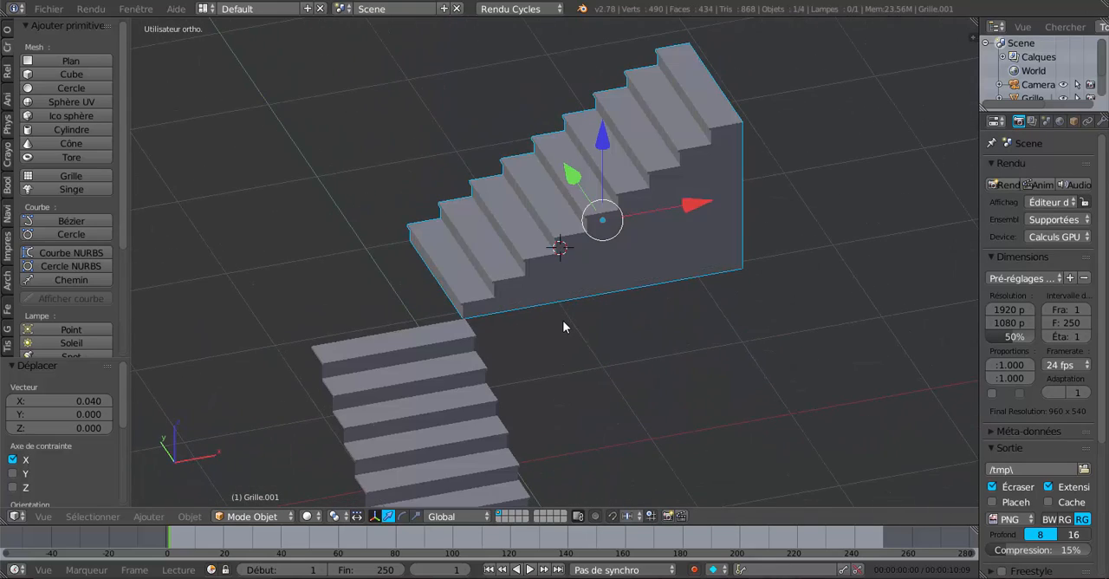
middle_click_drag(564, 321, 676, 319)
scroll(632, 351, "up", 3)
middle_click_drag(632, 357, 580, 272)
scroll(641, 255, "up", 3)
scroll(606, 297, "up", 2)
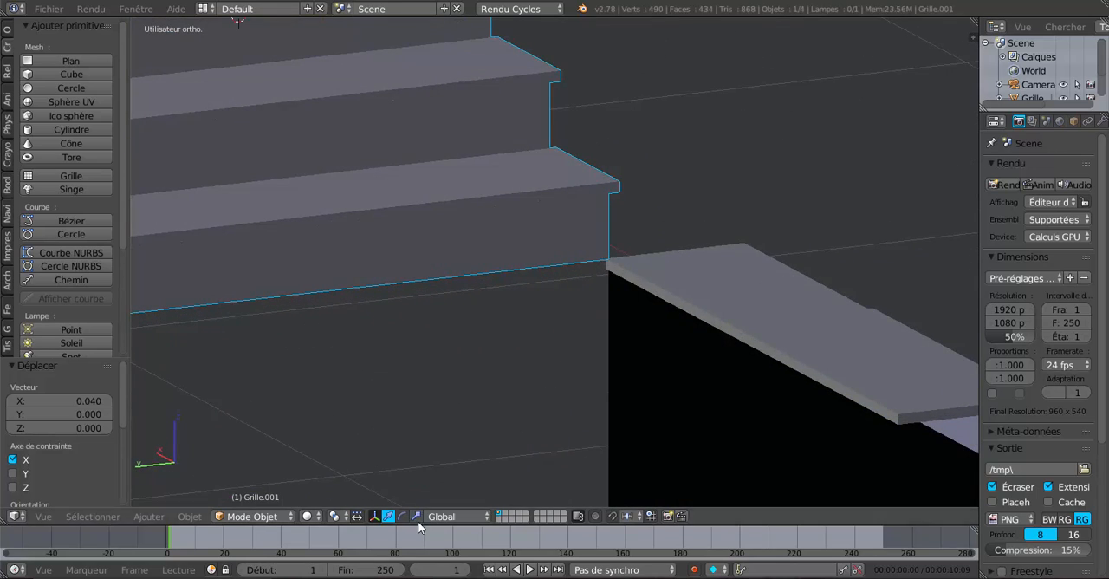
Step: Extrude the back face of the lower staircase's top tread along Y to form a landing beside the upper flight
right_click(759, 311)
key("Tab")
right_click(744, 328)
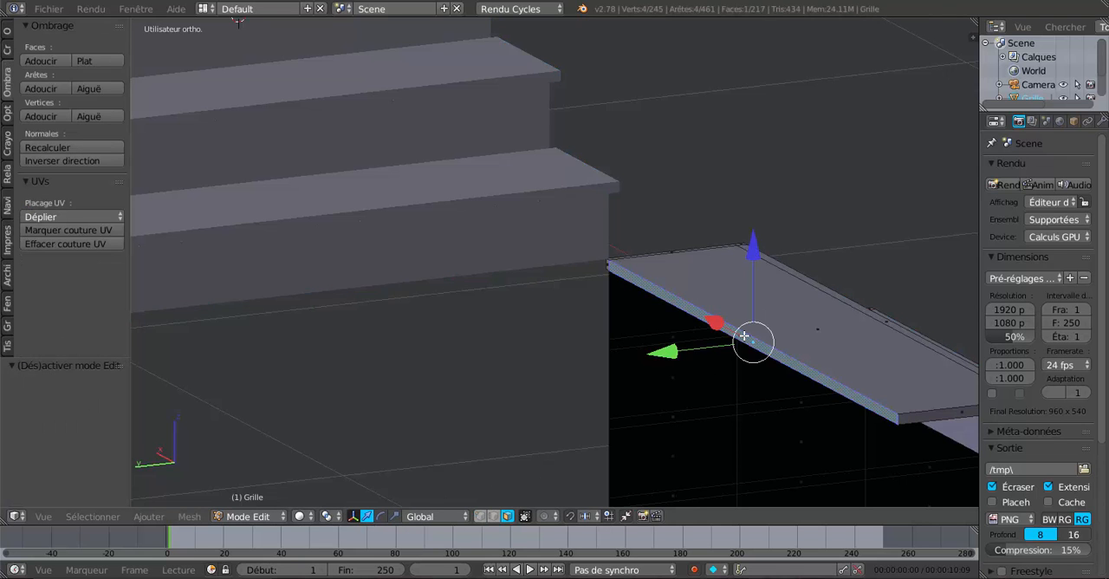
scroll(738, 329, "down", 3)
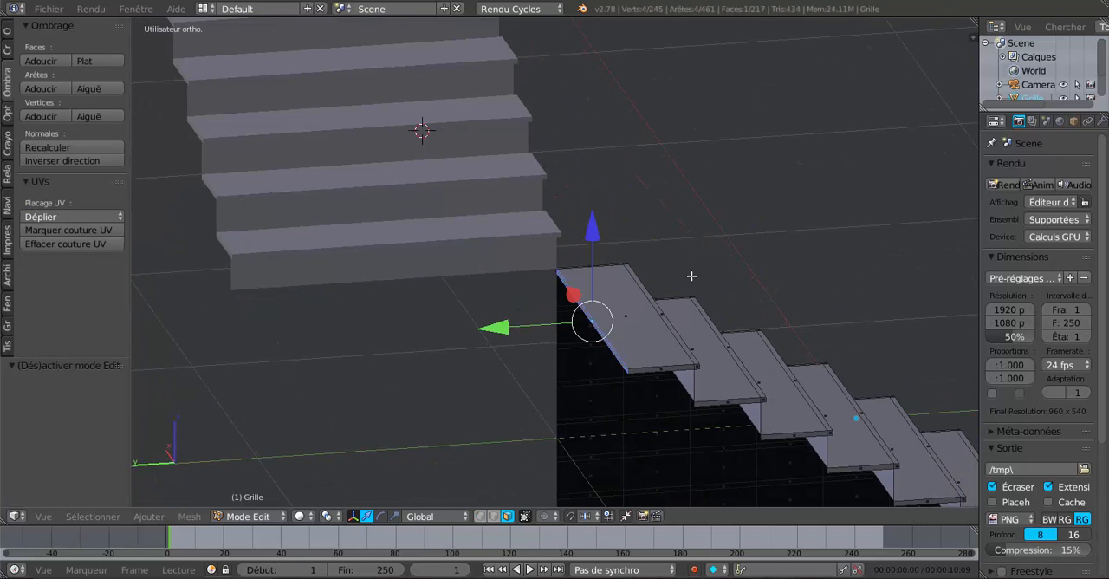
key("e")
right_click(692, 293)
left_click_drag(505, 331, 185, 366)
middle_click_drag(424, 363, 448, 349)
key("Tab")
Step: Select the upper flight in object mode, place the 3D cursor near its base corner and set the pivot point to the 3D cursor
scroll(288, 371, "down", 5)
scroll(535, 339, "up", 4)
scroll(480, 275, "up", 5)
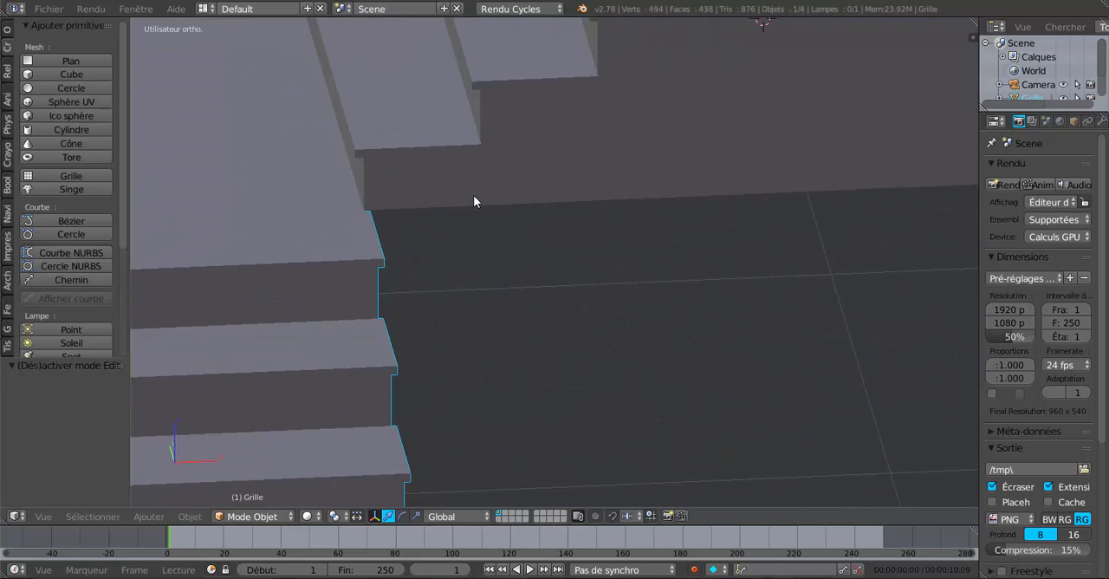
middle_click_drag(474, 196, 542, 262, "shift")
right_click(534, 250)
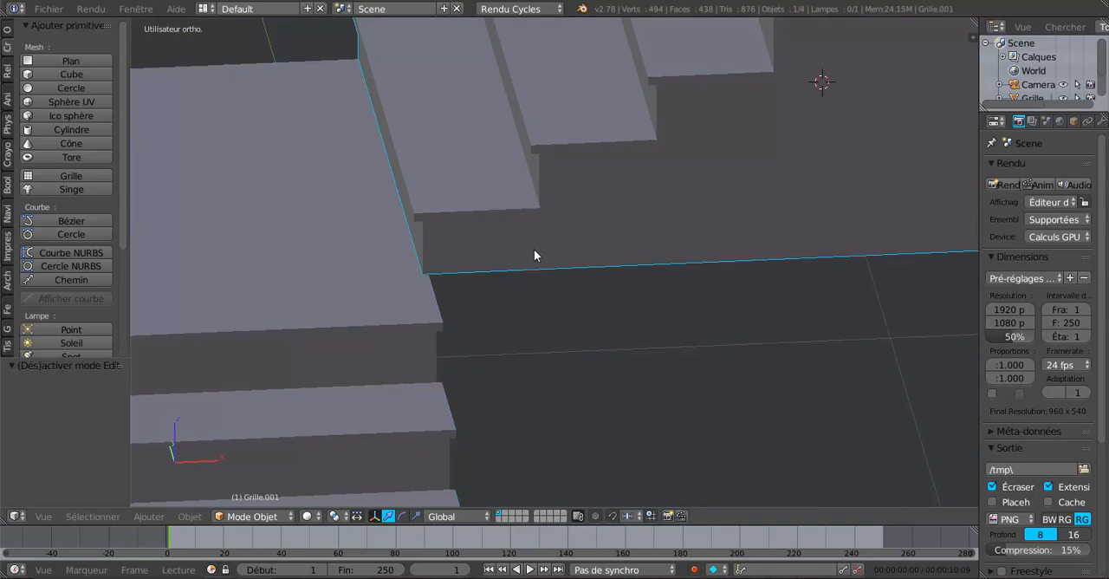
left_click(535, 250)
scroll(666, 370, "down", 3)
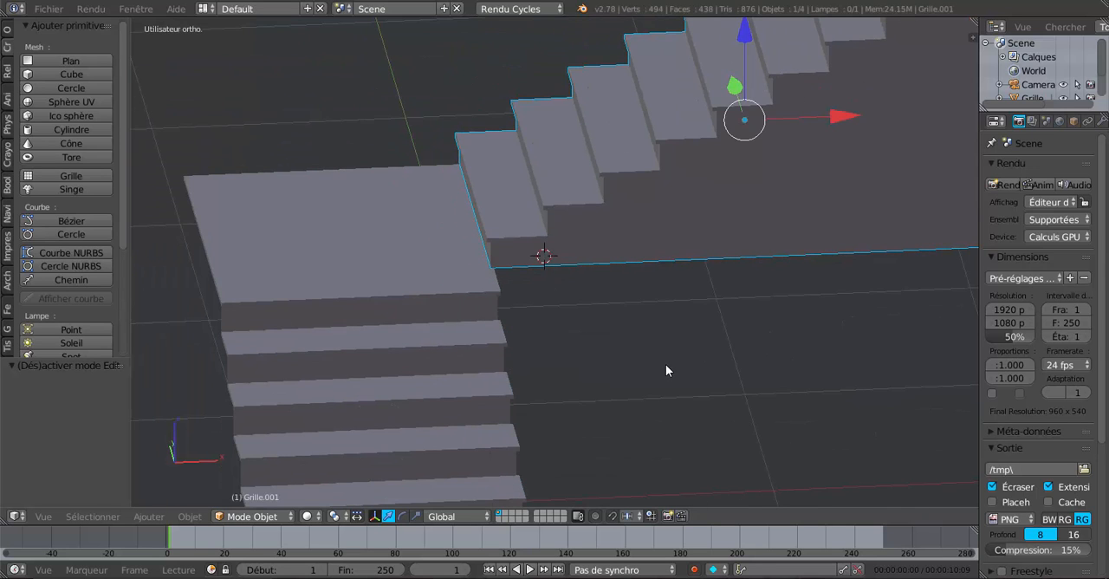
left_click(334, 516)
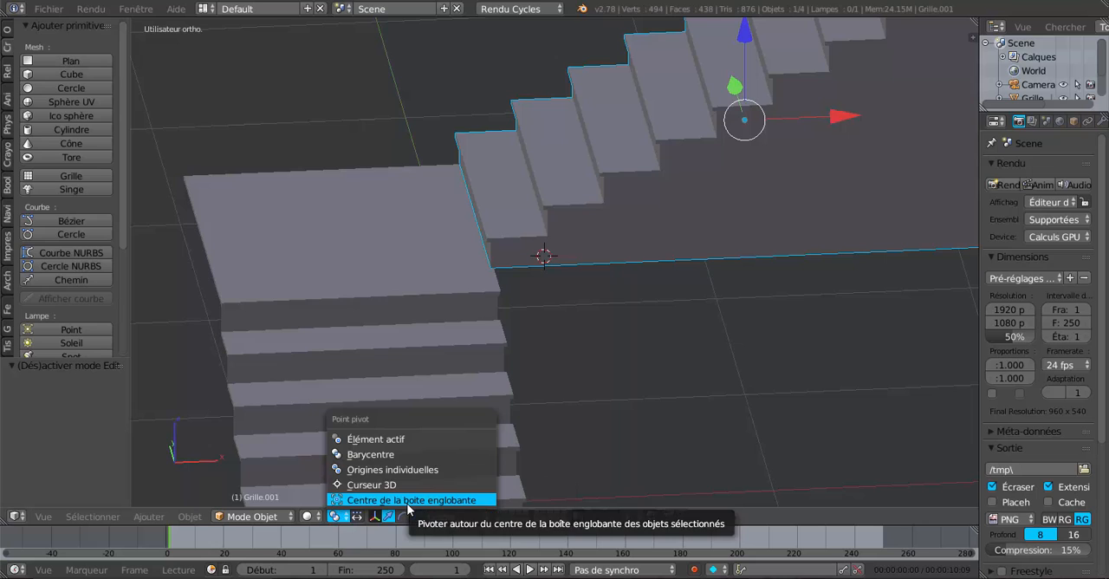
left_click(397, 486)
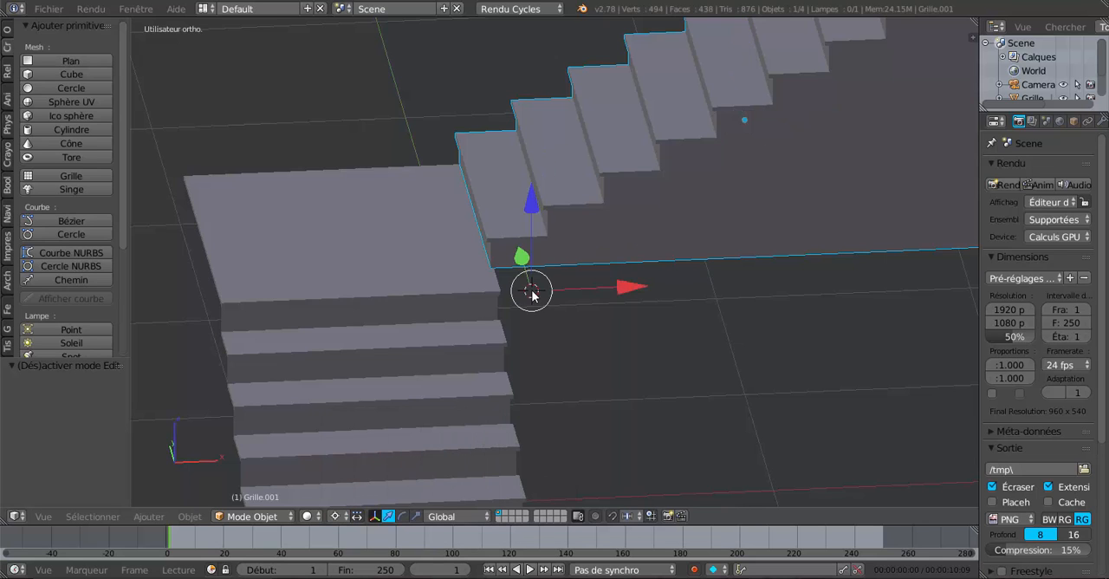
Step: Nudge the upper flight along Y by -0.002, then by -0.0004398, aligning its side with the landing's corner
scroll(533, 292, "up", 3)
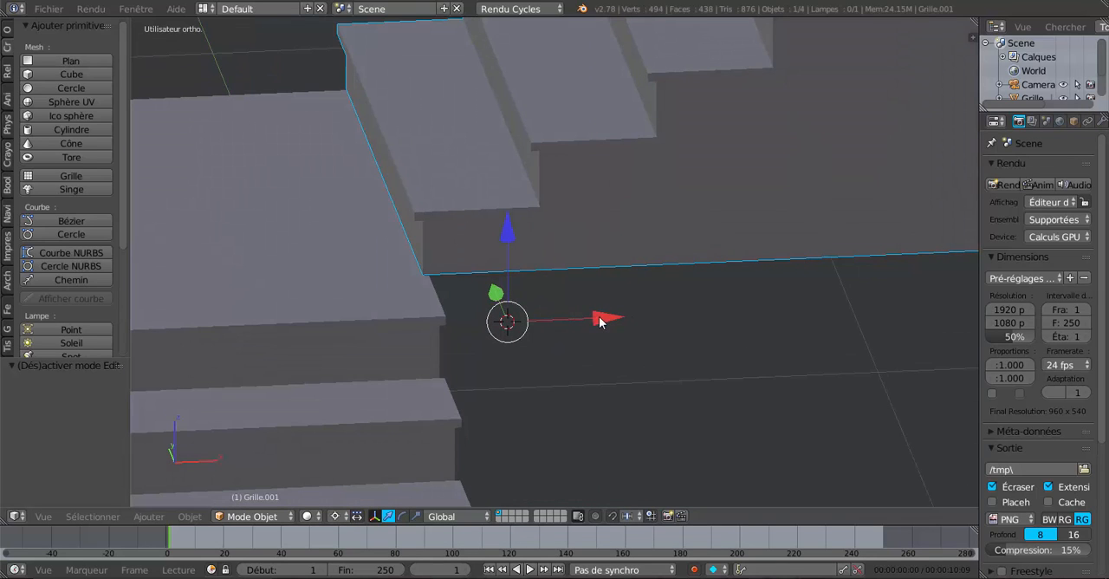
left_click_drag(601, 317, 604, 316)
middle_click_drag(607, 319, 648, 323)
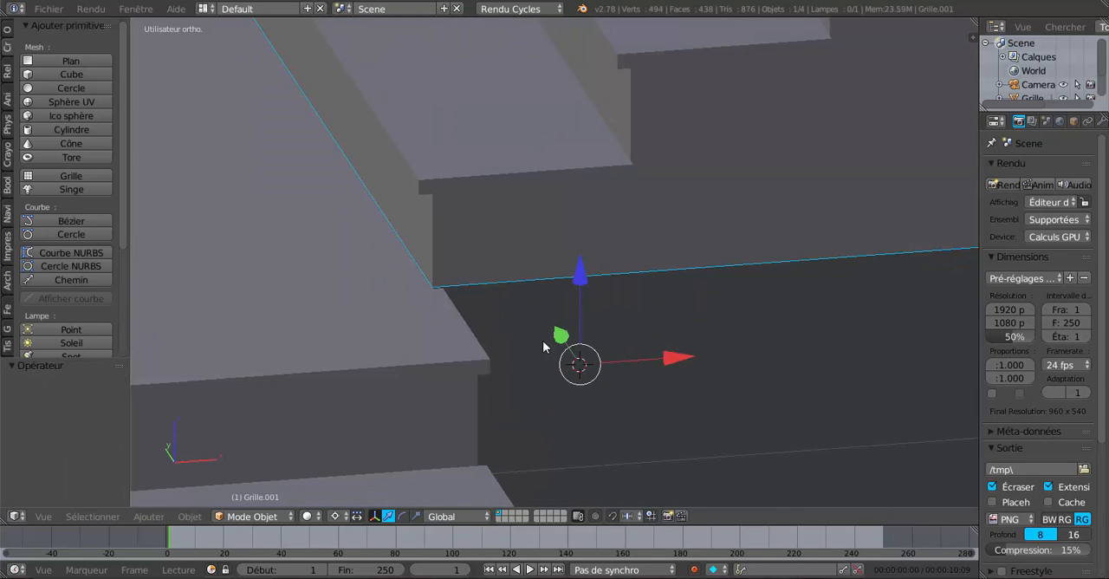
middle_click_drag(547, 361, 487, 319)
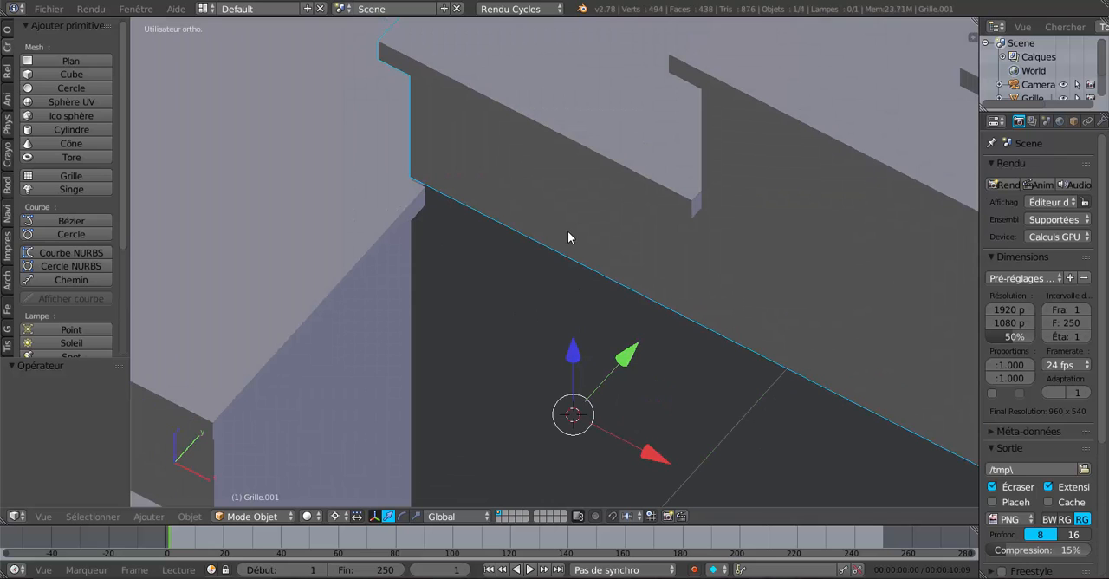
left_click_drag(624, 359, 618, 371)
scroll(484, 291, "up", 6)
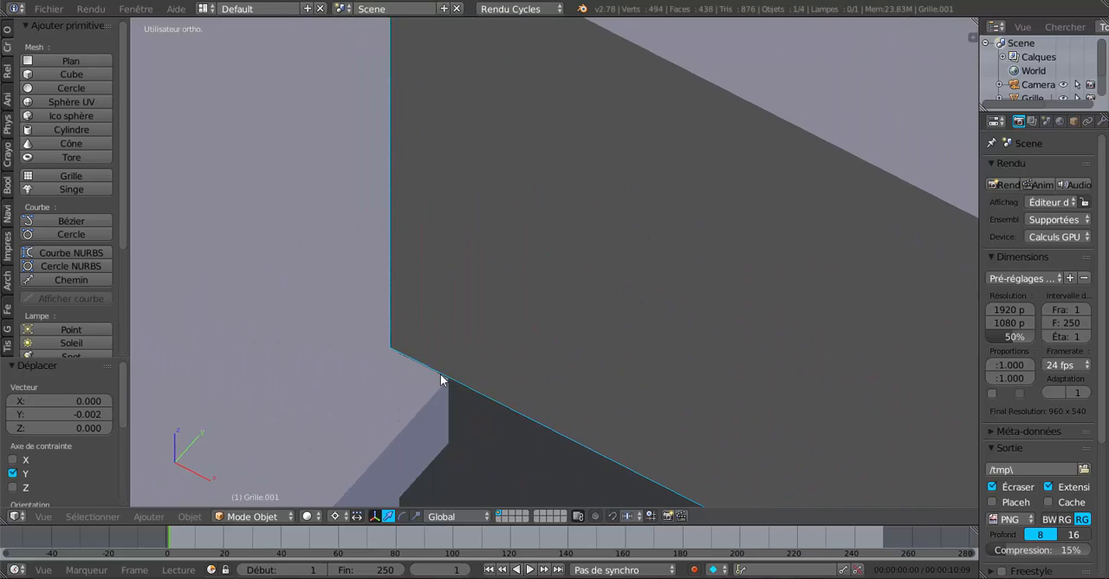
middle_click_drag(477, 375, 530, 257, "shift")
scroll(543, 366, "up", 3)
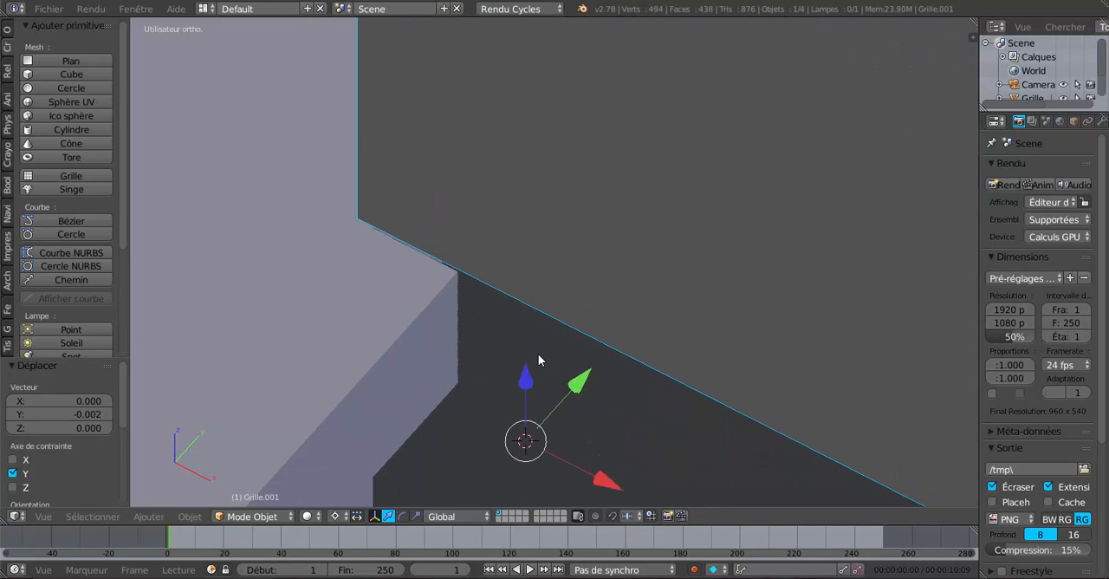
left_click_drag(579, 381, 579, 386)
middle_click_drag(579, 385, 558, 336)
Step: Lower the bottom edge of the upper flight's first riser slightly along Z toward the landing in edge select mode
middle_click_drag(500, 362, 610, 337)
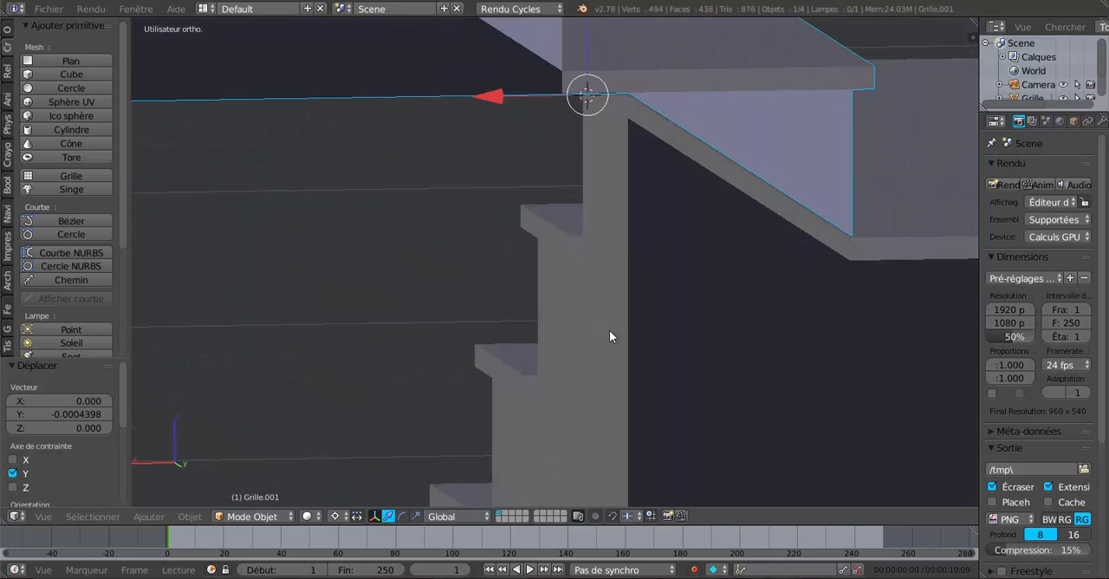
middle_click_drag(672, 319, 552, 372, "shift")
scroll(615, 275, "up", 3)
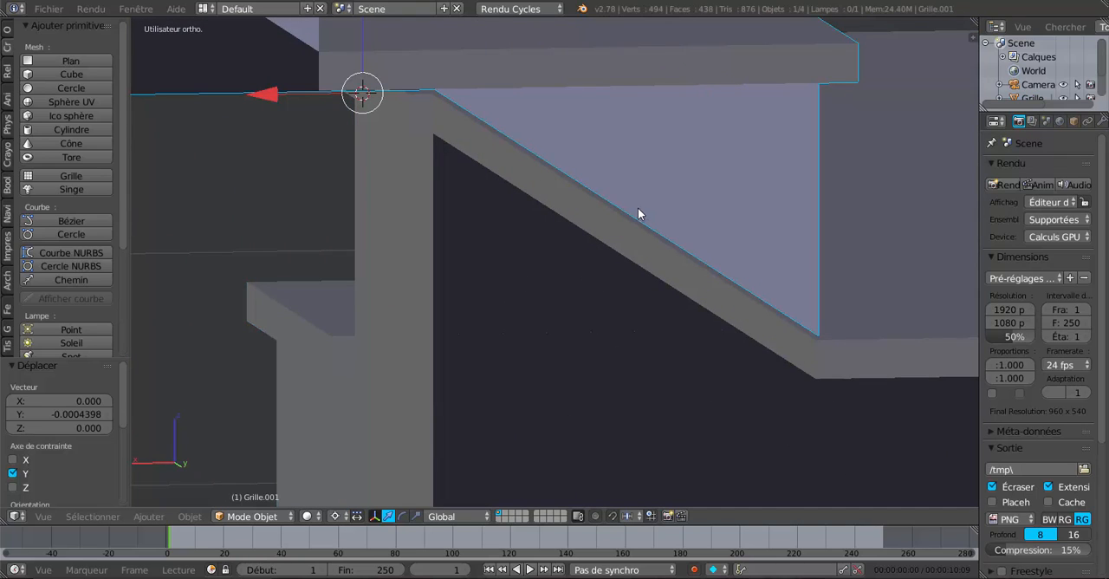
key("Tab")
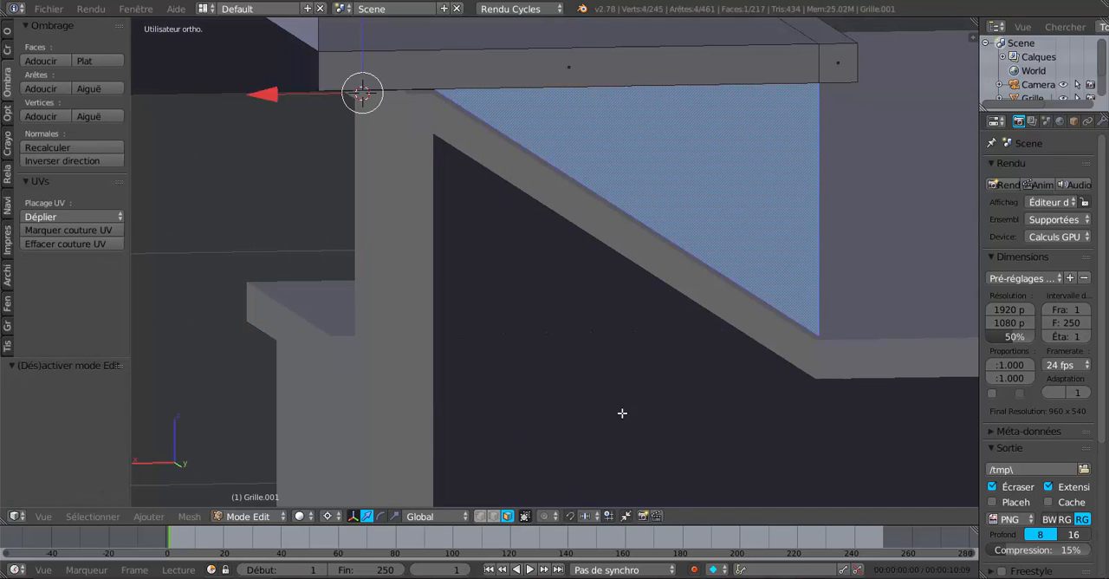
left_click(494, 517)
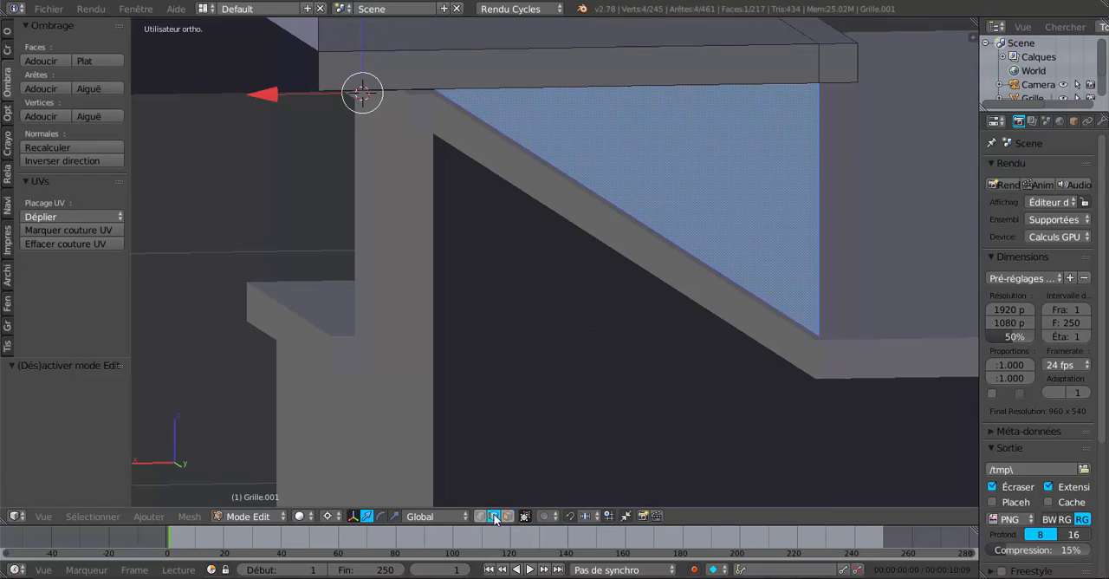
right_click(618, 207)
middle_click_drag(616, 217, 600, 327)
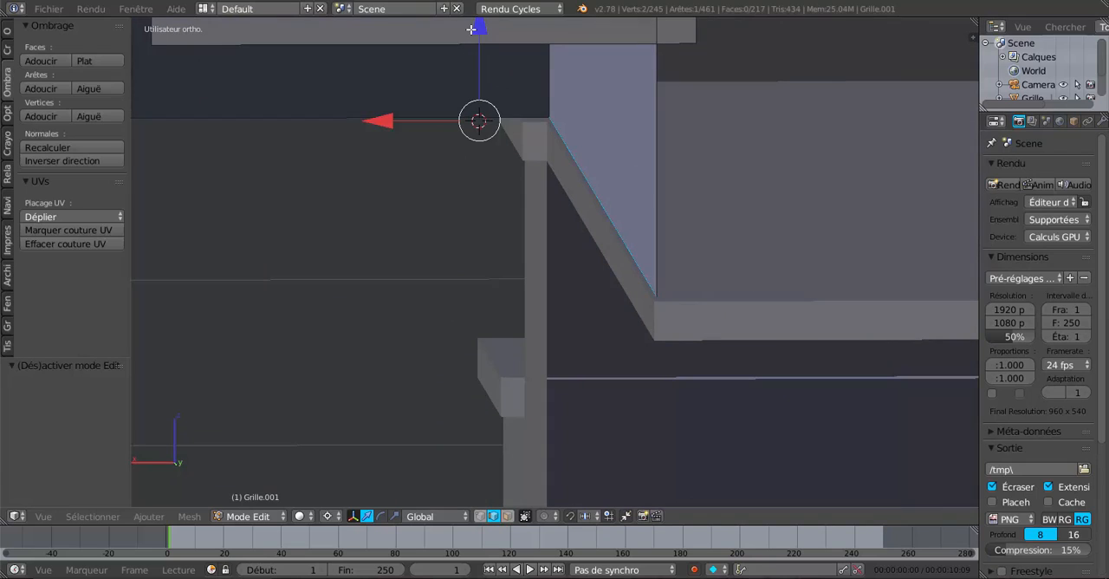
left_click_drag(475, 29, 476, 34)
key("Tab")
scroll(646, 262, "down", 2)
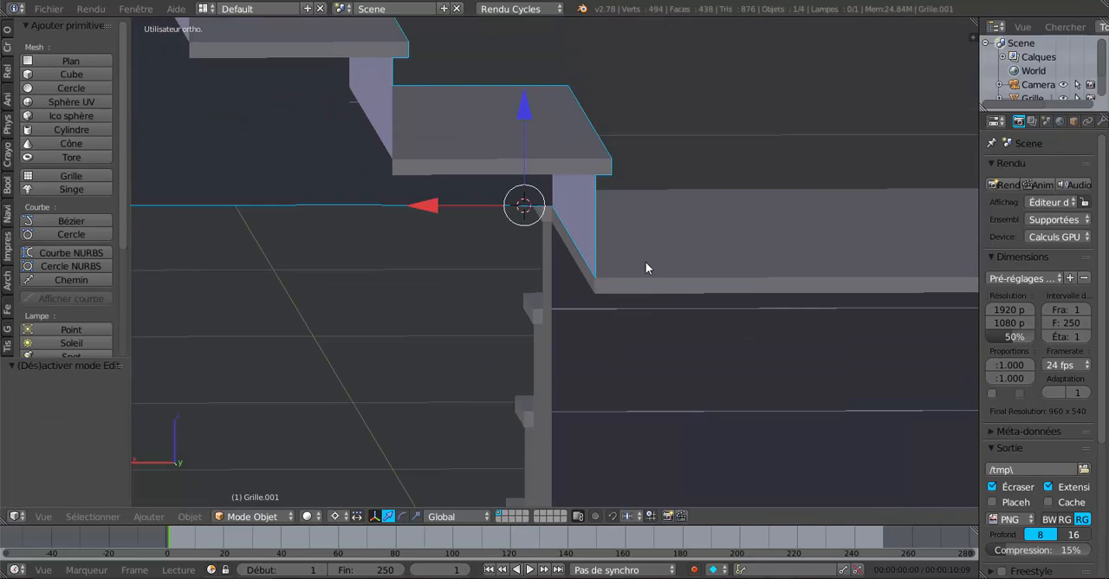
Step: Select the connected bottom edges along the upper flight's side and first riser in edit mode, and switch to wireframe
key("z")
middle_click_drag(619, 317, 572, 400)
key("Tab")
key("z")
scroll(424, 366, "down", 4)
scroll(572, 381, "up", 3)
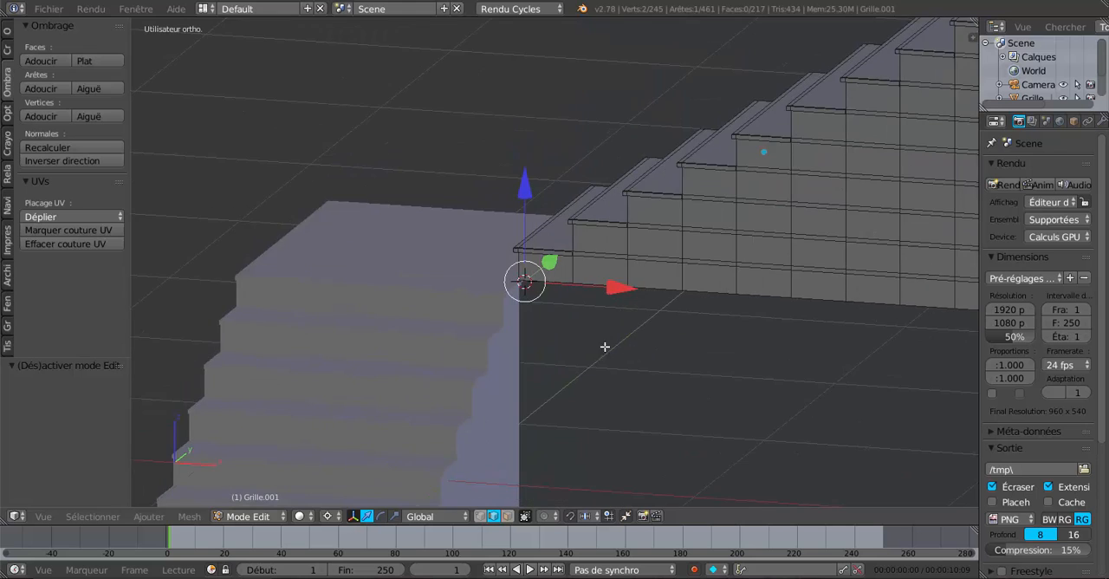
scroll(604, 346, "up", 3)
right_click(724, 227, "alt")
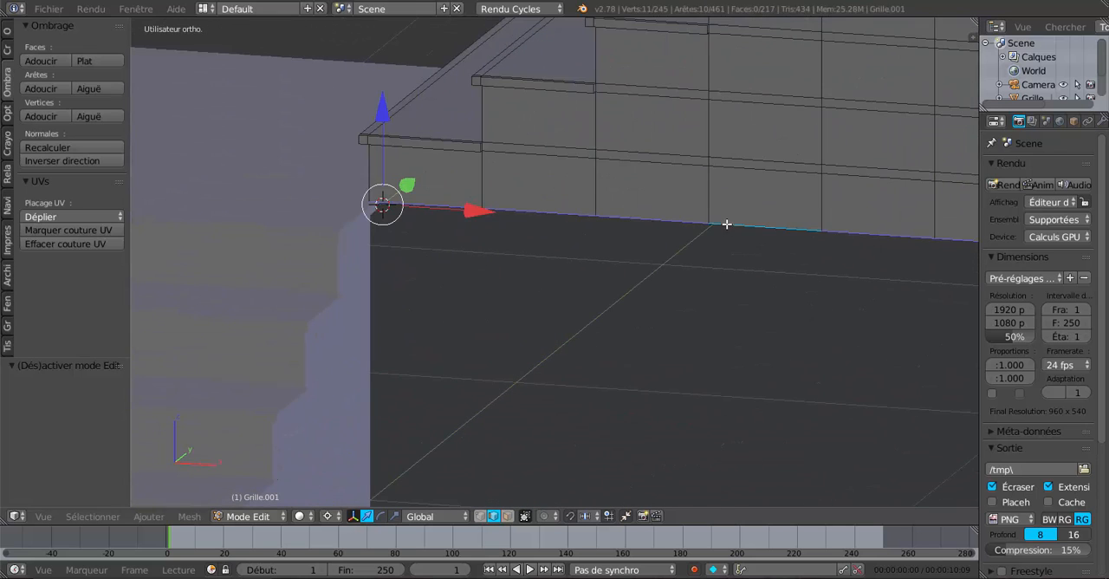
scroll(723, 245, "down", 1, "alt")
mouse_move(693, 334)
middle_mouse_down()
mouse_move(633, 290)
mouse_move(679, 307)
mouse_move(691, 268)
mouse_move(658, 275)
mouse_move(669, 310)
mouse_move(773, 352)
mouse_move(798, 346)
mouse_move(727, 324)
middle_mouse_up()
key("z")
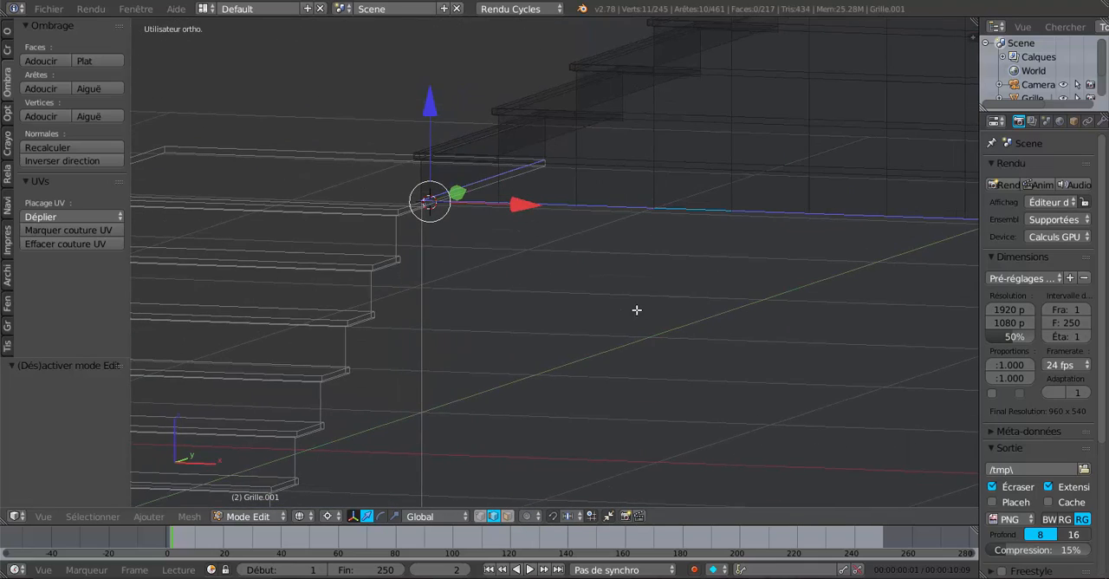
middle_click_drag(637, 310, 689, 332)
middle_click_drag(516, 285, 561, 281)
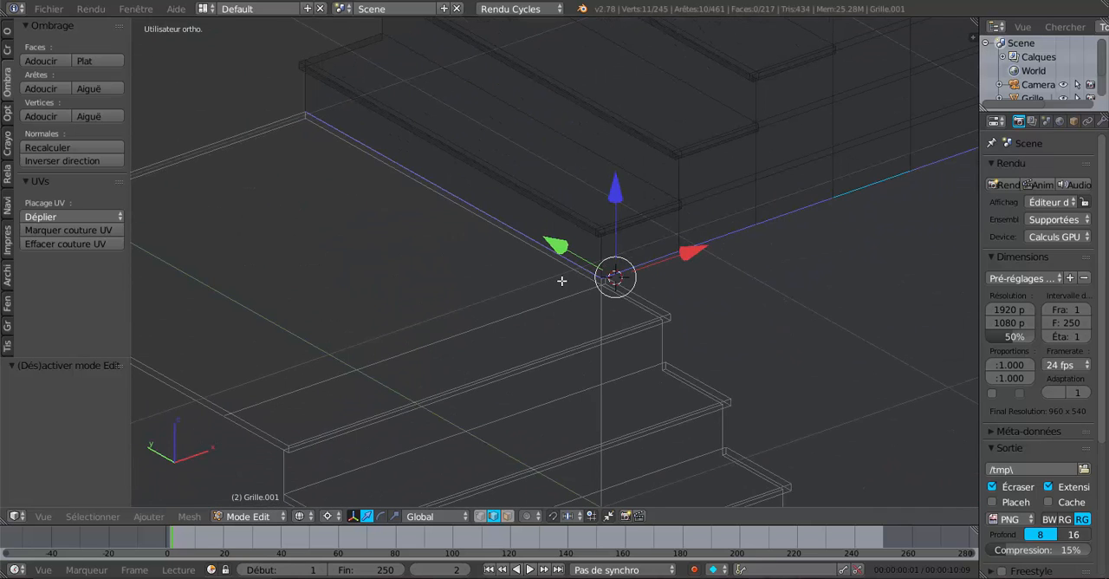
right_click(543, 242)
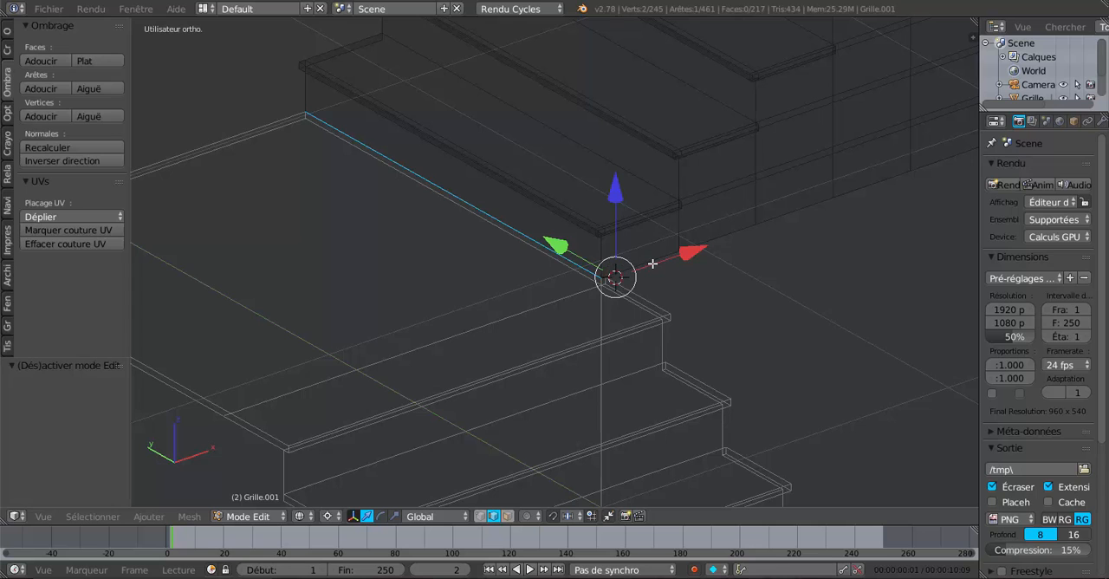
key("ctrl+r")
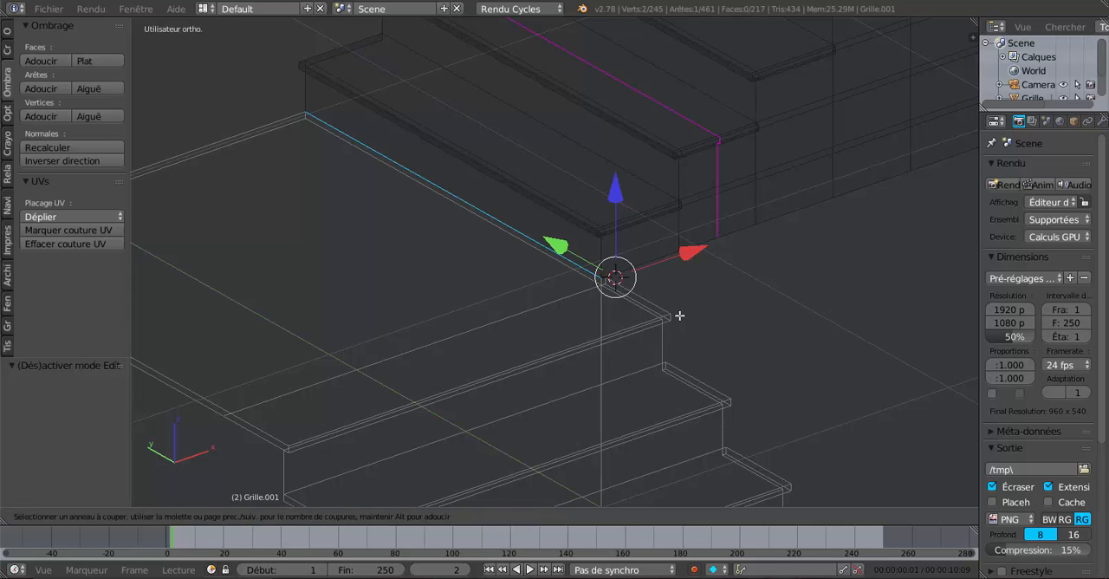
key("Escape")
Step: Select only the bottom edges along the upper flight's side, leaving out the first riser's edge, and return to solid shading
right_click(669, 259, "alt")
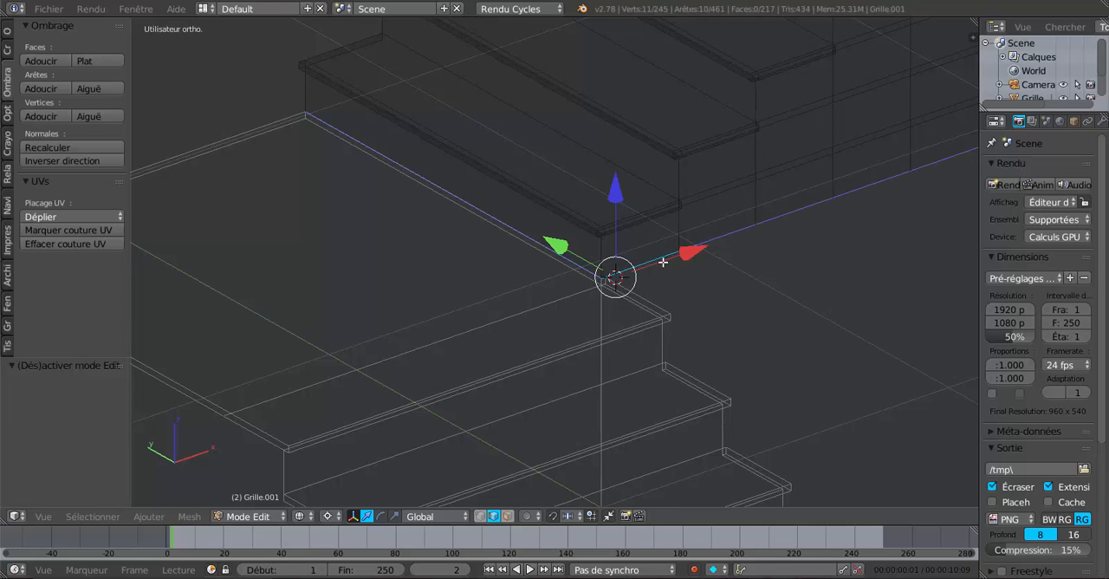
scroll(602, 276, "up", 3)
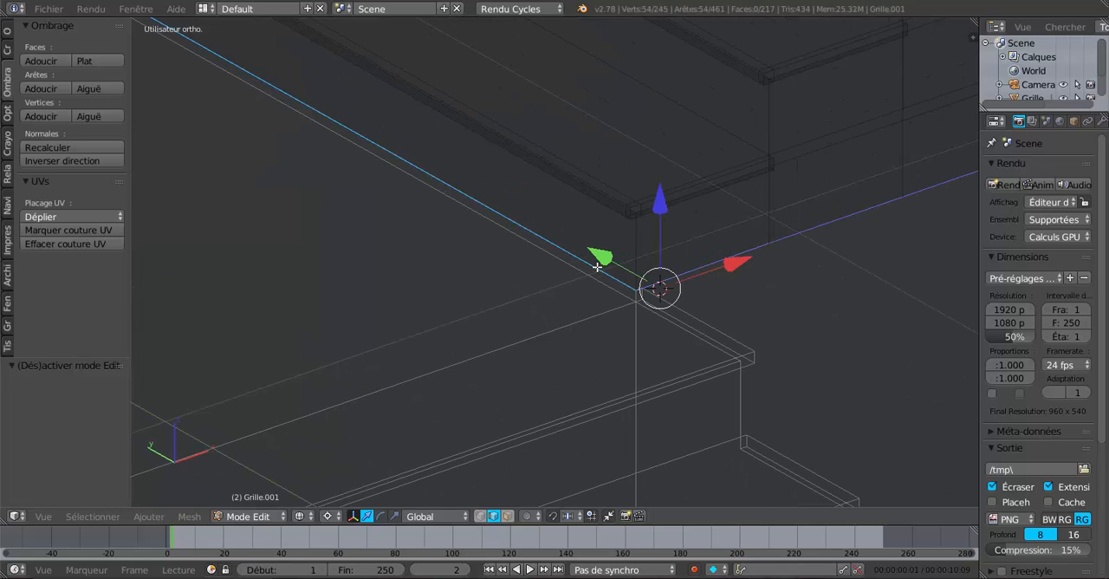
right_click(675, 274)
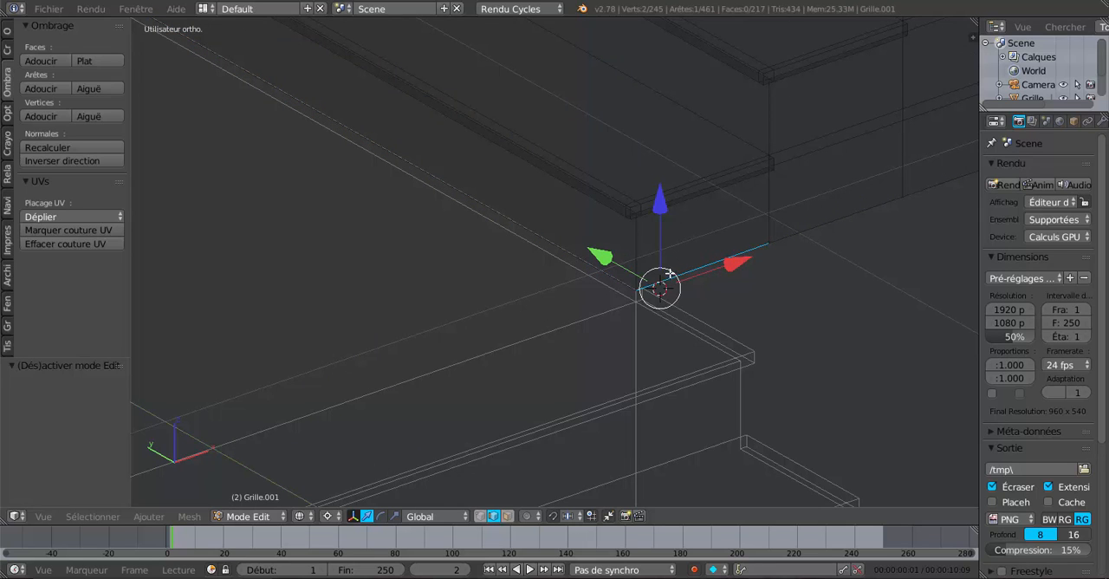
scroll(615, 293, "up", 2)
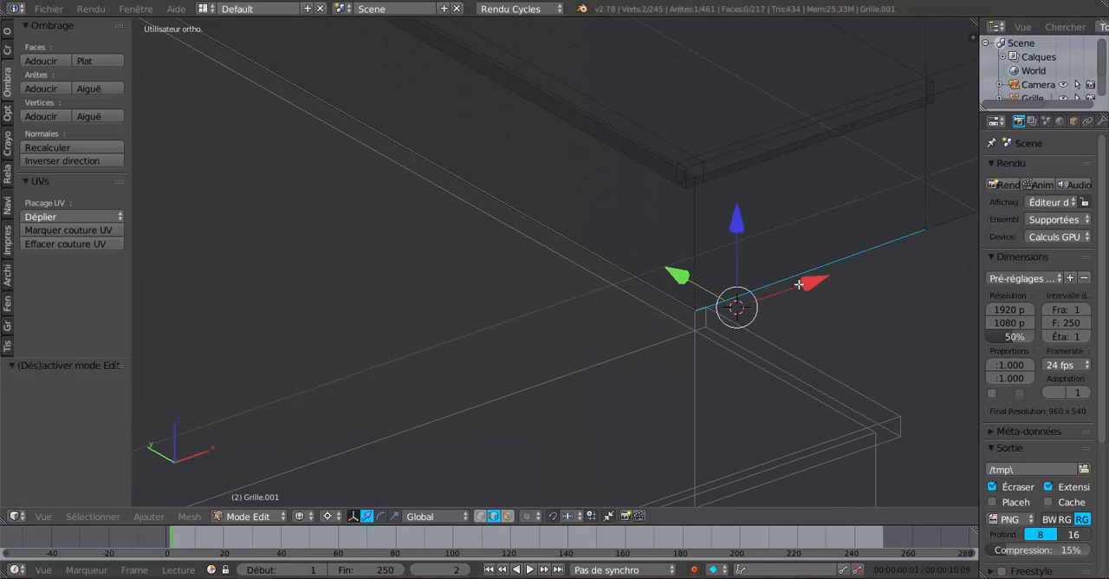
key("a")
right_click(830, 265, "alt")
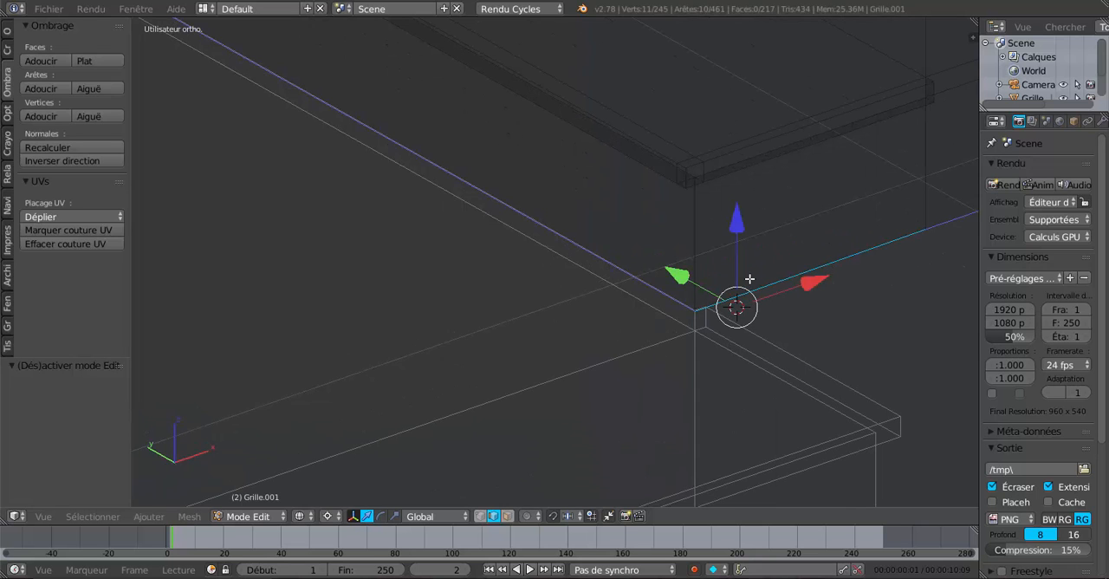
right_click(660, 289, "shift")
scroll(658, 290, "down", 2)
middle_click_drag(792, 332, 692, 319)
scroll(690, 322, "down", 4)
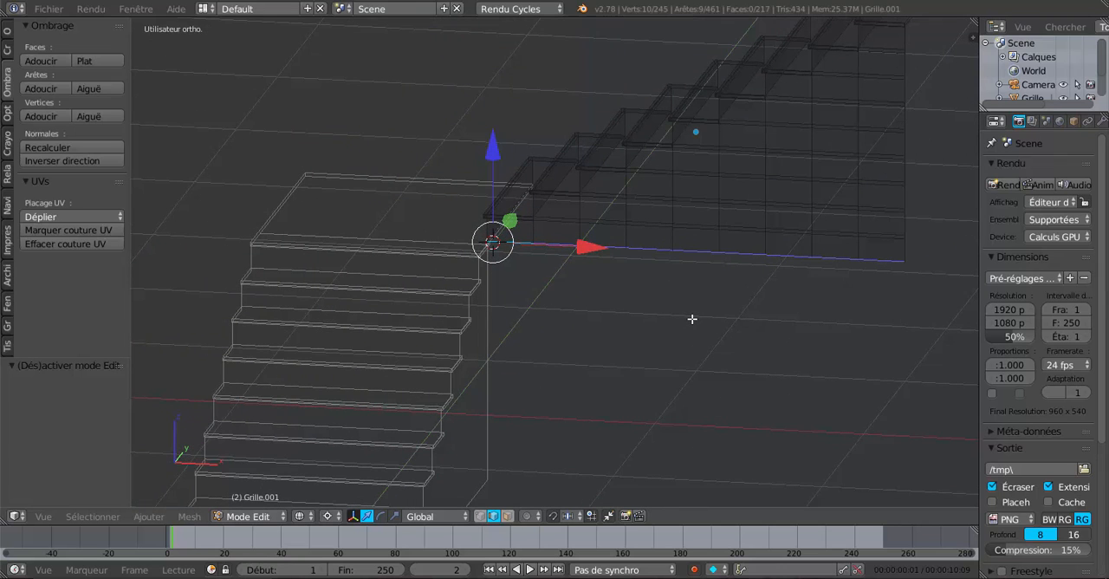
key("z")
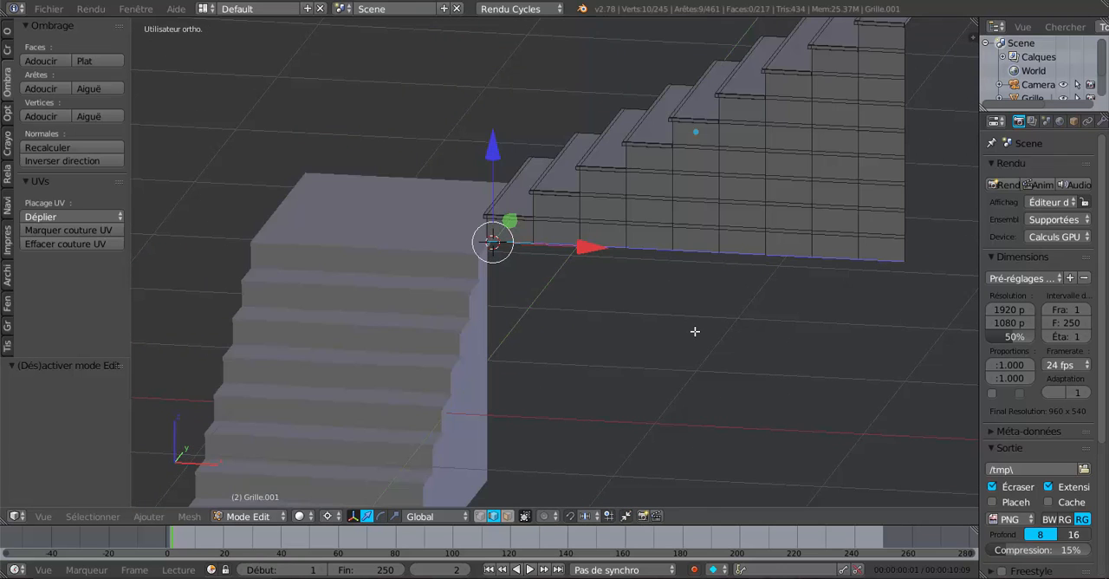
Step: Extrude the bottom edges of the upper flight's side and move them down along Z toward the floor
key("e")
key("Escape")
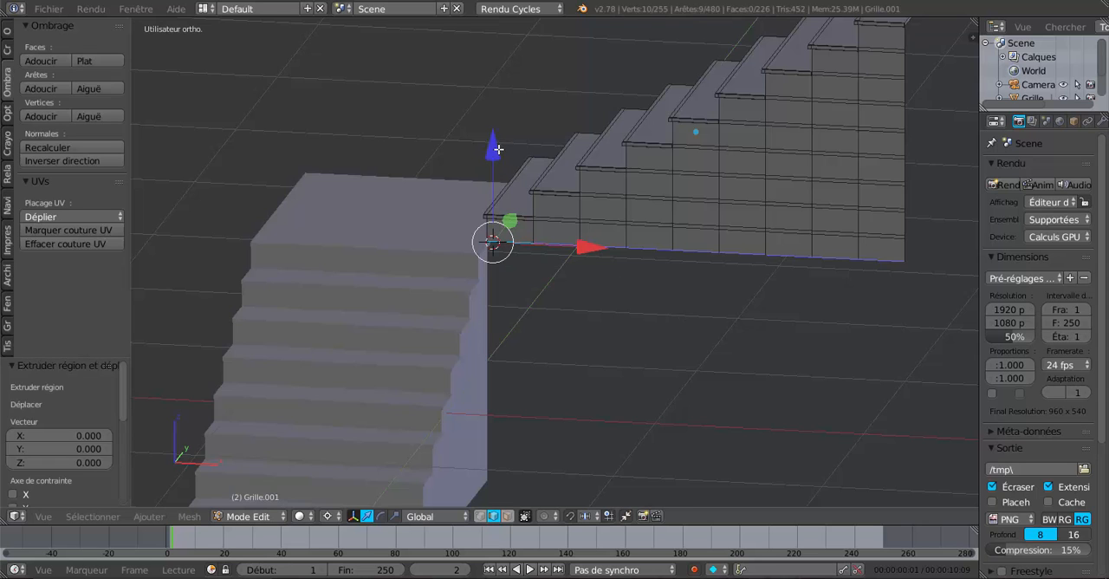
left_click_drag(498, 149, 499, 159)
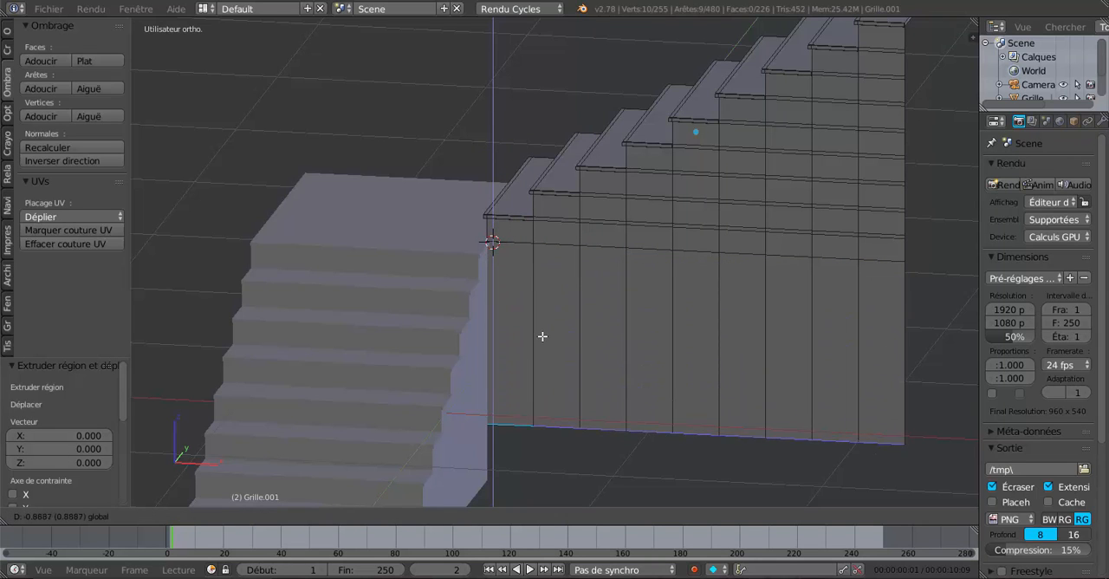
left_click(563, 385)
Step: Adjust the extruded side's bottom edges along Z to the base of the lower flight and return to object mode
middle_click_drag(571, 406, 584, 292)
scroll(584, 292, "up", 5)
middle_click_drag(518, 379, 596, 197, "shift")
left_click(592, 203)
left_click_drag(592, 111, 597, 136)
scroll(614, 174, "down", 3)
key("Tab")
scroll(619, 183, "down", 5)
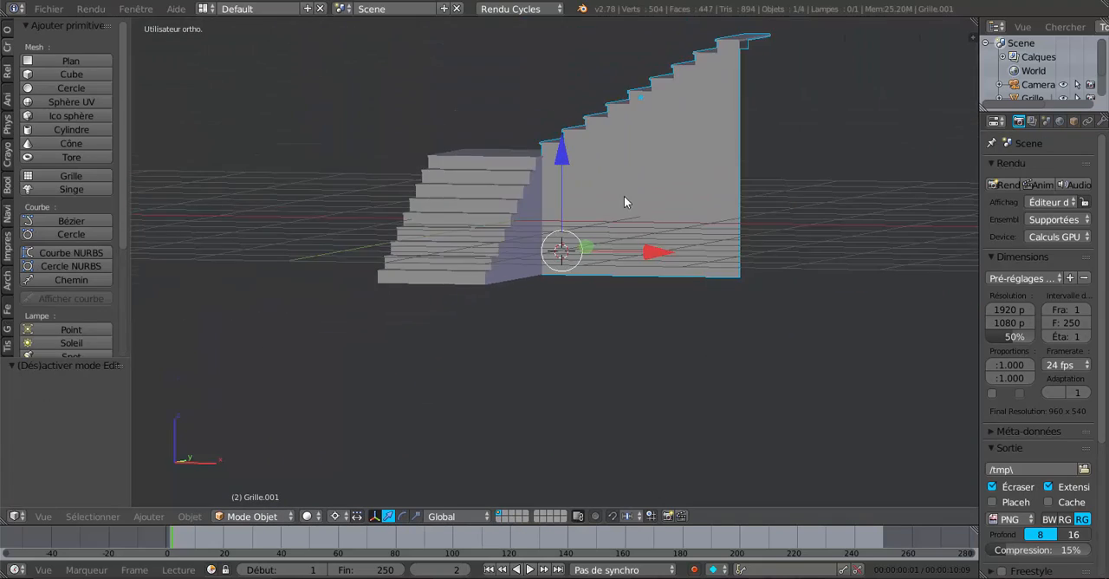
middle_click_drag(624, 202, 793, 223)
middle_click_drag(675, 258, 589, 207)
key("Tab")
key("Tab")
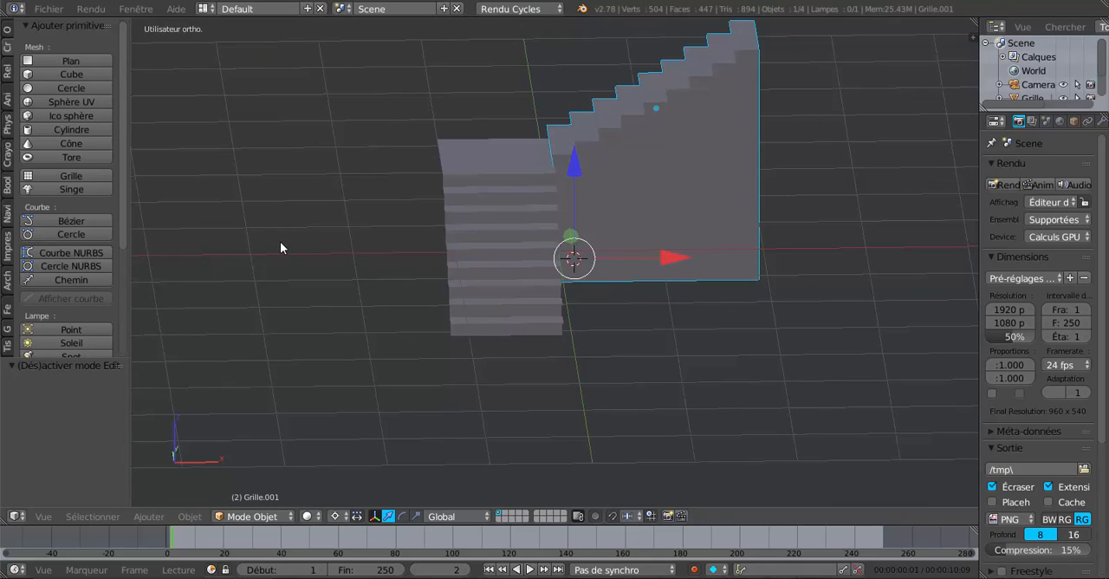
key("Tab")
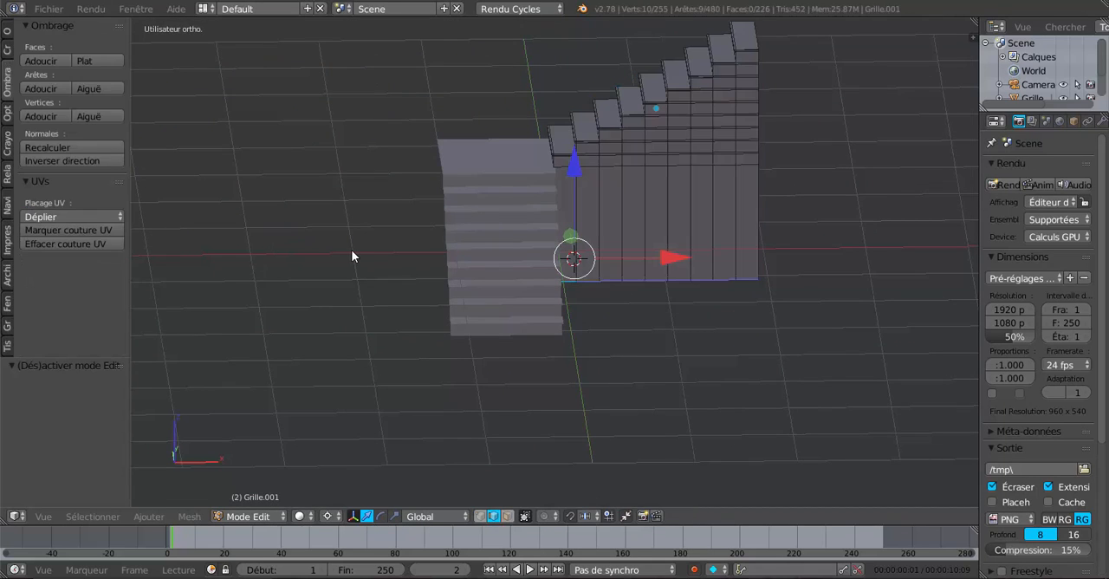
key("Tab")
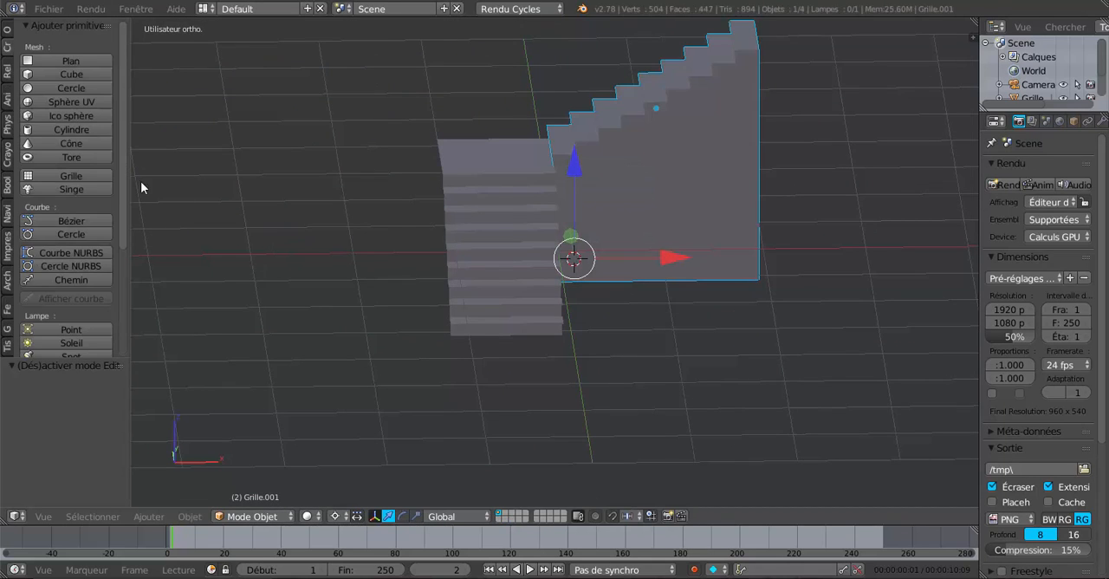
Step: Add a plane at the 3D cursor and rotate it 90° around the Y axis so it stands upright
left_click(39, 60)
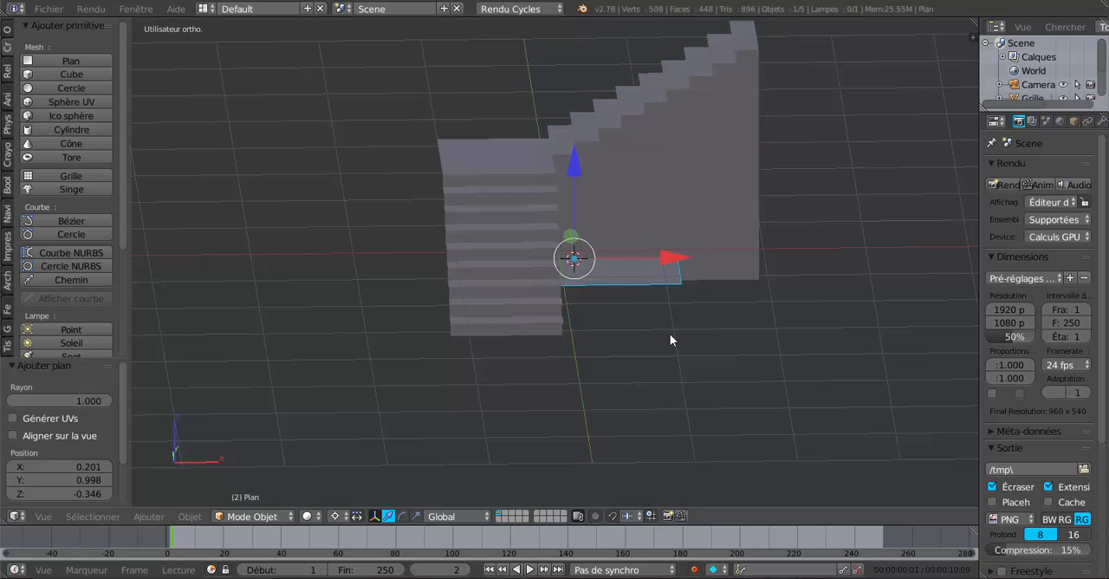
middle_click_drag(669, 331, 640, 336)
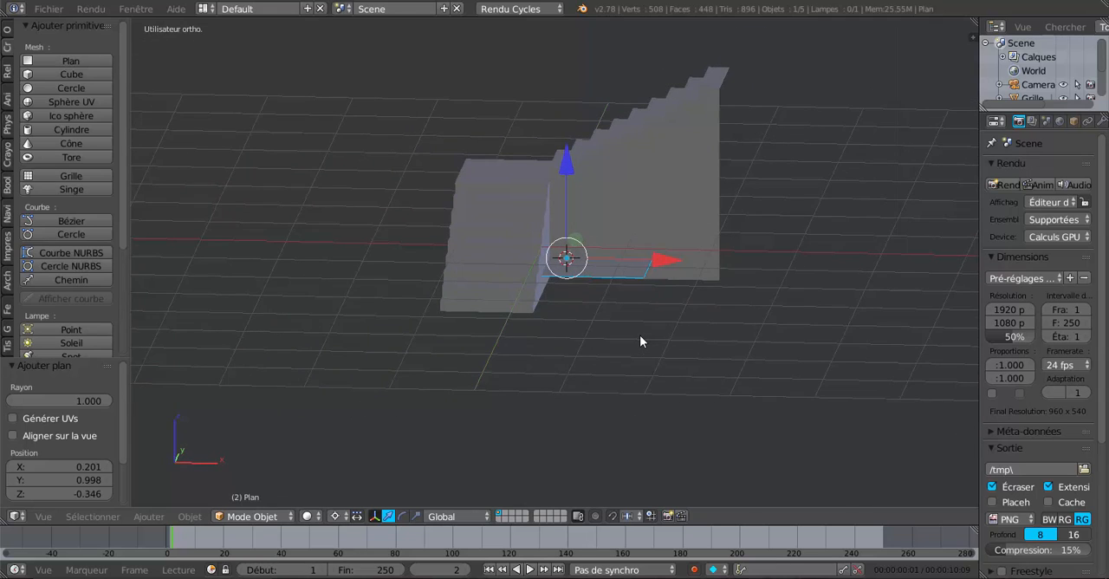
key("r")
key("y")
key("9")
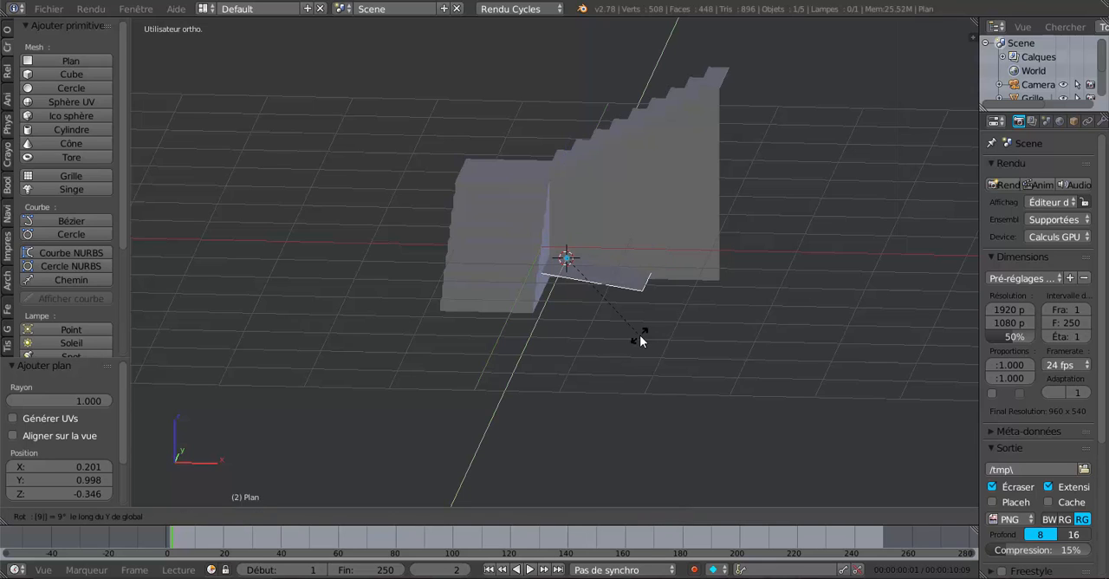
key("0")
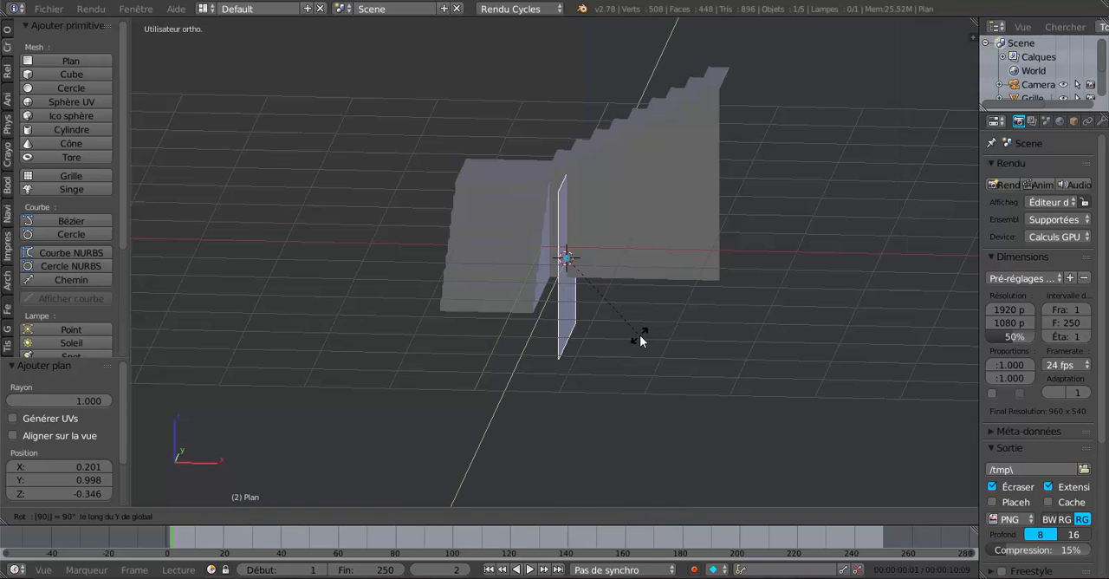
key("Return")
Step: Move the upright plane by -1.638 along X and 0.539 along Z, then fit it along X against the lower flight's outer side
left_click_drag(663, 257, 523, 287)
middle_click_drag(510, 407, 521, 371)
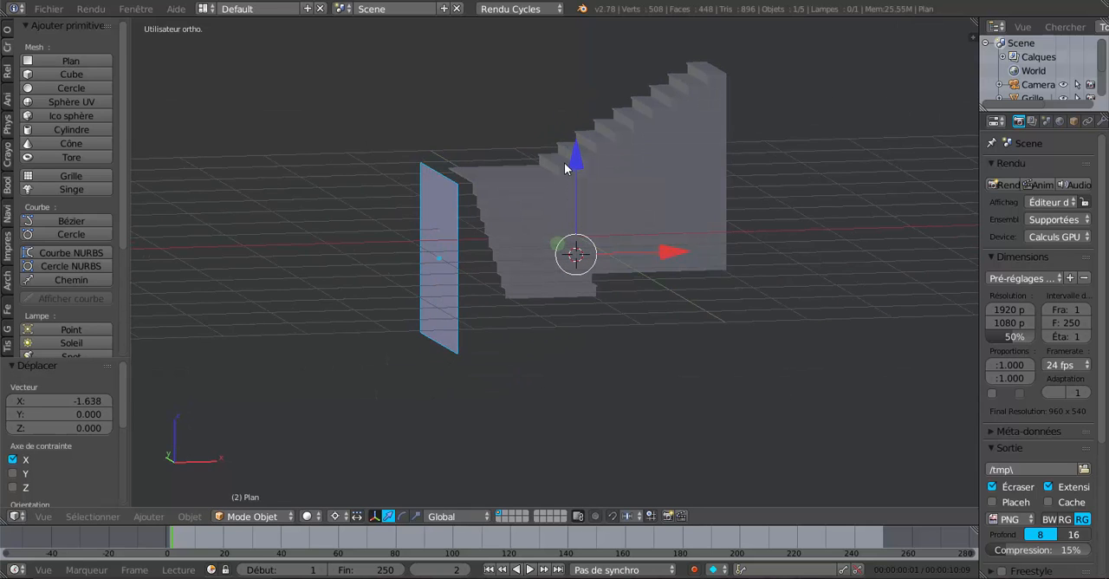
left_click_drag(565, 168, 566, 121)
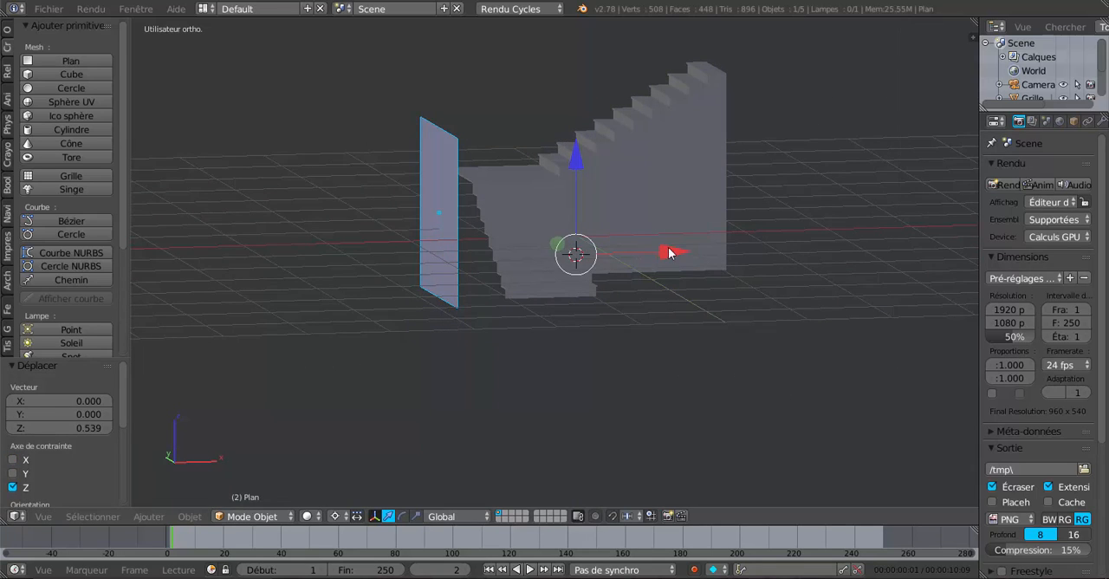
left_click_drag(669, 252, 699, 260)
middle_click_drag(624, 332, 745, 336)
Step: Move the plane's front vertical edge by -0.994 along Y toward the lower flight's first step, in edge select mode
key("Tab")
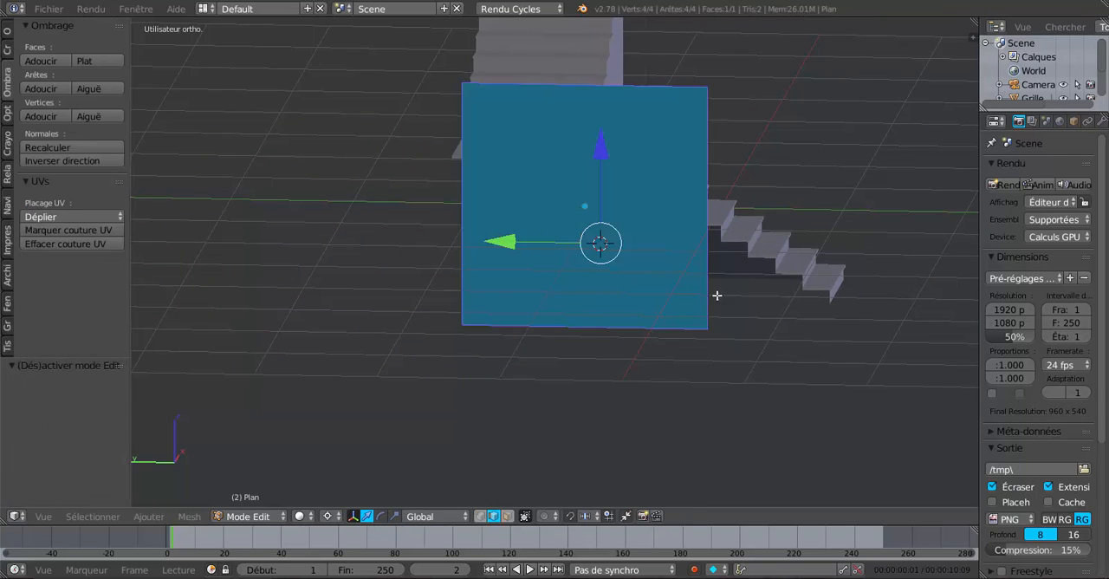
right_click(707, 180)
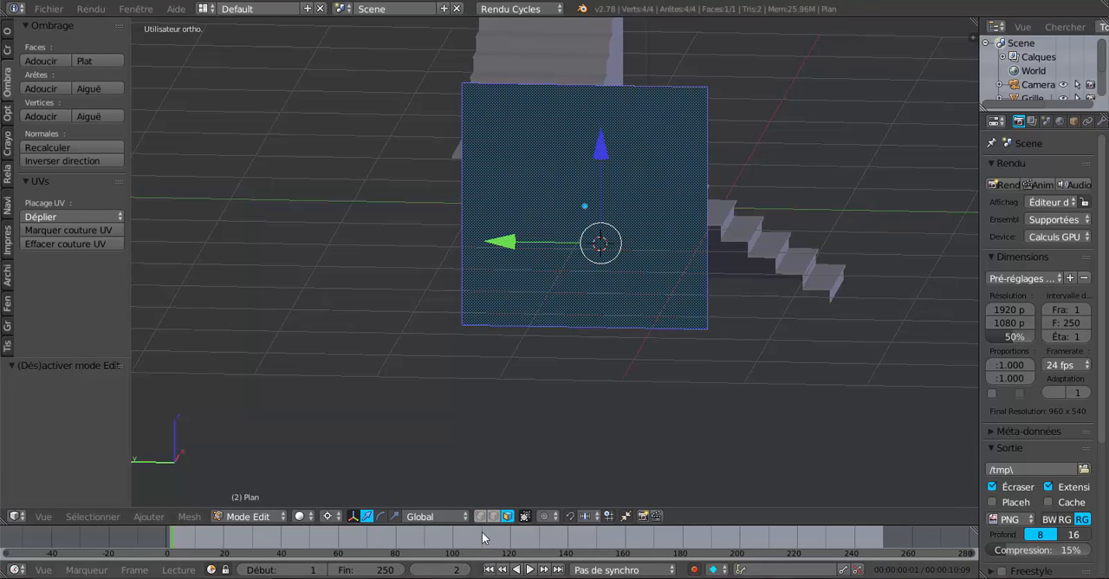
right_click(712, 167)
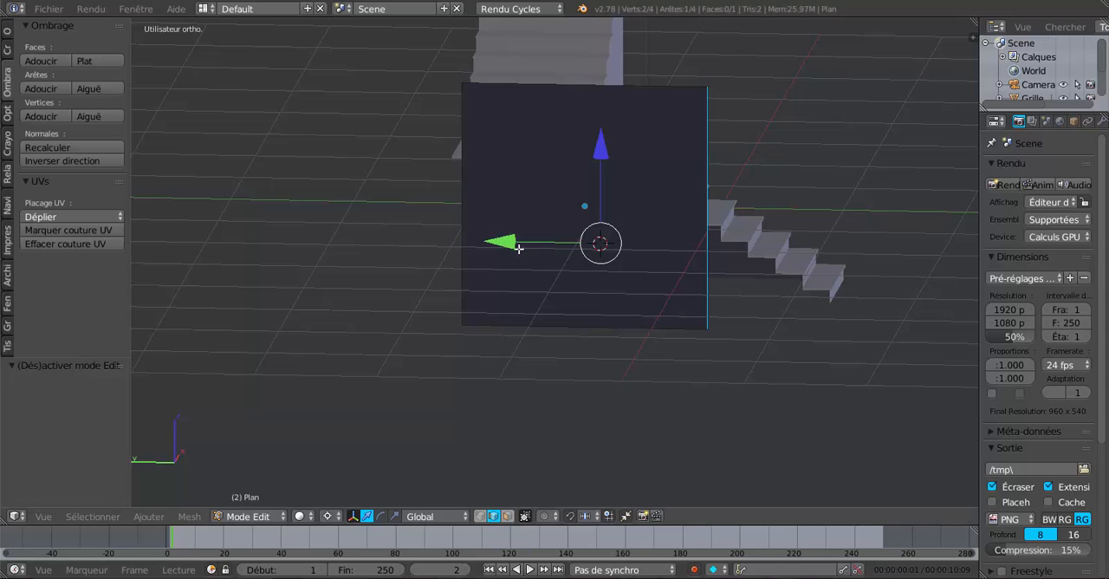
left_click_drag(518, 248, 632, 232)
middle_click_drag(586, 304, 516, 311)
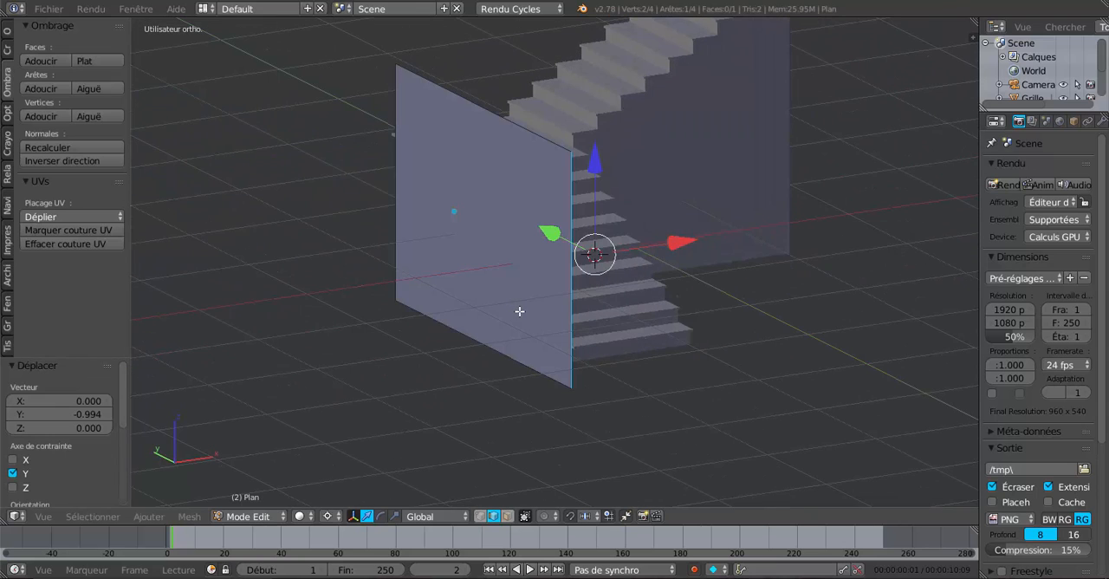
Step: Align the plane's back vertical edge with the landing's corner along Y and return to object mode
middle_click_drag(597, 295, 580, 381)
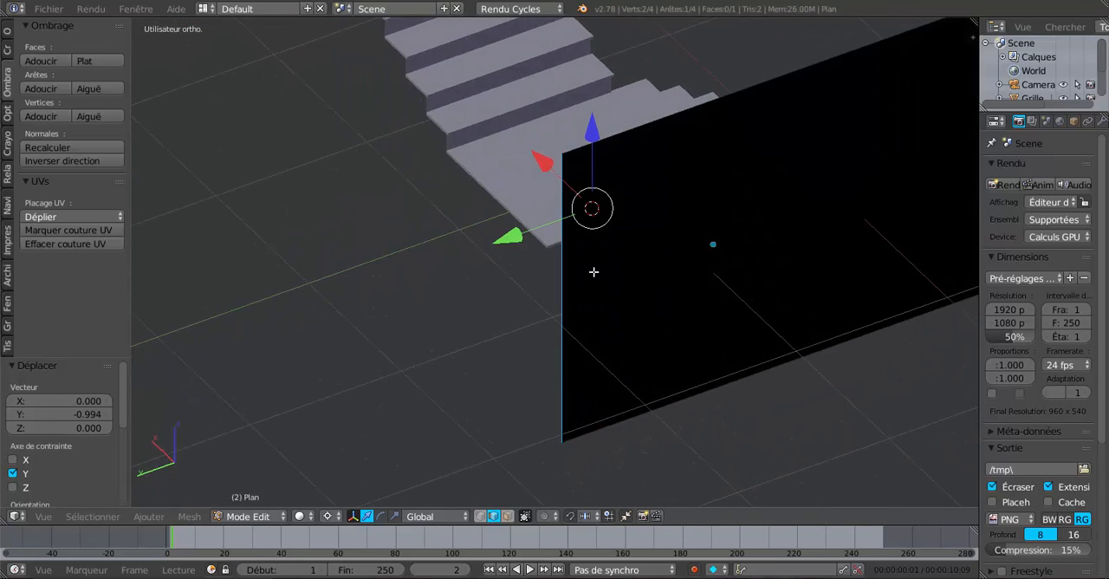
left_click_drag(519, 241, 510, 258)
middle_click_drag(654, 277, 556, 241)
scroll(598, 260, "down", 4)
middle_click_drag(662, 358, 554, 338)
key("Tab")
Step: Raise the wall plane by 0.222 along Z to the stair base, and extend its front edge by -0.102 along Y
scroll(555, 339, "up", 4)
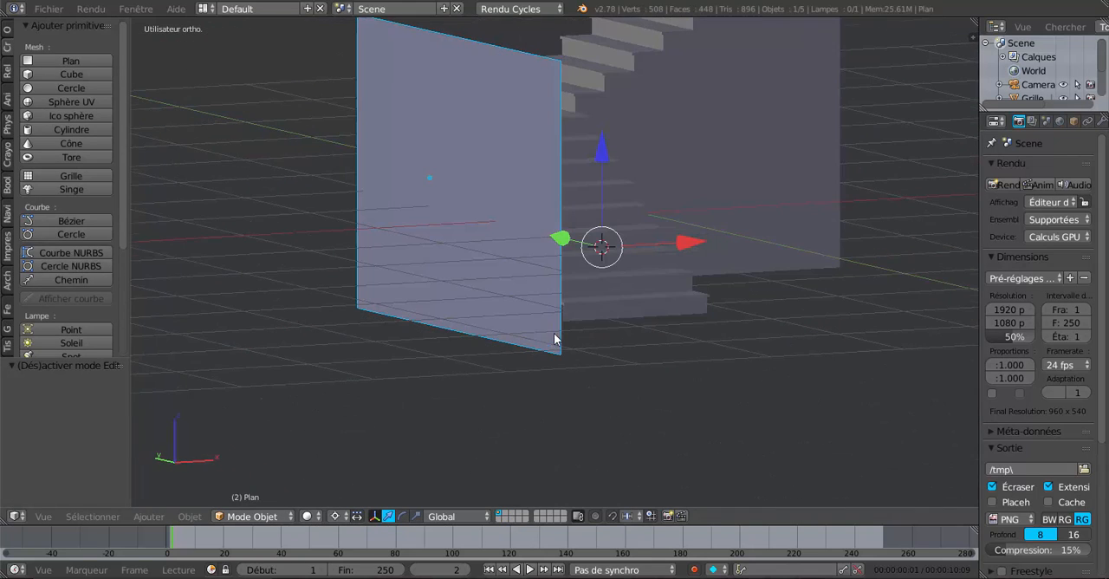
left_click_drag(604, 157, 611, 119)
scroll(599, 256, "up", 5)
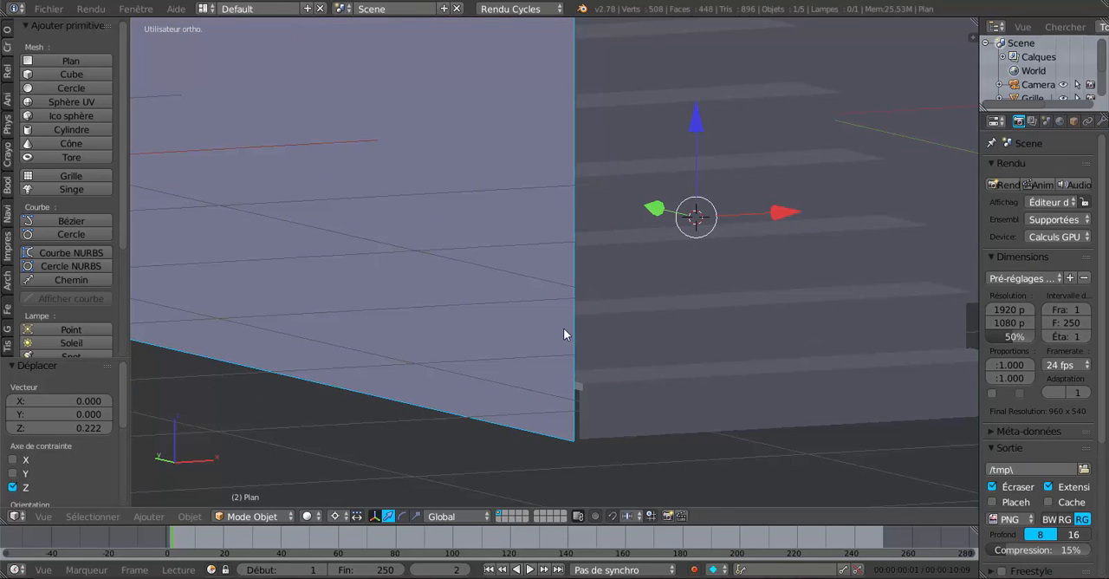
key("Tab")
left_click_drag(654, 210, 678, 214)
scroll(681, 286, "down", 6)
middle_click_drag(681, 300, 719, 336)
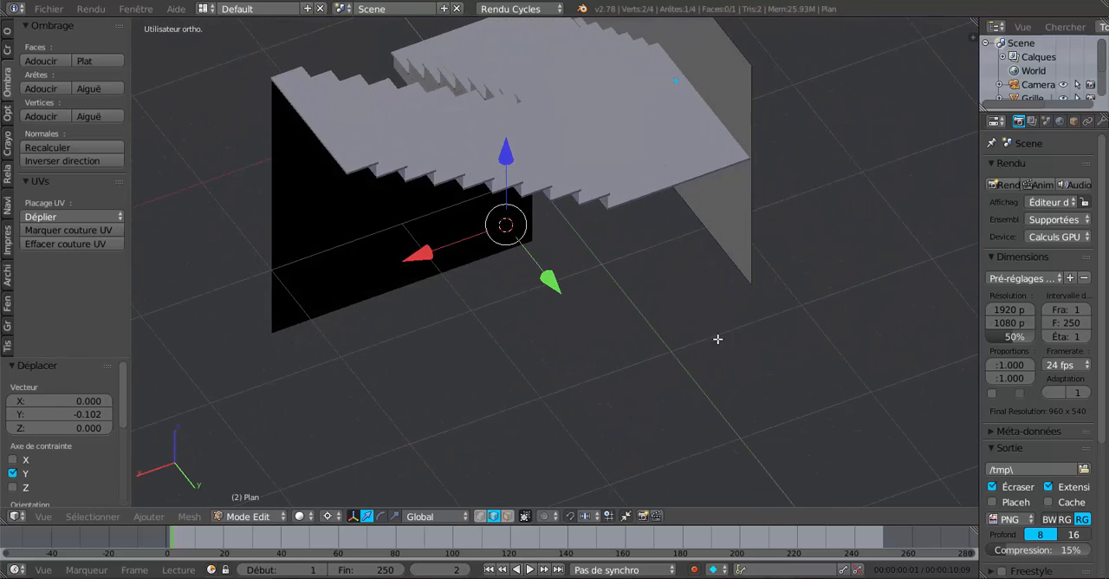
Step: Extrude the wall's back vertical edge and move it 3.091 along X to form a second wall behind the upper flight
middle_click_drag(743, 243, 740, 216)
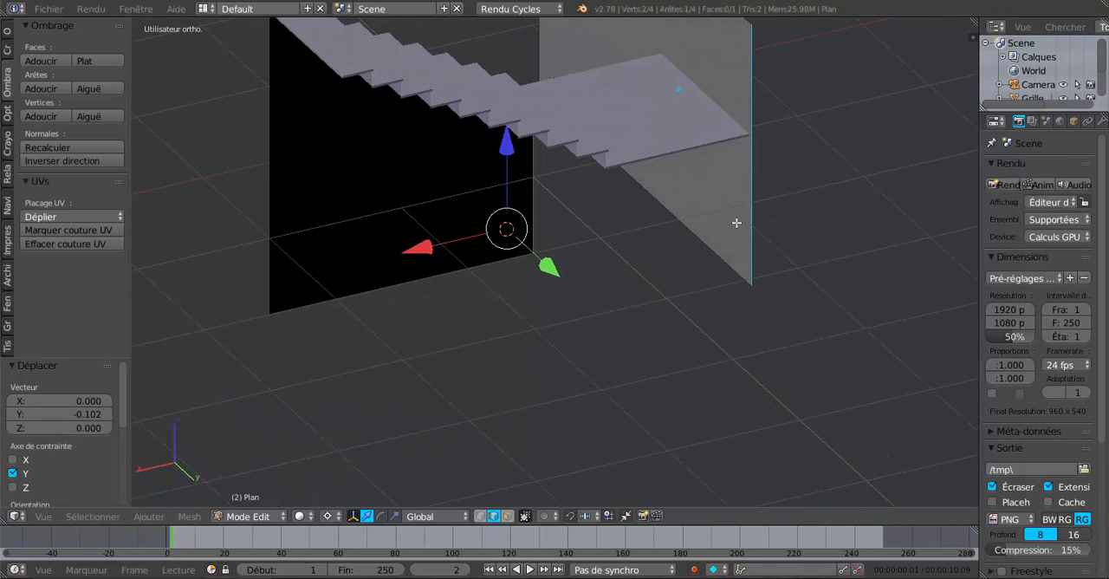
scroll(733, 258, "down", 3)
key("e")
right_click(581, 254)
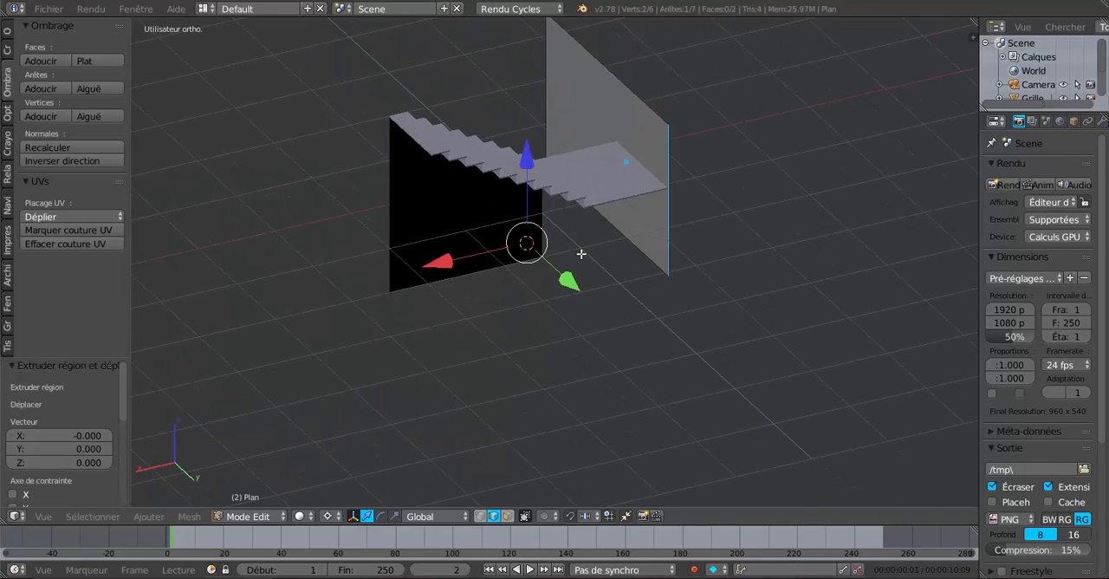
key("g")
key("x")
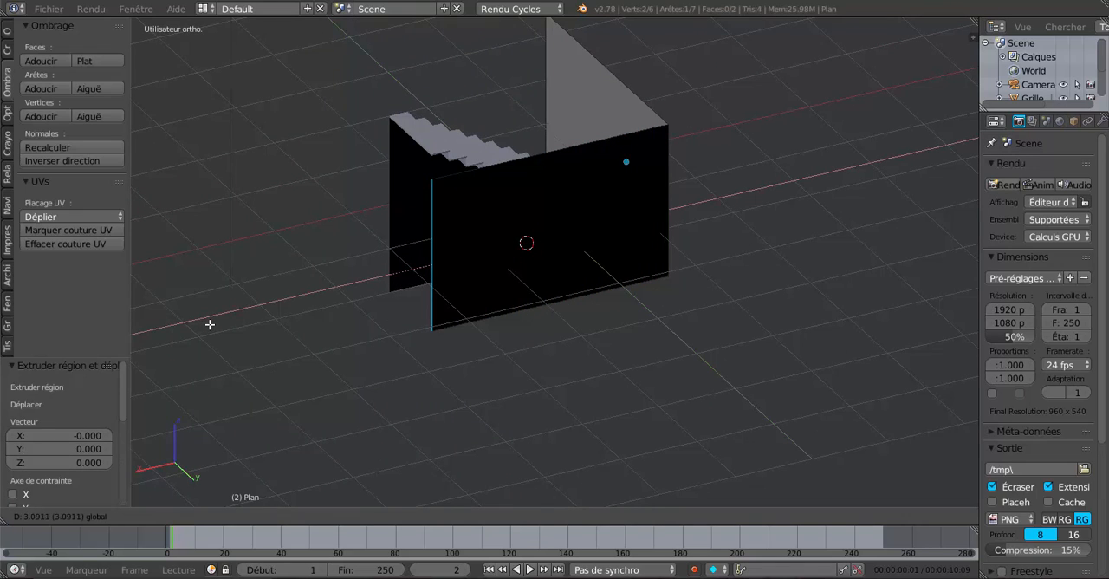
left_click(216, 320)
Step: Select the top edges of both walls and raise them along Z by 0.457, then by 0.850
right_click(617, 136)
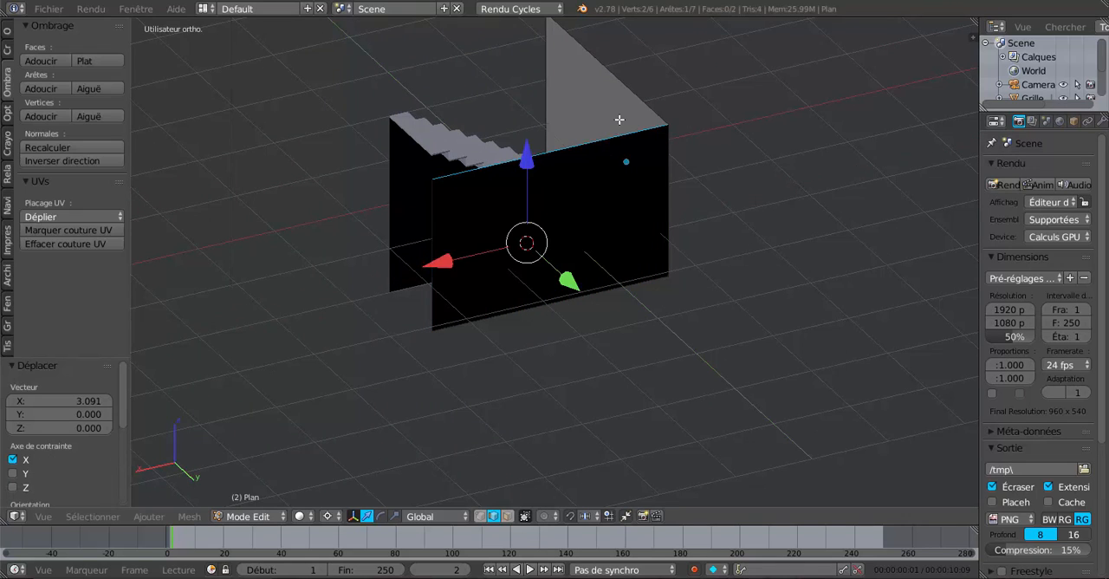
right_click(629, 83)
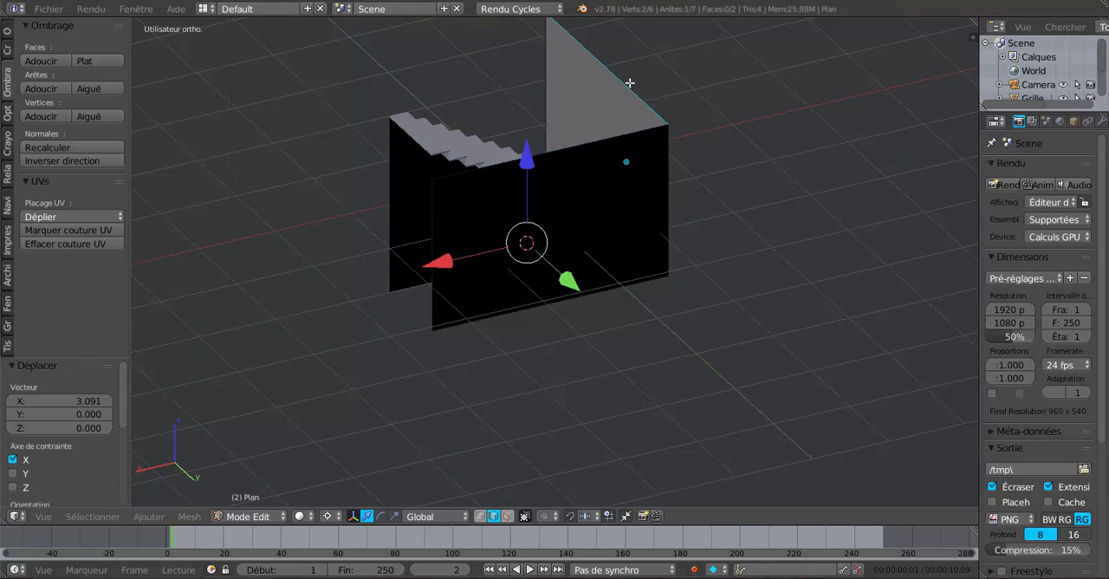
right_click(584, 150, "shift")
left_click_drag(532, 160, 539, 128)
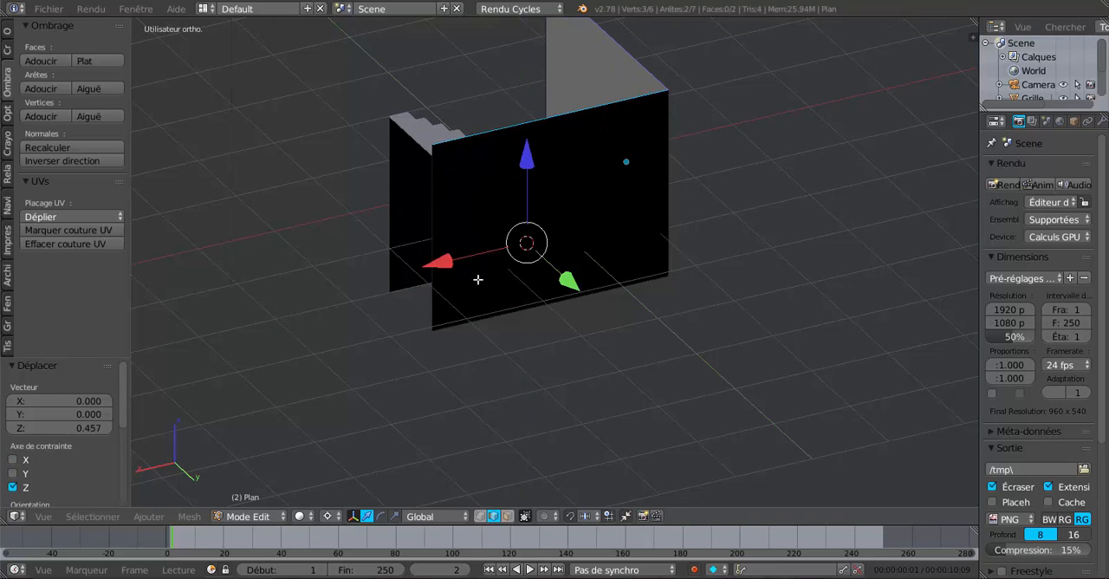
scroll(477, 280, "down", 4)
middle_click_drag(555, 271, 764, 243)
scroll(625, 287, "up", 3)
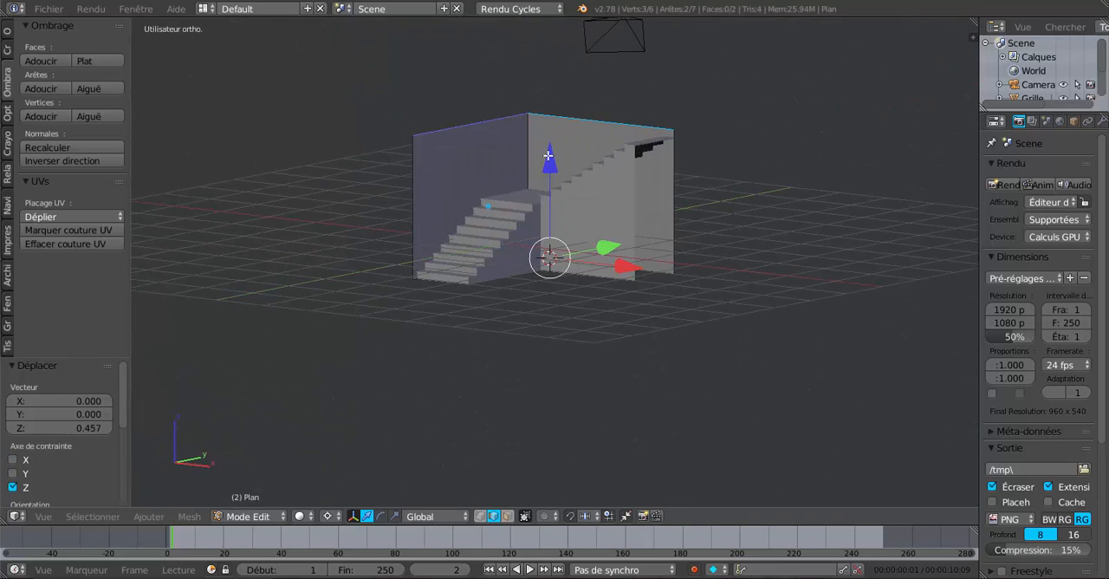
left_click_drag(547, 155, 568, 102)
Step: Move the free vertical edge of the wall behind the upper flight 0.172 along X
scroll(760, 223, "up", 3)
middle_click_drag(759, 223, 734, 404)
scroll(806, 332, "down", 3)
middle_click_drag(806, 332, 711, 328)
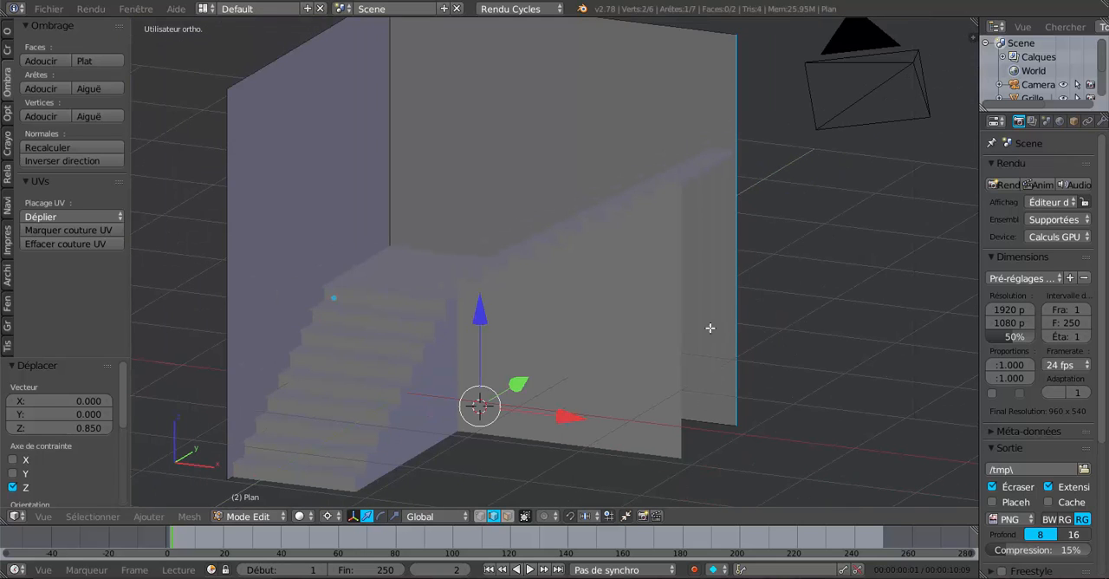
left_click(753, 291)
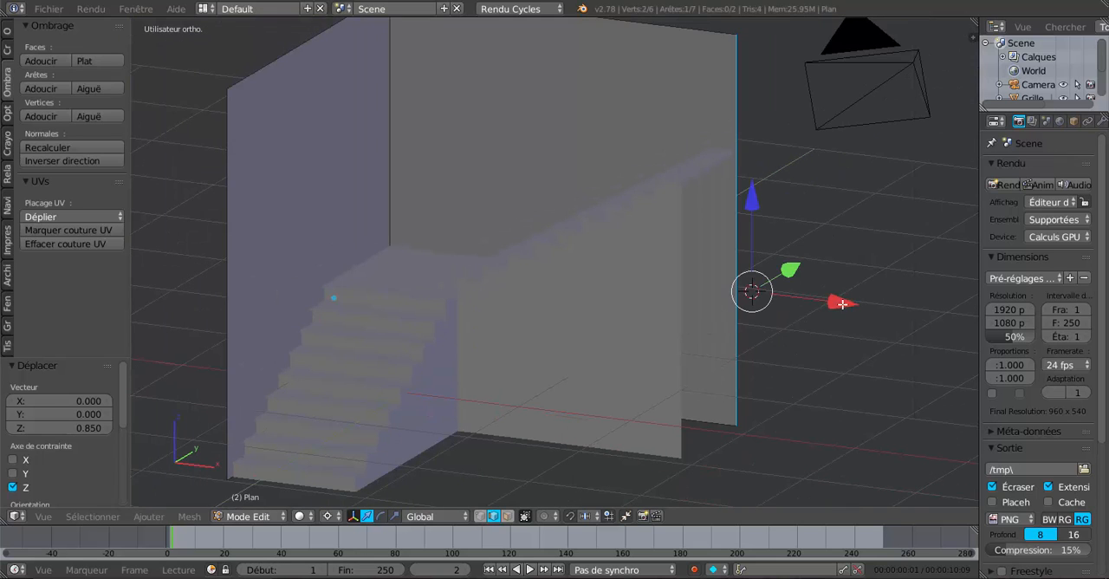
left_click_drag(842, 304, 872, 310)
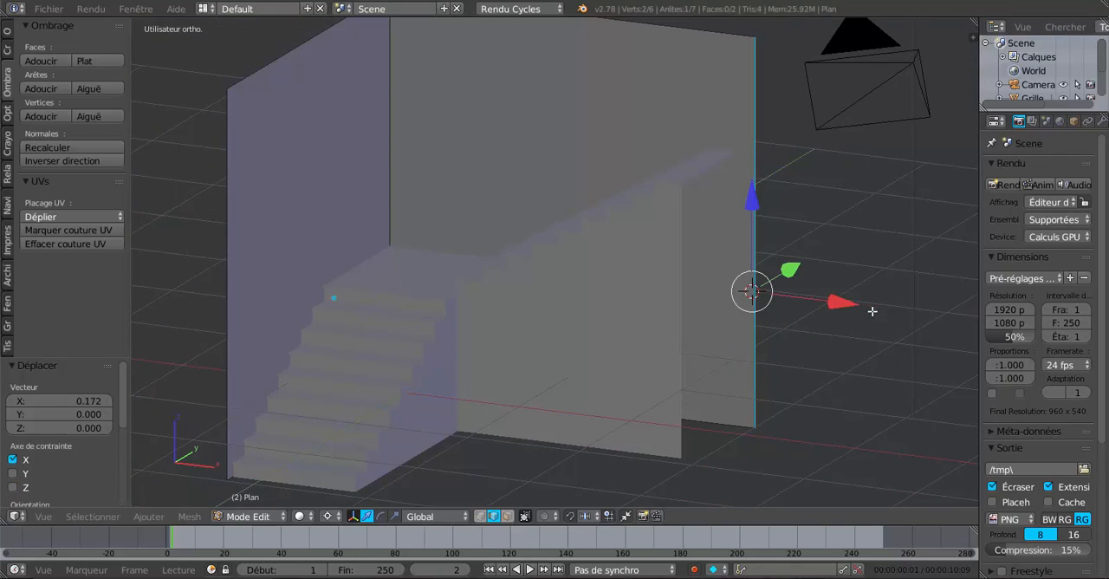
Step: Select the top edges of both walls and raise them 1.092 along Z
scroll(872, 311, "down", 3)
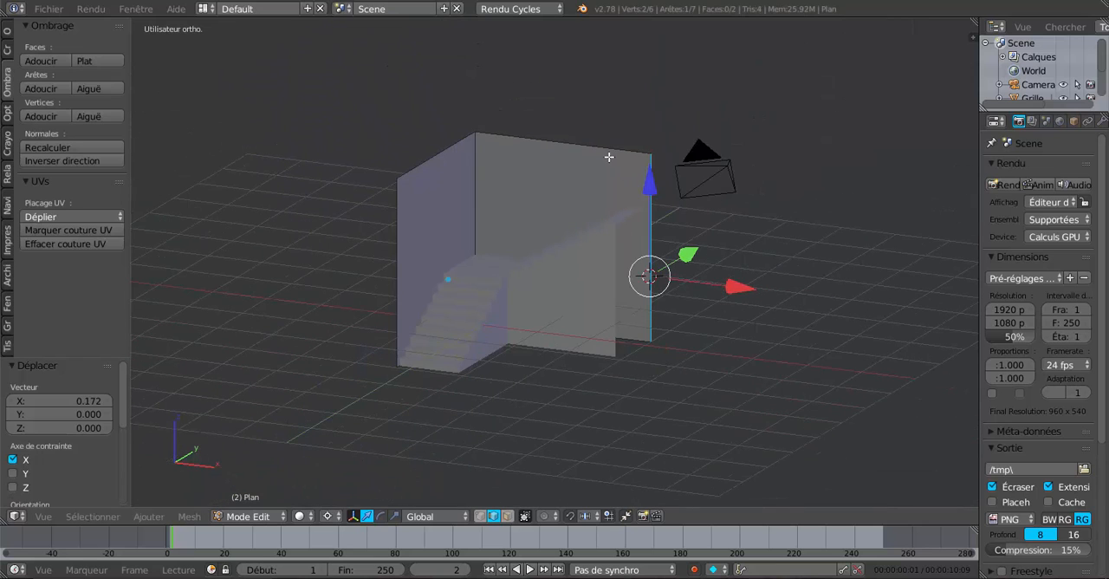
right_click(566, 140)
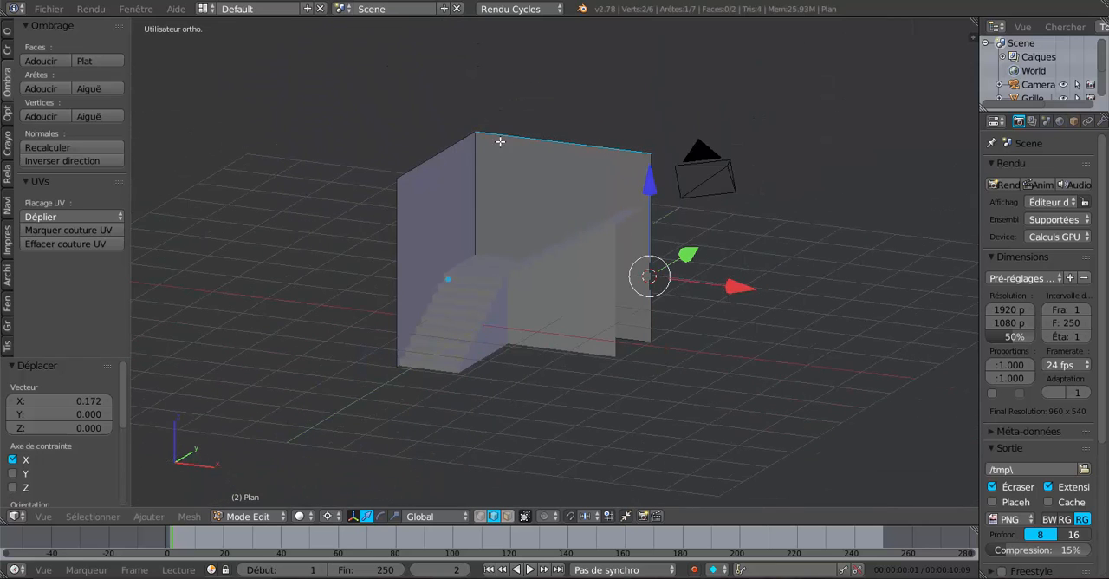
left_click(559, 167)
left_click_drag(565, 75, 577, 25)
middle_click_drag(575, 199, 586, 235)
scroll(587, 235, "up", 8)
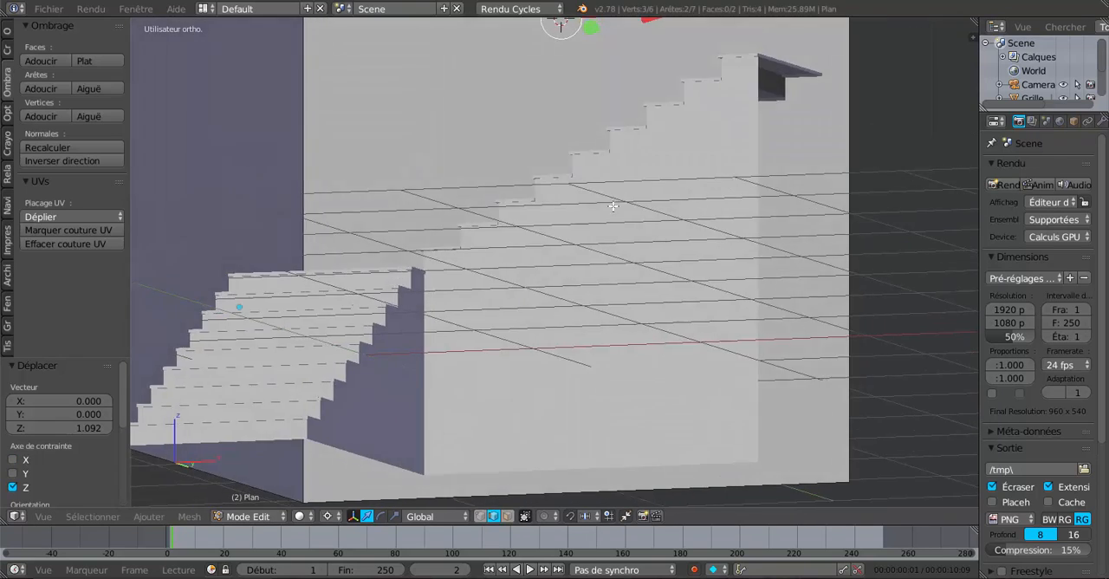
scroll(613, 206, "down", 8)
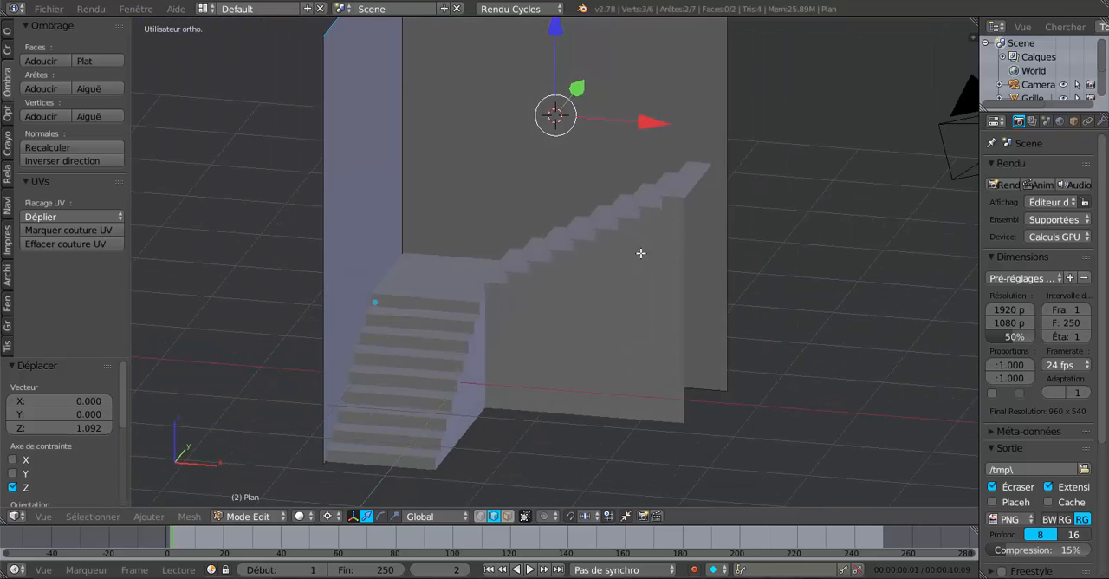
mouse_move(642, 253)
middle_mouse_down()
mouse_move(633, 274)
mouse_move(639, 267)
middle_mouse_up()
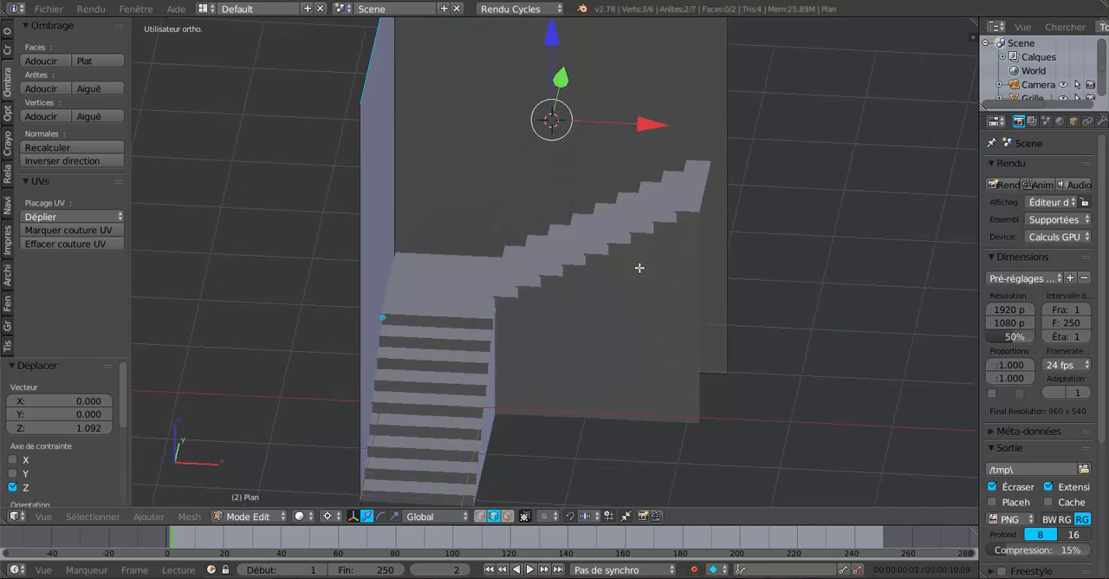
Step: Return to object mode and move the wall object 0.027 along X
key("Tab")
middle_click_drag(521, 226, 539, 218)
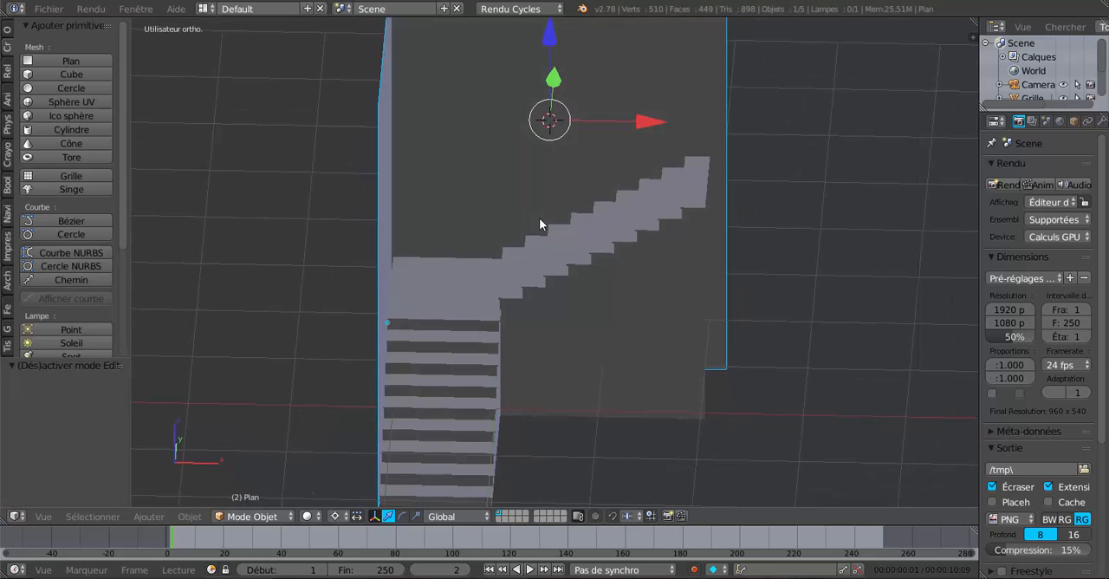
left_click_drag(633, 122, 637, 118)
middle_click_drag(621, 158, 483, 231)
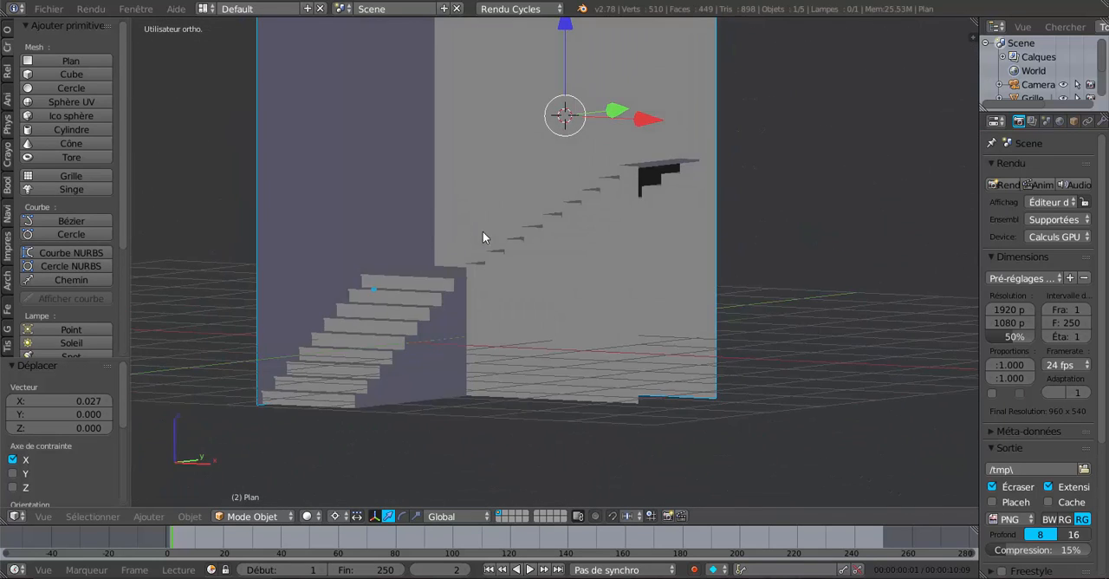
Step: Solidify all wall faces with a thickness of 0.1320 and return to object mode
scroll(483, 243, "up", 4)
middle_click_drag(483, 282, 547, 257)
scroll(448, 279, "down", 5)
middle_click_drag(580, 301, 654, 381)
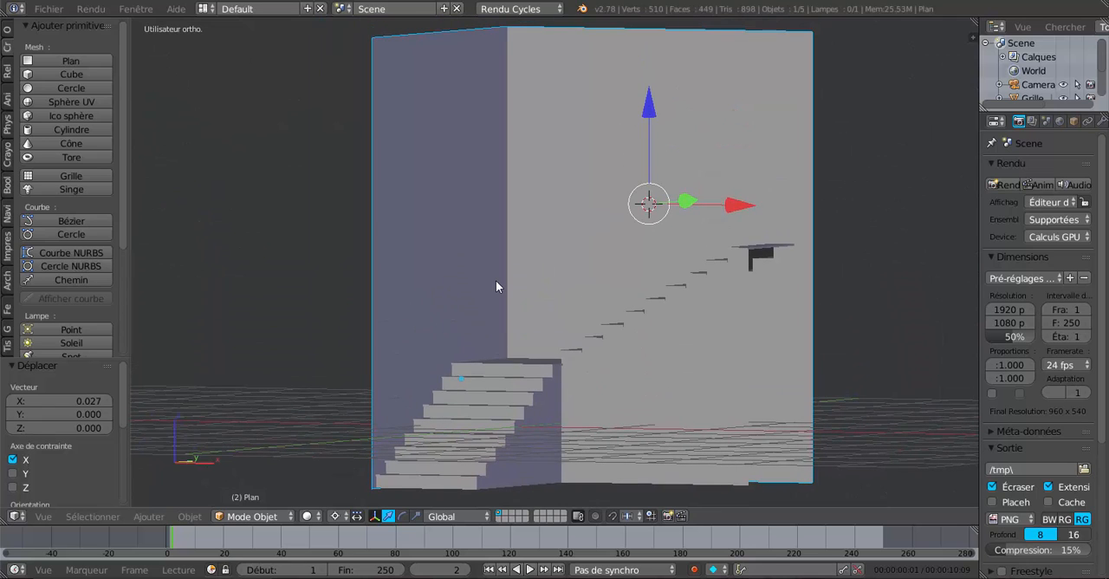
key("Tab")
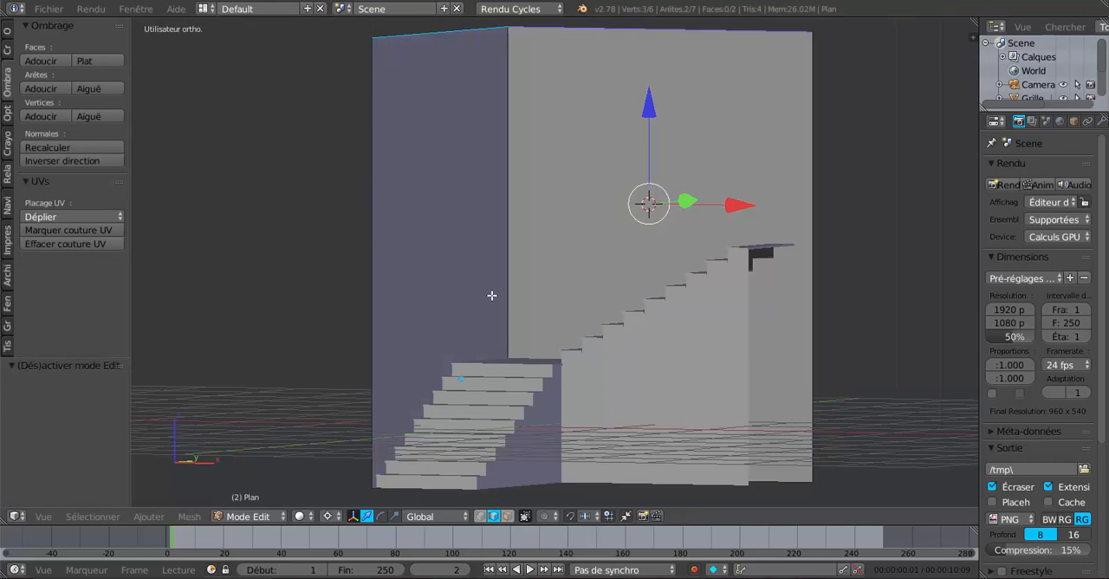
key("a")
left_click(189, 517)
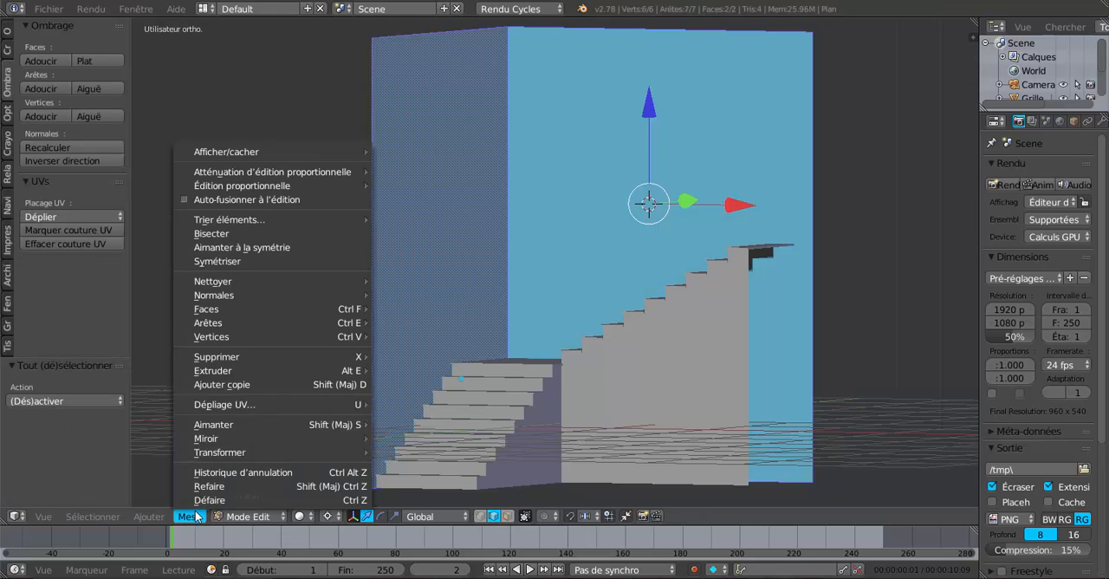
mouse_move(206, 324)
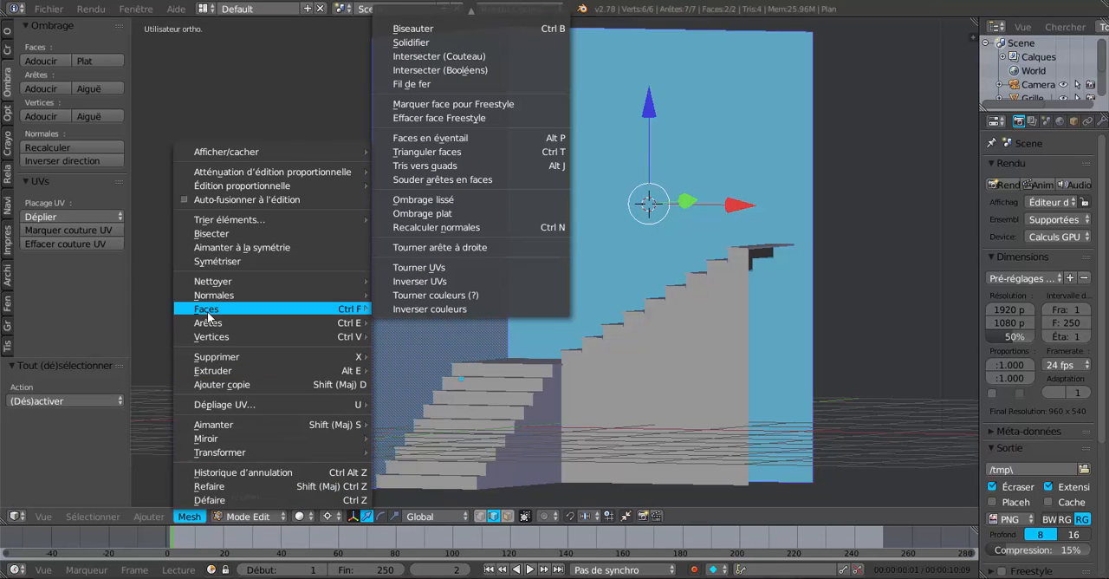
left_click(429, 43)
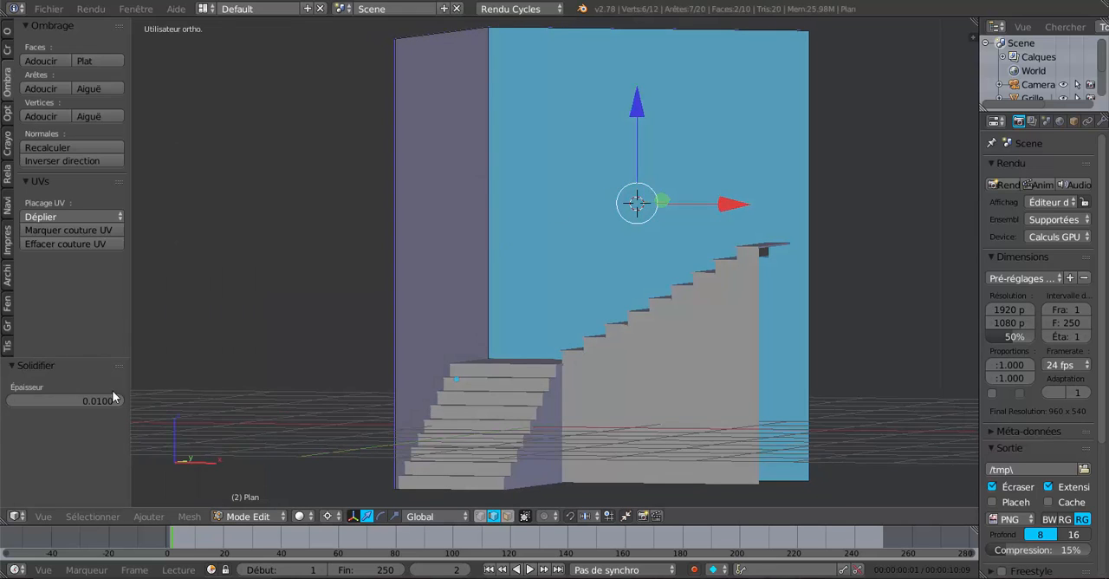
left_click_drag(109, 402, 192, 401)
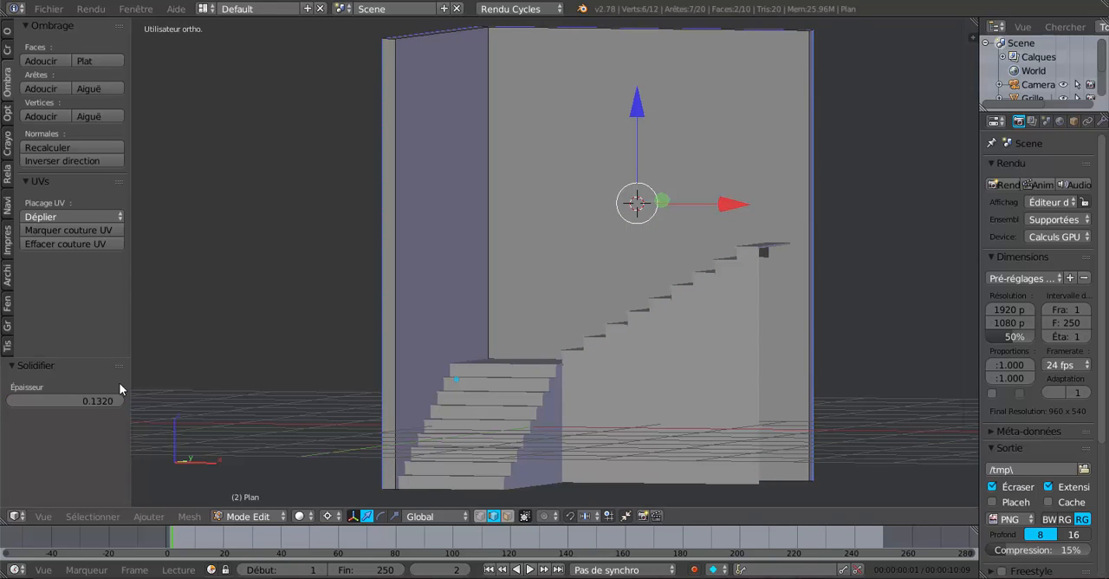
key("Tab")
Step: Examine the thickened walls and the open end beneath the upper flight from several angles
middle_click_drag(306, 343, 259, 383)
middle_click_drag(604, 376, 567, 380)
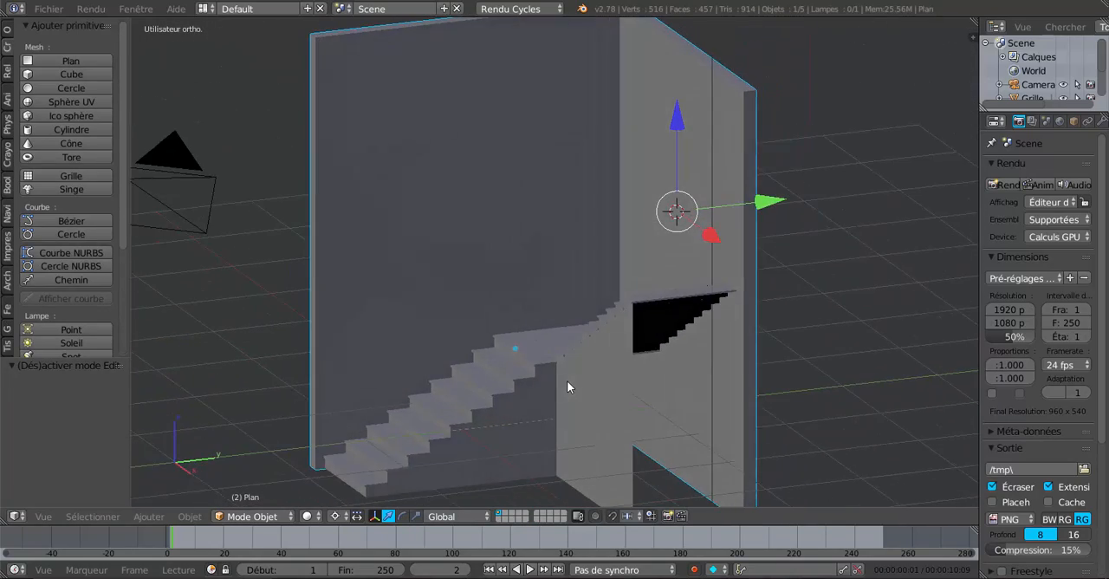
scroll(568, 381, "up", 3)
middle_click_drag(758, 387, 866, 310)
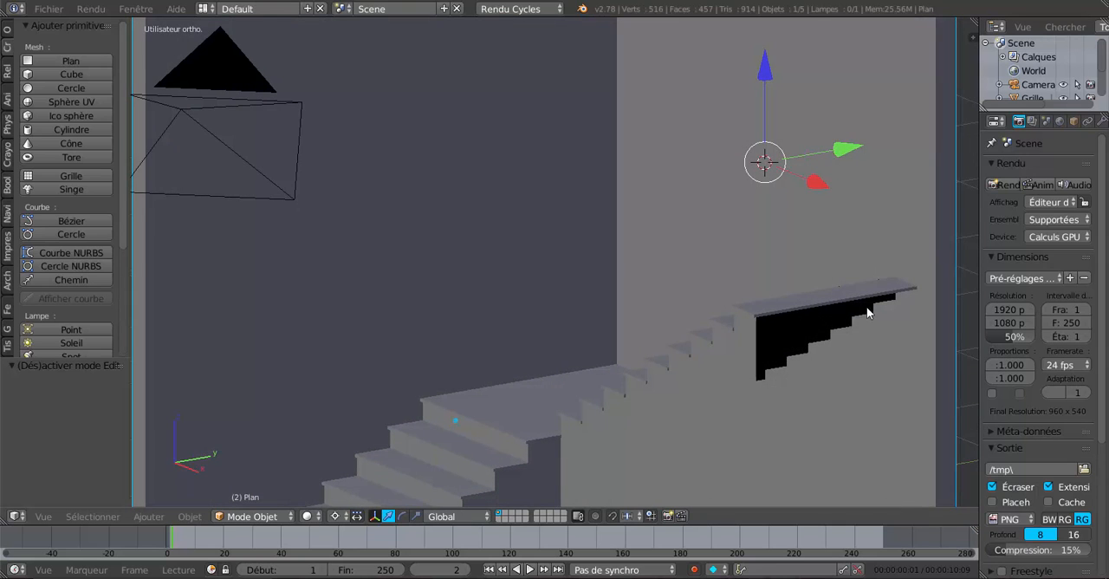
scroll(783, 446, "down", 4)
middle_click_drag(671, 414, 729, 412)
middle_click_drag(604, 500, 562, 483)
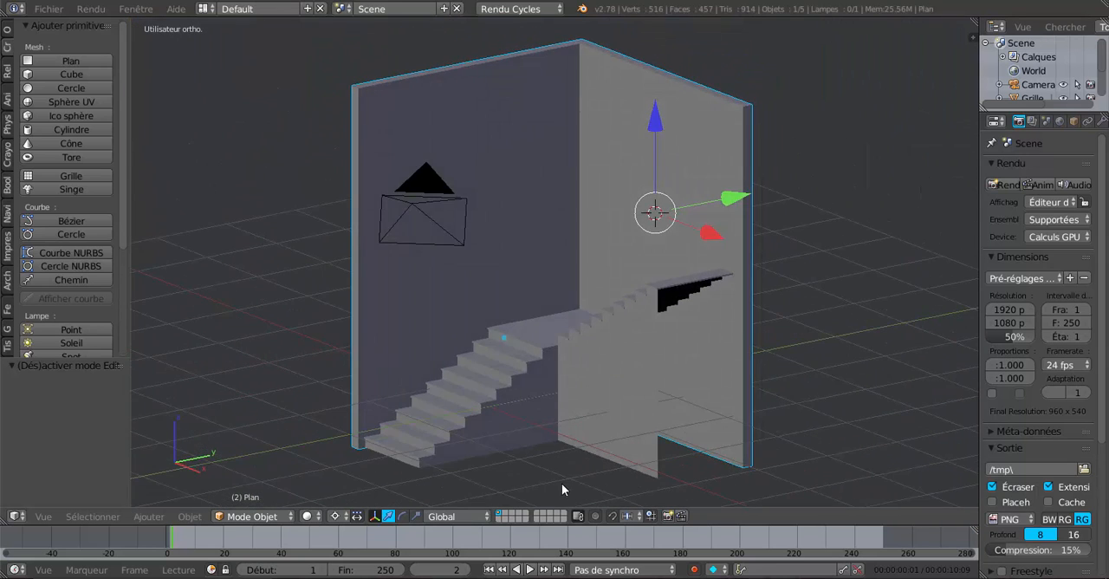
scroll(667, 442, "up", 3)
key("Tab")
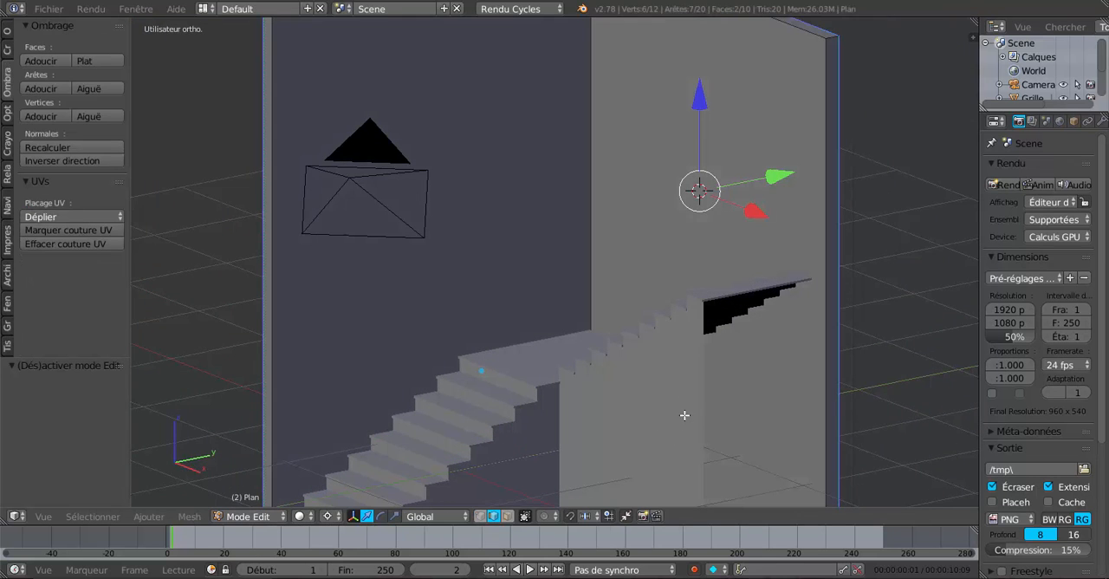
middle_click_drag(685, 415, 736, 425)
scroll(621, 450, "down", 5)
key("Tab")
Step: Examine the landing and the lower flight's treads and risers up close
scroll(650, 420, "up", 6)
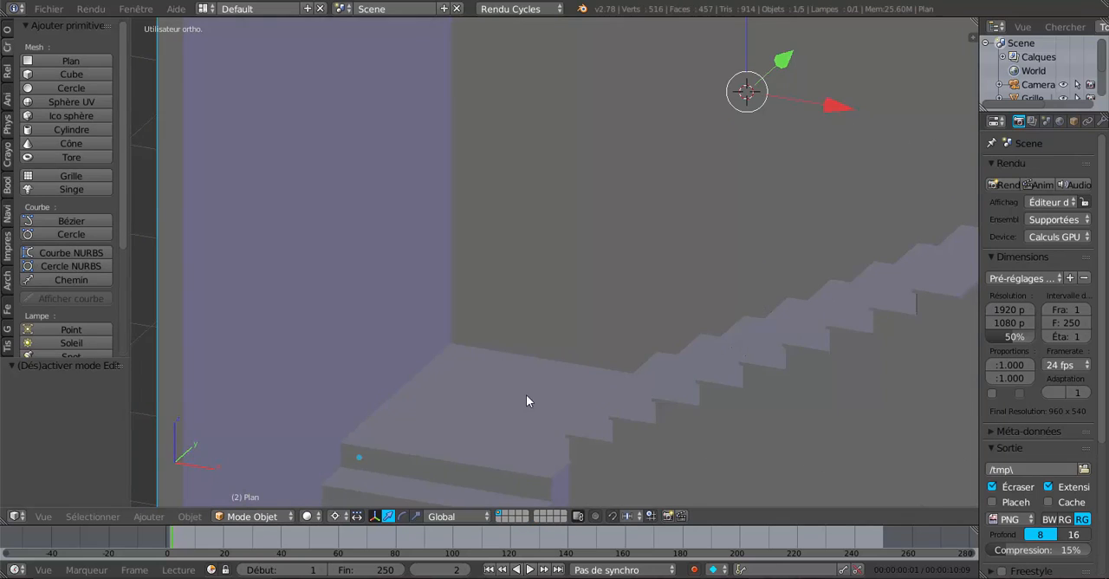
middle_click_drag(496, 401, 642, 228, "shift")
middle_click_drag(495, 470, 564, 266, "shift")
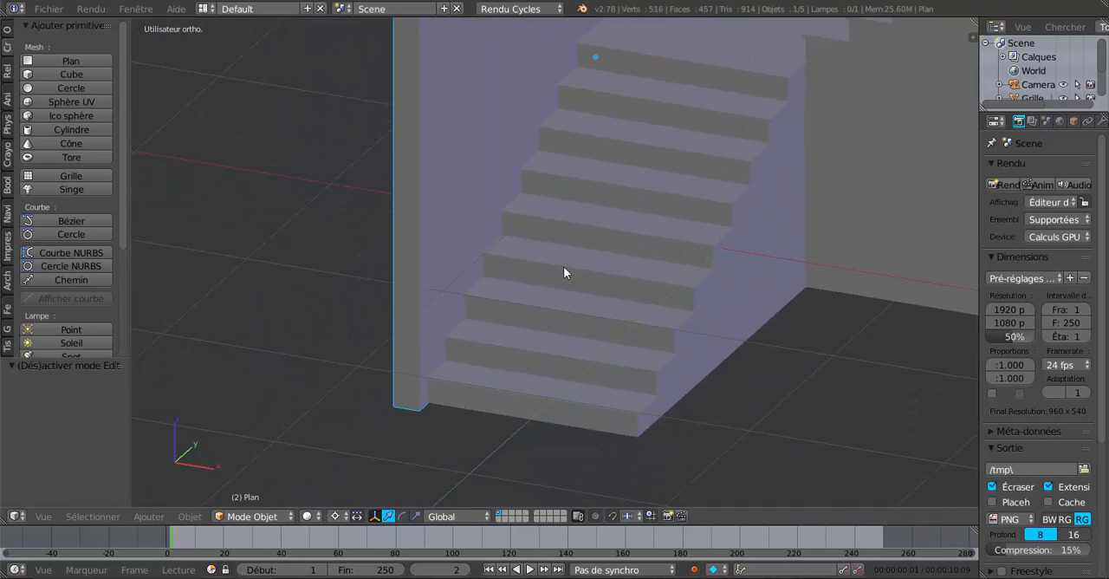
scroll(521, 334, "up", 2)
scroll(519, 329, "down", 4)
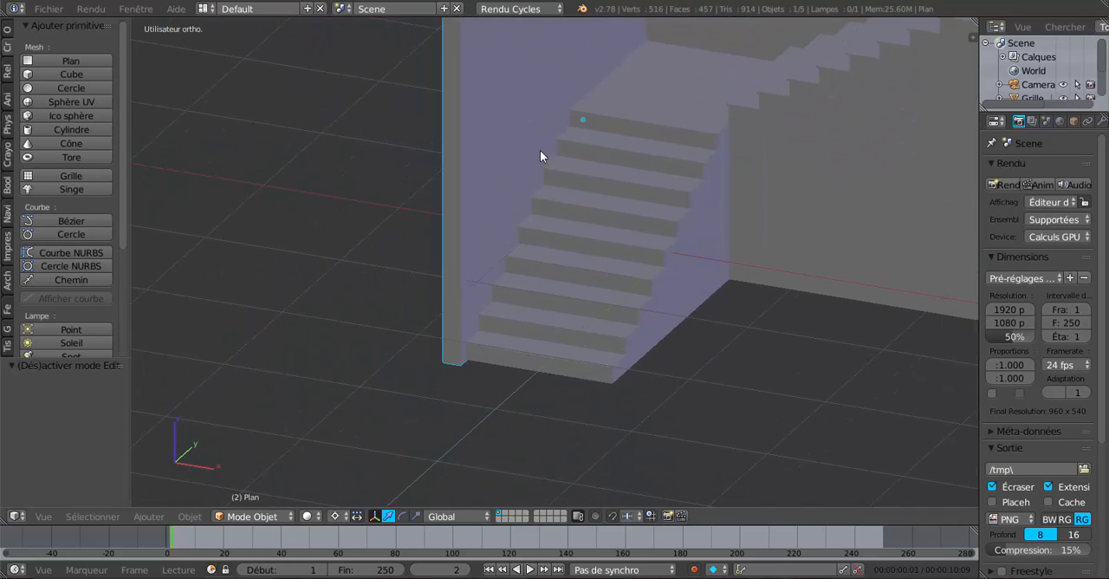
scroll(487, 318, "up", 1)
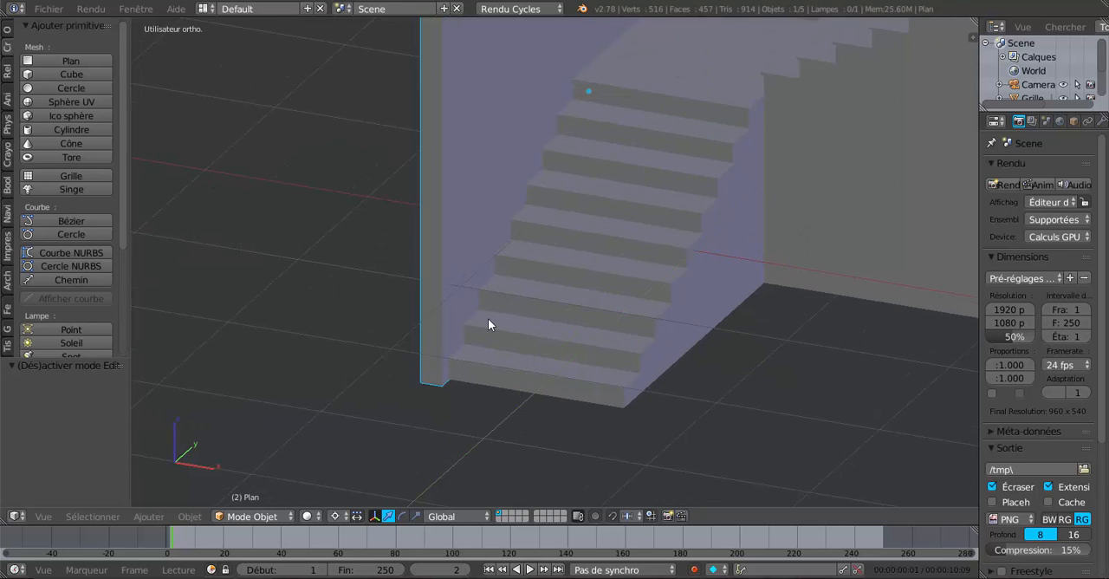
scroll(487, 318, "up", 1)
scroll(658, 319, "down", 3)
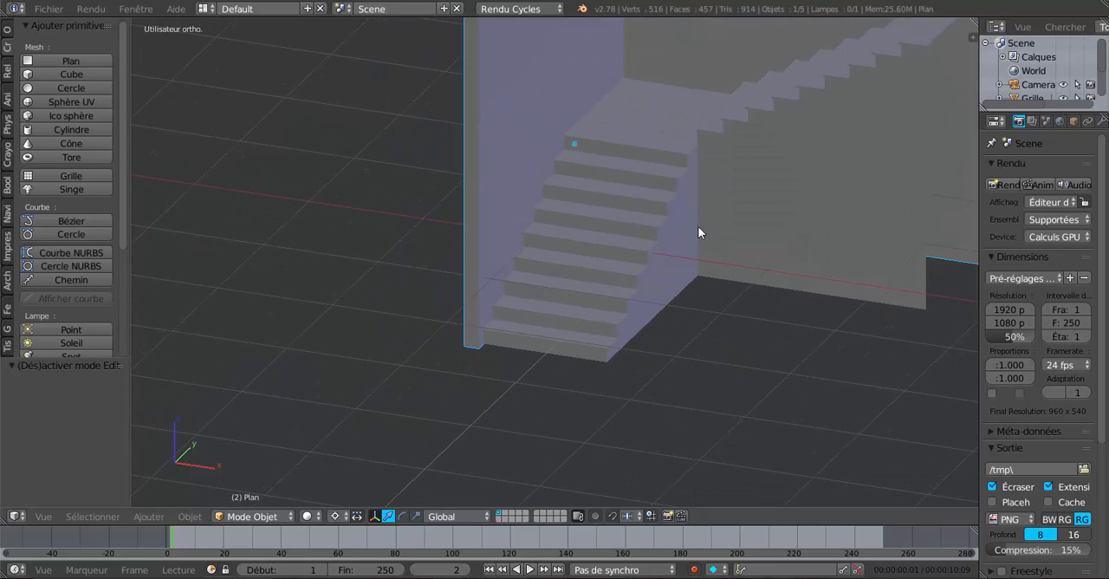
scroll(684, 216, "down", 1)
middle_click_drag(688, 282, 618, 254)
scroll(654, 284, "up", 4)
middle_click_drag(655, 285, 650, 208)
middle_click_drag(726, 132, 667, 346)
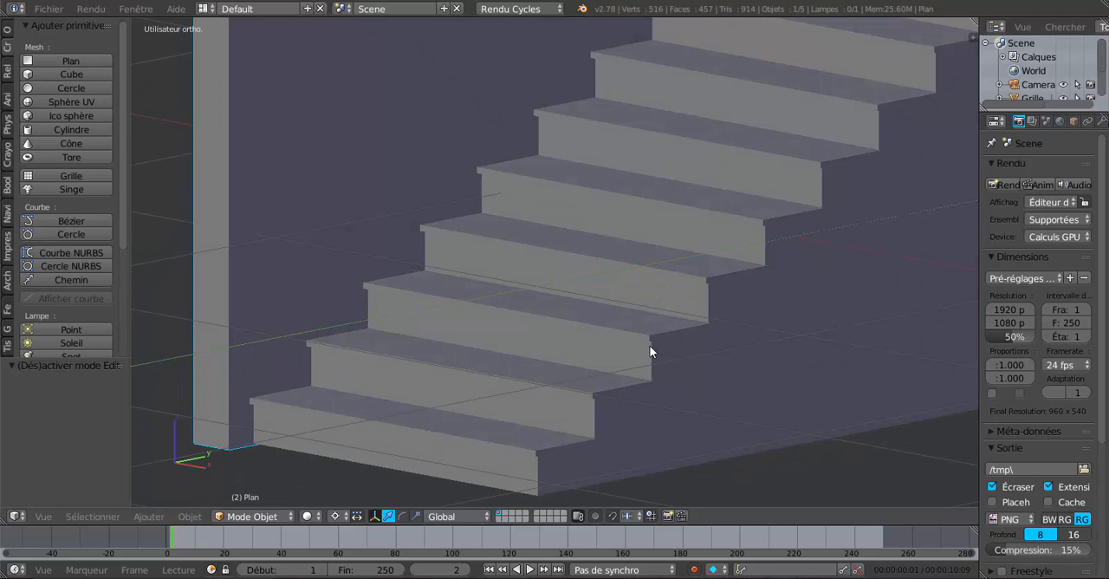
middle_click_drag(650, 346, 656, 294, "shift")
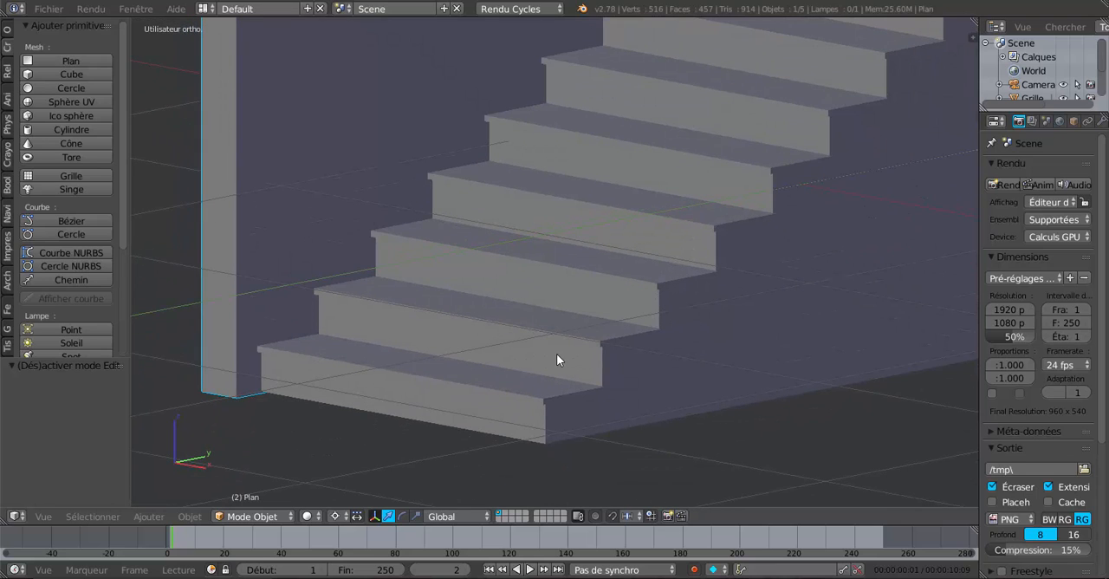
Step: Switch from the walls to editing the staircase mesh and select the lowest step's upper front edge
key("Tab")
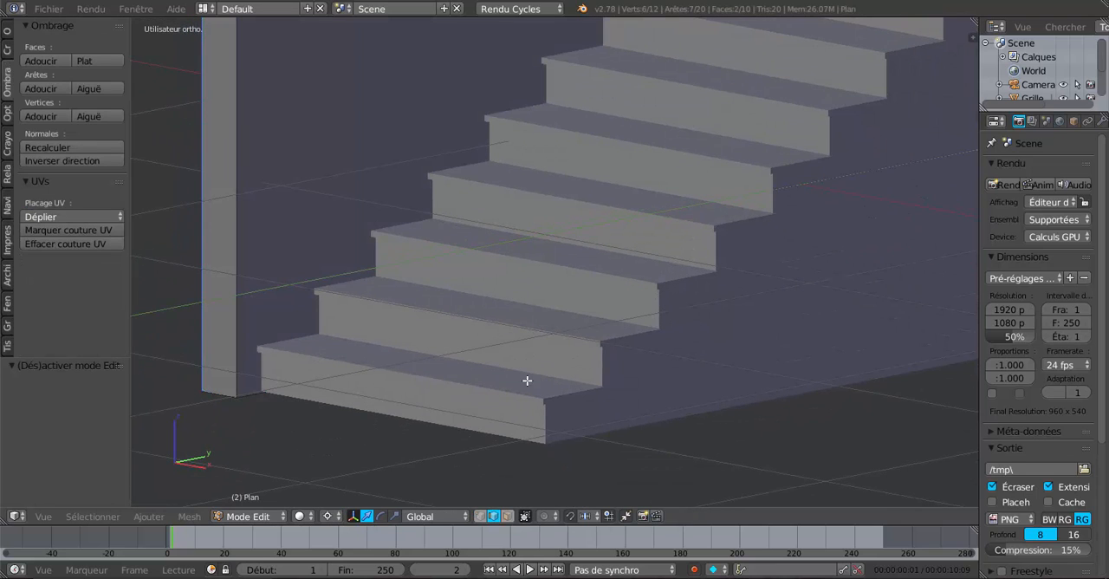
key("Tab")
right_click(567, 328)
key("Tab")
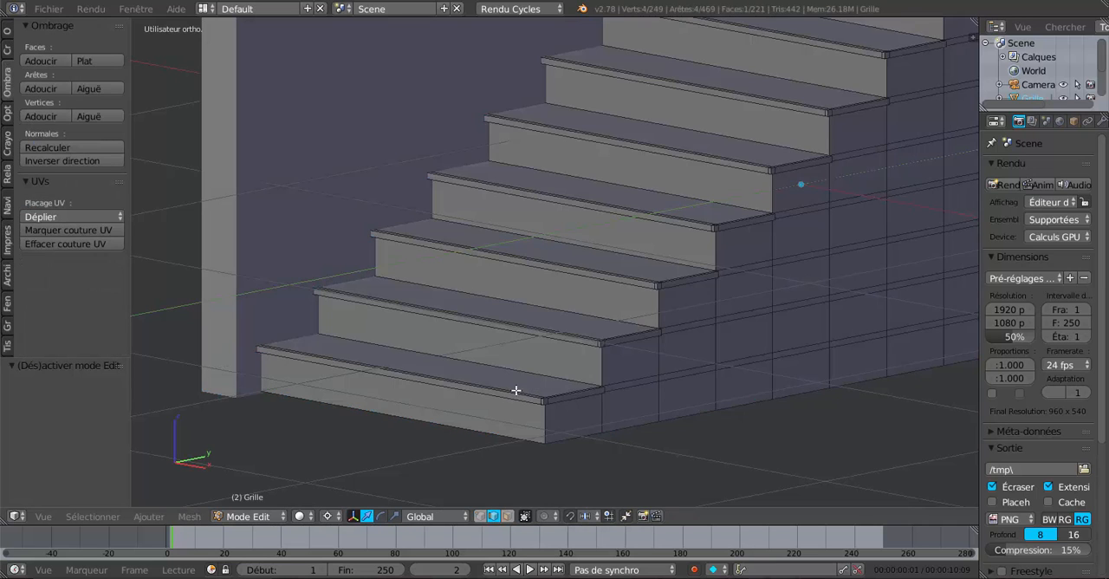
scroll(514, 388, "up", 3)
right_click(549, 354)
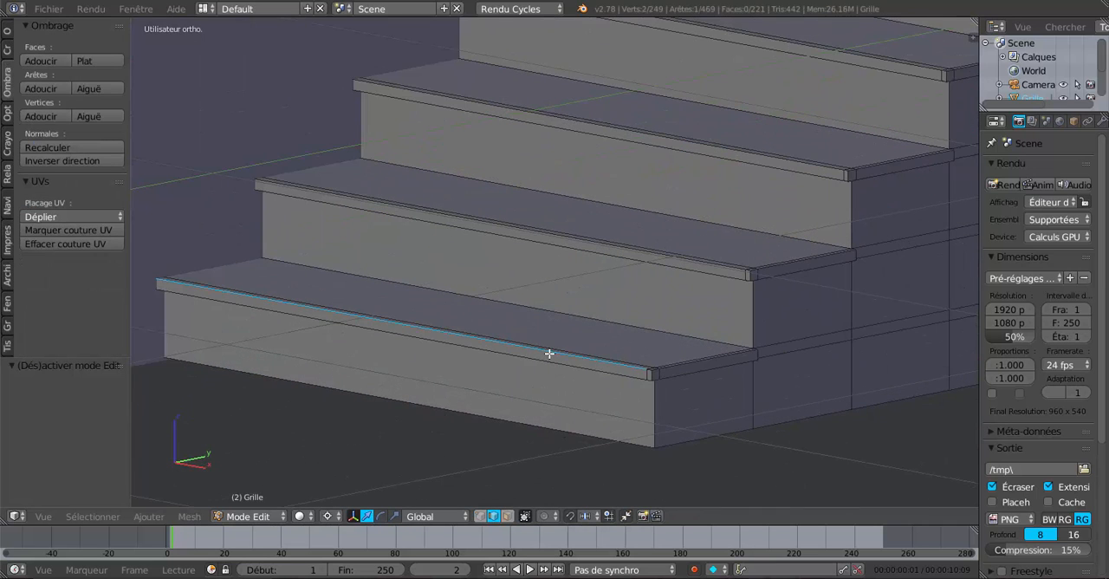
Step: Add the upper front edges of the remaining lower-flight steps, up to and including the landing, to the selection
middle_click_drag(590, 243, 591, 314)
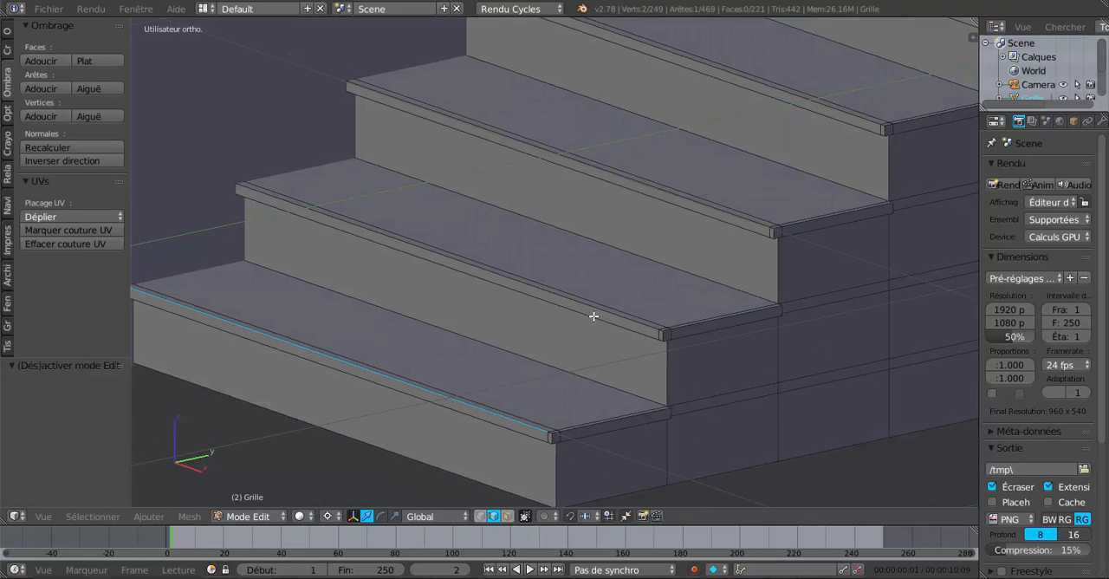
right_click(590, 307, "shift")
right_click(667, 193, "shift")
middle_click_drag(701, 288, 573, 434, "shift")
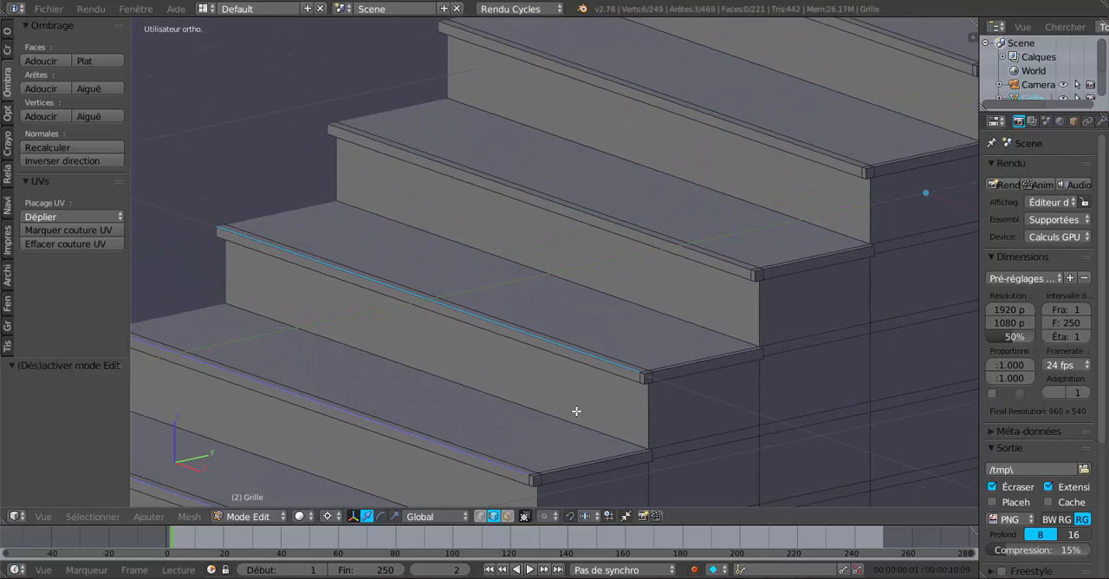
right_click(669, 232, "shift")
right_click(757, 133, "shift")
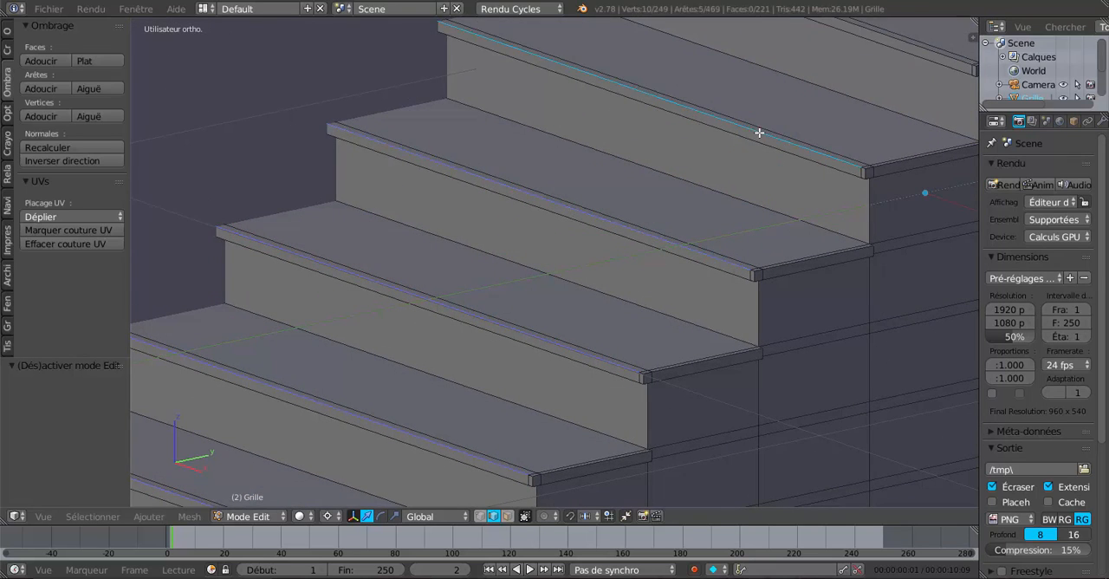
middle_click_drag(775, 140, 649, 317, "shift")
right_click(683, 255, "shift")
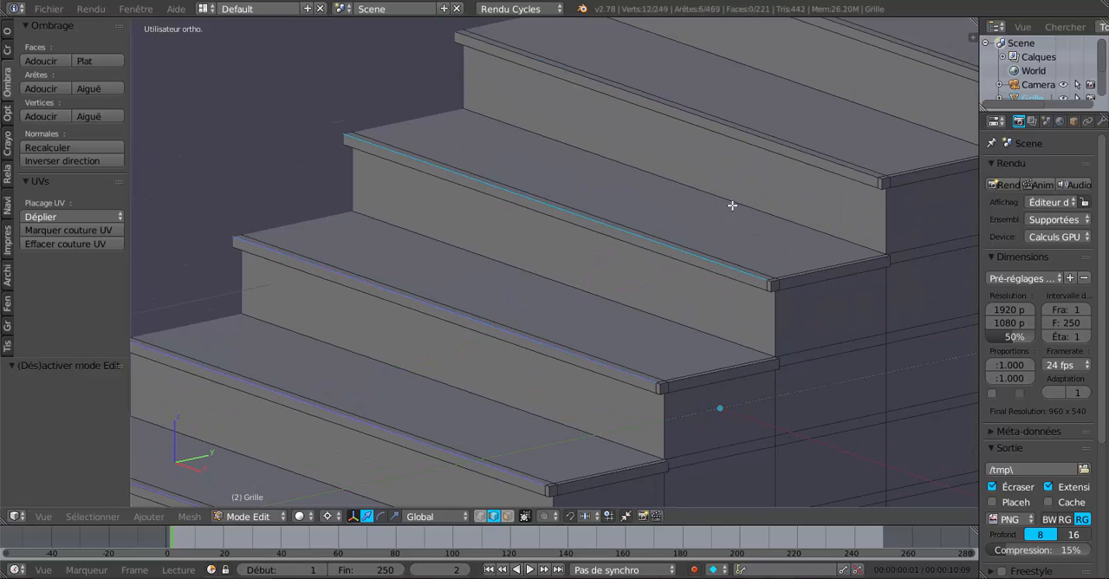
right_click(795, 148, "shift")
middle_click_drag(731, 261, 722, 270, "shift")
right_click(670, 258, "shift")
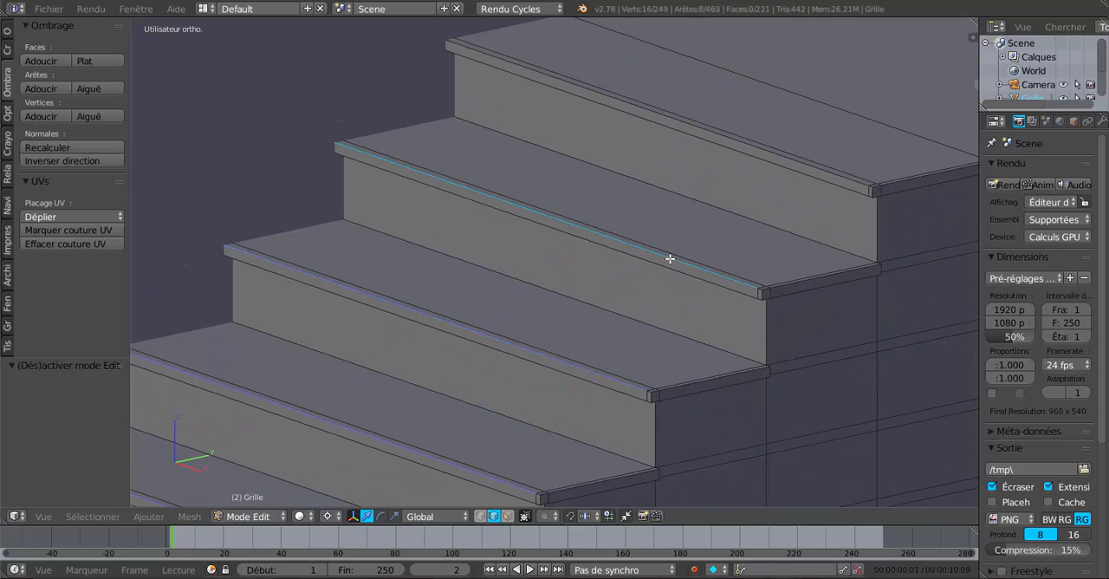
right_click(768, 152, "shift")
scroll(653, 330, "down", 1, "shift")
scroll(650, 339, "down", 1)
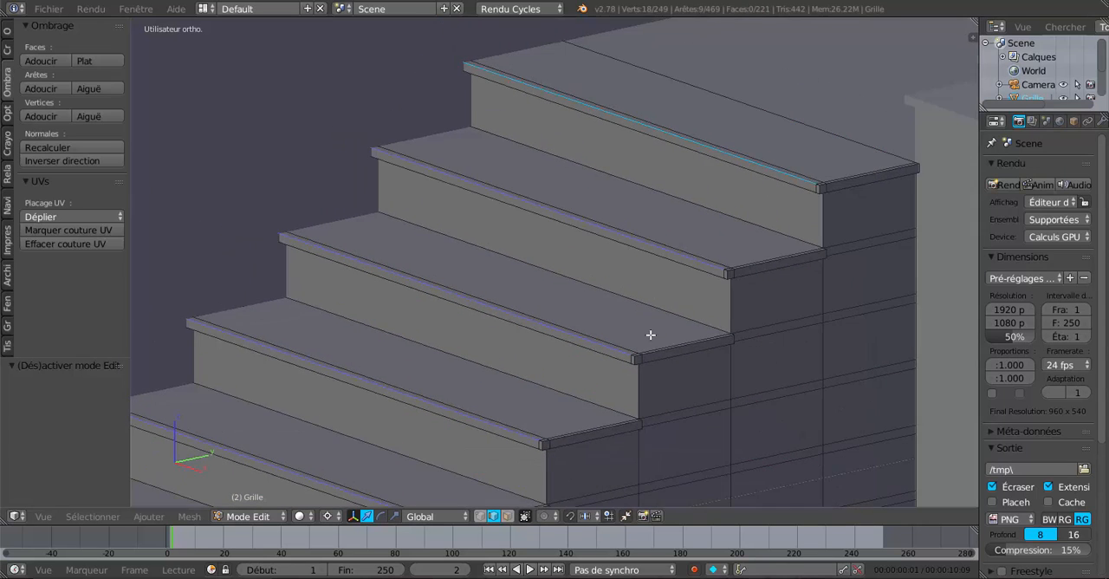
Step: Add the short corner segment at the outer end of each selected front edge, from the lowest step to the landing, to the selection
middle_click_drag(686, 319, 633, 324, "shift")
scroll(619, 333, "up", 2)
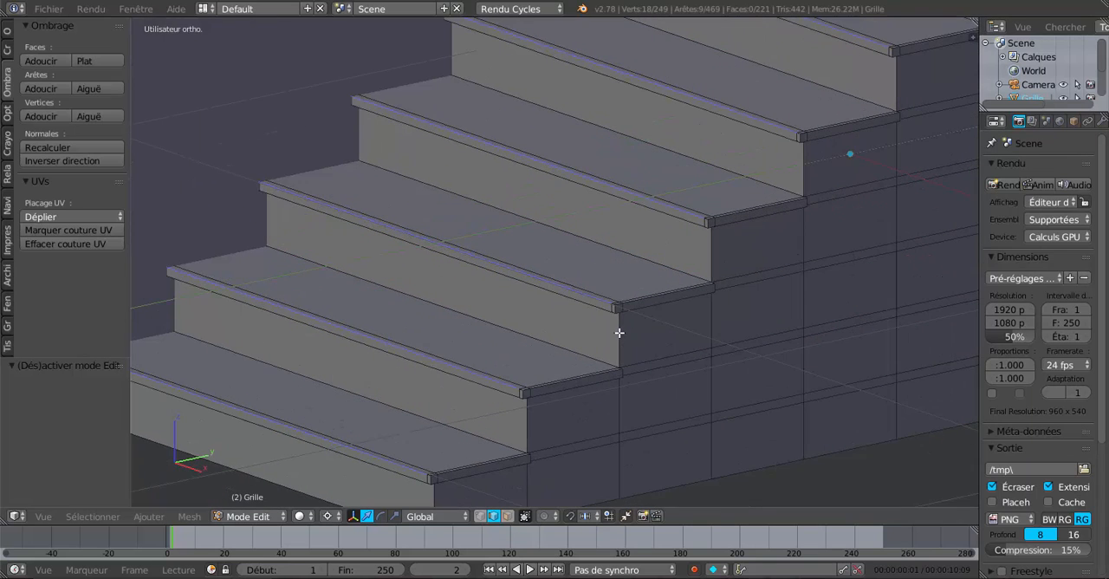
scroll(607, 349, "up", 5)
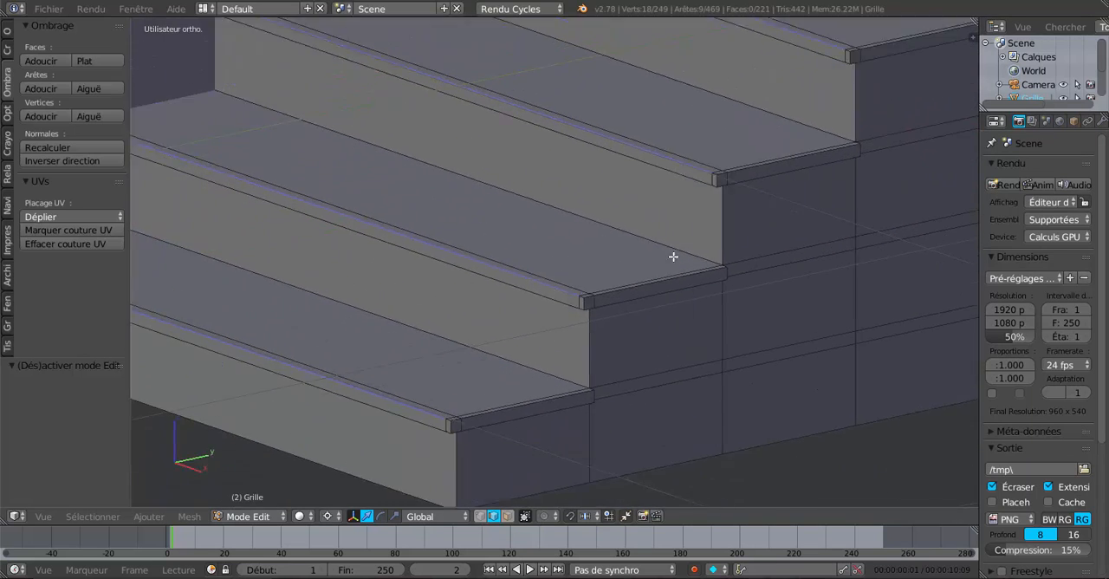
scroll(605, 363, "up", 3)
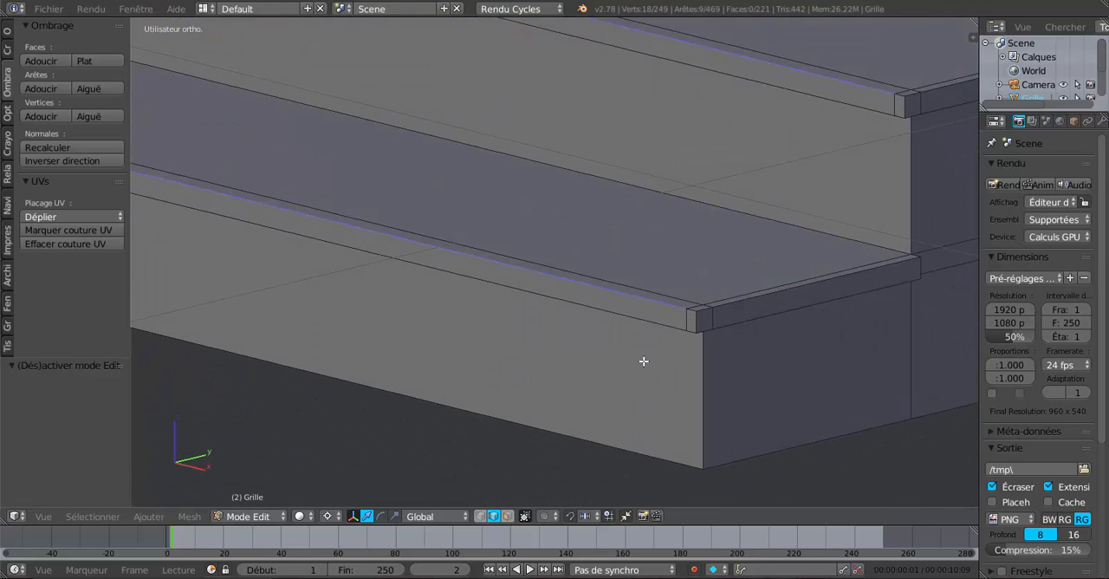
right_click(749, 330, "shift")
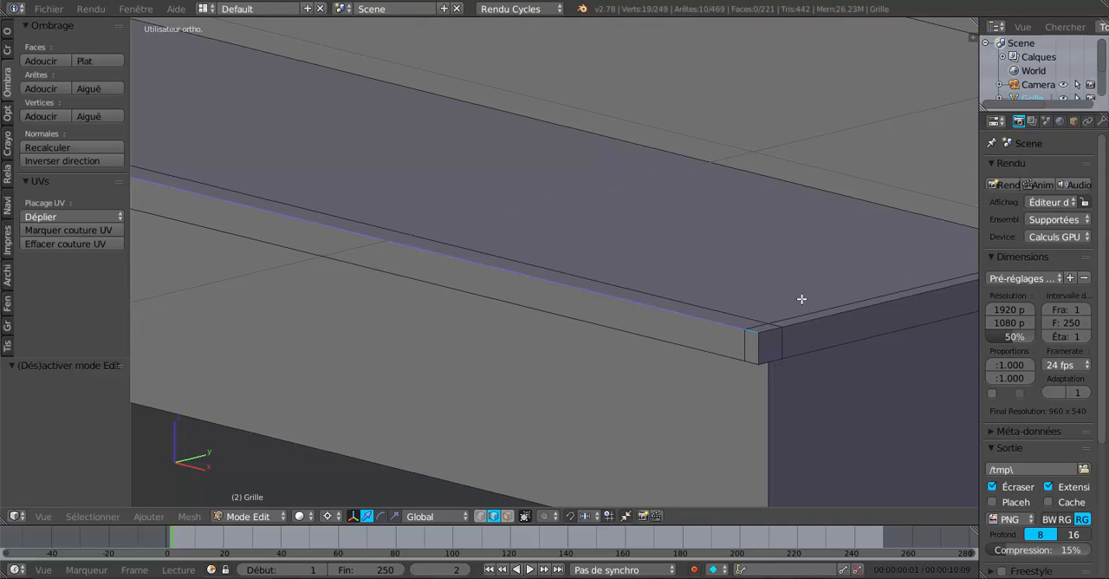
middle_click_drag(801, 300, 589, 457, "shift")
right_click(840, 181, "shift")
middle_click_drag(795, 289, 482, 572, "shift")
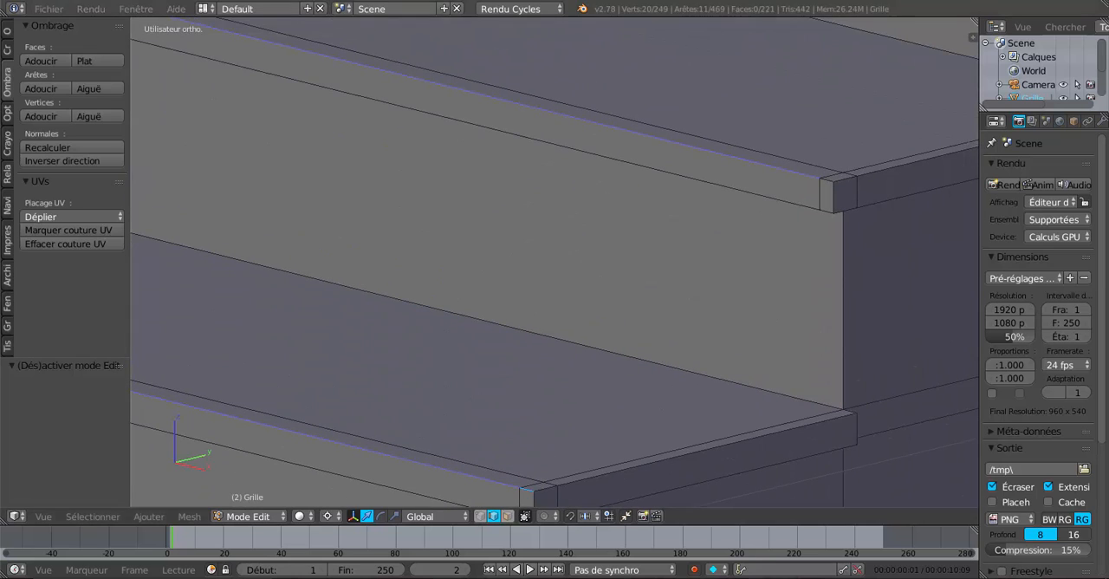
middle_click_drag(553, 397, 566, 306, "shift")
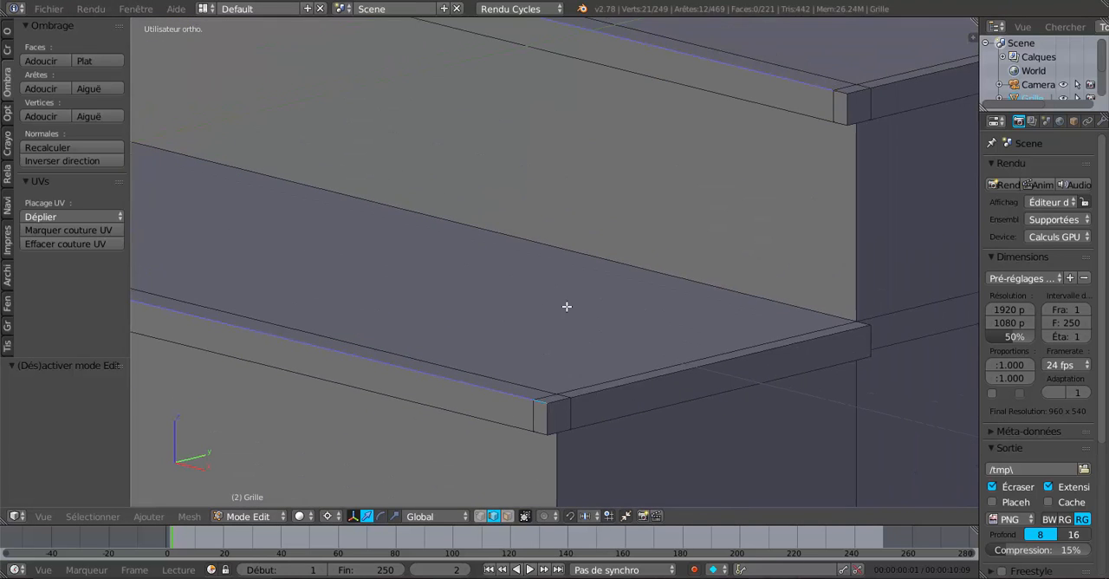
middle_click_drag(762, 171, 462, 450, "shift")
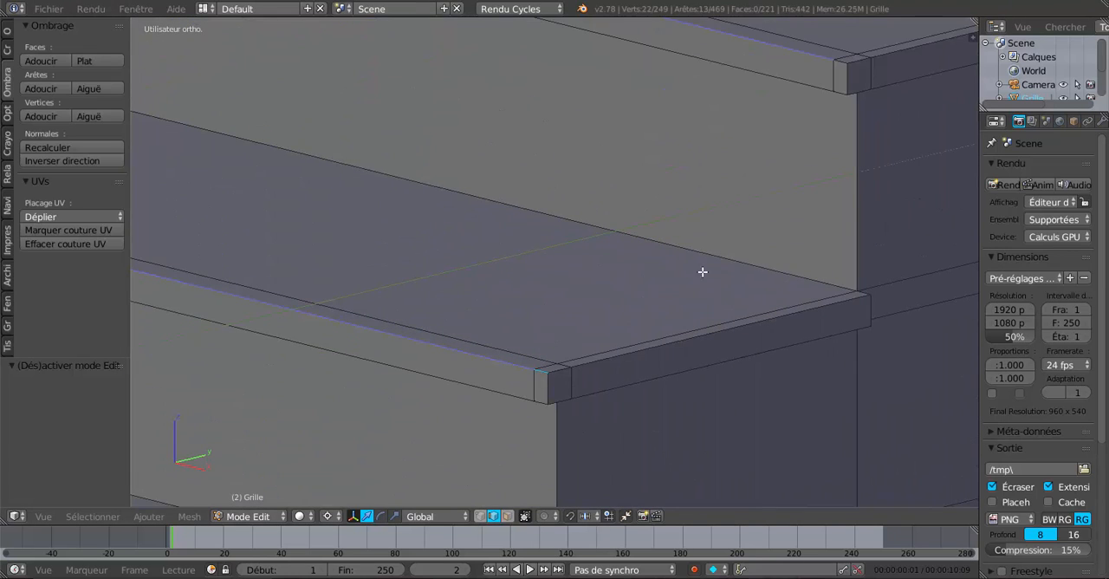
middle_click_drag(815, 127, 500, 443, "shift")
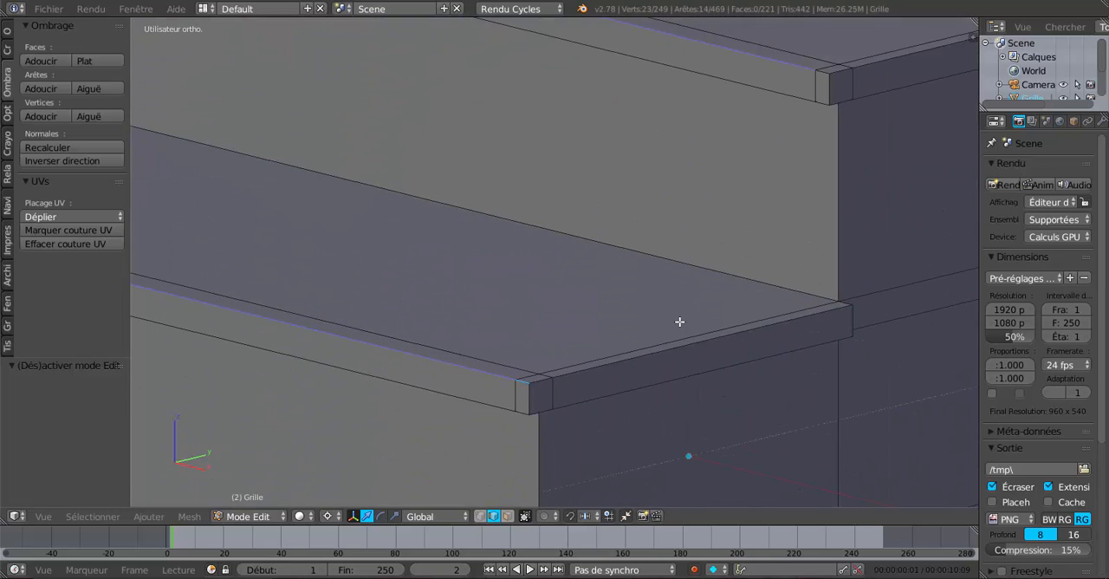
middle_click_drag(681, 322, 575, 451, "shift")
right_click(713, 211, "shift")
middle_click_drag(713, 243, 410, 520, "shift")
middle_click_drag(600, 21, 538, 56, "shift")
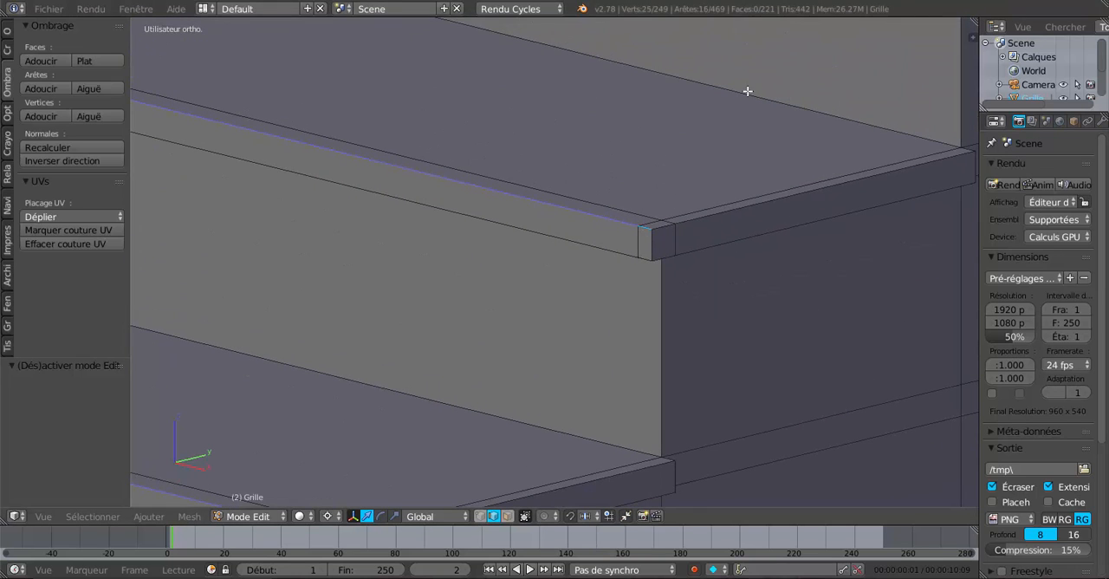
middle_click_drag(747, 91, 637, 241, "shift")
middle_click_drag(768, 120, 710, 188, "shift")
right_click(737, 151, "shift")
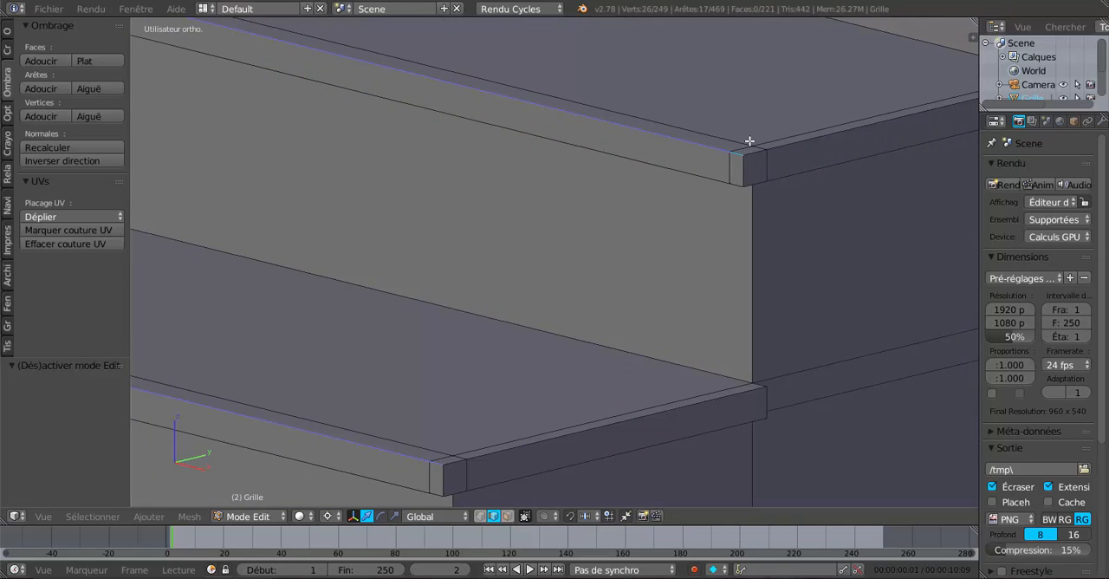
middle_click_drag(749, 141, 659, 217, "shift")
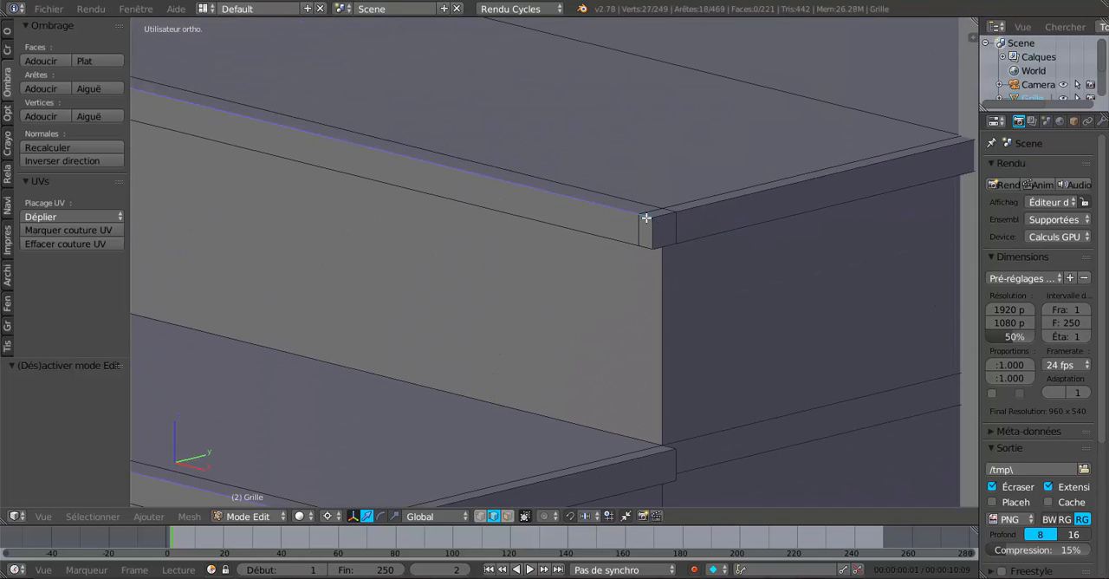
Step: Inspect the selected nosing edges from the landing back down to the outer corners of the lowest steps
scroll(646, 218, "down", 5)
middle_click_drag(531, 317, 683, 151, "shift")
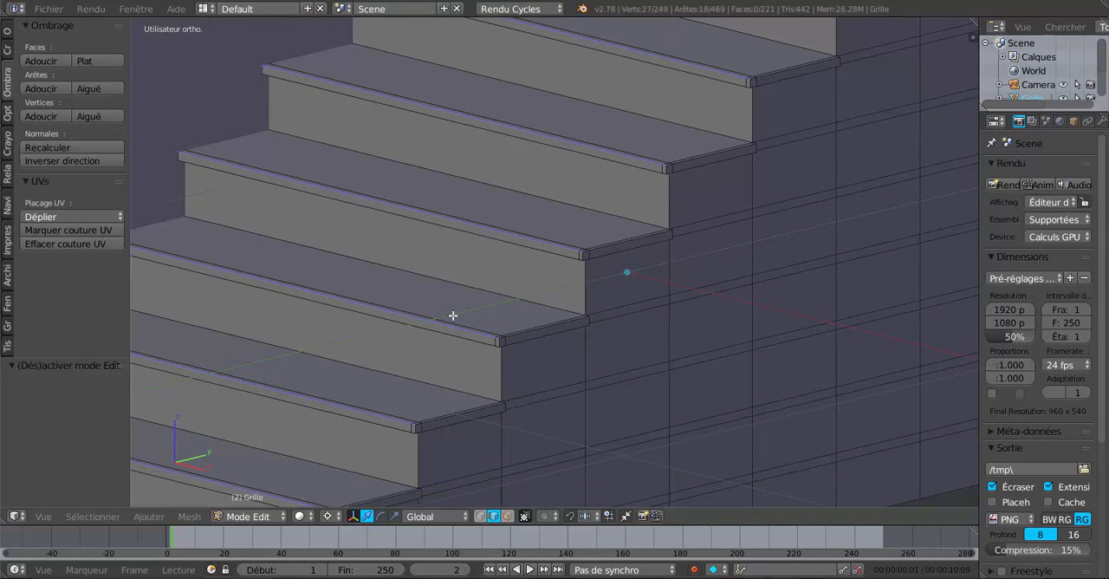
middle_click_drag(496, 324, 633, 209, "shift")
scroll(634, 211, "up", 2)
middle_click_drag(597, 331, 621, 272, "shift")
scroll(596, 297, "up", 2)
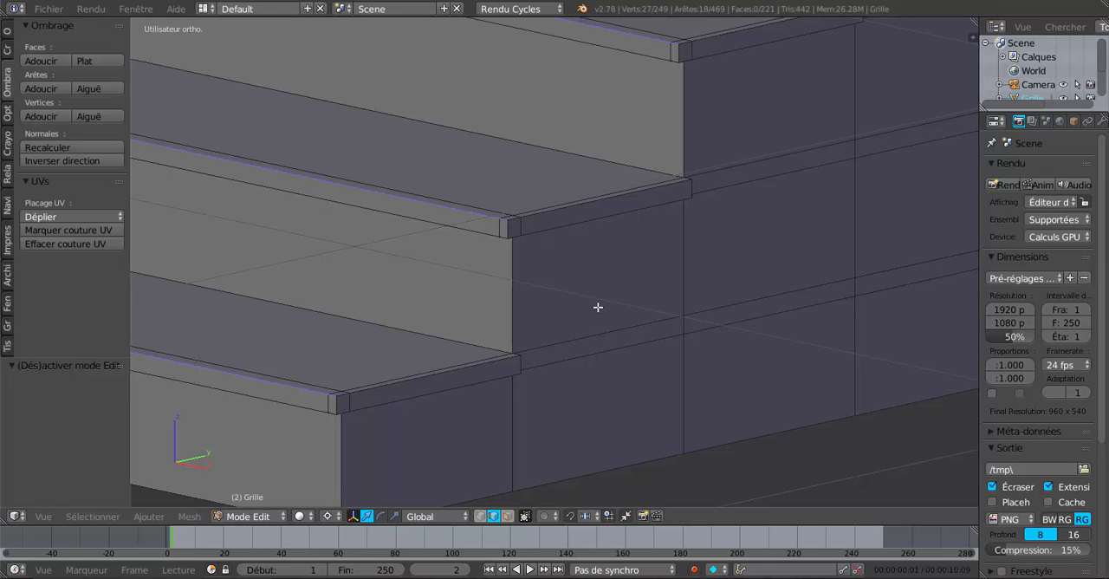
Step: Bevel the selected nosing edges of the lower flight with 5 segments and an offset of about 0.0063, and leave mesh editing
middle_click_drag(609, 299, 673, 260, "shift")
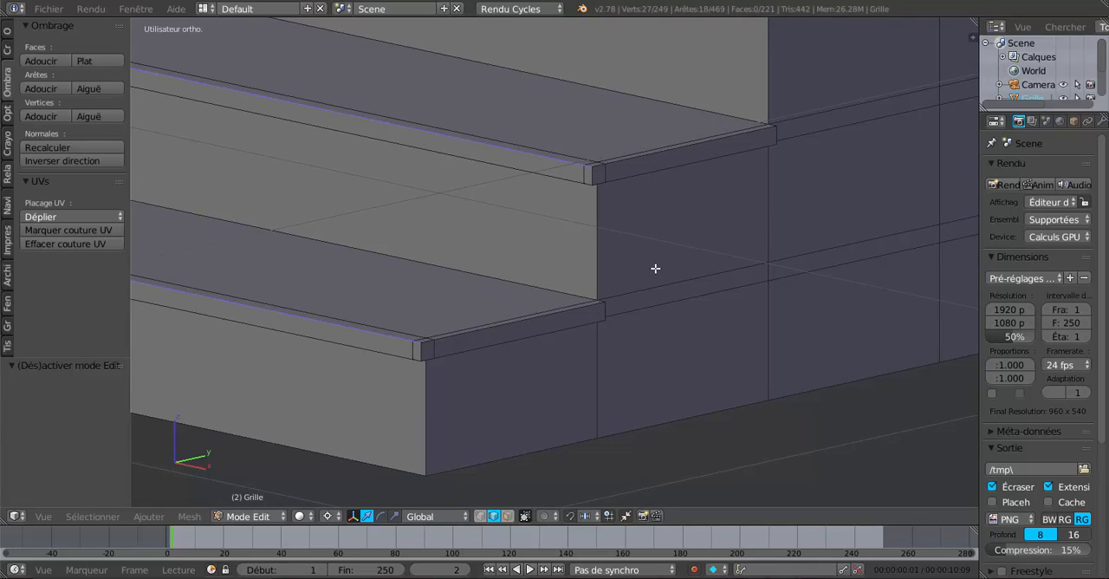
key("ctrl+b")
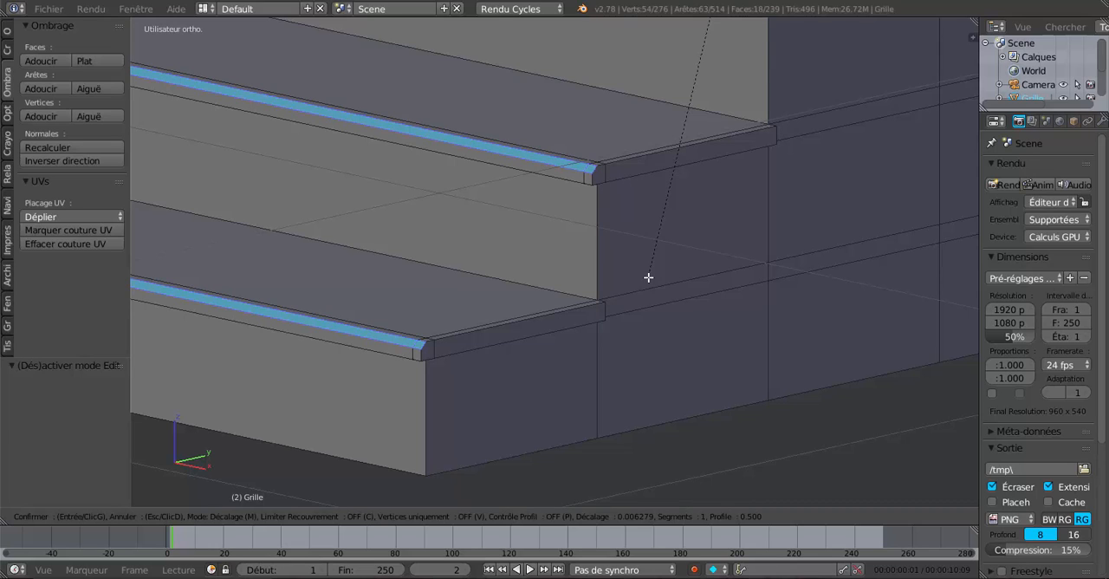
scroll(649, 278, "up", 4)
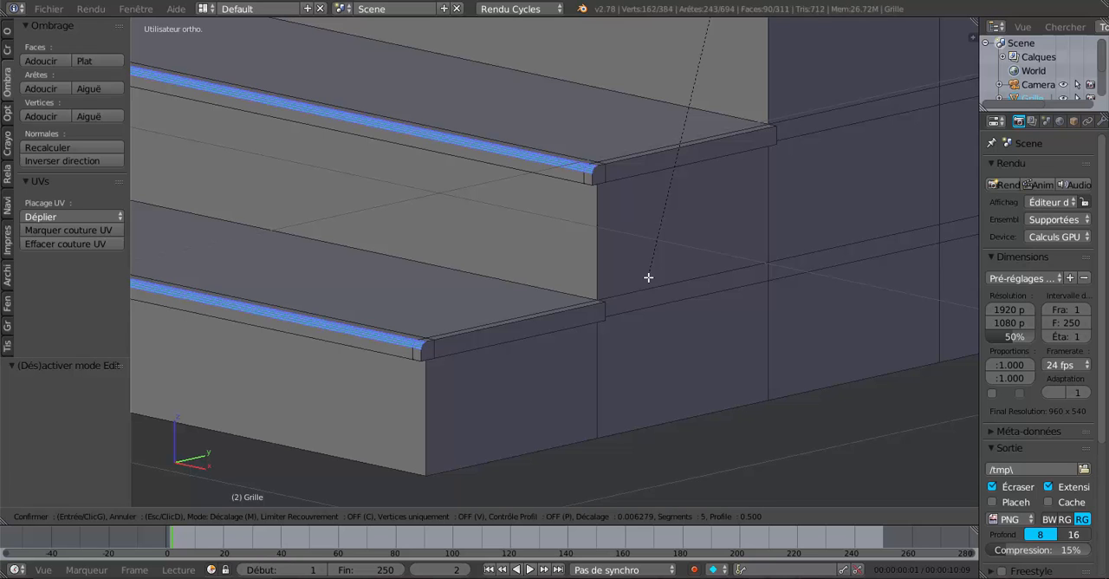
left_click(649, 278)
key("Tab")
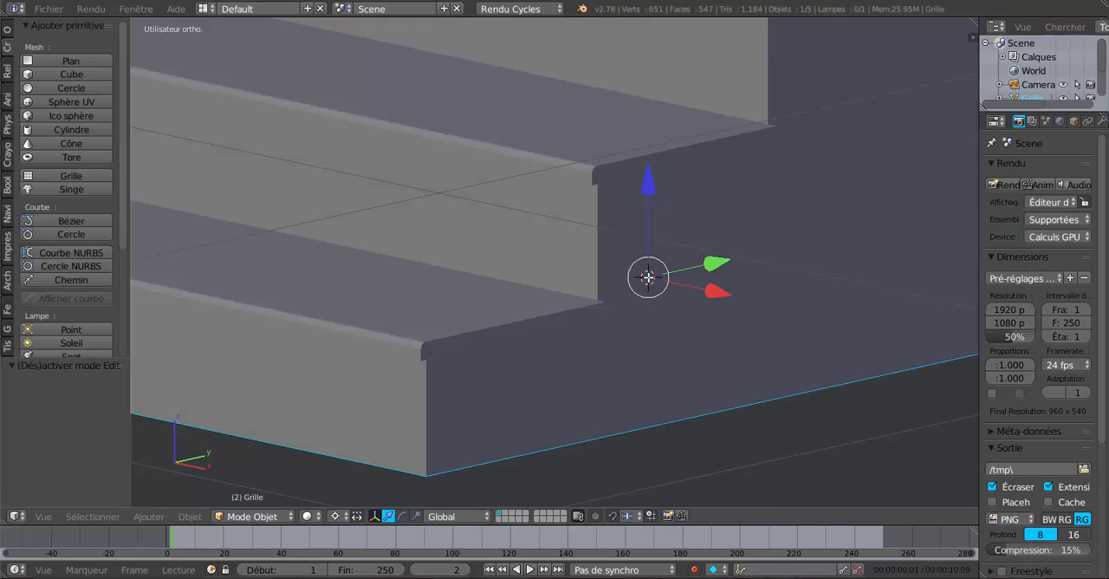
Step: Inspect the rounded nosings of the lowest steps from the outer side of the flight
middle_click_drag(593, 302, 592, 301)
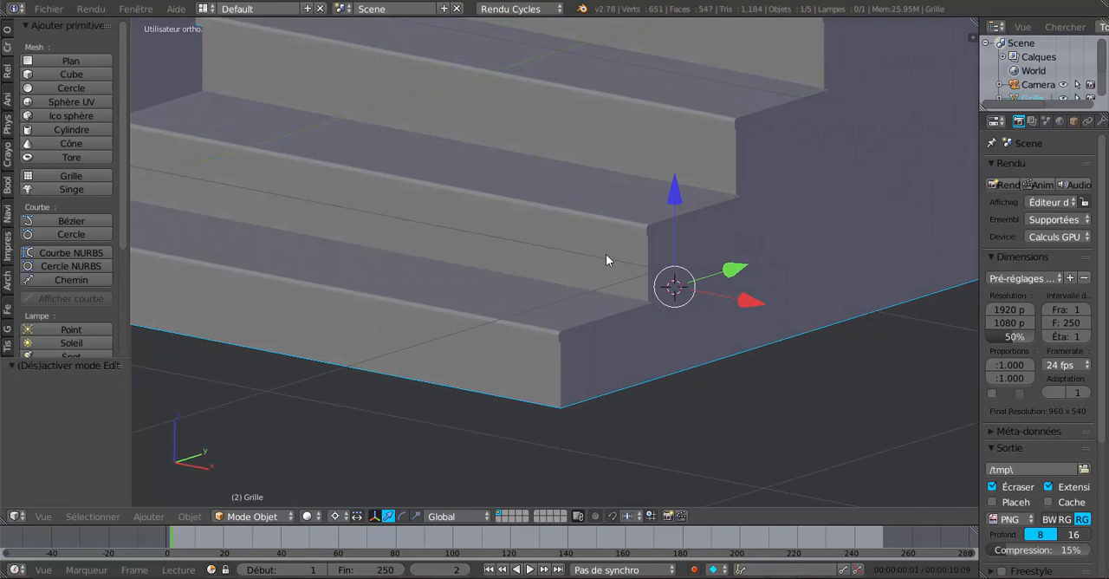
middle_click_drag(606, 253, 578, 270)
scroll(545, 265, "up", 2)
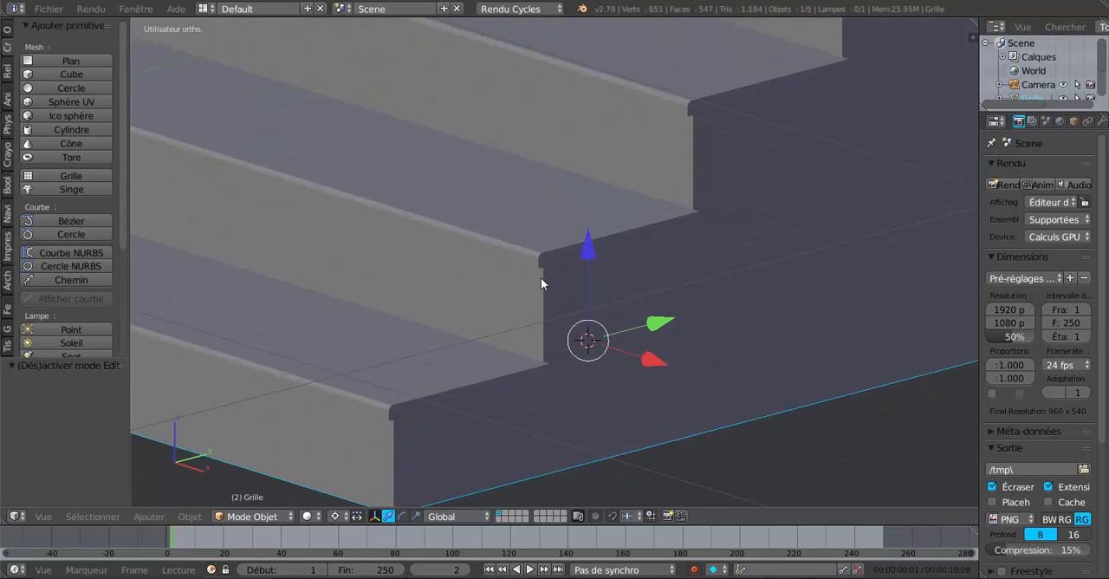
scroll(541, 278, "down", 2)
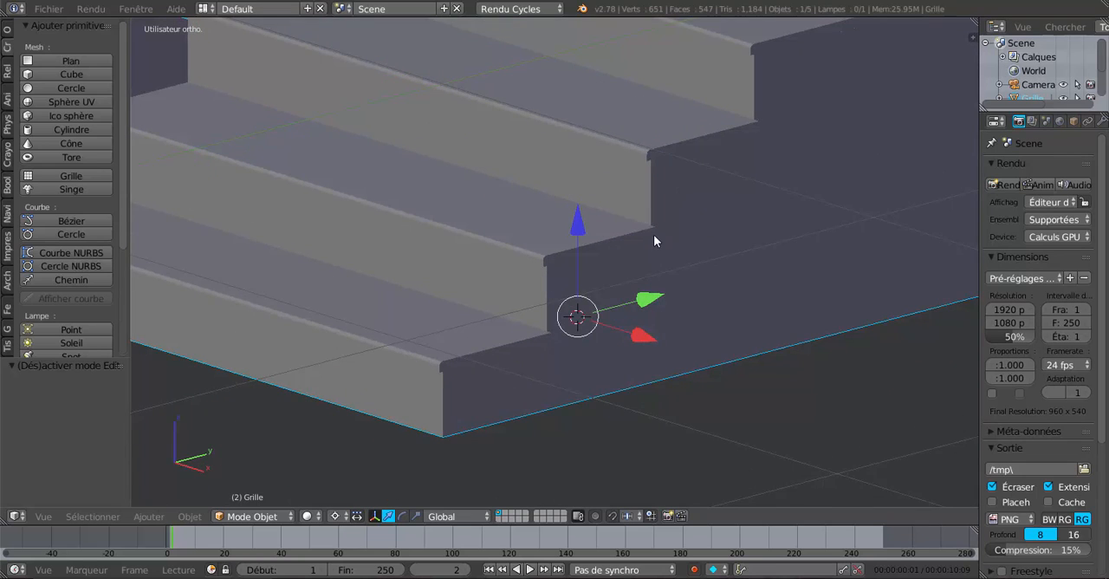
scroll(654, 234, "down", 3)
scroll(587, 318, "up", 1)
scroll(578, 309, "up", 1)
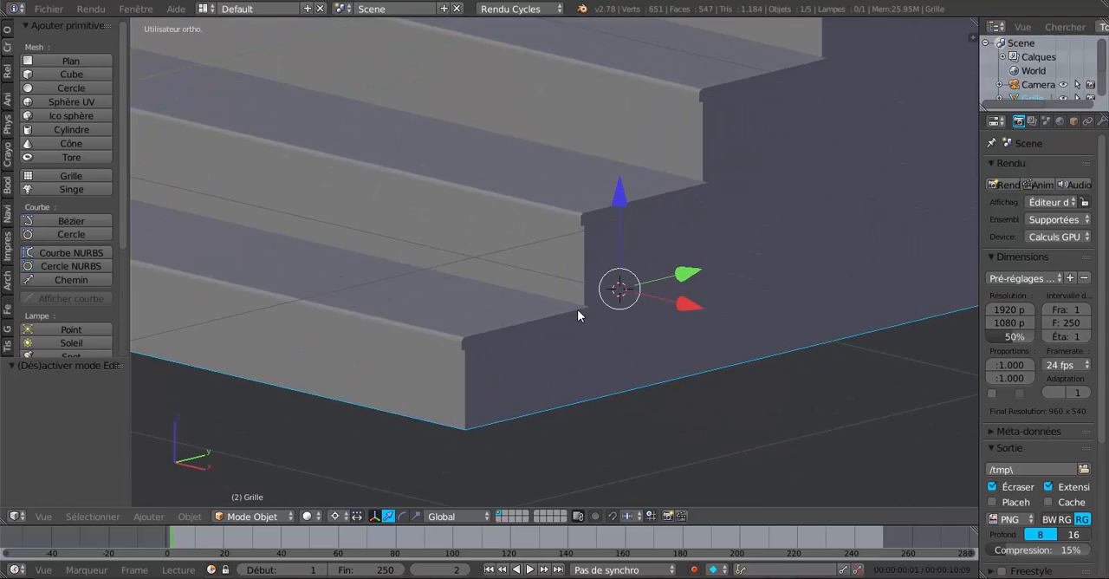
Step: Resume mesh editing with vertex selection, clear the selection, and select the lowest step's rounded outer profile and upper side edge vertices
key("Tab")
scroll(572, 343, "up", 2)
scroll(594, 307, "up", 4)
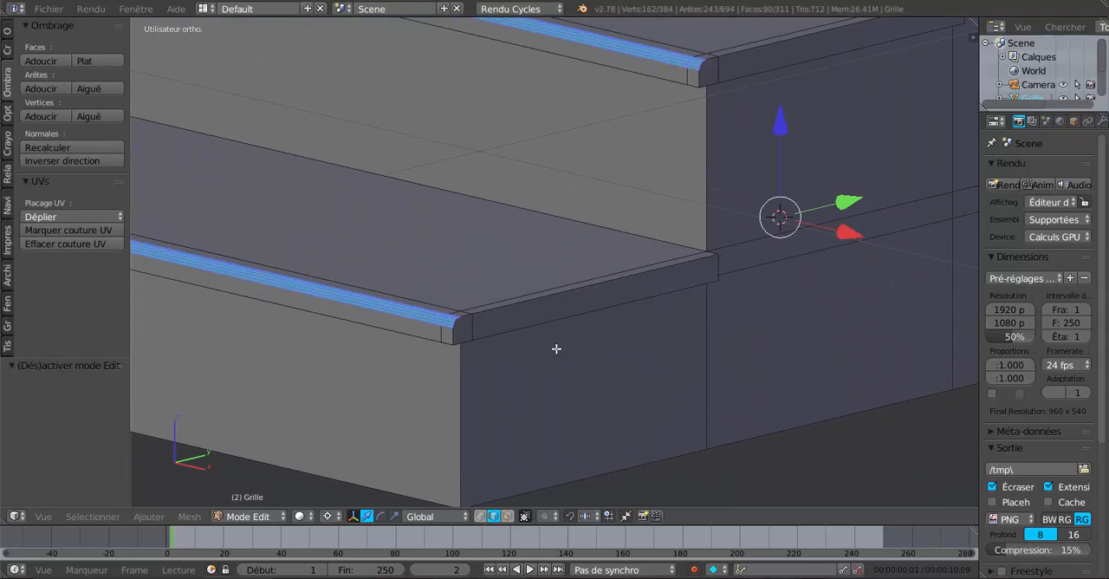
left_click(480, 517)
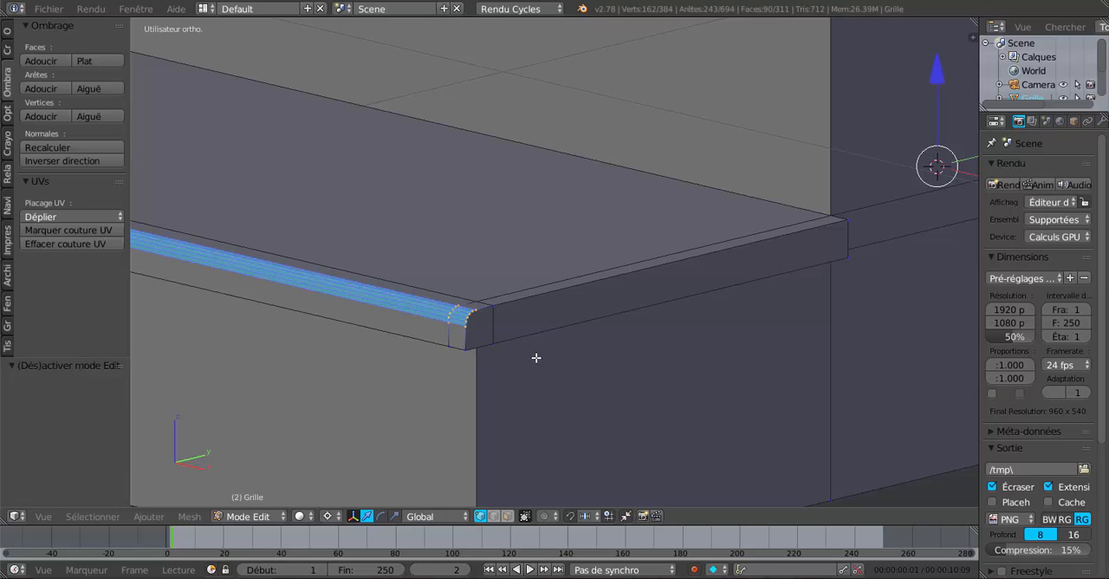
key("a")
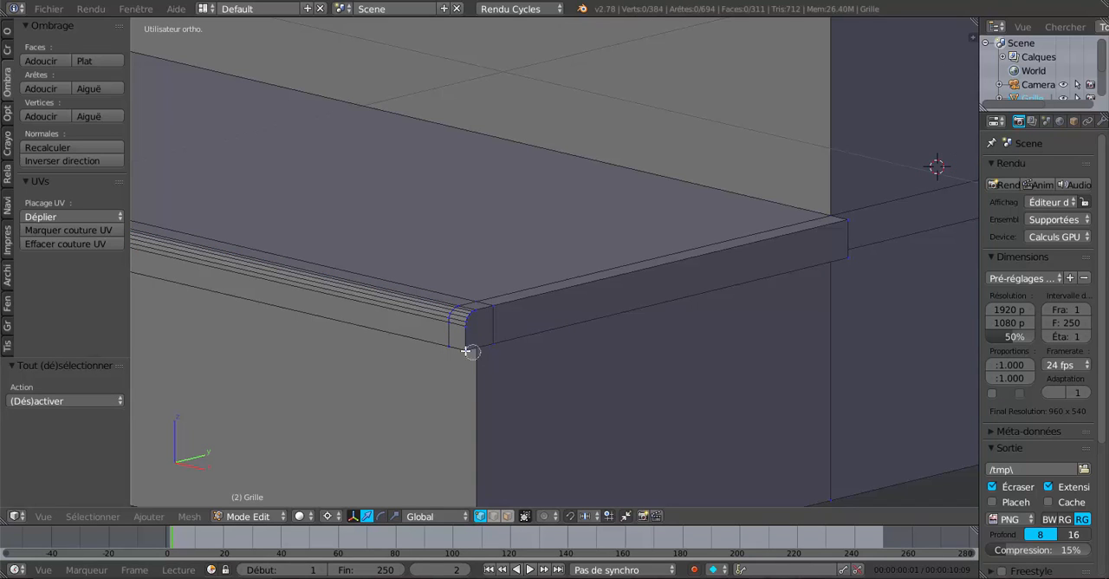
left_click_drag(466, 350, 494, 305)
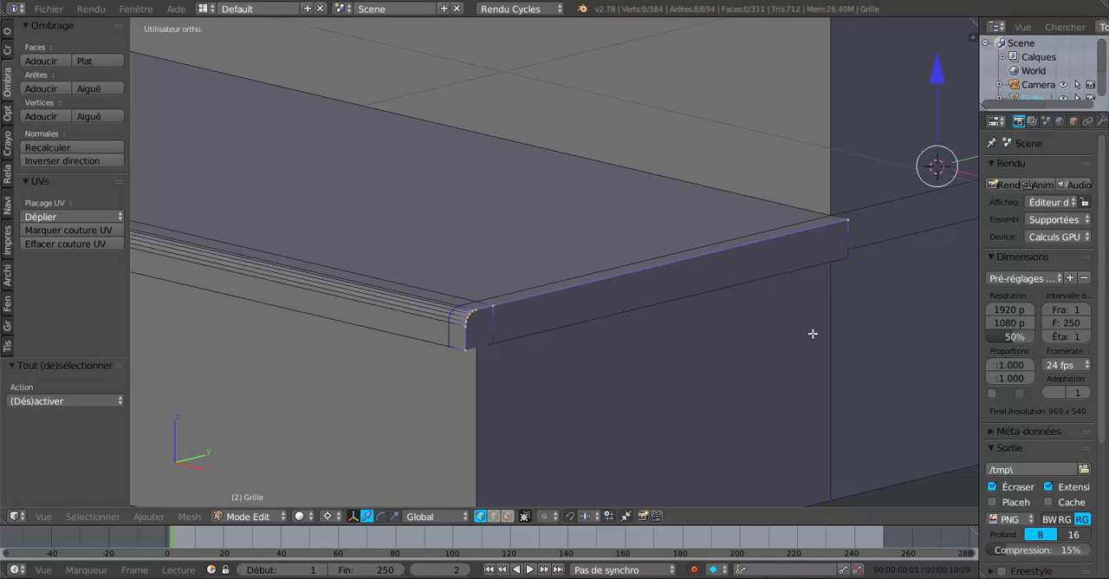
Step: Add the second step's rounded outer profile and upper side edge vertices to the selection
scroll(814, 334, "down", 2)
middle_click_drag(879, 161, 655, 420, "shift")
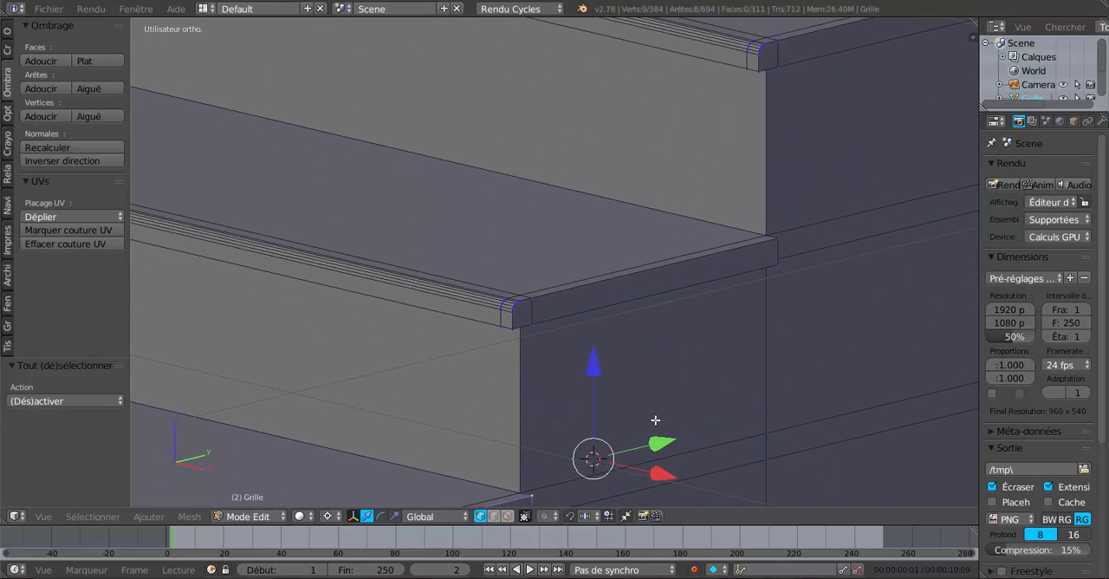
scroll(610, 402, "up", 3)
left_click(568, 401)
key("c")
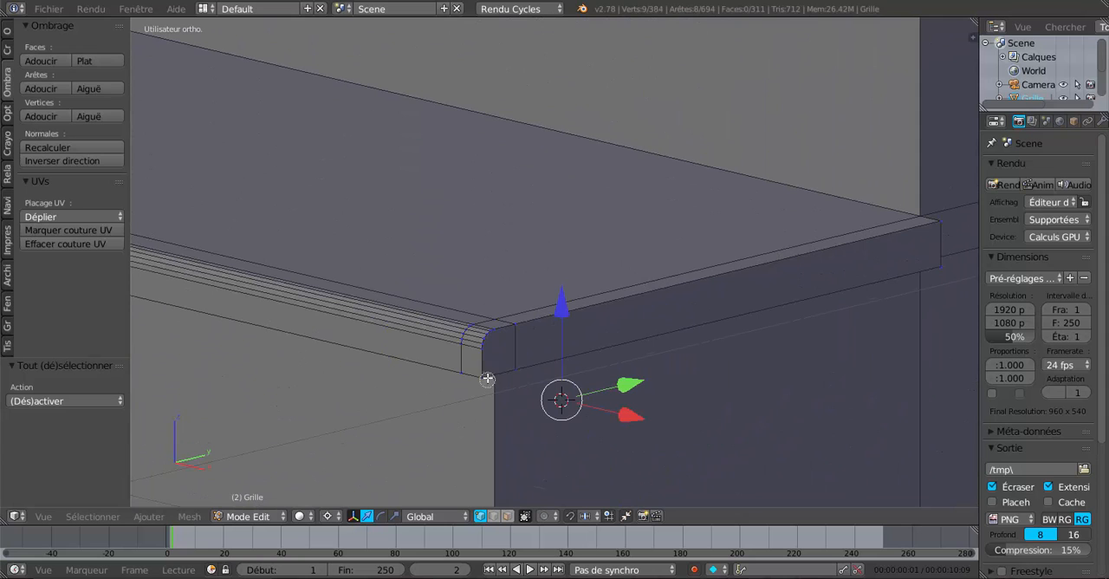
mouse_move(486, 381)
left_mouse_down()
mouse_move(523, 321)
mouse_move(560, 312)
left_mouse_up()
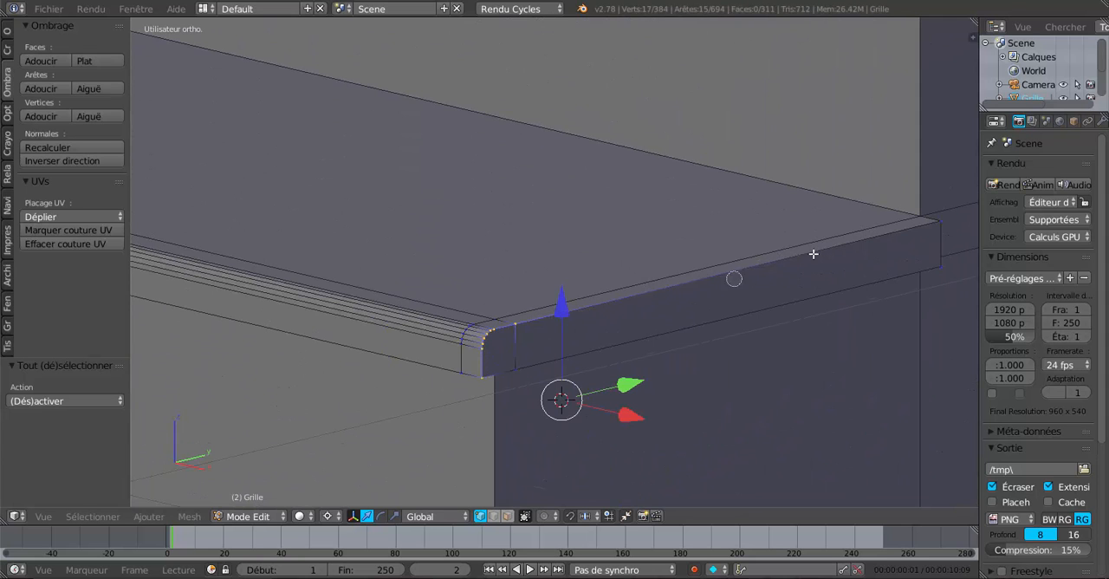
left_click(936, 224)
right_click(936, 224)
Step: Add the third step's rounded outer profile and upper side edge vertices, through to the rear corner, to the selection
middle_click_drag(916, 136, 732, 328, "shift")
middle_click_drag(772, 270, 706, 385, "shift")
middle_click_drag(706, 334, 626, 443, "shift")
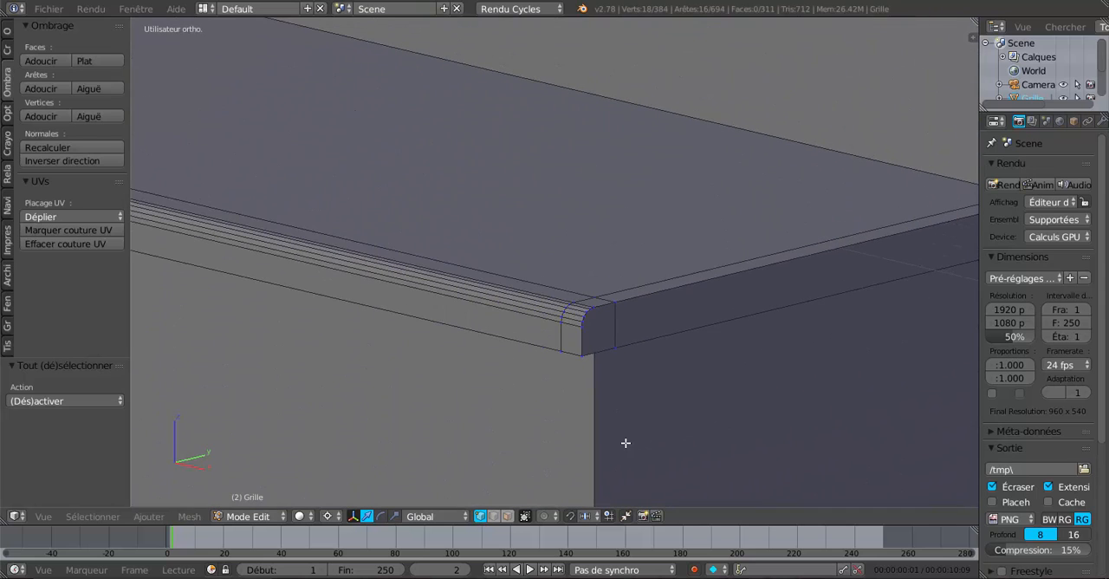
key("c")
mouse_move(587, 346)
left_mouse_down()
mouse_move(601, 312)
mouse_move(700, 292)
left_mouse_up()
right_click(728, 290)
middle_click_drag(969, 218, 742, 331, "shift")
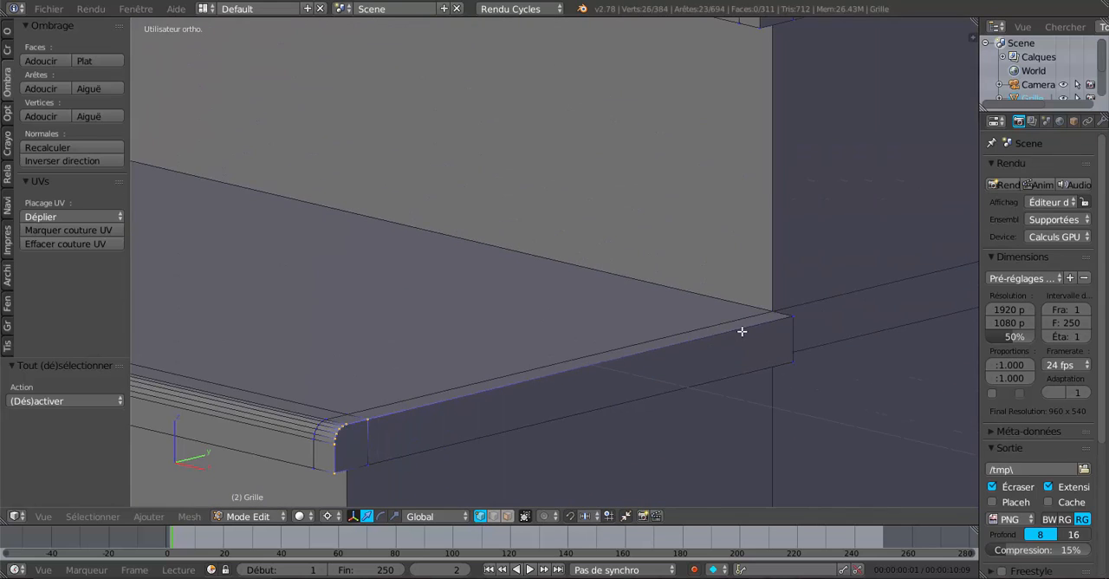
right_click(792, 319, "shift")
Step: Add the fourth step's outer profile and upper side edge vertices to the selection, leaving out the stray vertex on the tread
middle_click_drag(837, 189, 658, 25)
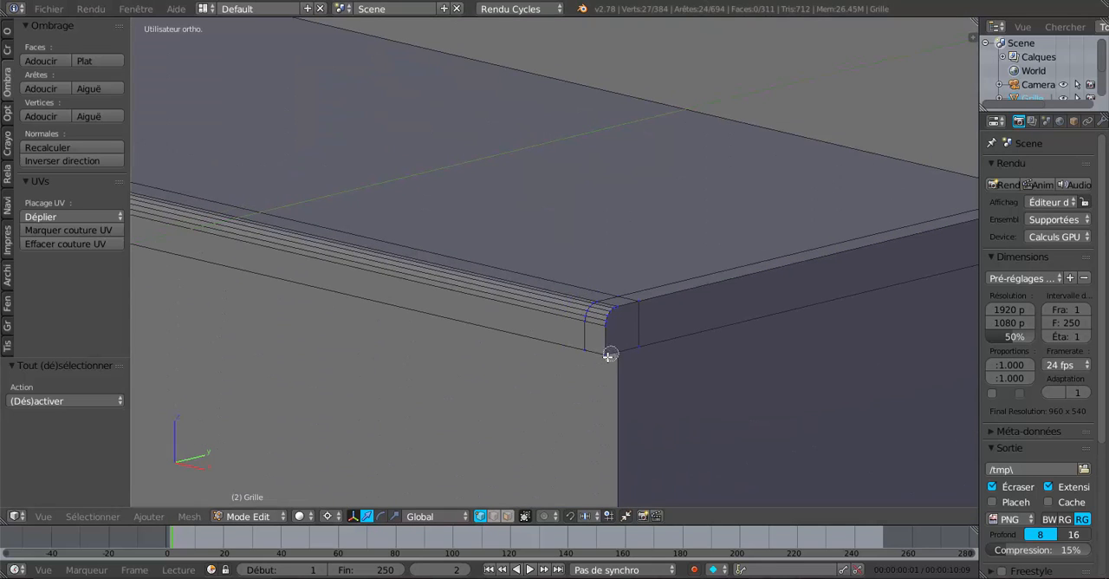
mouse_move(605, 353)
left_mouse_down()
mouse_move(619, 303)
mouse_move(646, 300)
left_mouse_up()
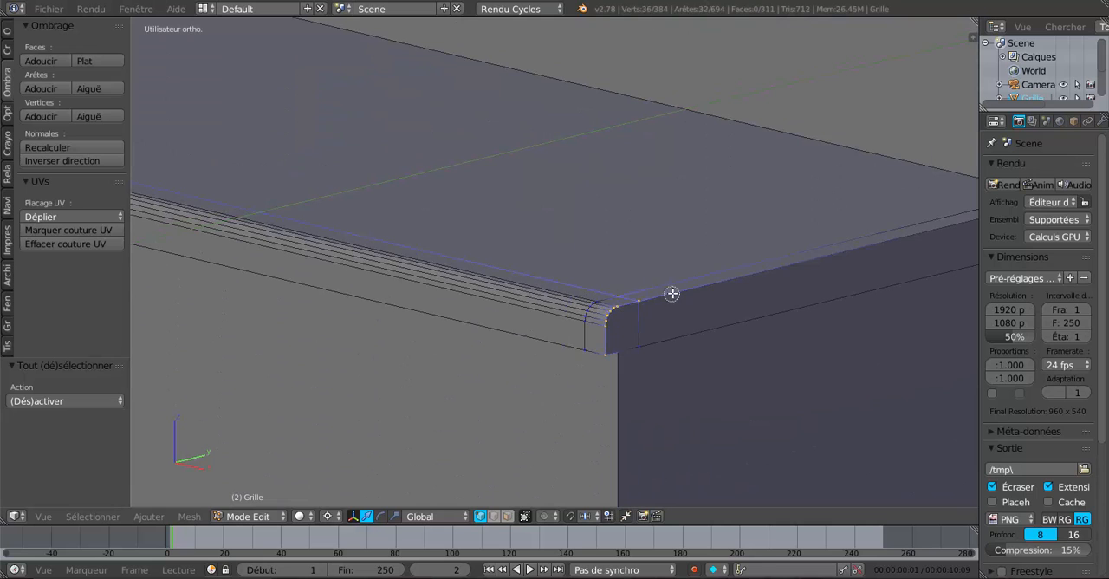
middle_click(617, 291)
right_click(685, 235)
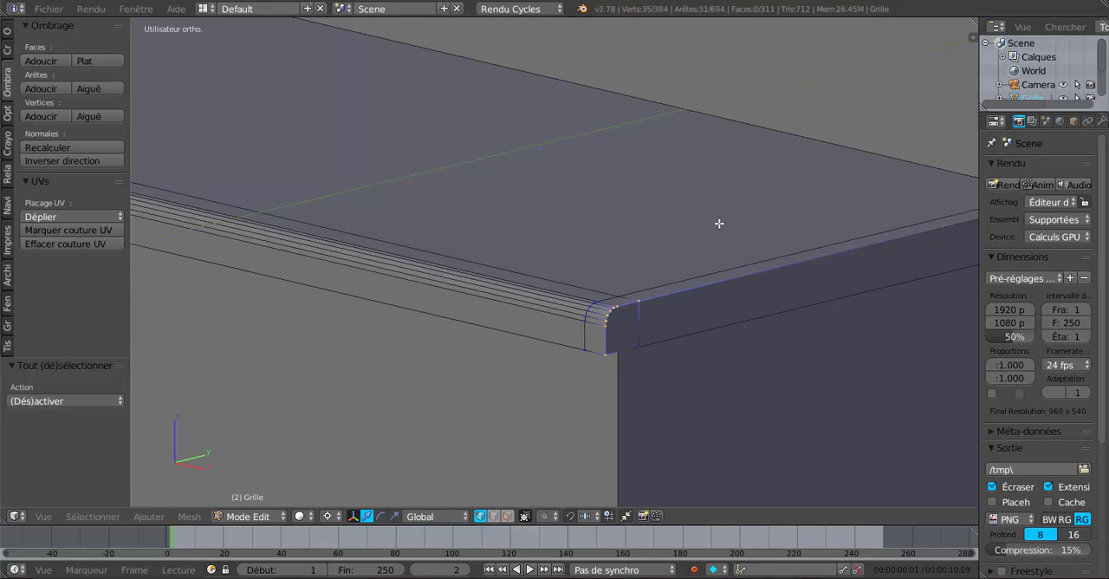
middle_click_drag(800, 189, 529, 251, "shift")
right_click(792, 260, "shift")
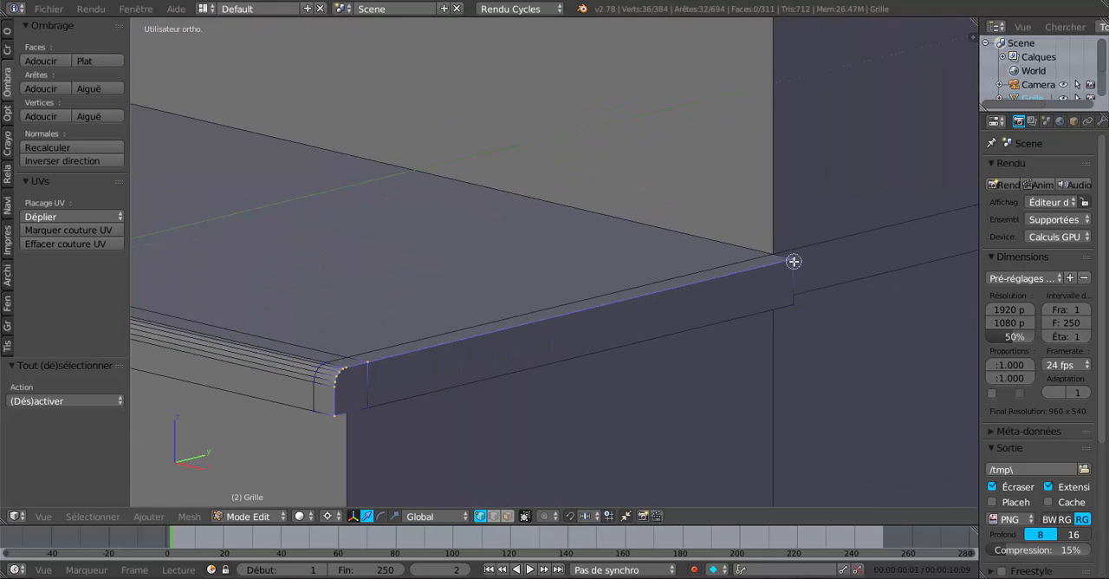
Step: Add the fifth step's rounded outer profile and upper side edge vertices to the selection
scroll(822, 250, "down", 4)
middle_click_drag(831, 162, 703, 307, "shift")
scroll(612, 274, "up", 3)
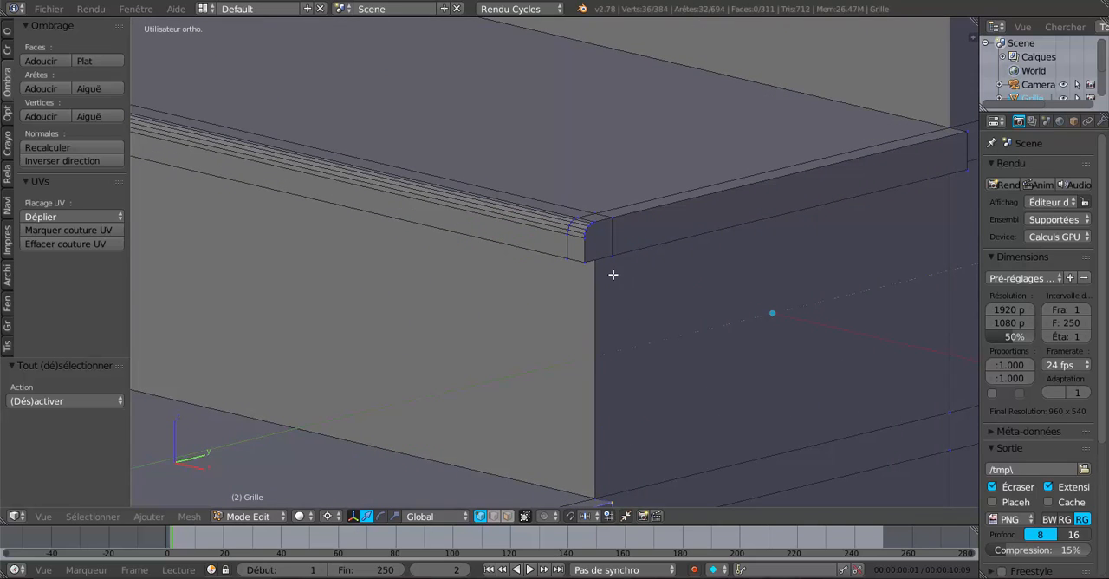
key("c")
mouse_move(592, 260)
left_mouse_down()
mouse_move(587, 238)
mouse_move(624, 221)
left_mouse_up()
key("Escape")
right_click(966, 132, "shift")
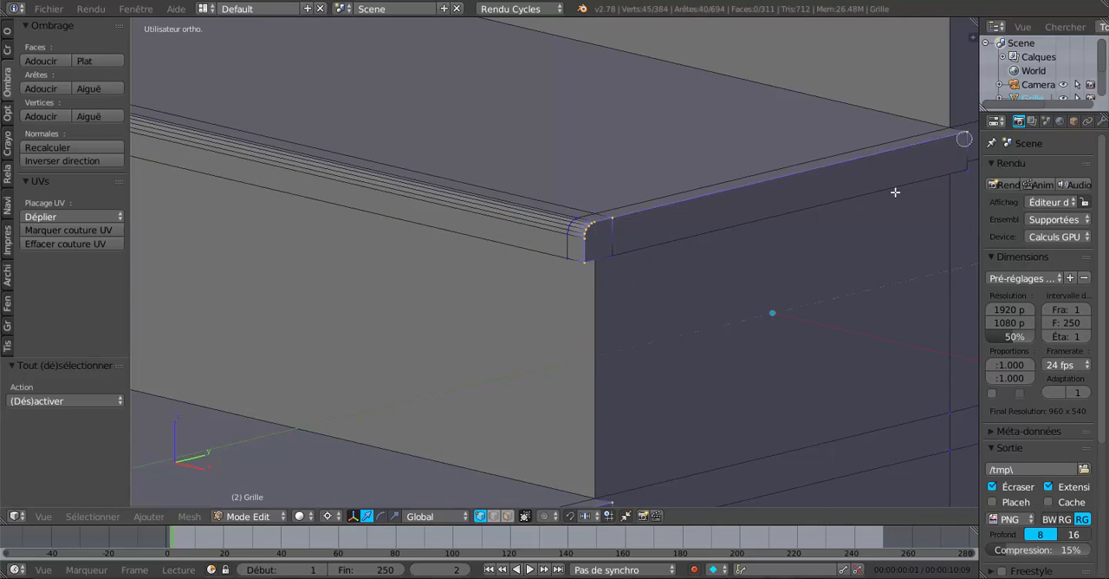
Step: Add the sixth step's rounded outer profile and upper side edge vertices to the selection
middle_click_drag(851, 176, 538, 488, "shift")
middle_click_drag(632, 374, 574, 473, "shift")
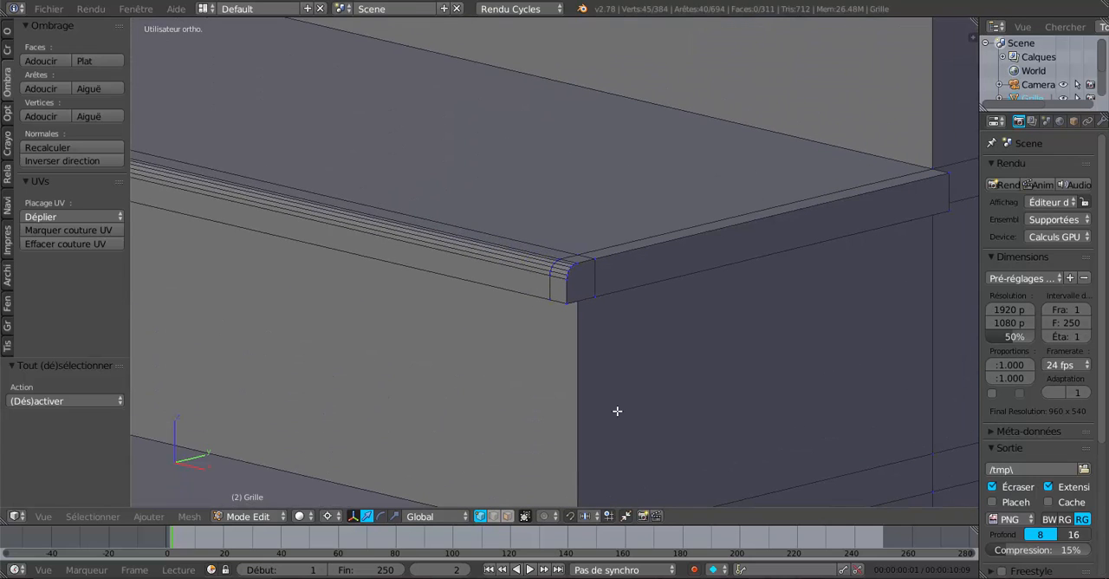
key("c")
mouse_move(569, 304)
left_mouse_down()
mouse_move(569, 279)
mouse_move(618, 258)
left_mouse_up()
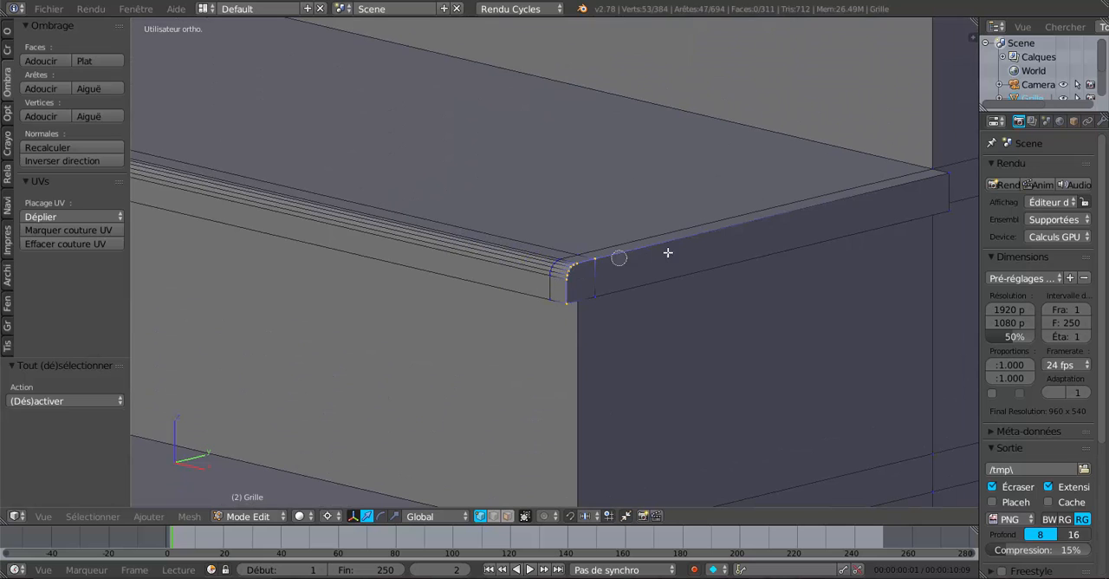
left_click(948, 179)
right_click(908, 217)
Step: Add the seventh step's rounded outer profile and upper side edge vertices to the selection
scroll(824, 285, "down", 2)
middle_click_drag(847, 115, 664, 406, "shift")
scroll(665, 406, "up", 3)
key("c")
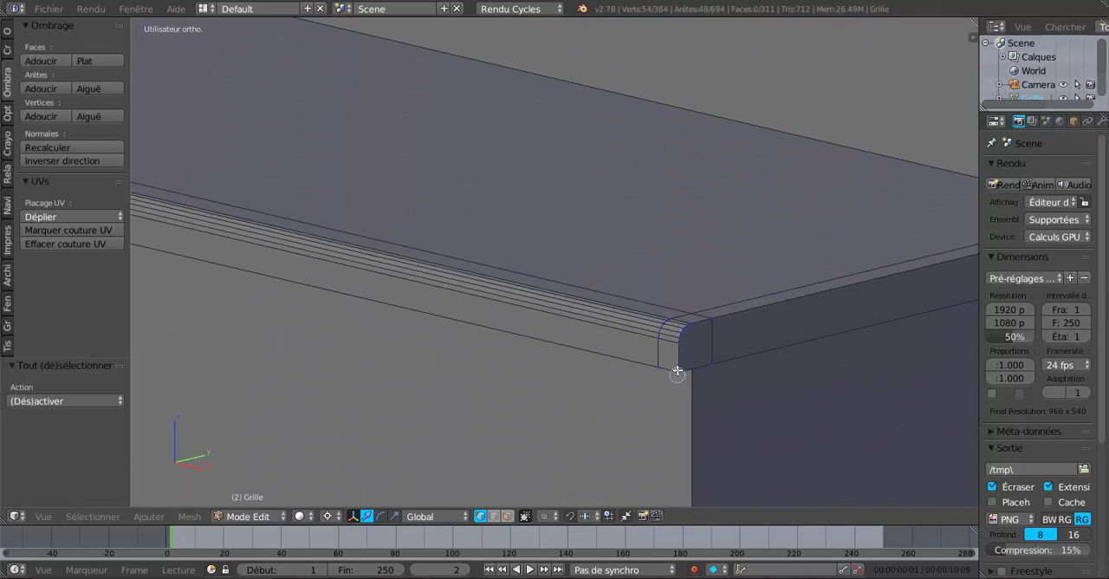
mouse_move(676, 369)
left_mouse_down()
mouse_move(673, 327)
mouse_move(726, 319)
left_mouse_up()
right_click(783, 330)
middle_click_drag(783, 330, 581, 368, "shift")
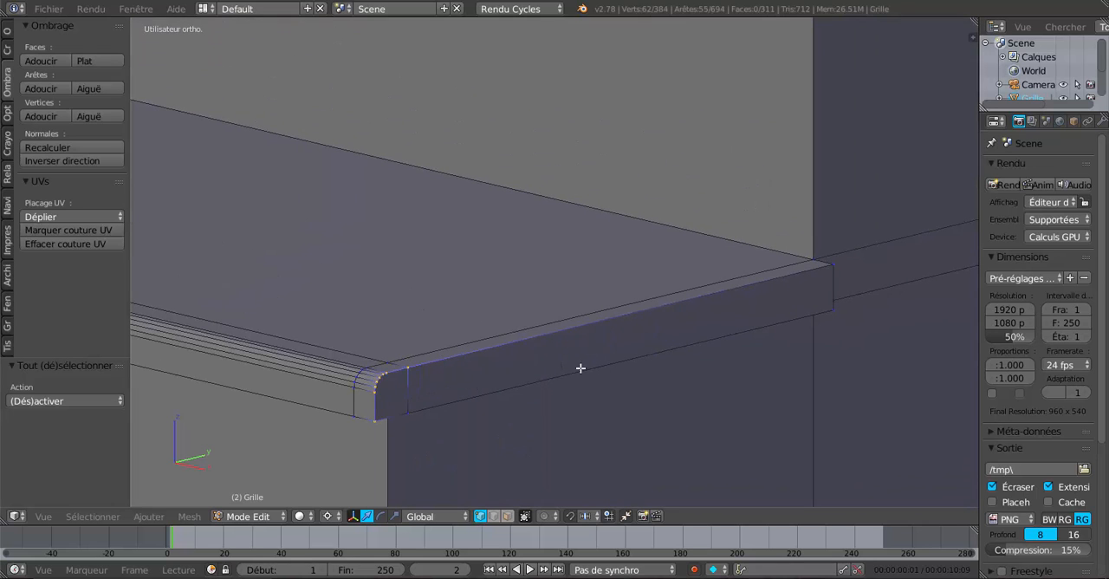
right_click(832, 264, "shift")
Step: Add the eighth step's rounded outer profile and upper side edge vertices to the selection
scroll(800, 169, "down", 4)
middle_click_drag(780, 191, 722, 361, "shift")
scroll(717, 361, "up", 3)
middle_click_drag(654, 350, 612, 349, "shift")
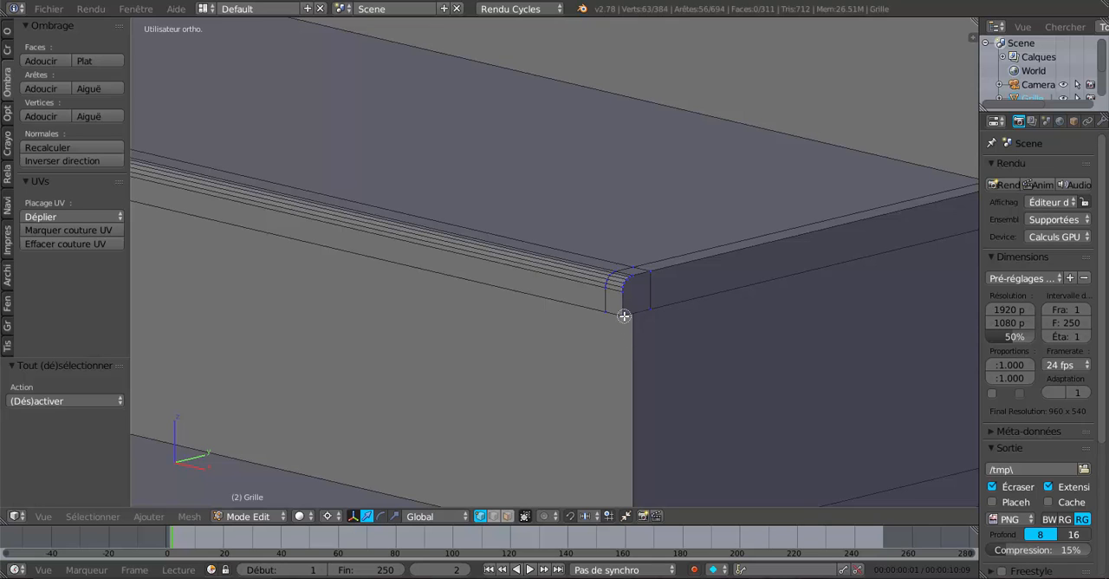
key("c")
left_click(627, 285)
left_click_drag(626, 284, 656, 265)
middle_click_drag(785, 307, 409, 395, "shift")
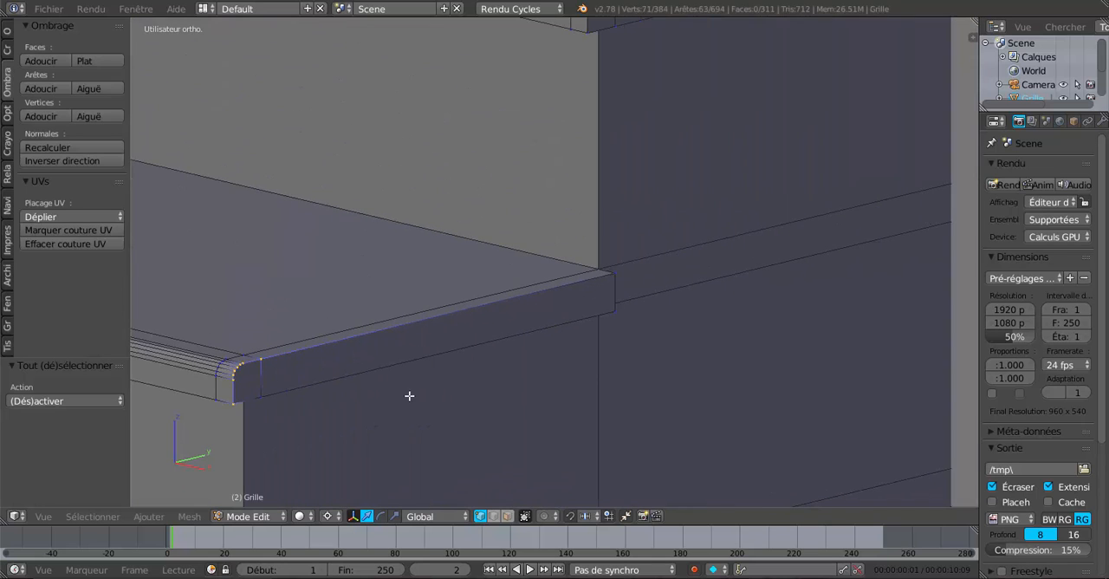
key("c")
left_click(616, 275)
right_click(663, 279)
Step: Add the landing's rounded outer profile and upper side edge vertices to the selection
scroll(669, 217, "down", 4)
middle_click_drag(669, 201, 638, 364, "shift")
scroll(631, 370, "up", 3)
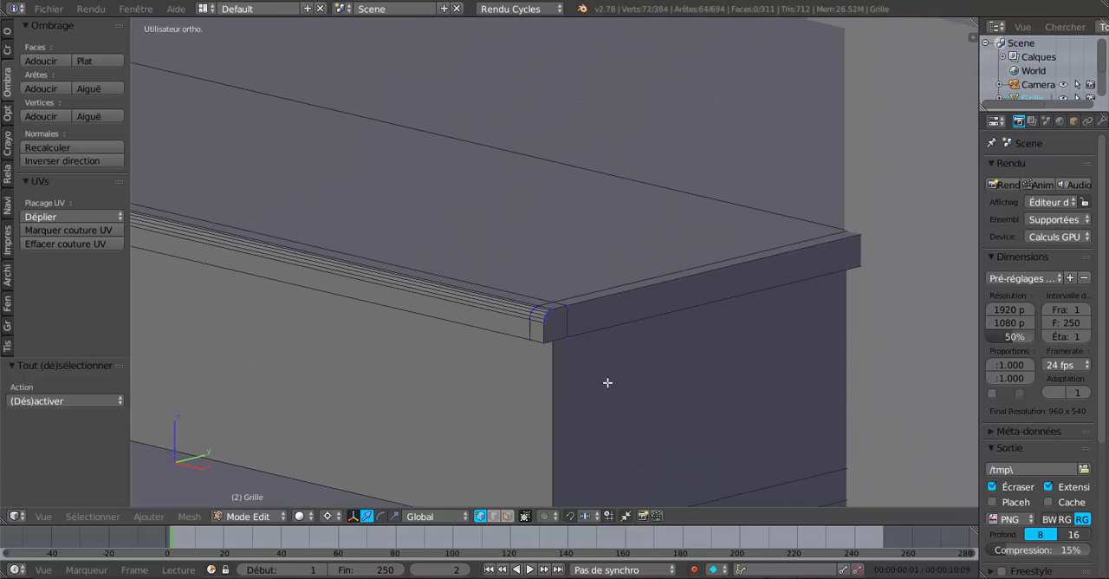
key("c")
mouse_move(540, 341)
left_mouse_down()
mouse_move(553, 316)
mouse_move(862, 238)
left_mouse_up()
Step: Check the selected outer side edges along the whole lower flight, from the landing down to the lowest steps
scroll(813, 309, "down", 3)
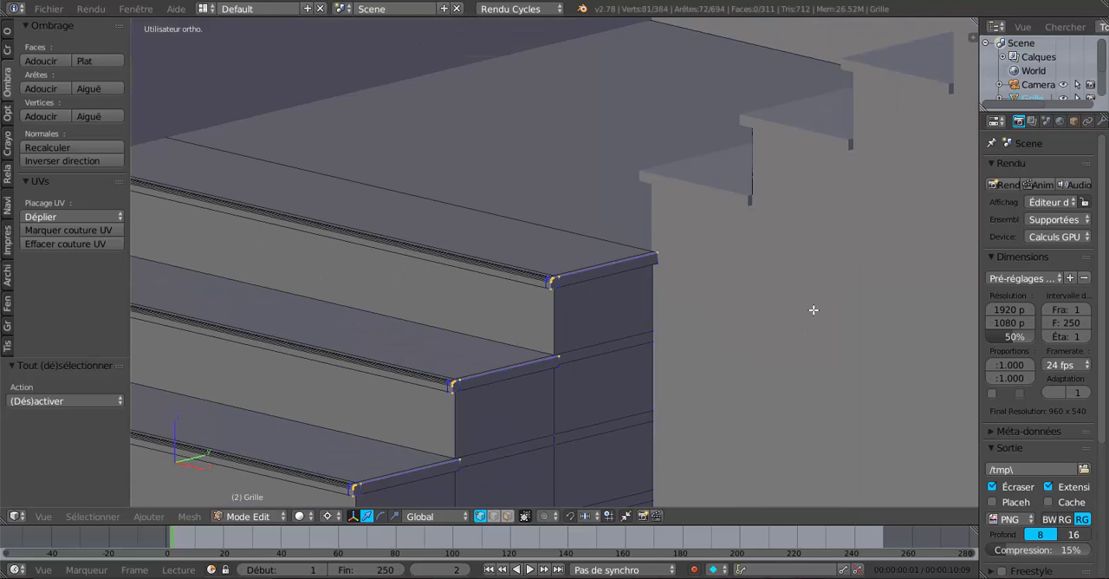
scroll(745, 355, "down", 4)
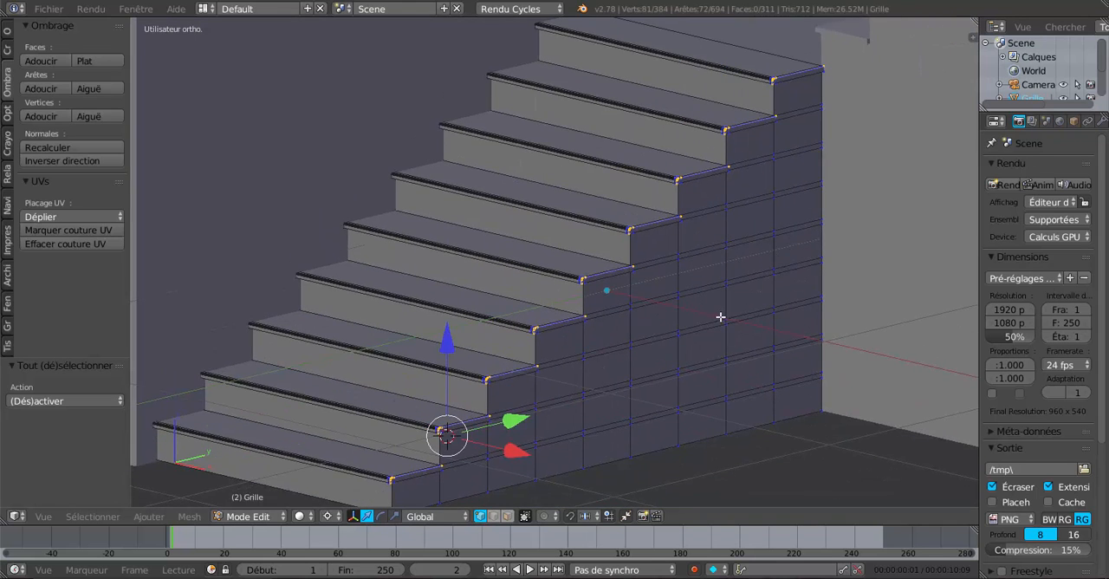
scroll(643, 391, "up", 4)
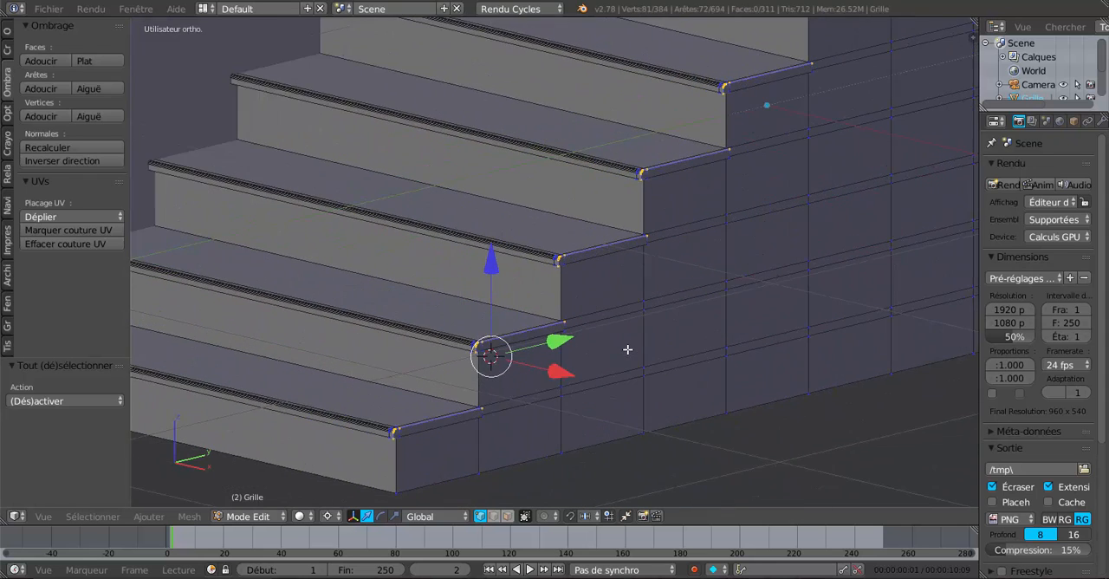
scroll(637, 371, "up", 4)
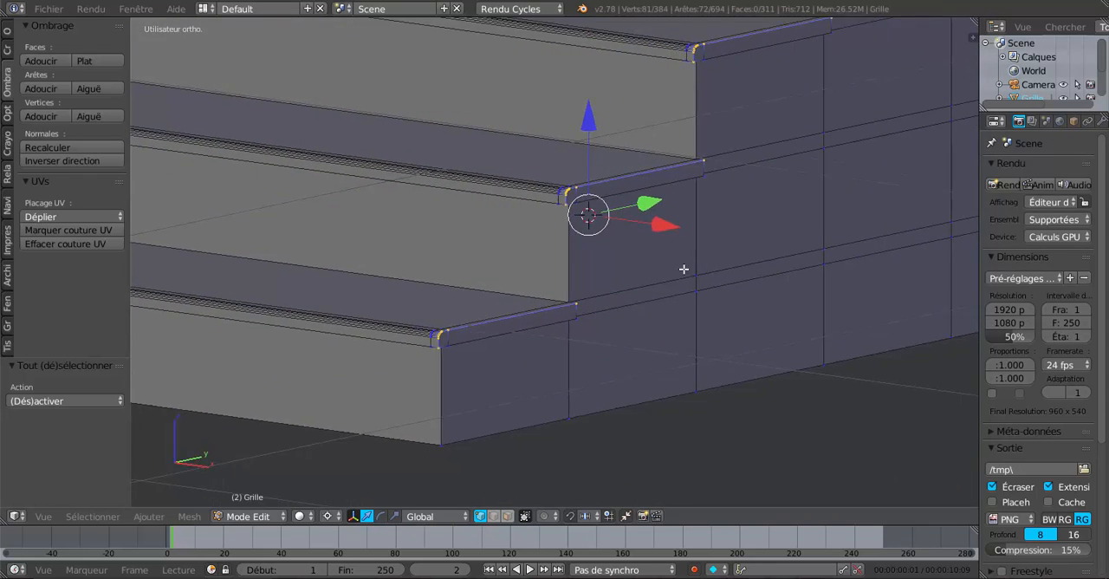
scroll(656, 351, "up", 4)
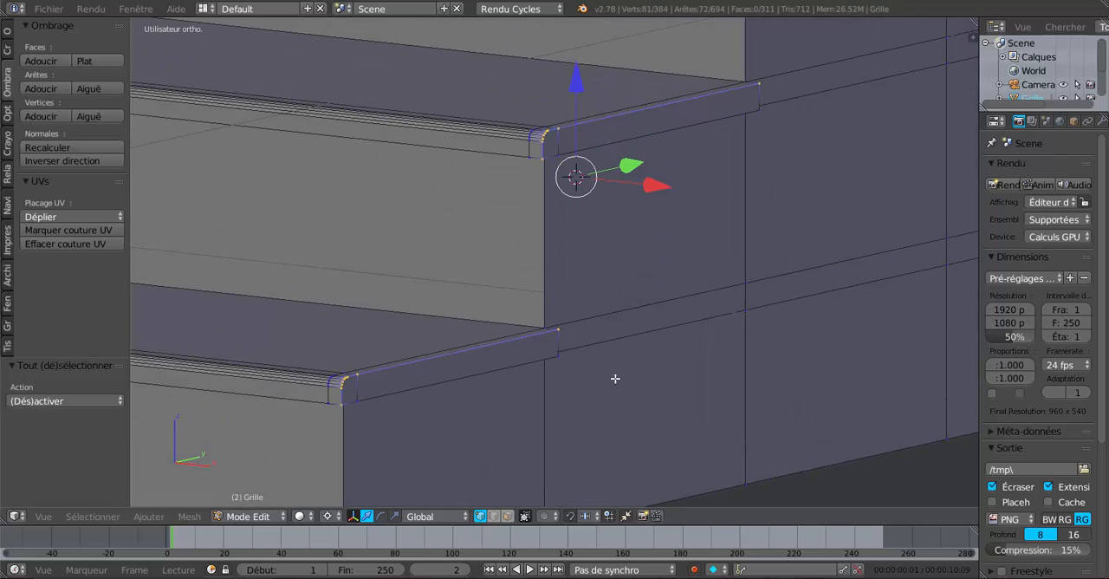
Step: Try beveling the lower flight's selected outer side edges with an offset of about 0.002 and 4 segments
scroll(607, 386, "up", 4)
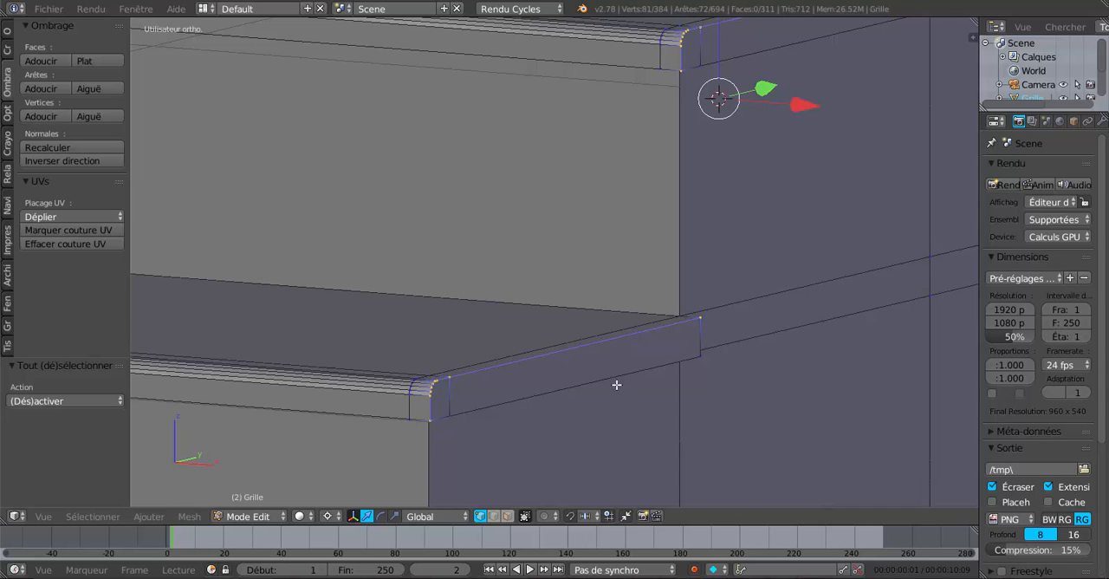
scroll(621, 372, "up", 2)
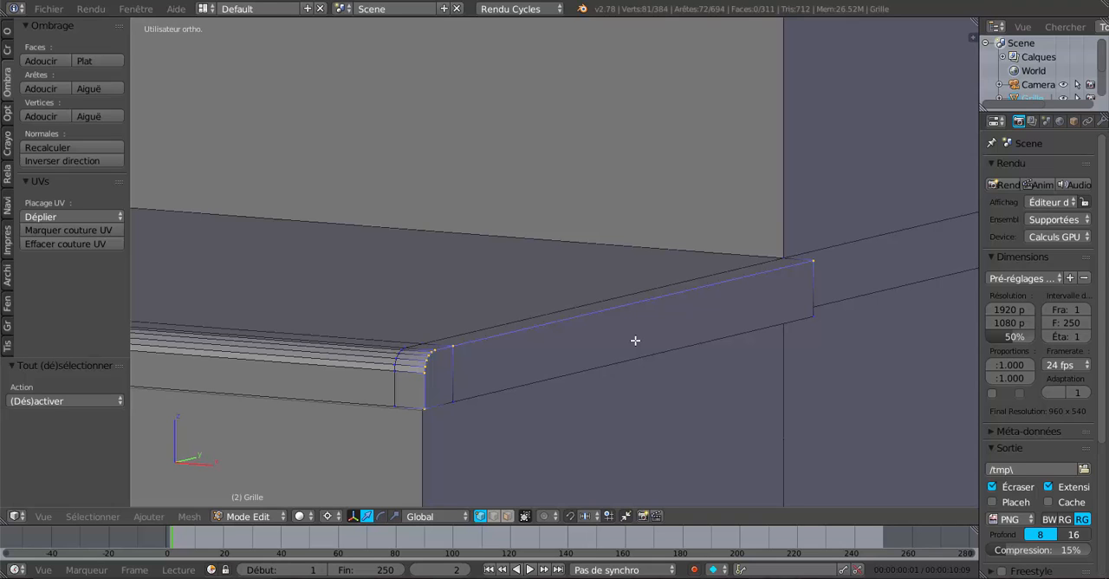
scroll(635, 340, "down", 1)
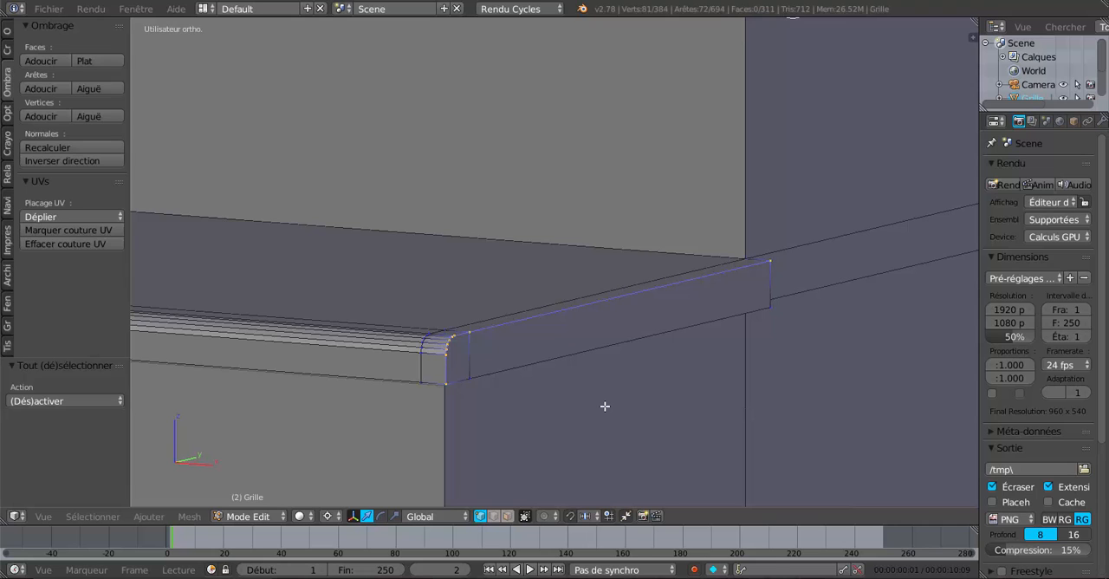
scroll(559, 403, "up", 2)
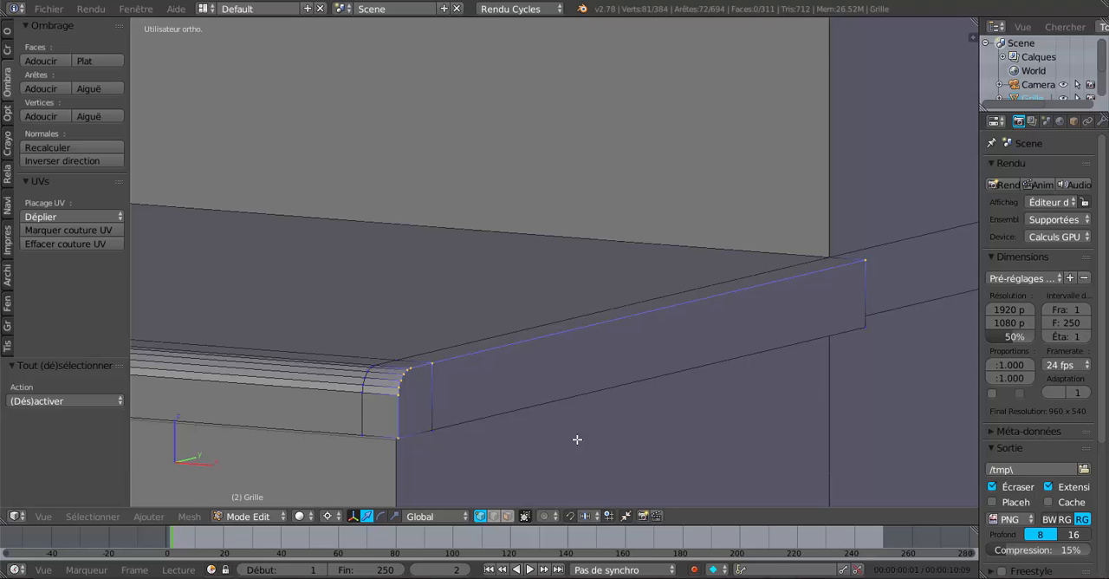
key("ctrl+b")
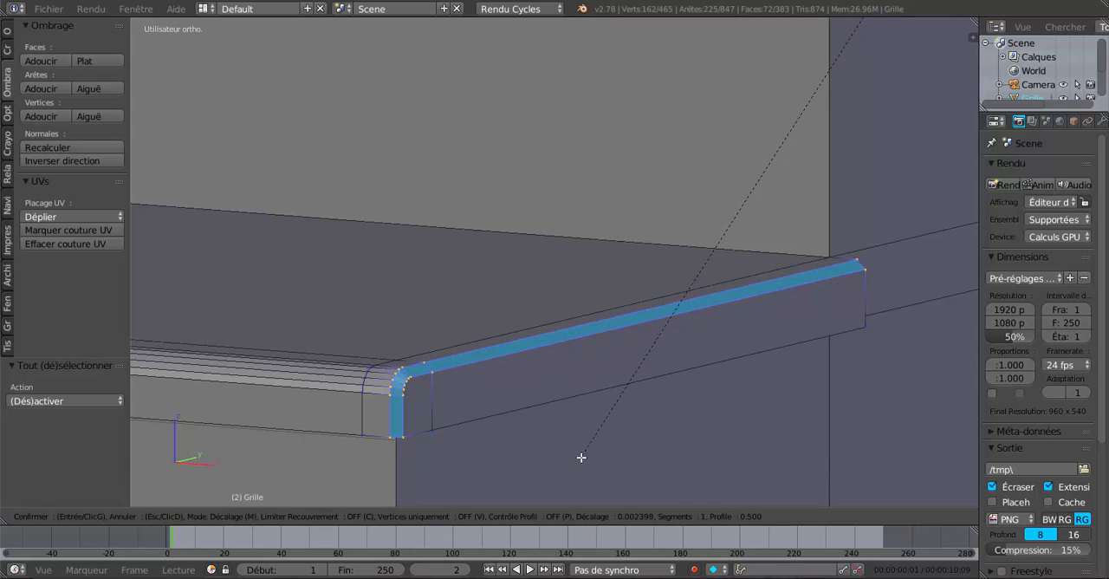
scroll(580, 457, "up", 3)
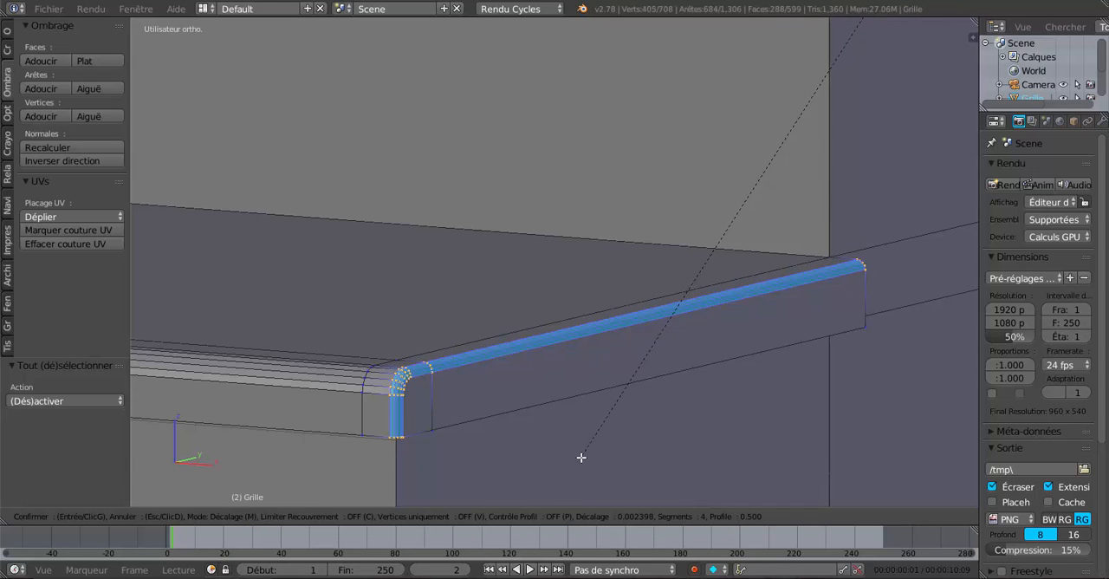
left_click(580, 456)
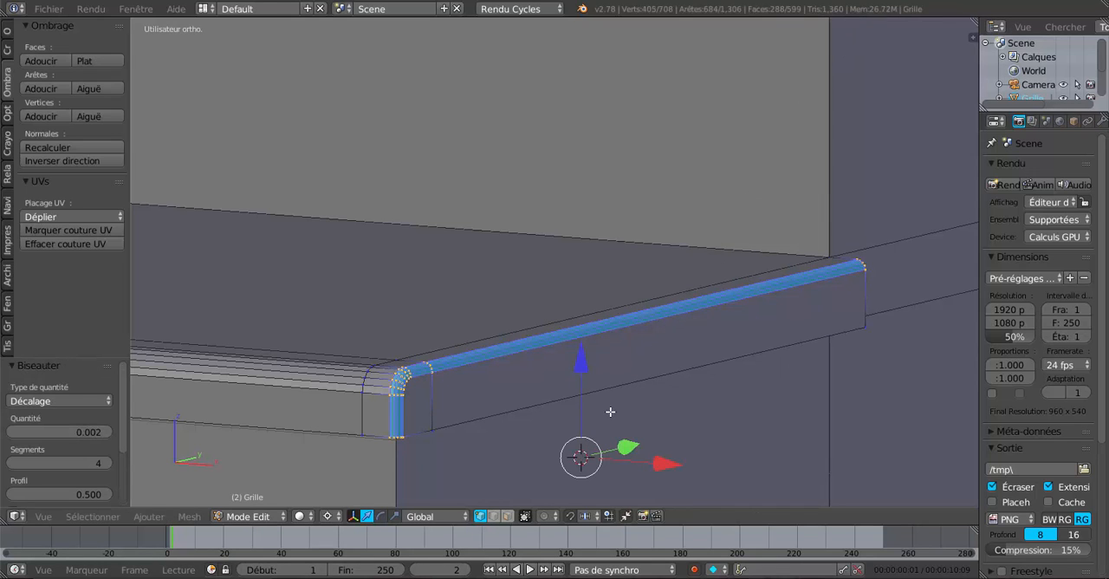
Step: Examine the beveled side edges of the lowest steps in Edit Mode and in Object Mode
scroll(610, 412, "down", 3)
scroll(553, 423, "down", 4)
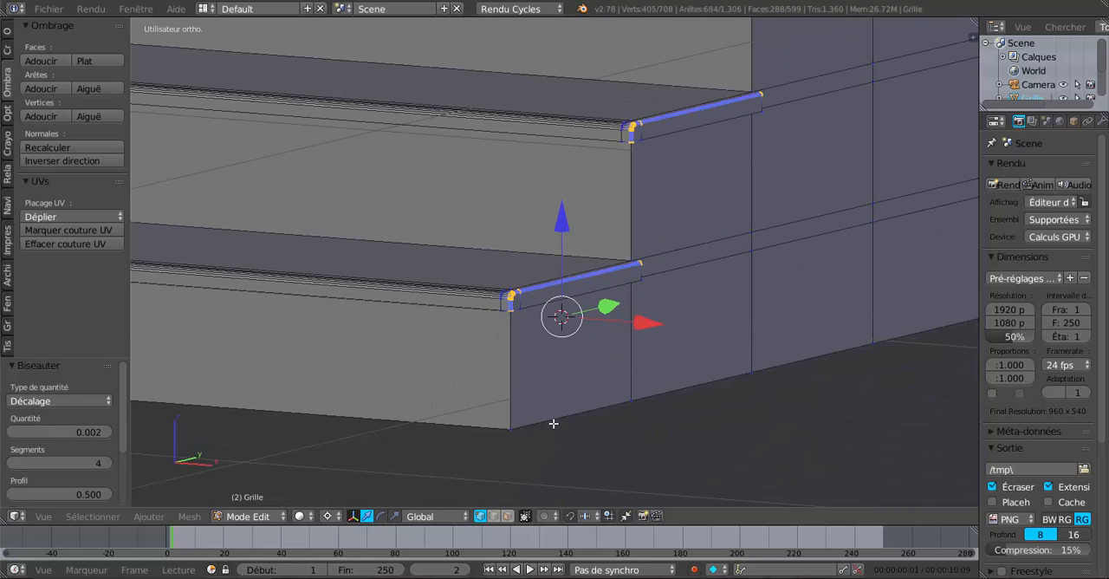
middle_click_drag(706, 338, 579, 405)
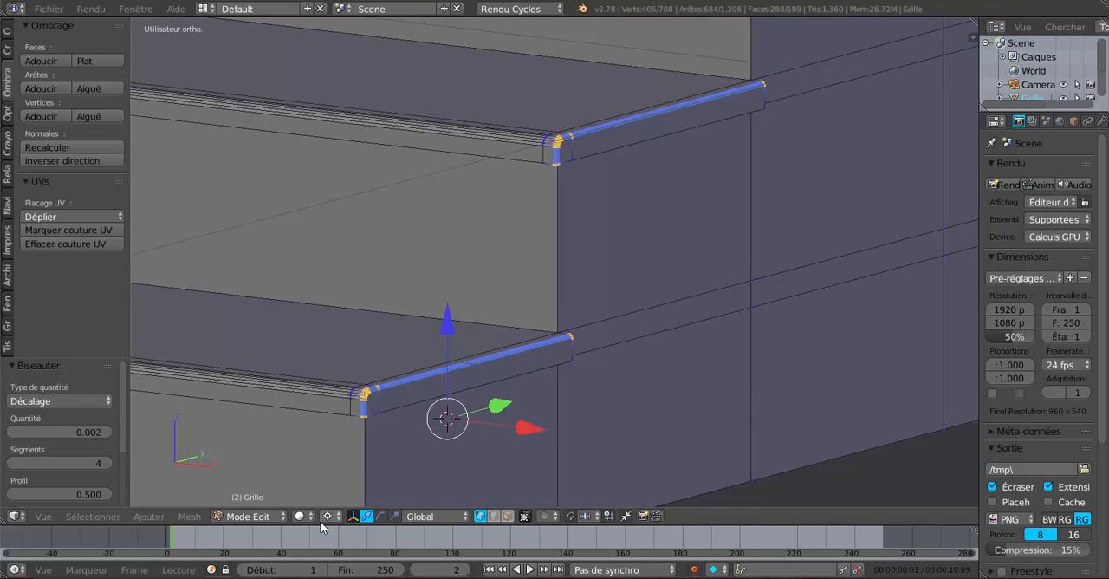
scroll(614, 400, "up", 3)
key("Tab")
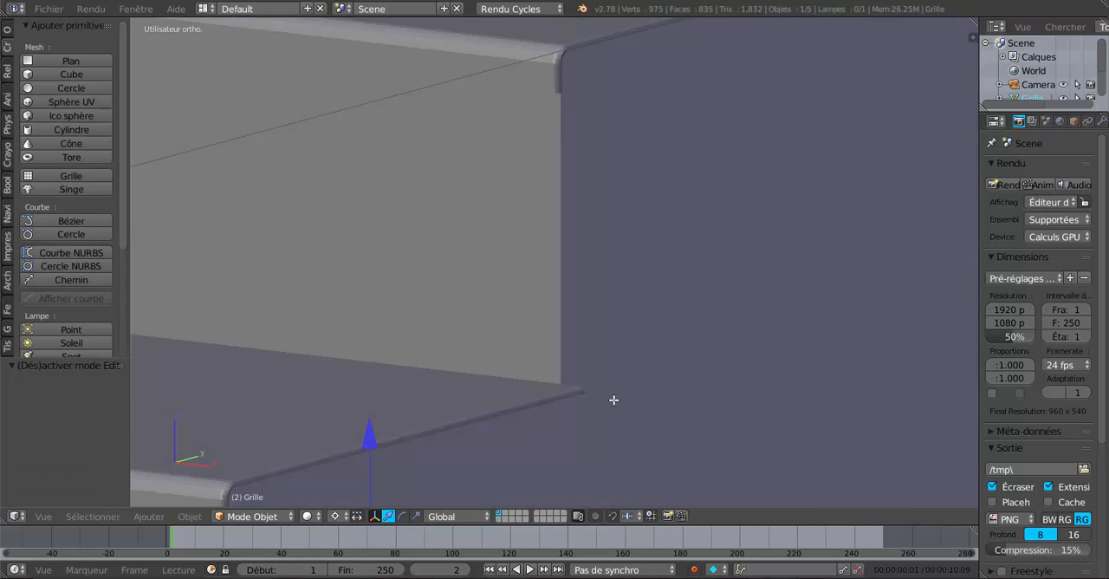
scroll(613, 399, "down", 4)
middle_click_drag(663, 372, 669, 370)
scroll(669, 370, "up", 2)
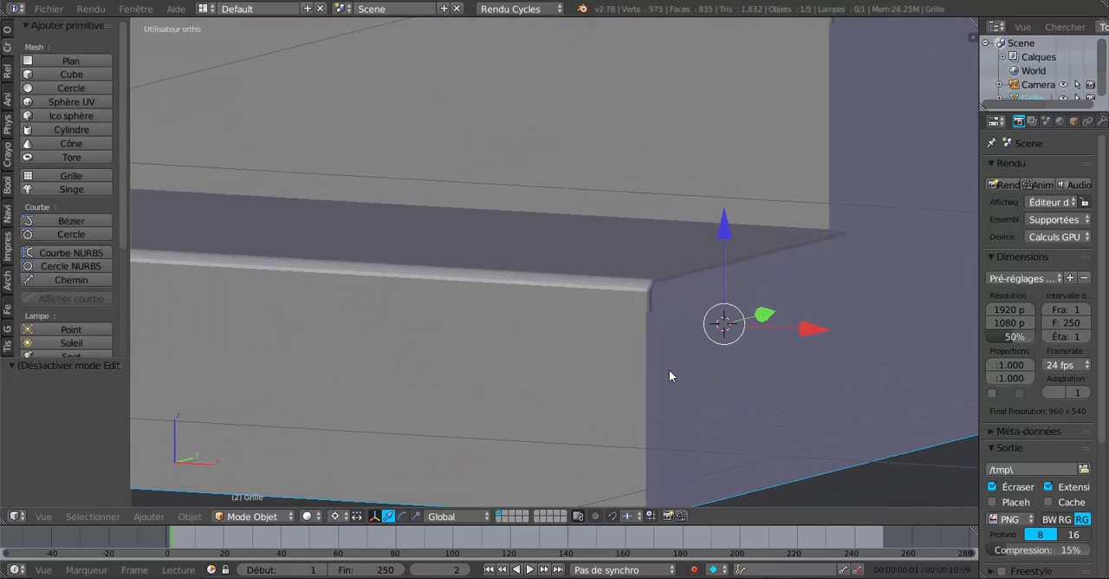
scroll(664, 370, "up", 3, "ctrl")
scroll(668, 361, "up", 3)
scroll(668, 356, "up", 1)
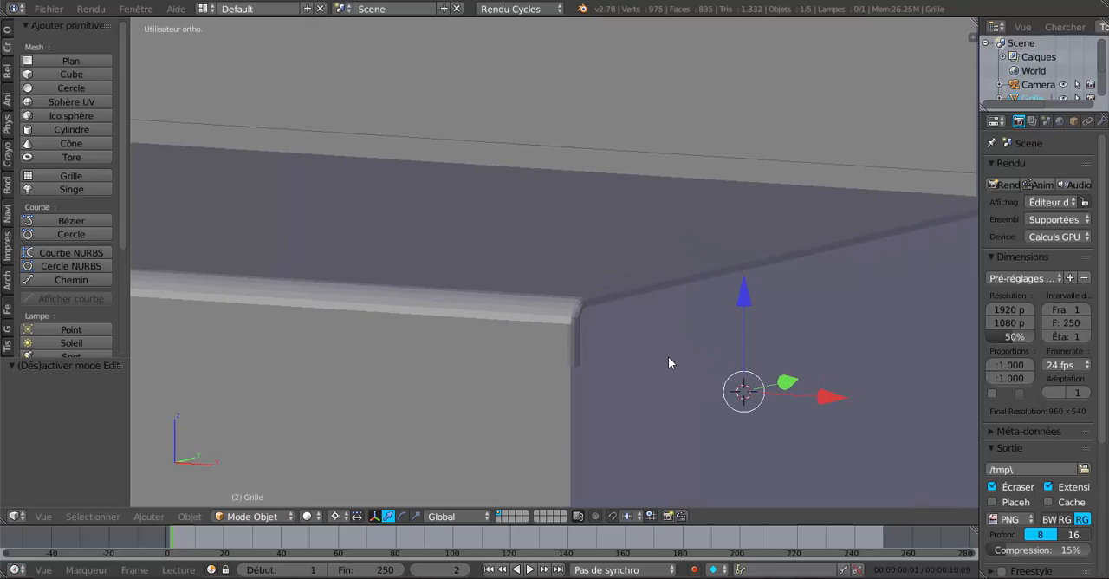
Step: Return to Edit Mode and undo the last bevel on the outer side edges
key("Tab")
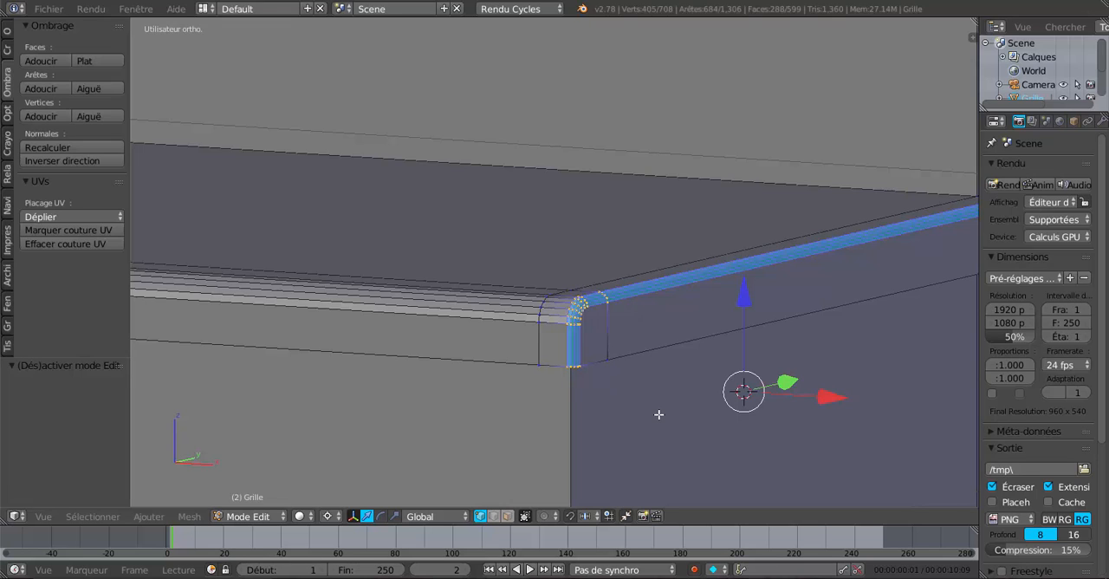
key("ctrl+z")
key("ctrl+z")
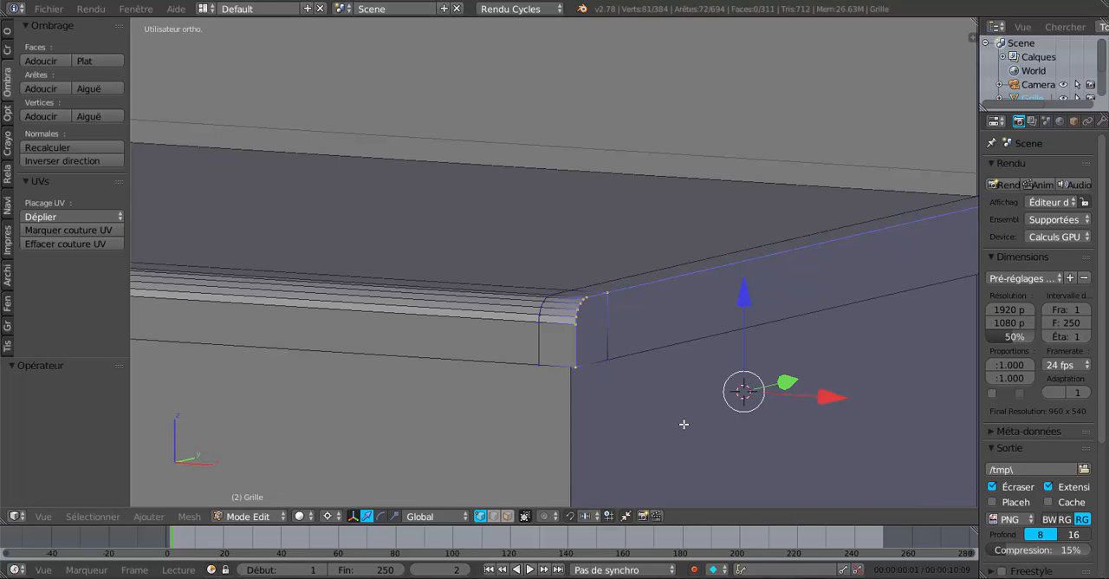
Step: Bevel the lower flight's selected outer side edges with an offset of about 0.004 and 4 segments, and check the result in Object Mode
key("ctrl+b")
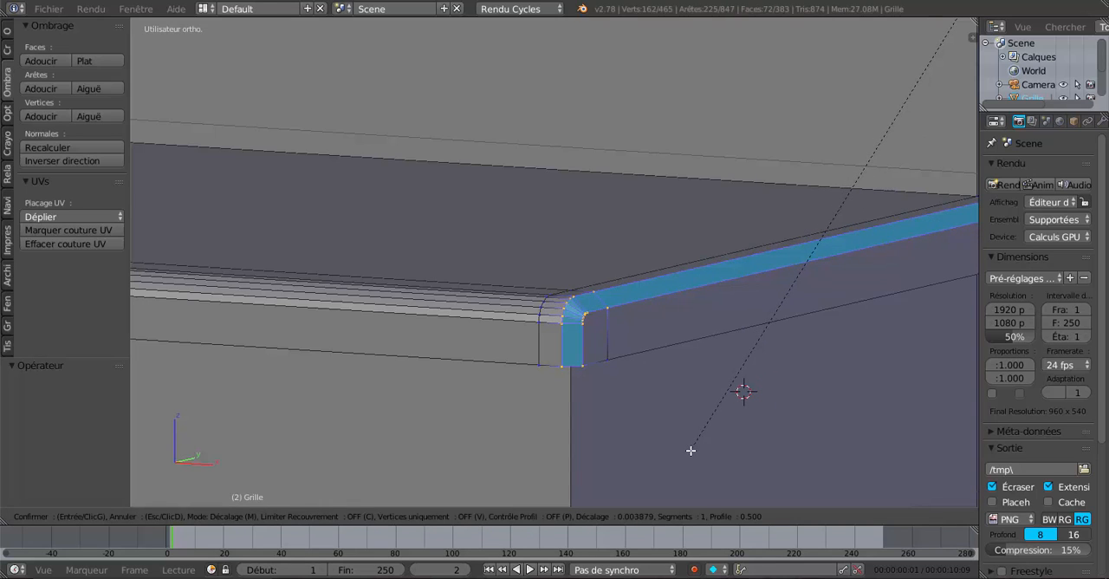
scroll(691, 450, "up", 3)
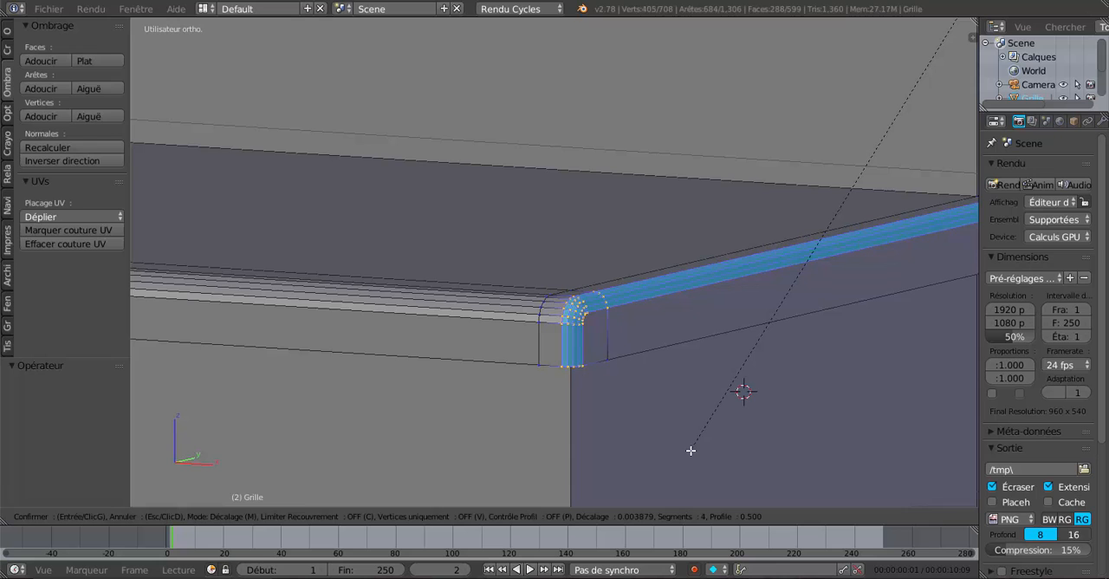
left_click(691, 451)
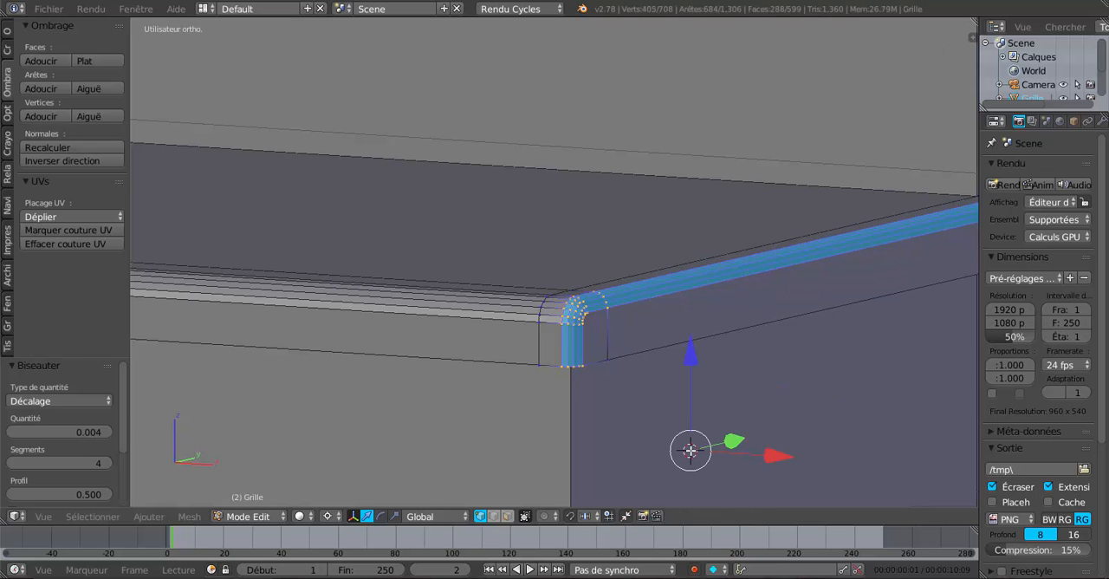
key("Tab")
scroll(689, 447, "down", 5)
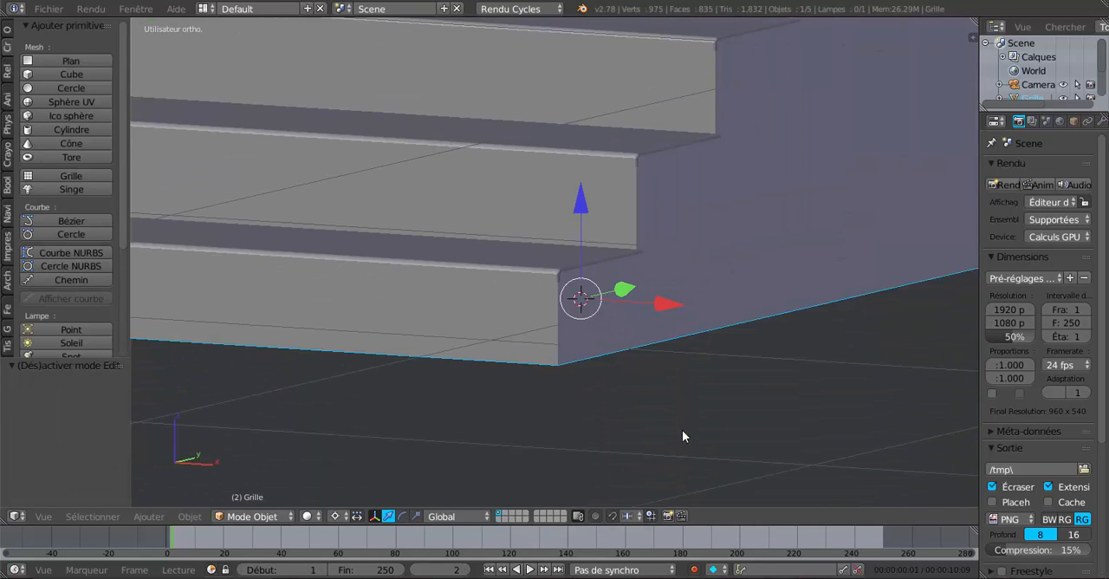
middle_click_drag(713, 414, 704, 311)
scroll(678, 399, "down", 3)
Step: In face select mode, select the outer side faces directly under the treads of the lower flight's first six steps
key("Tab")
scroll(646, 389, "up", 3)
scroll(685, 325, "up", 3)
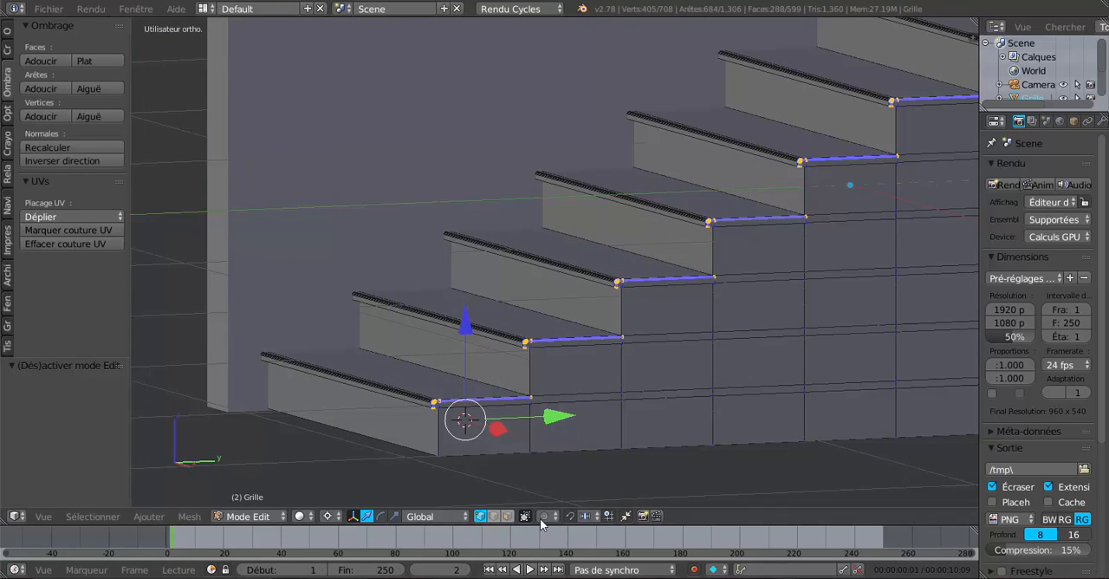
left_click(509, 516)
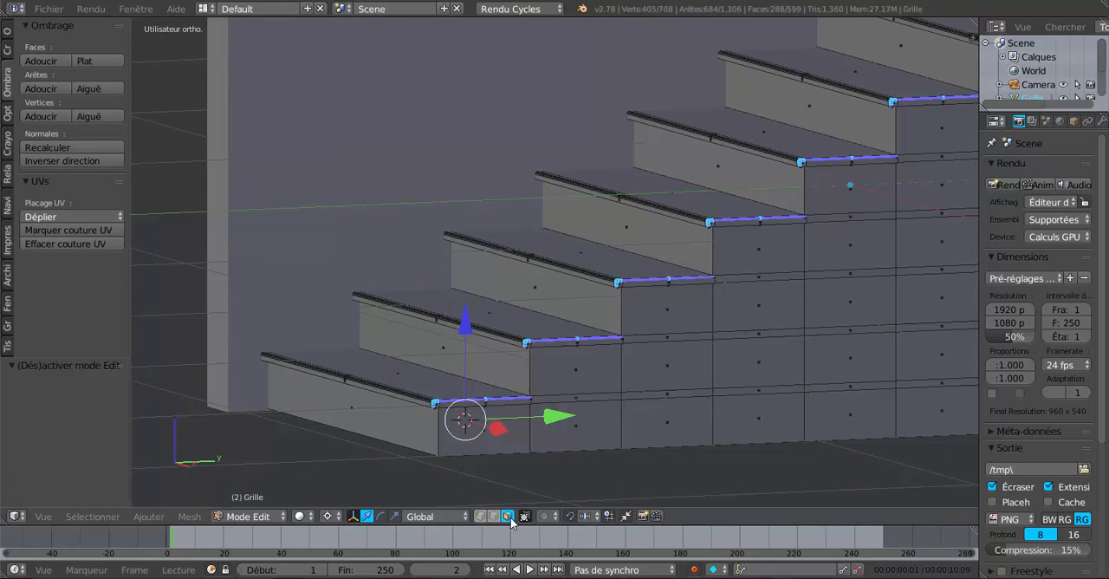
right_click(491, 427)
right_click(596, 370, "shift")
right_click(686, 306, "shift")
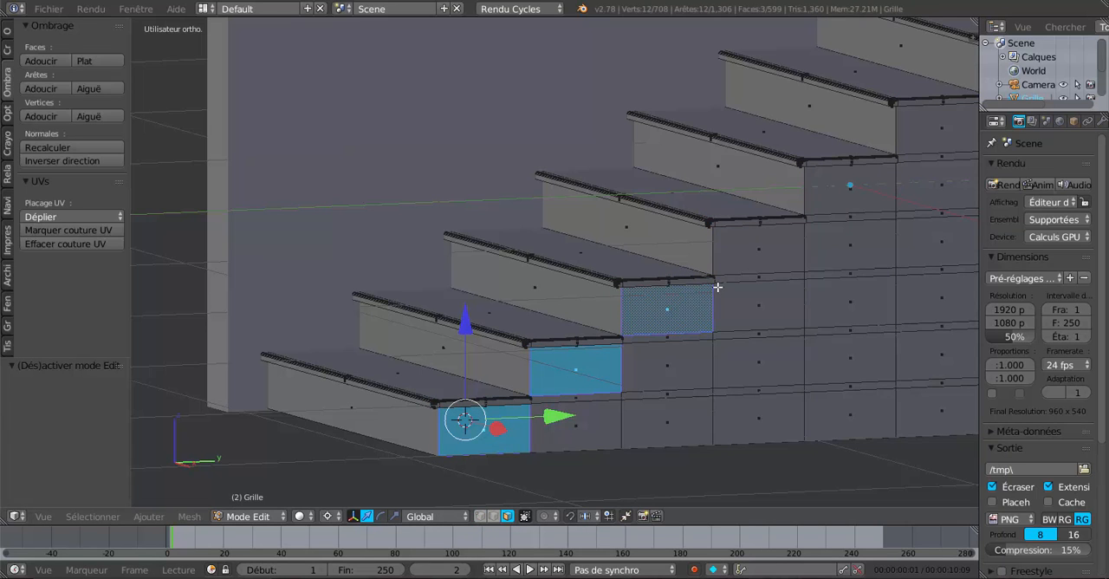
right_click(777, 255, "shift")
right_click(841, 203, "shift")
right_click(925, 150, "shift")
Step: Add the outer side faces under the seventh and eighth treads and the landing to the selection
middle_click_drag(946, 248, 702, 292, "shift")
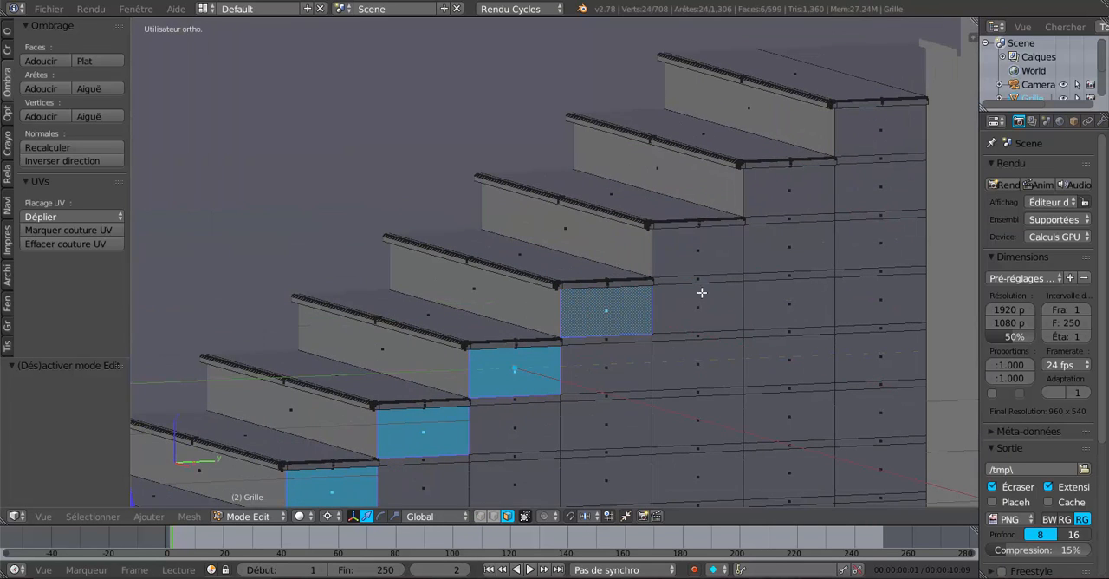
right_click(704, 253, "shift")
right_click(788, 182, "shift")
right_click(868, 127, "shift")
scroll(812, 267, "down", 5)
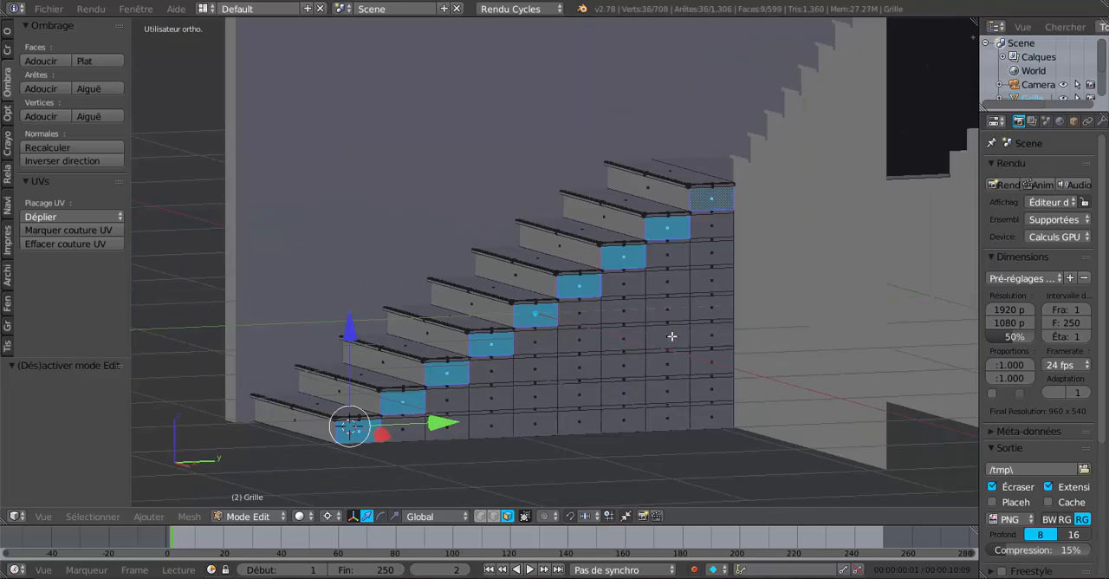
mouse_move(672, 336)
middle_mouse_down()
mouse_move(753, 325)
mouse_move(673, 321)
mouse_move(668, 349)
mouse_move(677, 349)
middle_mouse_up()
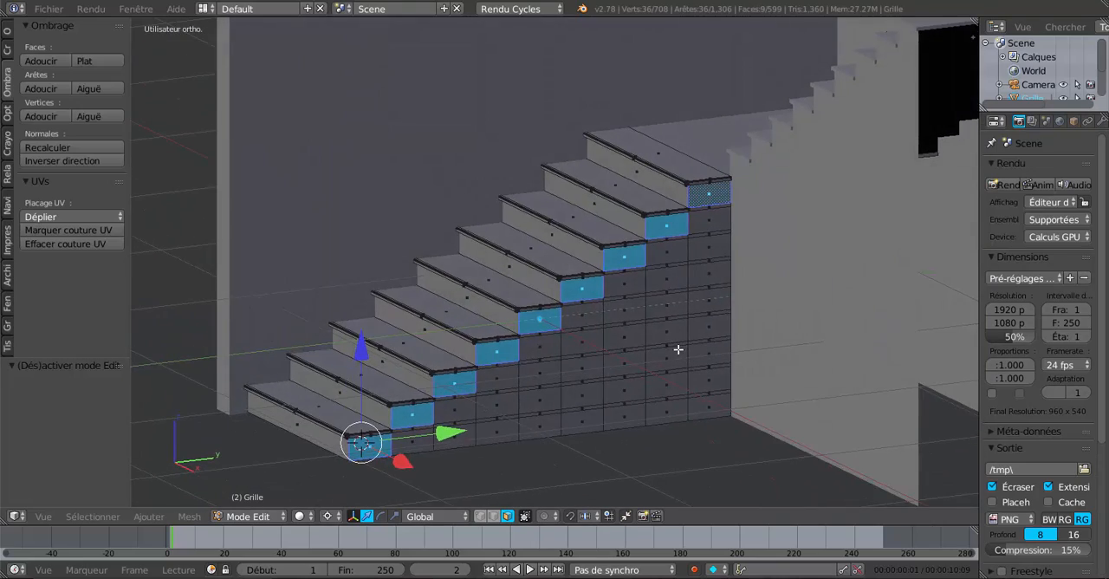
scroll(757, 286, "down", 1)
scroll(725, 310, "up", 2)
scroll(700, 274, "down", 3)
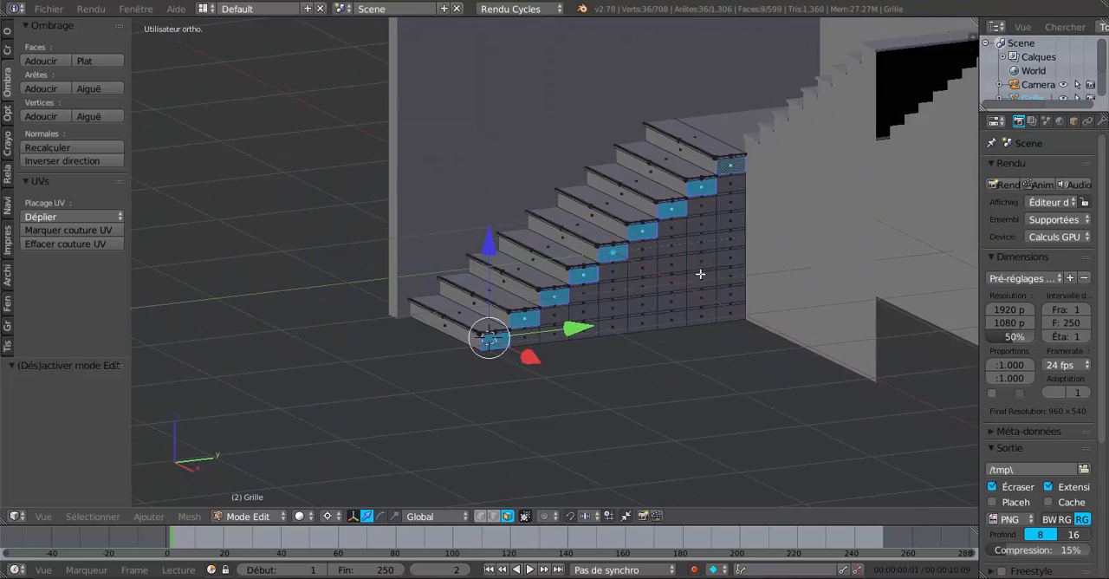
mouse_move(700, 274)
middle_mouse_down()
mouse_move(792, 257)
mouse_move(728, 163)
mouse_move(631, 267)
mouse_move(680, 269)
middle_mouse_up()
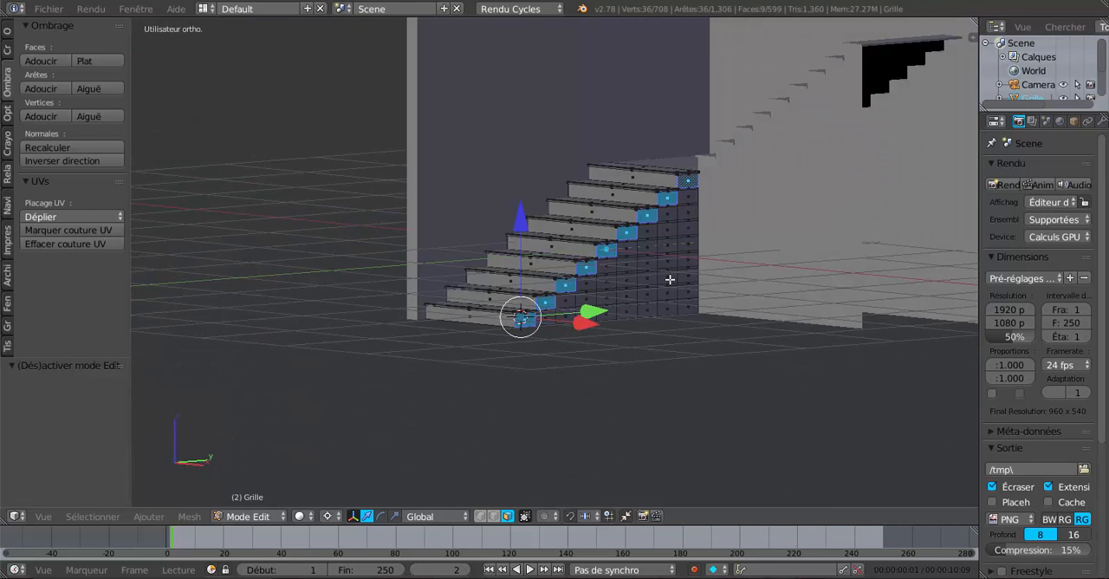
Step: Leave Edit Mode and join the surrounding walls with the upper flight into one object
key("Tab")
right_click(662, 270, "shift")
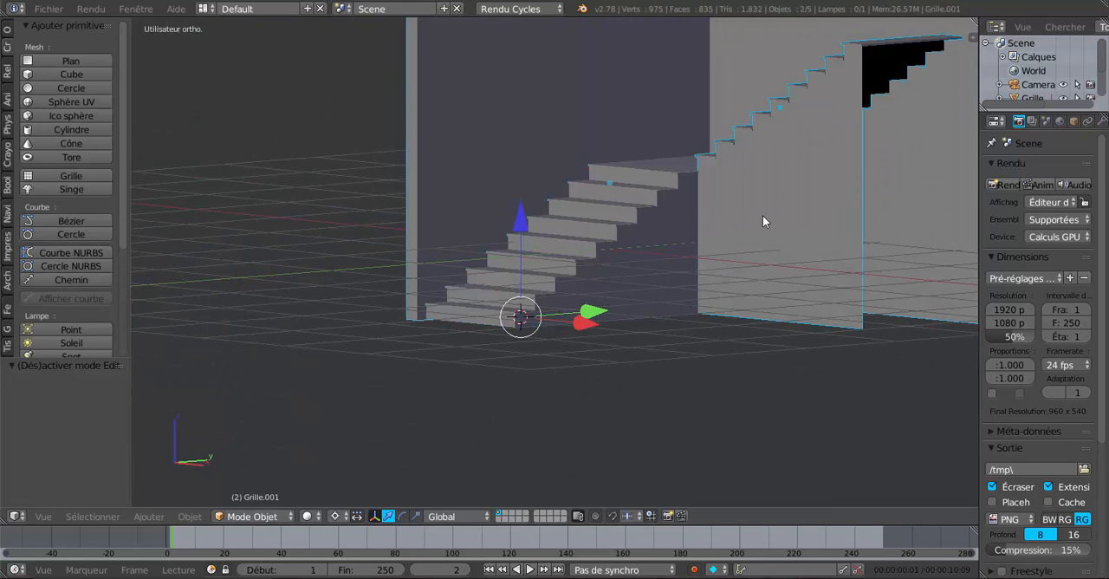
left_click_drag(121, 224, 119, 172)
left_click(7, 31)
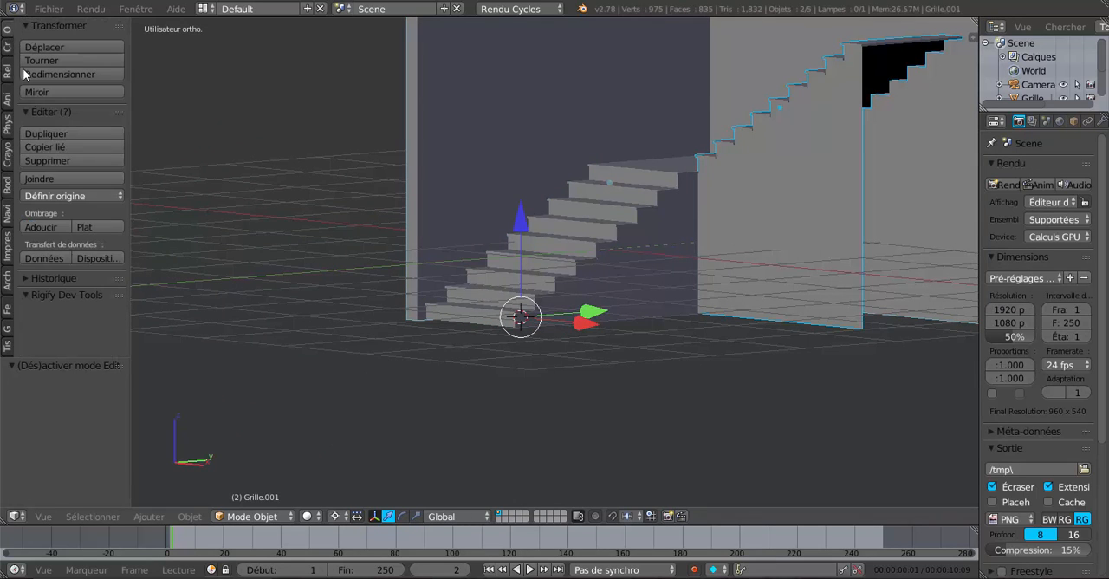
left_click(39, 179)
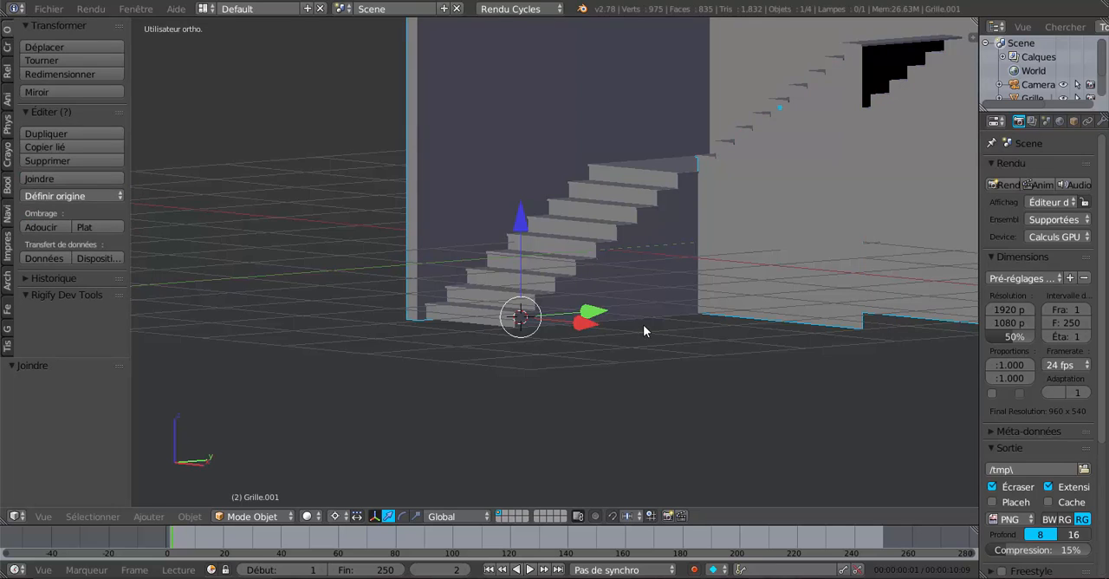
Step: Join the lower flight with the combined upper flight and walls object
key("Tab")
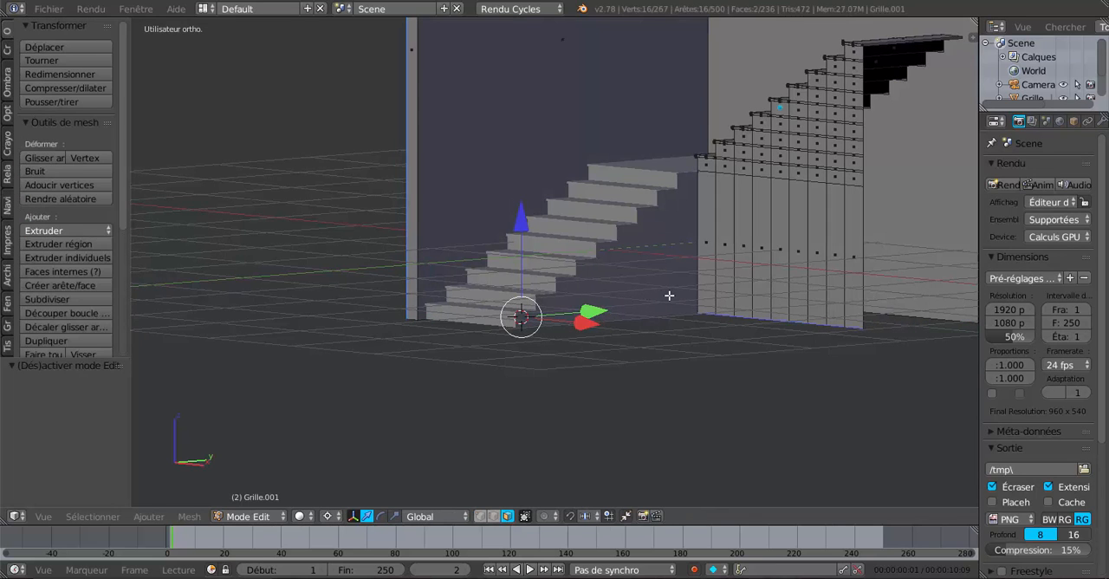
key("Tab")
right_click(754, 269, "shift")
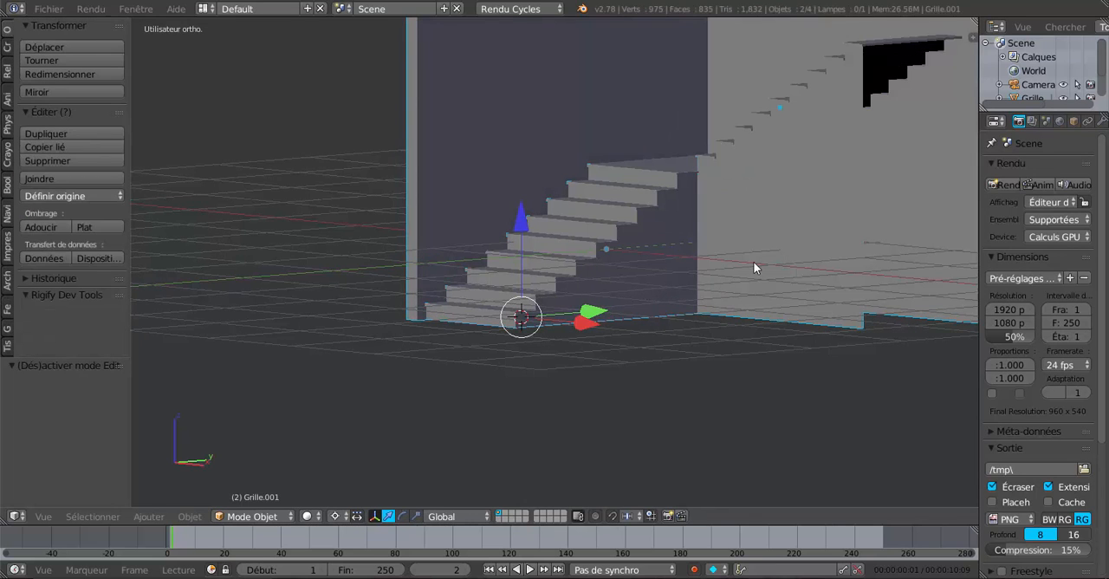
left_click(39, 177)
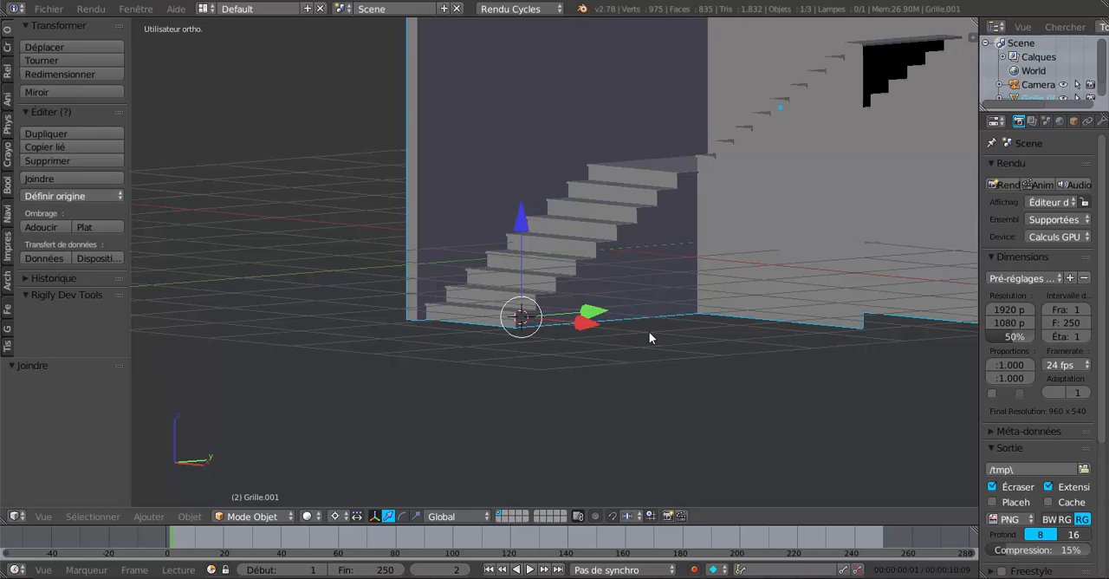
Step: In Edit Mode, add the outer side faces under all nine treads of the upper flight to the selection
key("Tab")
scroll(713, 321, "up", 4)
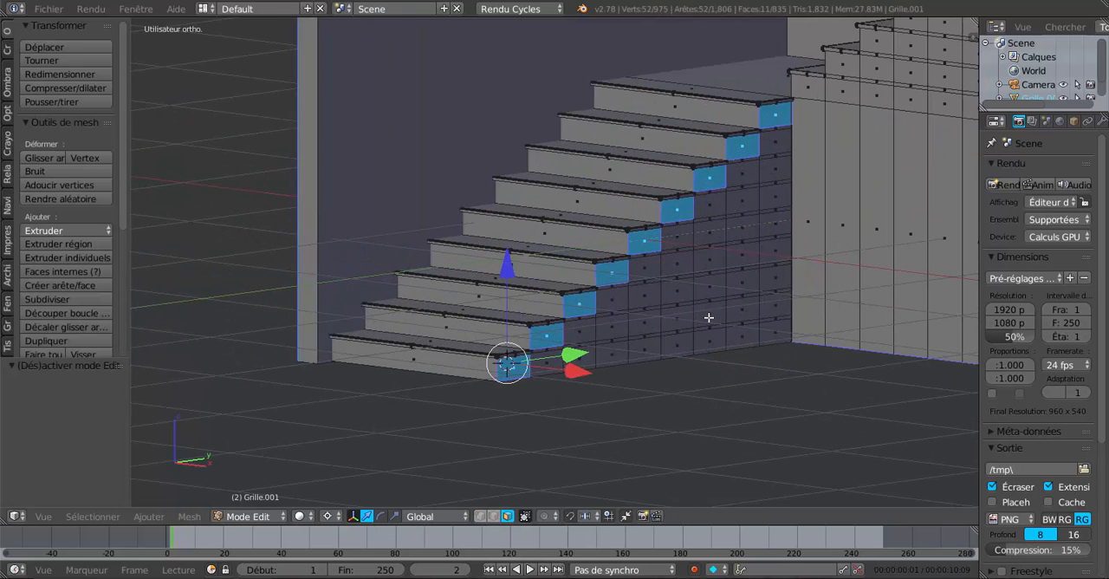
right_click(813, 94, "shift")
right_click(846, 73, "shift")
right_click(877, 49, "shift")
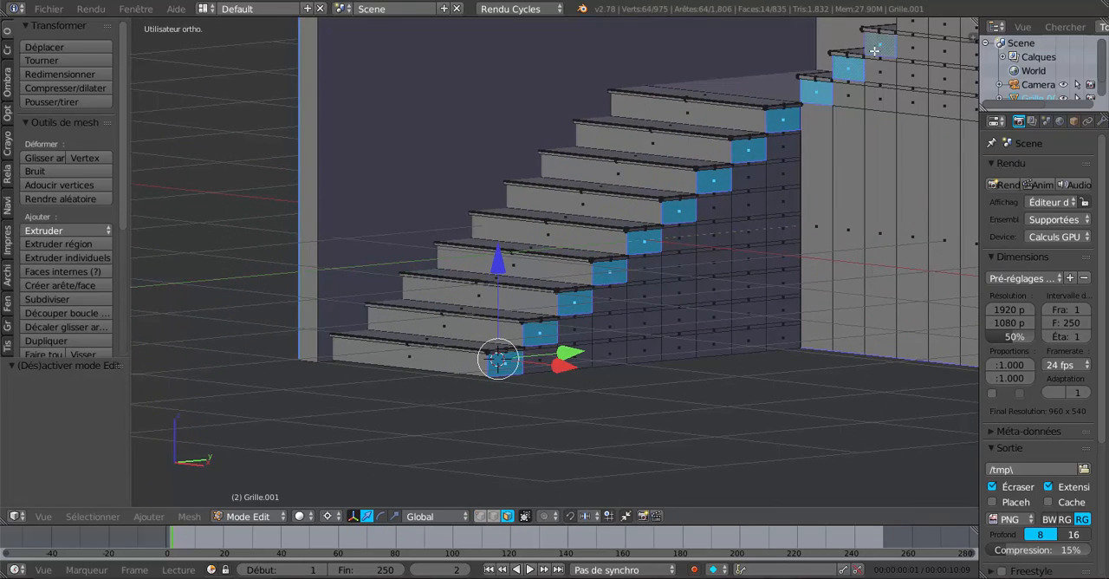
middle_click_drag(878, 95, 687, 331, "shift")
right_click(760, 196, "shift")
right_click(792, 172, "shift")
right_click(824, 148, "shift")
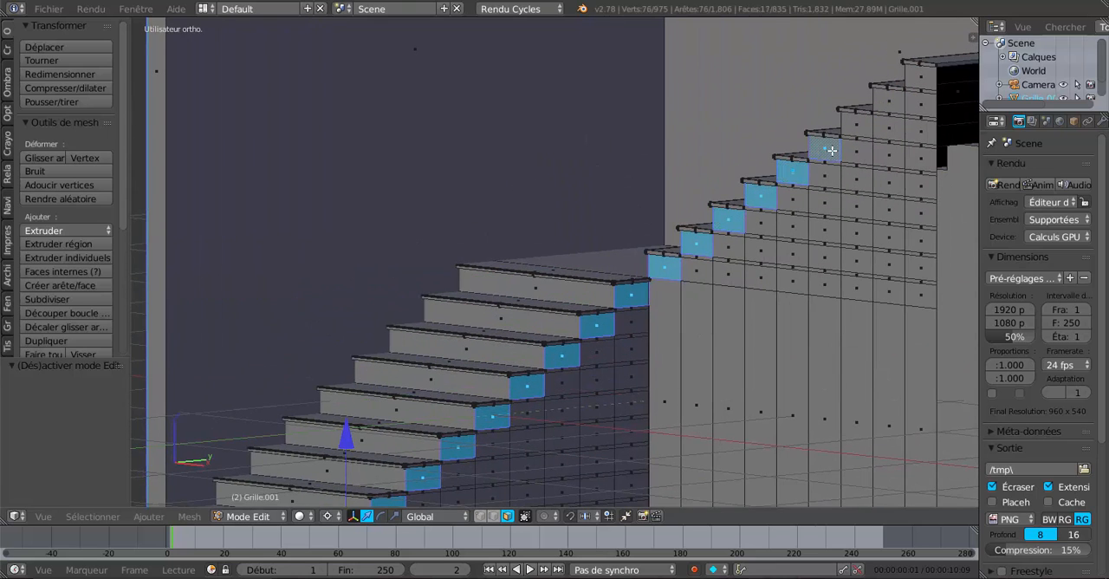
right_click(857, 126, "shift")
right_click(880, 105, "shift")
right_click(909, 82, "shift")
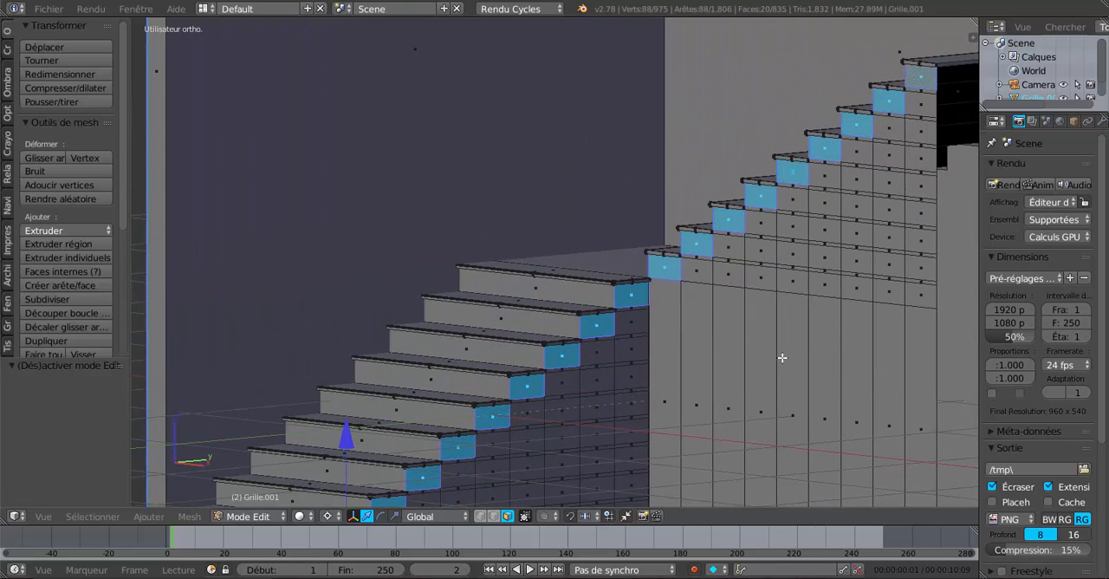
Step: Set the pivot point to individual origins and inset the selected side faces by about 0.033
middle_click_drag(783, 358, 757, 274, "shift")
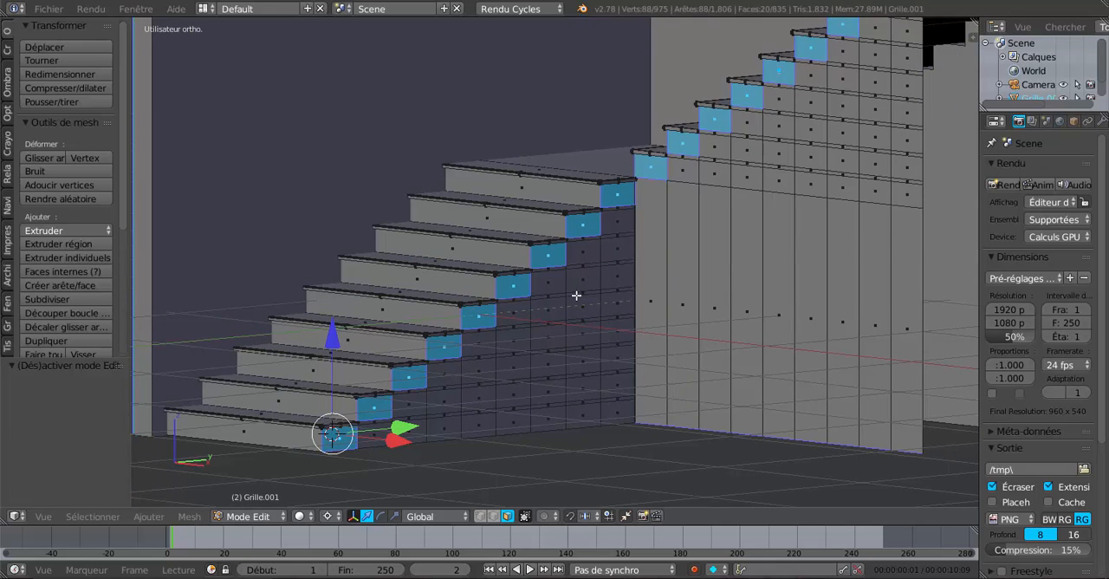
left_click(328, 516)
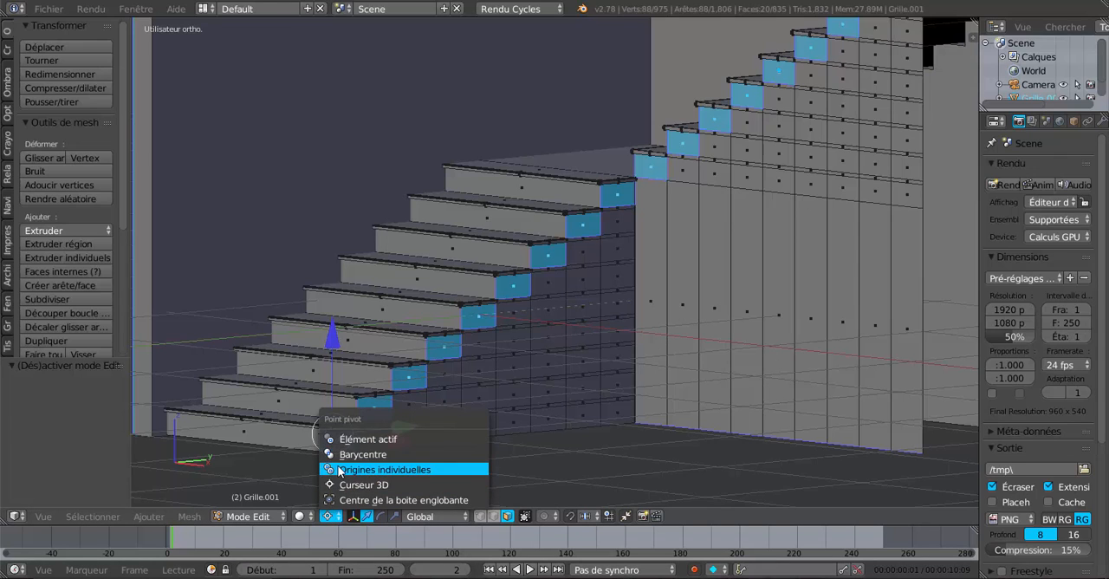
left_click(350, 469)
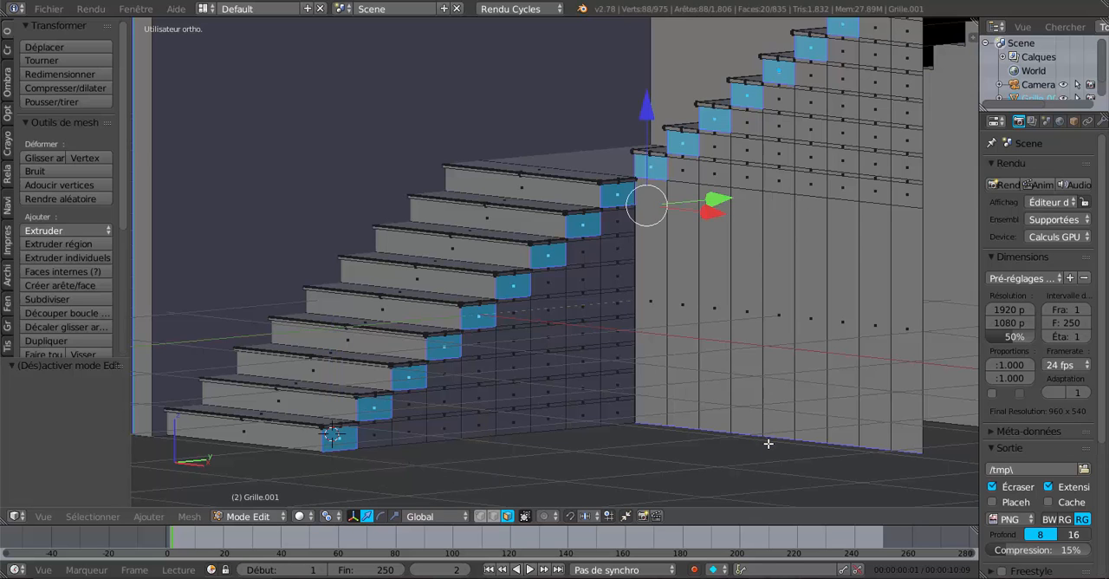
key("i")
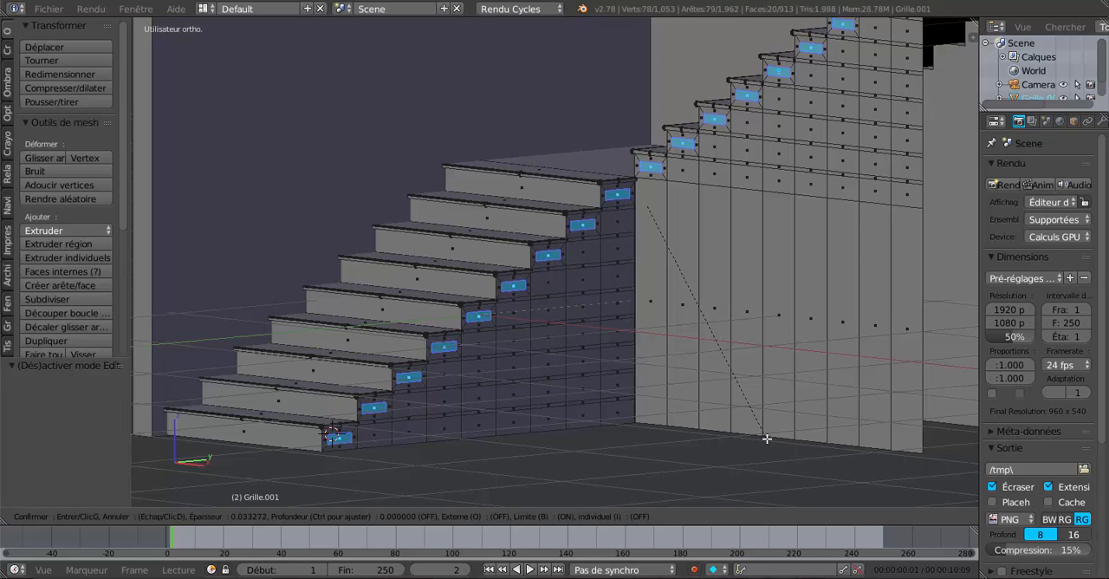
left_click(767, 439)
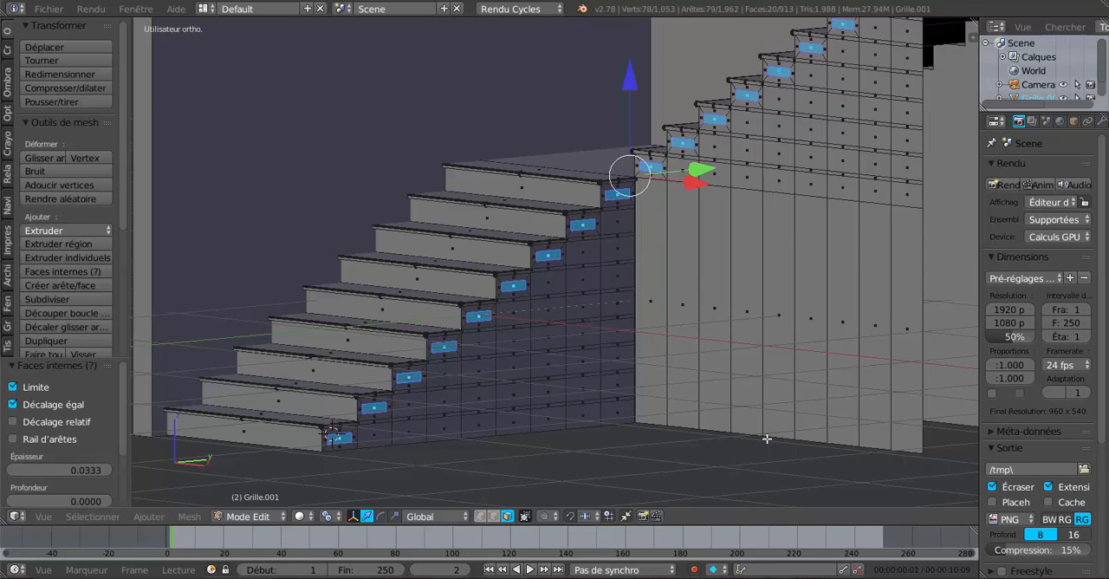
Step: Circle-deselect the inset side faces of the upper flight, keeping those of the lower flight selected
scroll(767, 439, "down", 2)
middle_click_drag(677, 365, 672, 405, "shift")
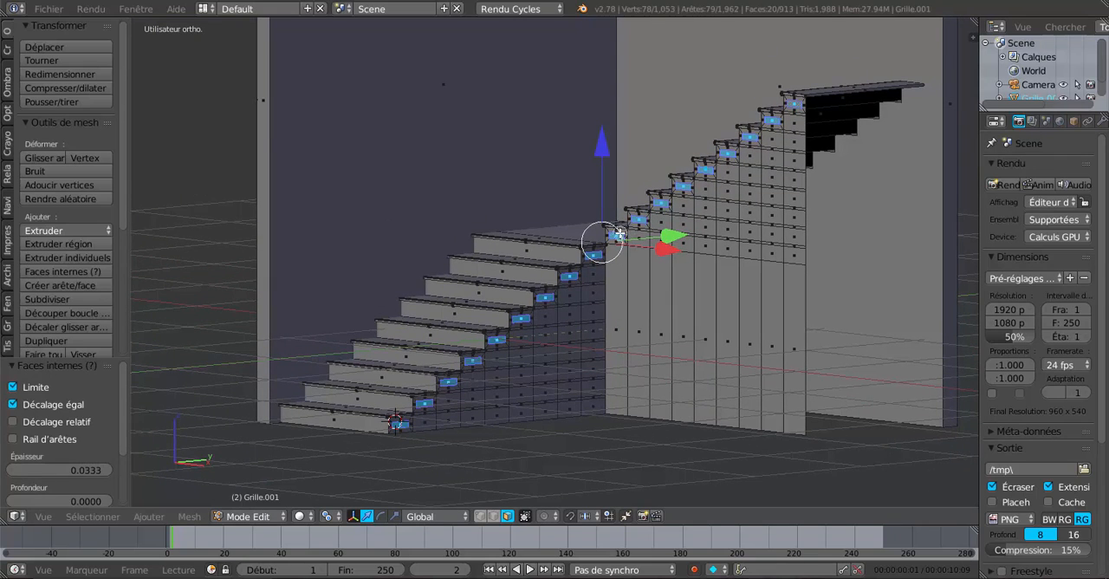
key("c")
middle_click_drag(619, 233, 789, 99)
right_click(788, 100)
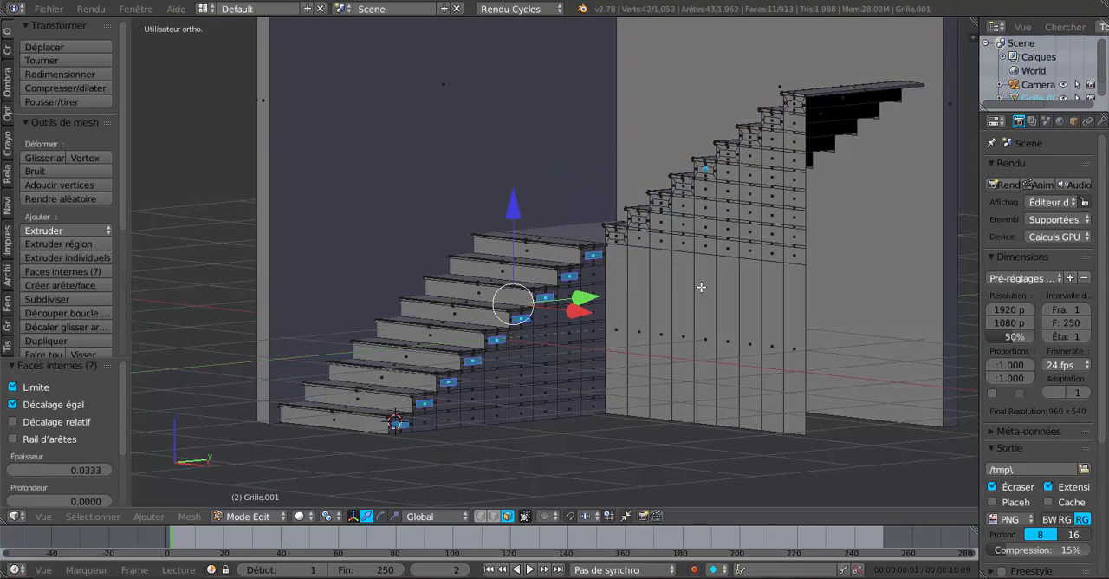
Step: Try to scale the lower flight's inset side faces along Y to about 0.39
scroll(500, 447, "up", 3)
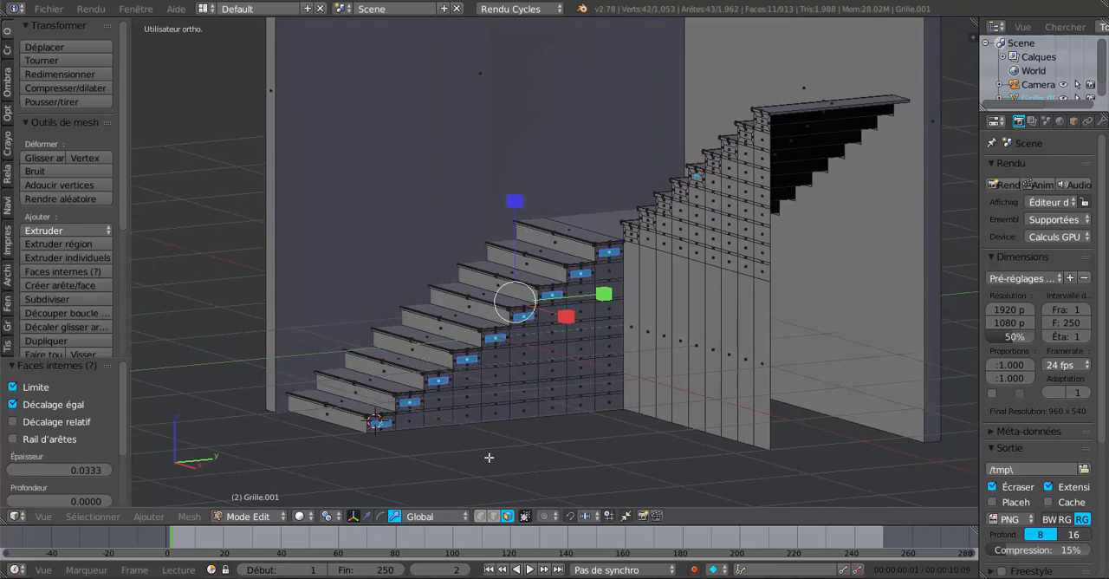
middle_click_drag(500, 448, 639, 359, "shift")
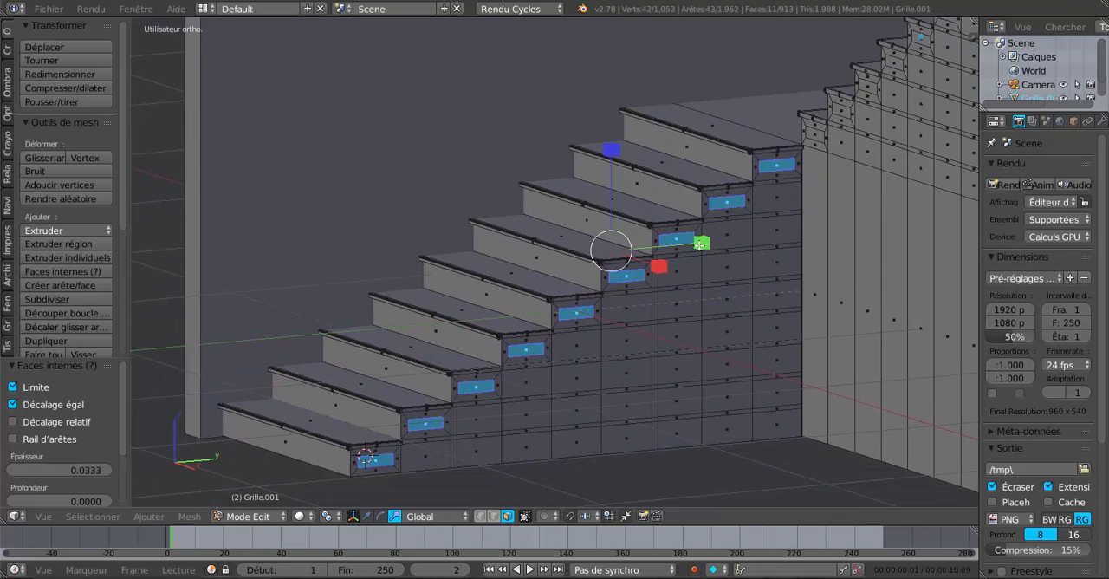
key("s")
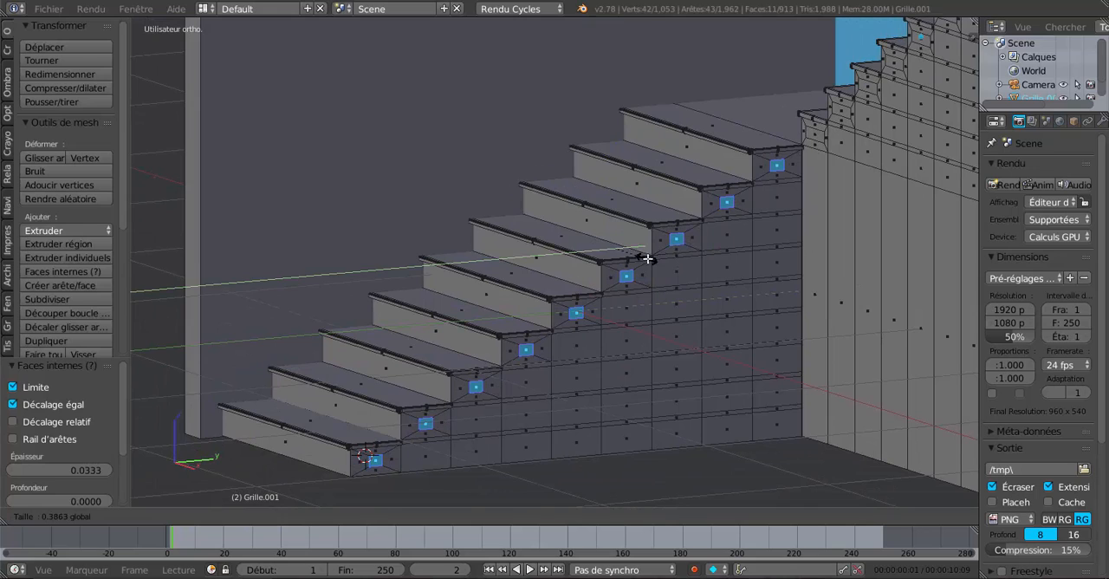
left_click(647, 259)
middle_click_drag(709, 282, 756, 294)
key("ctrl+z")
scroll(755, 293, "down", 1)
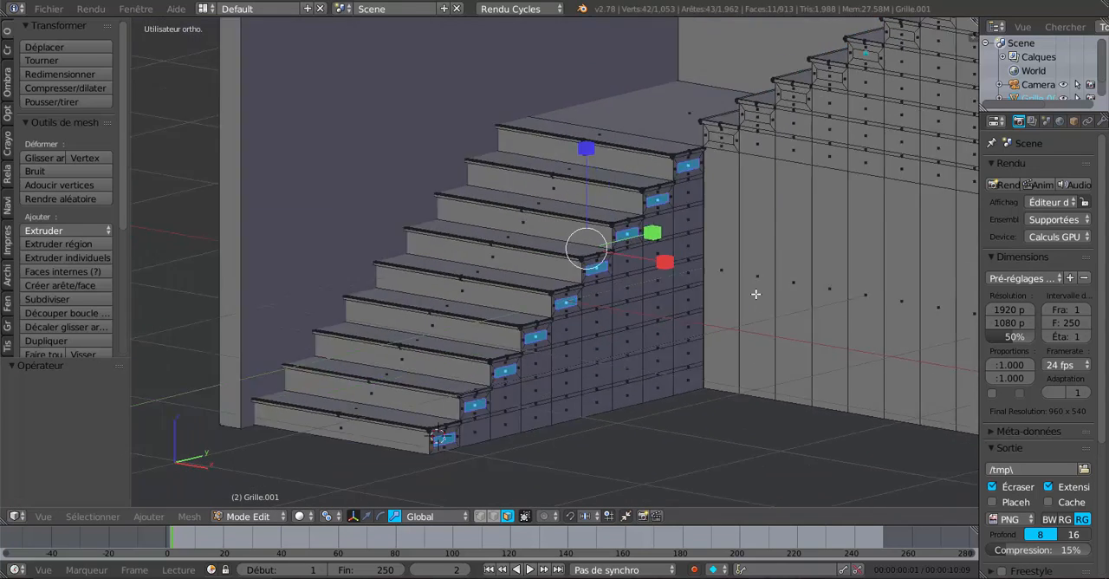
Step: Remove the two large outer wall faces from the selection with circle select
scroll(756, 294, "down", 3)
middle_click_drag(852, 359, 694, 352)
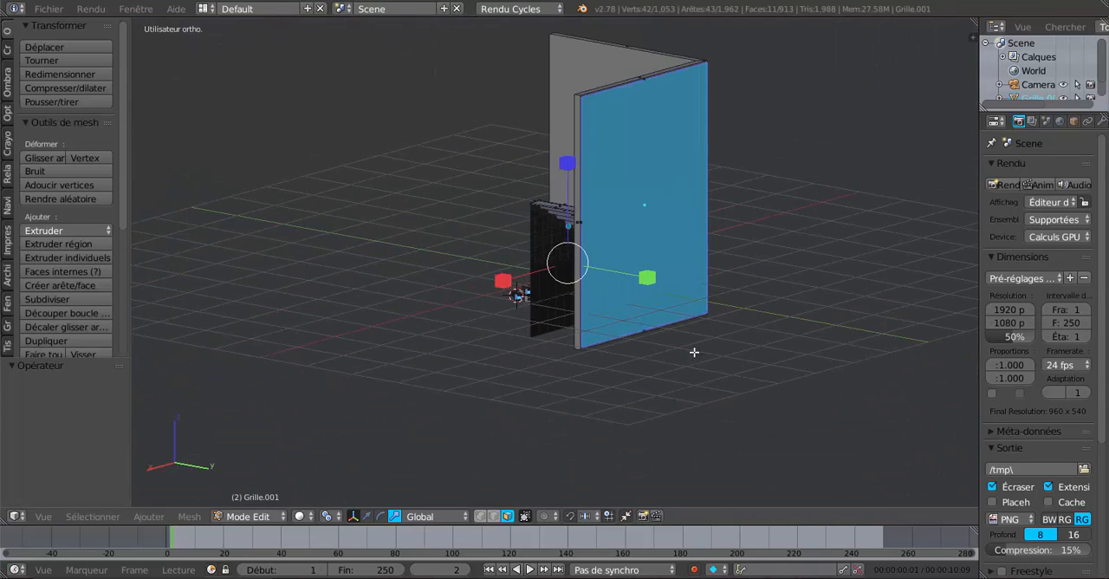
key("c")
middle_click(685, 260)
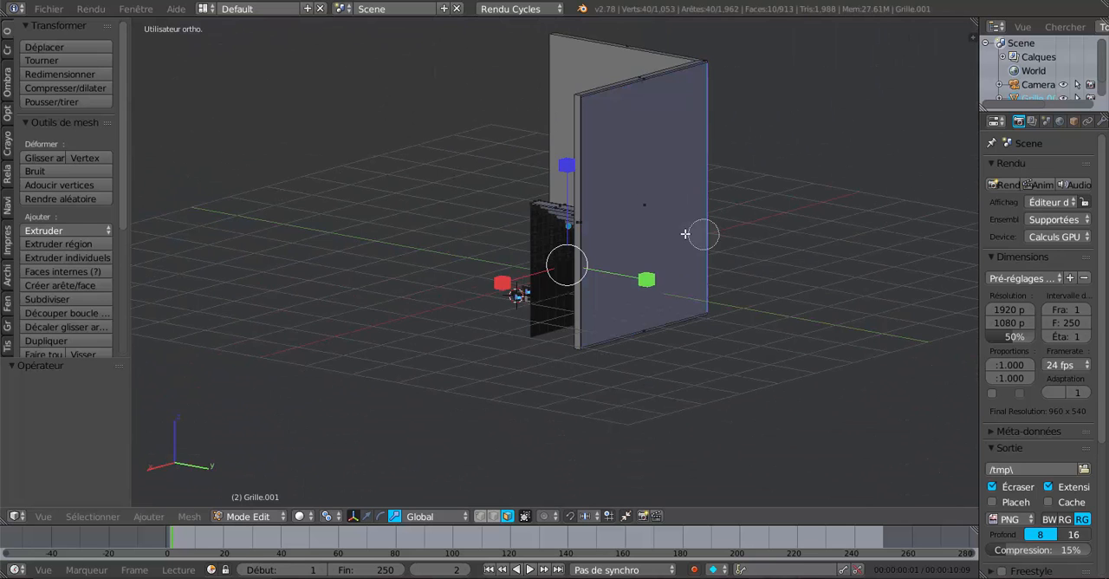
right_click(817, 275)
middle_click_drag(817, 275, 675, 295)
key("c")
middle_click(598, 260)
right_click(597, 259)
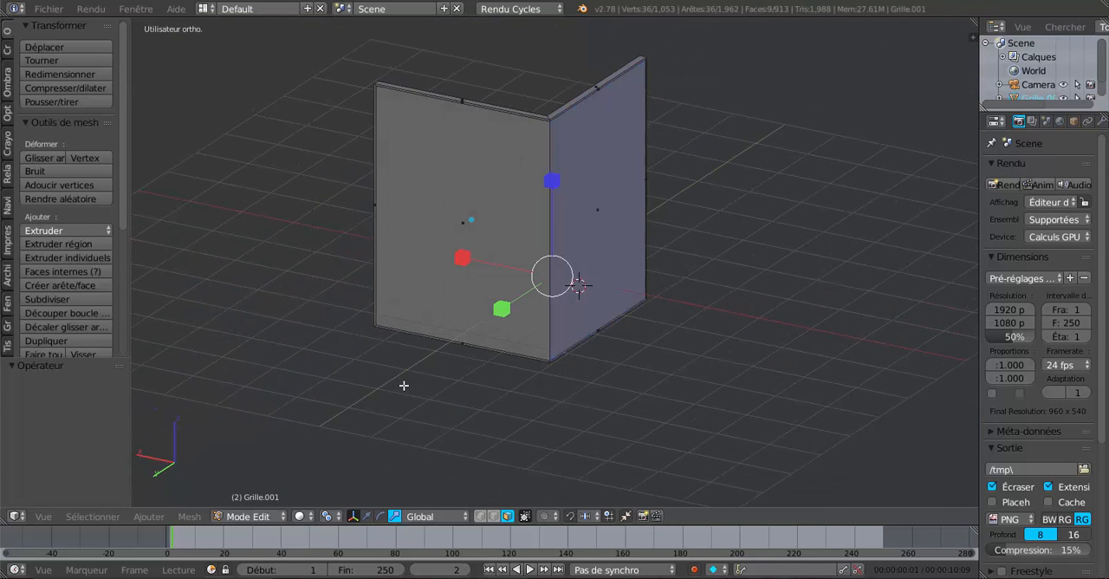
Step: Narrow the lower flight's inset side faces along Y to small squares, scaling them by about 0.34
middle_click_drag(404, 386, 757, 352)
scroll(706, 378, "up", 4)
middle_click_drag(703, 379, 671, 327)
scroll(622, 401, "up", 4)
scroll(671, 327, "up", 3)
scroll(671, 327, "down", 5)
middle_click_drag(591, 374, 569, 354)
scroll(643, 353, "up", 2)
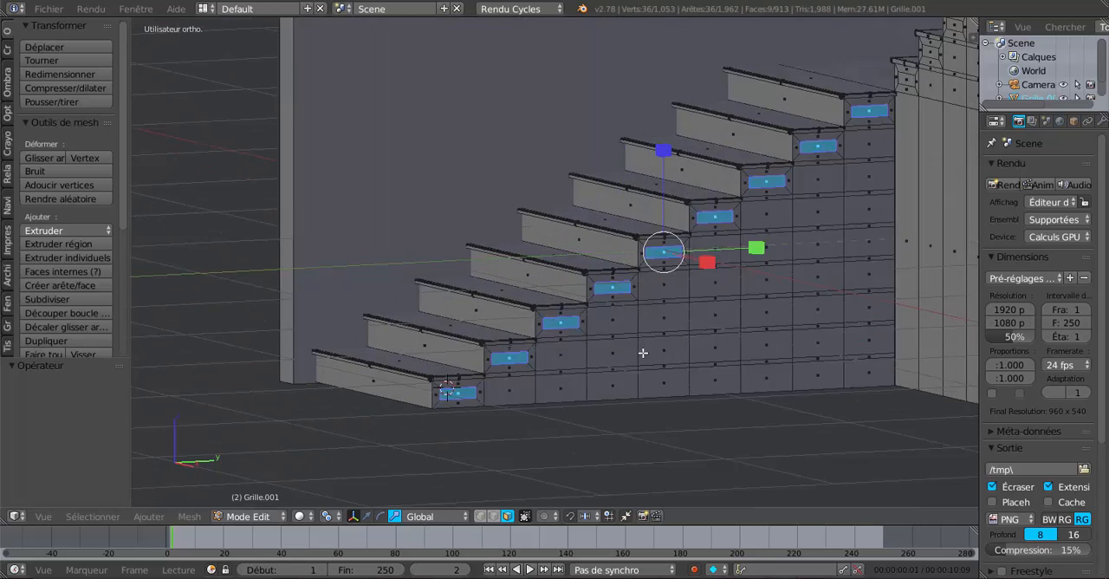
scroll(643, 353, "up", 2)
left_click_drag(837, 241, 836, 244)
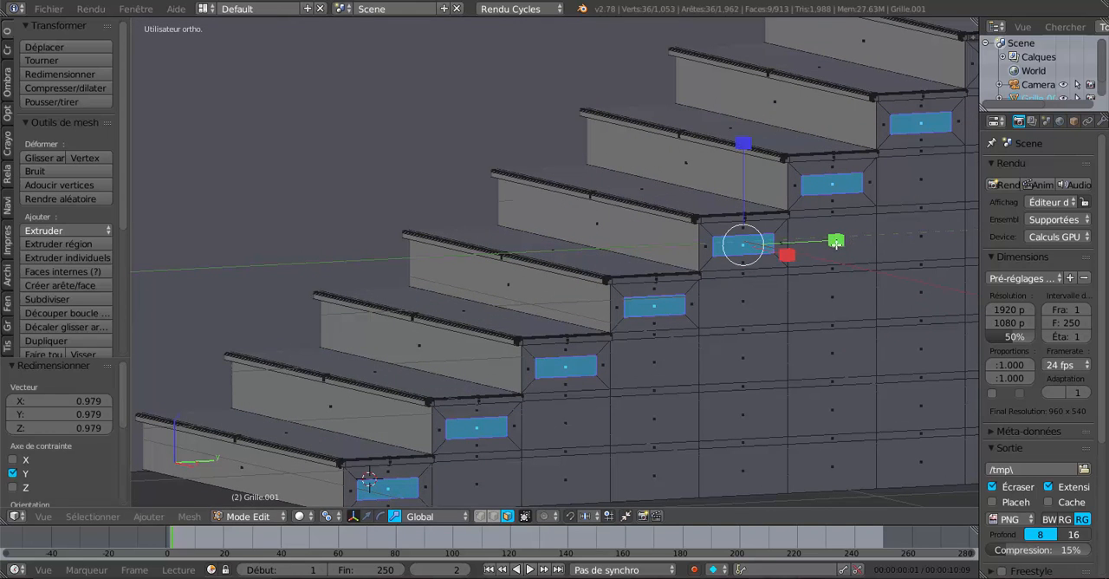
key("s")
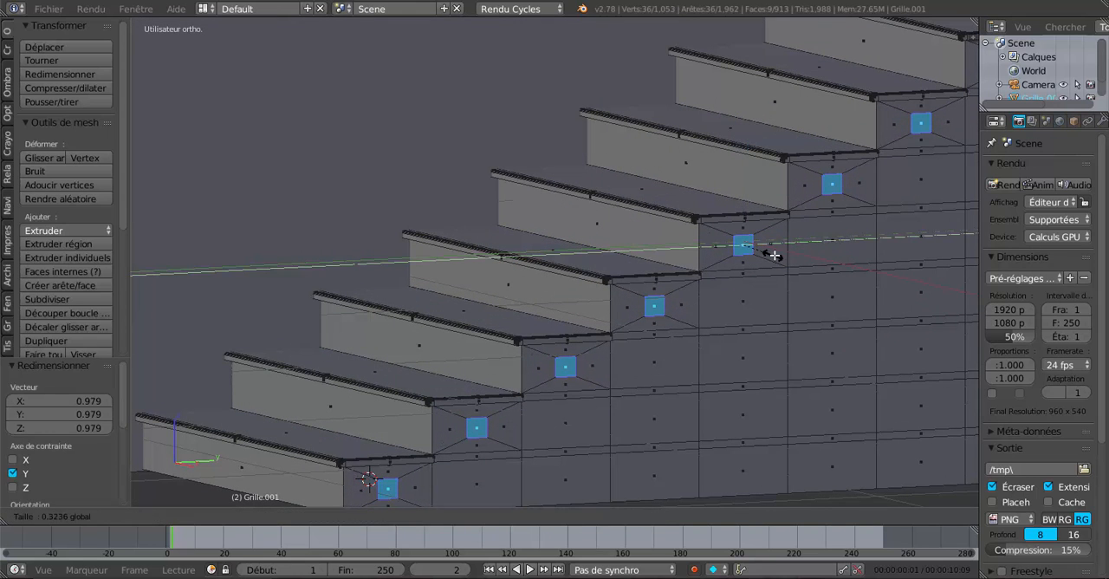
left_click(776, 257)
Step: Select only the nine inset side faces of the upper flight
scroll(773, 269, "down", 5)
middle_click_drag(778, 270, 816, 267)
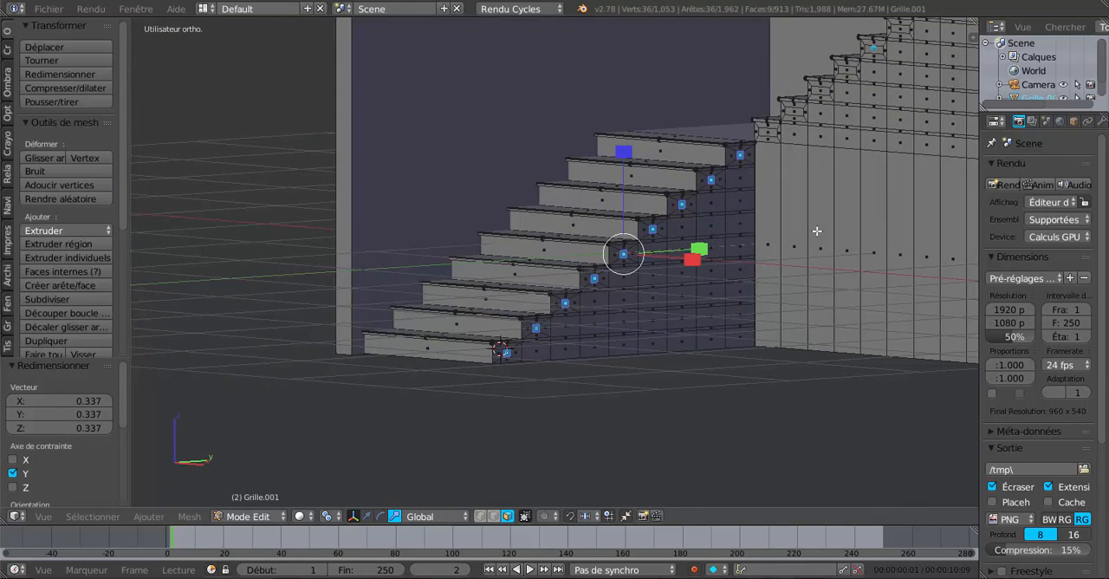
middle_click_drag(816, 231, 713, 330)
right_click(705, 283)
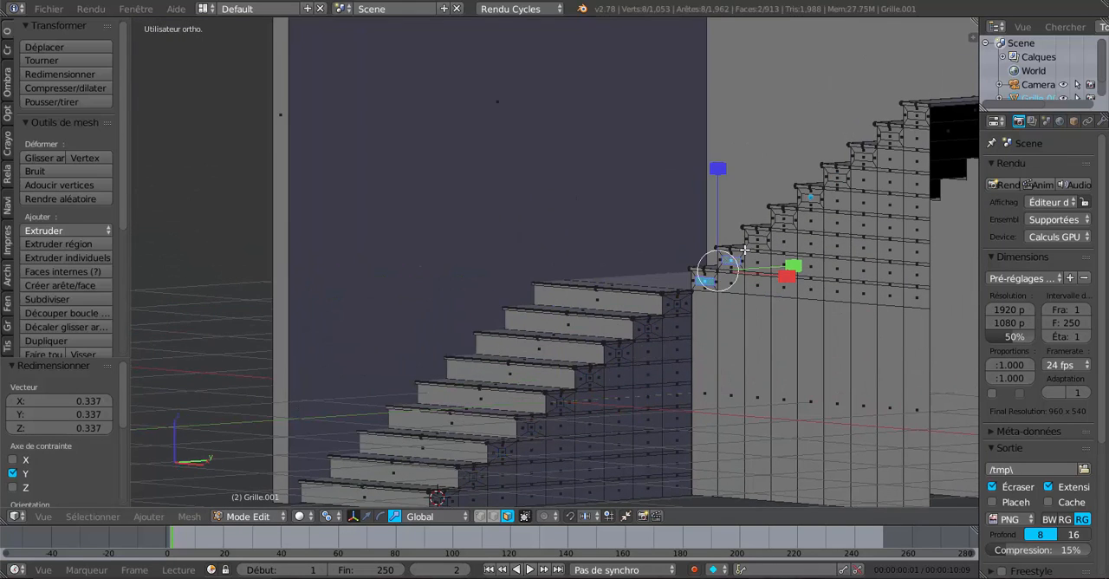
right_click(759, 241, "shift")
right_click(781, 220, "shift")
right_click(802, 199, "shift")
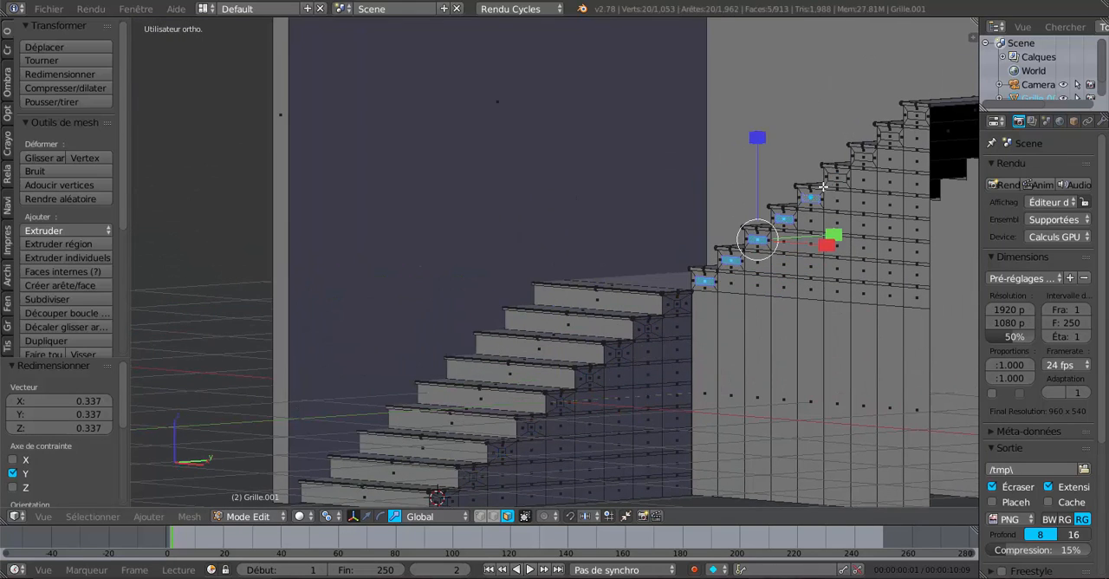
right_click(837, 177, "shift")
right_click(862, 159, "shift")
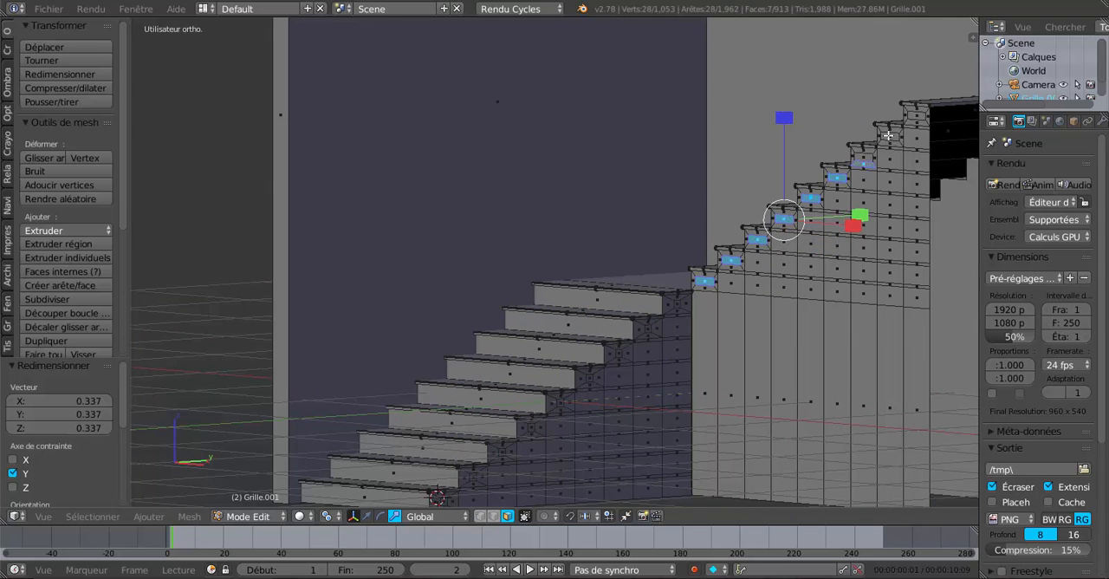
right_click(890, 136, "shift")
right_click(917, 116, "shift")
Step: Narrow the upper flight's inset side faces along X, scaling by about 0.75 and again by about 0.46
middle_click_drag(920, 279, 872, 261)
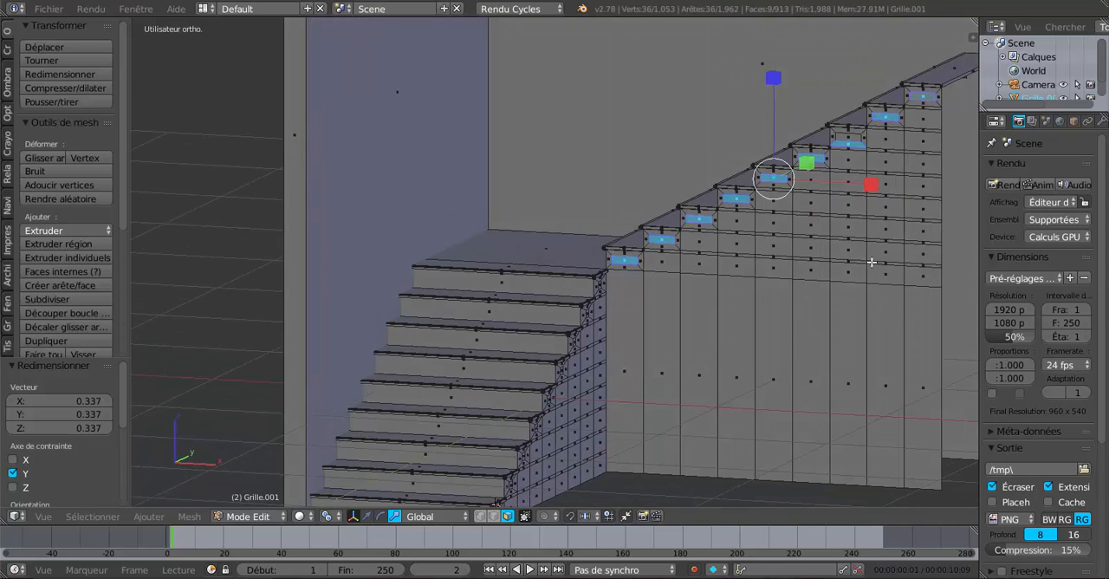
left_click_drag(872, 187, 840, 191)
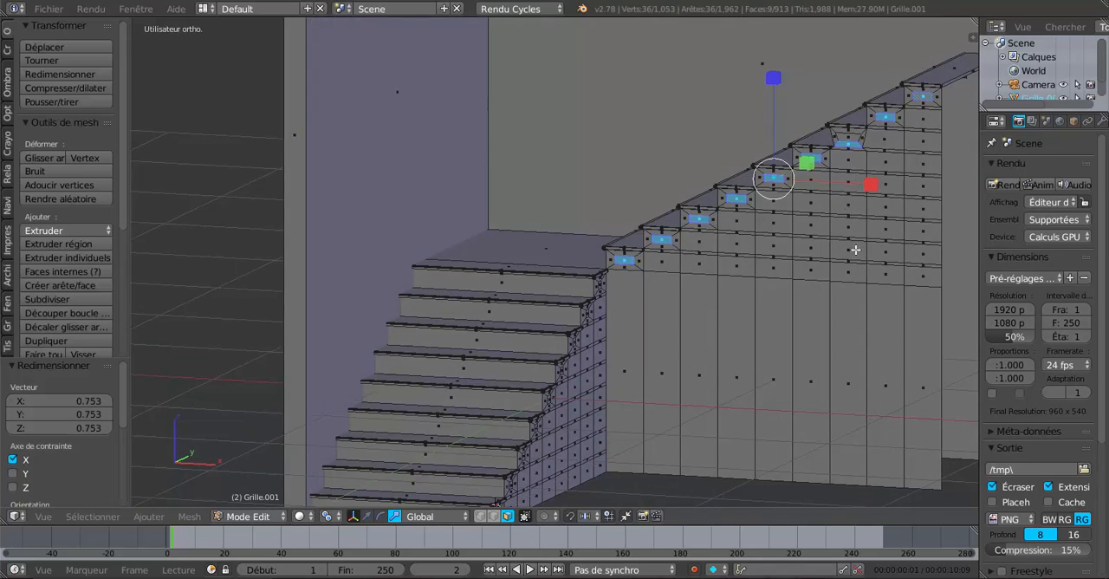
scroll(877, 257, "up", 2)
middle_click_drag(946, 182, 765, 236, "shift")
left_click_drag(786, 206, 727, 219)
Step: Add the lower flight's nine small inset side faces to the selection, from the landing down to the first step
middle_click_drag(668, 327, 665, 343)
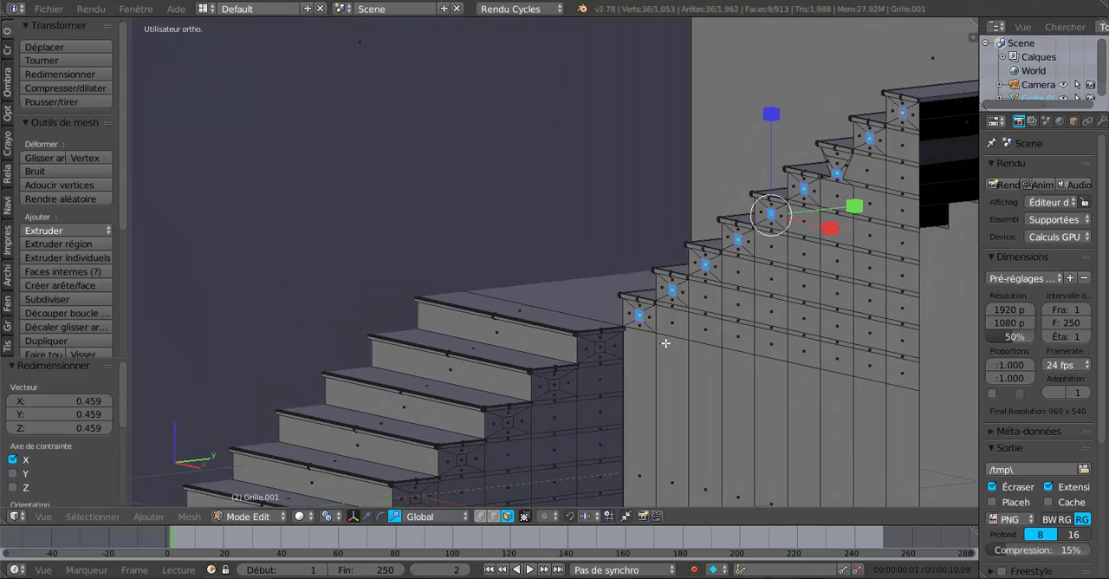
middle_click_drag(630, 380, 751, 256, "shift")
scroll(754, 253, "up", 2)
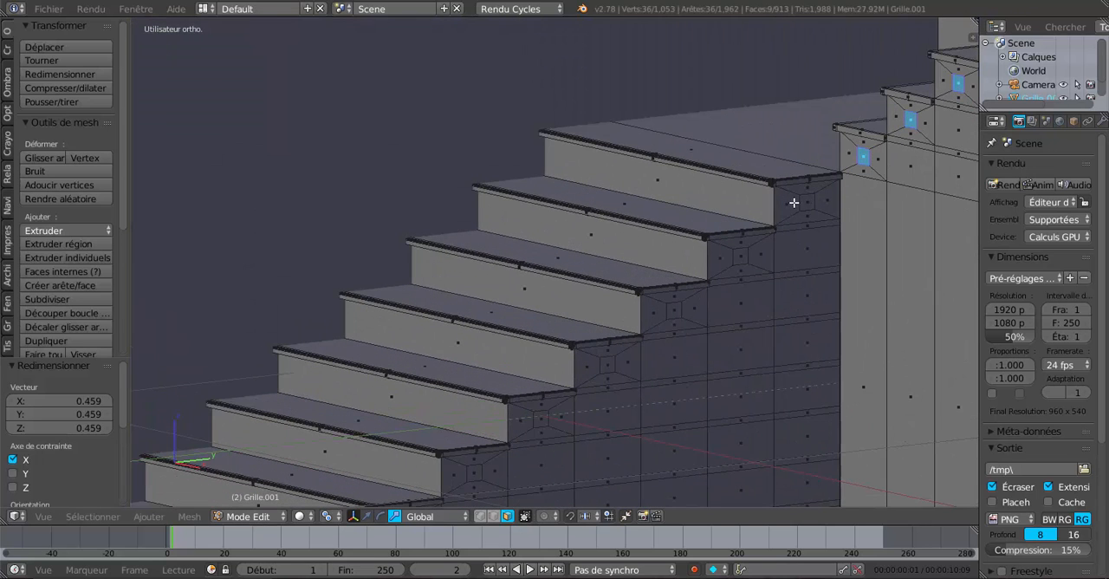
right_click(810, 201, "shift")
right_click(740, 260, "shift")
right_click(675, 311, "shift")
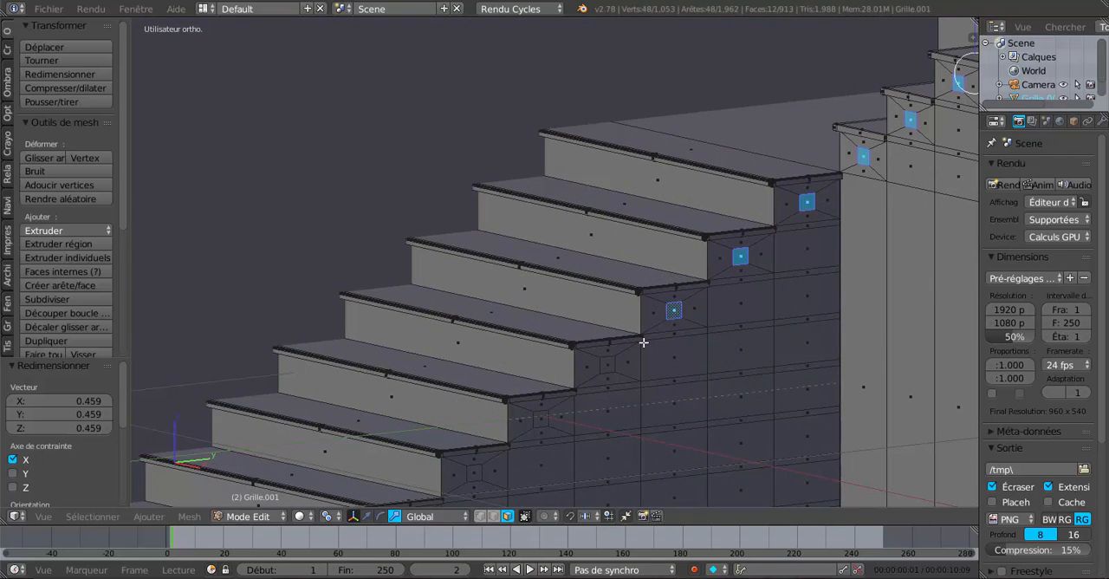
right_click(610, 365, "shift")
right_click(544, 425, "shift")
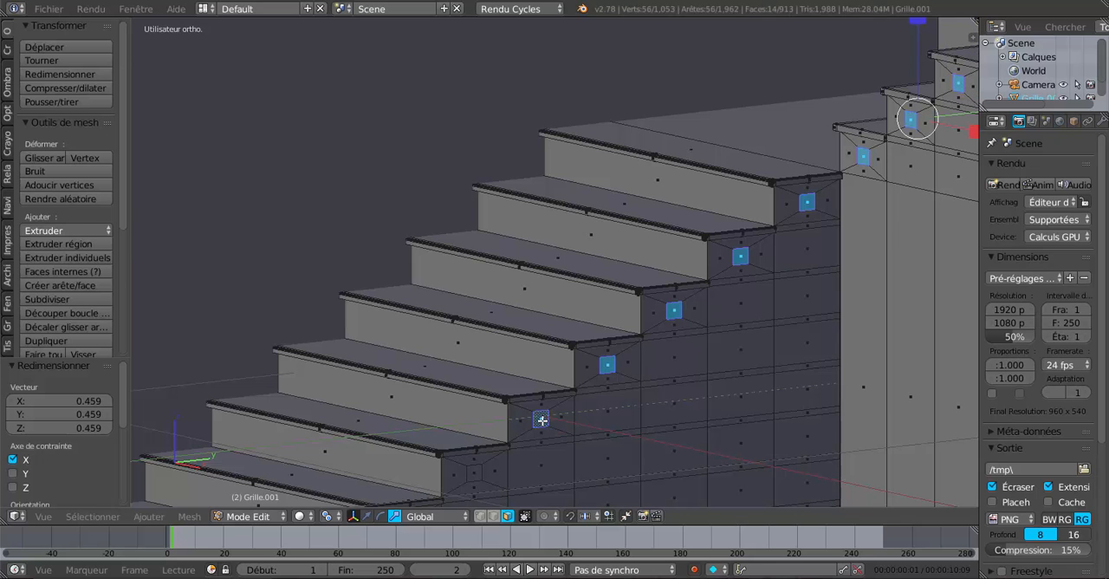
right_click(475, 473, "shift")
middle_click_drag(540, 465, 639, 345, "shift")
right_click(595, 356, "shift")
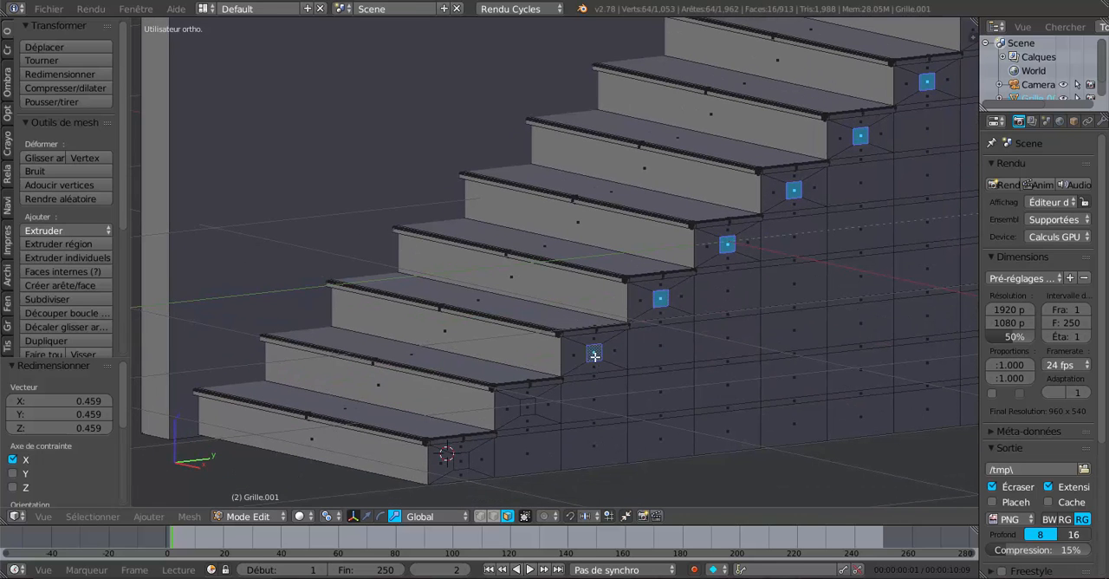
right_click(532, 403, "shift")
right_click(459, 462, "shift")
Step: Subdivide the selected inset faces of both flights twice with one cut each
middle_click_drag(483, 446, 649, 389)
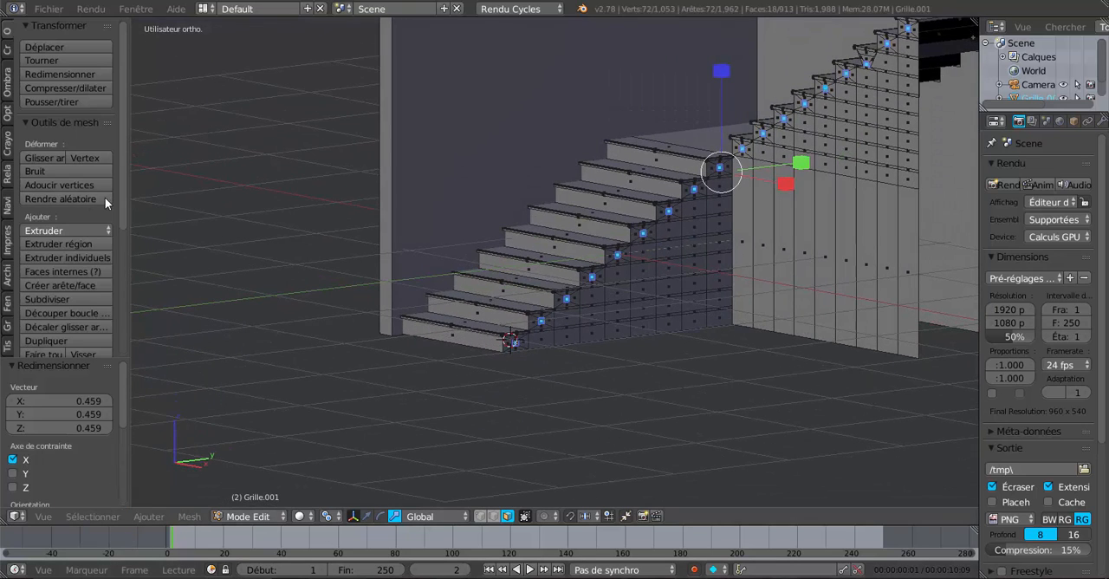
left_click_drag(125, 182, 127, 266)
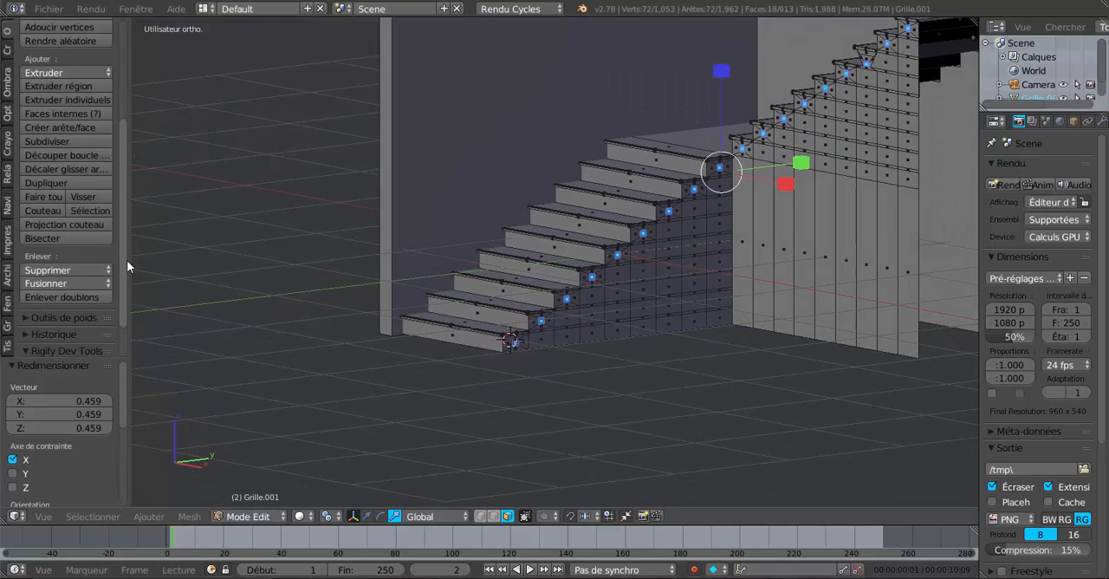
left_click(56, 139)
left_click(56, 140)
scroll(530, 202, "up", 2)
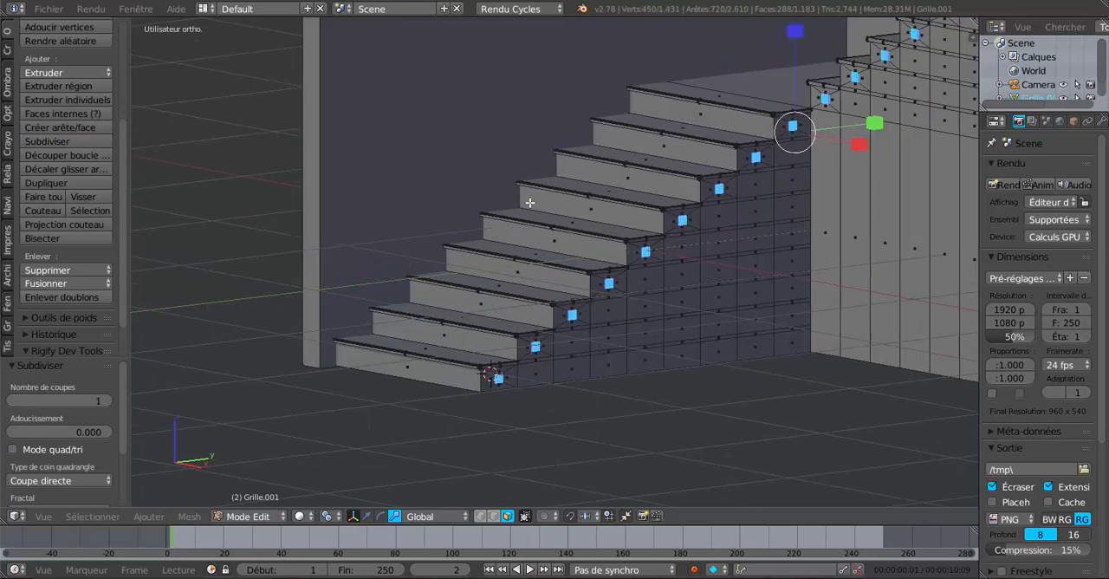
Step: Expand the LoopTools section and make room for its full list of mesh commands
scroll(530, 202, "up", 5)
middle_click_drag(578, 225, 557, 75, "shift")
scroll(715, 147, "up", 3)
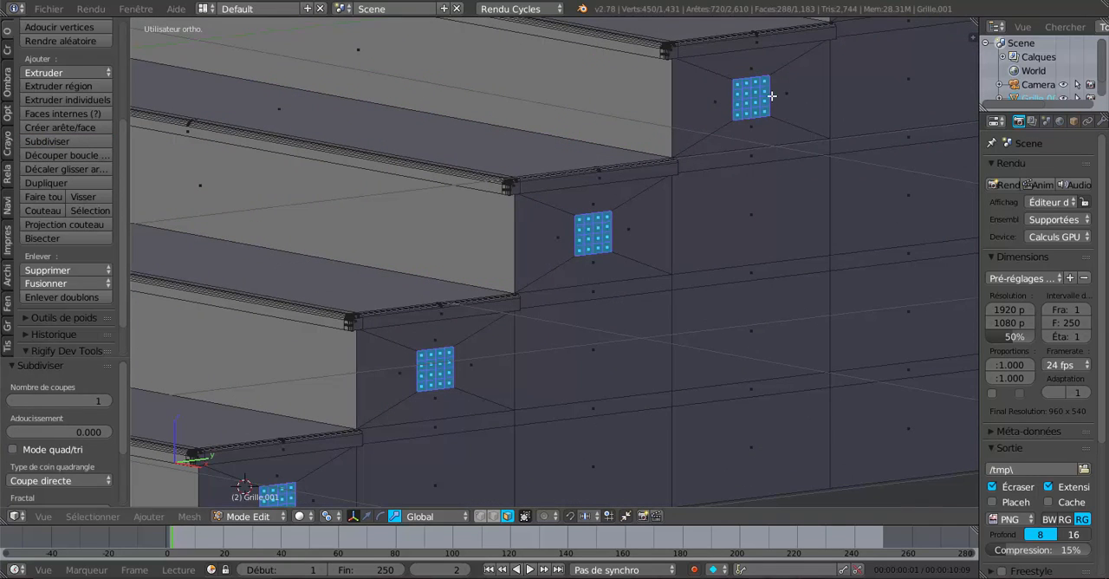
scroll(757, 115, "down", 4)
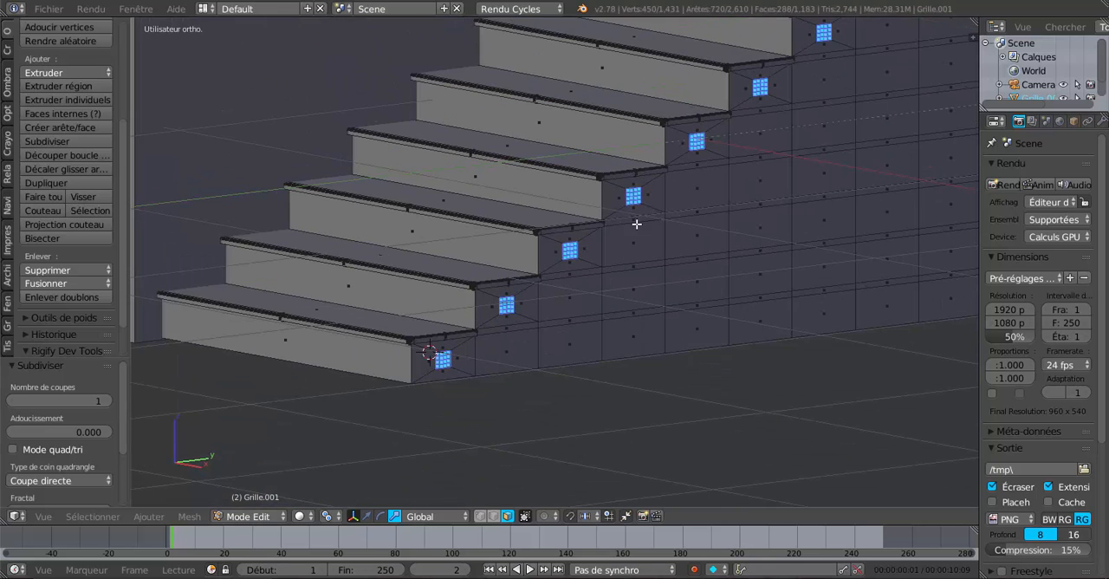
scroll(636, 223, "down", 5)
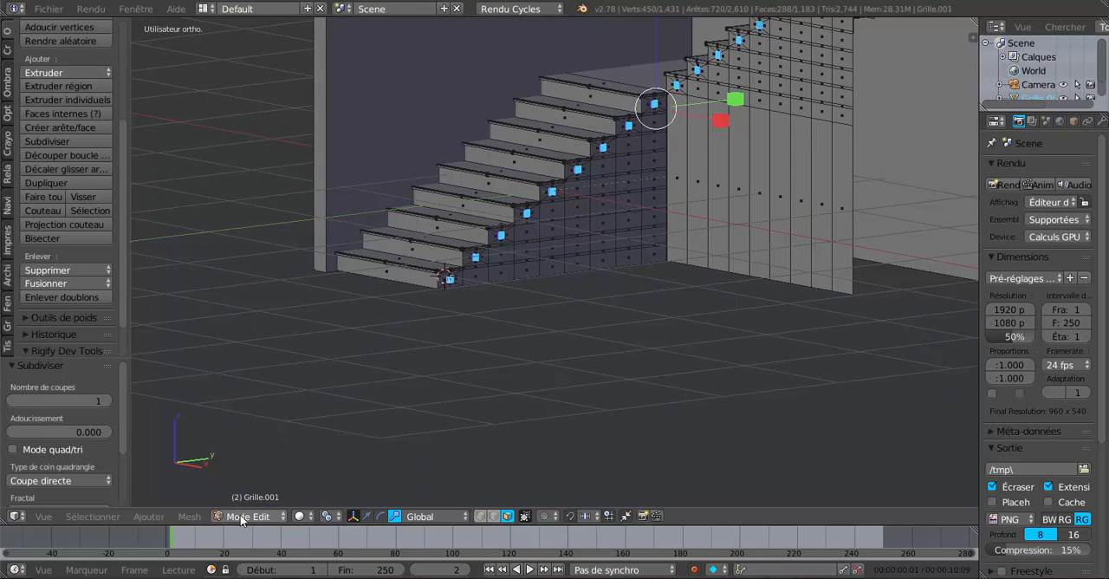
scroll(122, 271, "down", 2)
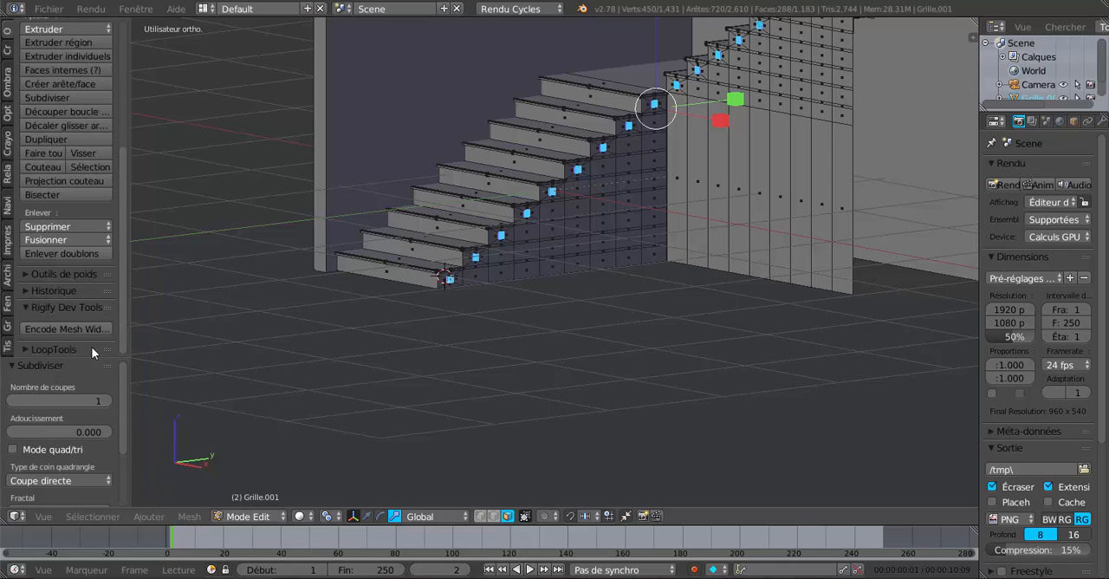
left_click_drag(80, 357, 118, 452)
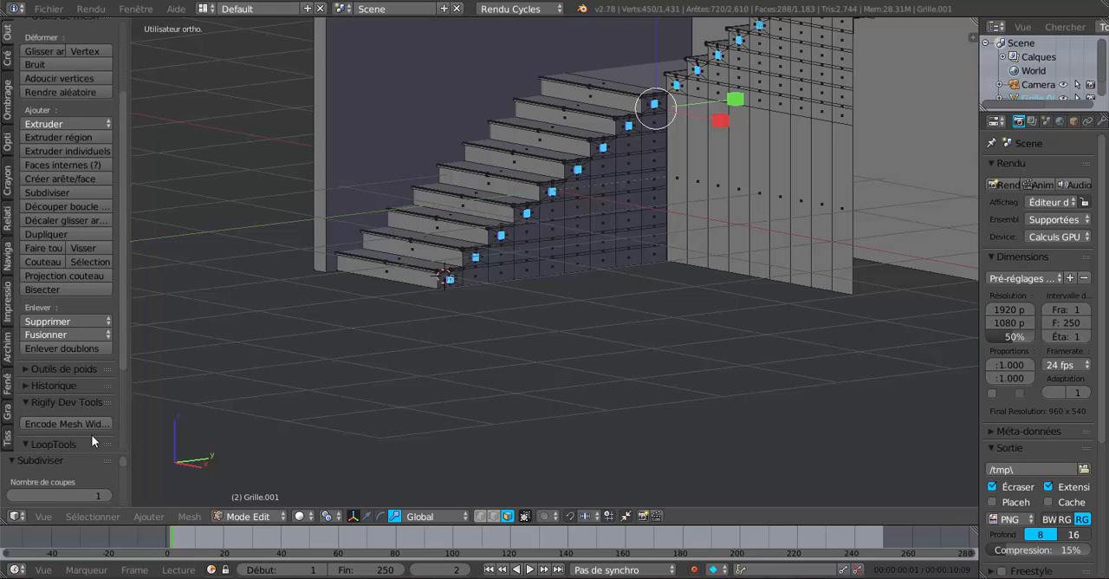
left_click_drag(92, 454, 95, 424)
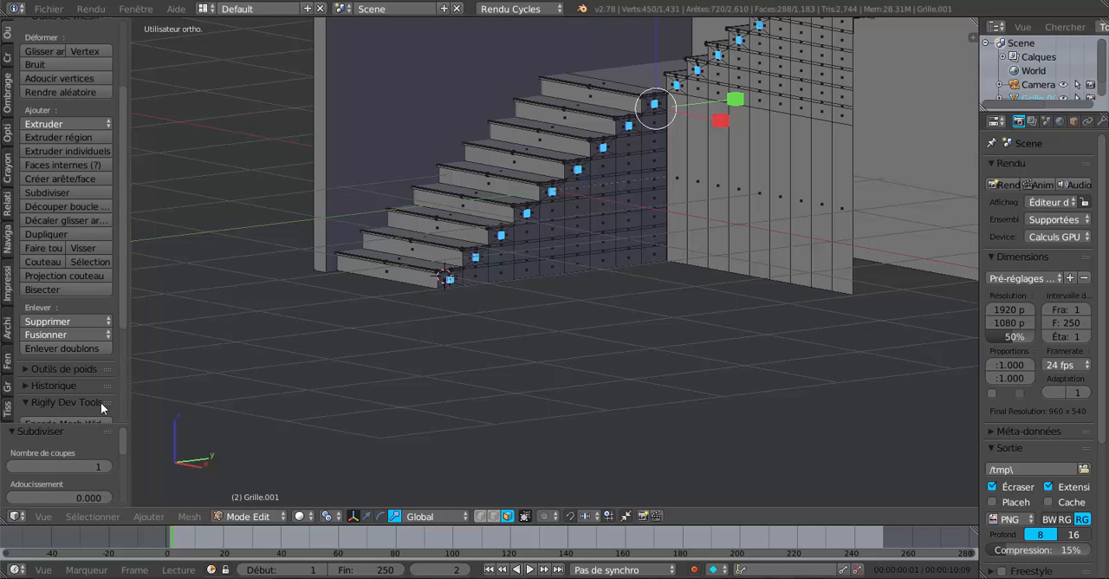
left_click_drag(127, 306, 121, 400)
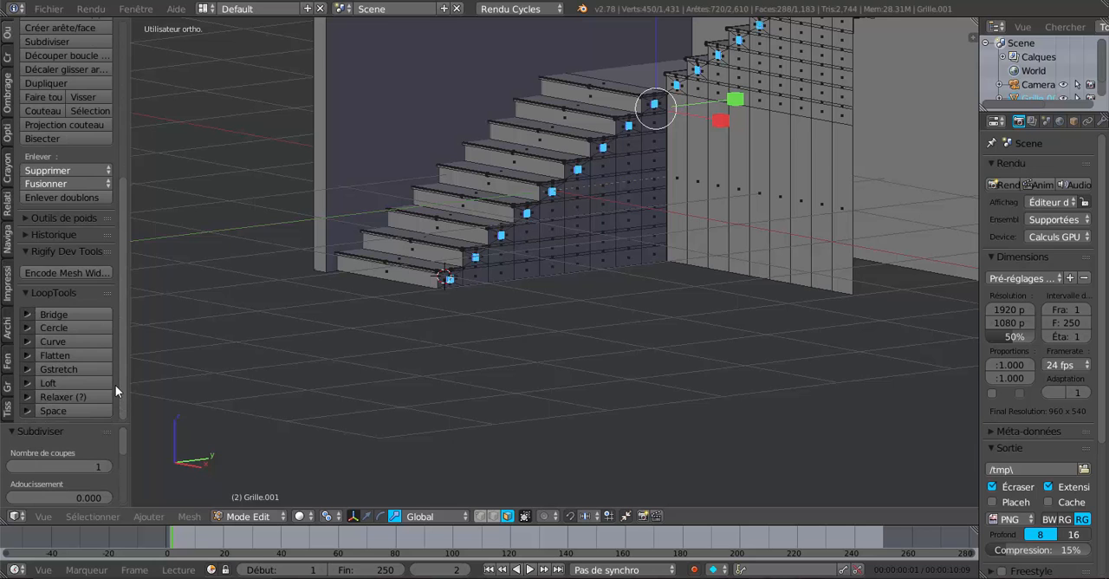
Step: Try rounding the subdivided side faces of both flights with the LoopTools Circle command, check both flights and undo it
left_click(56, 327)
scroll(510, 290, "up", 5)
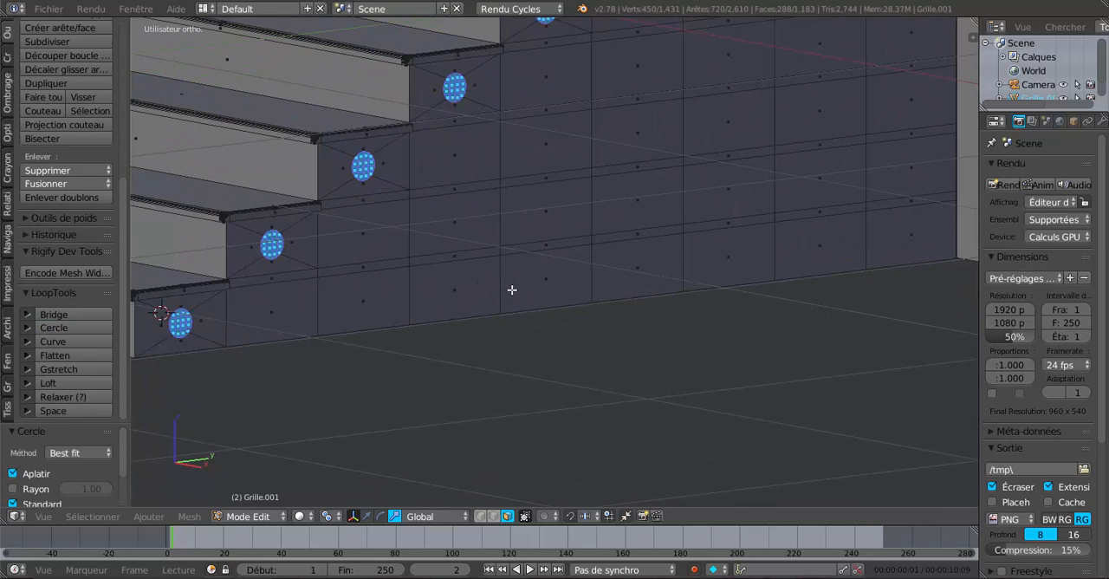
middle_click_drag(512, 289, 498, 489, "shift")
scroll(689, 335, "up", 3)
scroll(688, 335, "down", 5)
scroll(711, 317, "down", 4, "shift")
scroll(712, 318, "down", 5)
middle_click_drag(529, 453, 554, 423)
scroll(594, 424, "up", 2)
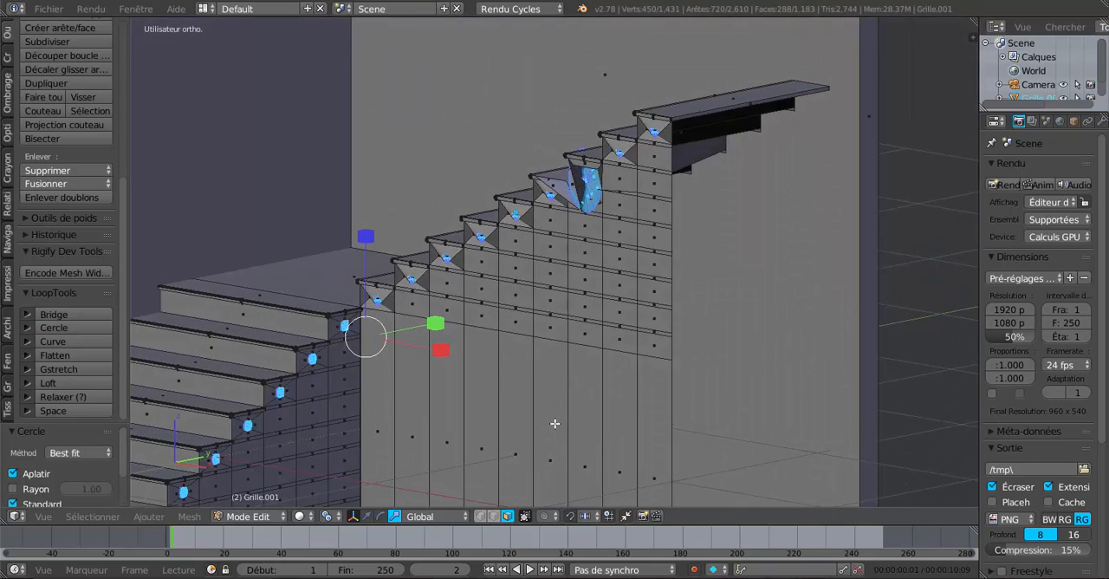
key("ctrl+z")
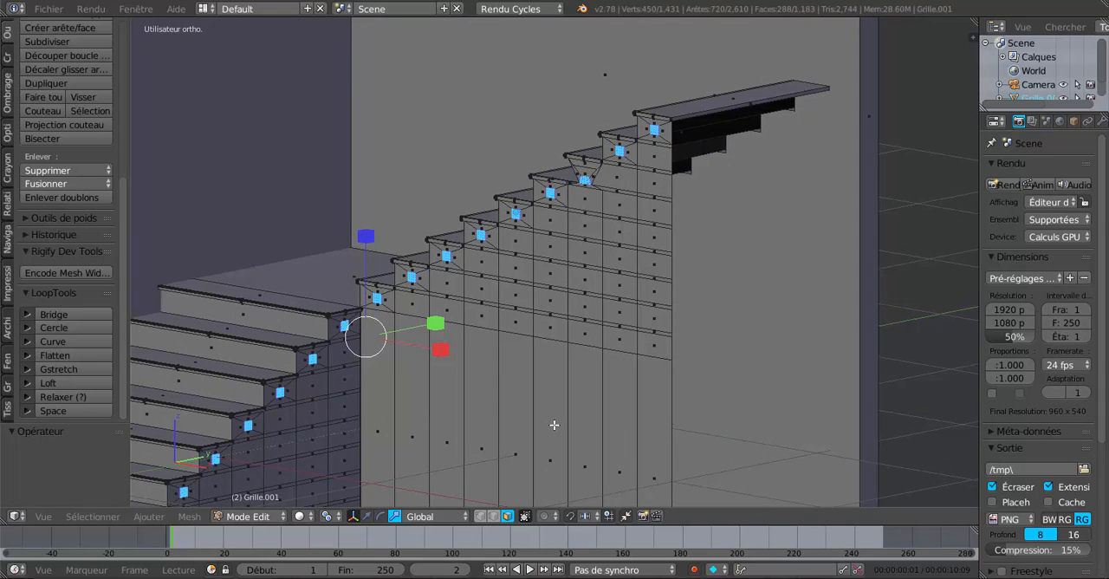
Step: Circle-deselect the upper flight's subdivided side faces and undo that deselection
middle_click_drag(537, 404, 531, 397)
key("c")
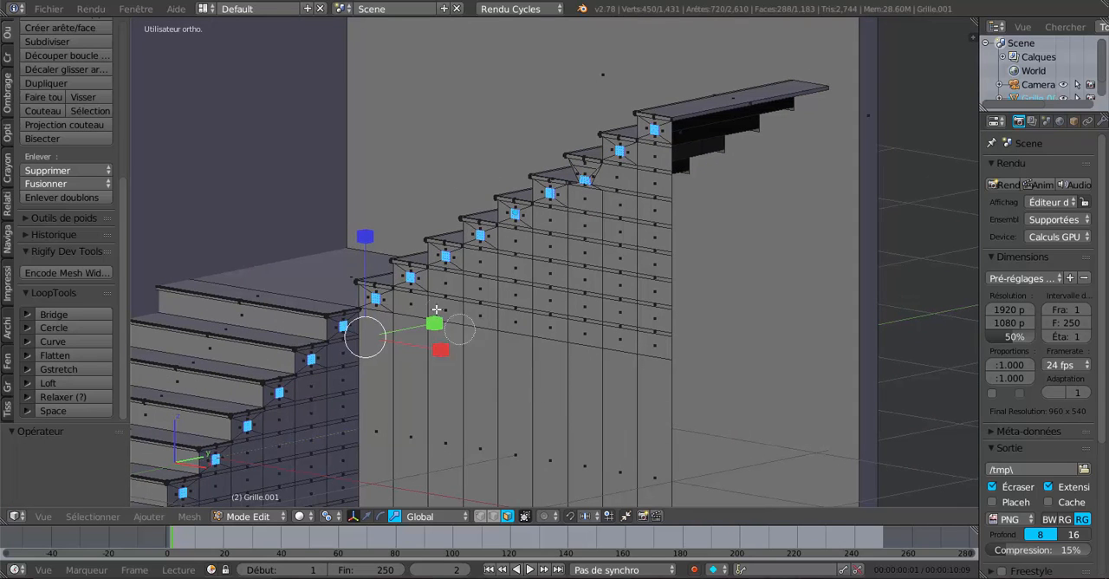
middle_click_drag(372, 305, 647, 124)
right_click(648, 124)
middle_click_drag(460, 376, 576, 287, "shift")
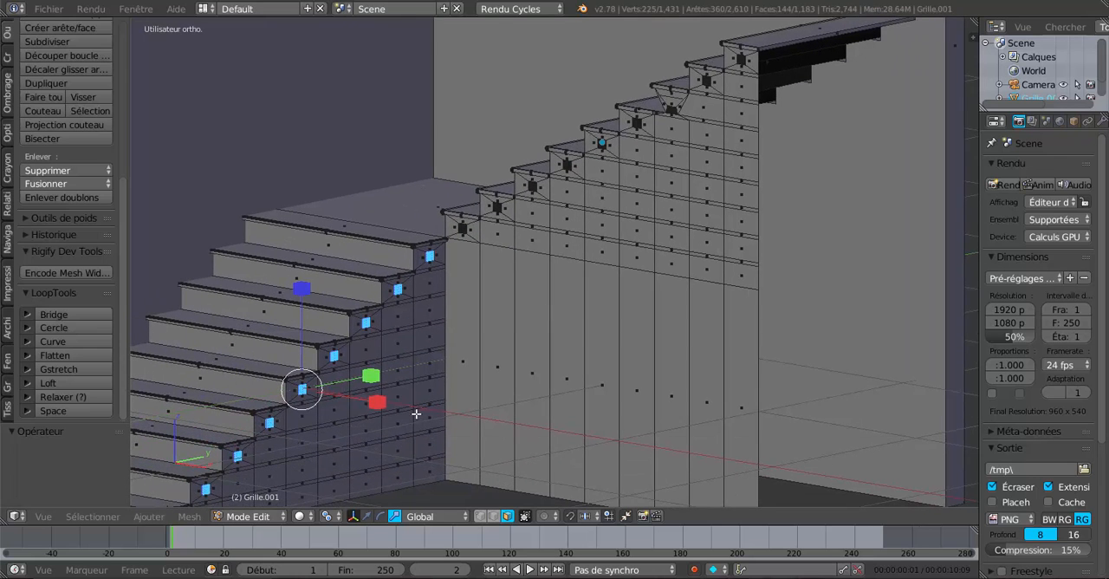
key("ctrl+z")
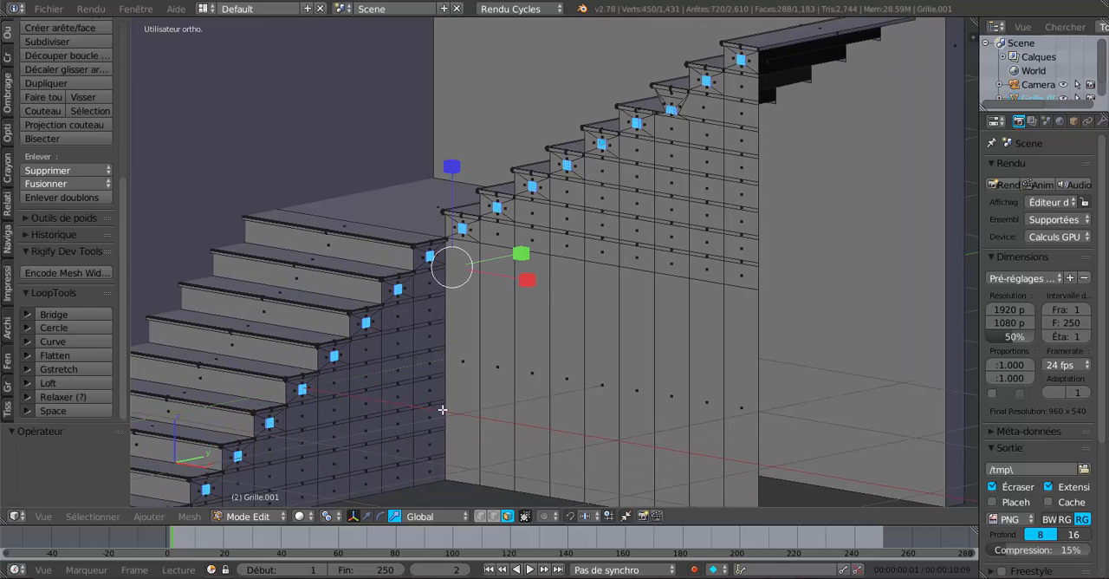
Step: Set the pivot point to the median (Barycentre), retry LoopTools Circle on all subdivided side faces and undo the rounding
left_click(326, 517)
left_click(355, 455)
middle_click_drag(347, 452, 491, 359, "shift")
left_click(64, 328)
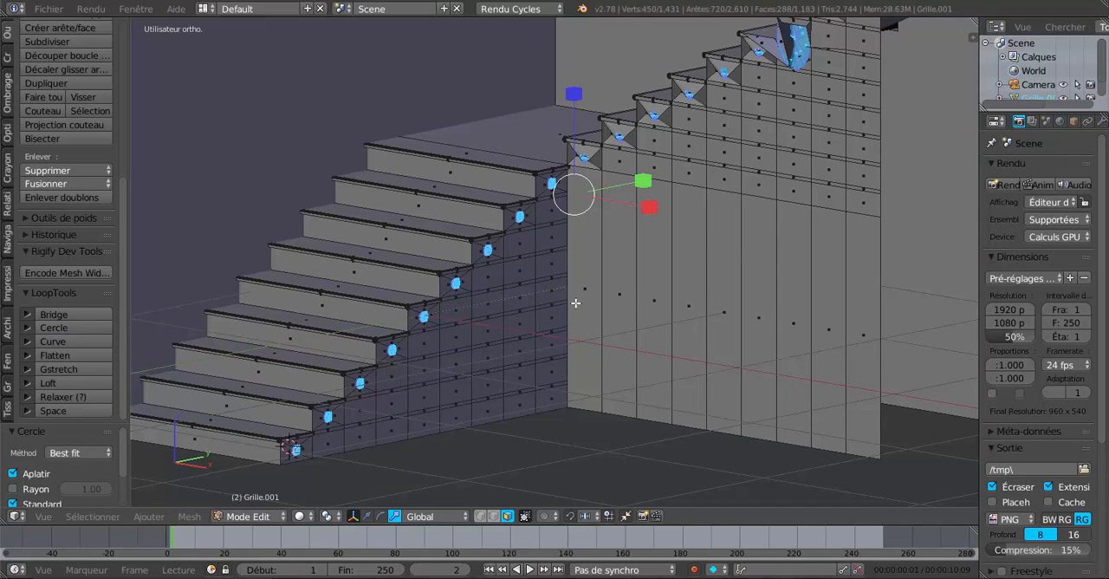
key("ctrl+z")
Step: Try again to remove the upper flight's subdivided faces from the selection with one sweep, and undo the sweep
scroll(604, 310, "down", 4)
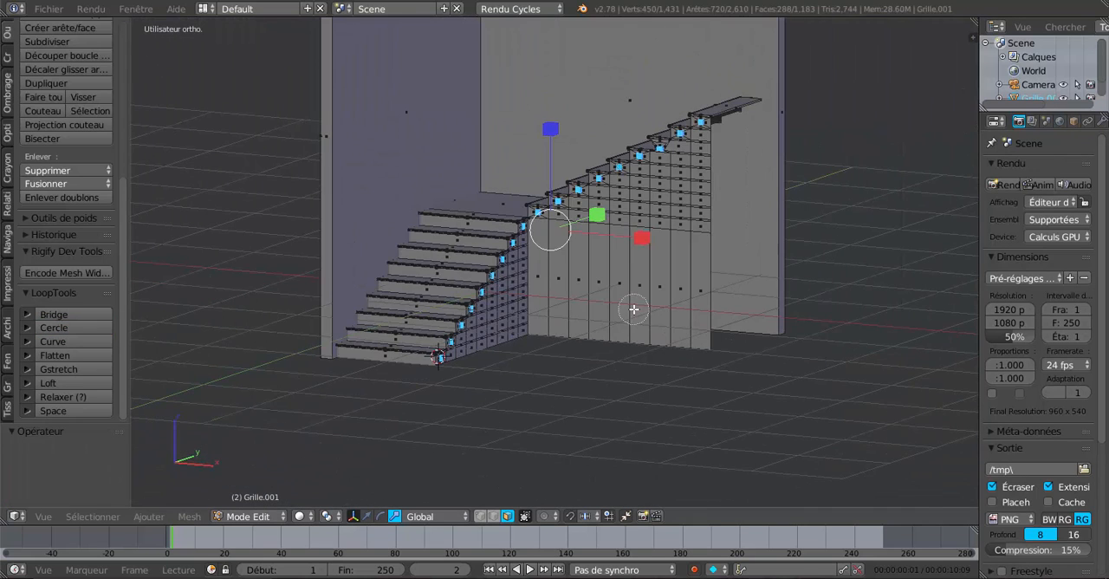
middle_click_drag(542, 215, 704, 125)
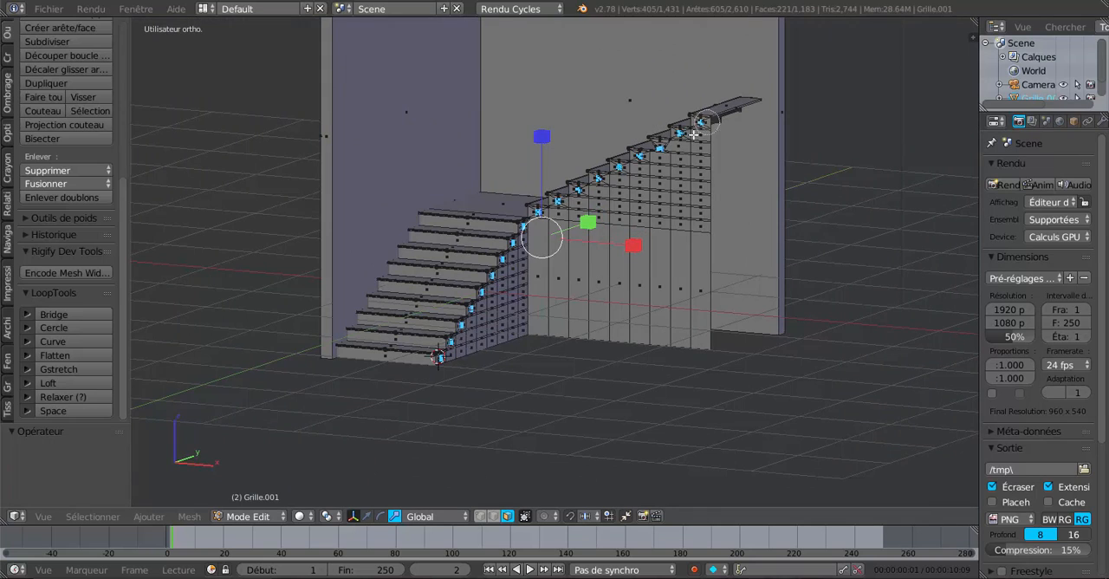
right_click(665, 151)
scroll(654, 195, "up", 3)
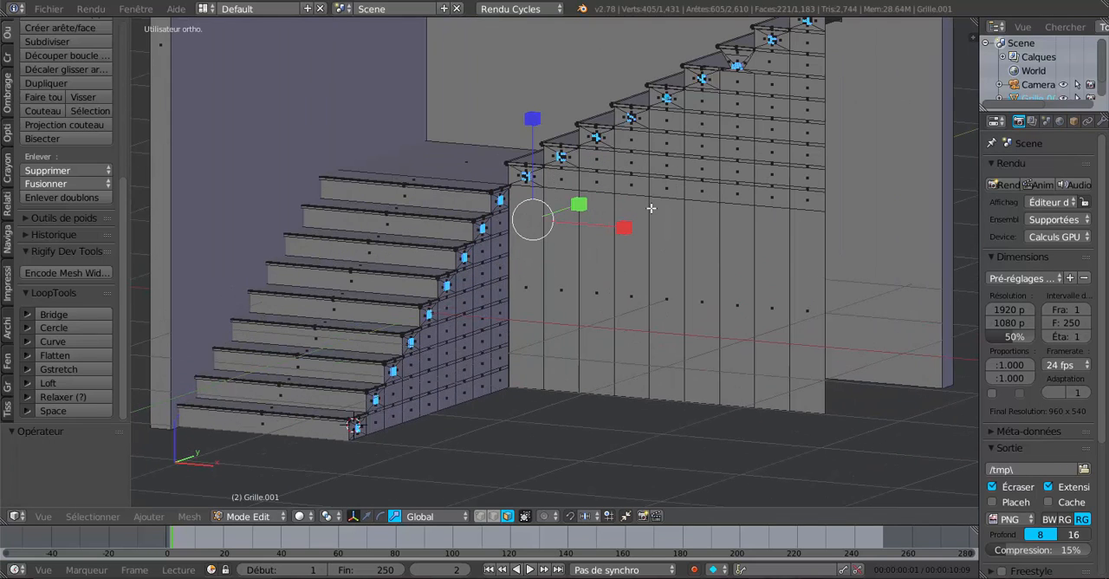
key("ctrl+z")
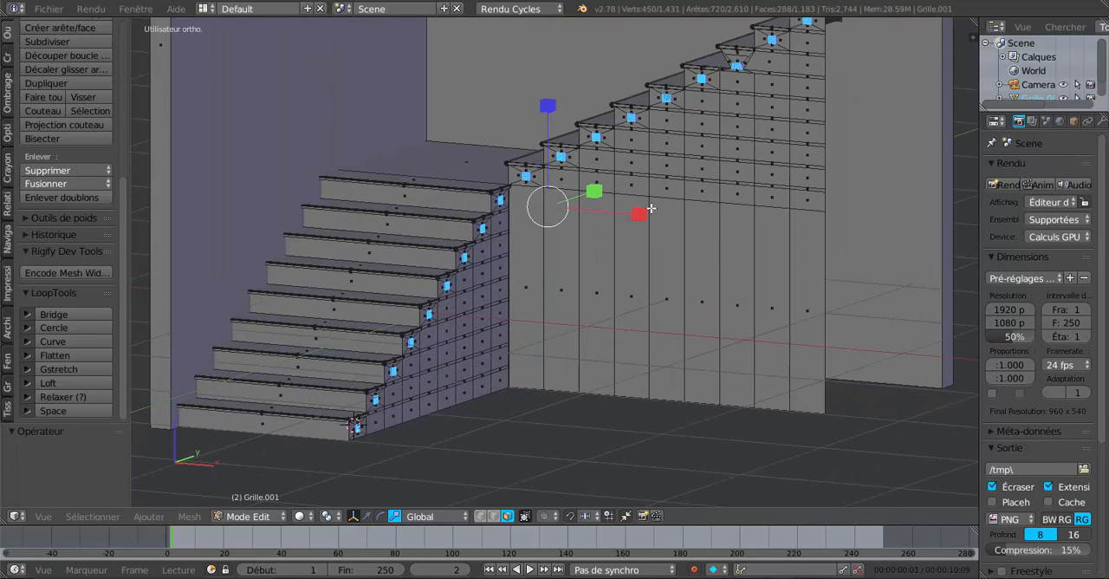
scroll(638, 258, "up", 1)
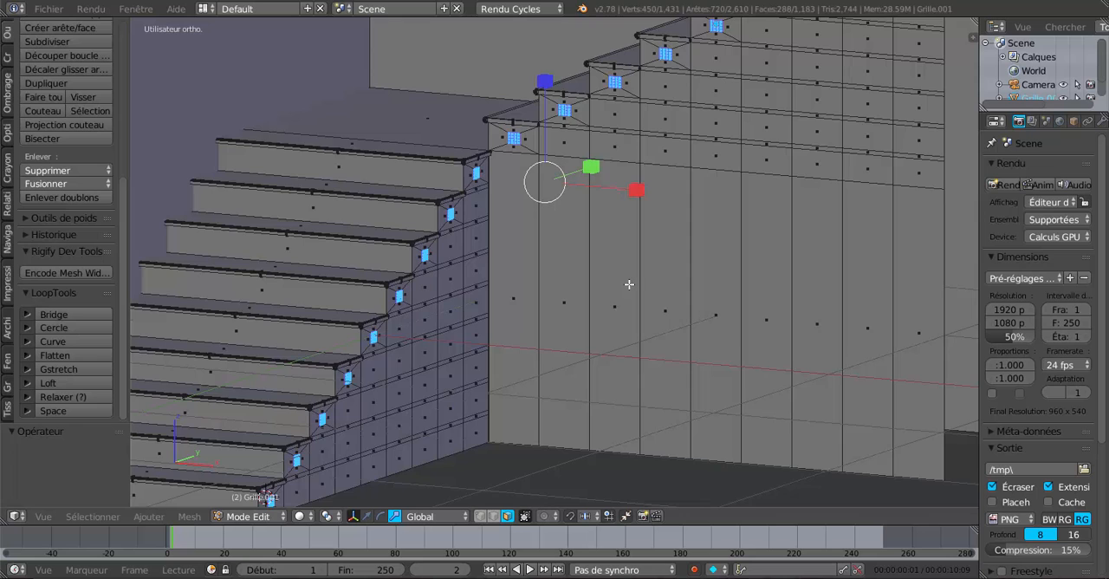
scroll(629, 284, "down", 3)
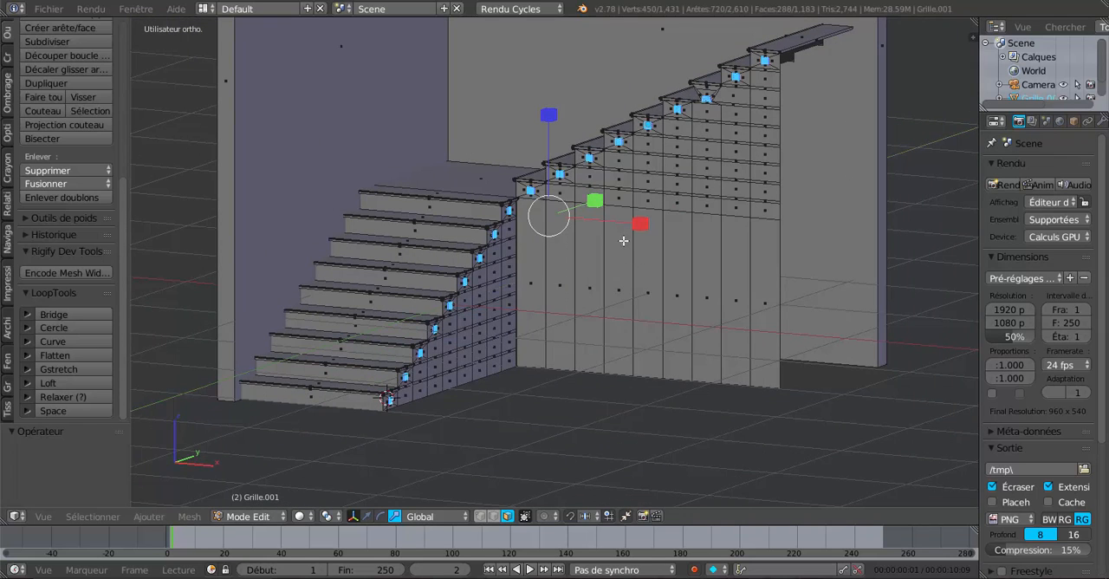
Step: Deselect most of the upper flight's subdivided faces, try LoopTools Circle on the remaining selection and undo the rounding
key("c")
middle_click(546, 191)
middle_click_drag(550, 189, 775, 53)
right_click(775, 53)
left_click(68, 328)
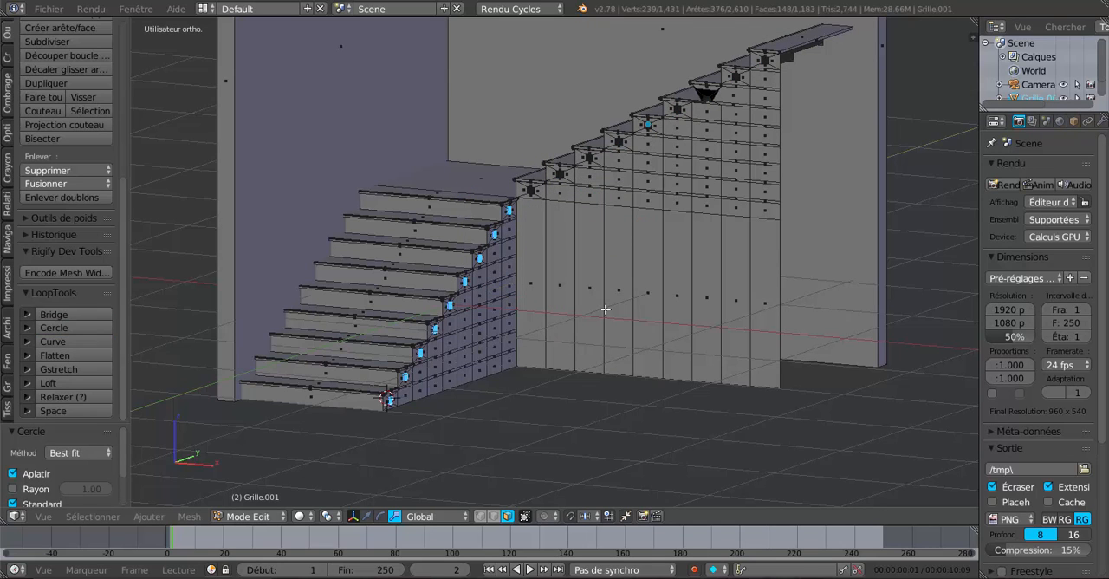
key("ctrl+z")
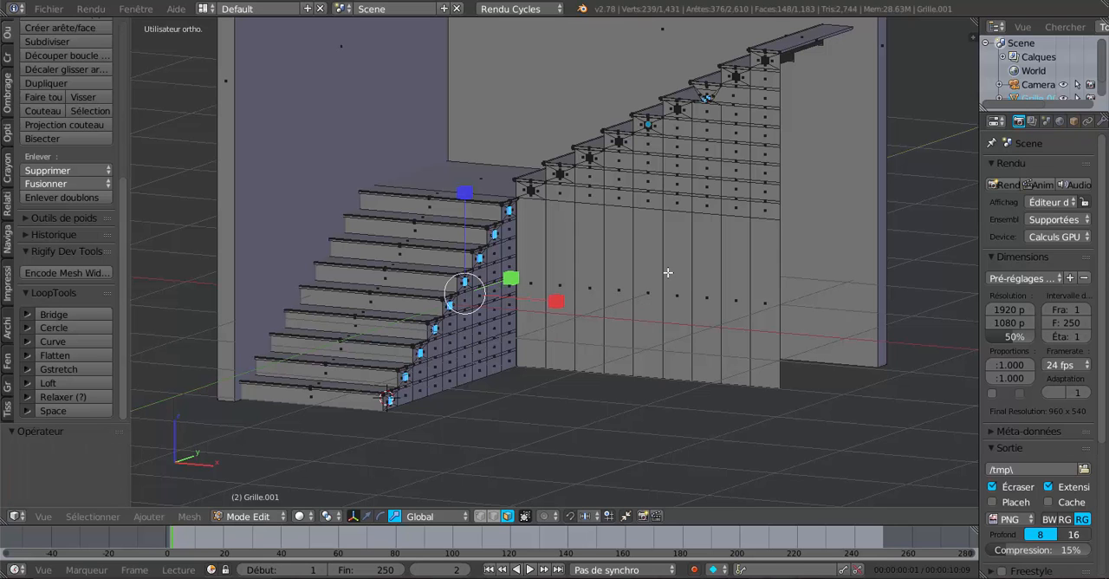
Step: Undo the deselection, the subdivisions, the added lower-flight selection and the narrowing, back to the upper flight's wide inset faces
scroll(668, 272, "up", 2)
middle_click_drag(687, 260, 639, 317, "shift")
key("ctrl+z")
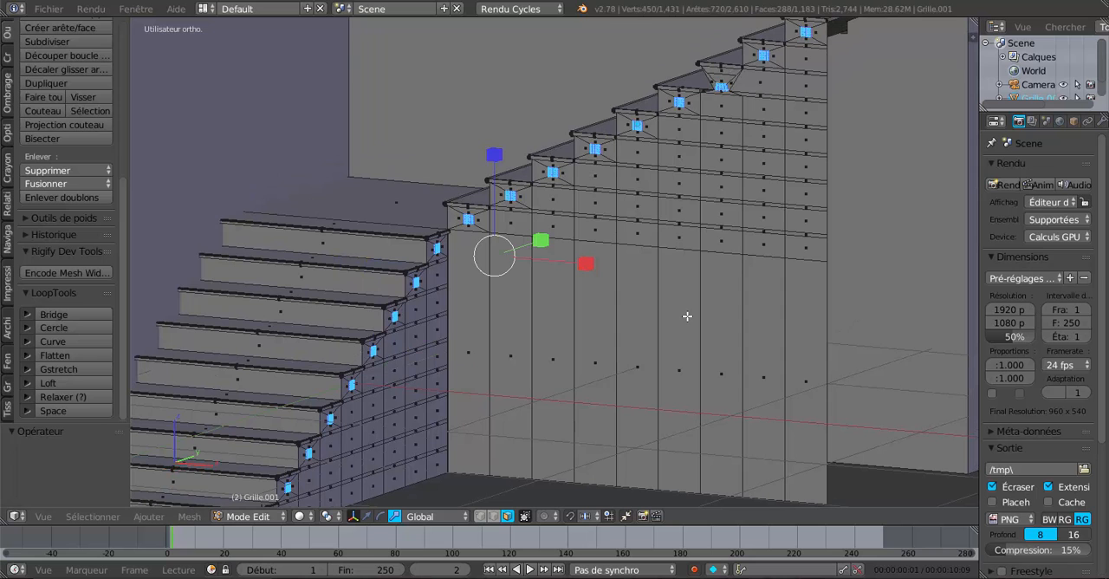
key("ctrl+z")
key("ctrl+z")
middle_click_drag(682, 325, 661, 323)
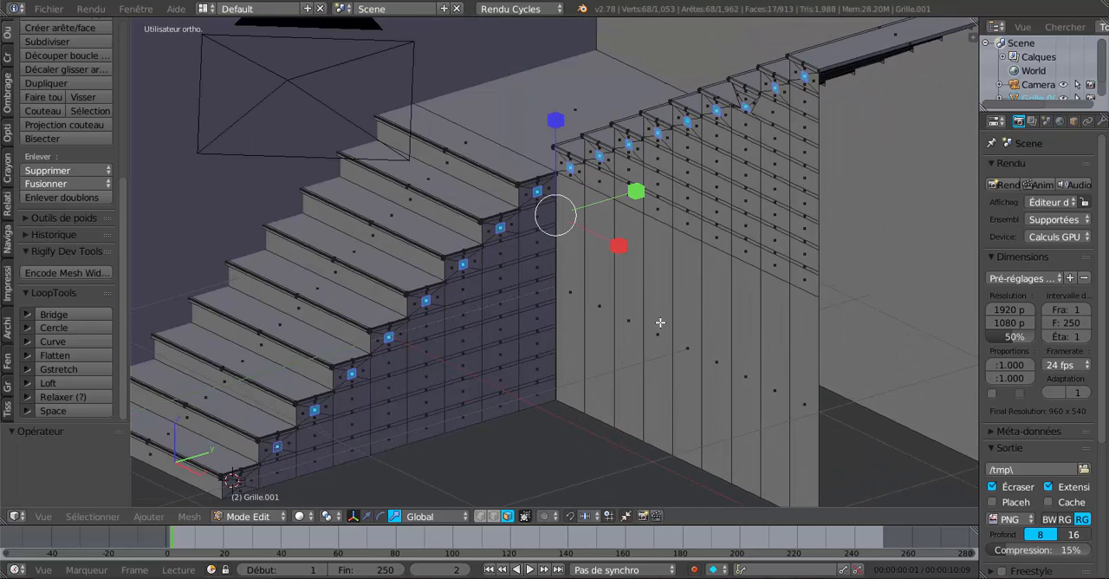
key("ctrl+z")
key("ctrl+z")
key("ctrl+z")
key("ctrl+z")
key("ctrl+z")
key("ctrl+z")
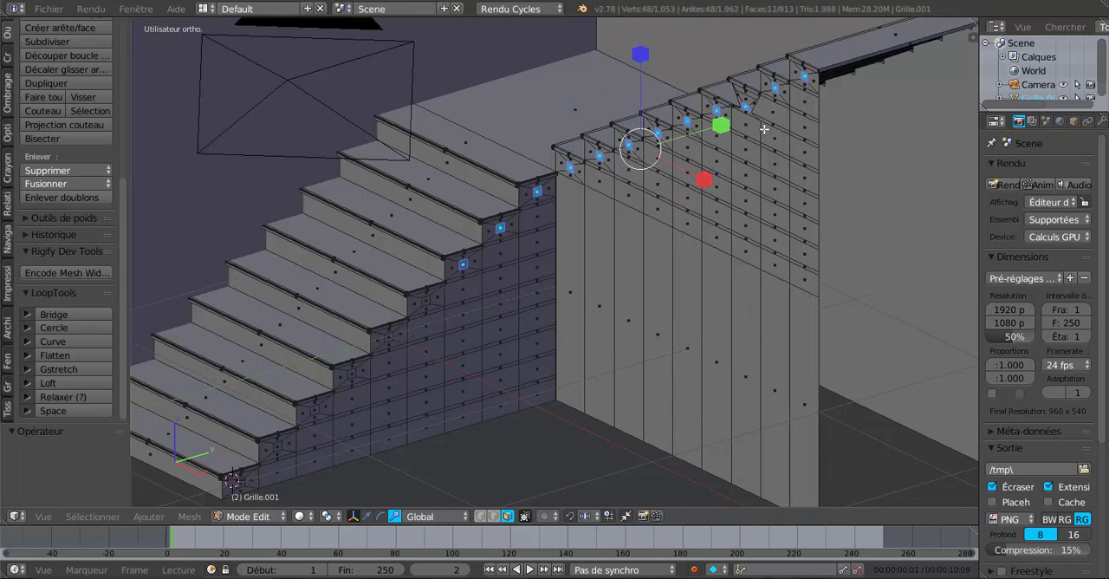
key("ctrl+z")
key("ctrl+z")
key("ctrl+z")
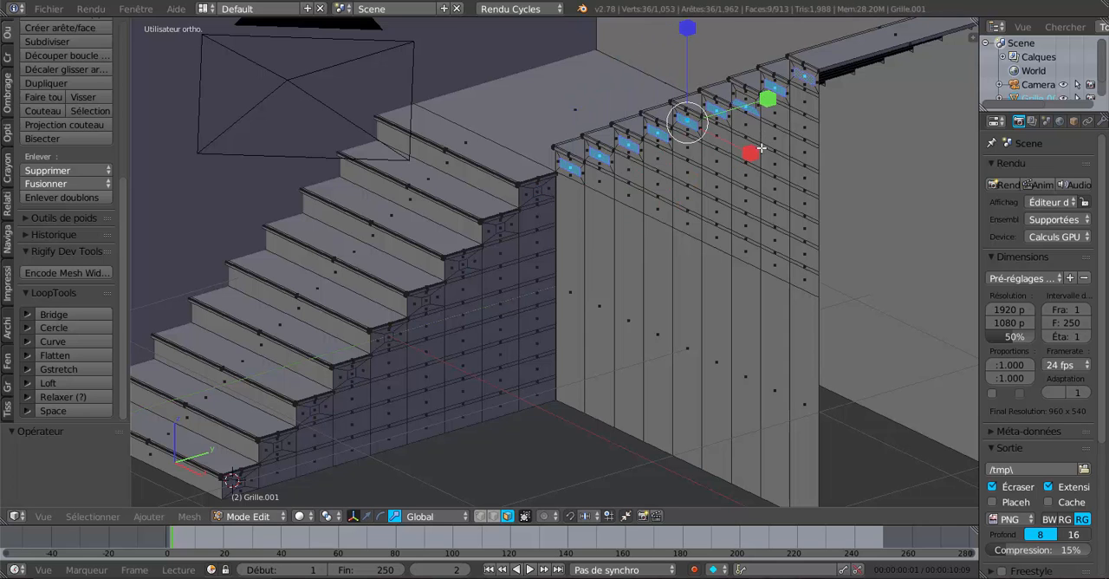
Step: Restore the misplaced inset face on the upper flight's seventh step to its place in line with its neighbours
middle_click_drag(730, 209, 694, 248)
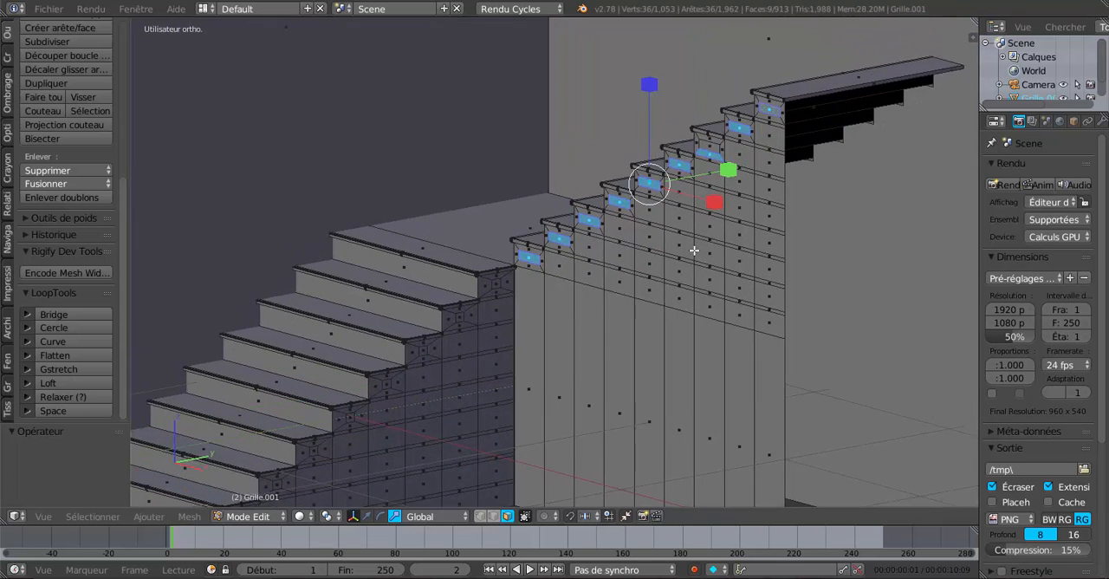
scroll(691, 258, "up", 2)
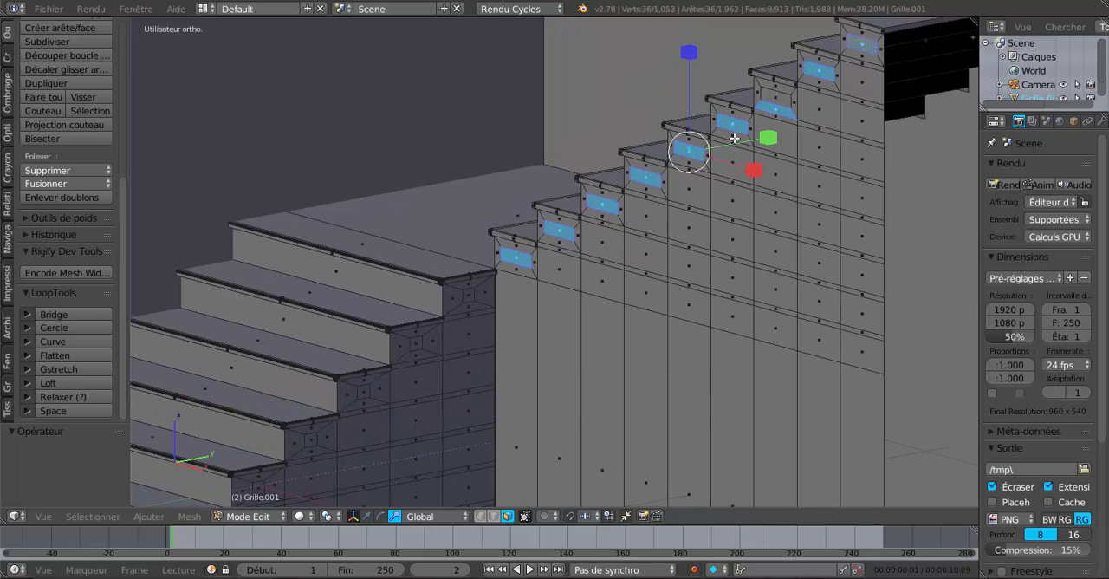
right_click(776, 108, "shift")
right_click(780, 101, "shift")
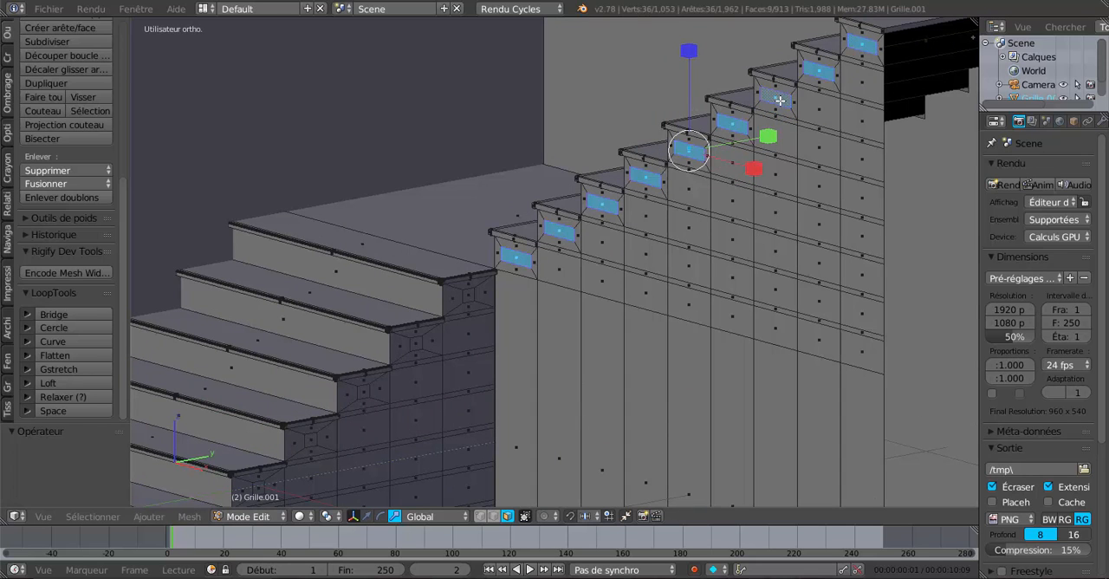
Step: Try to narrow the upper flight's inset faces along X around their common centre, and undo the scaling
middle_click_drag(753, 268, 758, 185)
key("s")
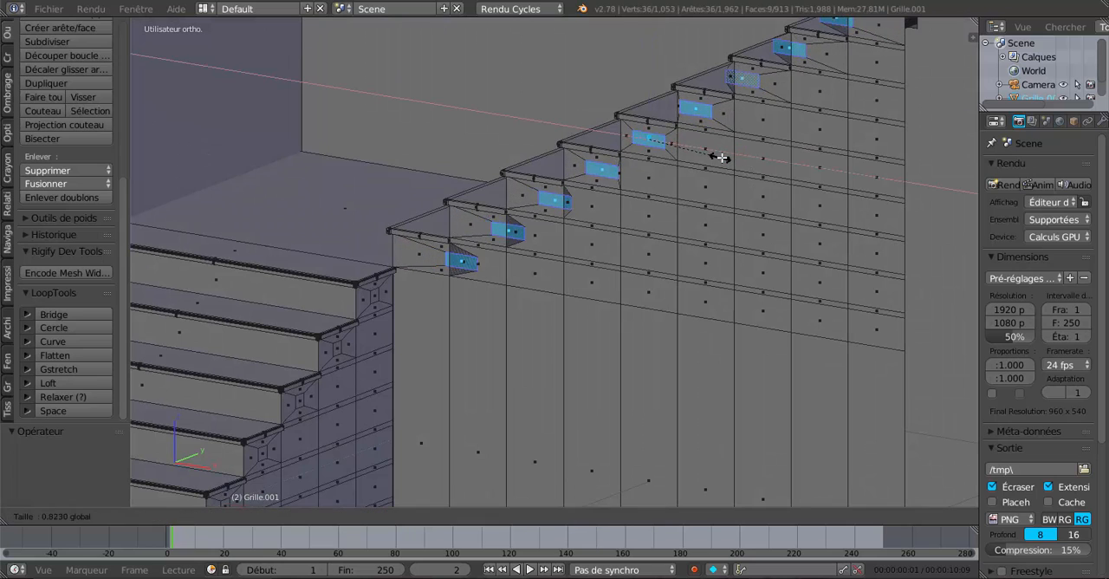
left_click(721, 194)
key("ctrl+z")
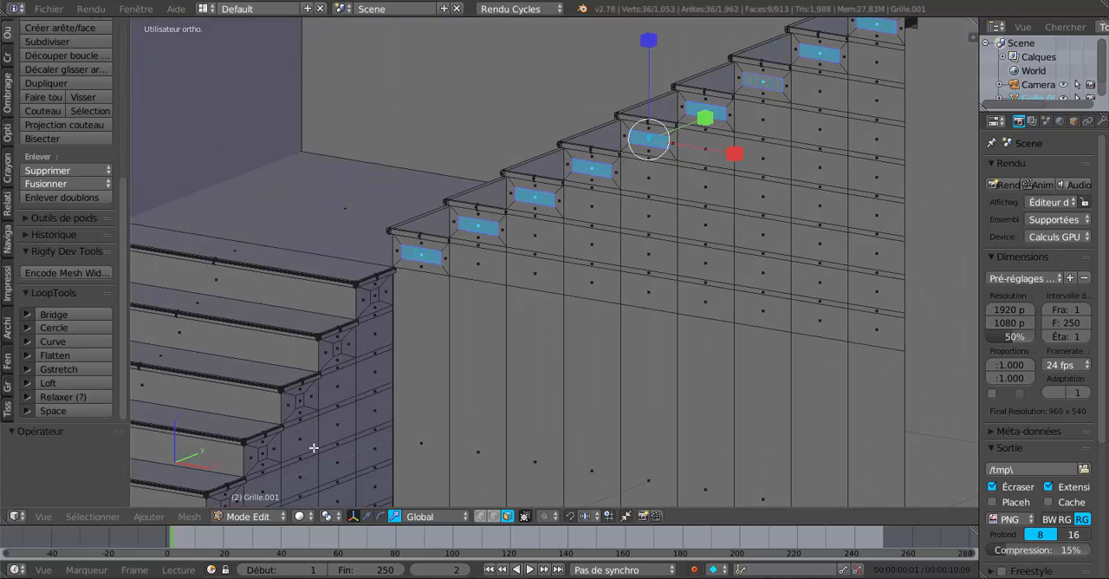
Step: Set the pivot point to individual origins and narrow the upper flight's nine inset faces along X, scaling by about 0.332
left_click(299, 516)
left_click(328, 520)
left_click(329, 521)
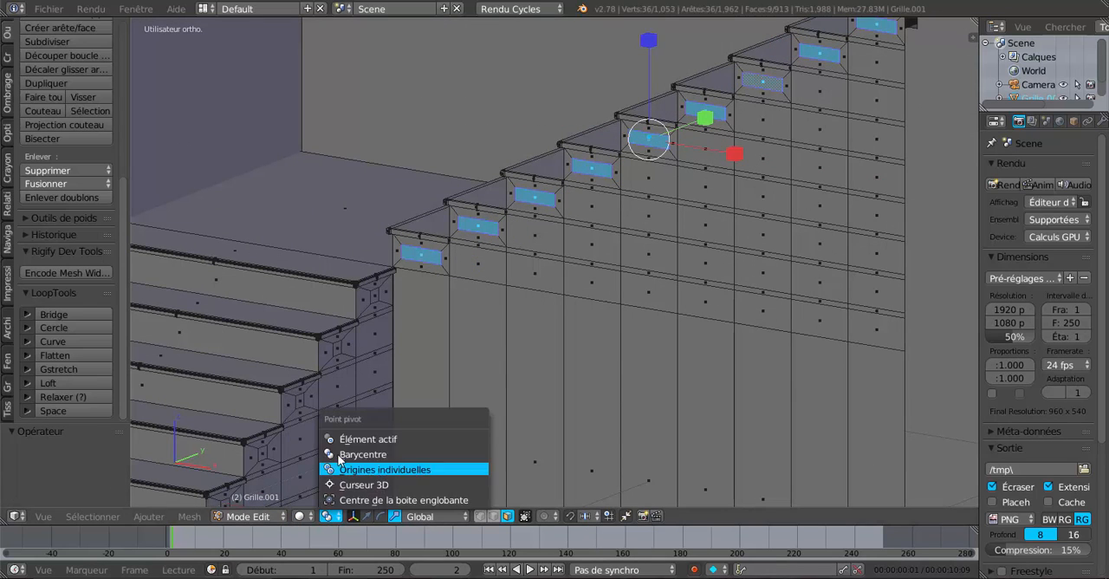
left_click(350, 469)
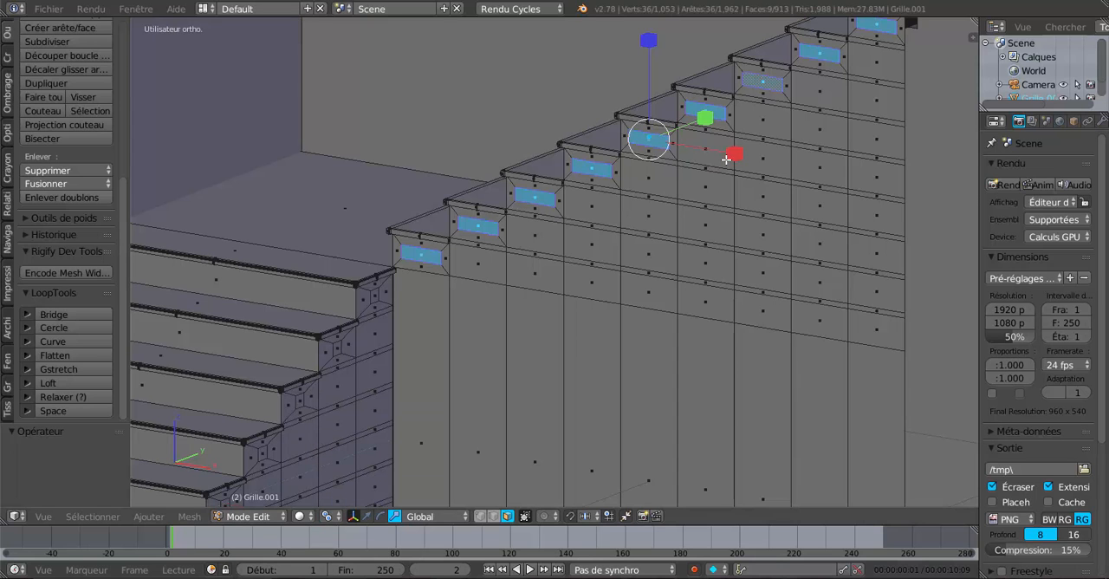
key("s")
left_click(658, 165)
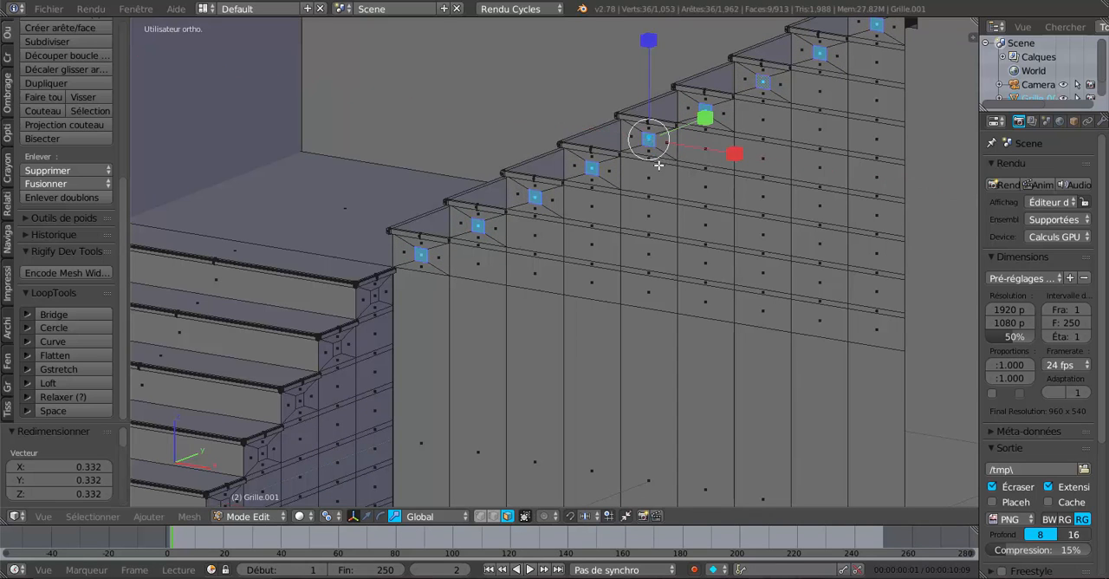
scroll(622, 244, "down", 4)
middle_click_drag(622, 245, 605, 251)
scroll(605, 251, "up", 2)
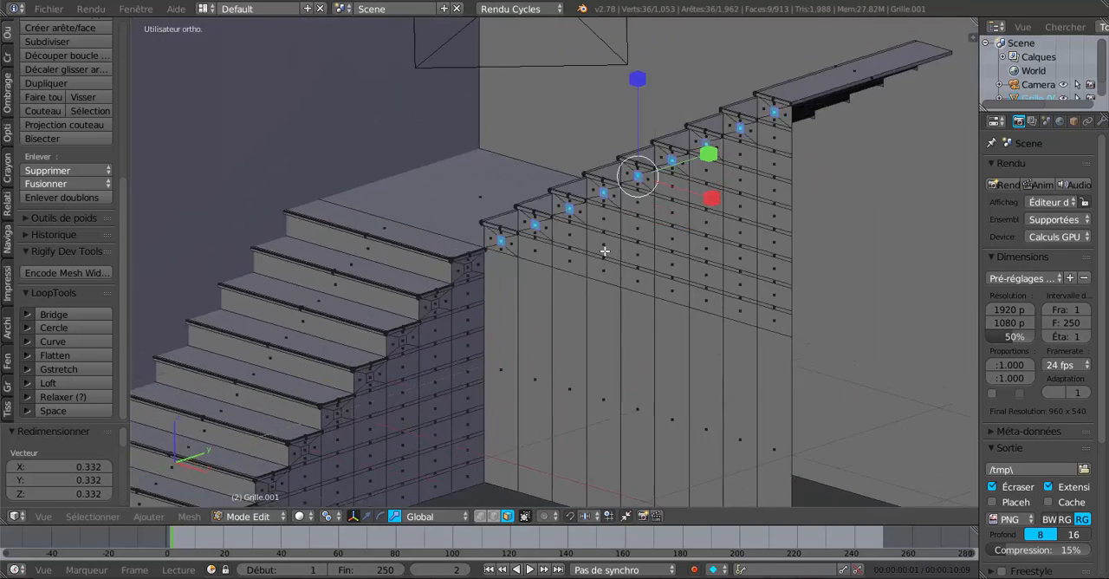
Step: Add the inset faces on the lower flight's five highest steps to the selection, removing any wrongly picked face
scroll(605, 251, "up", 3)
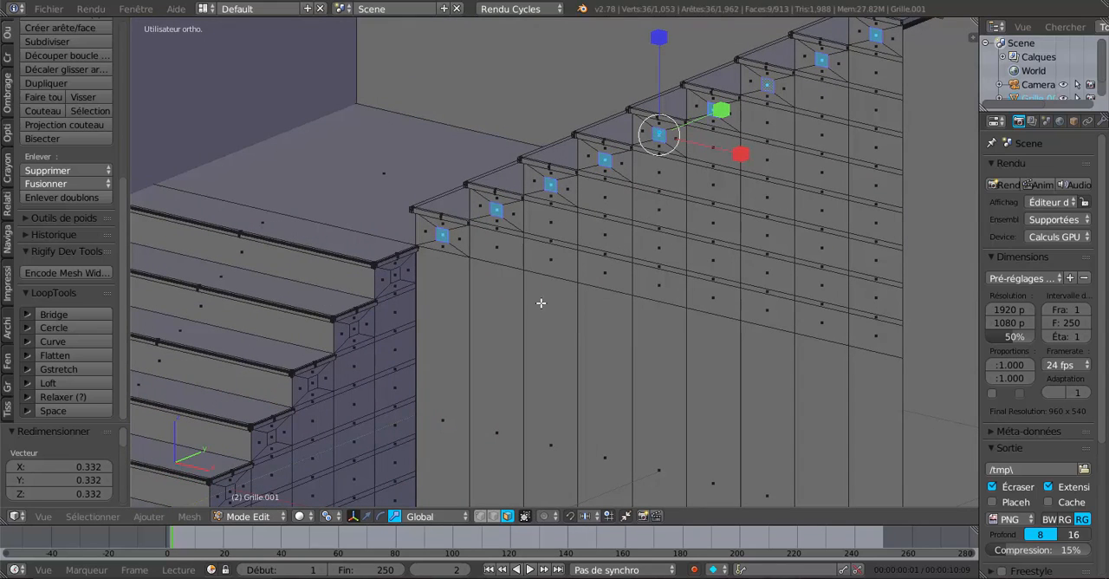
middle_click_drag(526, 316, 599, 251, "shift")
right_click(481, 213, "shift")
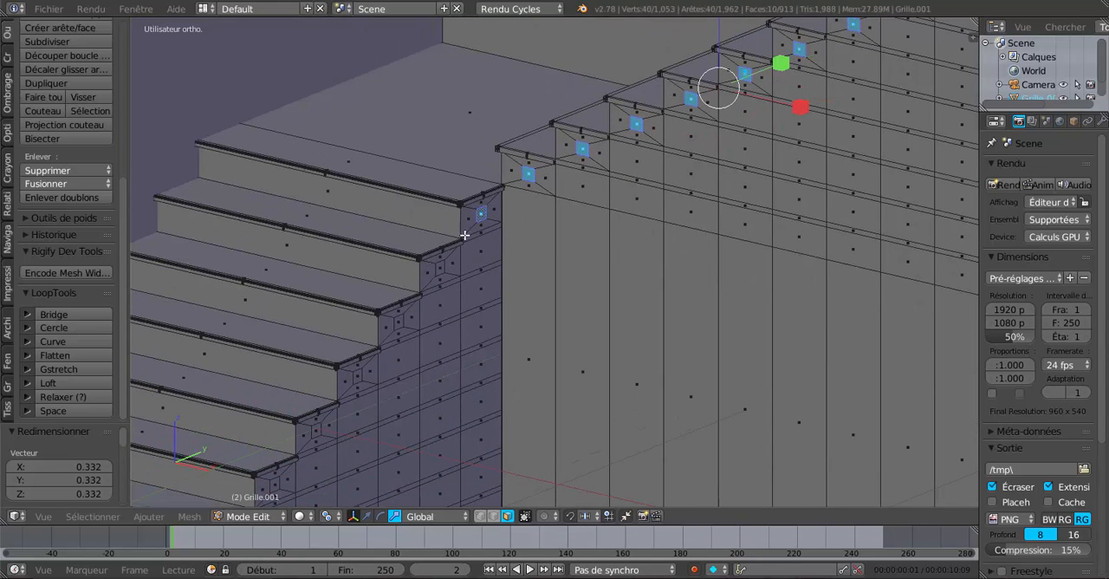
right_click(440, 267, "shift")
right_click(398, 322, "shift")
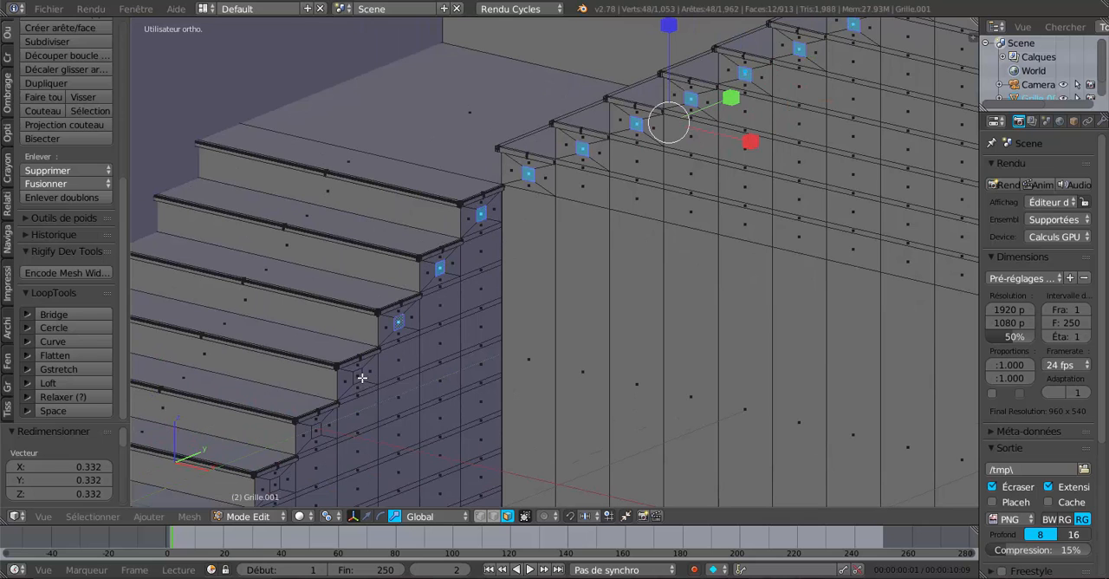
middle_click_drag(398, 376, 423, 358, "shift")
right_click(363, 367, "shift")
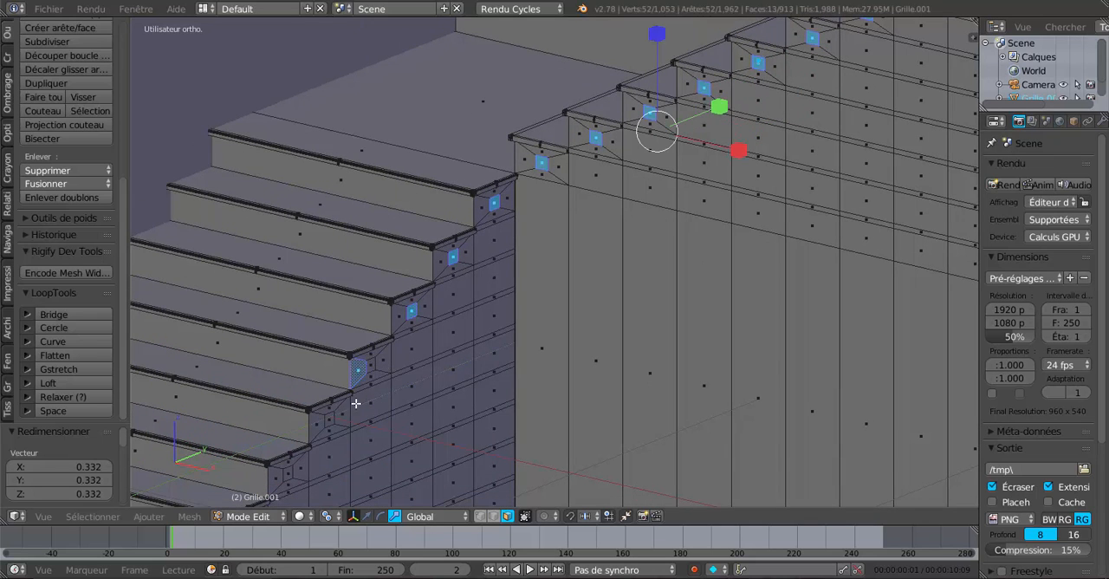
right_click(364, 372, "shift")
right_click(370, 366, "shift")
right_click(334, 422, "shift")
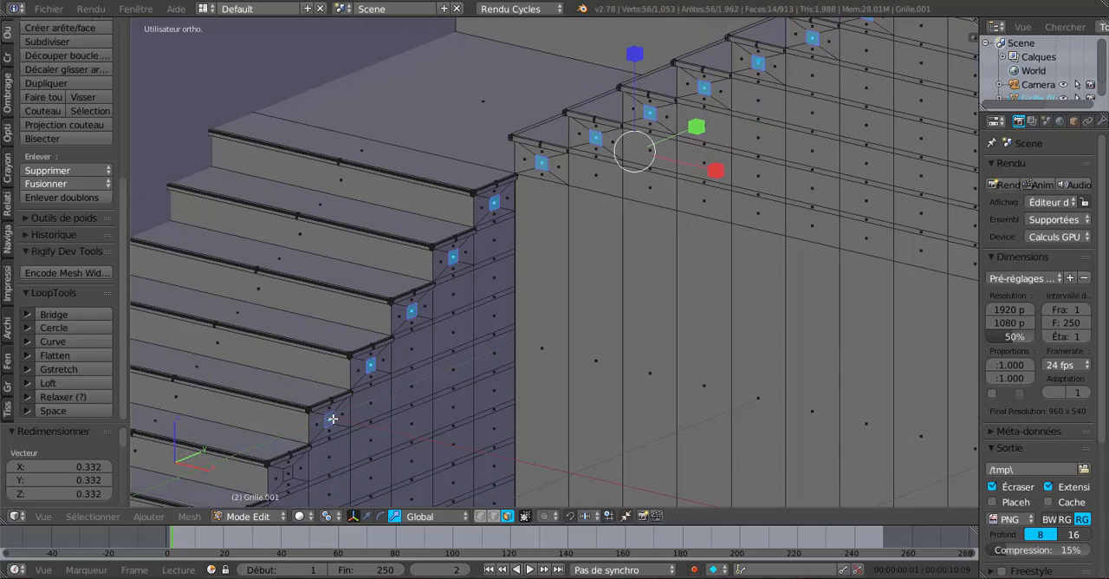
Step: Add the inset faces on the lower flight's four lowest steps to the selection
middle_click_drag(372, 417, 474, 327, "shift")
right_click(483, 294, "shift")
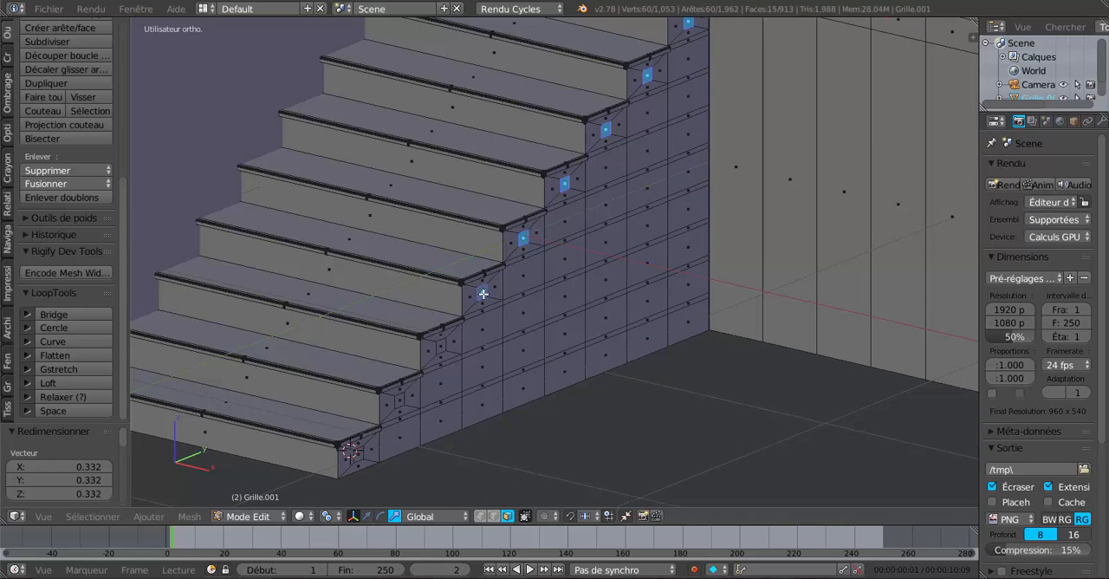
right_click(441, 346, "shift")
right_click(398, 398, "shift")
right_click(357, 453, "shift")
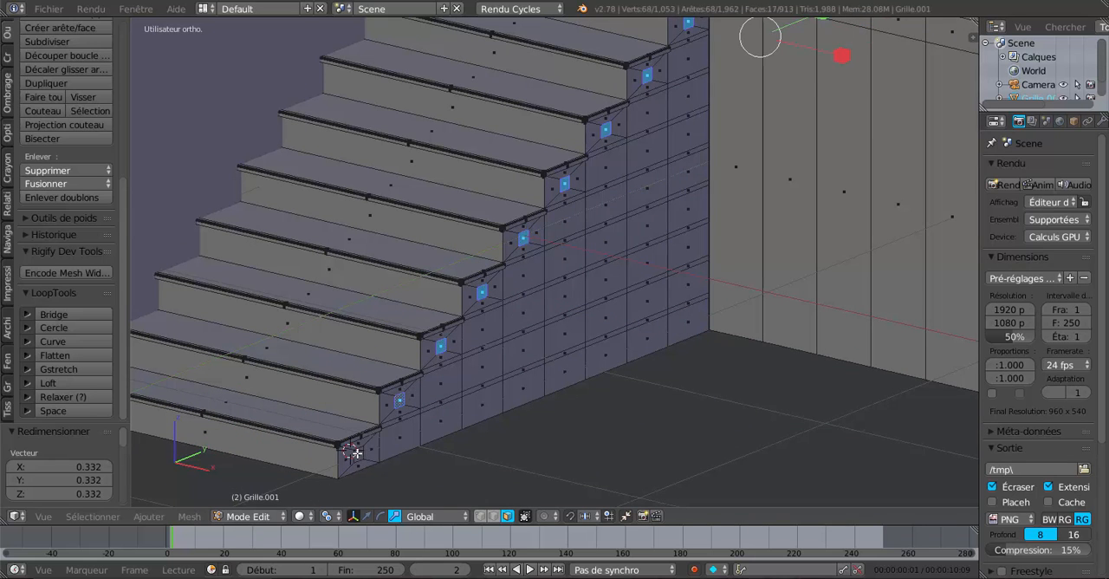
scroll(491, 401, "down", 4)
middle_click_drag(521, 381, 542, 348)
scroll(541, 349, "up", 5)
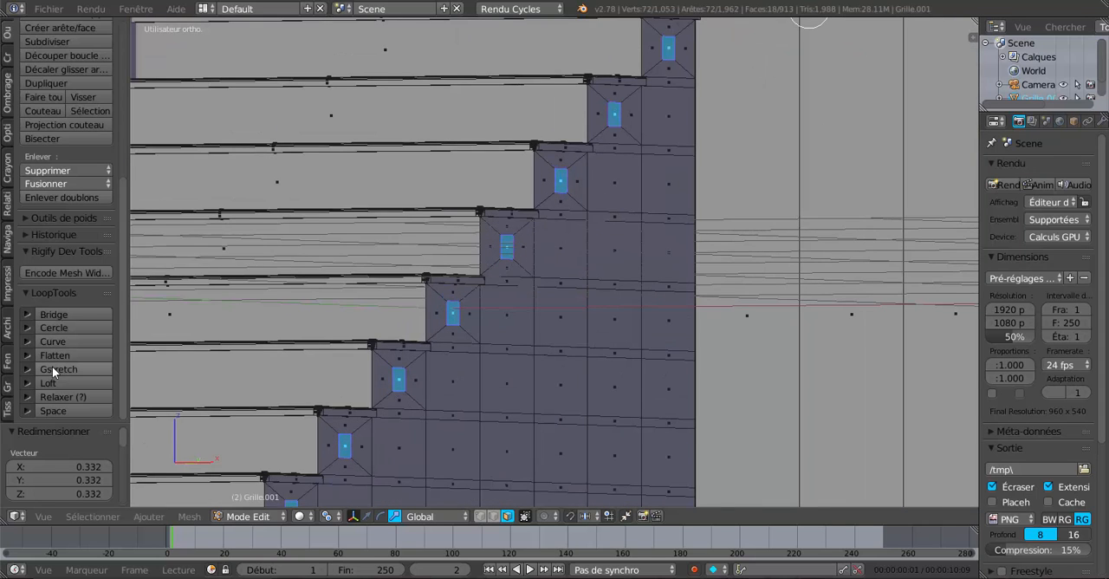
Step: Undo the last face selection and subdivide the selected inset faces twice with one cut
scroll(57, 116, "up", 1)
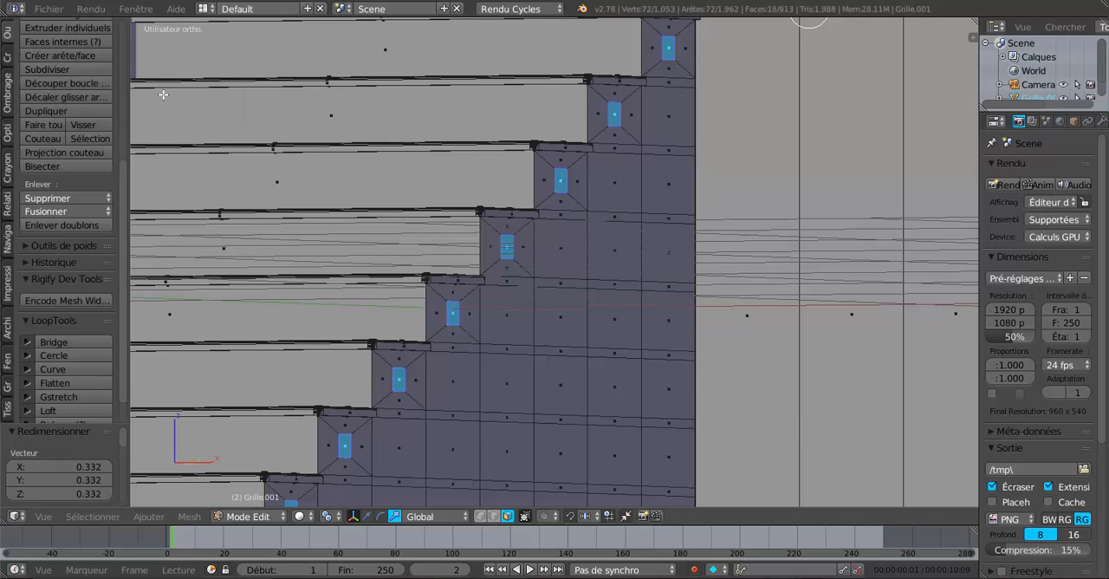
key("ctrl+z")
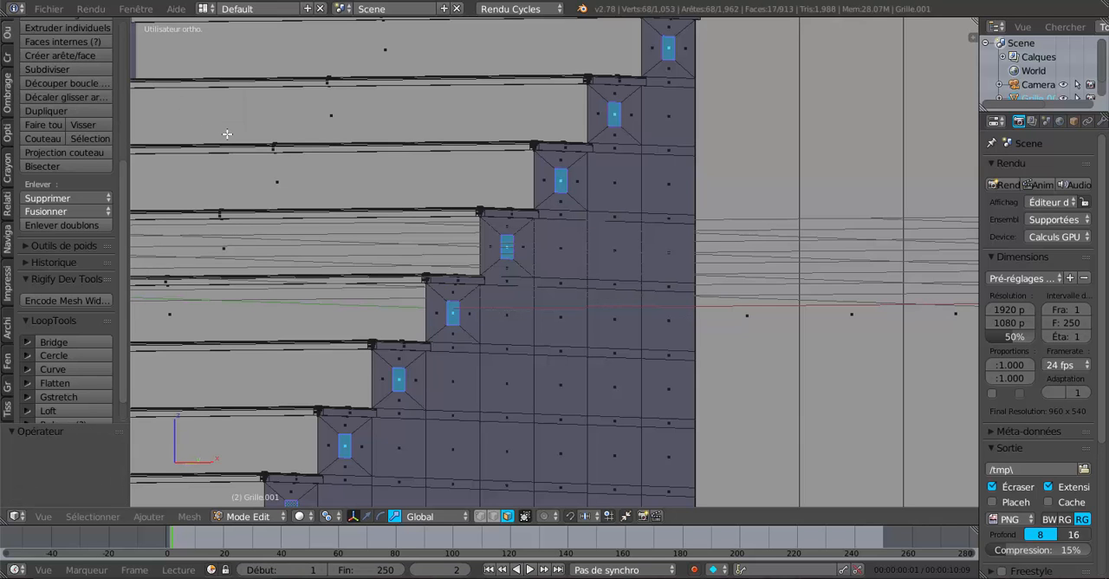
scroll(153, 150, "down", 4)
scroll(153, 150, "up", 3)
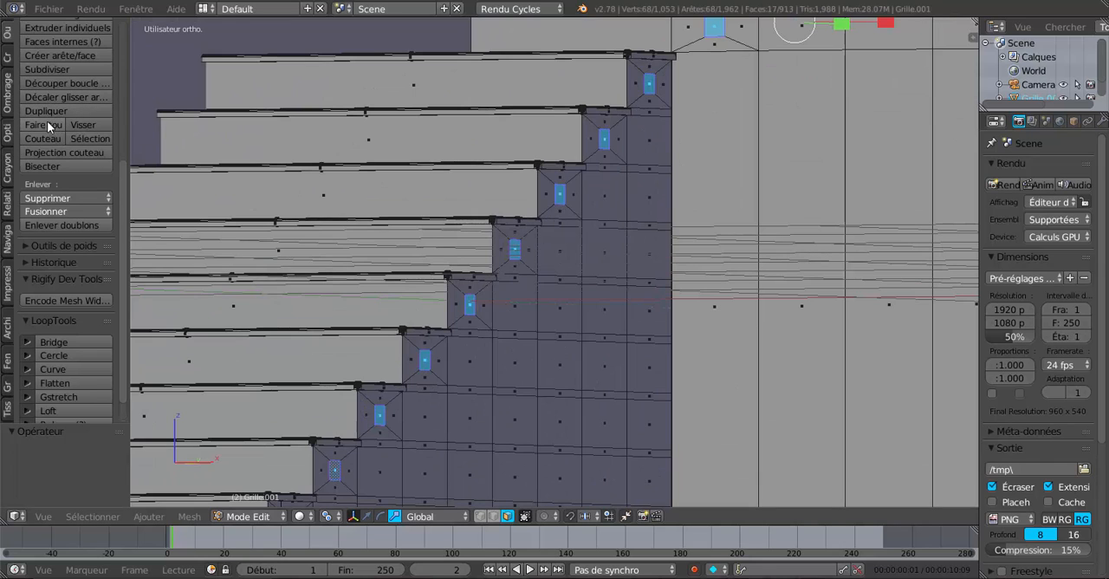
scroll(47, 130, "up", 2)
left_click(46, 92)
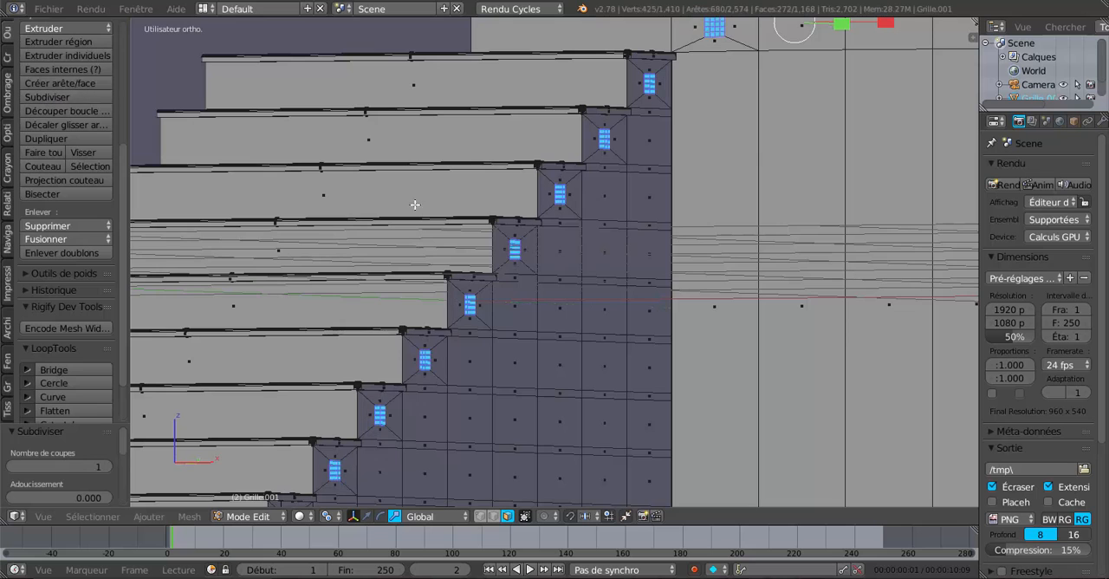
scroll(499, 263, "up", 1)
scroll(500, 264, "down", 2)
middle_click_drag(502, 264, 615, 317)
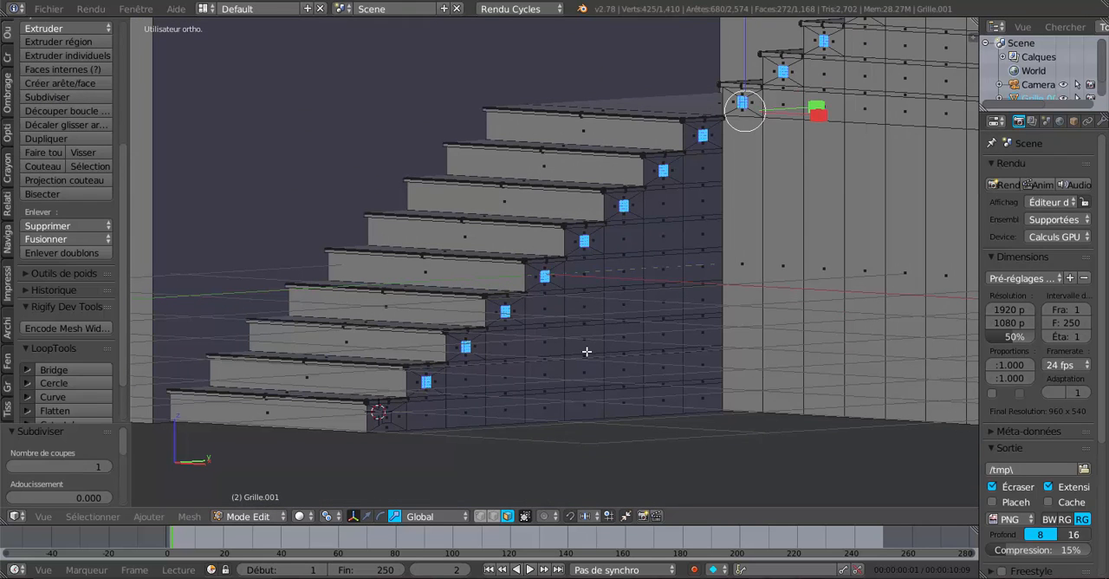
Step: Abandon deleting the subdivided faces and undo both subdivisions of the inset faces
key("x")
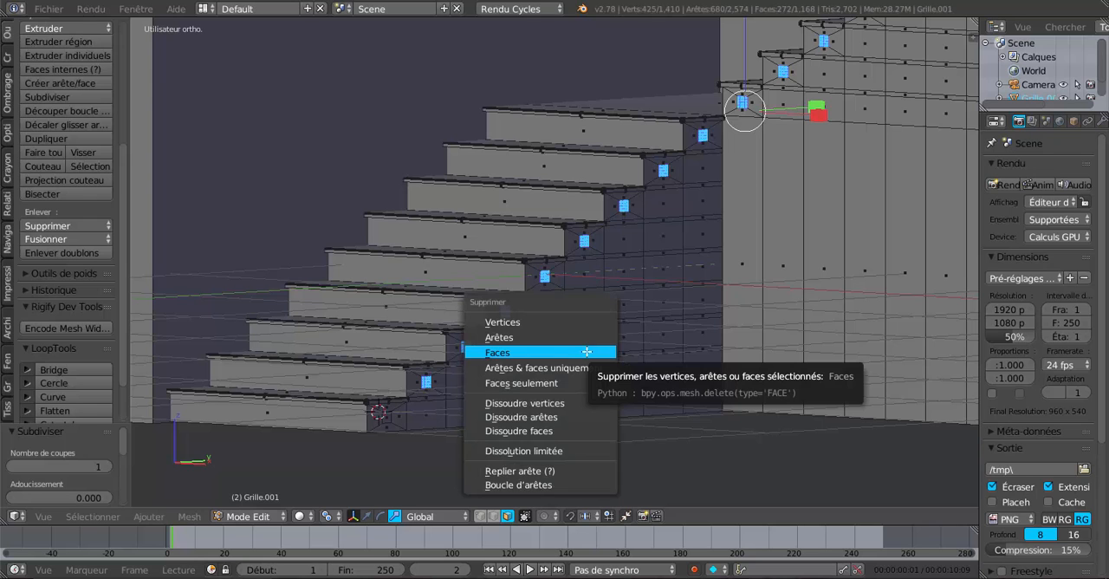
middle_click_drag(602, 376, 627, 346, "shift")
key("ctrl+z")
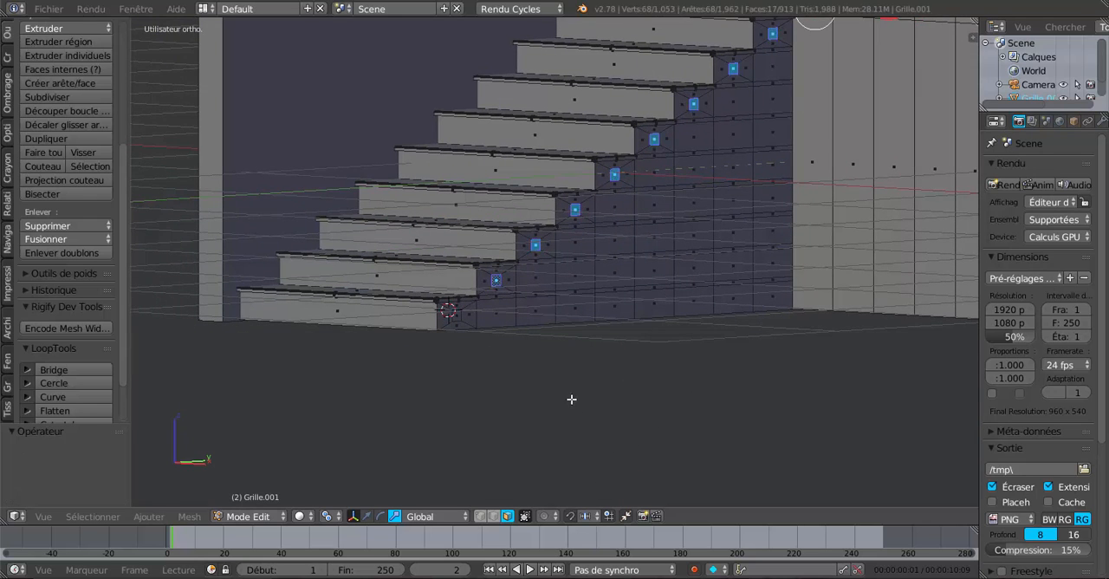
Step: Add the lowest step's inset face to the selection and subdivide all selected inset faces twice with one cut
scroll(529, 383, "up", 2)
right_click(416, 344, "shift")
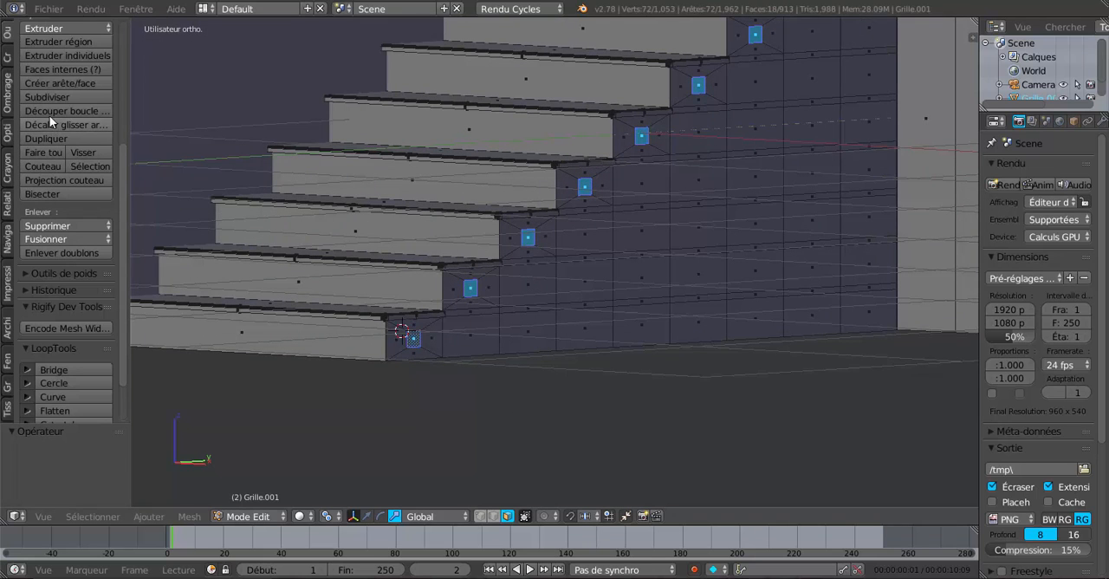
left_click(47, 94)
Step: Delete the subdivided inset faces on both flights to open holes in the steps' sides
scroll(559, 418, "down", 3)
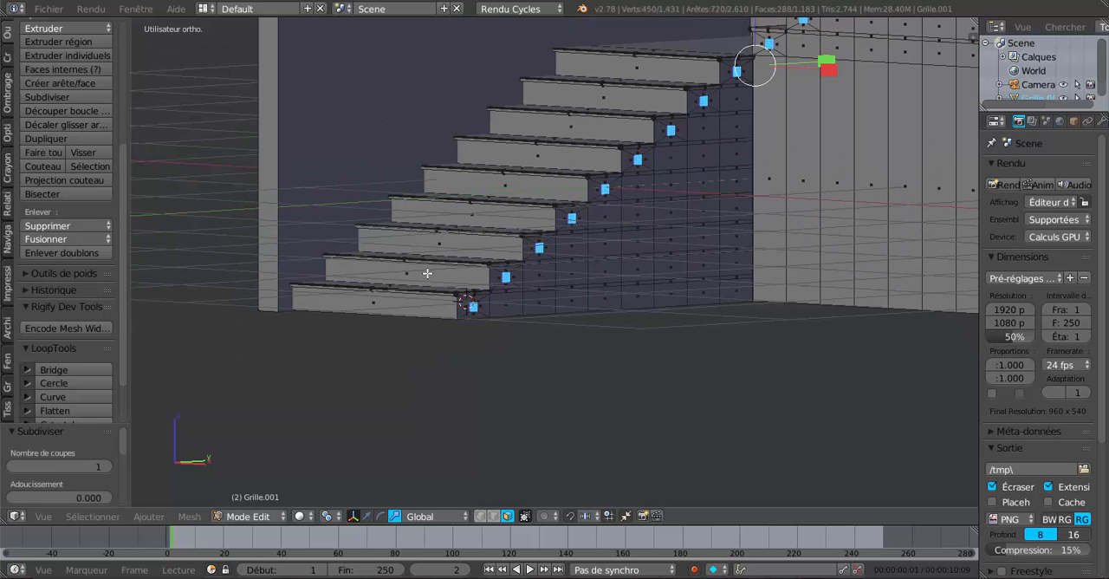
key("x")
left_click(559, 418)
scroll(559, 418, "up", 3)
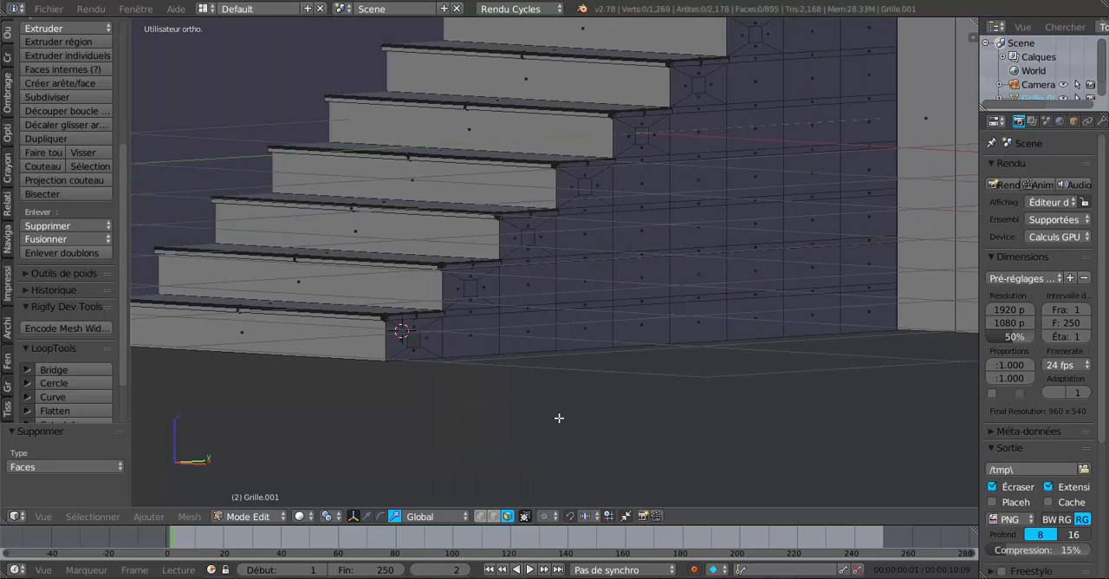
Step: Switch to vertex selection and select all border vertices of the holes in the lower flight's two lowest steps
left_click(481, 516)
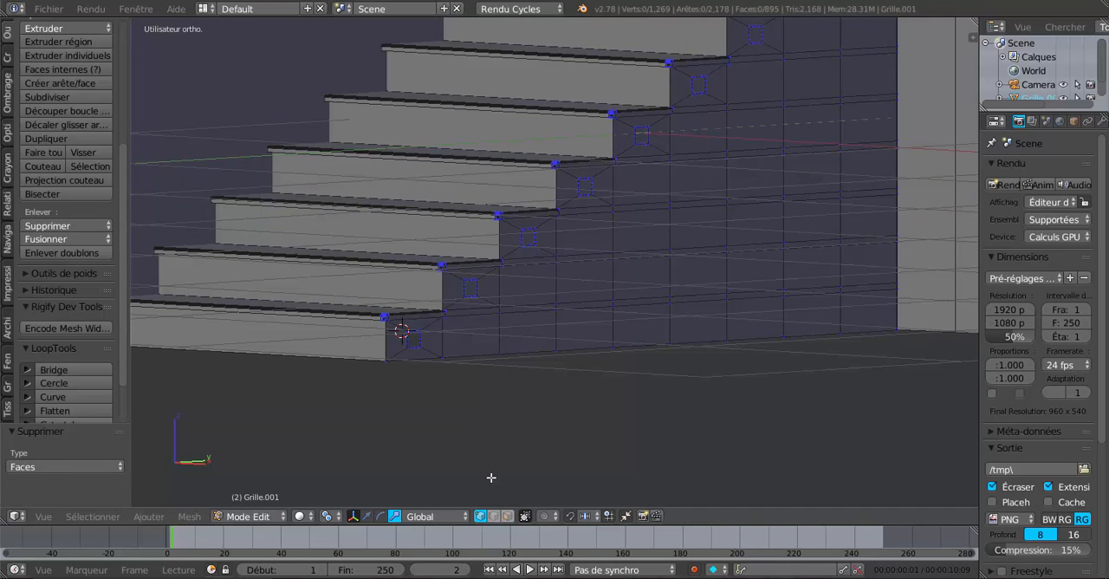
middle_click_drag(491, 478, 636, 351, "shift")
scroll(637, 351, "up", 6)
right_click(533, 223, "alt")
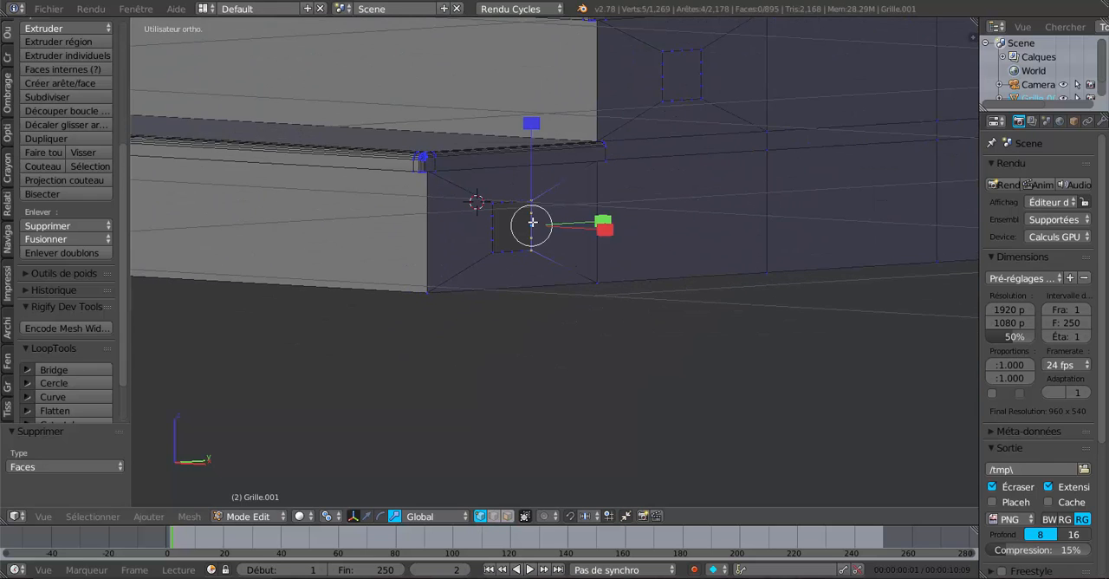
key("c")
mouse_move(537, 267)
left_mouse_down()
mouse_move(499, 222)
mouse_move(513, 231)
left_mouse_up()
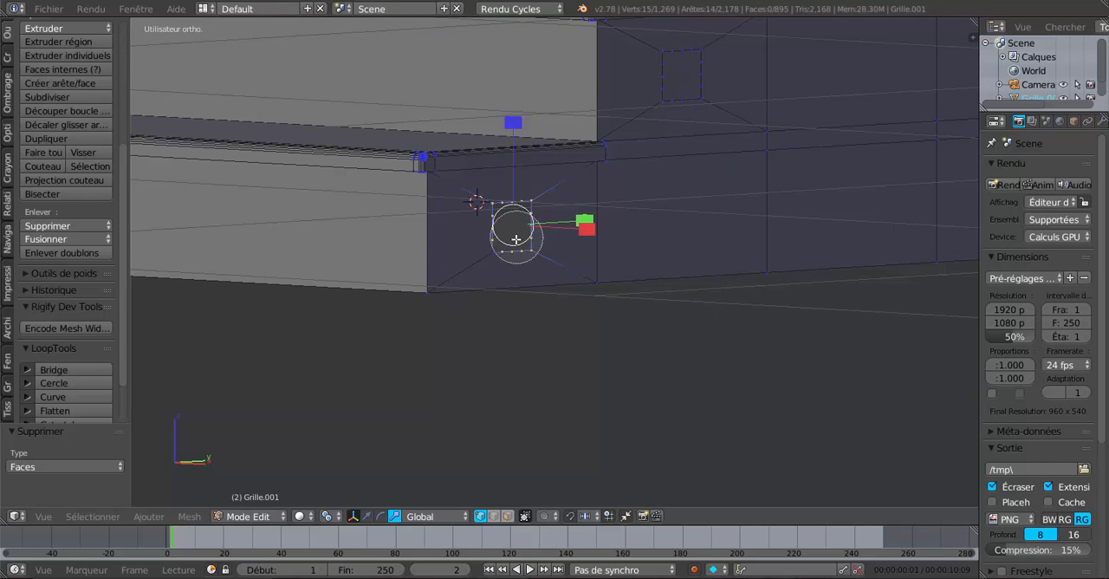
left_click_drag(681, 82, 688, 70)
right_click(674, 92)
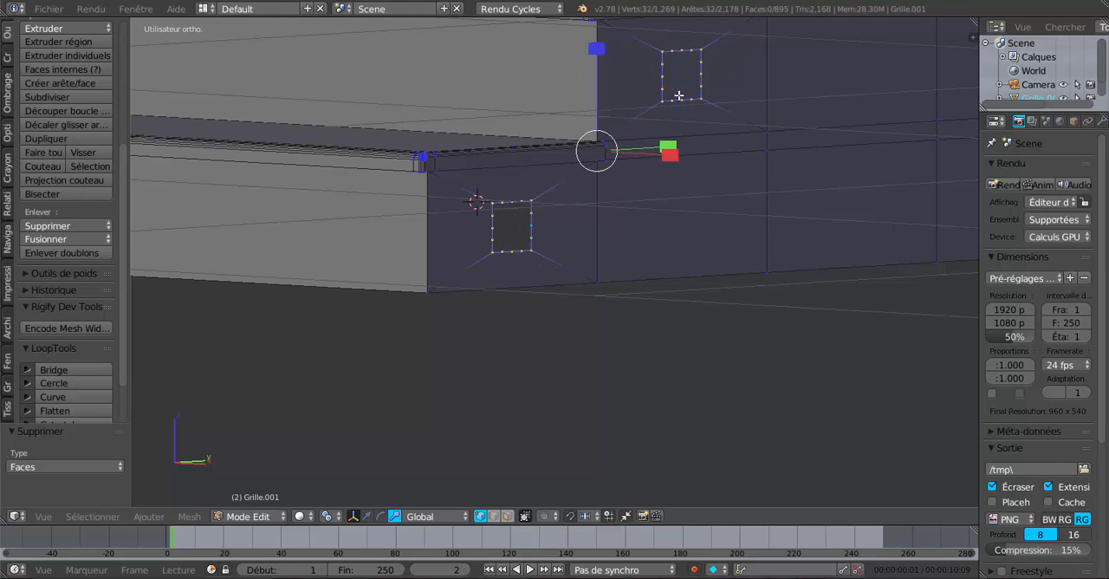
Step: Add the hole border vertices on the lower flight's third, fourth and fifth steps to the selection
scroll(739, 122, "down", 4)
middle_click_drag(727, 235, 673, 245)
middle_click_drag(736, 217, 520, 355, "shift")
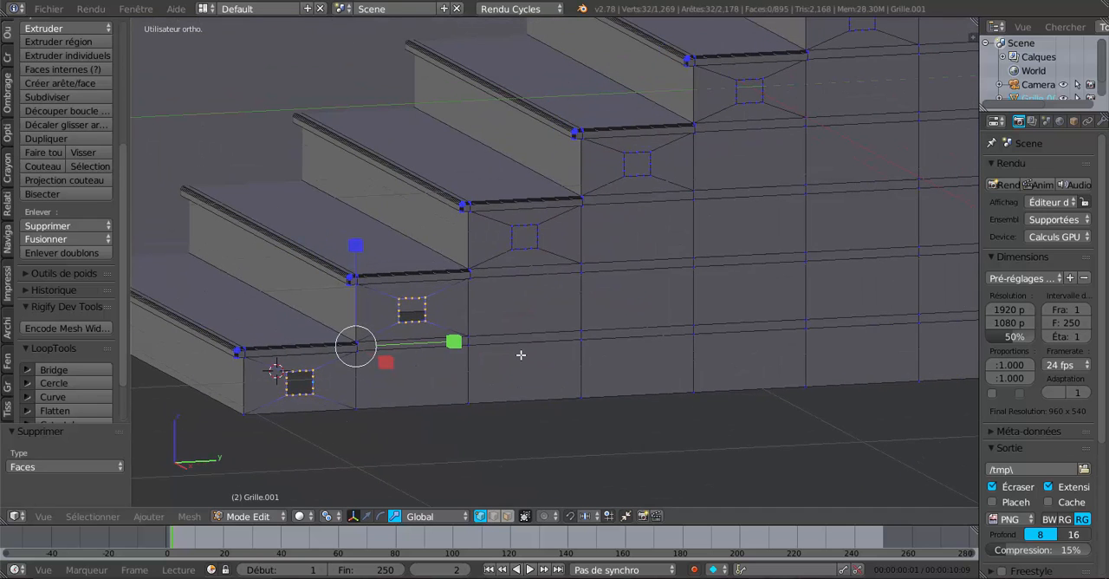
key("c")
left_click_drag(522, 238, 520, 234)
left_click_drag(636, 173, 636, 163)
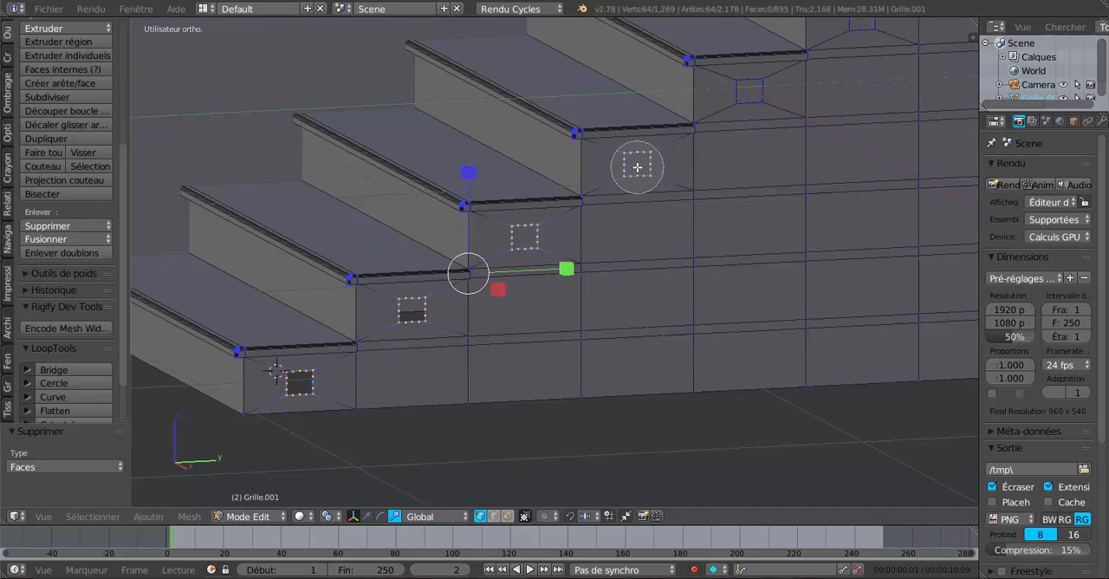
left_click_drag(743, 95, 748, 95)
right_click(748, 96)
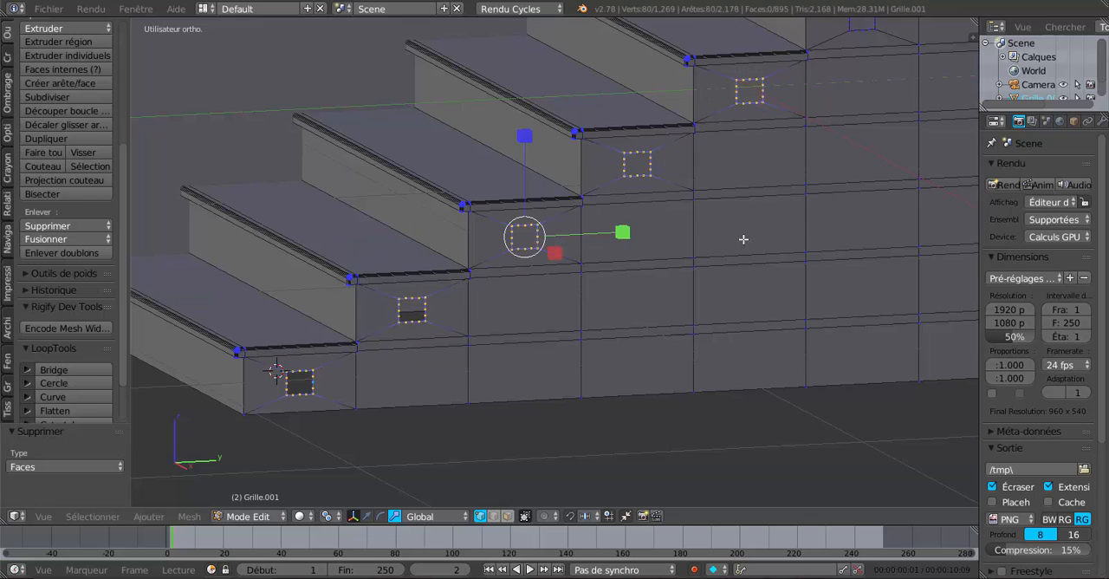
Step: Add the hole border vertices on the lower flight's sixth to ninth steps to the selection
middle_click_drag(745, 237, 528, 404, "shift")
key("c")
left_click(627, 207)
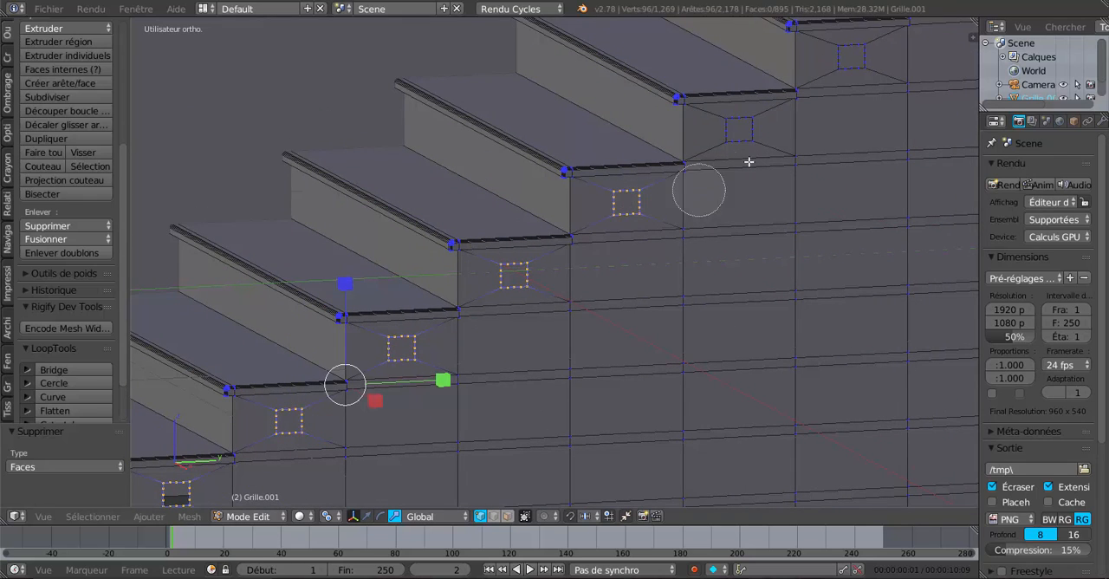
left_click(743, 132)
left_click(846, 55)
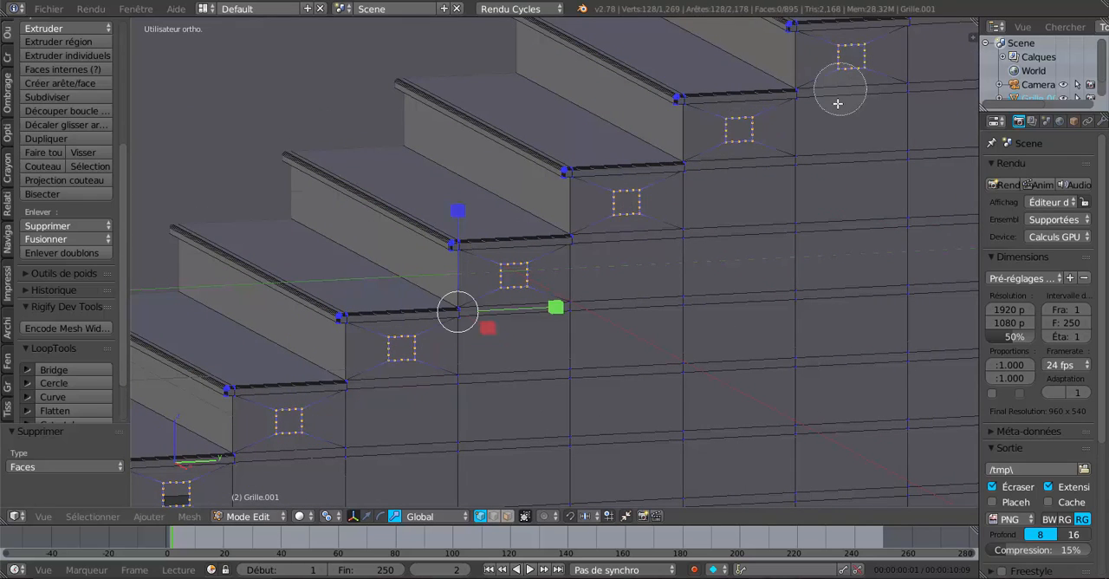
right_click(837, 98)
middle_click_drag(866, 209, 595, 451, "shift")
key("c")
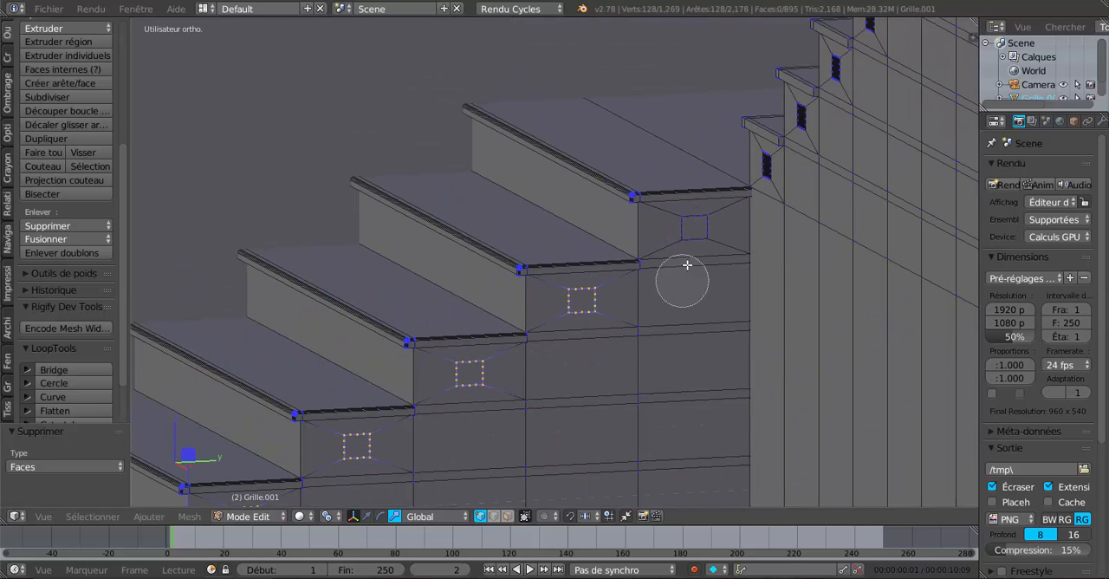
left_click(696, 227)
right_click(697, 237)
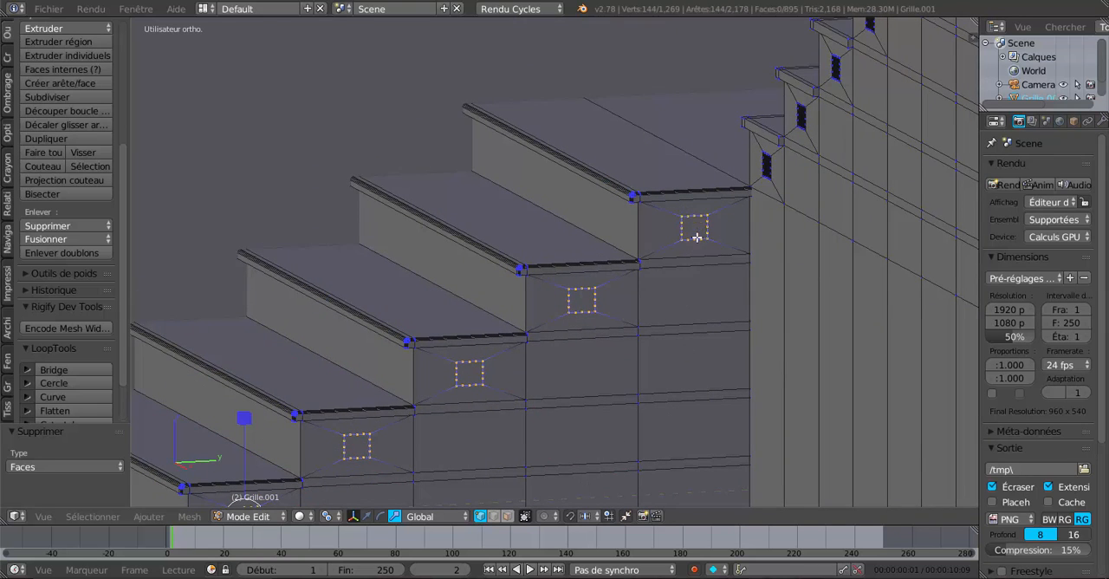
Step: Round the lower flight's nine selected hole borders with LoopTools Circle, using the Best fit method with flattening
left_click(53, 384)
middle_click_drag(399, 399, 456, 396)
scroll(456, 396, "down", 3)
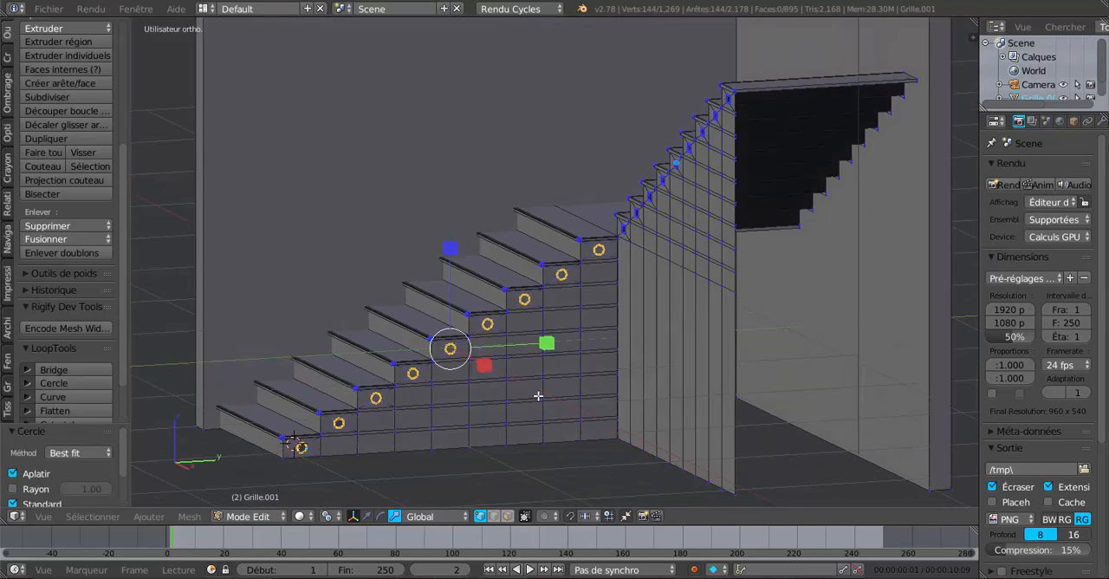
middle_click_drag(537, 396, 574, 396)
scroll(611, 362, "up", 2)
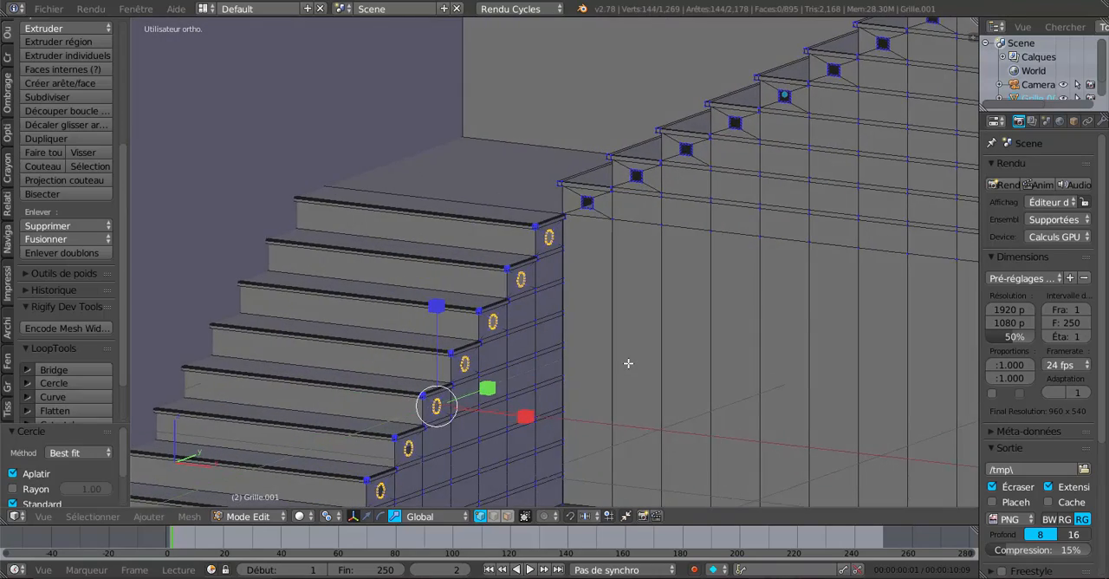
scroll(628, 363, "up", 4)
middle_click_drag(609, 384, 587, 305)
Step: Extrude the lower flight's nine circular borders inward, scaling the new rings to about 0.825
scroll(585, 364, "up", 2)
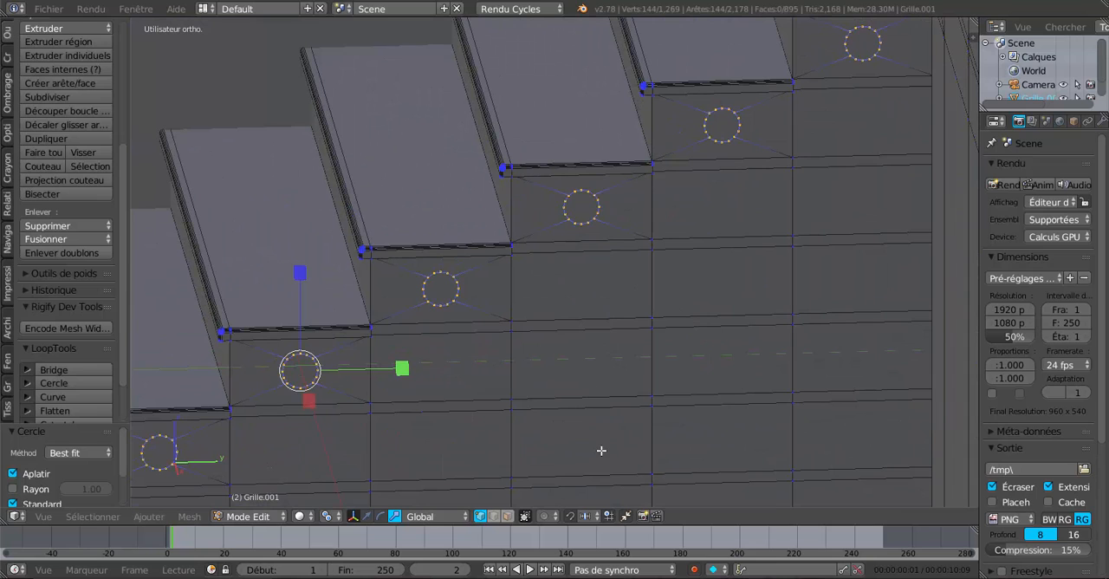
key("e")
key("s")
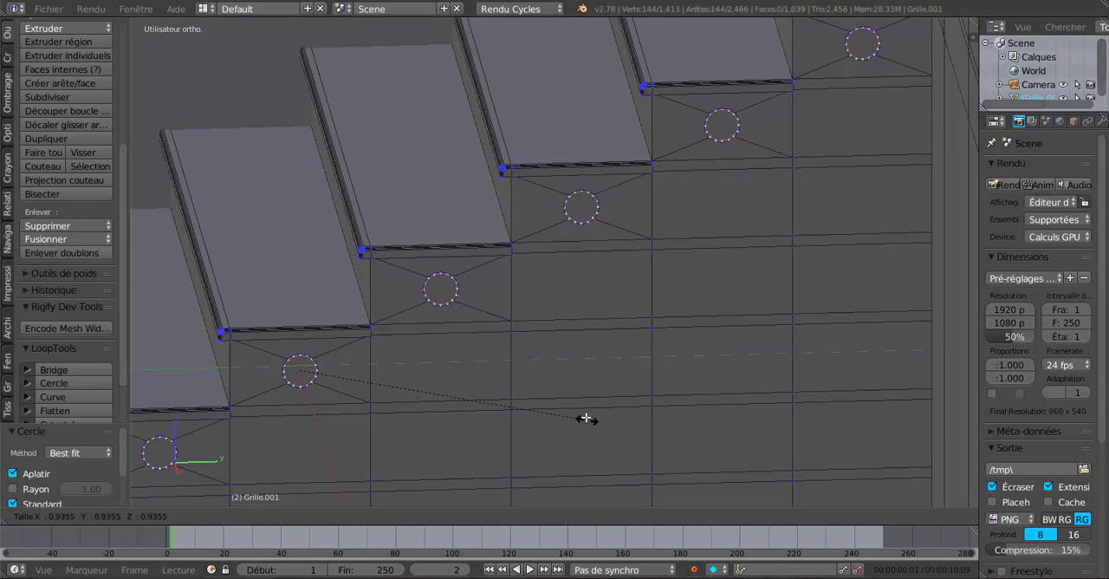
left_click(557, 382)
scroll(578, 411, "down", 1)
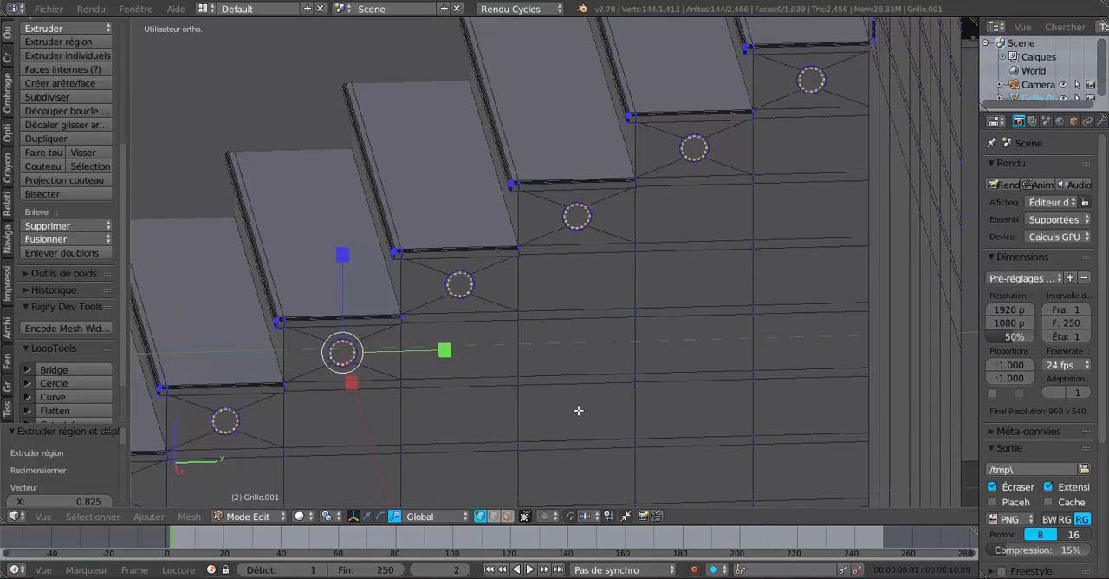
middle_click_drag(579, 410, 625, 406)
scroll(626, 405, "down", 3)
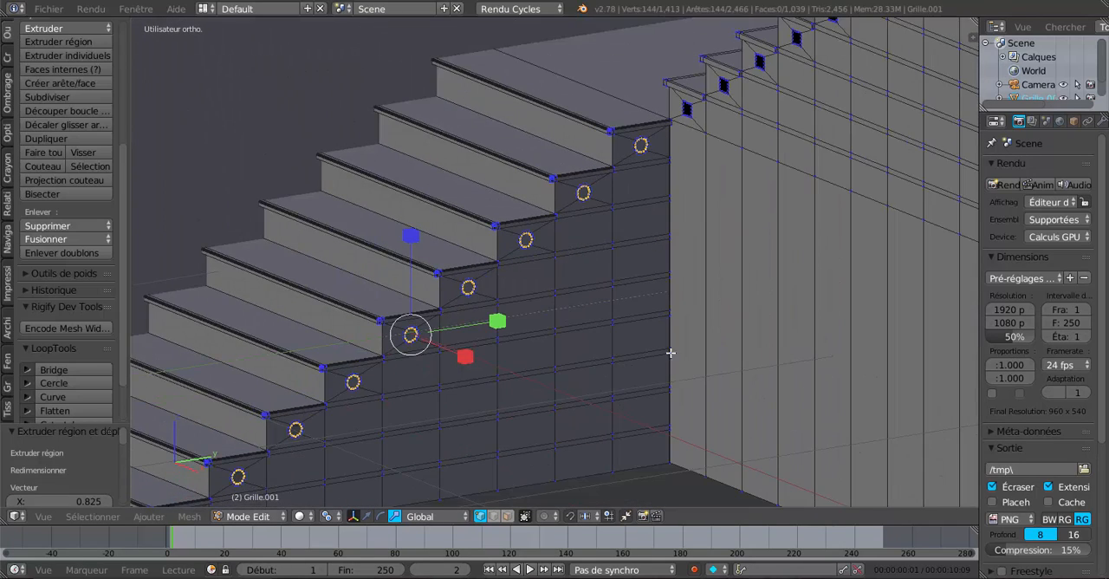
Step: Clear the selection and select the square hole border vertices on the upper flight's first four steps
middle_click_drag(670, 353, 564, 419)
key("a")
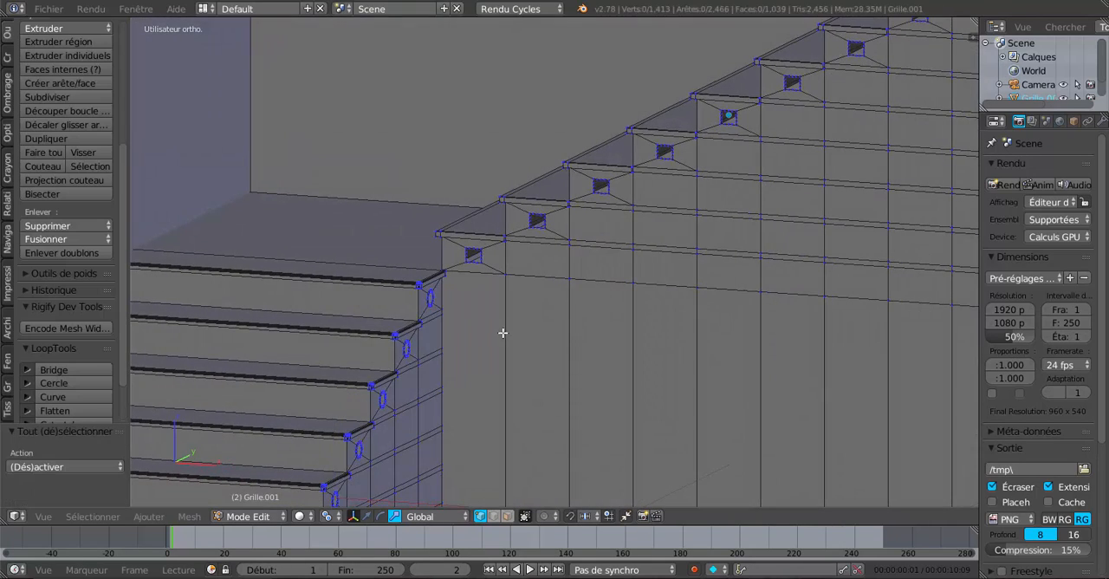
key("c")
left_click(473, 256)
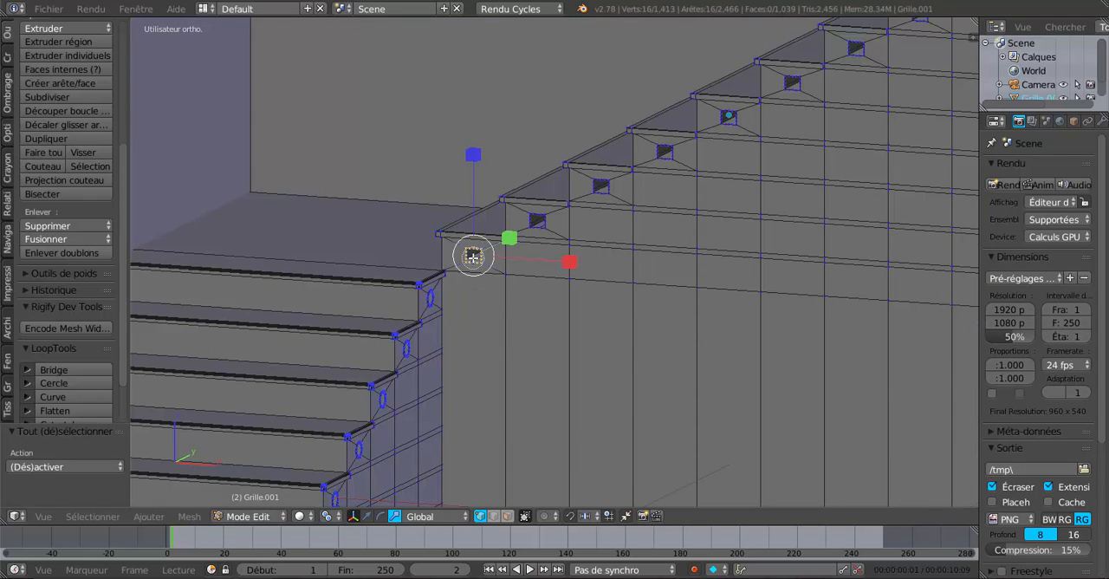
middle_click_drag(570, 265, 585, 263)
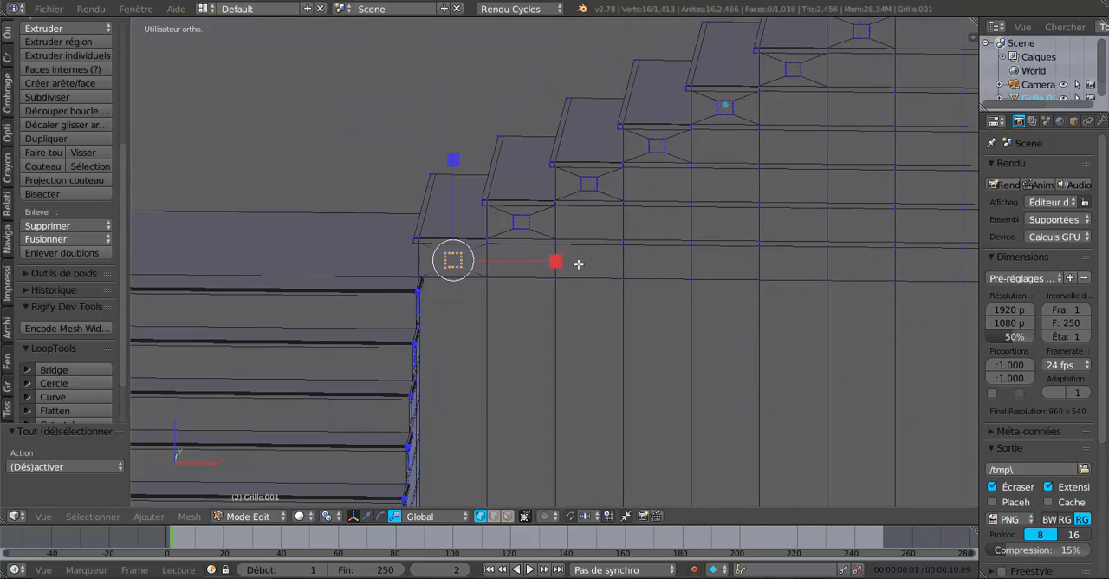
scroll(569, 256, "up", 3)
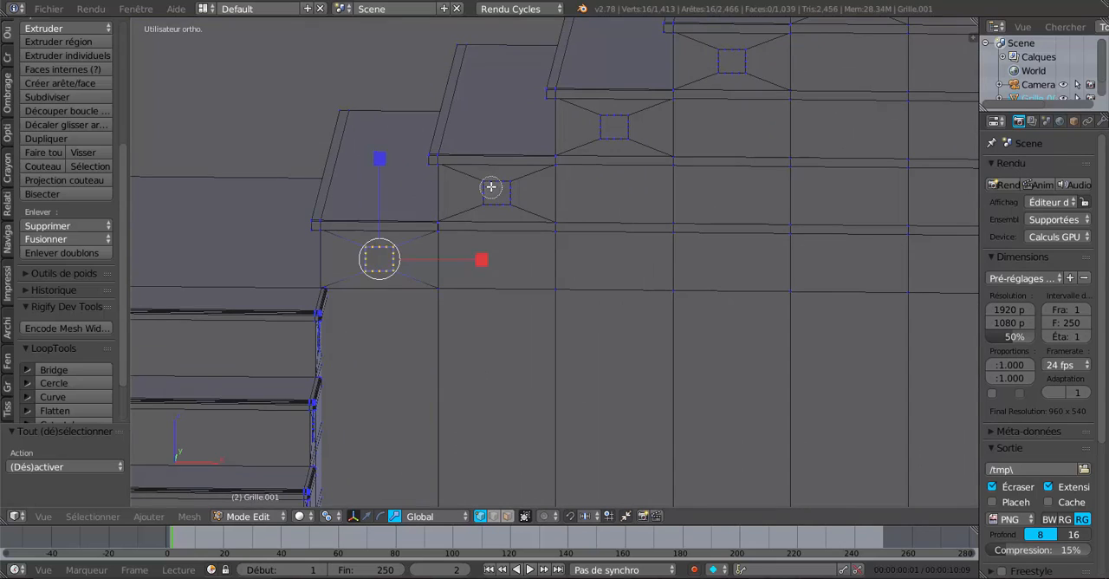
left_click_drag(491, 186, 502, 197)
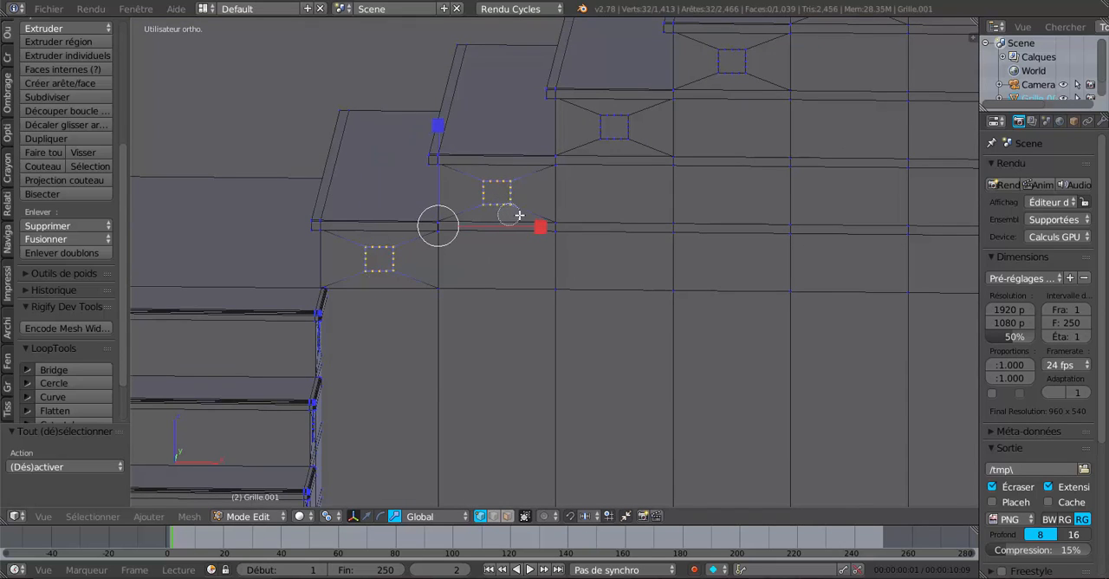
left_click(617, 132)
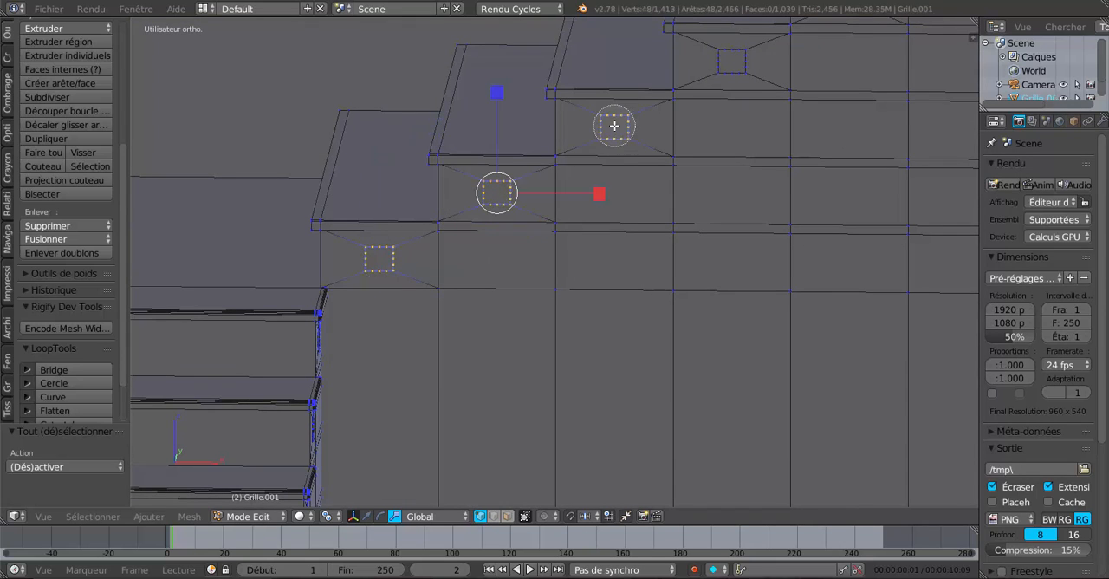
left_click(733, 62)
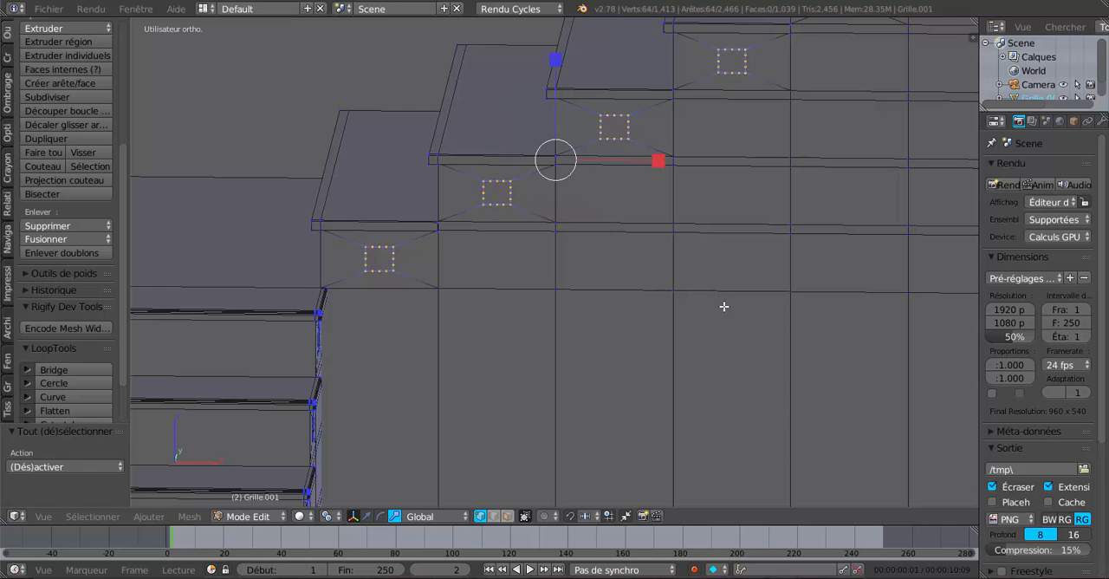
Step: Add the hole border vertices on the upper flight's fifth to ninth steps to the selection
middle_click_drag(786, 236, 525, 456, "shift")
scroll(529, 446, "down", 3)
key("c")
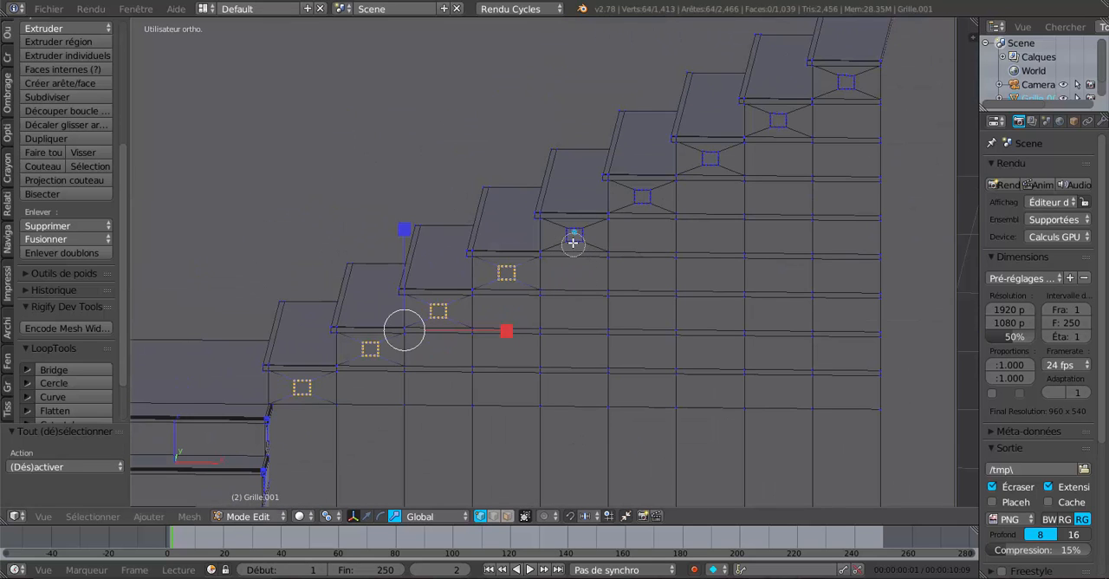
left_click(574, 236)
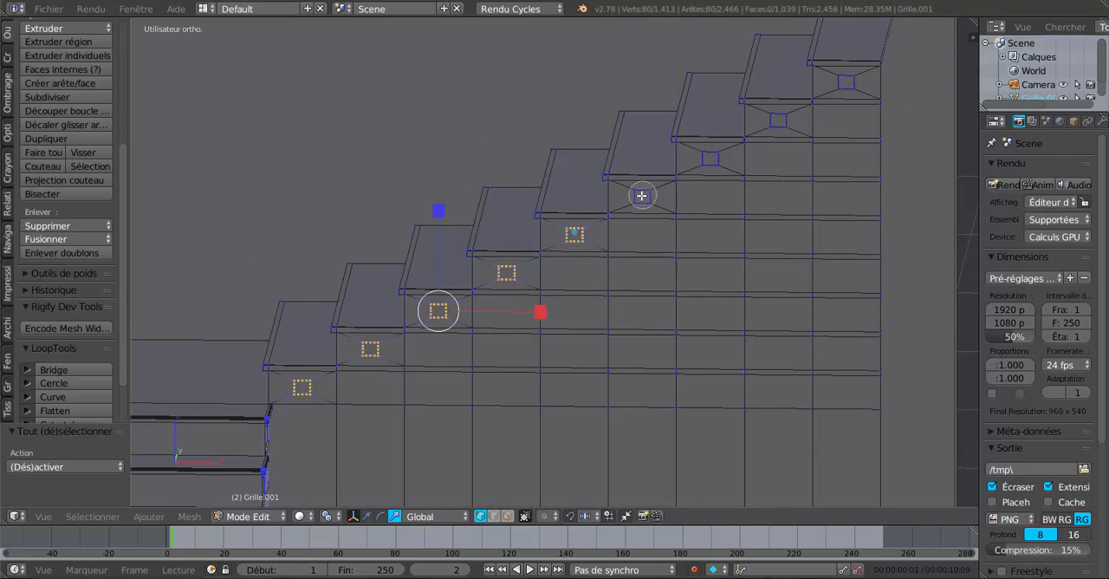
left_click(641, 194)
left_click(711, 160)
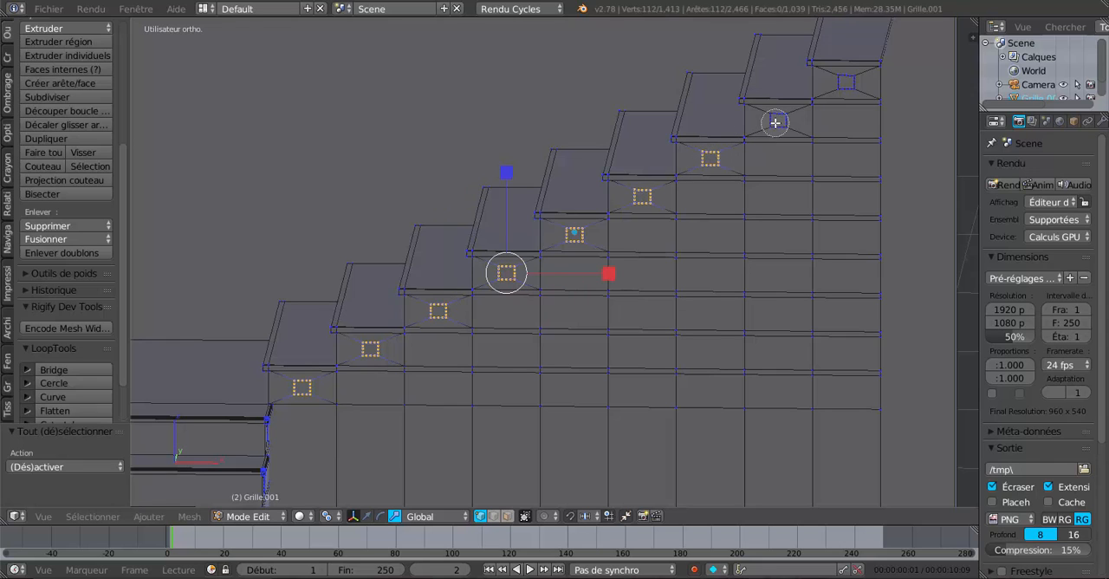
left_click(777, 121)
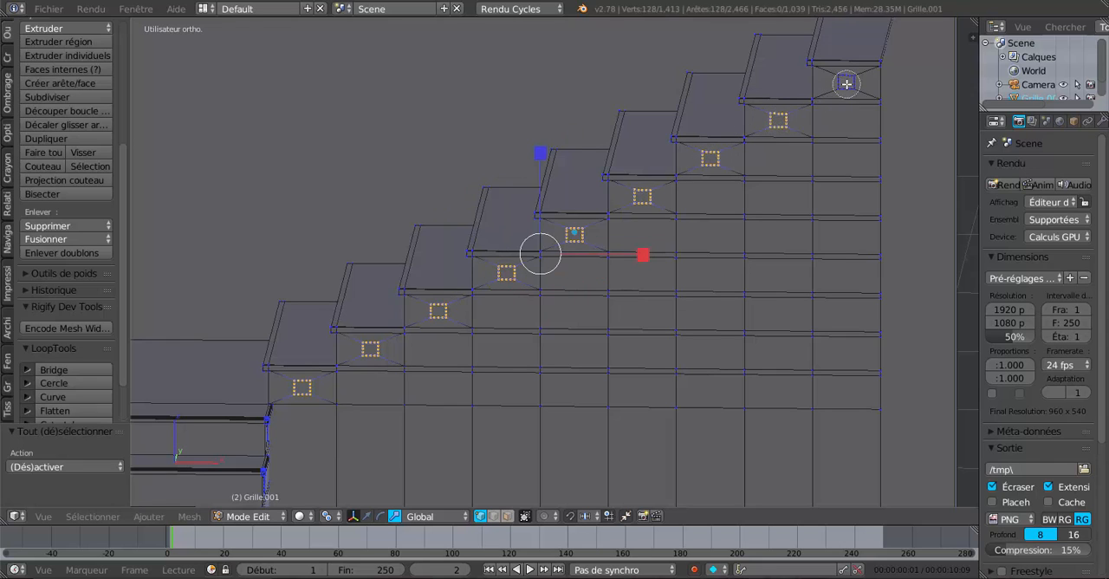
left_click(846, 84)
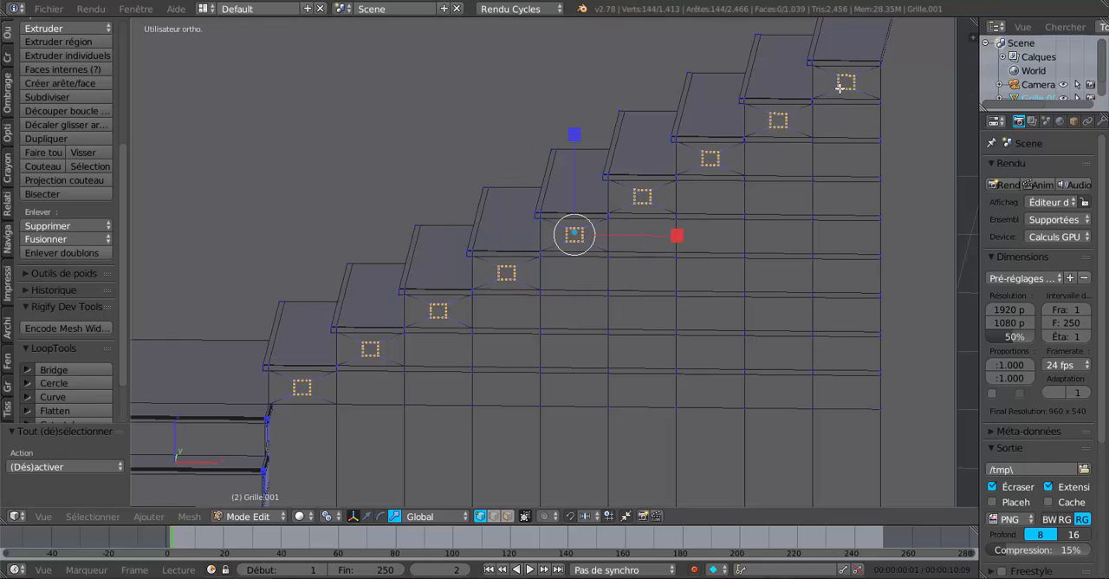
Step: Apply LoopTools Circle to the upper flight's nine selected hole borders, locking the X, Y and Z axes
left_click(62, 382)
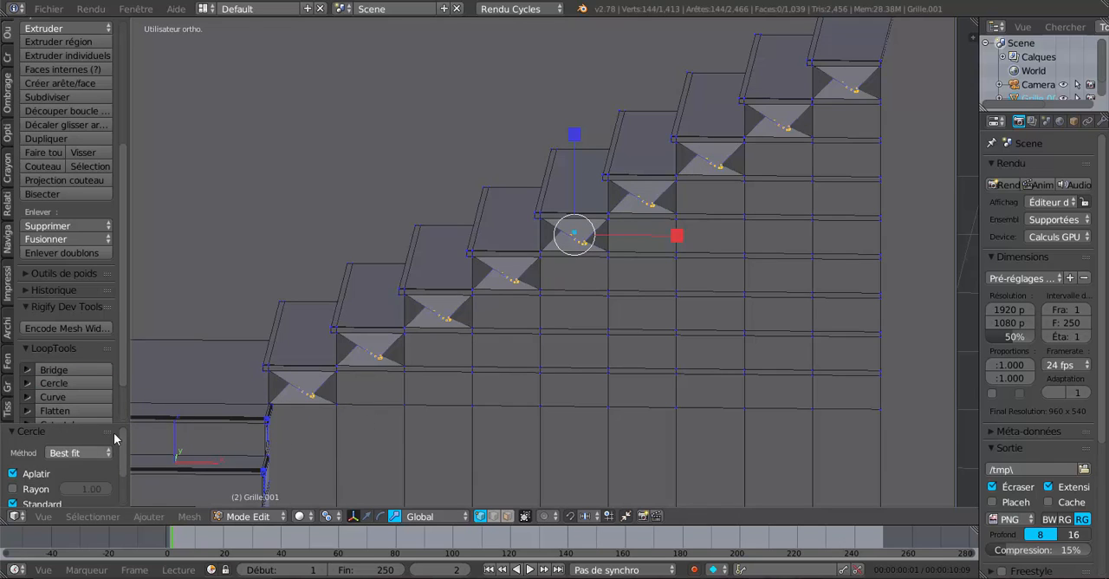
mouse_move(122, 355)
left_mouse_down()
mouse_move(135, 421)
mouse_move(125, 364)
left_mouse_up()
left_click_drag(80, 422, 105, 256)
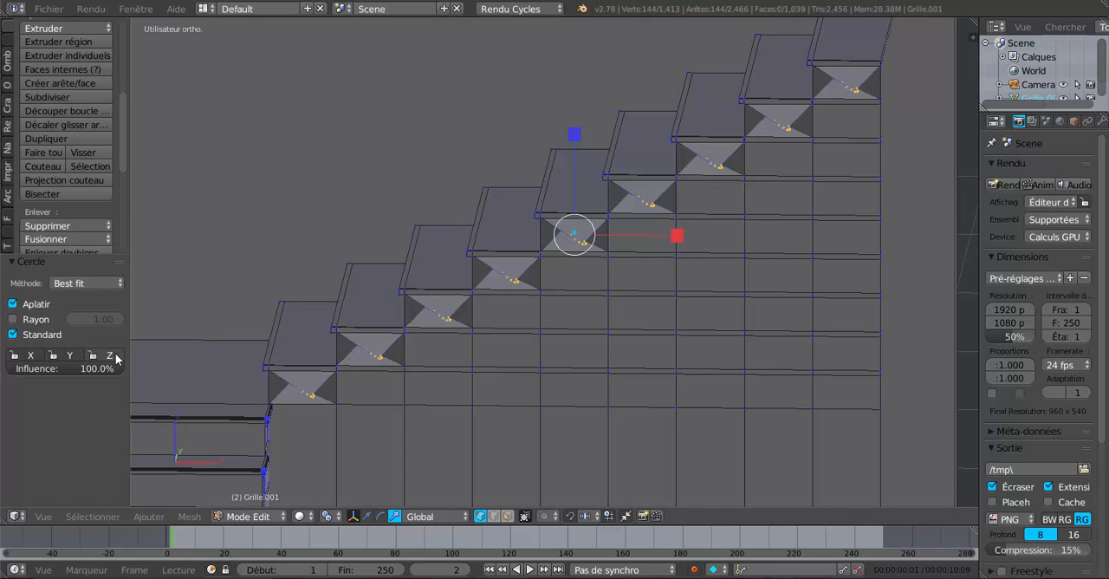
left_click(110, 359)
left_click(70, 358)
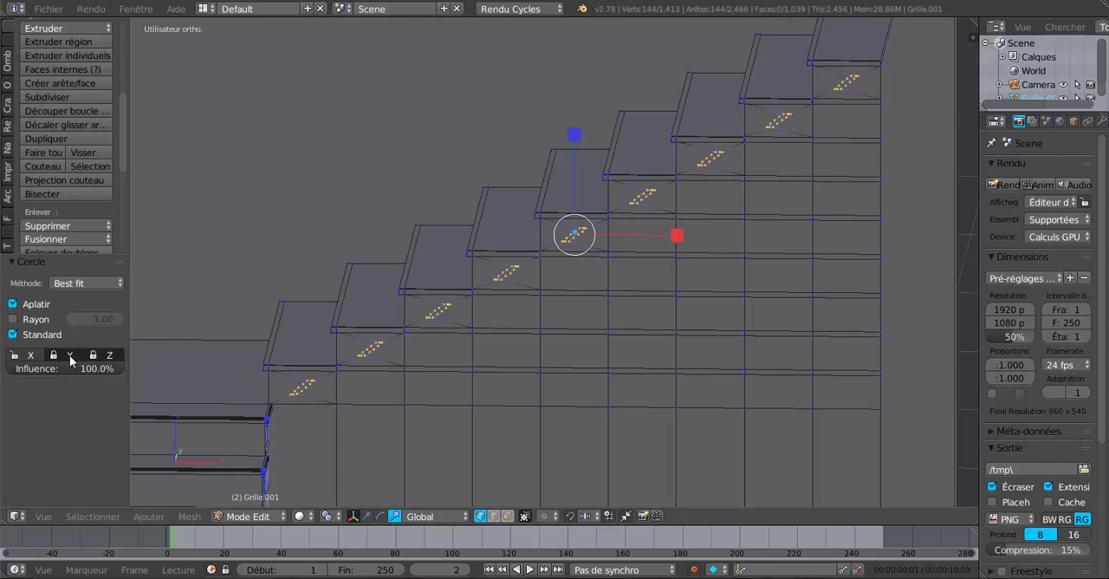
left_click(19, 358)
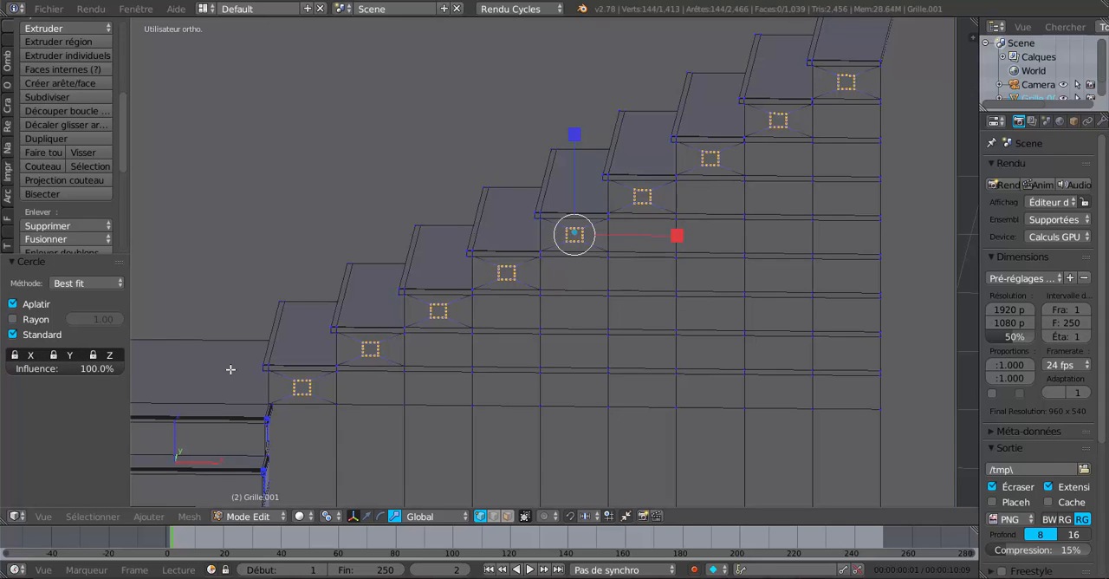
Step: Unlock the Z axis of the Circle operation, leaving X and Y locked, and check the hole borders' shape
left_click(109, 357)
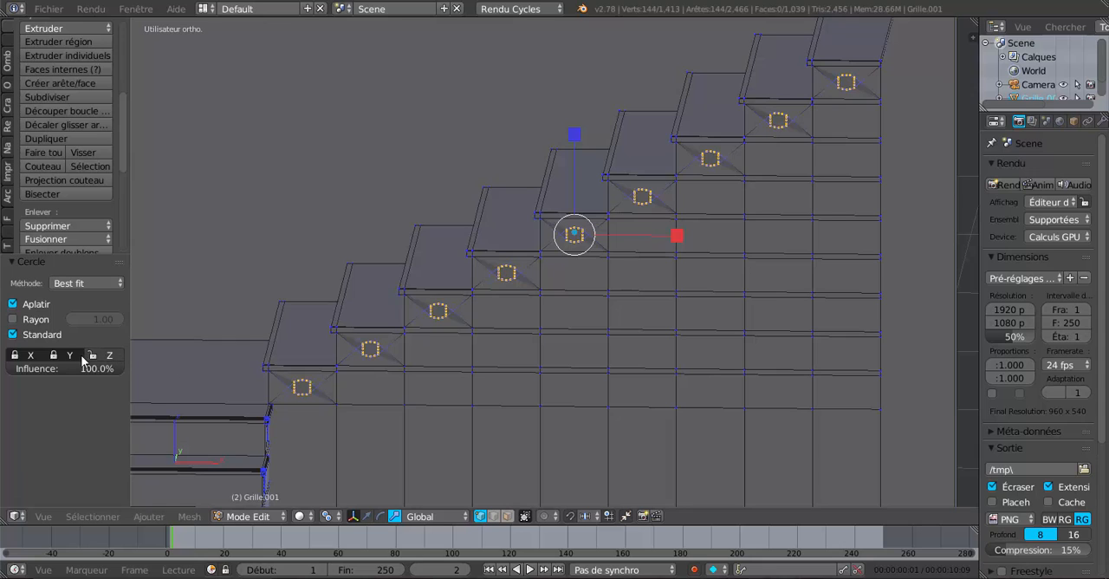
left_click(73, 358)
left_click(76, 359)
left_click(101, 357)
left_click(105, 356)
mouse_move(411, 396)
middle_mouse_down()
mouse_move(476, 462)
mouse_move(411, 389)
mouse_move(428, 394)
middle_mouse_up()
scroll(483, 394, "up", 2)
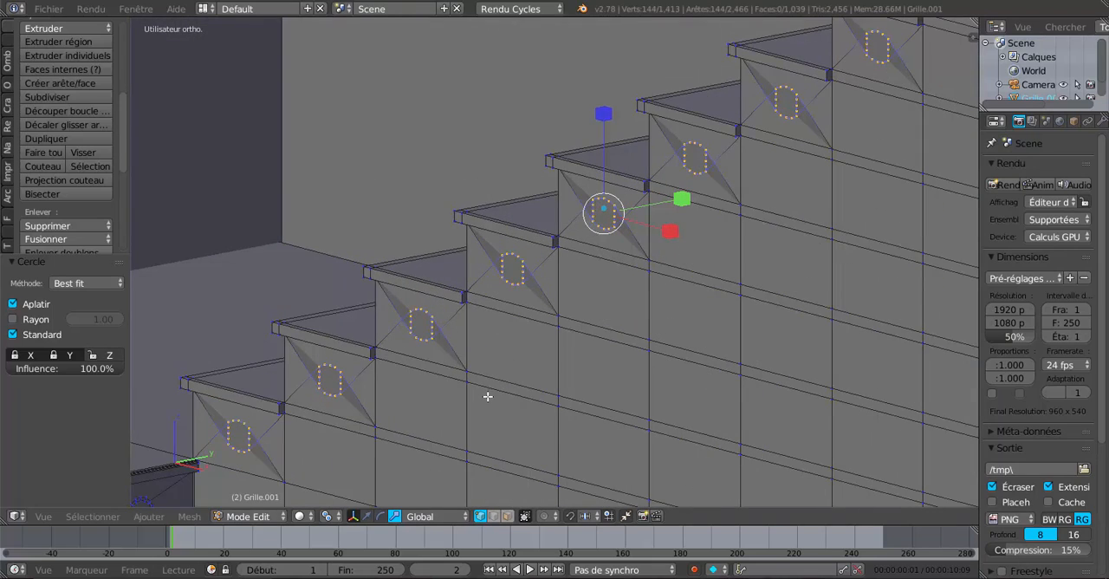
scroll(508, 422, "down", 6)
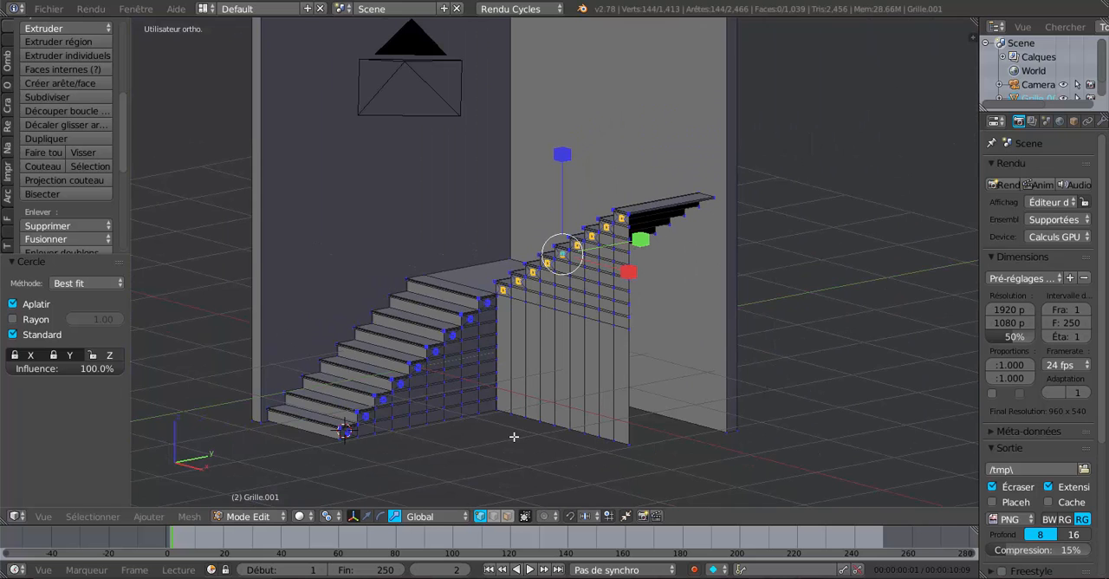
middle_click_drag(514, 437, 493, 444)
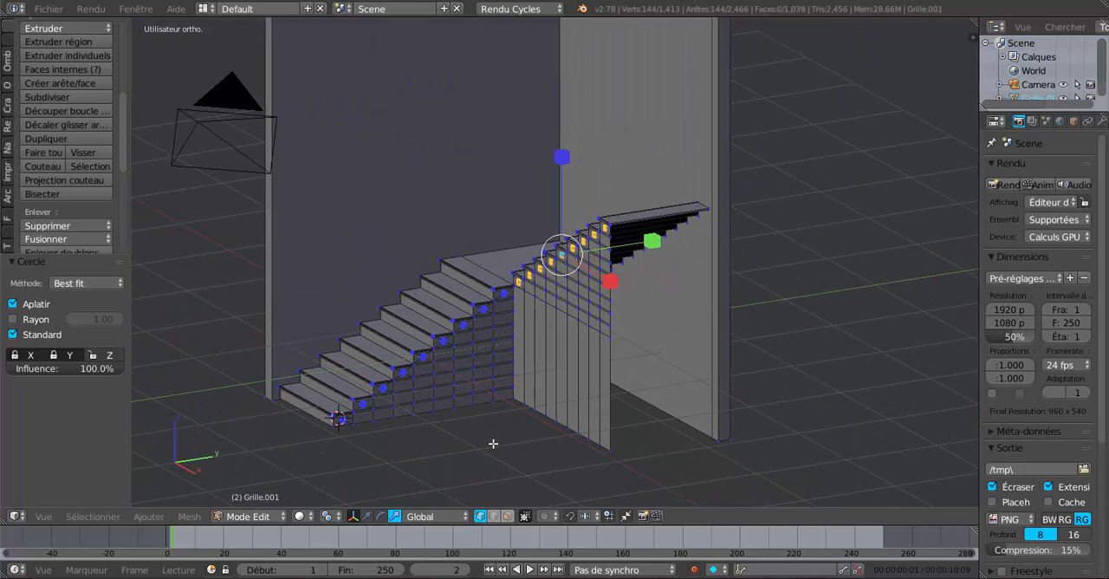
scroll(494, 443, "up", 5)
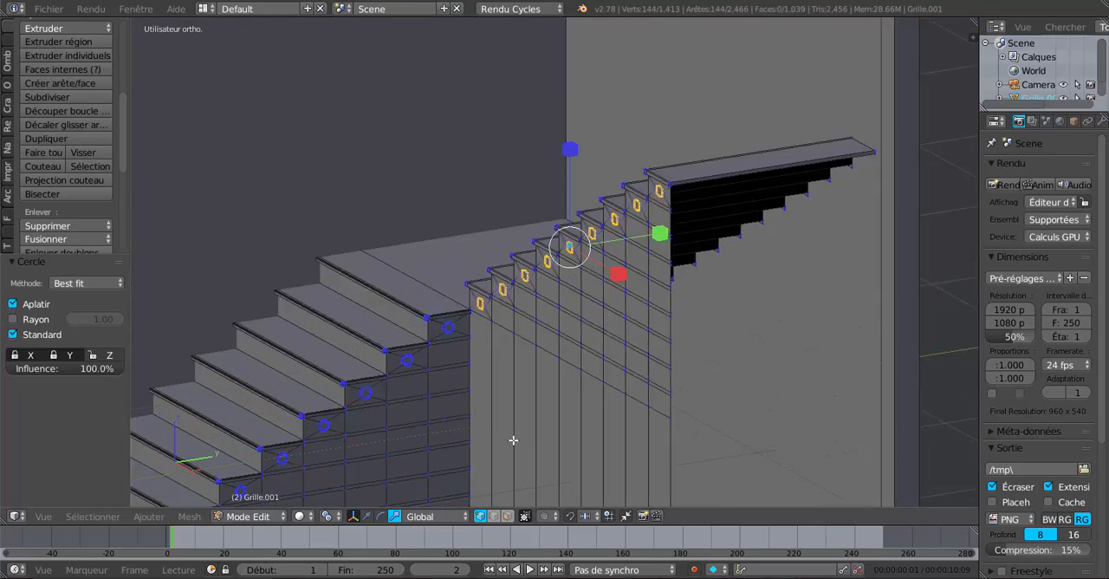
Step: Rotate the upper flight's nine selected hole borders about -186° around the global X axis
key("r")
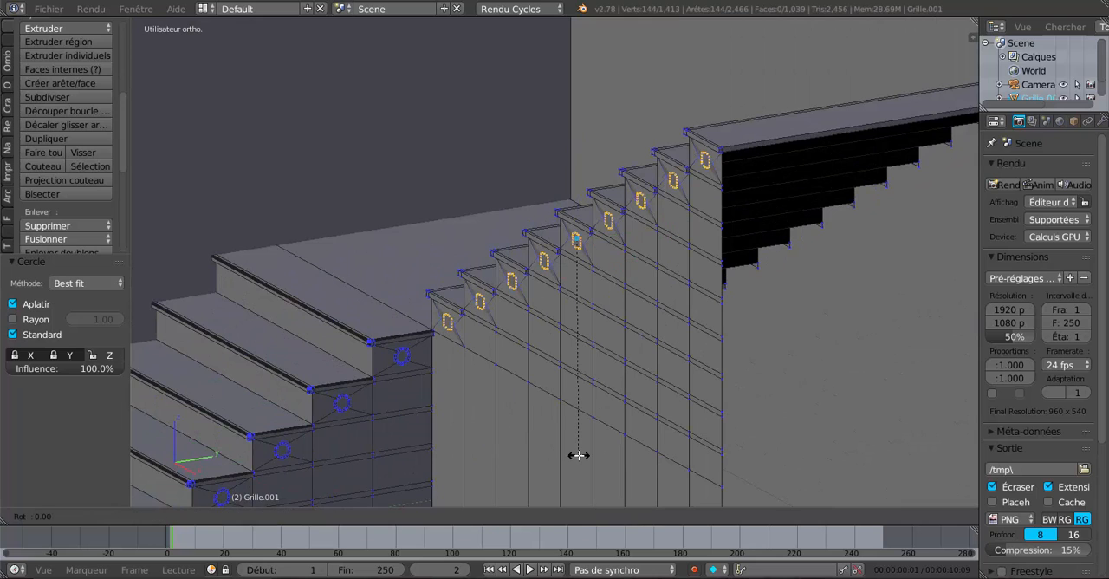
key("x")
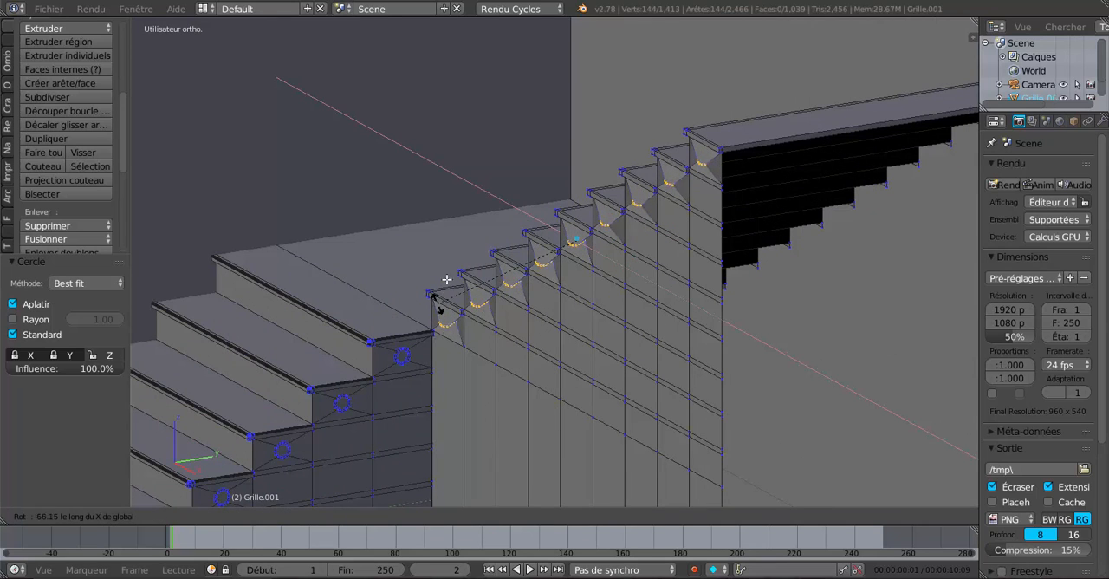
left_click(579, 201)
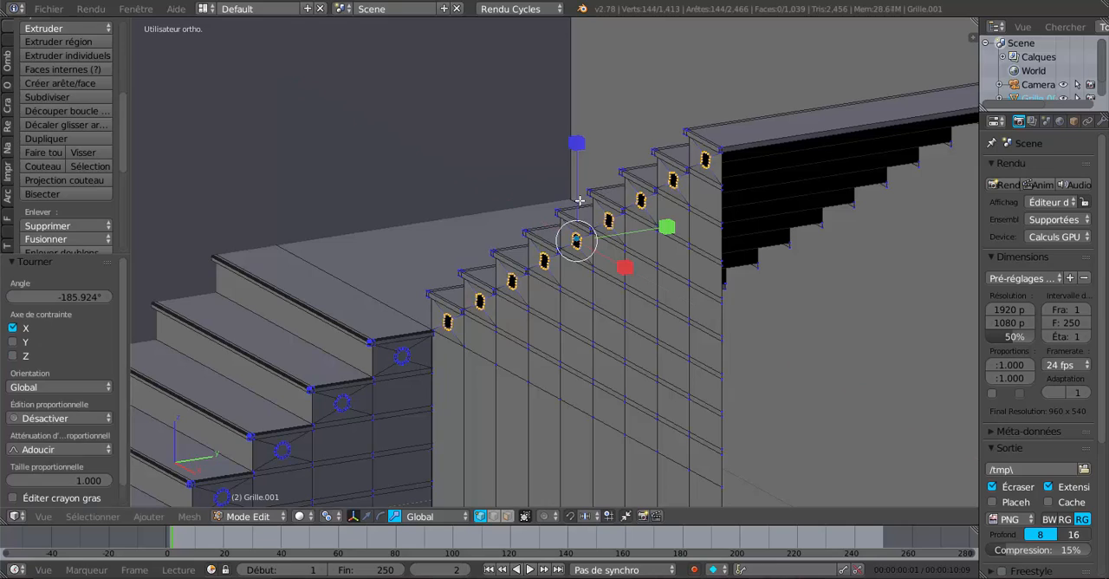
Step: Round the rotated hole borders with LoopTools Circle, using Best fit with flattening and only the Z axis locked
middle_click_drag(563, 336, 585, 373)
scroll(702, 342, "up", 2)
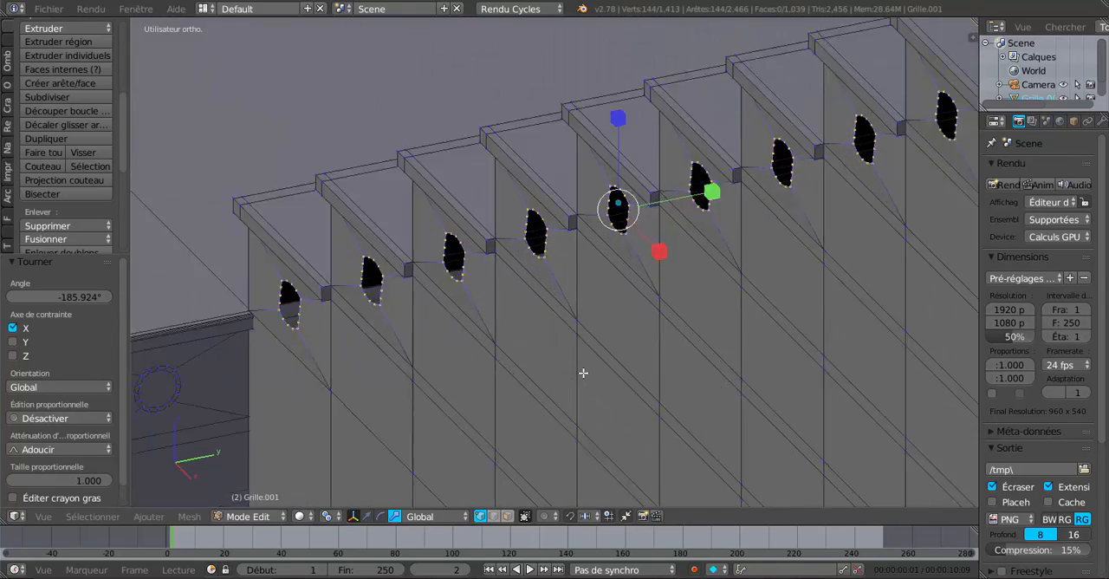
scroll(662, 338, "up", 3)
middle_click_drag(661, 337, 671, 333)
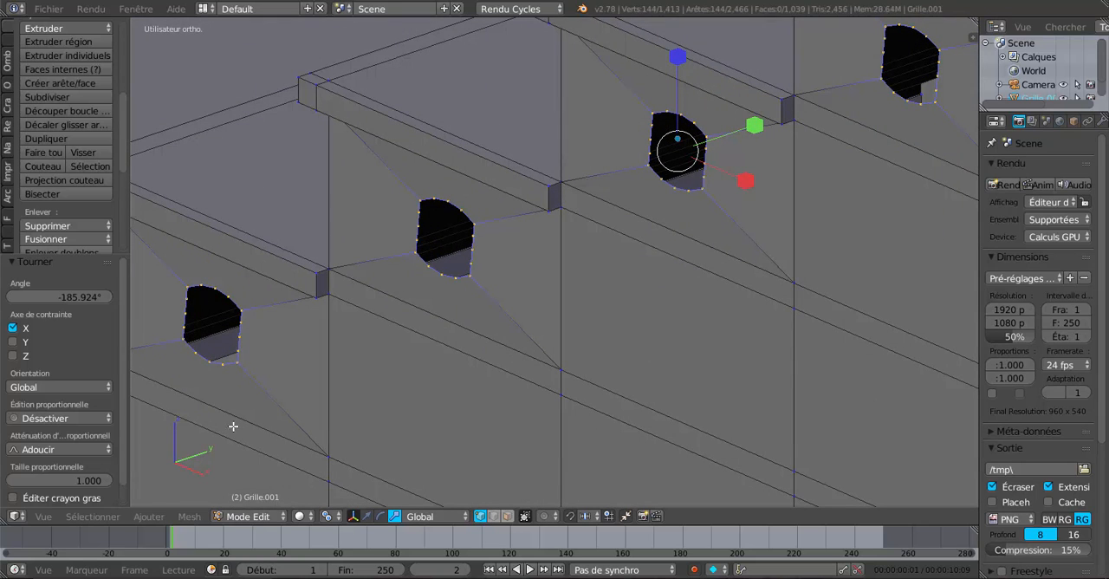
scroll(75, 433, "down", 1)
scroll(76, 423, "up", 1)
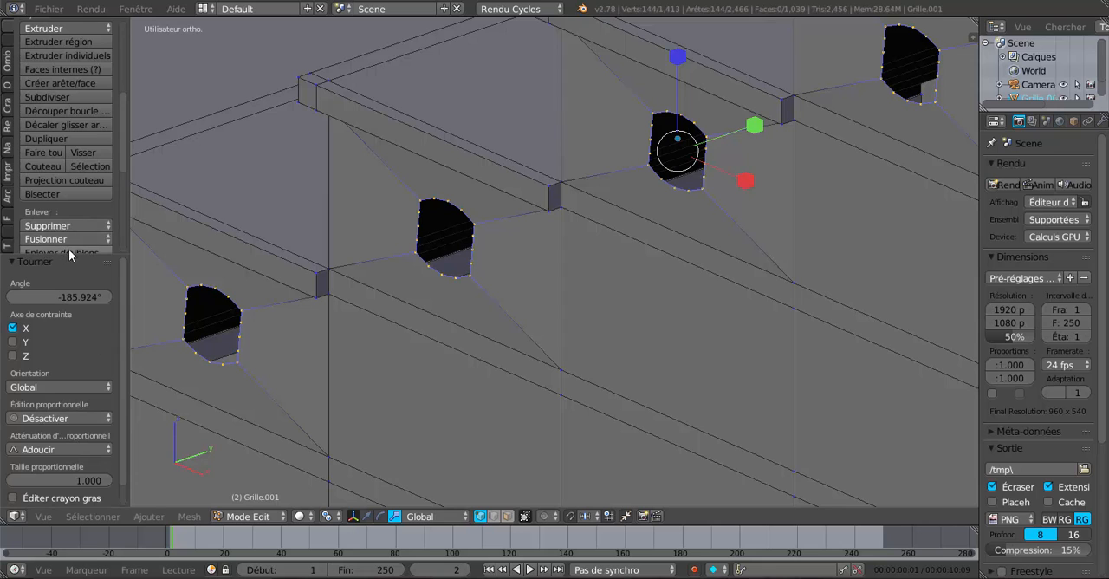
left_click_drag(122, 168, 124, 251)
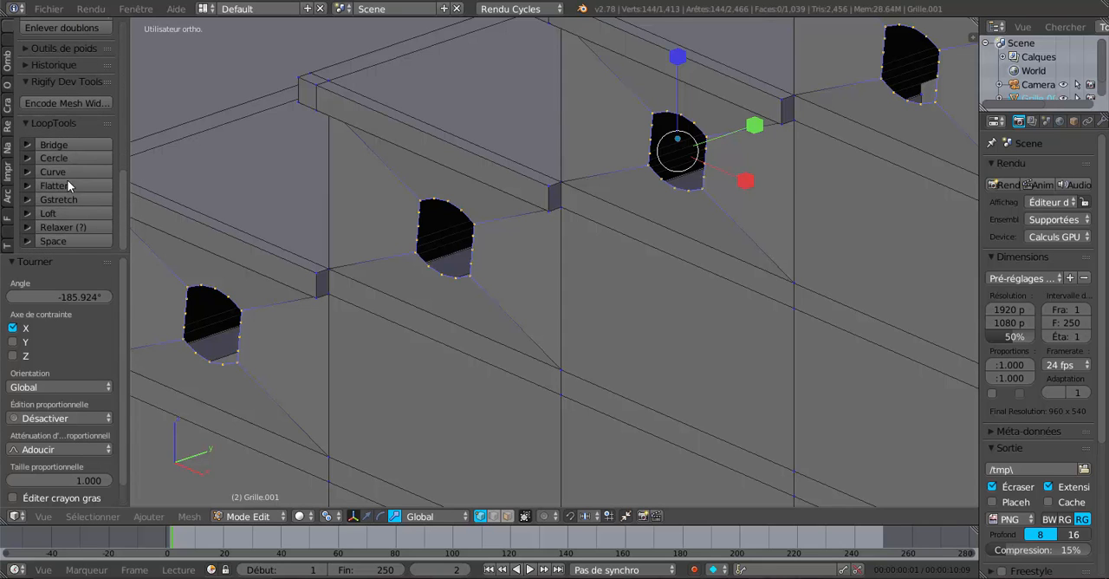
left_click(68, 158)
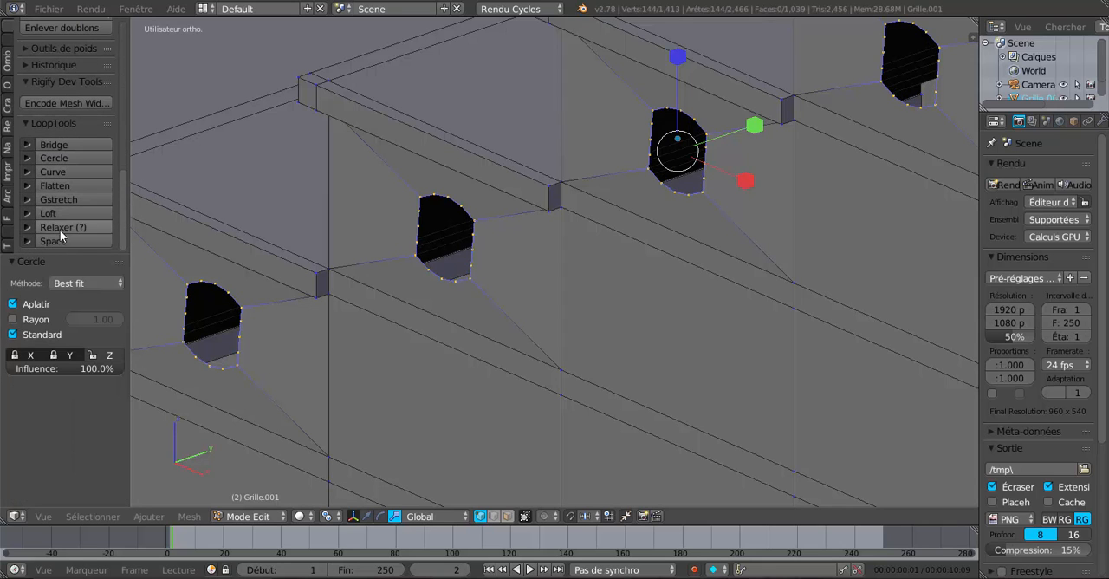
left_click(103, 357)
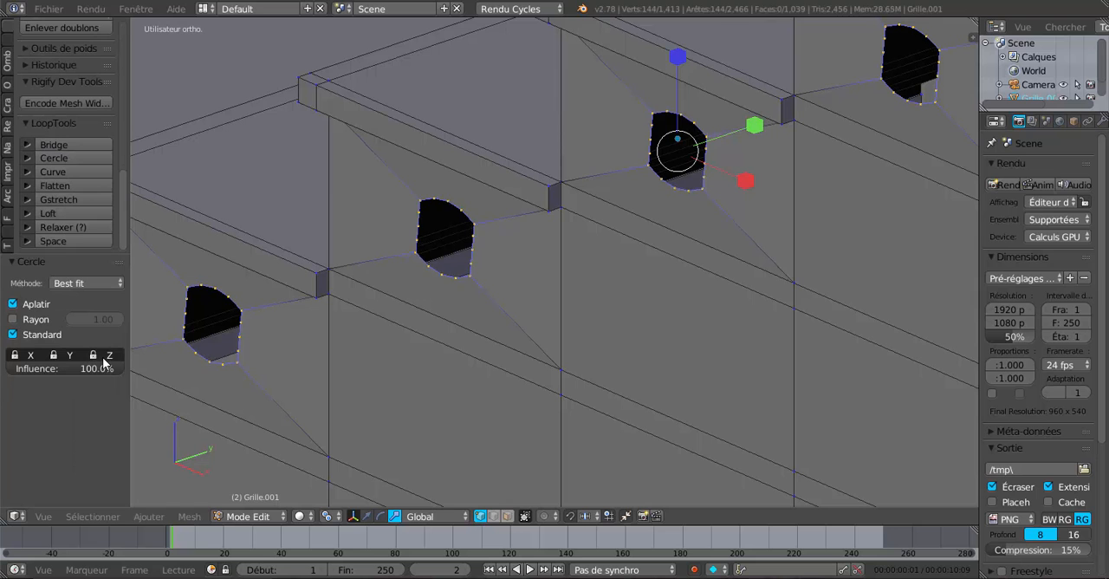
left_click(40, 355)
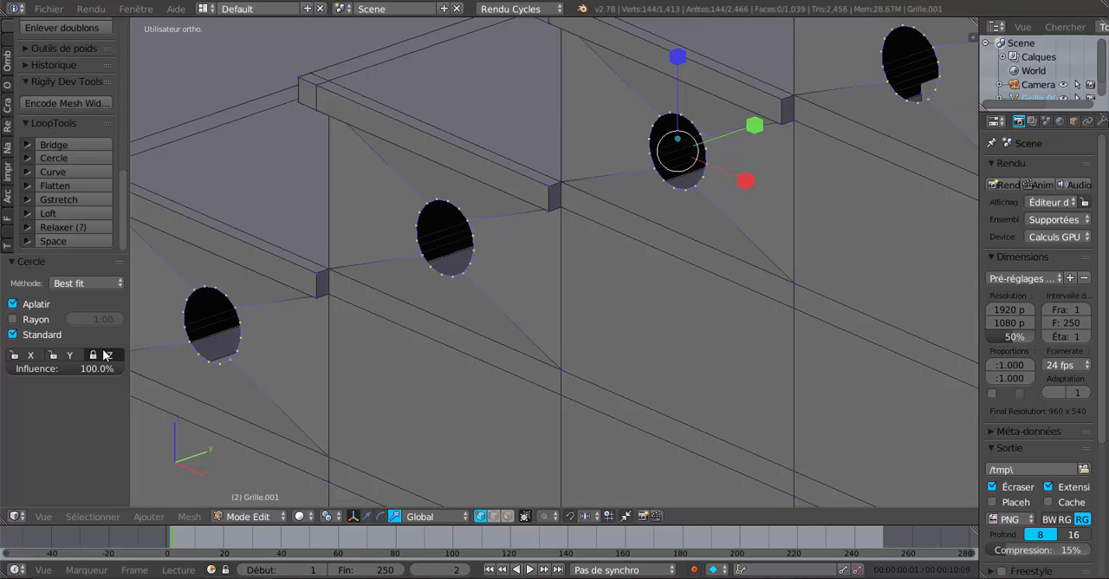
Step: Examine the rounded hole borders along the upper flight from several angles
scroll(299, 353, "down", 3)
scroll(588, 358, "down", 6)
middle_click_drag(588, 357, 650, 356)
scroll(554, 363, "up", 5)
scroll(578, 361, "down", 2)
scroll(652, 357, "down", 4)
middle_click_drag(581, 380, 644, 374)
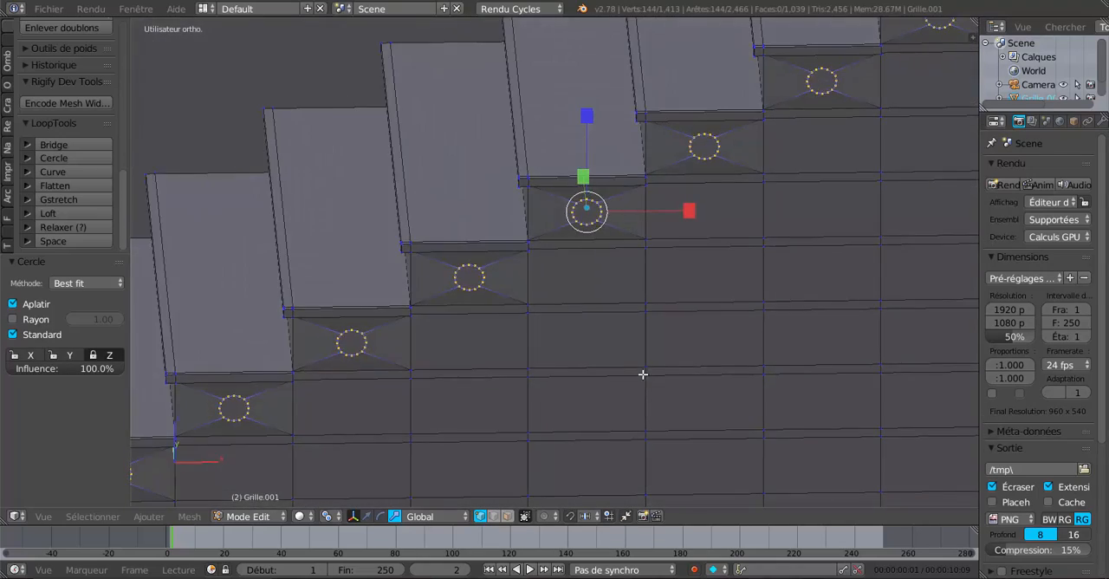
scroll(593, 390, "down", 4)
middle_click_drag(561, 408, 558, 386)
scroll(560, 385, "up", 5)
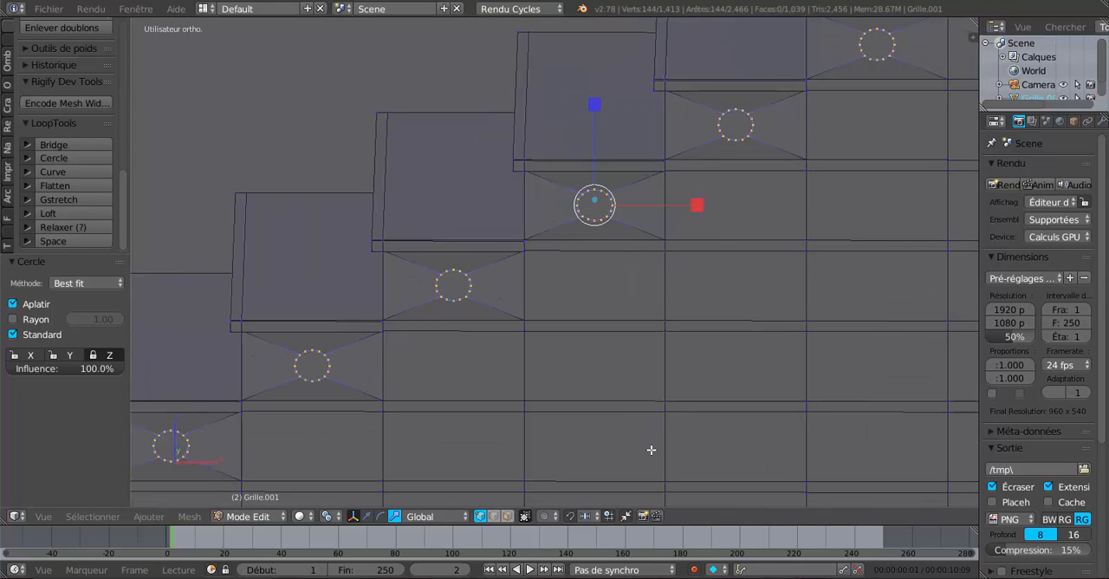
Step: Extrude the upper flight's nine circular borders inward, scaling the new rings to about 0.921
key("e")
key("s")
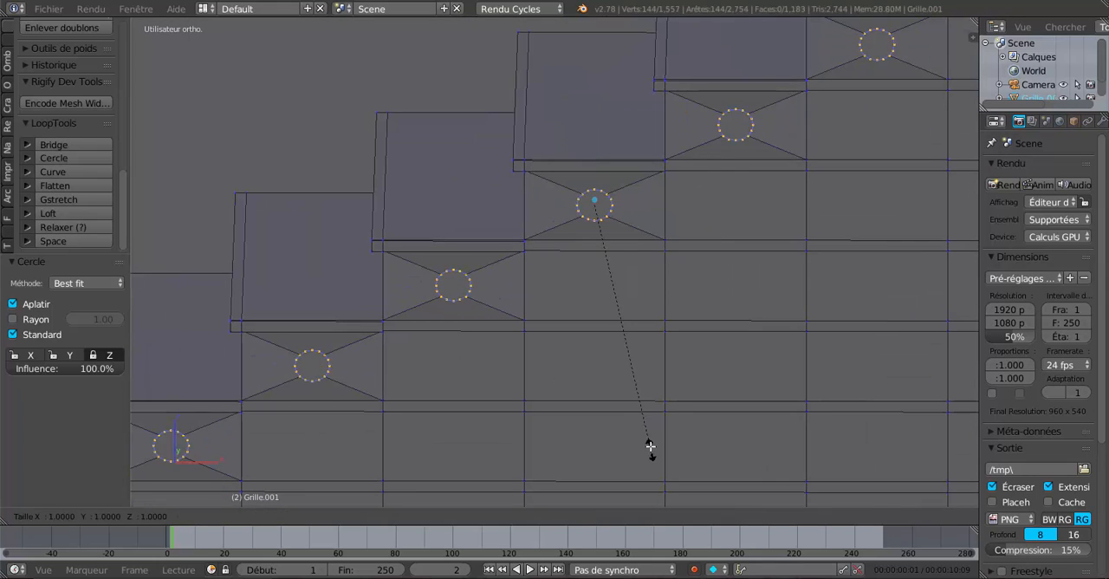
left_click(646, 430)
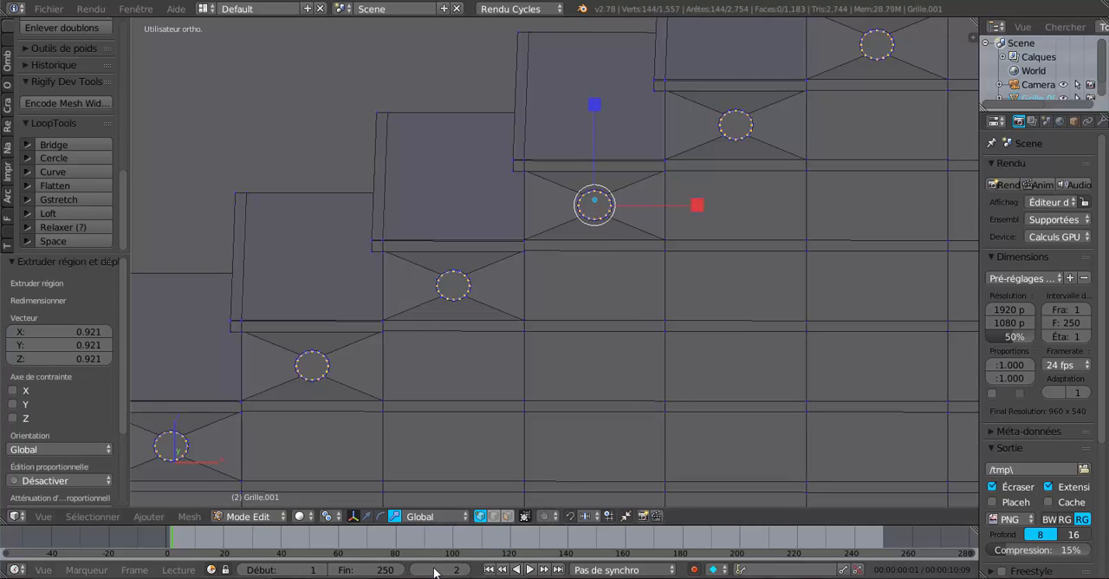
Step: Switch the mesh selection to face mode for the upper flight's side
left_click(508, 516)
scroll(525, 400, "down", 3)
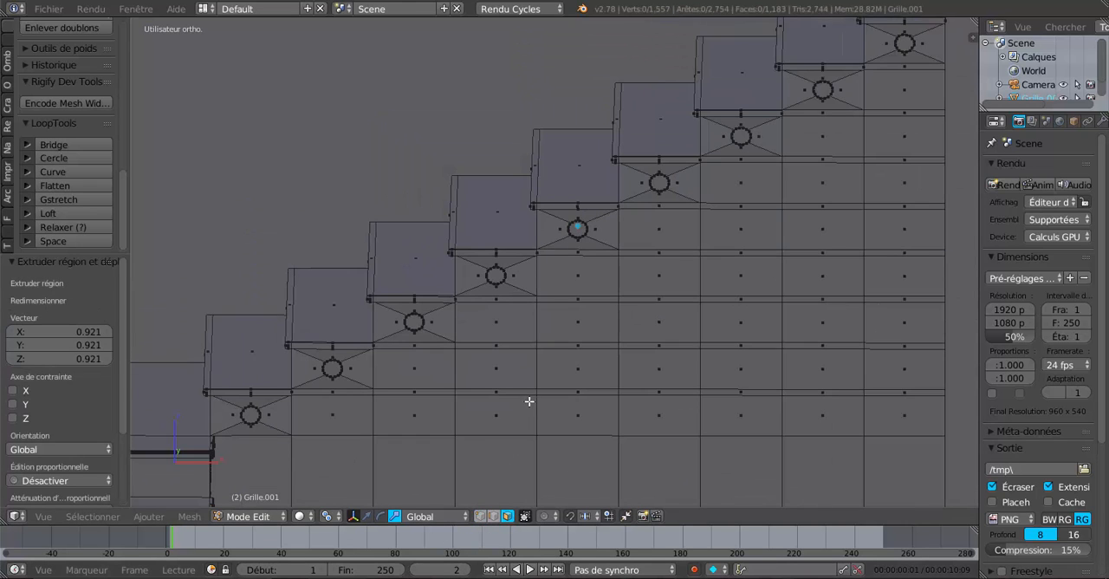
middle_click_drag(530, 401, 530, 401)
key("c")
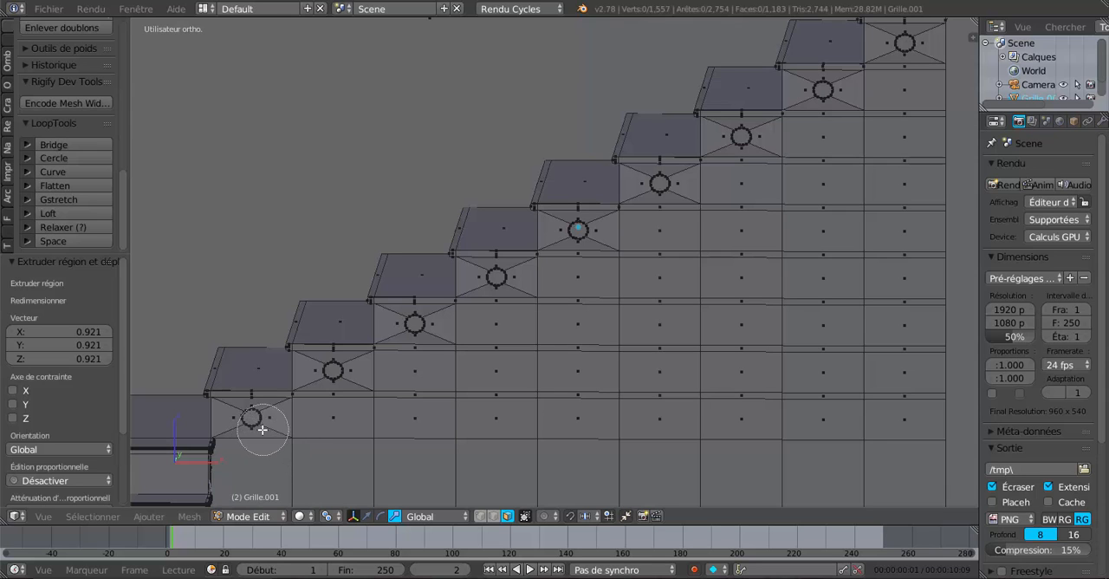
mouse_move(261, 429)
left_mouse_down()
mouse_move(271, 418)
mouse_move(315, 436)
mouse_move(347, 404)
mouse_move(334, 385)
mouse_move(416, 367)
mouse_move(416, 322)
mouse_move(499, 306)
left_mouse_up()
middle_click_drag(400, 265, 412, 275)
left_click_drag(487, 292, 525, 297)
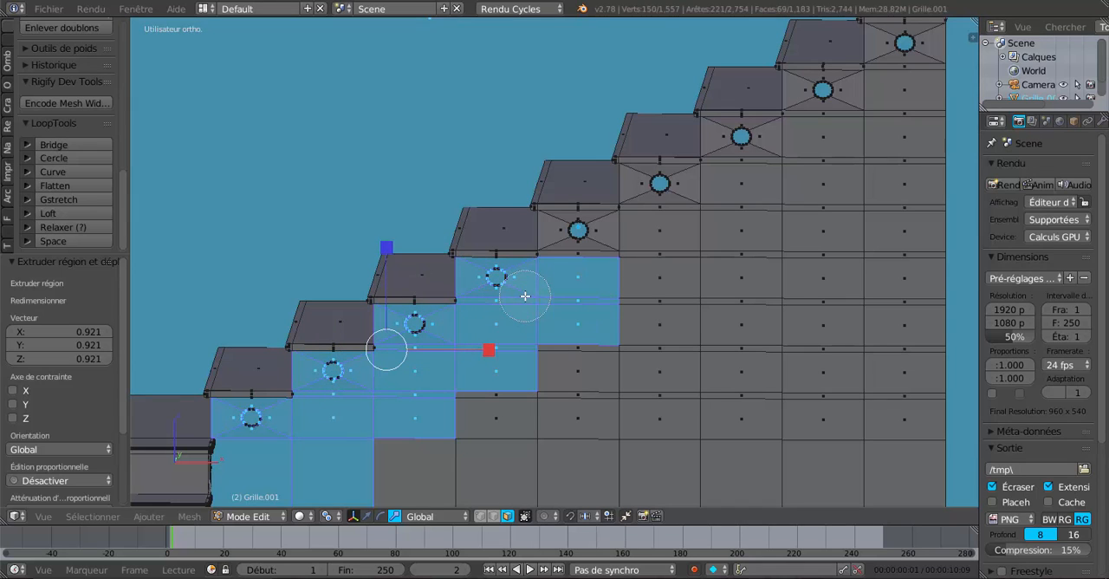
right_click(551, 396)
scroll(551, 396, "down", 5)
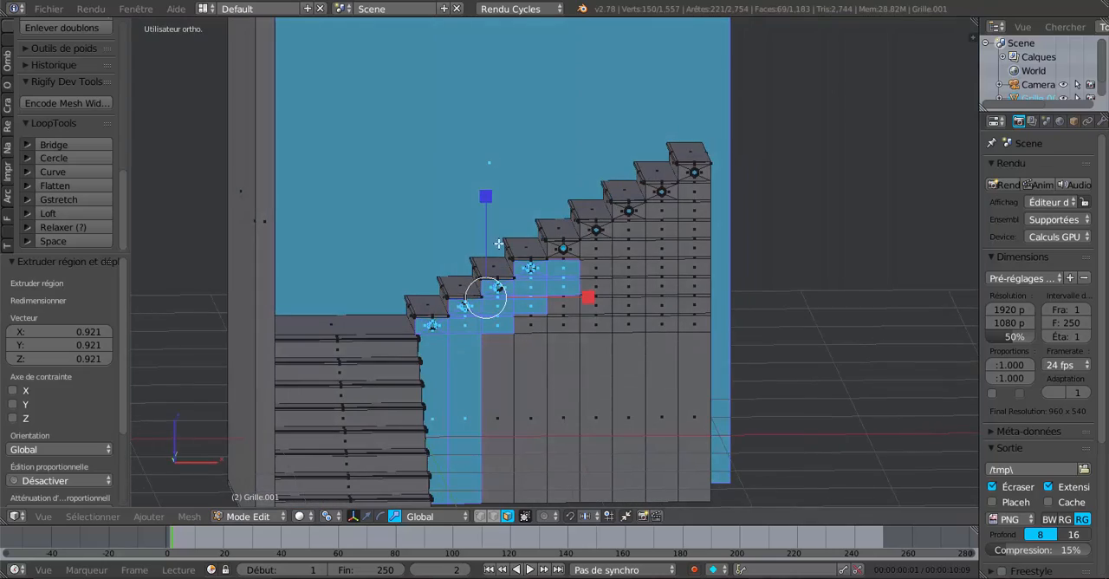
right_click(482, 181)
scroll(490, 396, "up", 4)
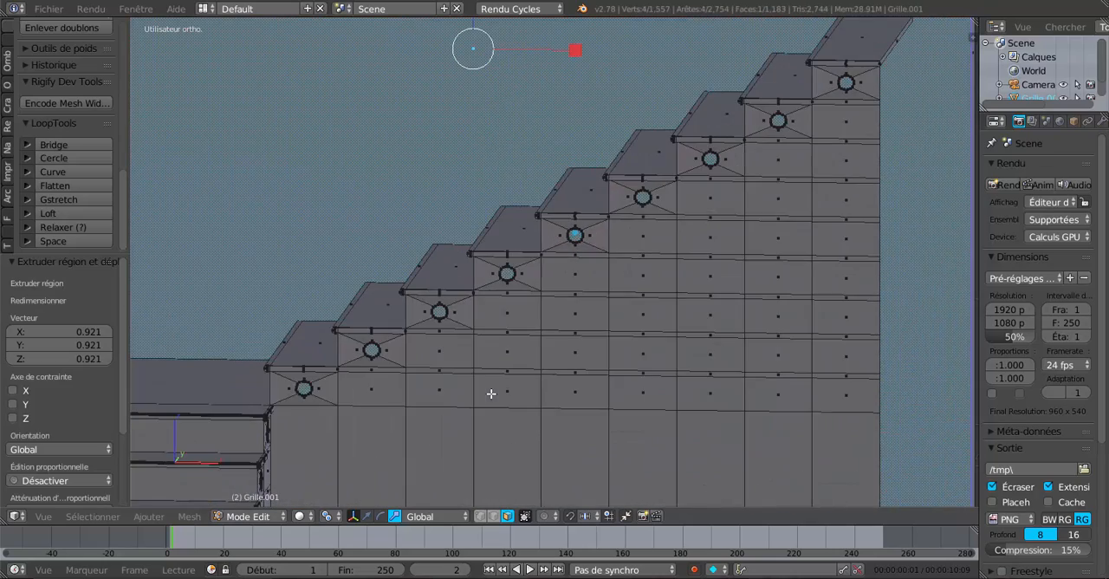
middle_click_drag(518, 382, 453, 408)
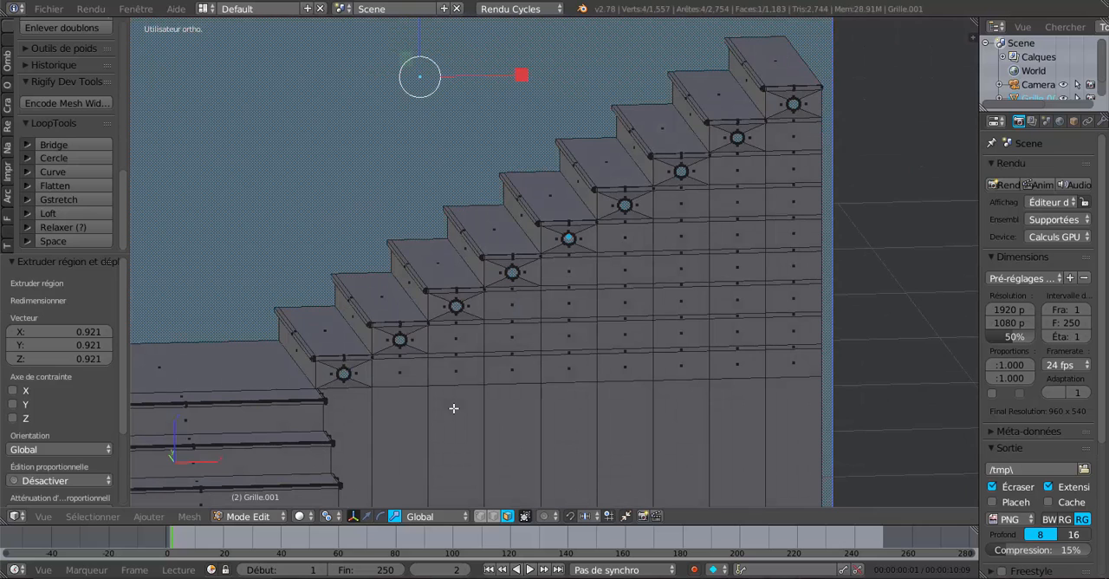
key("a")
Step: Circle-select all side faces beneath the upper flight's steps, leaving the large back wall face out of the selection
key("c")
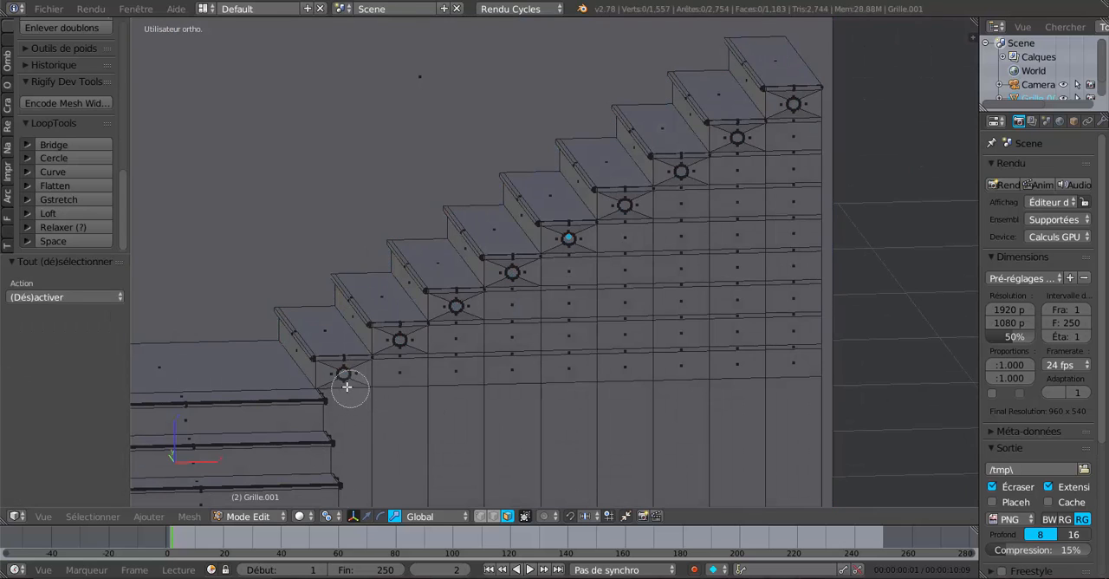
mouse_move(346, 378)
left_mouse_down()
mouse_move(386, 367)
mouse_move(399, 342)
mouse_move(503, 306)
mouse_move(515, 282)
mouse_move(622, 216)
mouse_move(571, 246)
left_mouse_up()
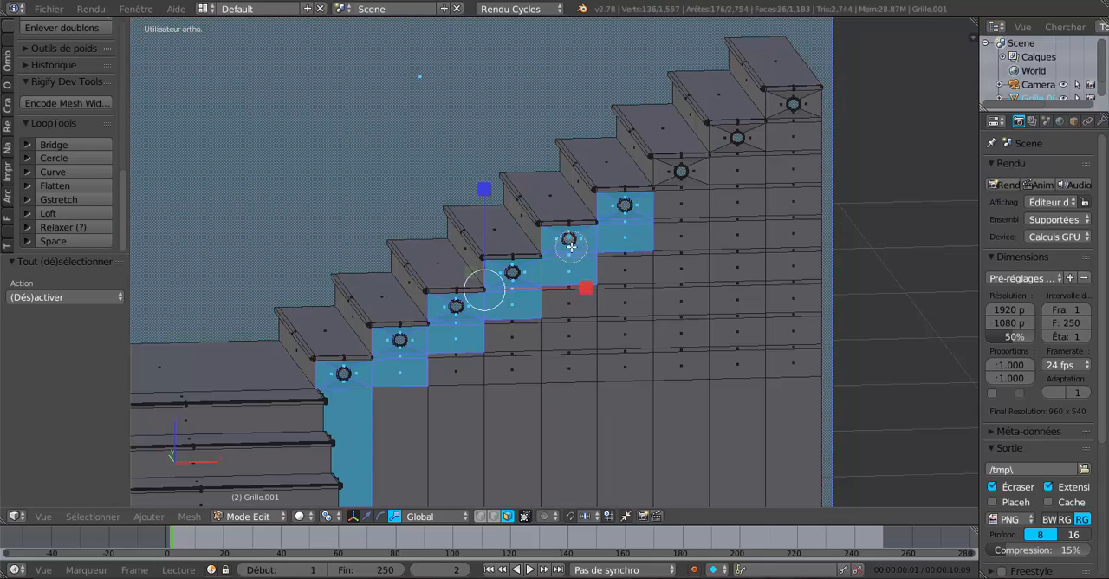
left_click(684, 179)
left_click(742, 146)
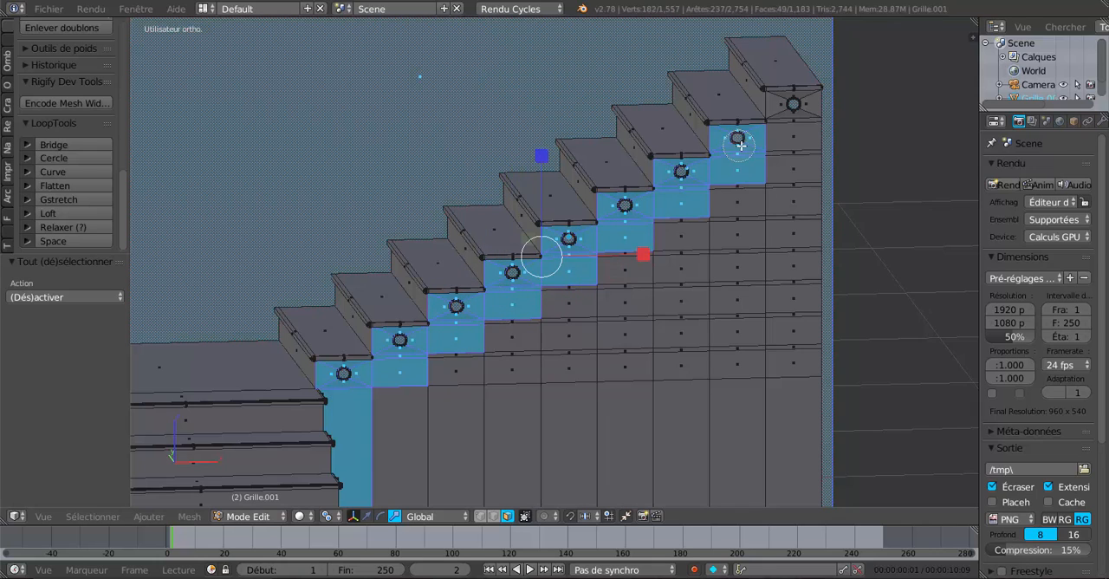
left_click(793, 112)
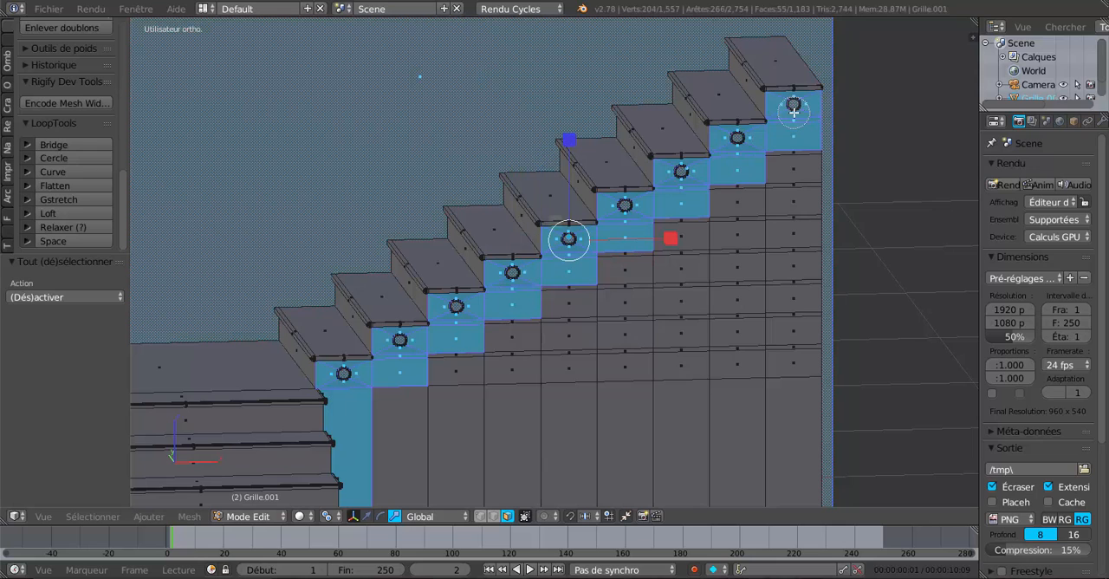
mouse_move(793, 116)
left_mouse_down()
mouse_move(787, 361)
mouse_move(644, 396)
mouse_move(432, 403)
mouse_move(463, 373)
mouse_move(685, 260)
mouse_move(664, 228)
mouse_move(553, 315)
mouse_move(574, 357)
mouse_move(755, 347)
mouse_move(661, 342)
left_mouse_up()
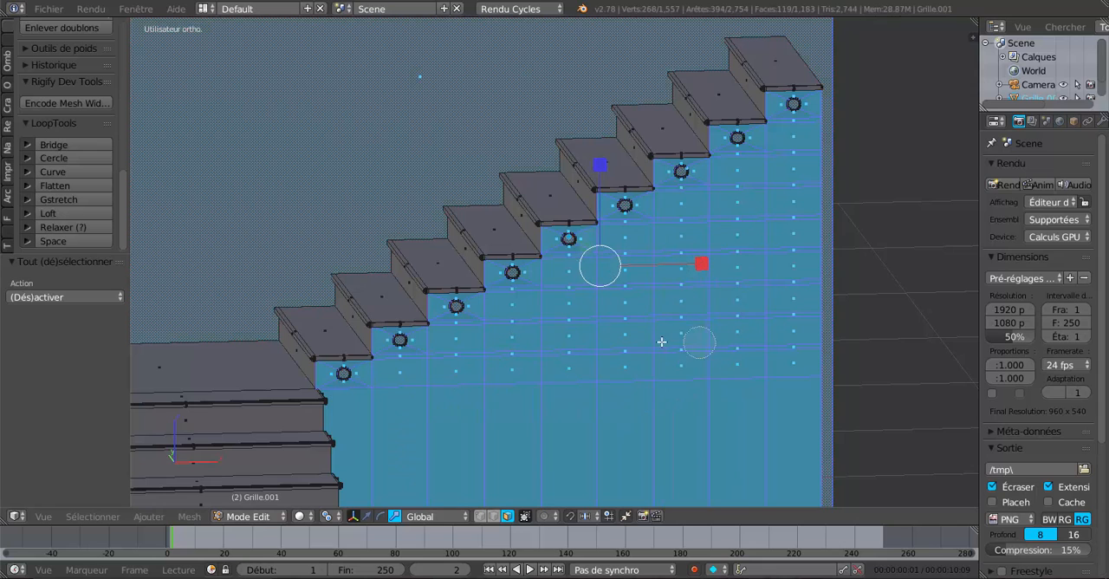
middle_click_drag(647, 330, 559, 439)
right_click(463, 103, "shift")
Step: Switch to wireframe display and add the rim faces of the sixth and seventh holes from the landing to the selection
scroll(667, 333, "down", 3)
key("z")
scroll(649, 363, "up", 3)
scroll(782, 381, "up", 3)
scroll(595, 395, "up", 3)
scroll(642, 397, "up", 1)
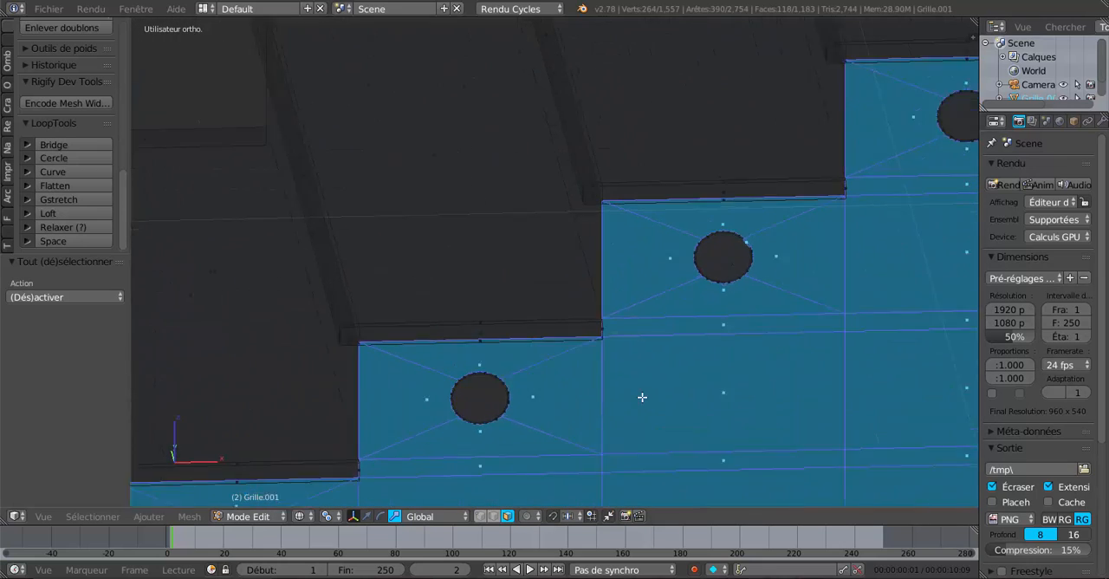
scroll(642, 397, "up", 1)
key("c")
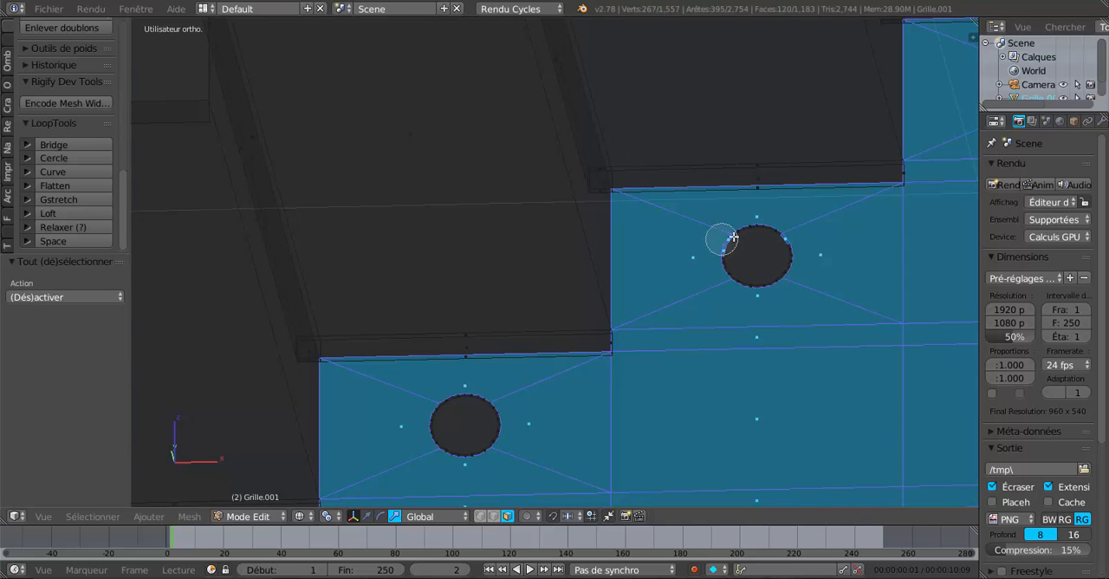
mouse_move(720, 240)
left_mouse_down()
mouse_move(774, 251)
mouse_move(724, 260)
left_mouse_up()
mouse_move(494, 422)
left_mouse_down()
mouse_move(488, 399)
mouse_move(431, 439)
mouse_move(478, 433)
left_mouse_up()
right_click(477, 433)
Step: Add the rim faces of the upper flight's two highest holes to the face selection with Circle Select
scroll(646, 384, "down", 4)
middle_click_drag(680, 372, 460, 484, "shift")
scroll(584, 406, "up", 2)
key("c")
mouse_move(590, 310)
left_mouse_down()
mouse_move(581, 297)
mouse_move(564, 312)
left_mouse_up()
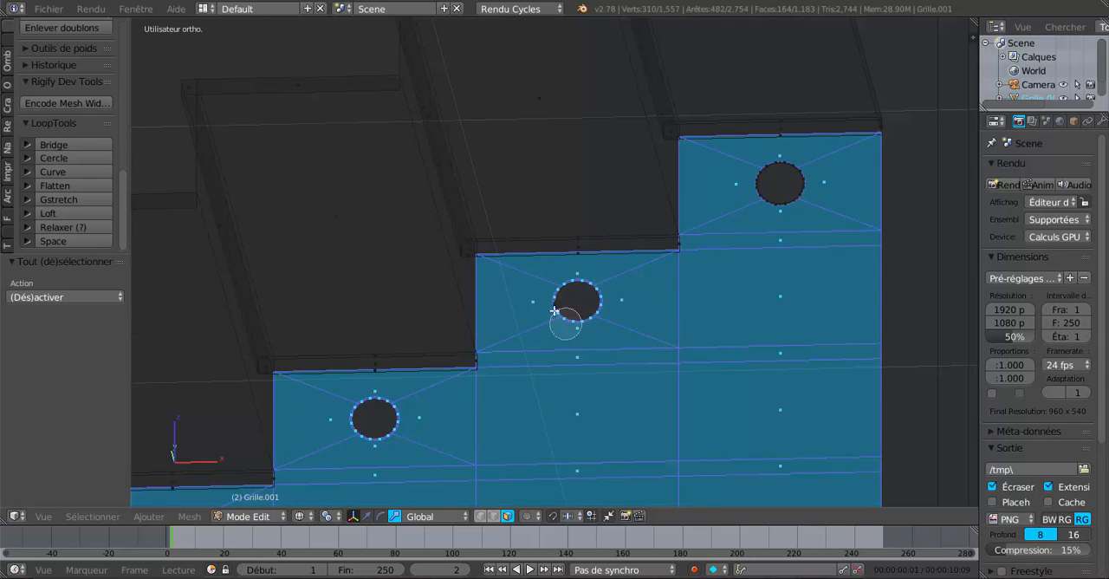
mouse_move(755, 218)
left_mouse_down()
mouse_move(763, 177)
mouse_move(785, 203)
left_mouse_up()
right_click(759, 204)
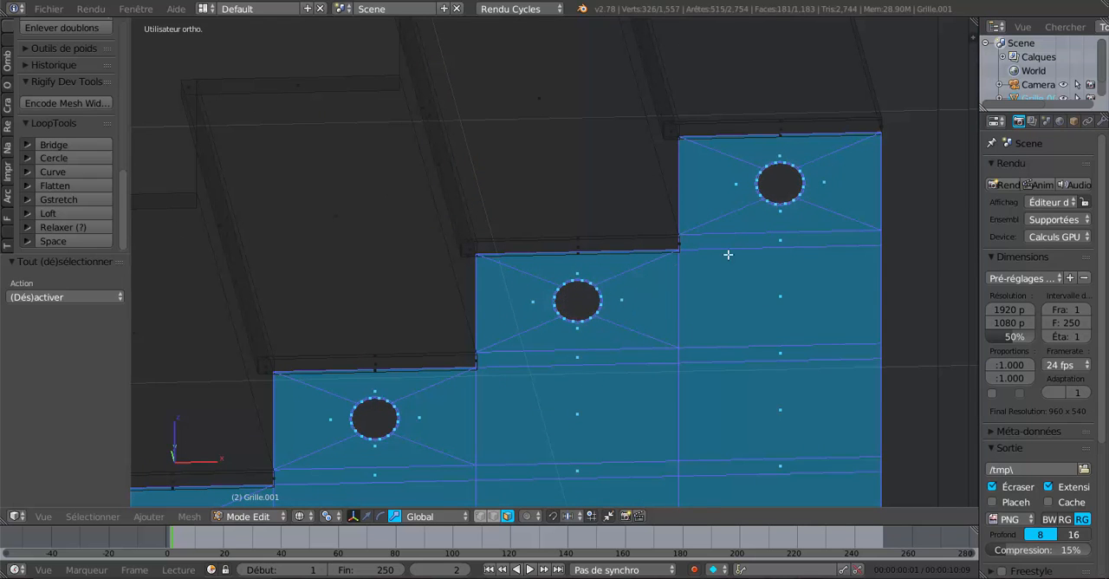
Step: Add the rim faces of the fifth, fourth and third holes from the landing to the selection
scroll(485, 404, "down", 4)
middle_click_drag(407, 436, 728, 327, "shift")
scroll(663, 389, "up", 3)
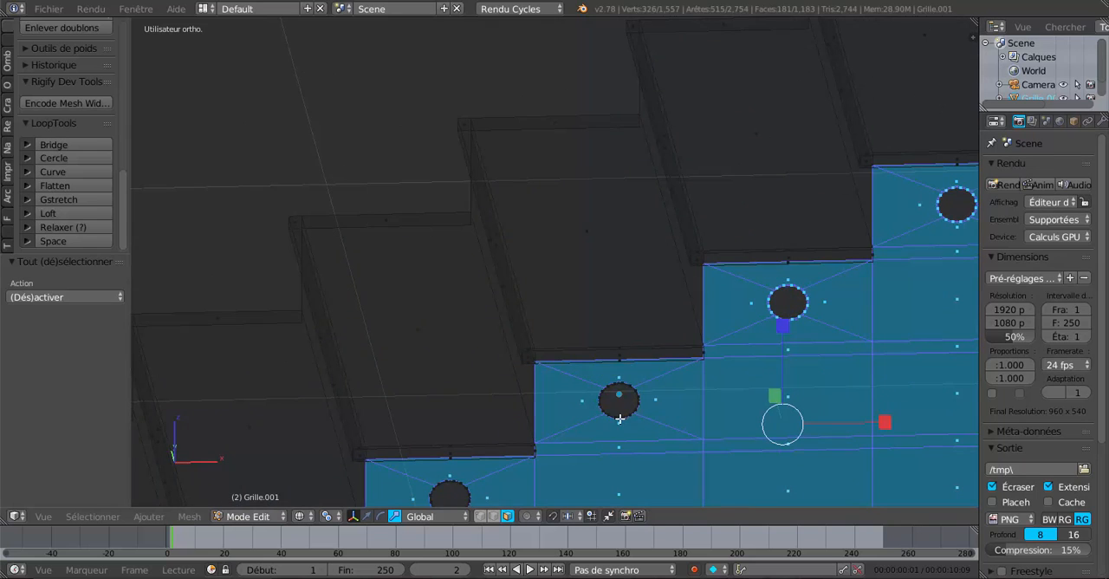
key("c")
mouse_move(620, 418)
left_mouse_down()
mouse_move(614, 396)
mouse_move(602, 420)
left_mouse_up()
middle_click_drag(581, 459, 741, 274, "shift")
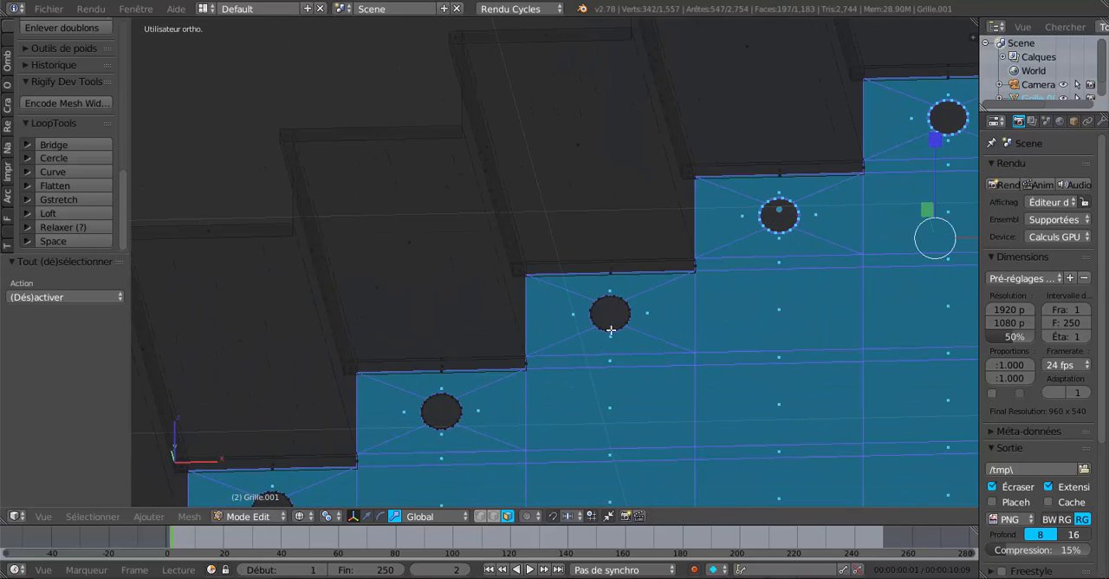
left_click_drag(584, 362, 608, 313)
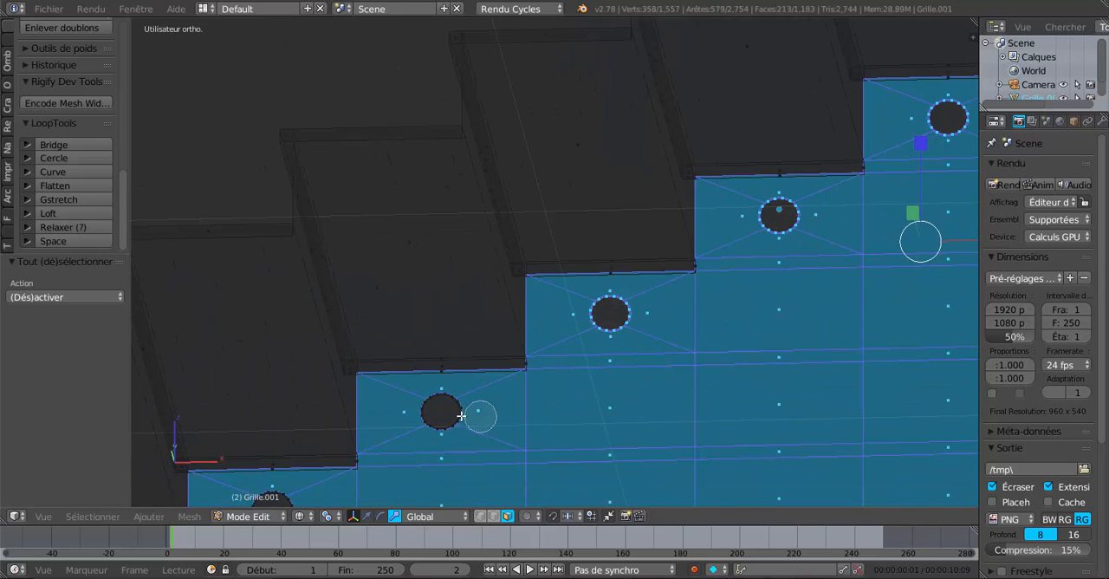
left_click_drag(426, 407, 438, 406)
right_click(434, 408)
Step: Add the rim faces of the two lowest holes, nearest the landing, to the selection
middle_click_drag(449, 455, 712, 248, "shift")
scroll(618, 339, "up", 2)
key("c")
mouse_move(558, 330)
left_mouse_down()
mouse_move(495, 314)
mouse_move(550, 330)
mouse_move(522, 319)
left_mouse_up()
mouse_move(315, 446)
left_mouse_down()
mouse_move(287, 458)
mouse_move(296, 451)
left_mouse_up()
right_click(339, 435)
middle_click_drag(339, 435, 396, 441)
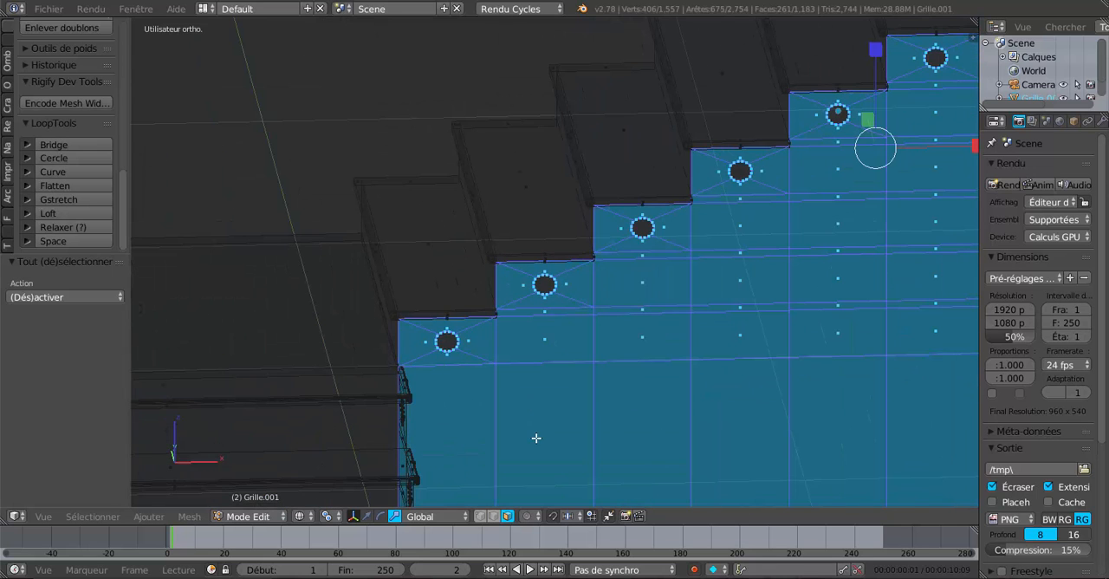
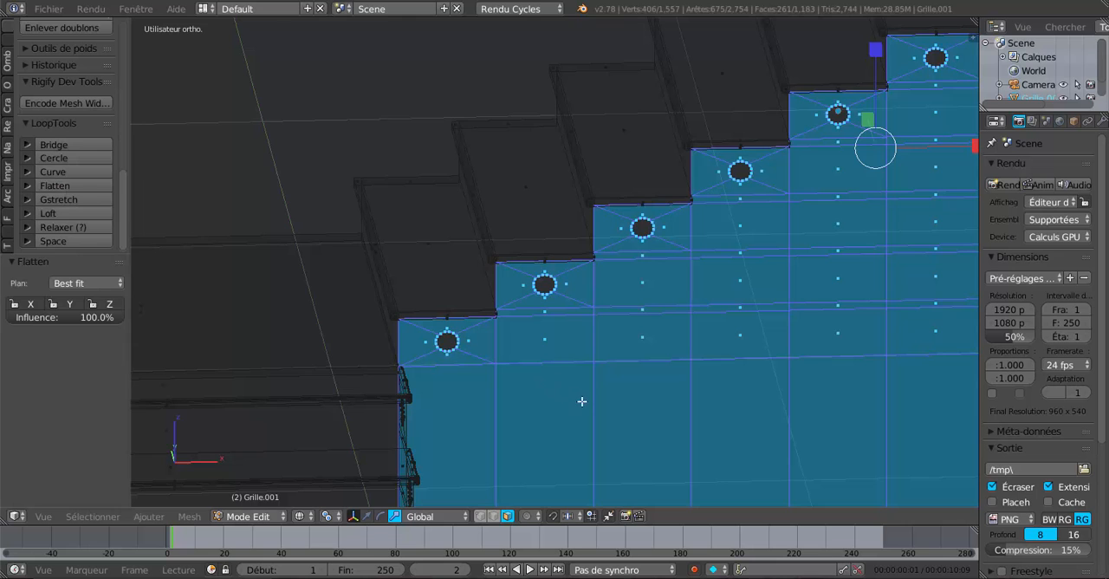
Step: Return the viewport to solid display and reopen the staircase mesh in Edit mode
key("Tab")
key("z")
scroll(551, 447, "down", 5)
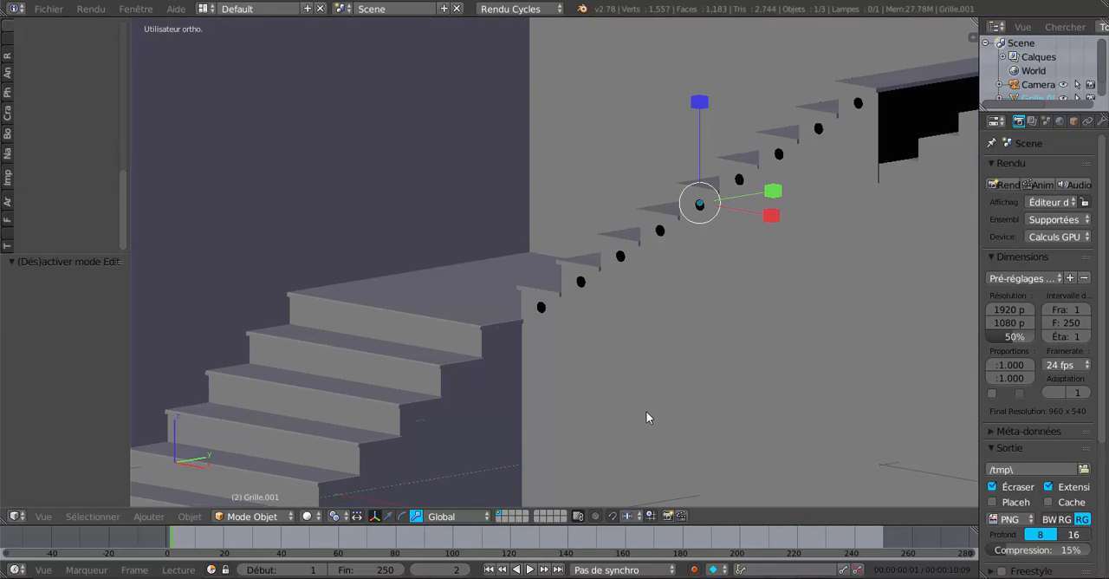
middle_click_drag(648, 416, 615, 424)
key("Tab")
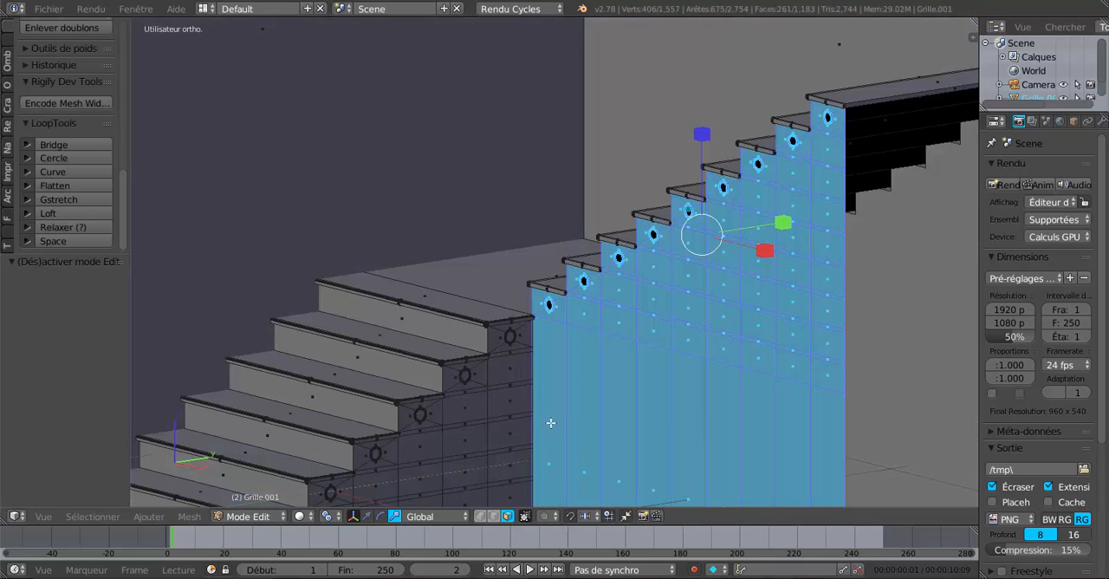
Step: Check the lower flight's highest side hole up close by selecting the face seen inside it
scroll(542, 425, "up", 3)
scroll(579, 389, "up", 3)
middle_click_drag(548, 425, 500, 440)
scroll(685, 430, "up", 2)
middle_click_drag(697, 419, 547, 334, "shift")
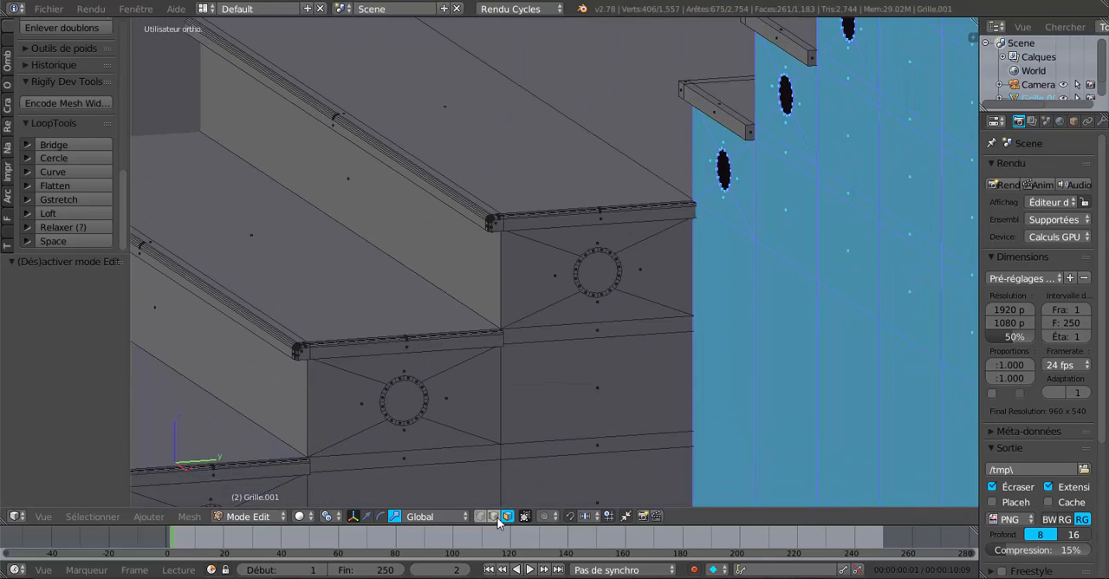
key("Tab")
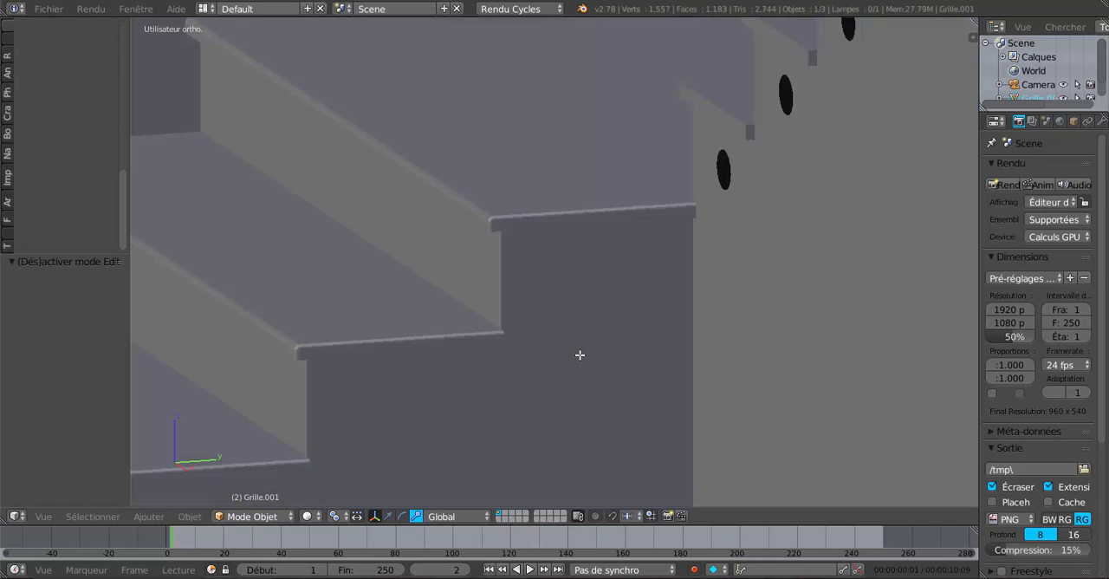
key("Tab")
scroll(602, 265, "up", 1)
right_click(622, 278)
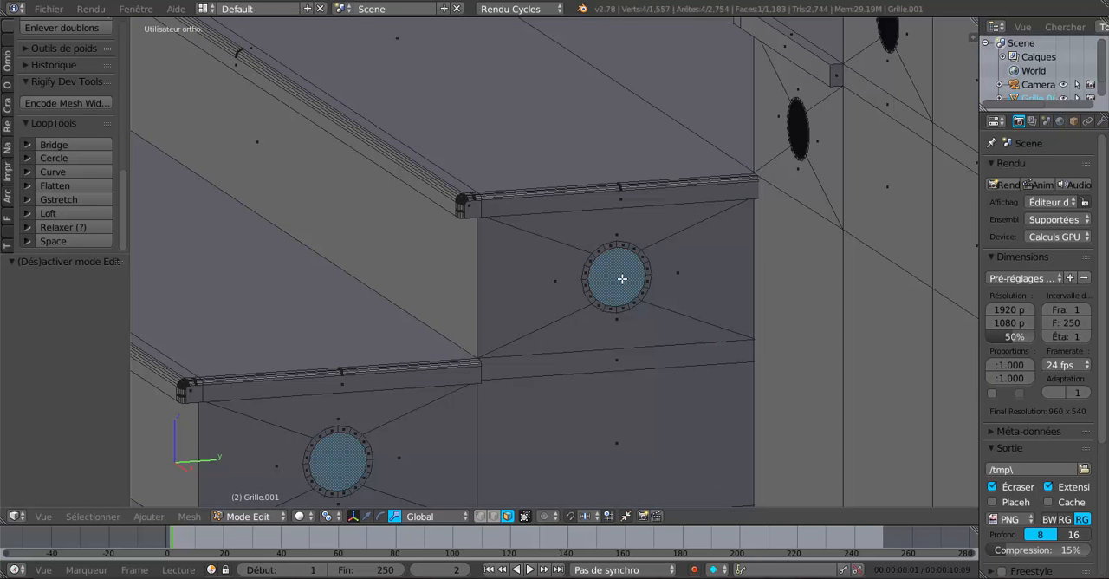
Step: Examine the lower flight's side holes from several angles in Object mode and Edit mode
scroll(614, 299, "down", 5)
middle_click_drag(614, 299, 705, 272)
scroll(661, 278, "up", 3)
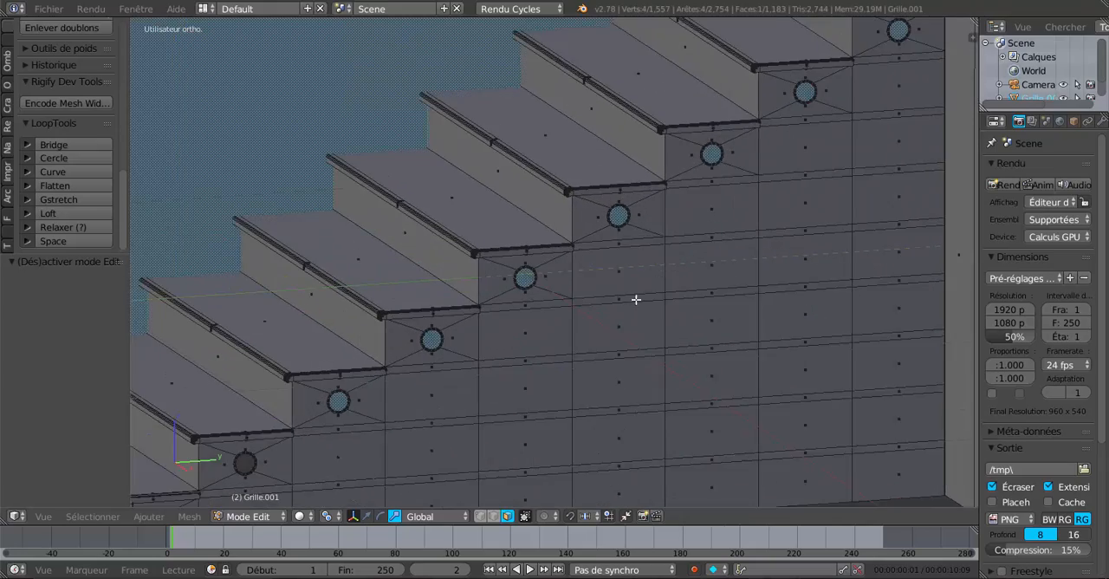
middle_click_drag(636, 300, 688, 306)
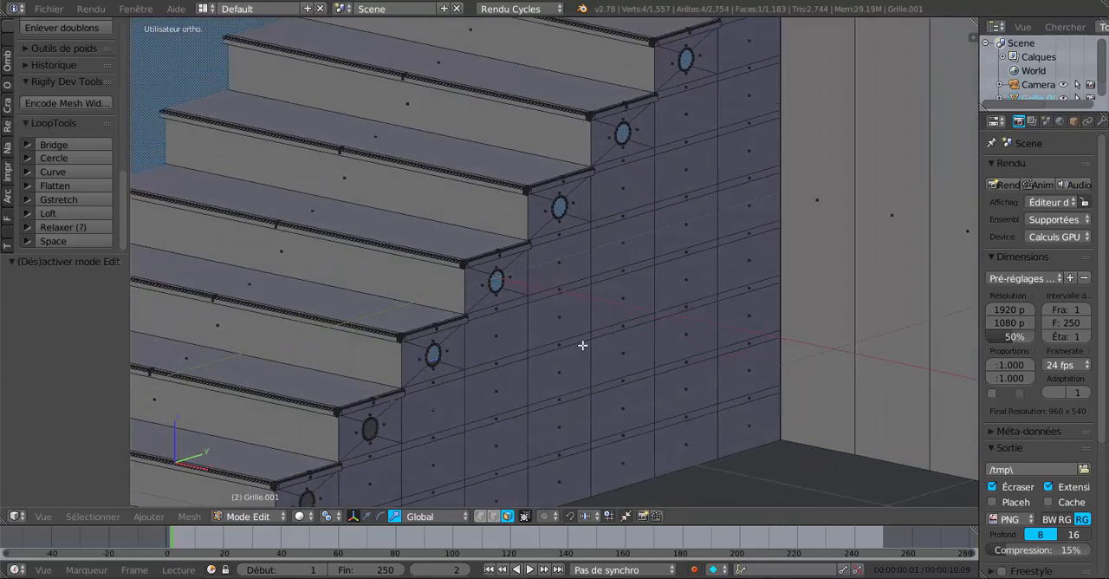
scroll(581, 344, "up", 4)
scroll(417, 333, "down", 2)
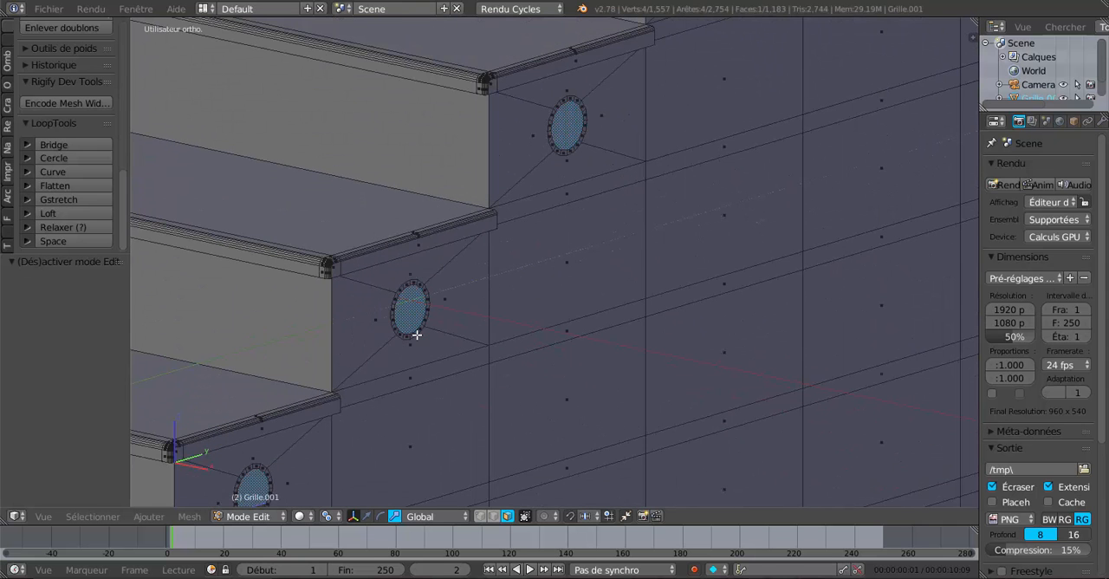
key("Tab")
middle_click_drag(425, 330, 470, 271)
scroll(470, 271, "down", 4)
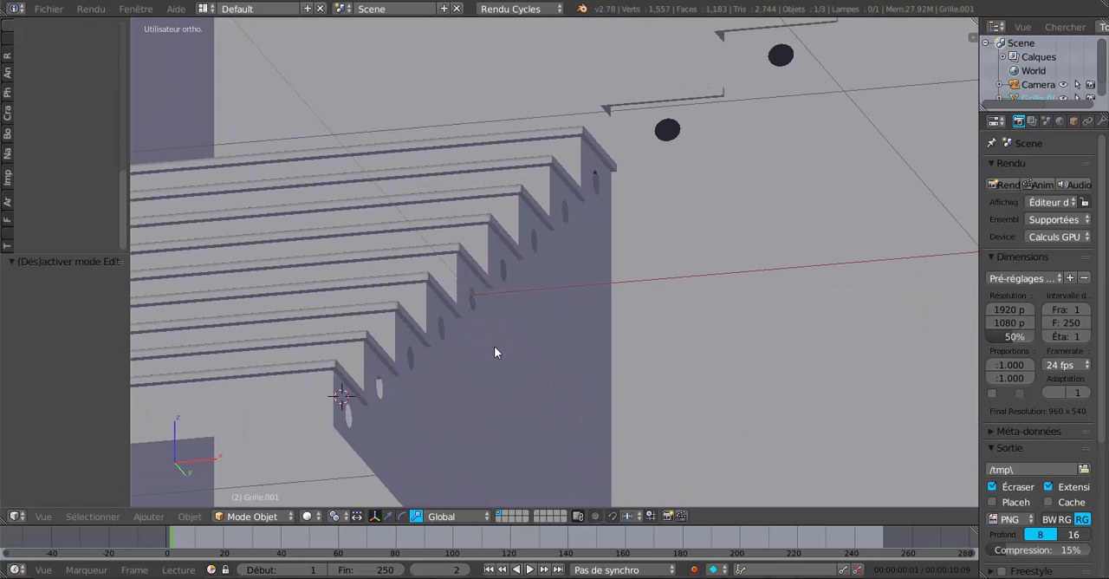
scroll(474, 365, "down", 3)
middle_click_drag(474, 365, 507, 332)
scroll(461, 381, "up", 2)
scroll(476, 378, "up", 3)
key("Tab")
scroll(476, 378, "up", 1)
scroll(480, 391, "up", 5)
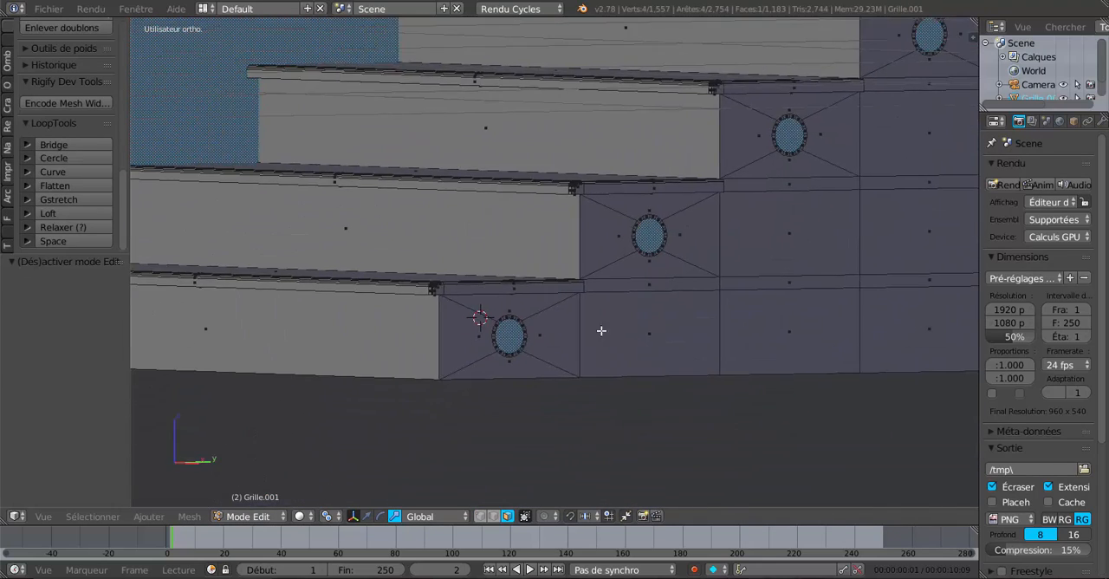
Step: Switch to vertex selection and select the inner edge loops of the lower flight's two lowest side holes
left_click(493, 515)
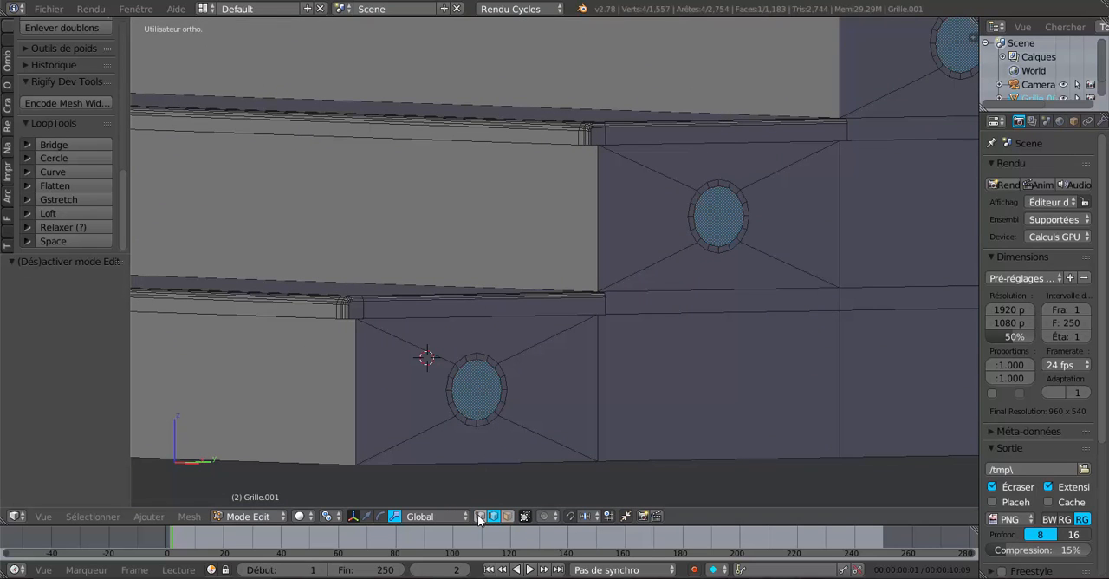
left_click(478, 517)
scroll(560, 361, "up", 4)
left_click(526, 276, "alt")
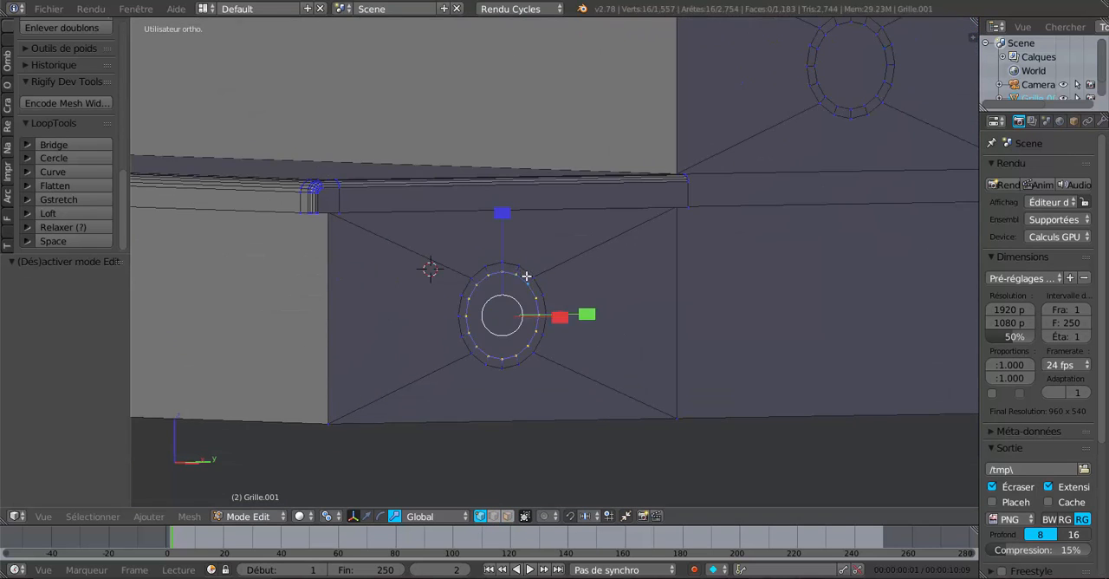
right_click(825, 98, "ctrl")
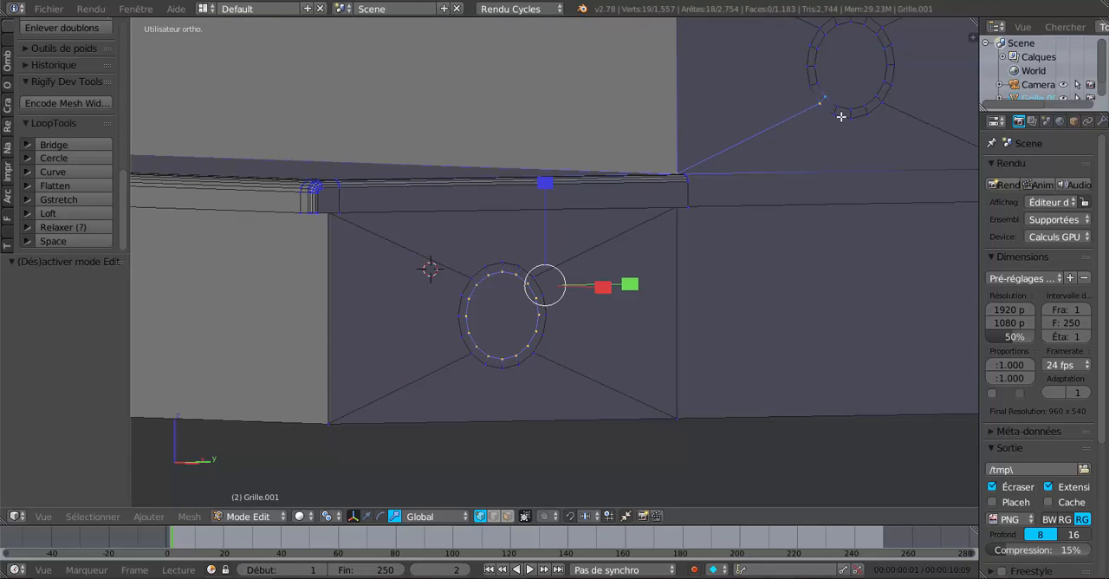
key("ctrl+z")
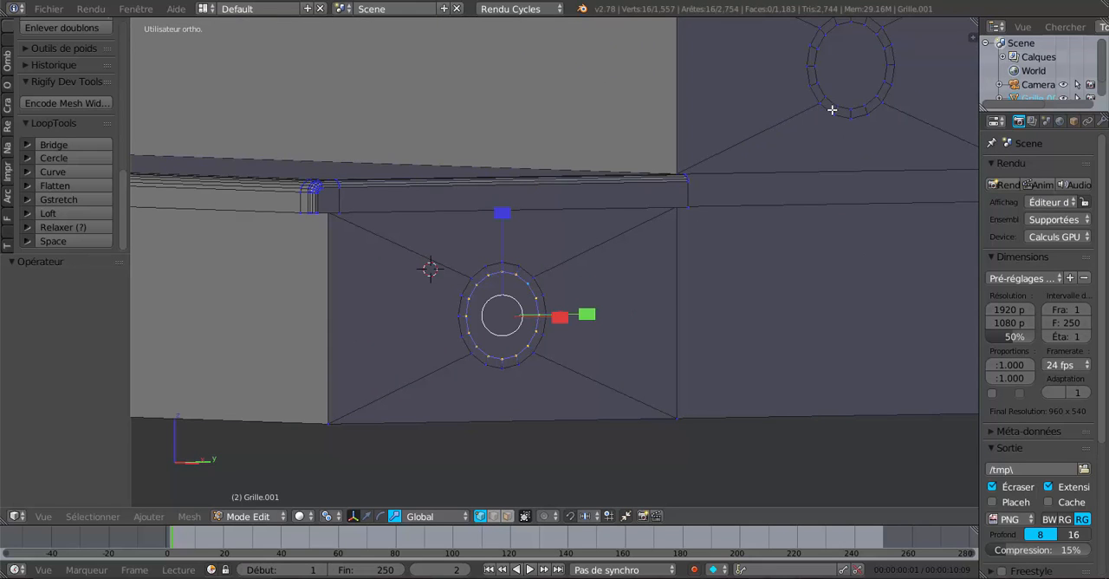
right_click(833, 108, "alt+shift")
Step: Add the inner edge loops of the third, fourth and fifth holes from the floor to the selection
scroll(800, 194, "down", 4)
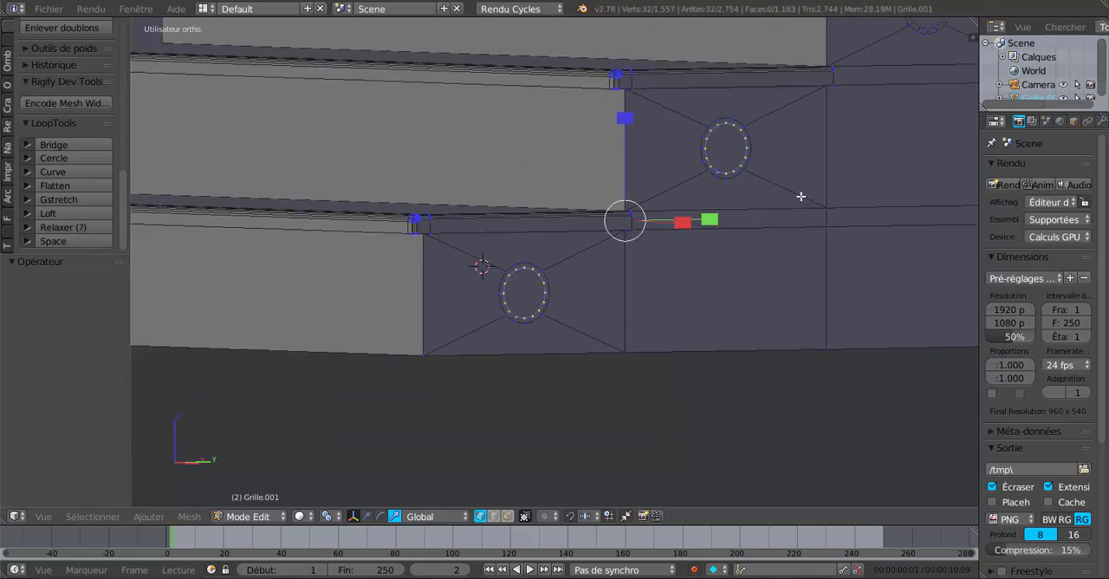
middle_click_drag(799, 196, 588, 383, "shift")
scroll(704, 348, "up", 3)
right_click(745, 183, "alt+shift")
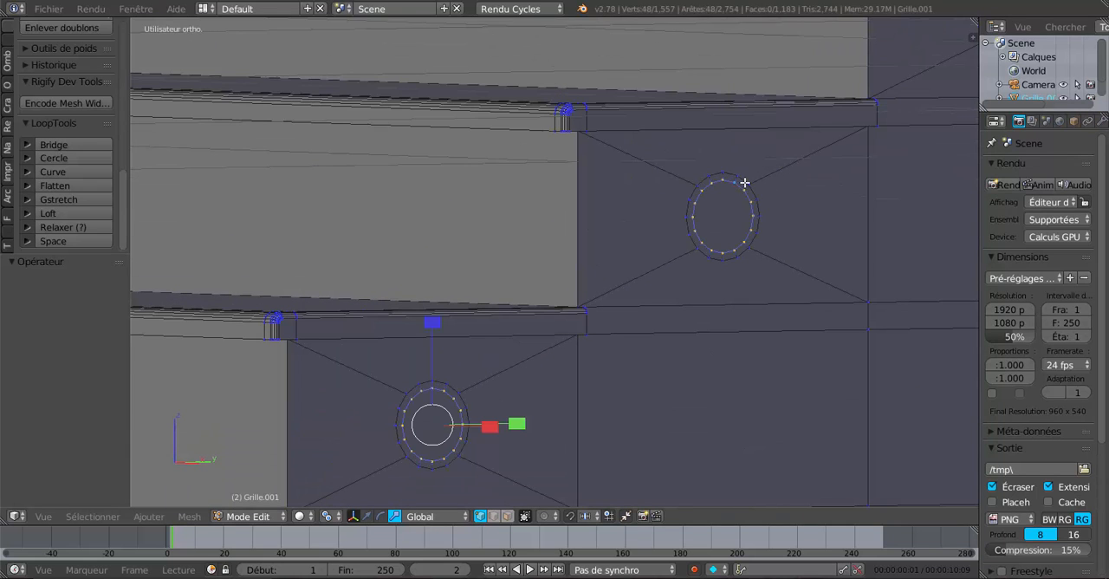
middle_click_drag(761, 311, 505, 453, "shift")
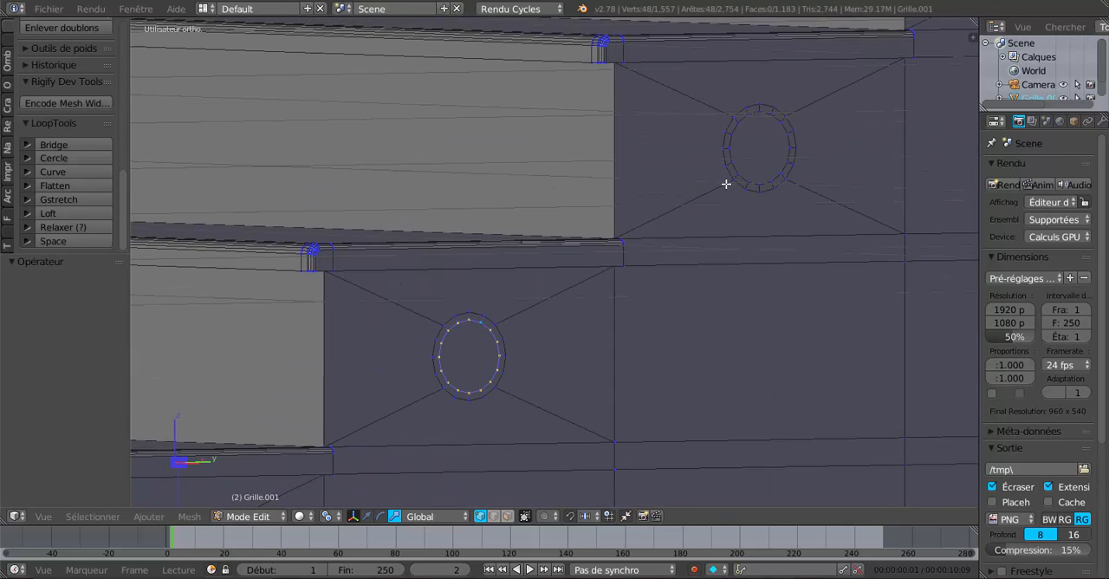
right_click(733, 171, "alt+shift")
middle_click_drag(725, 240, 737, 176, "shift")
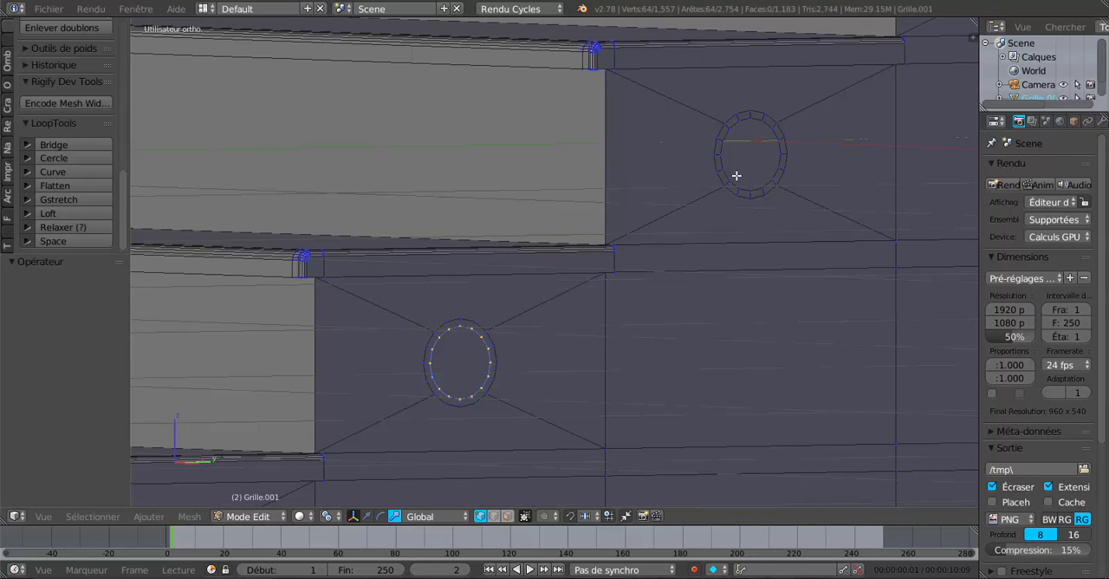
right_click(728, 175, "alt+shift")
Step: Add the inner edge loops of the sixth and seventh holes from the floor to the selection
middle_click_drag(594, 349, 607, 376, "shift")
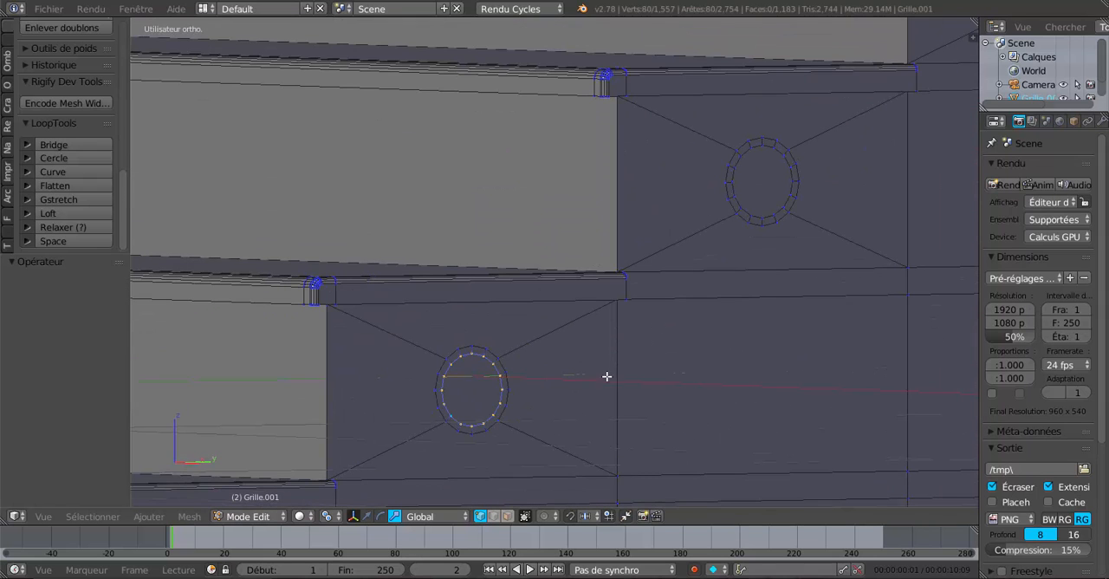
right_click(741, 200, "alt+shift")
scroll(708, 274, "down", 2, "shift")
scroll(708, 274, "down", 4)
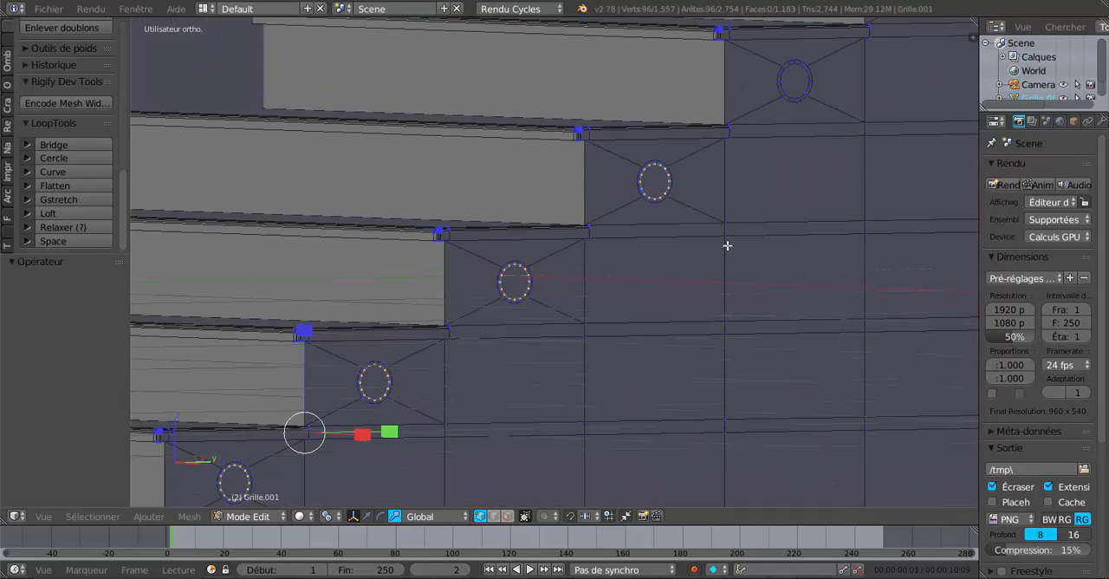
middle_click_drag(687, 295, 644, 351, "shift")
scroll(668, 247, "up", 4)
right_click(665, 248, "alt+shift")
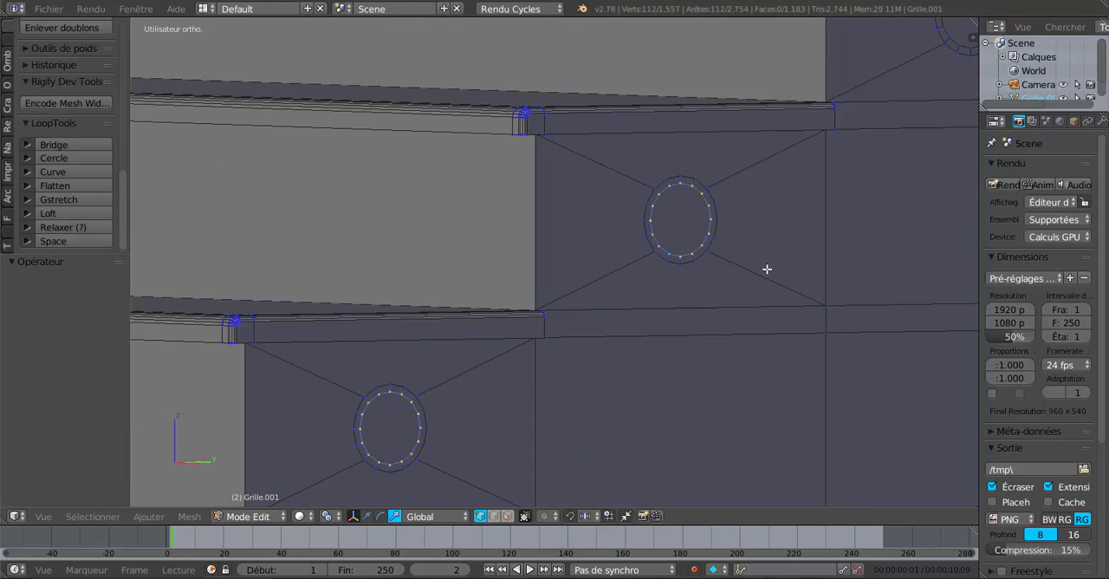
Step: Add the inner edge loops of the lower flight's two highest holes to the selection
middle_click_drag(906, 115, 651, 306, "shift")
right_click(691, 234, "alt+shift")
scroll(693, 260, "down", 2, "shift")
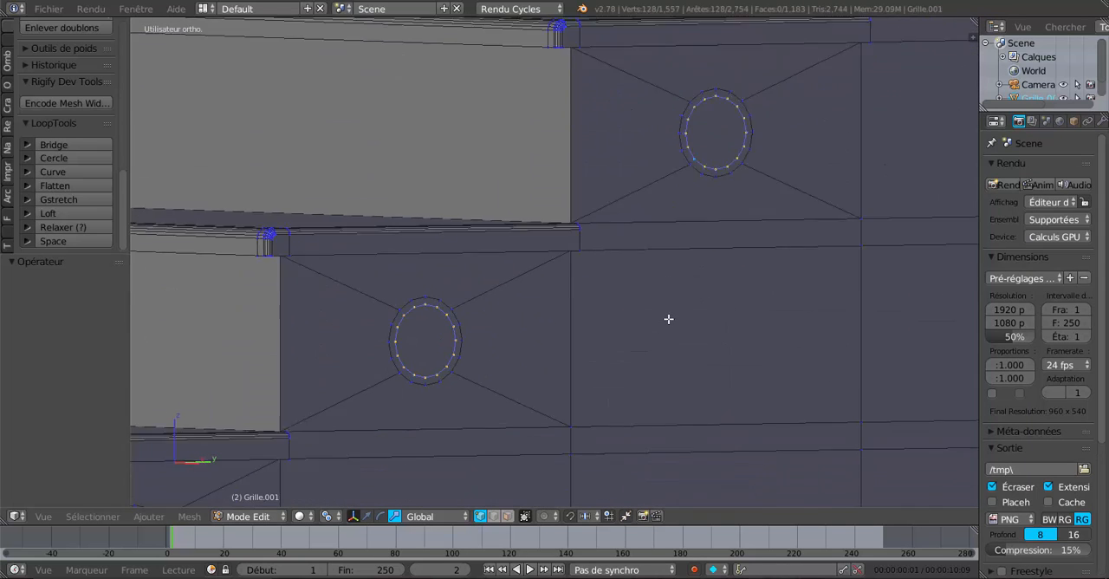
scroll(685, 295, "down", 1)
middle_click_drag(706, 269, 567, 466, "shift")
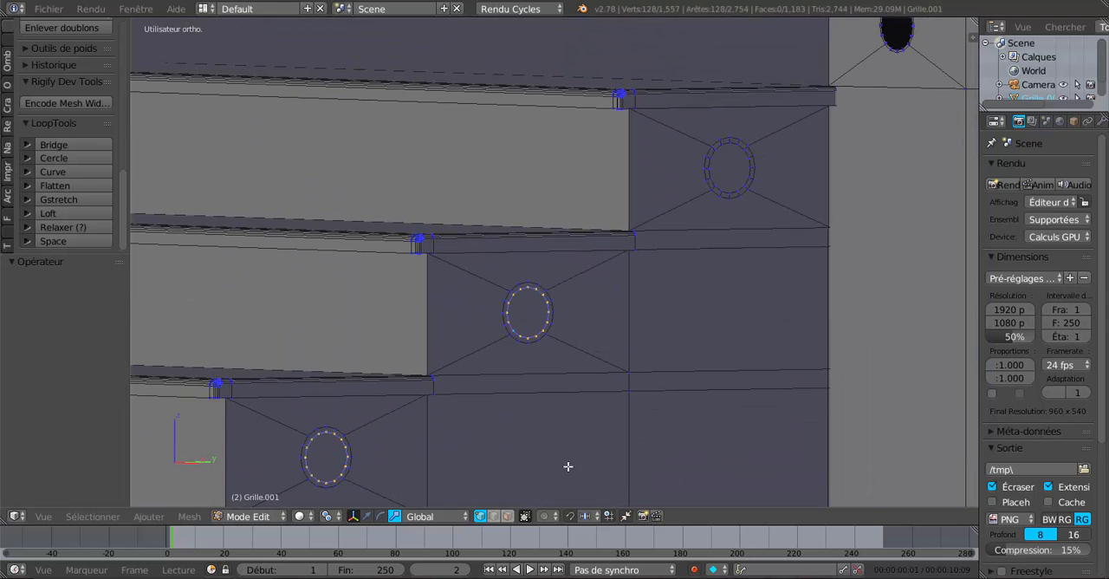
right_click(714, 183, "alt+shift")
Step: Round the selected hole loops with the LoopTools Circle operation, using the Best fit method
scroll(692, 264, "down", 3)
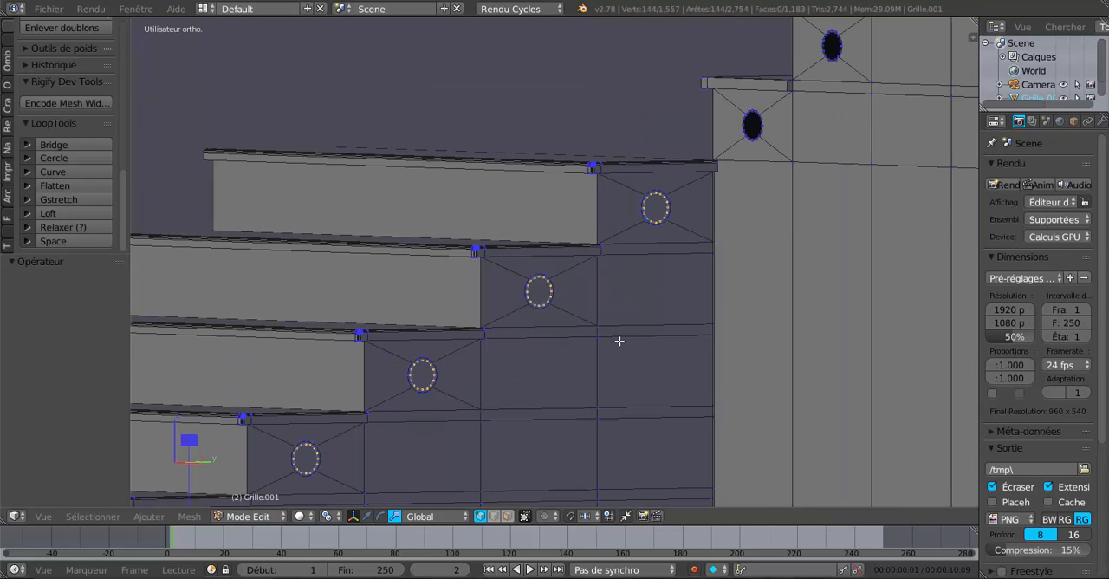
middle_click_drag(616, 353, 691, 362, "shift")
scroll(628, 354, "up", 2)
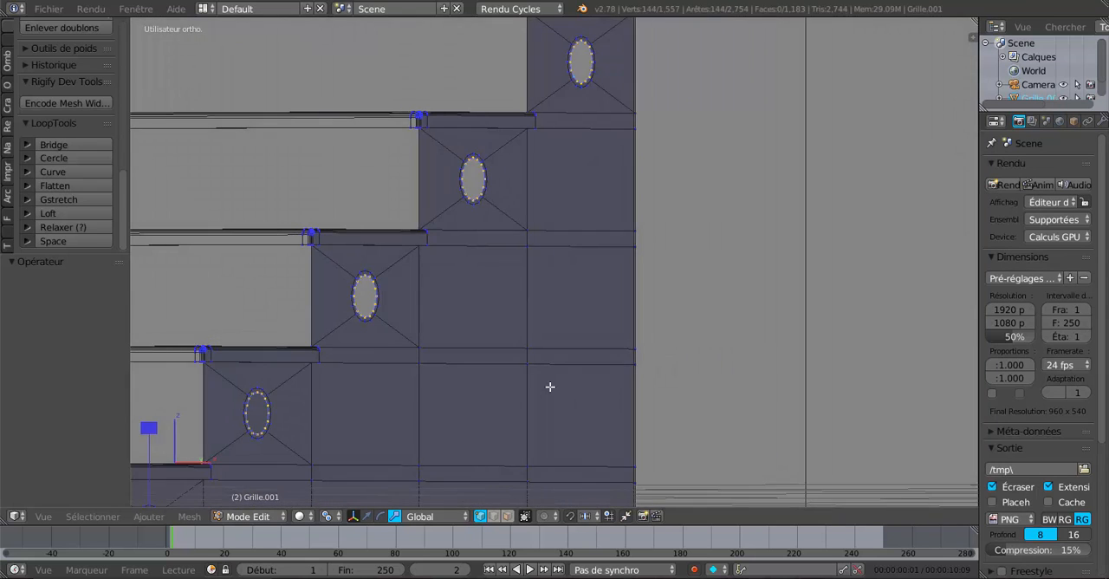
middle_click_drag(550, 387, 750, 269, "shift")
middle_click_drag(553, 362, 726, 215)
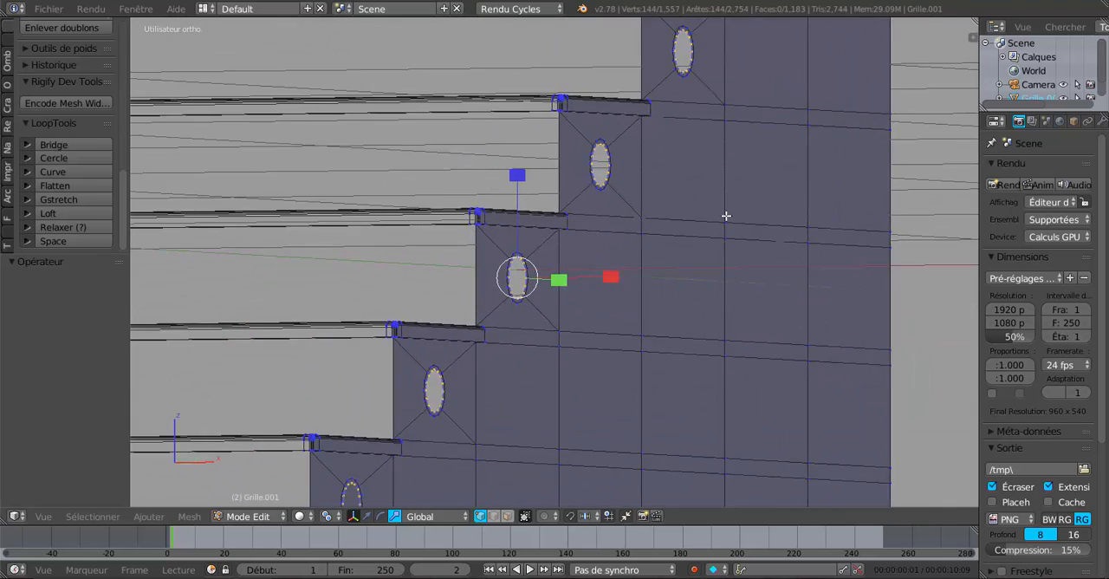
scroll(566, 339, "up", 2)
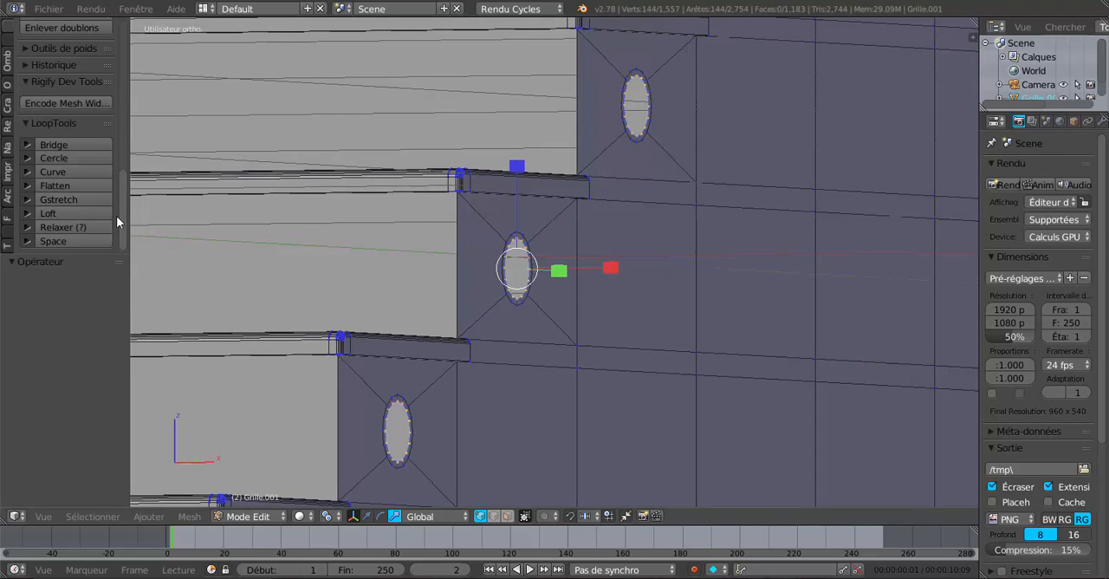
left_click(65, 157)
mouse_move(666, 375)
middle_mouse_down()
mouse_move(584, 373)
mouse_move(661, 385)
middle_mouse_up()
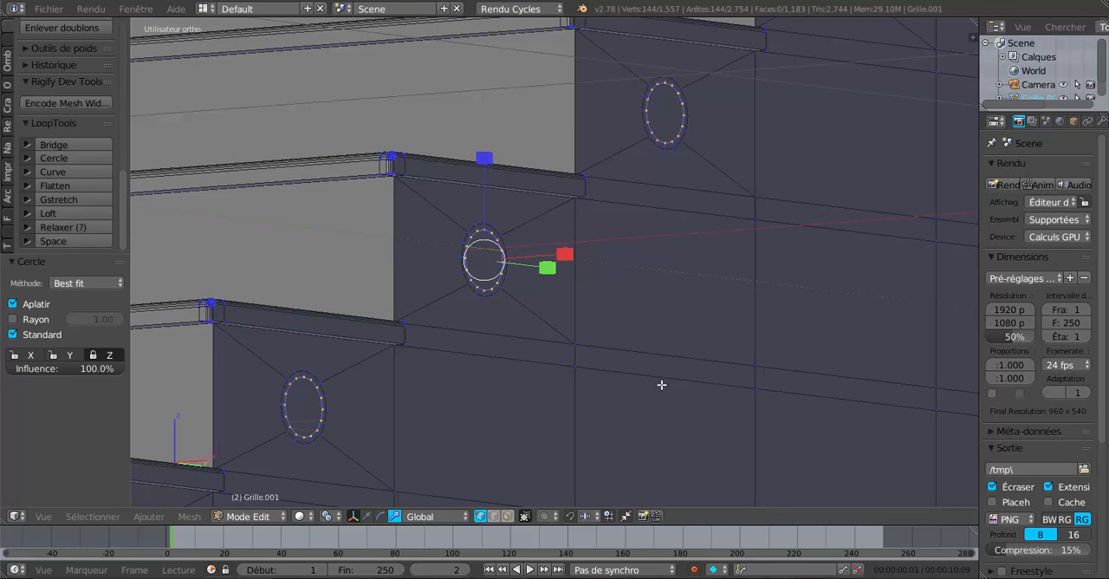
Step: Switch to the translate manipulator, extrude the selected hole loops and move them 0.009 outward along the X axis
left_click(367, 516)
middle_click_drag(455, 461, 641, 403)
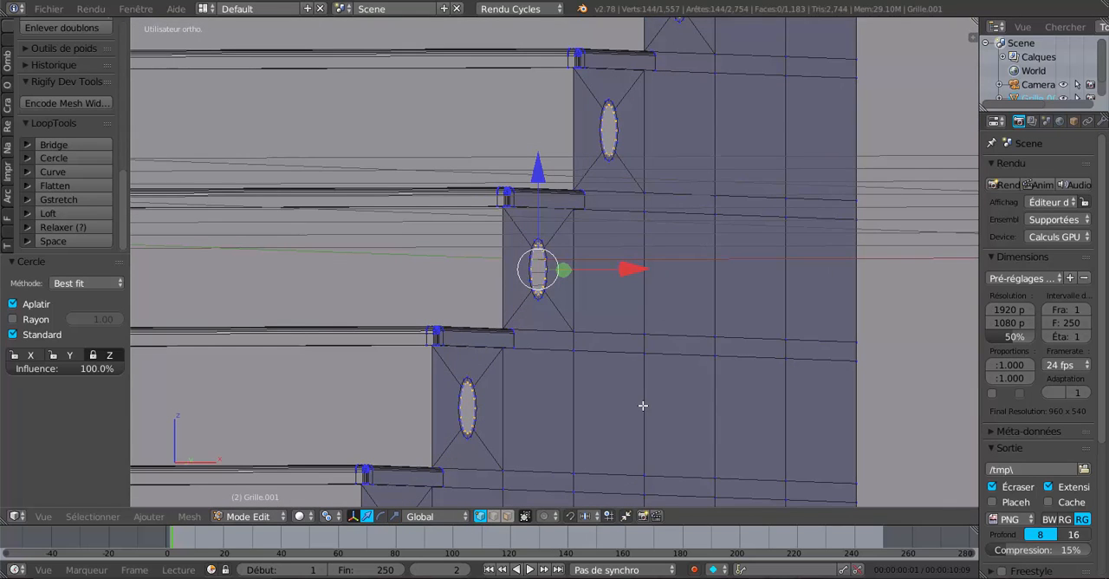
key("e")
right_click(656, 335)
left_click_drag(630, 270, 638, 273)
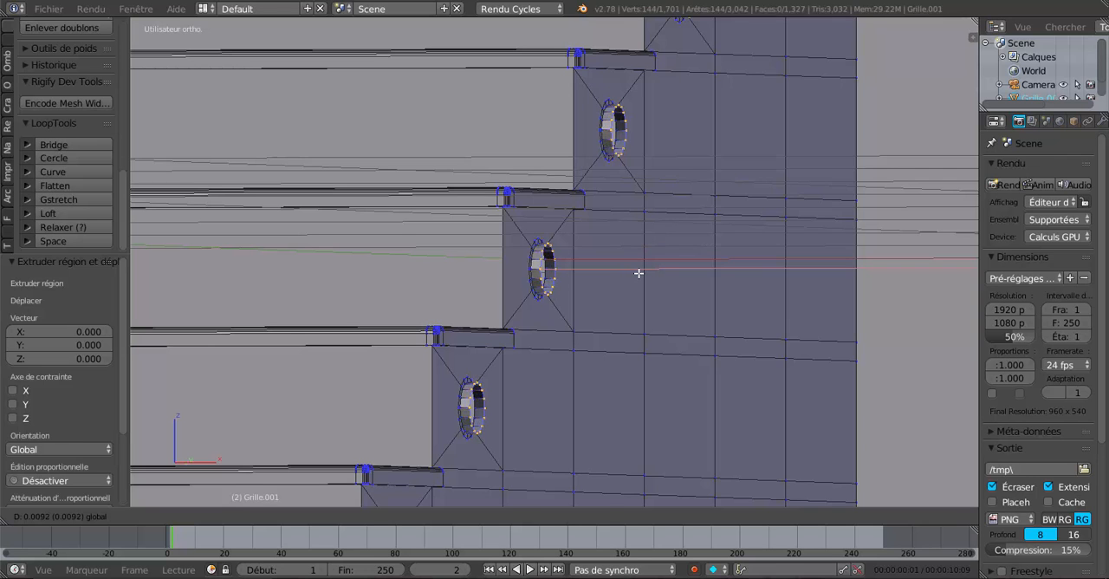
left_click(639, 273)
Step: Move the extruded hole loops back by 0.004 along the X axis
middle_click_drag(638, 274, 634, 324)
scroll(586, 357, "up", 3)
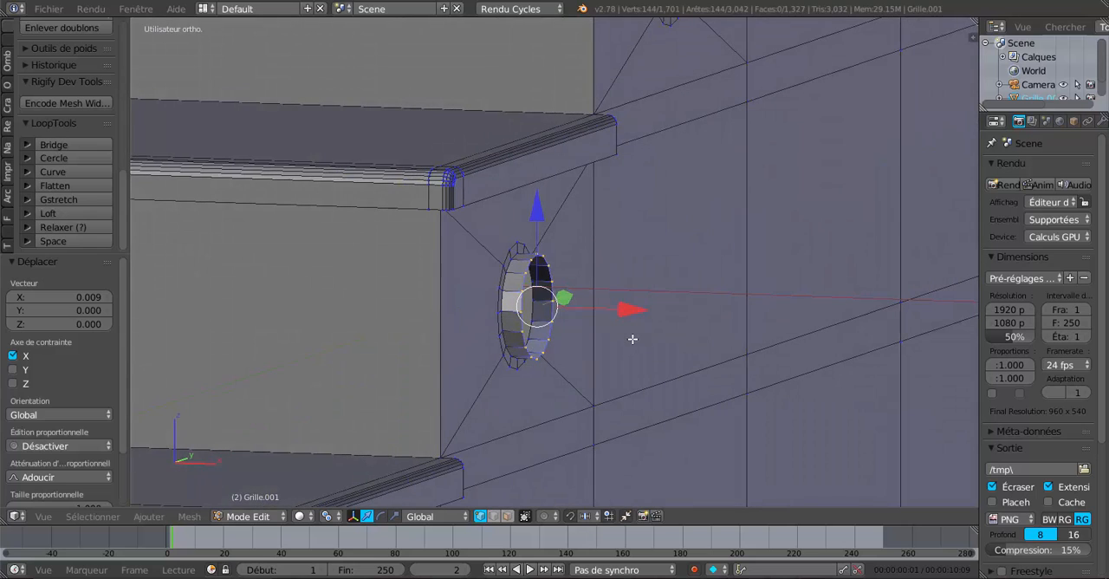
left_click_drag(625, 313, 620, 321)
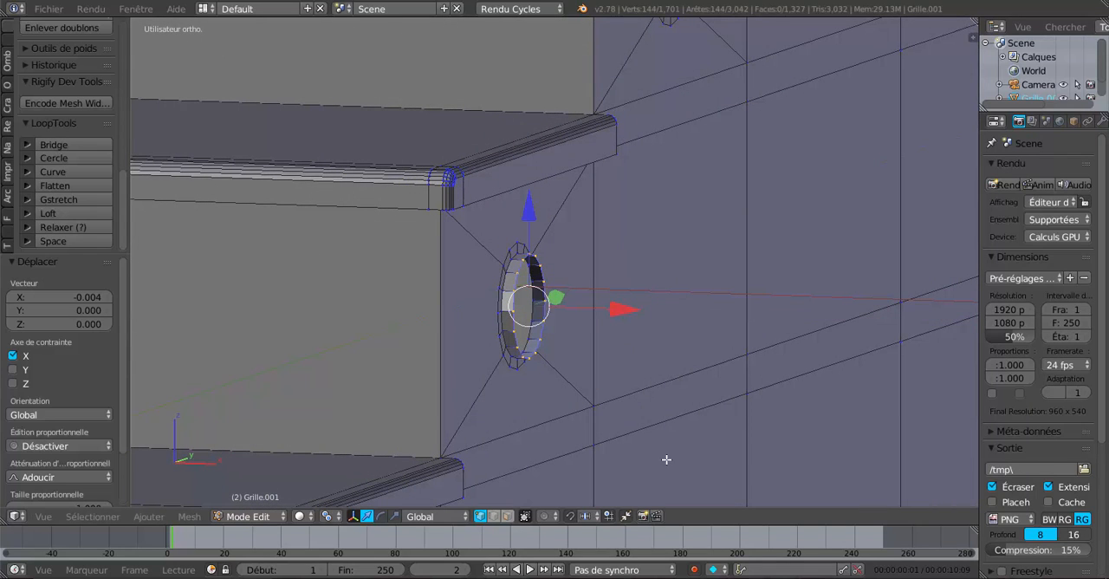
Step: Extrude the protruding hole loops again and scale the new loops inward to 0.852
key("e")
key("s")
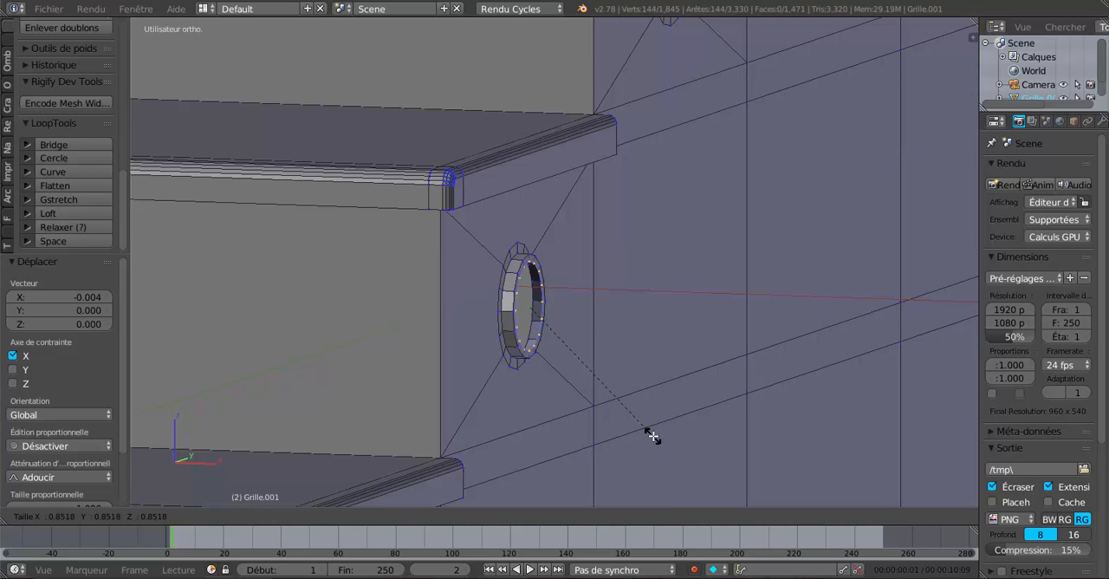
left_click(653, 436)
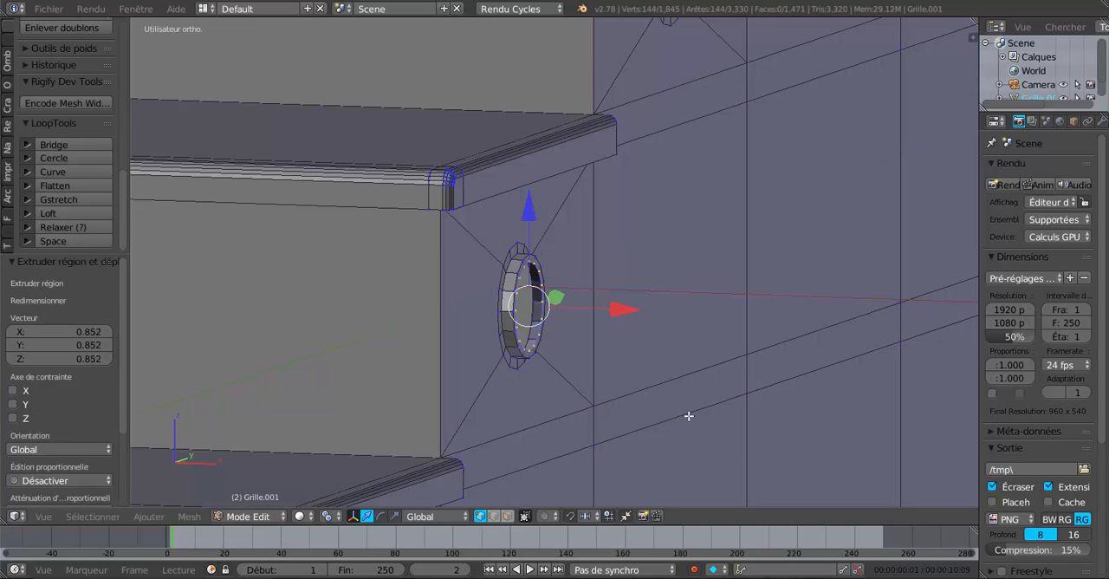
middle_click_drag(688, 417, 665, 420)
scroll(664, 420, "down", 1)
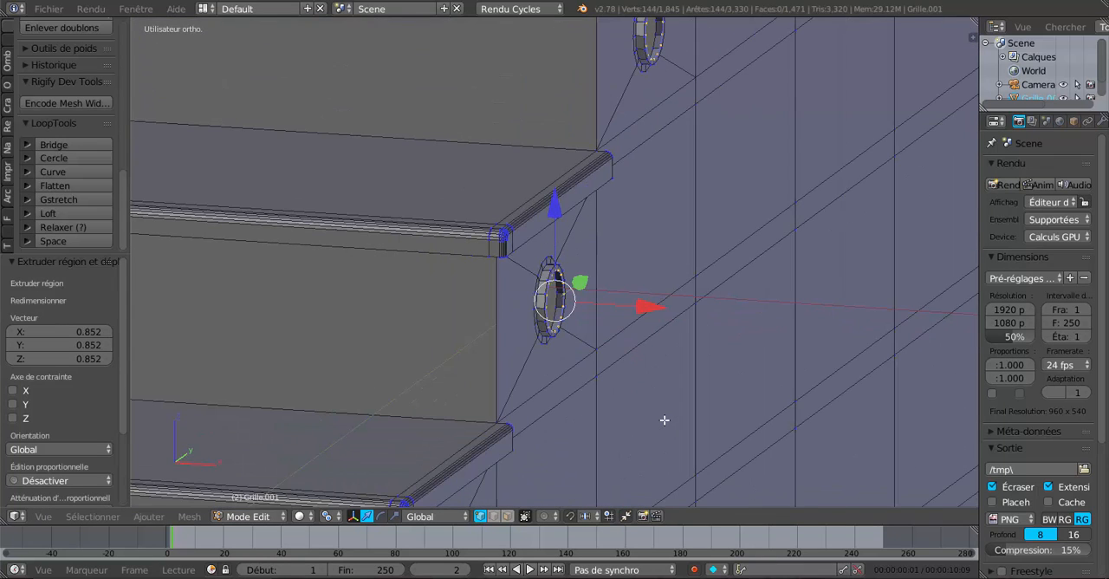
Step: Scale the selected inner loops of the hole rims further inward to 0.815
key("Tab")
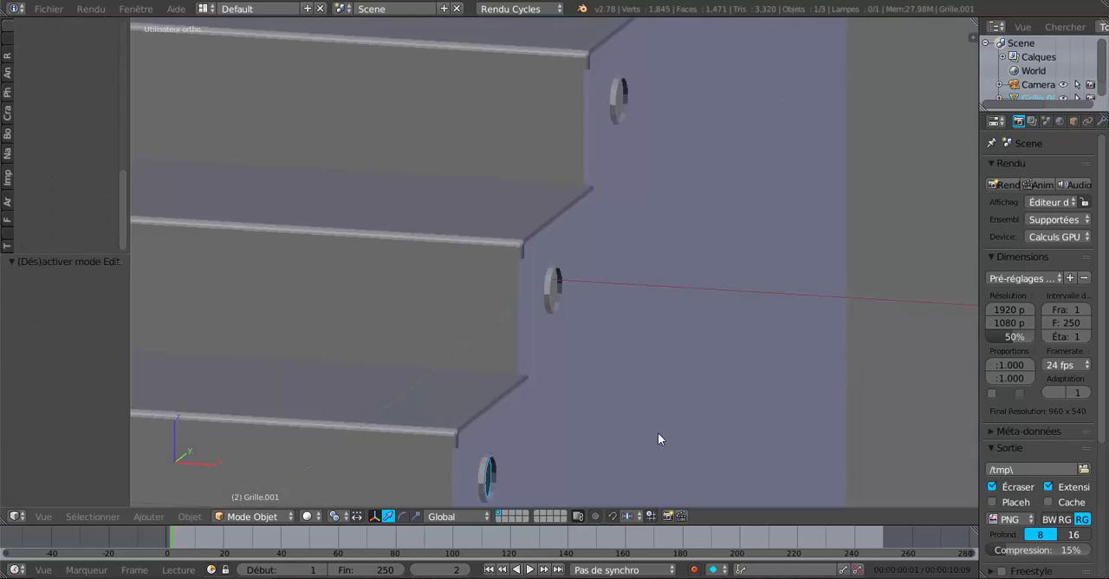
scroll(657, 432, "up", 3)
key("Tab")
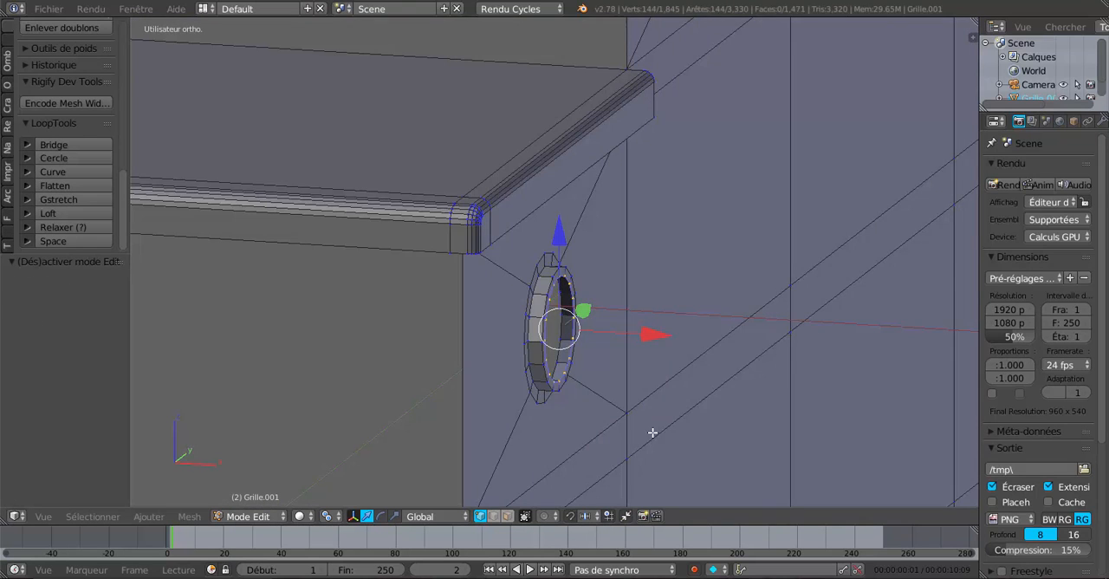
scroll(624, 440, "up", 2)
scroll(556, 420, "down", 2)
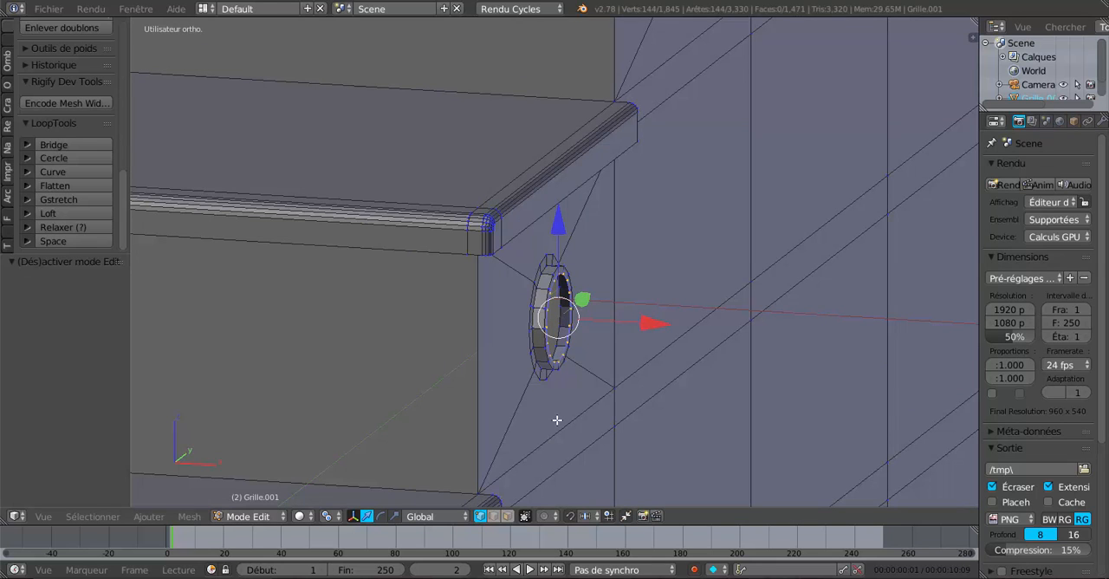
scroll(625, 394, "up", 2)
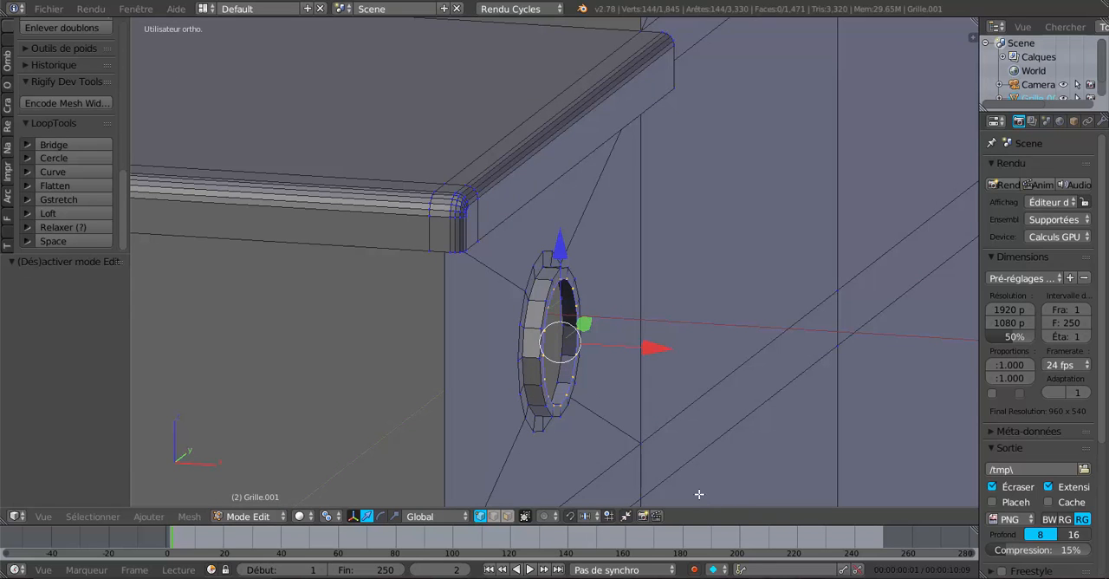
key("s")
left_click(681, 462)
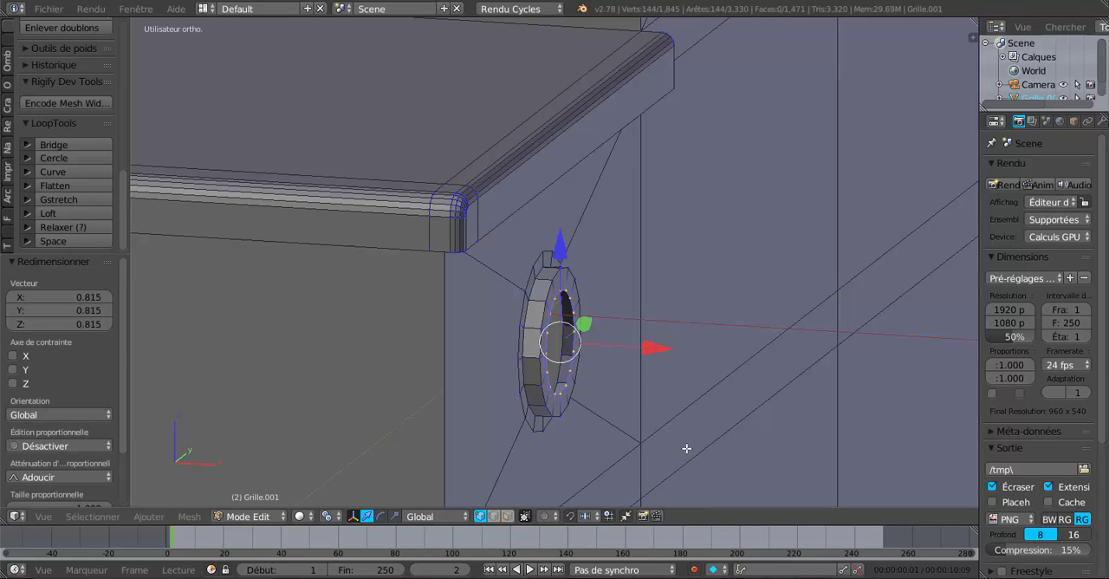
Step: Extrude the inner rim loops and move them 0.010 outward along the X axis
mouse_move(686, 448)
middle_mouse_down()
mouse_move(713, 448)
mouse_move(696, 436)
middle_mouse_up()
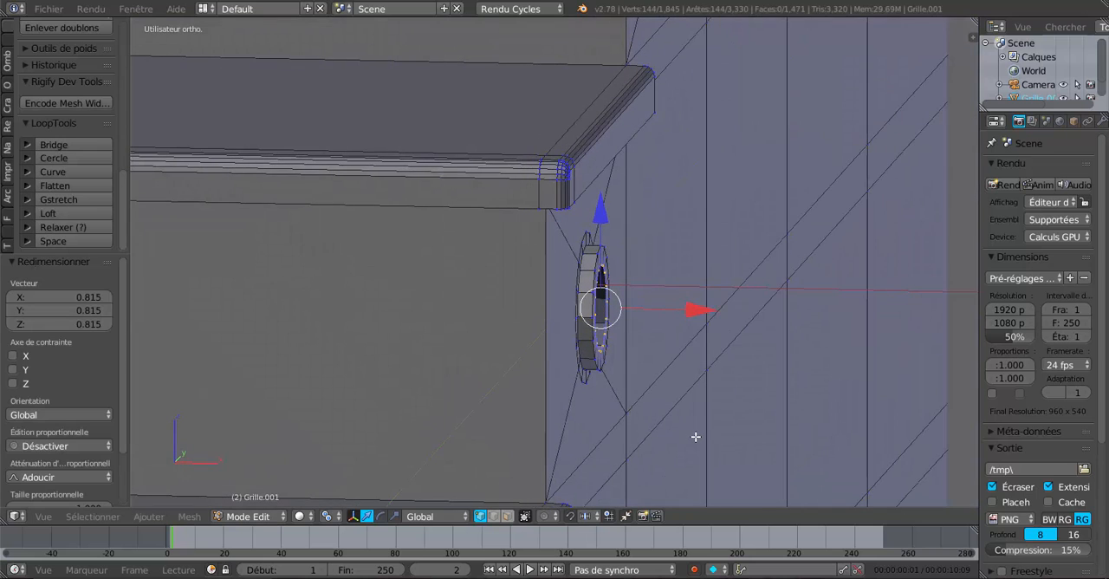
key("e")
right_click(696, 437)
key("g")
key("x")
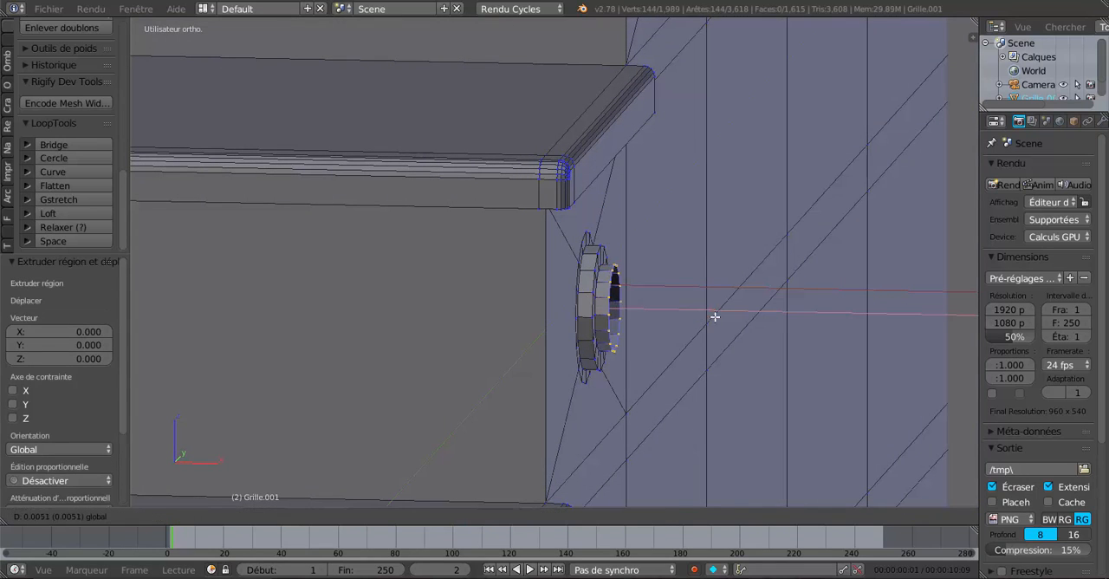
left_click(727, 315)
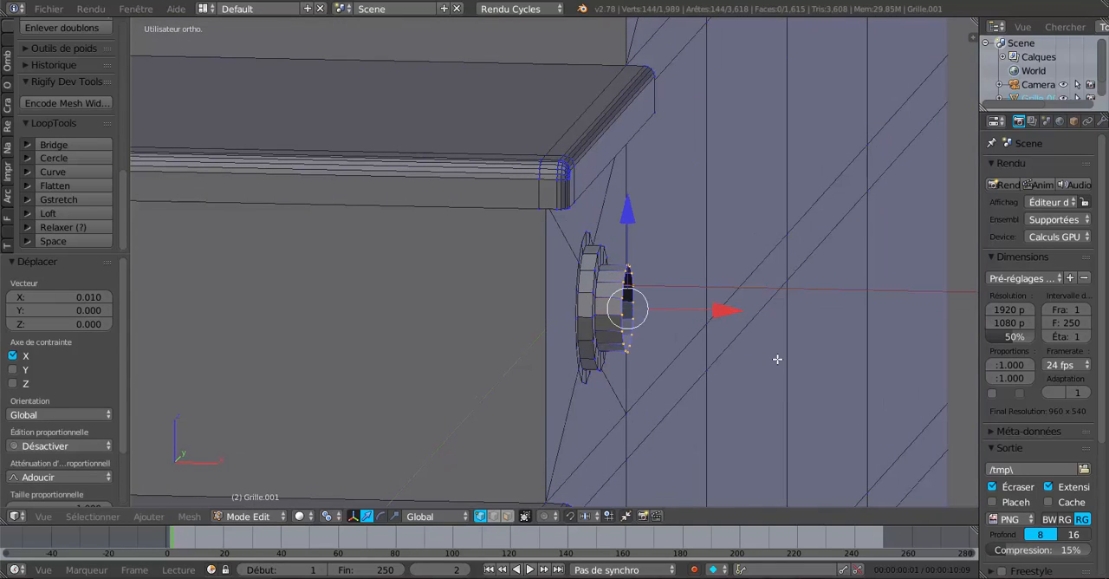
Step: Examine the extruded rims on the lower flight and the hole sides of the upper flight from several angles
key("KP_7")
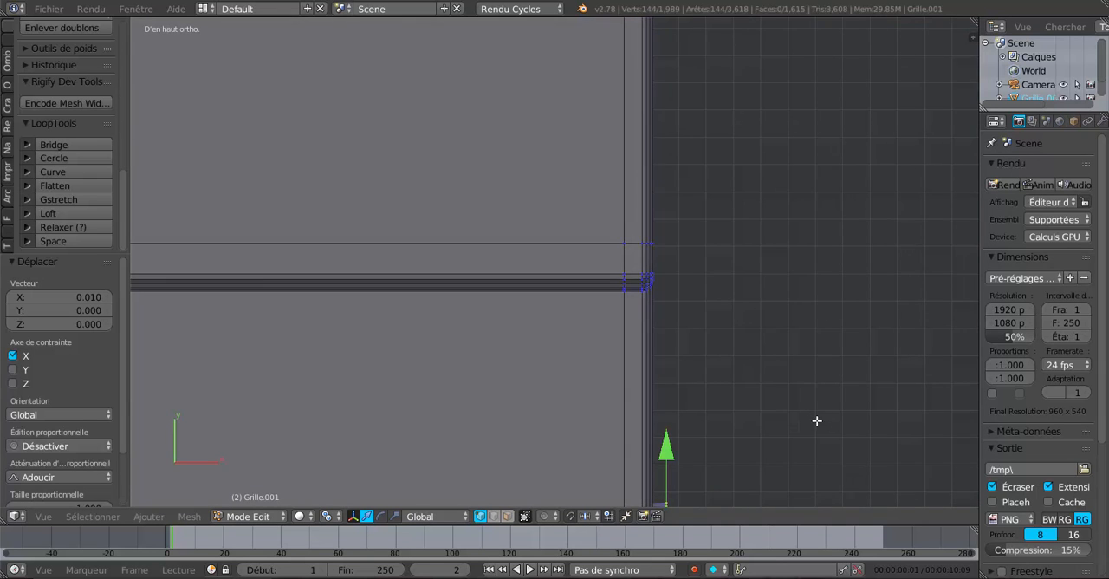
middle_click_drag(816, 420, 766, 275, "shift")
scroll(600, 428, "down", 2)
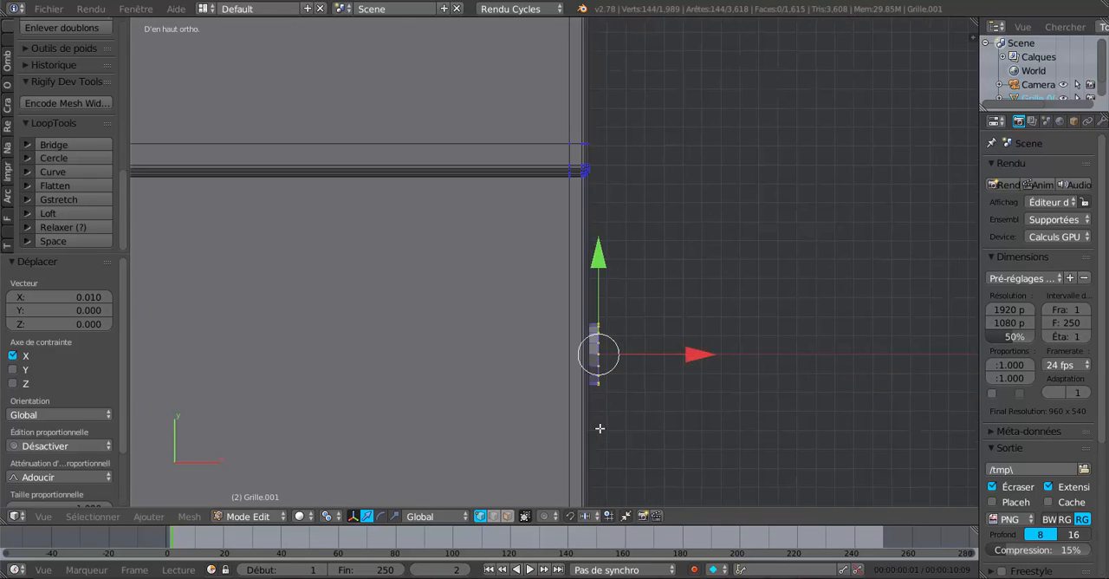
middle_click_drag(651, 439, 534, 339)
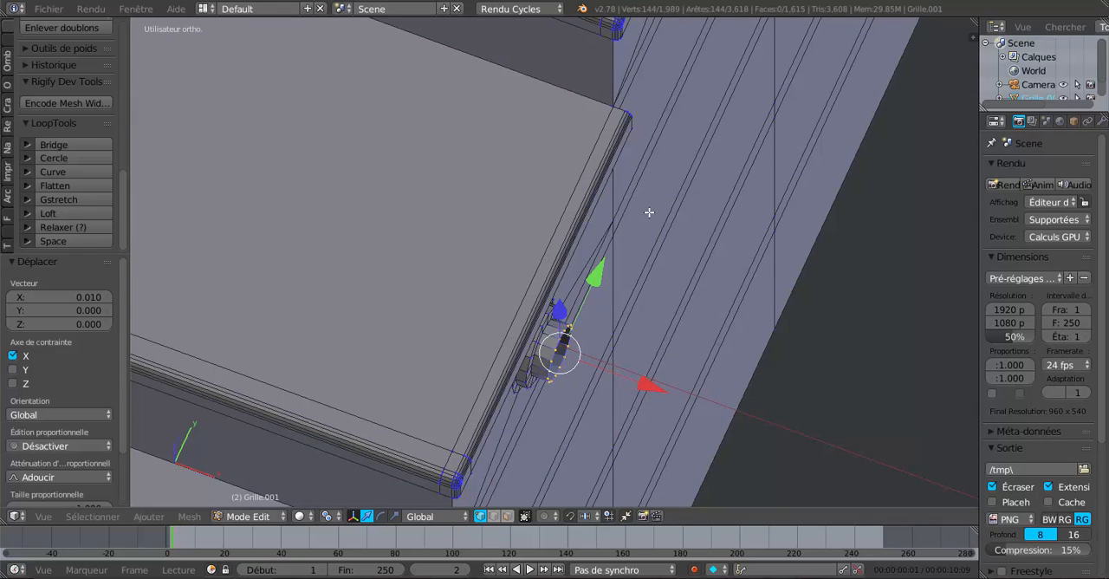
middle_click_drag(651, 292, 671, 379)
middle_click_drag(632, 428, 634, 309)
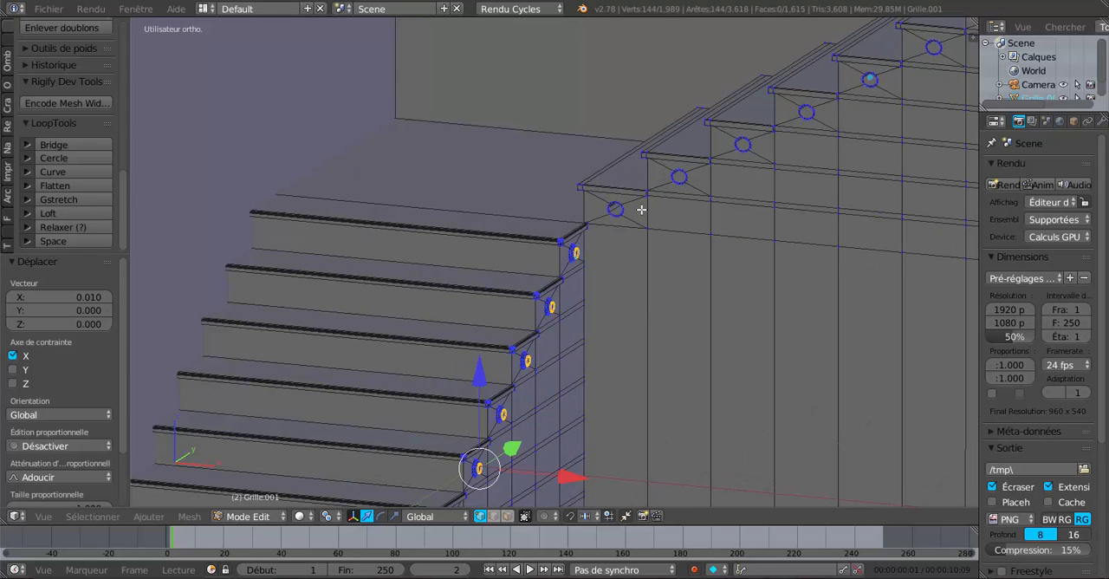
middle_click_drag(641, 209, 627, 225)
scroll(642, 196, "up", 2)
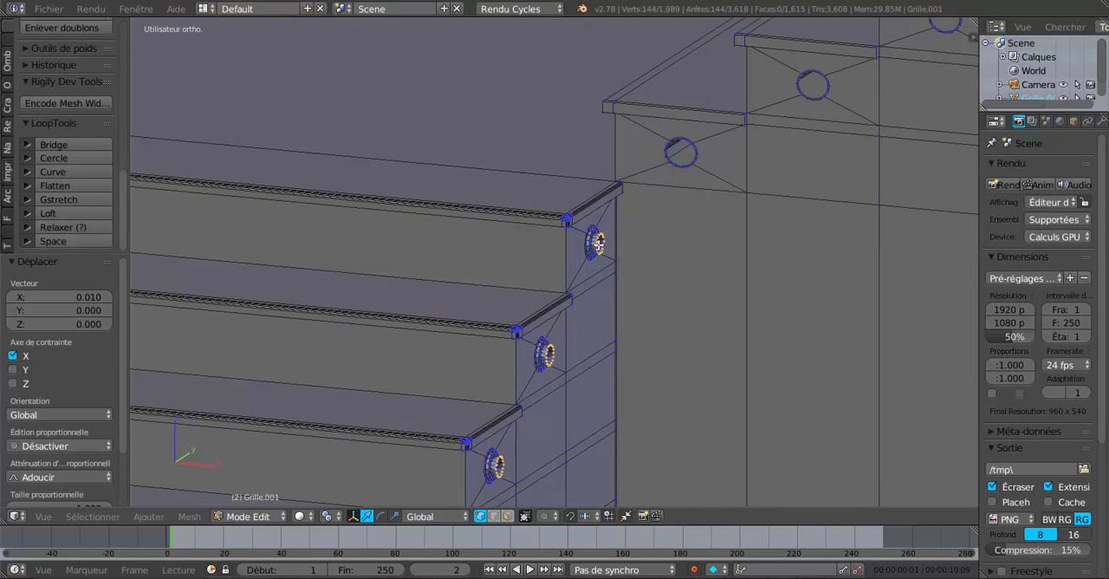
middle_click_drag(527, 411, 629, 226)
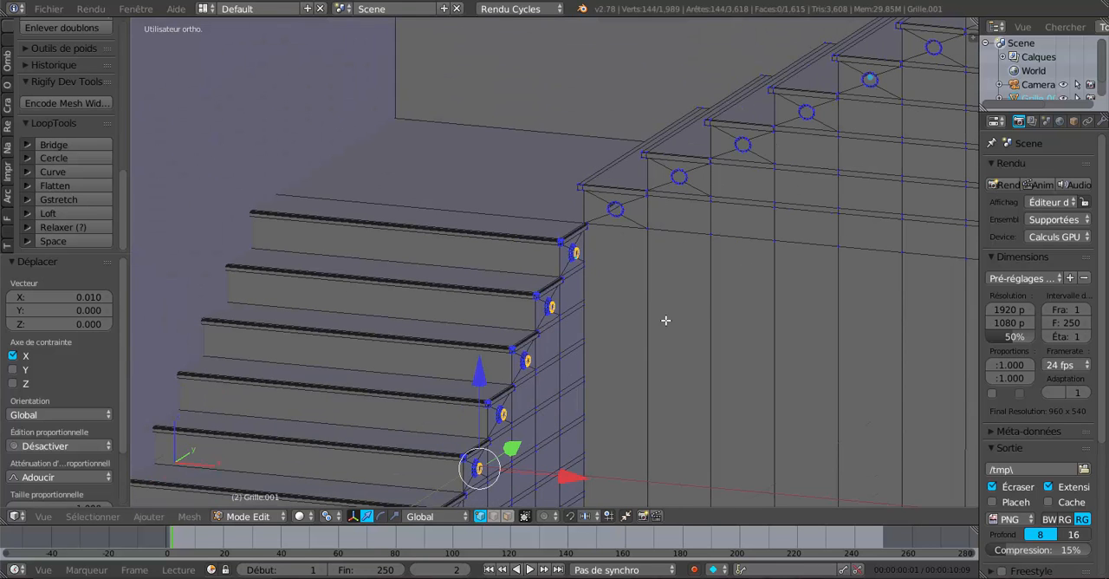
middle_click_drag(605, 384, 714, 198, "shift")
scroll(612, 327, "up", 1)
middle_click_drag(613, 328, 650, 221, "shift")
middle_click_drag(657, 260, 687, 257)
middle_click_drag(631, 335, 613, 309)
middle_click_drag(723, 221, 560, 502, "shift")
middle_click_drag(646, 334, 576, 475, "shift")
scroll(579, 335, "up", 3)
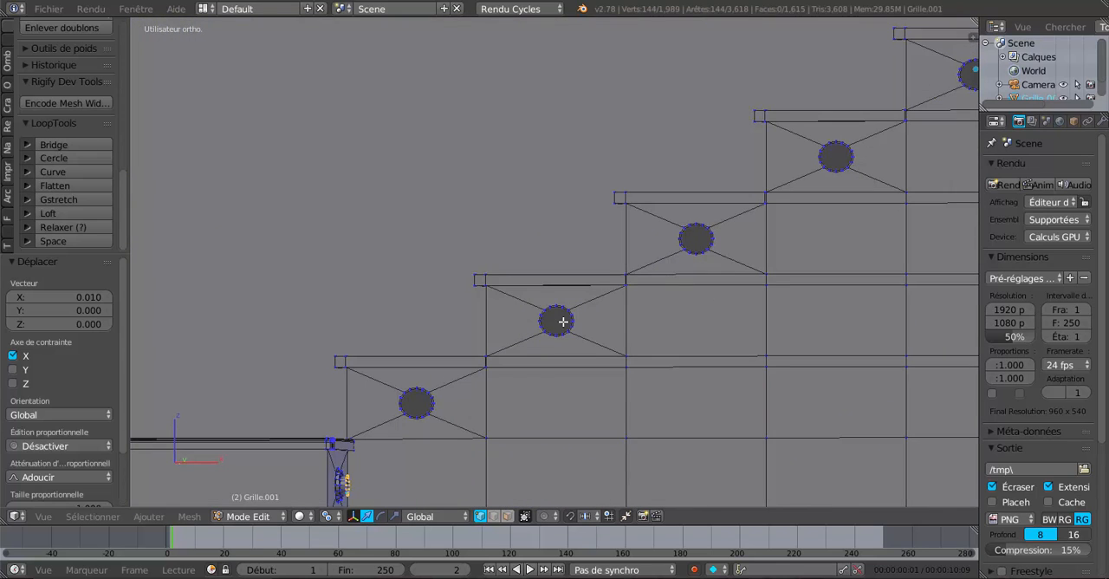
scroll(563, 322, "down", 5)
middle_click_drag(578, 361, 579, 386, "shift")
scroll(604, 344, "up", 2)
middle_click_drag(607, 434, 612, 318, "shift")
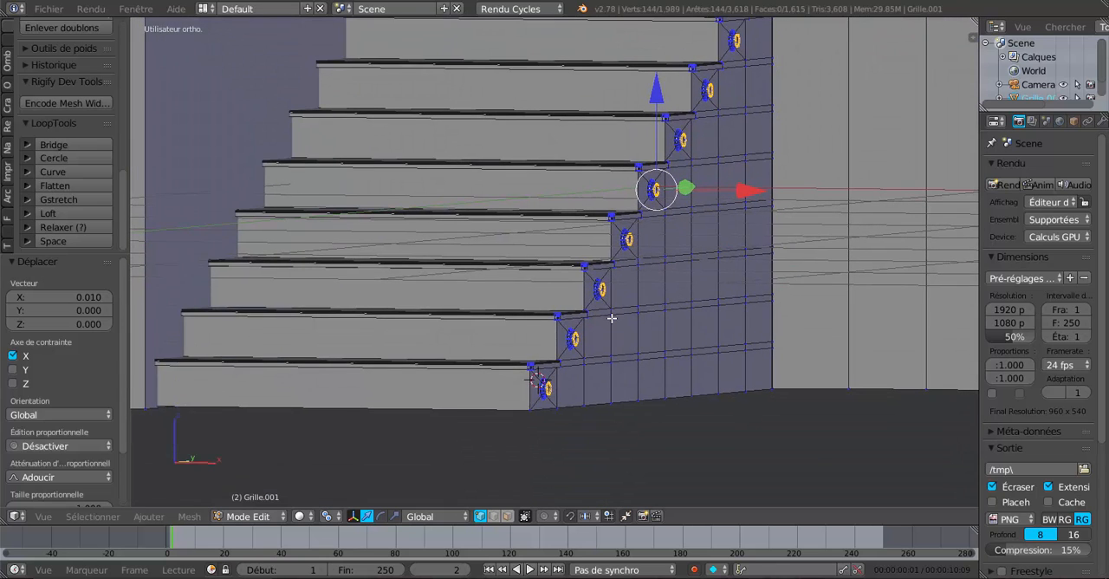
Step: In front view, deselect all the geometry and set the pivot point to the 3D cursor
key("KP_1")
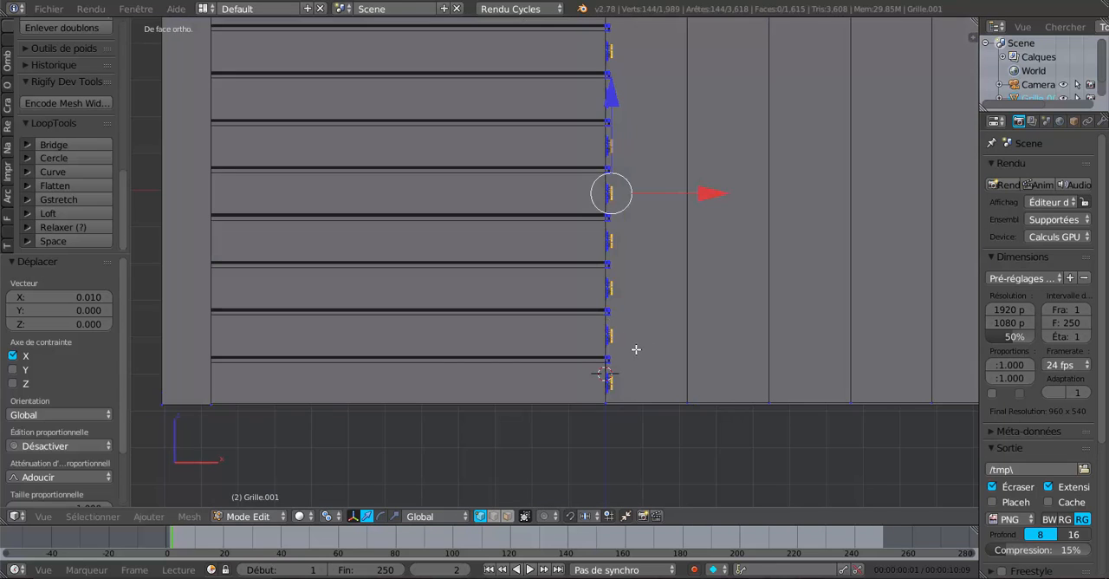
scroll(624, 329, "up", 4)
key("KP_Decimal")
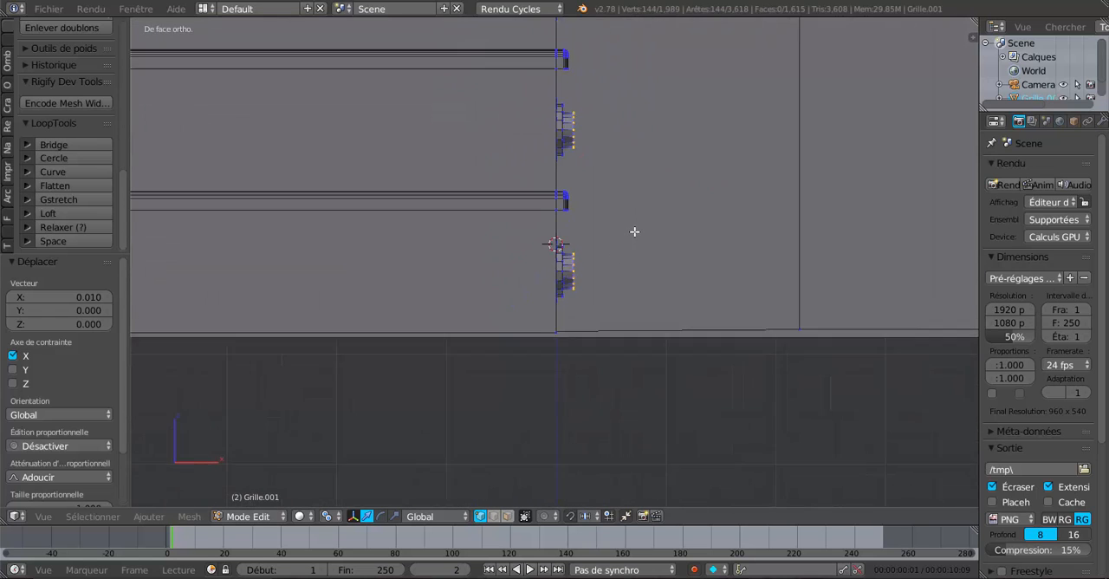
key("a")
scroll(616, 308, "up", 2)
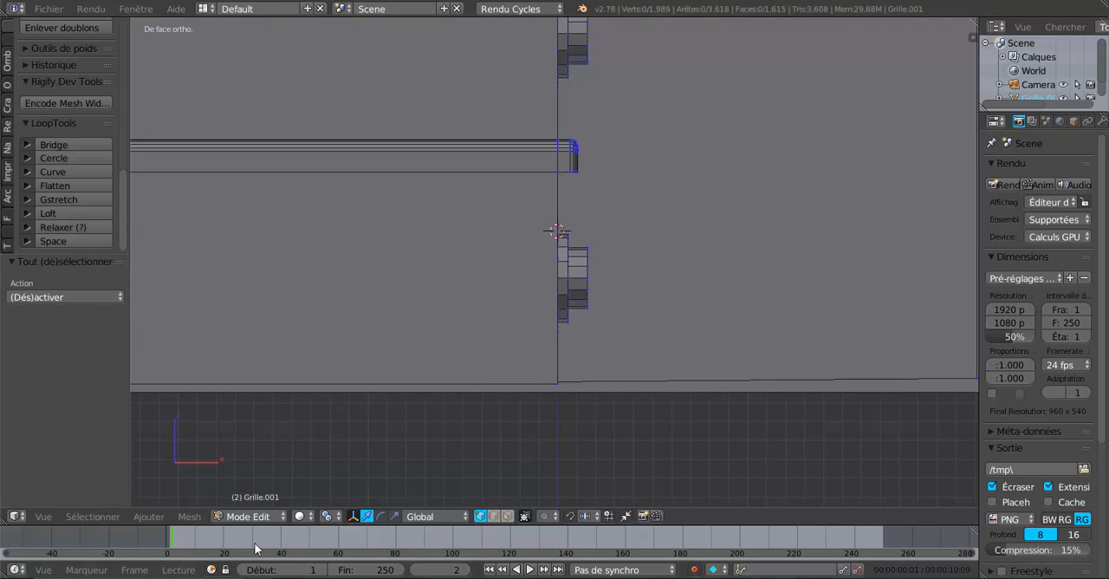
left_click(328, 517)
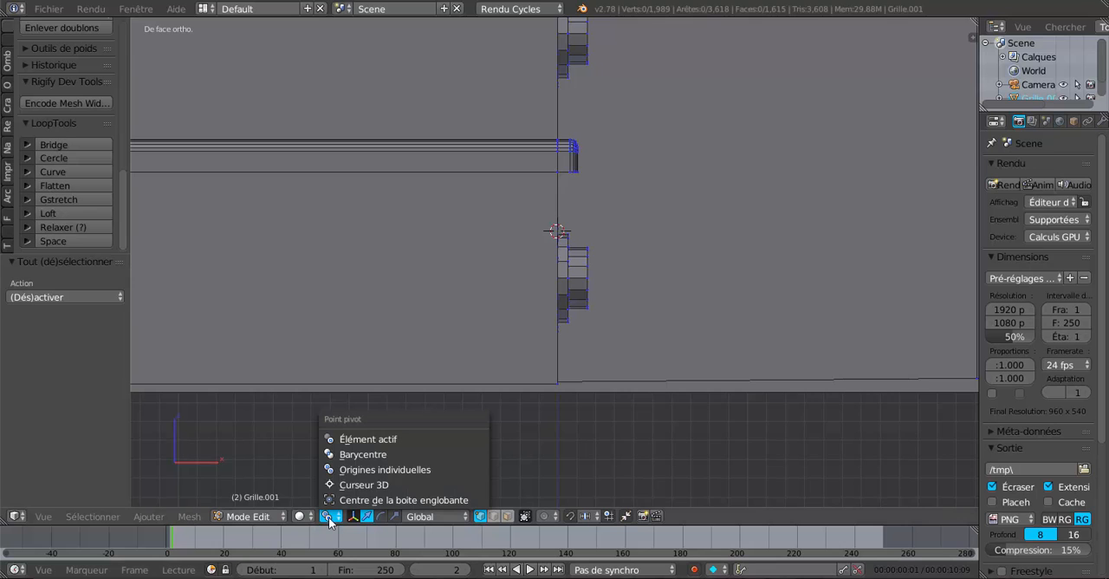
left_click(364, 485)
Step: Select the outer end loop of the lowest step's tube and place the 3D cursor just above its upper edge
scroll(582, 375, "up", 2)
middle_click_drag(642, 360, 575, 394, "shift")
scroll(575, 394, "up", 2)
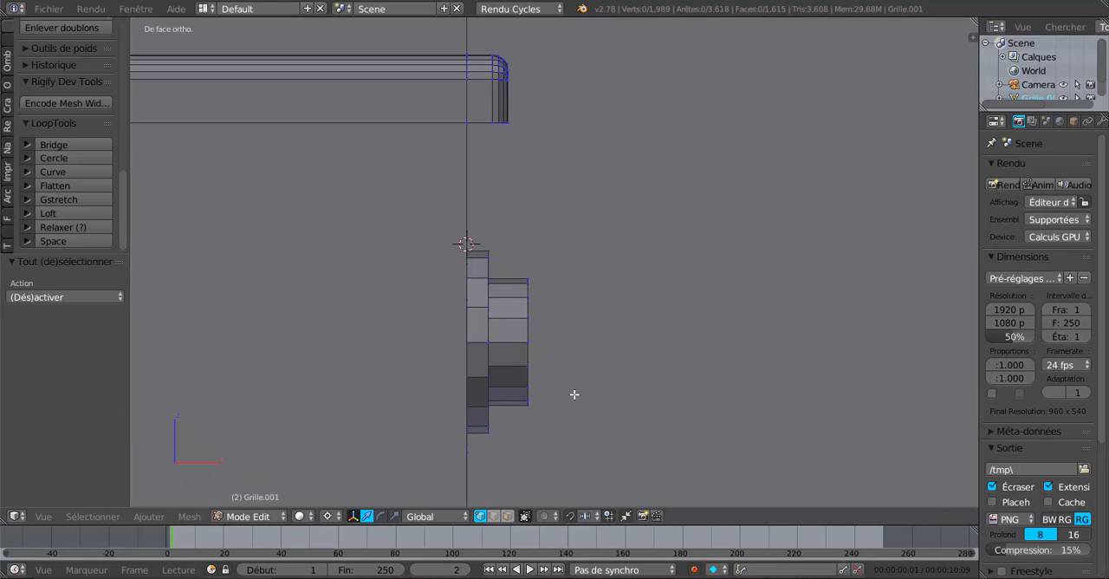
right_click(529, 351, "alt")
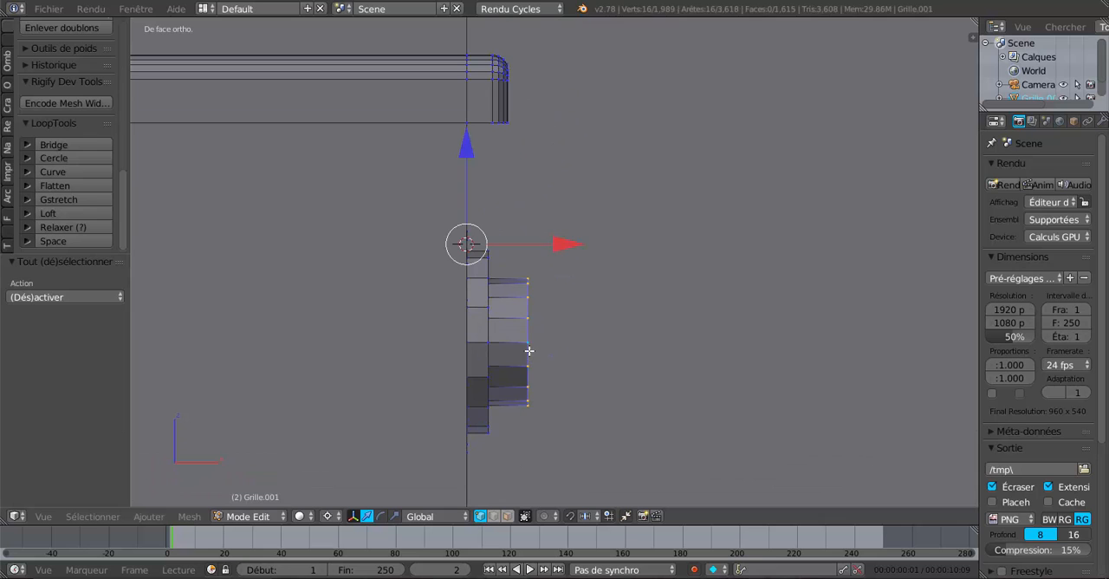
left_click(526, 271)
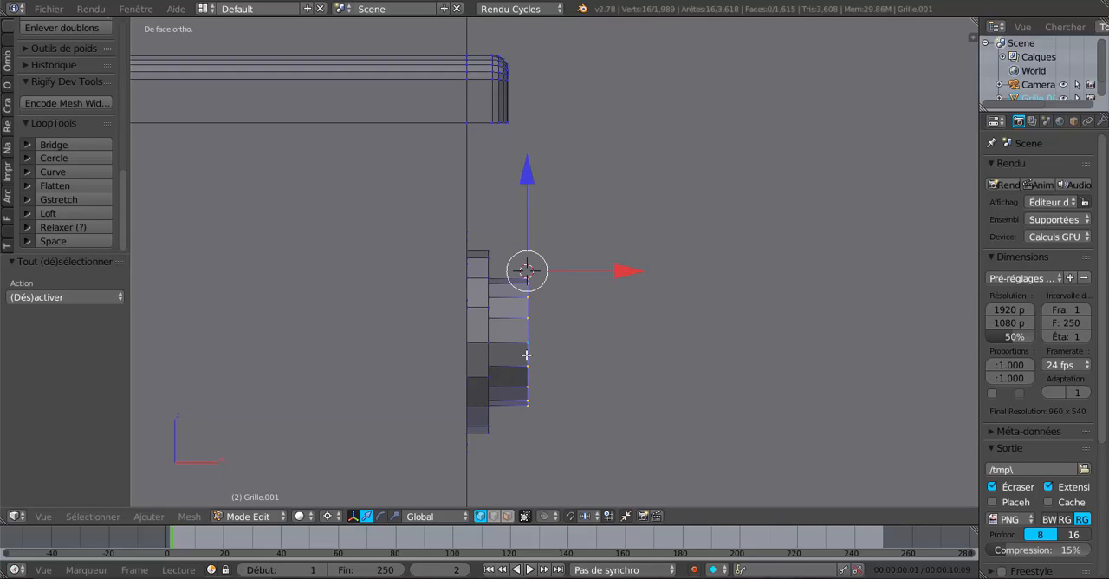
Step: Spin the selected end loop around the 3D cursor in 9 steps with an angle of -90°
scroll(527, 354, "up", 4)
middle_click_drag(525, 348, 577, 261, "shift")
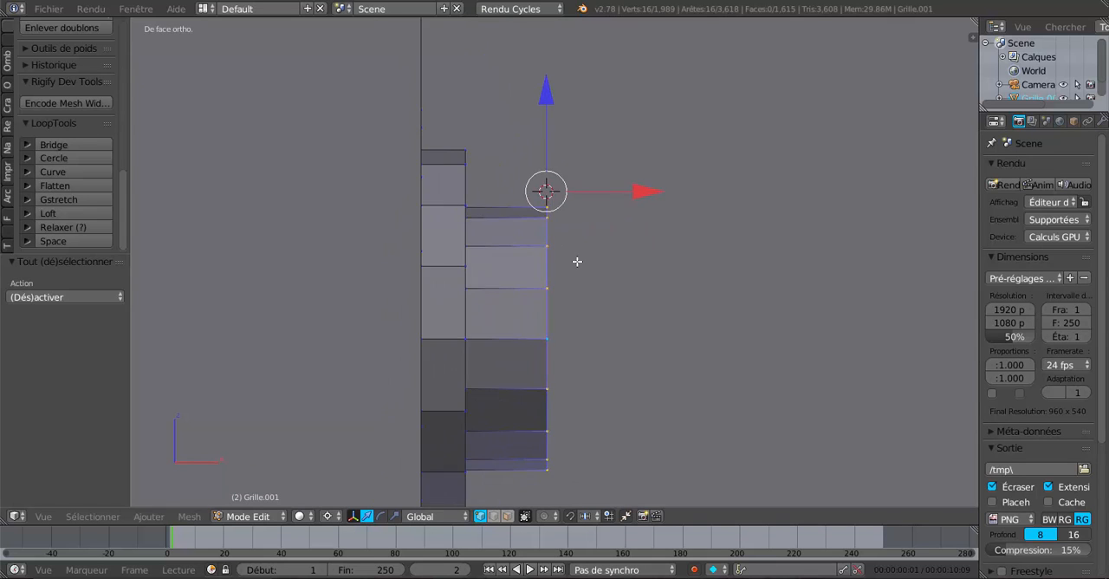
scroll(534, 409, "down", 1)
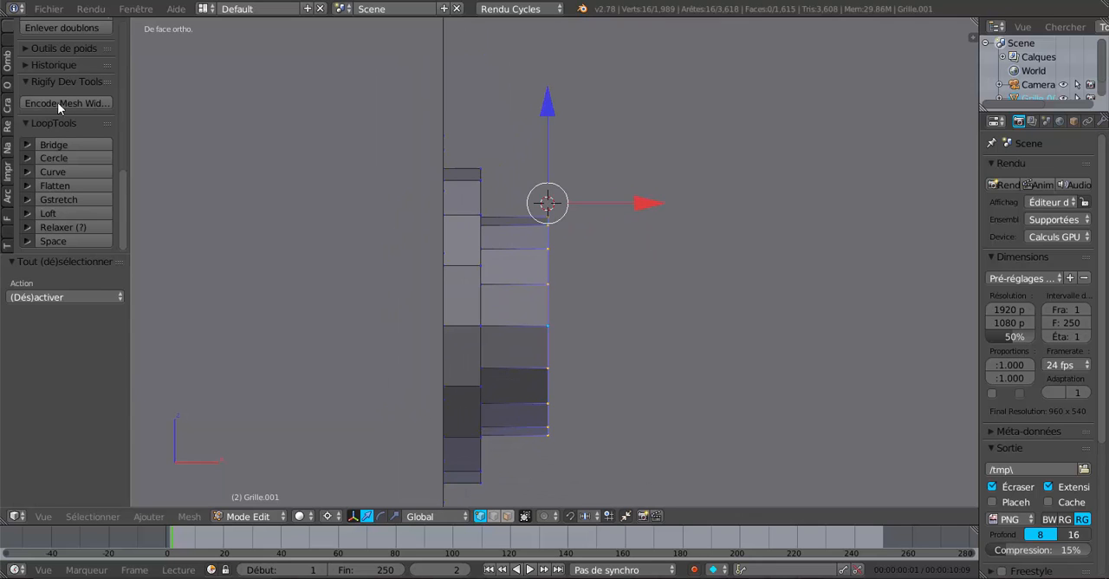
left_click_drag(126, 206, 131, 131)
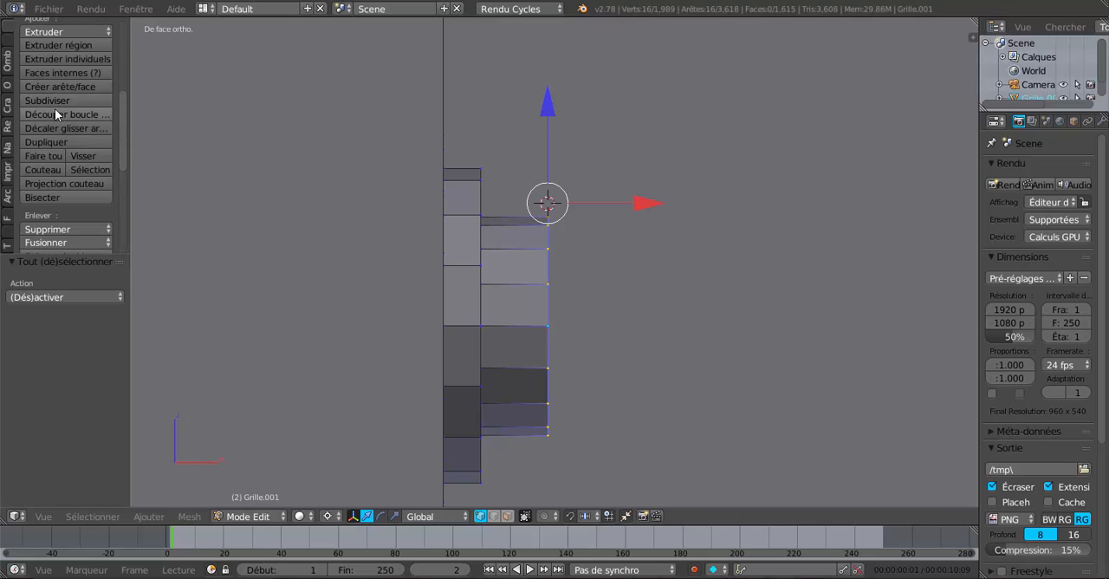
left_click_drag(121, 125, 128, 62)
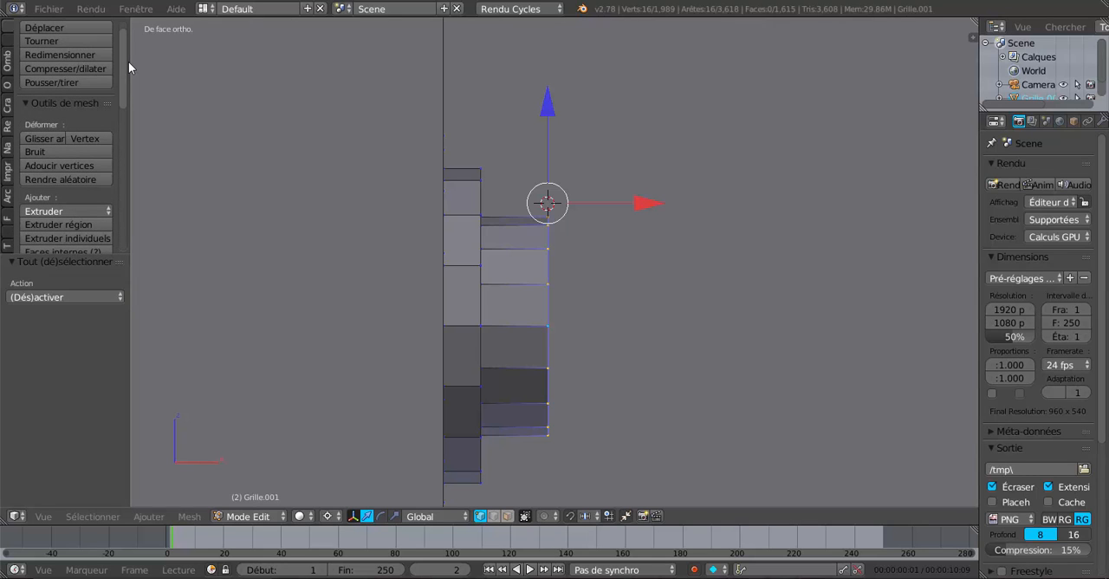
scroll(66, 130, "up", 1)
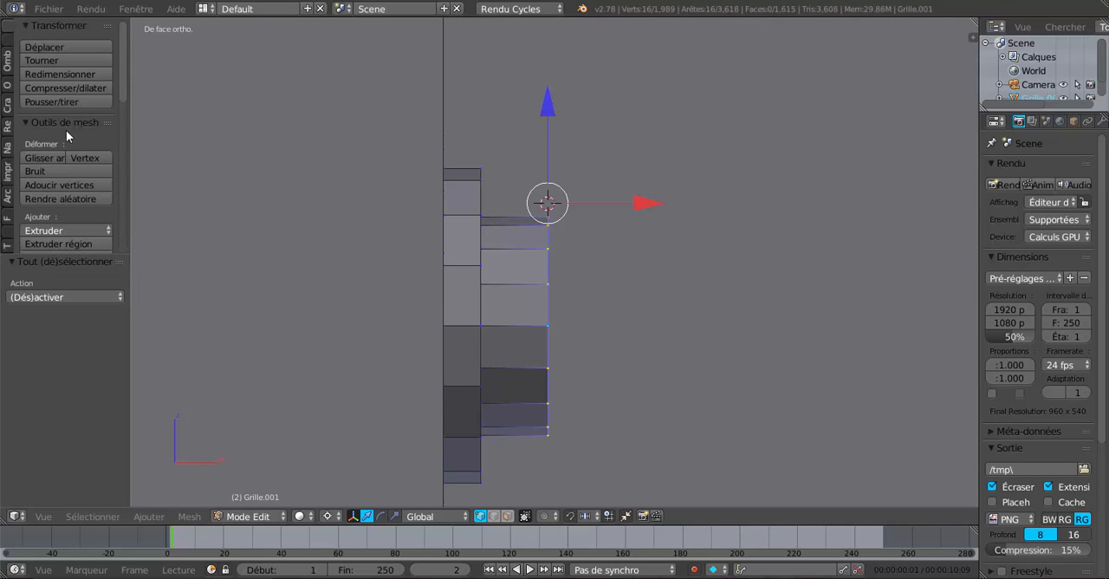
scroll(66, 130, "down", 5)
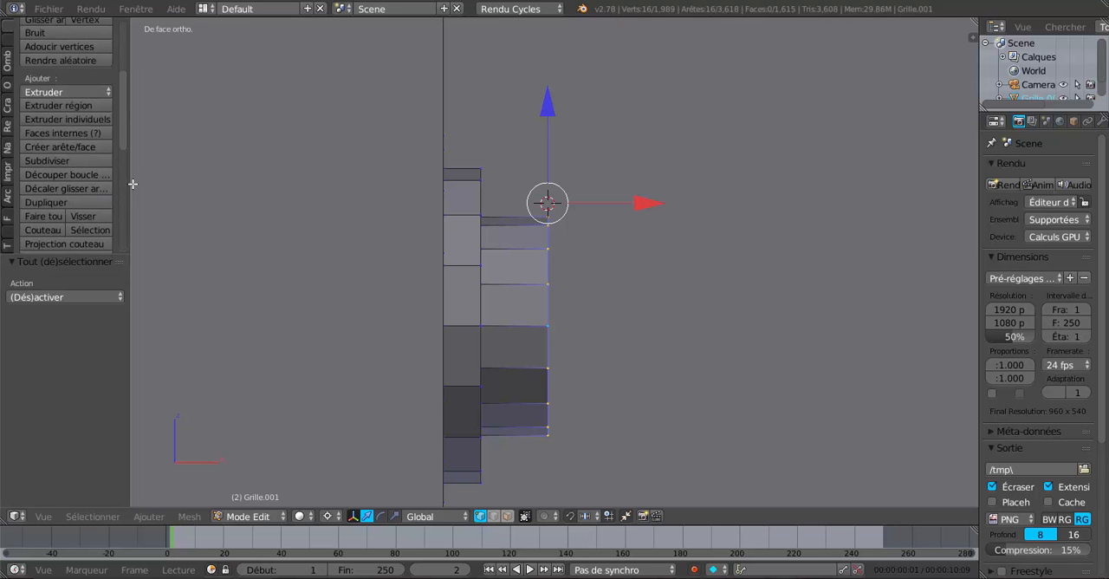
left_click_drag(130, 187, 196, 188)
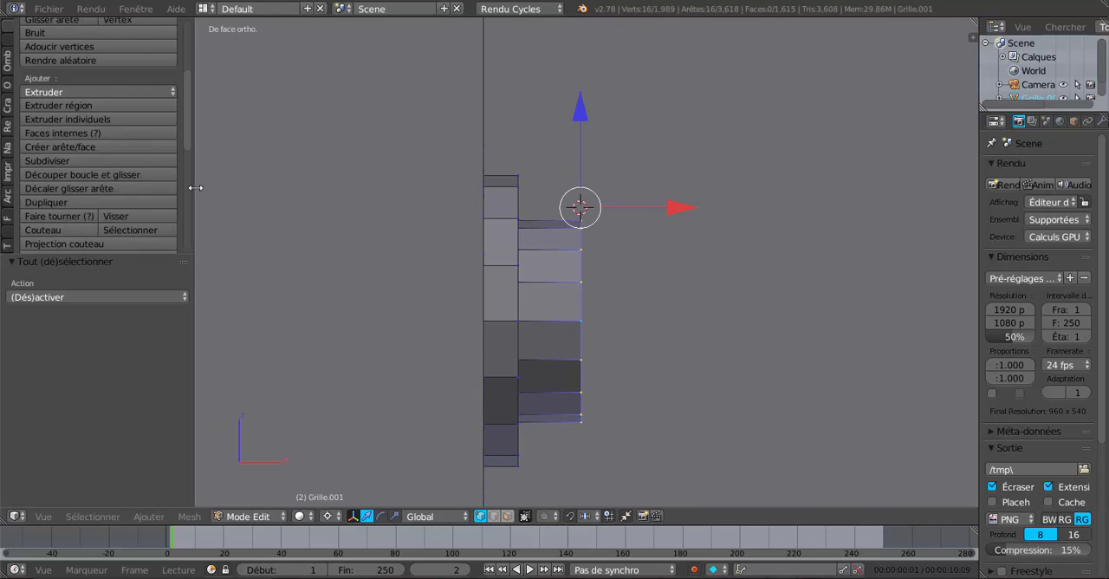
left_click(69, 216)
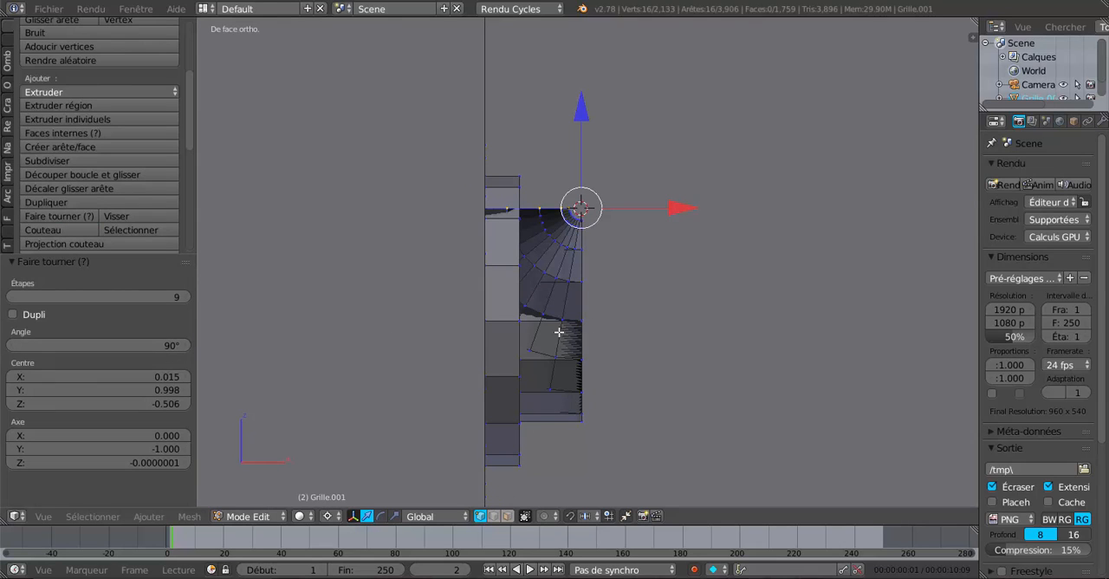
left_click(168, 346)
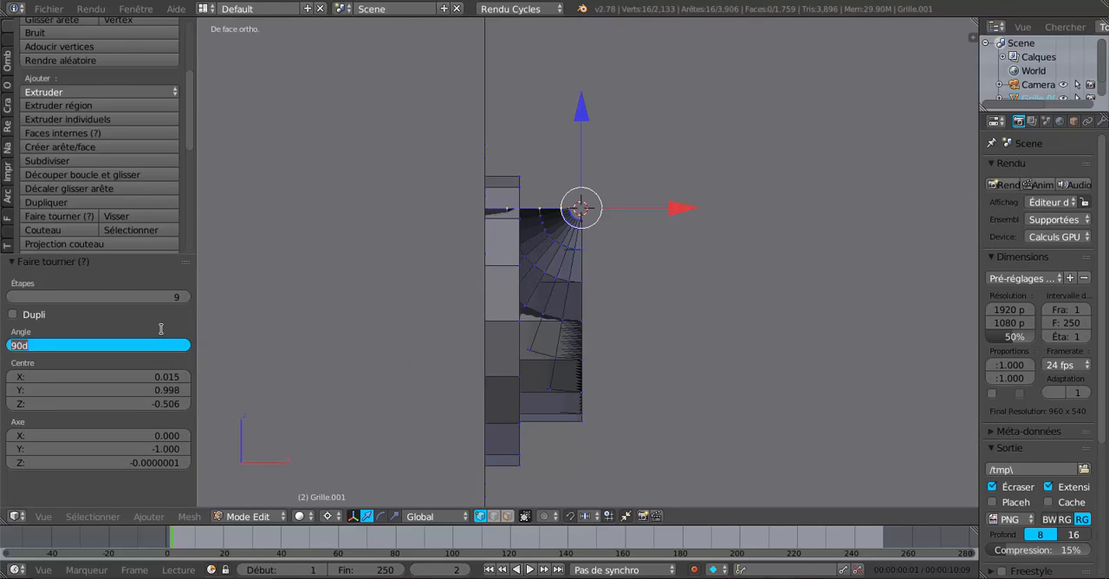
key("BackSpace")
key("Return")
scroll(452, 395, "down", 5)
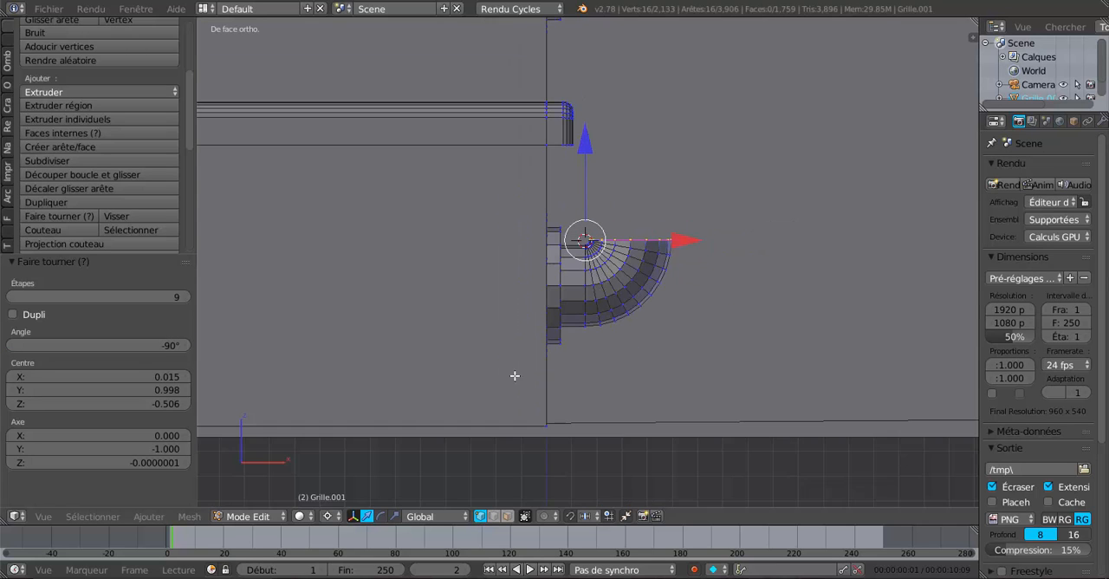
Step: Spin the outer end loop of the second-lowest step's tube by -90° in 9 steps around the 3D cursor placed just above its upper edge
middle_click_drag(560, 368, 525, 478, "shift")
middle_click_drag(576, 323, 547, 480, "shift")
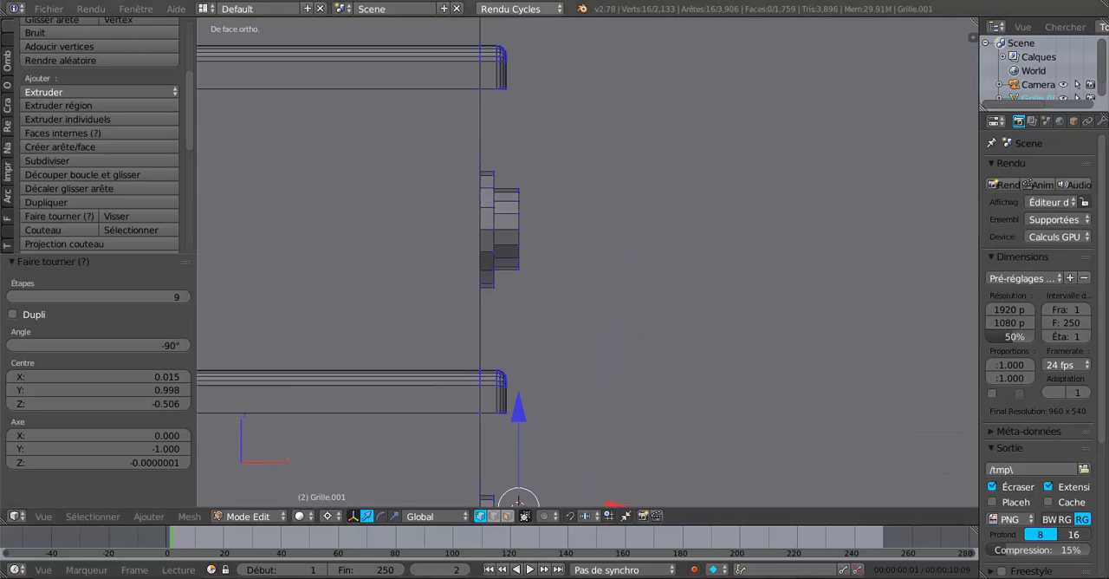
middle_click_drag(595, 168, 592, 237, "shift")
scroll(590, 251, "up", 4)
key("a")
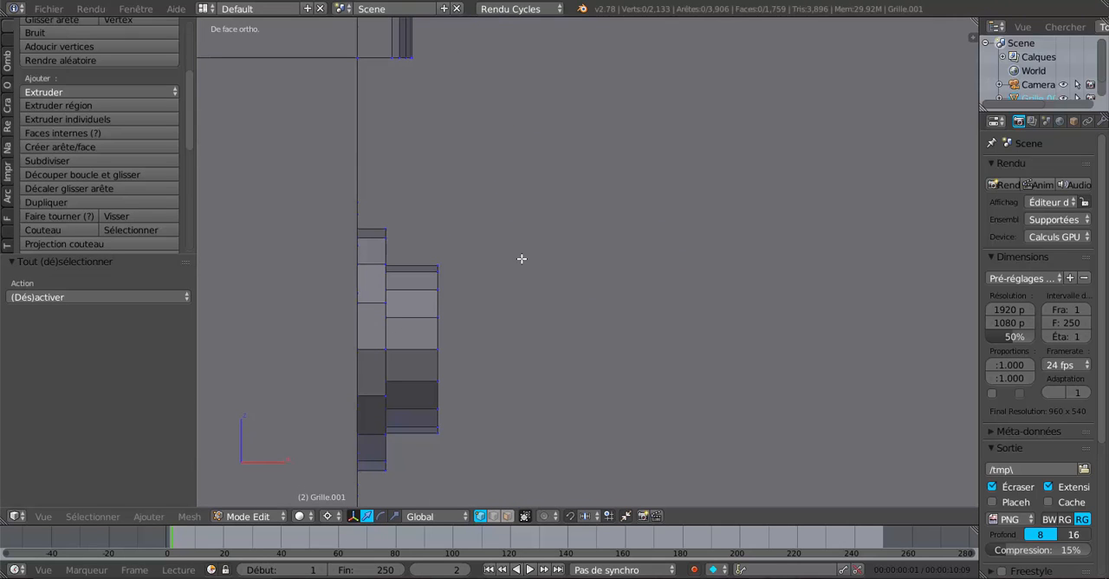
middle_click_drag(522, 258, 578, 244, "shift")
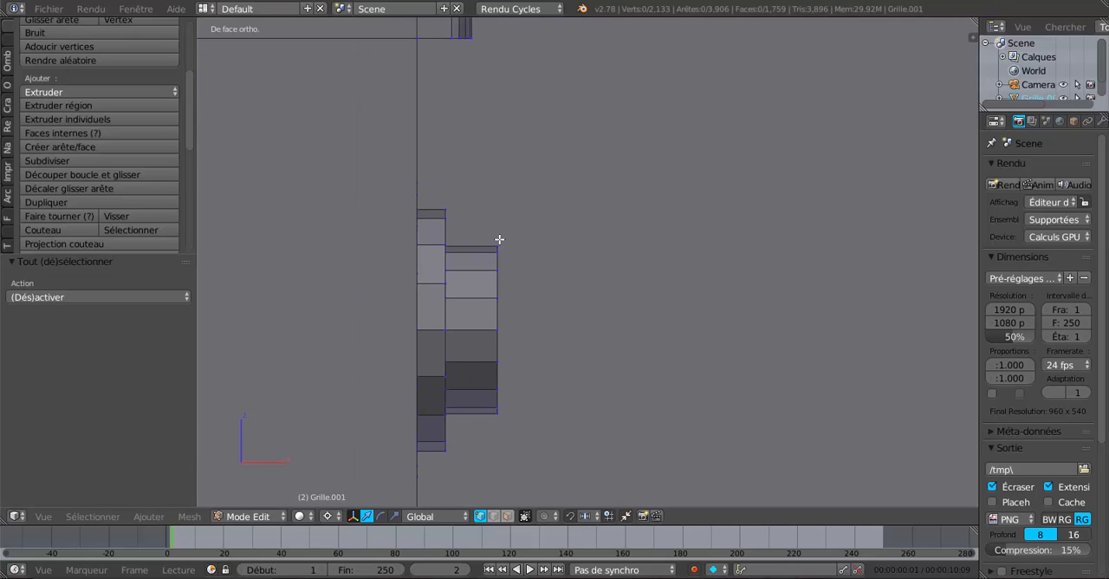
right_click(495, 276, "alt")
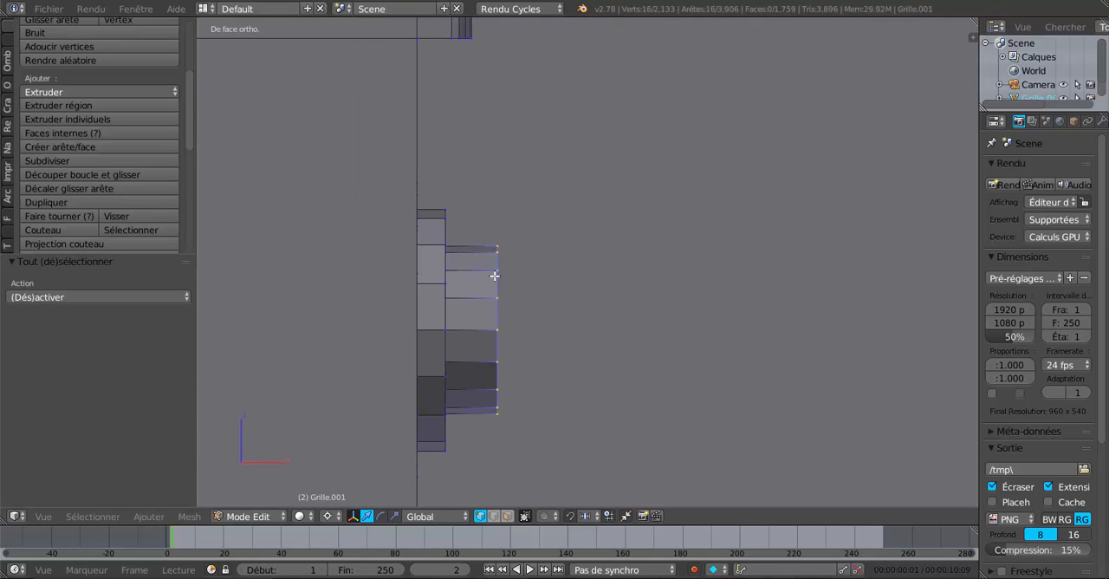
left_click(497, 240)
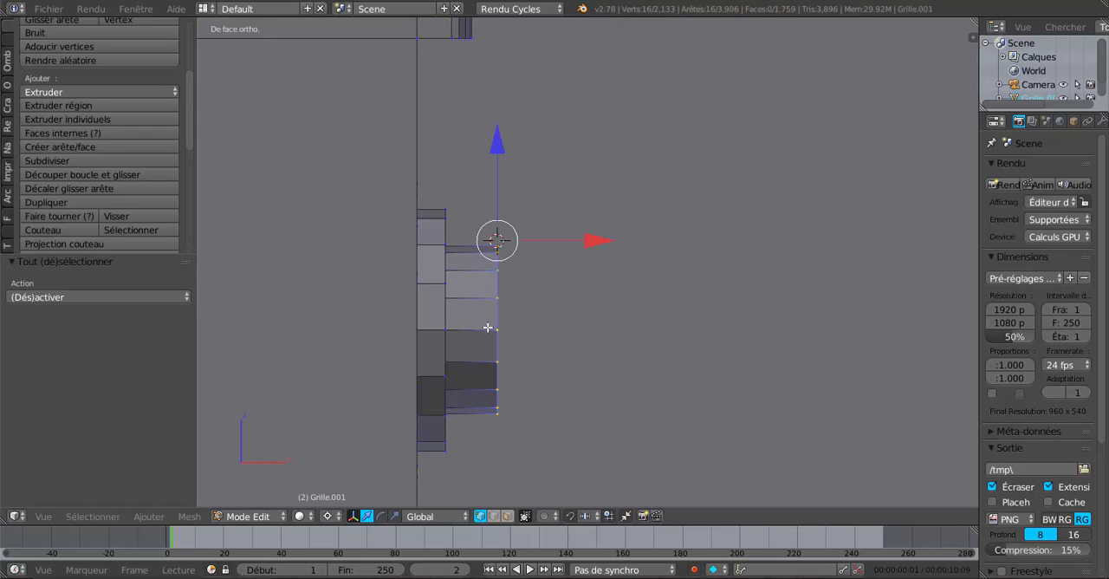
left_click(61, 210)
Step: Place the 3D cursor just above the third step's tube end and spin its outer loop by -90° in 9 steps
scroll(67, 213, "down", 1)
scroll(345, 220, "down", 3)
middle_click_drag(517, 165, 499, 303, "shift")
scroll(500, 302, "up", 1)
middle_click_drag(559, 134, 614, 382, "shift")
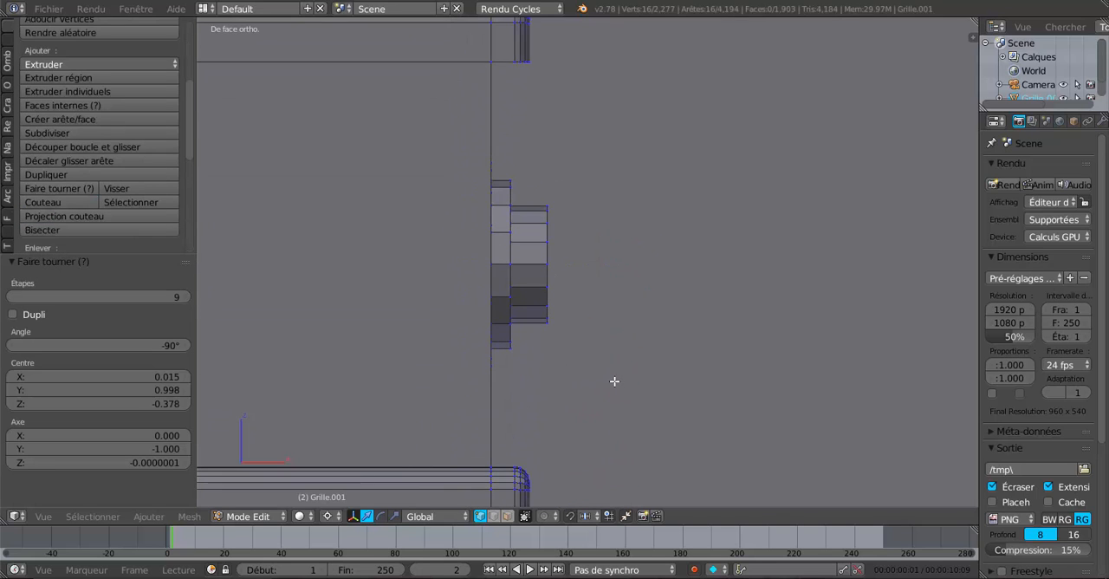
key("a")
scroll(620, 358, "up", 1)
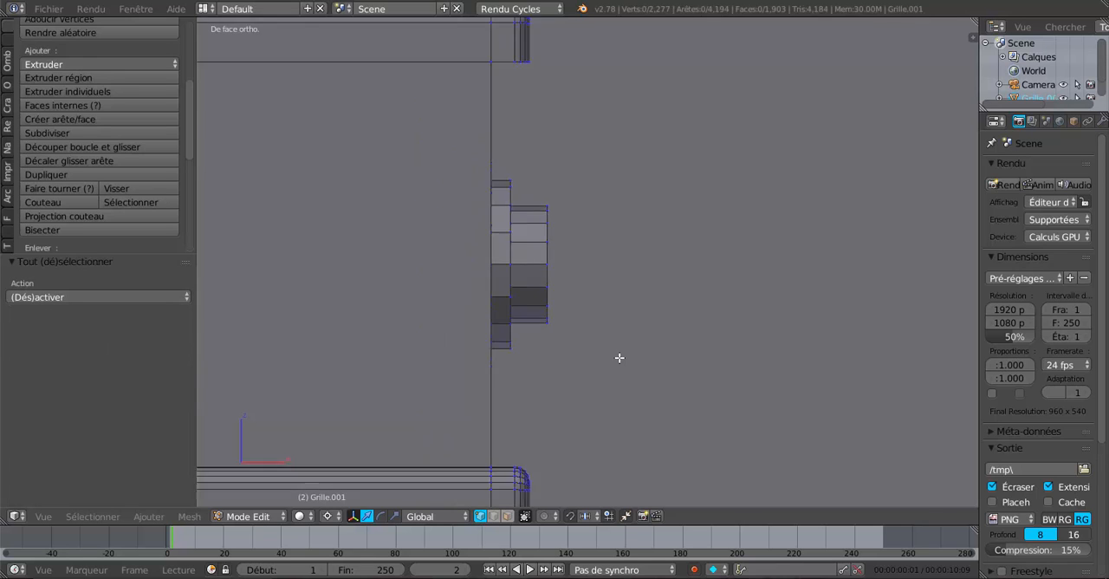
scroll(619, 358, "down", 3)
scroll(620, 358, "up", 3)
scroll(611, 350, "up", 1)
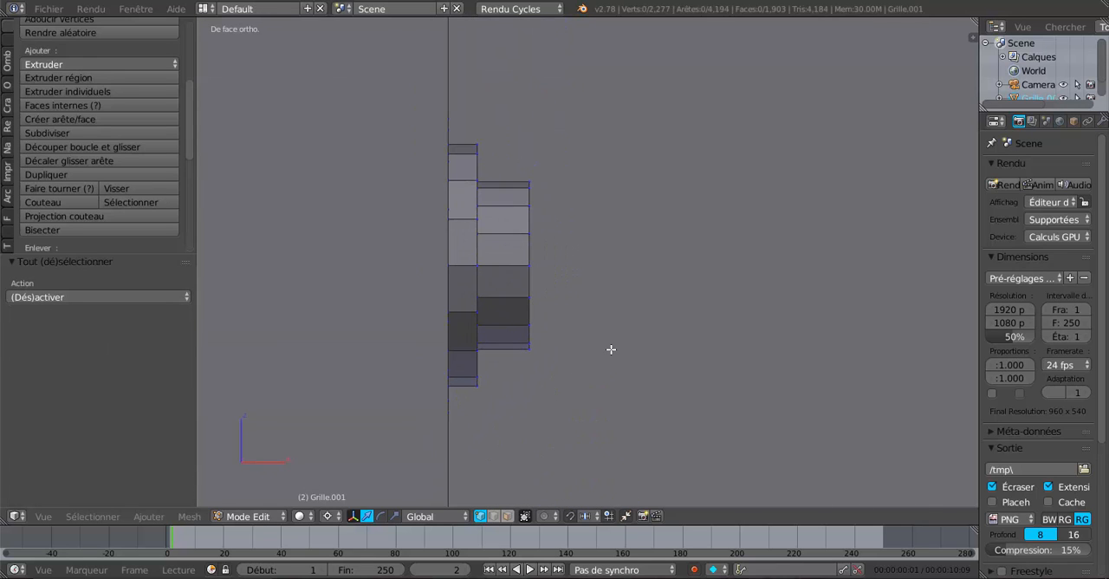
right_click(534, 248, "alt")
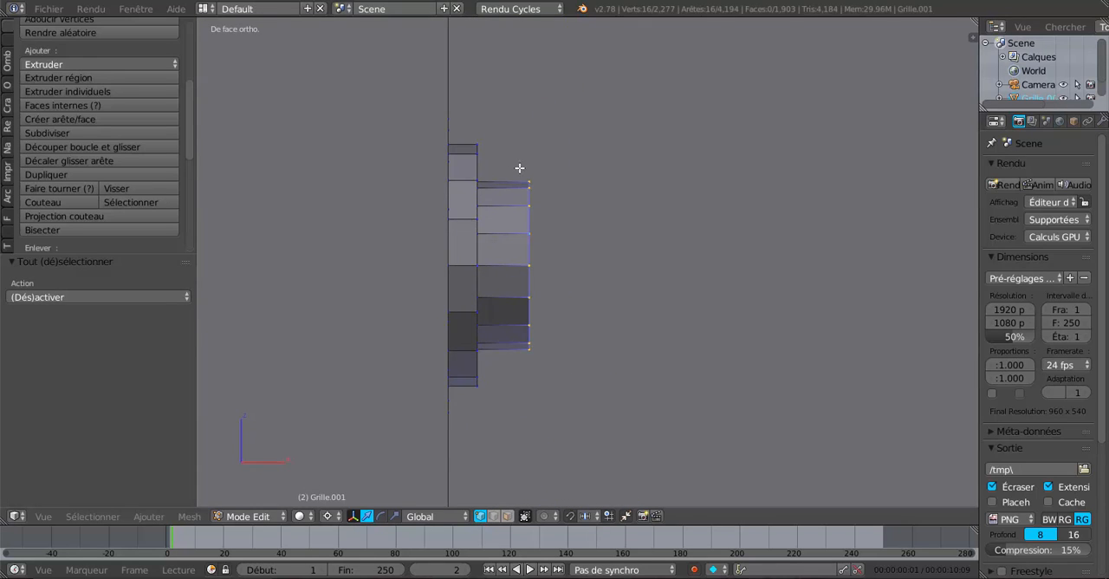
left_click(529, 176)
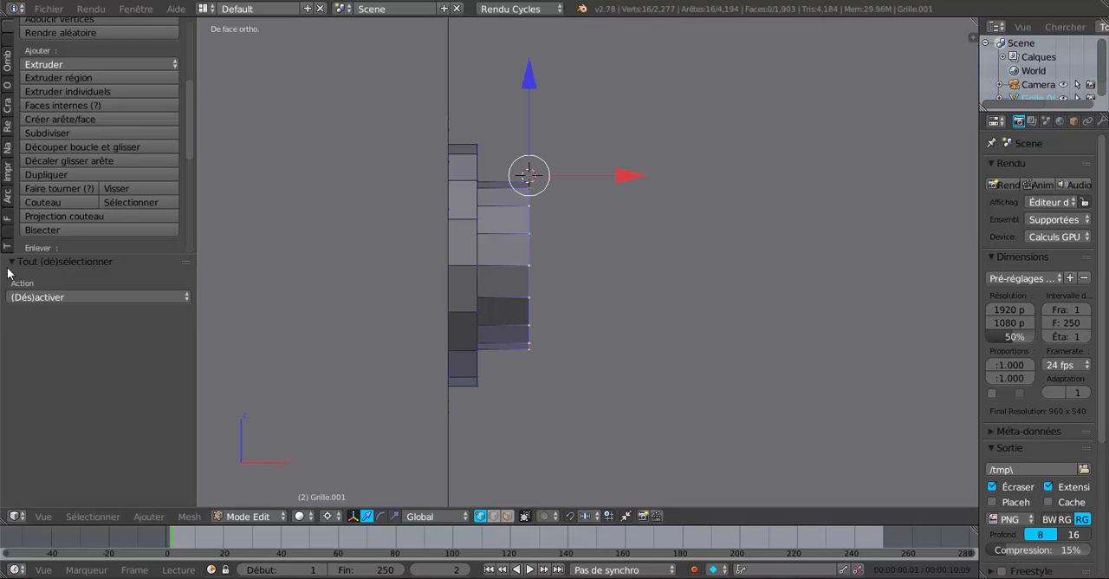
left_click(49, 184)
Step: Spin the fourth step's tube end loop by -90° in 9 steps around the 3D cursor set just above the tube
scroll(490, 202, "down", 3)
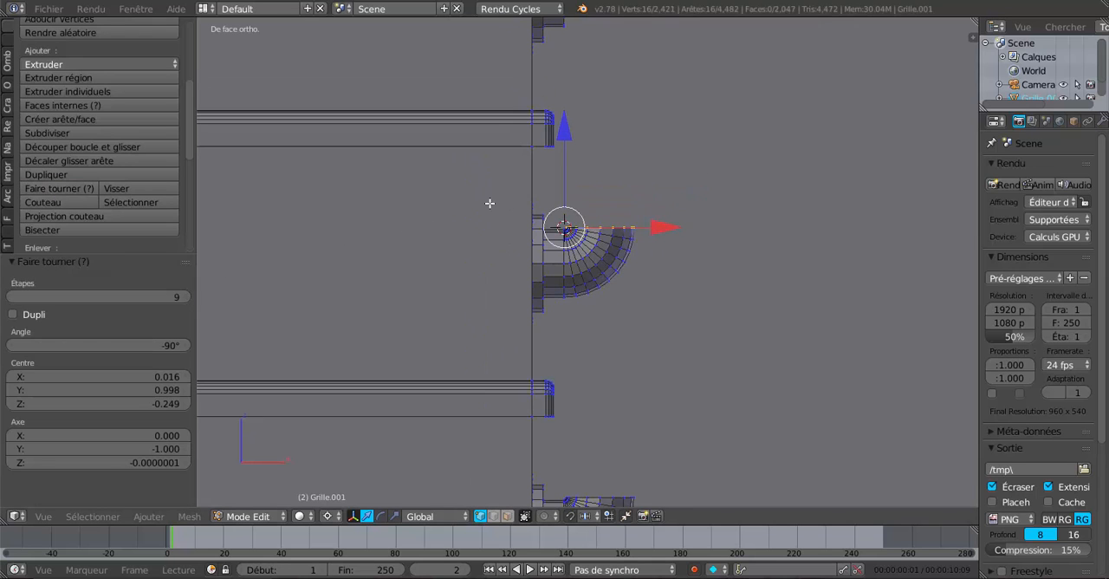
key("a")
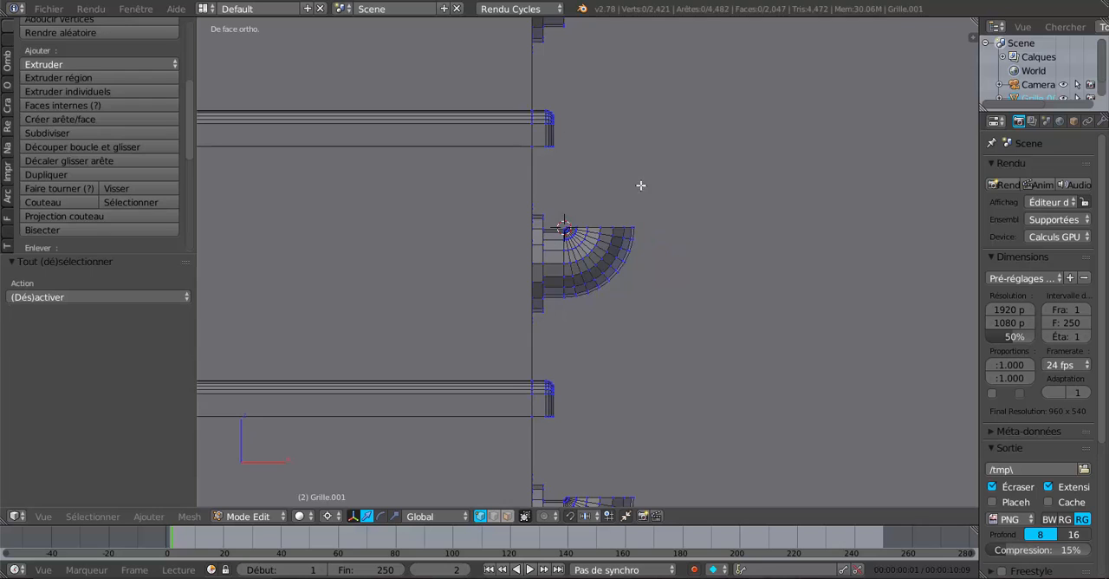
middle_click_drag(642, 185, 628, 455, "shift")
scroll(586, 267, "up", 3)
right_click(528, 242, "alt")
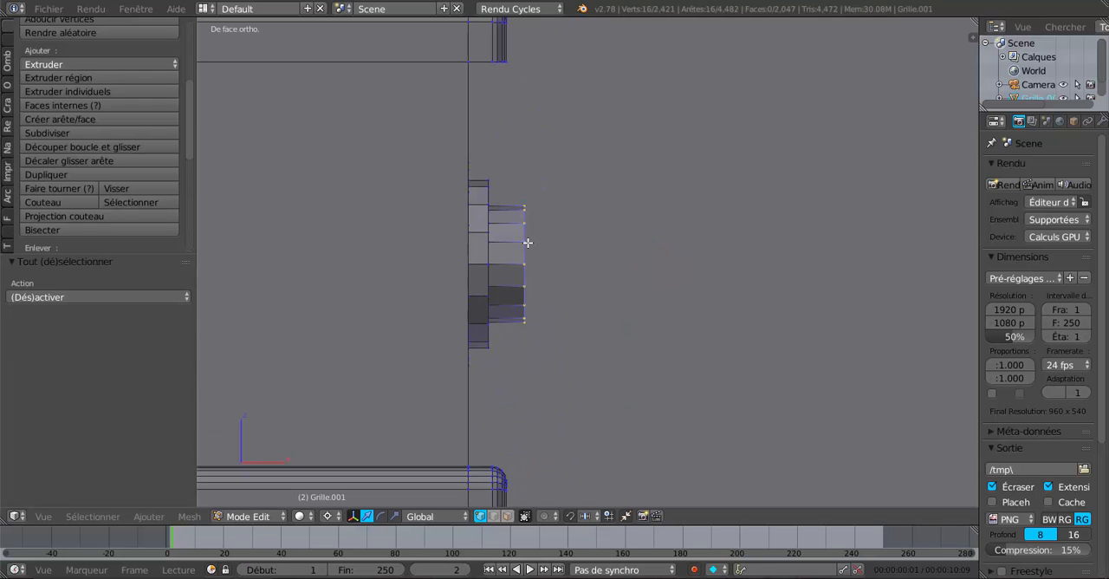
left_click(523, 199)
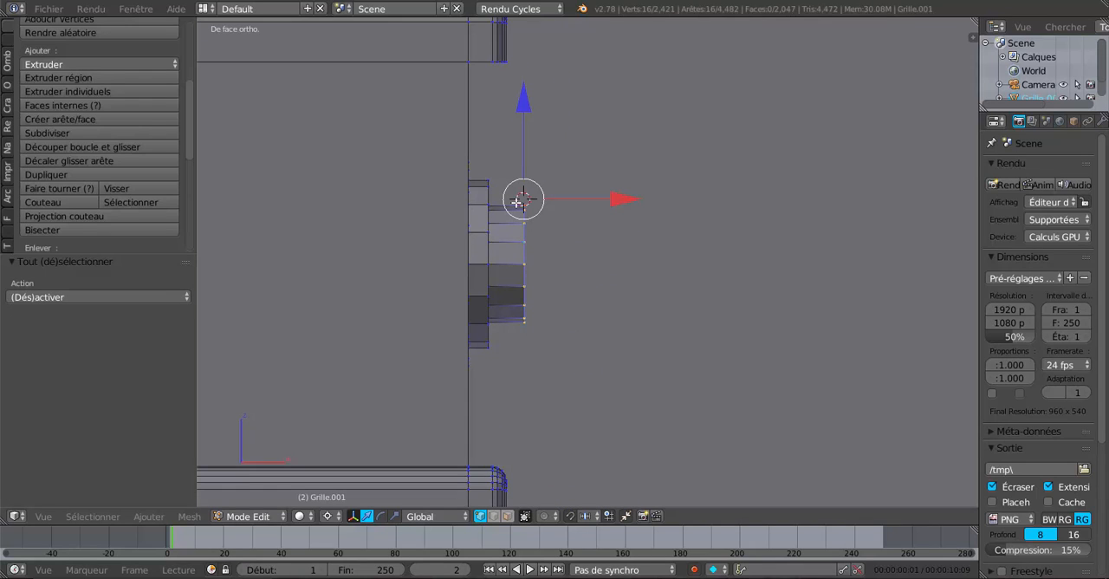
left_click(55, 190)
Step: Select the fifth step's tube end loop and spin it by -90° in 9 steps around the 3D cursor placed just above it
middle_click_drag(633, 181, 639, 505, "shift")
middle_click_drag(621, 246, 648, 414, "shift")
scroll(648, 413, "up", 2)
right_click(539, 289, "alt")
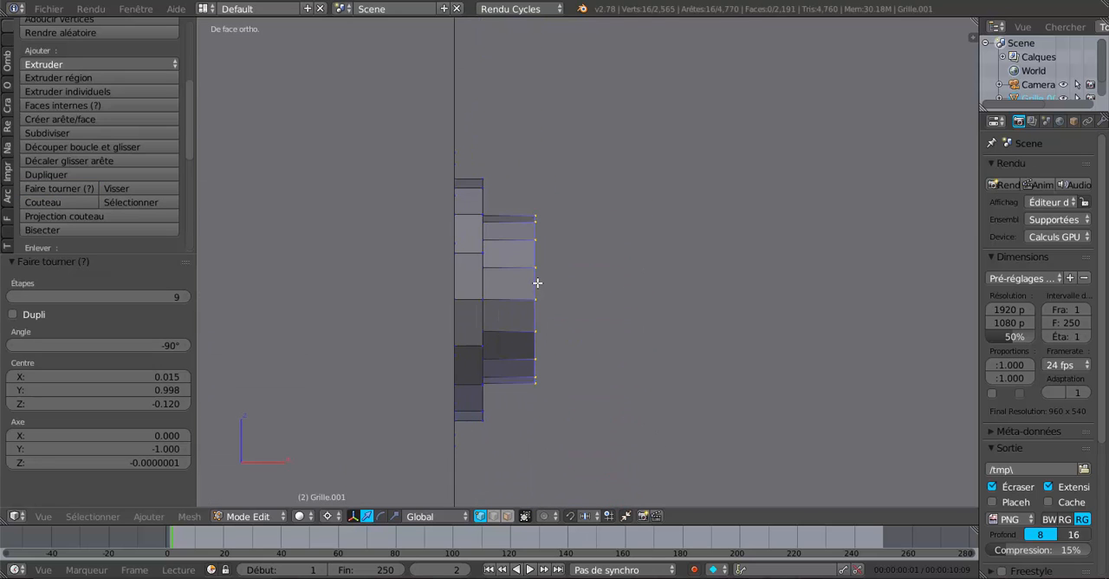
scroll(580, 321, "down", 5)
scroll(580, 322, "down", 3)
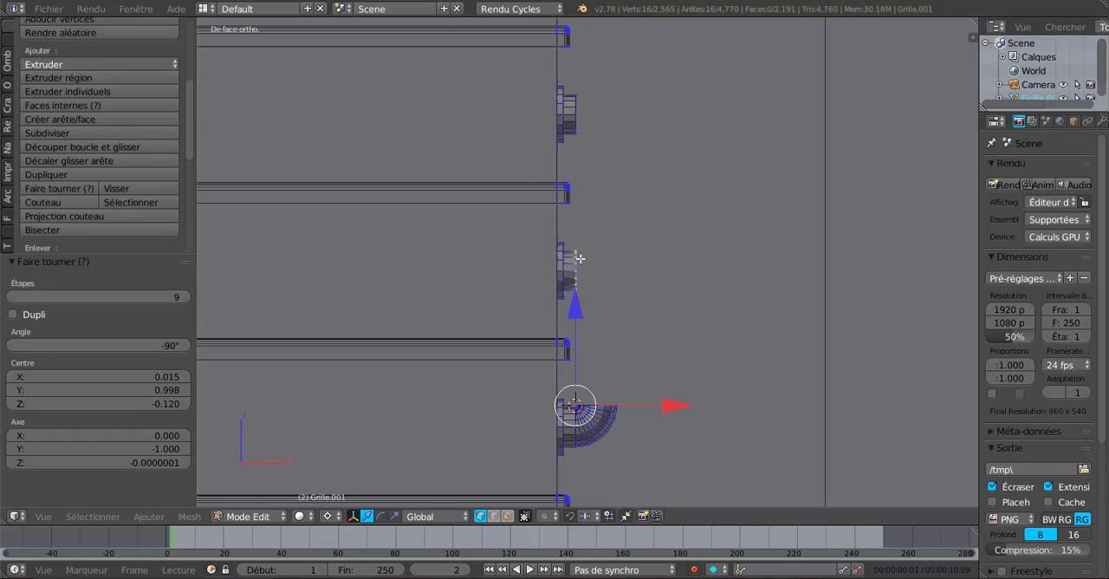
scroll(579, 258, "up", 3)
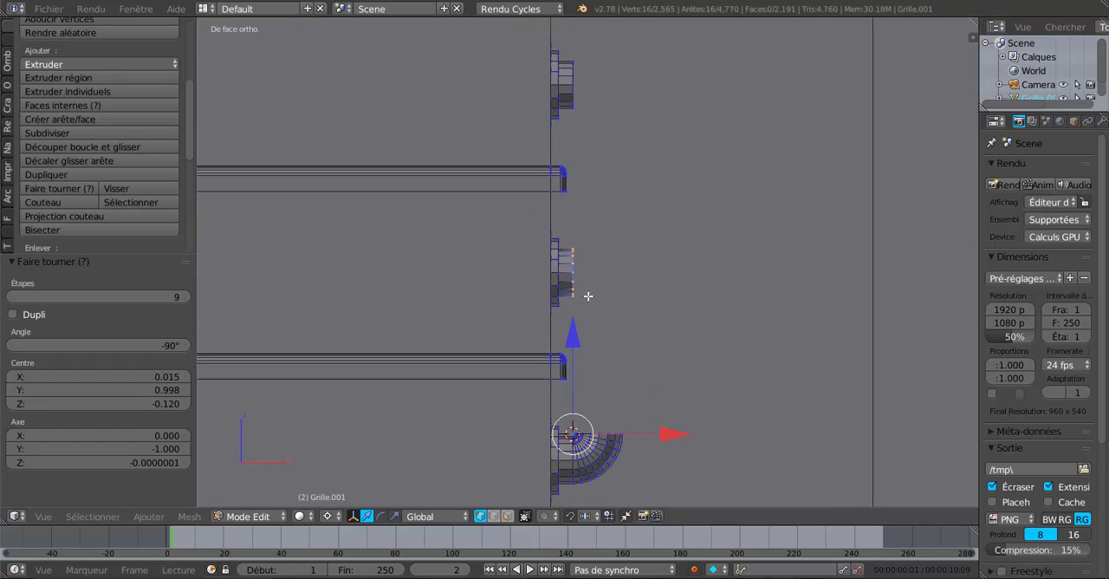
left_click(567, 237)
scroll(592, 351, "down", 3)
scroll(595, 350, "up", 4)
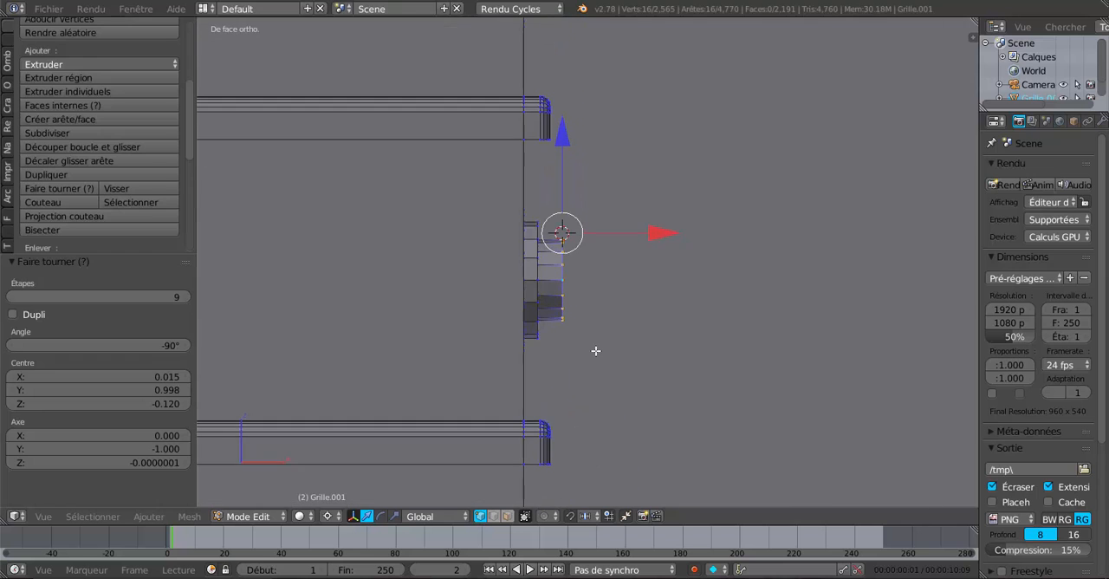
left_click(62, 189)
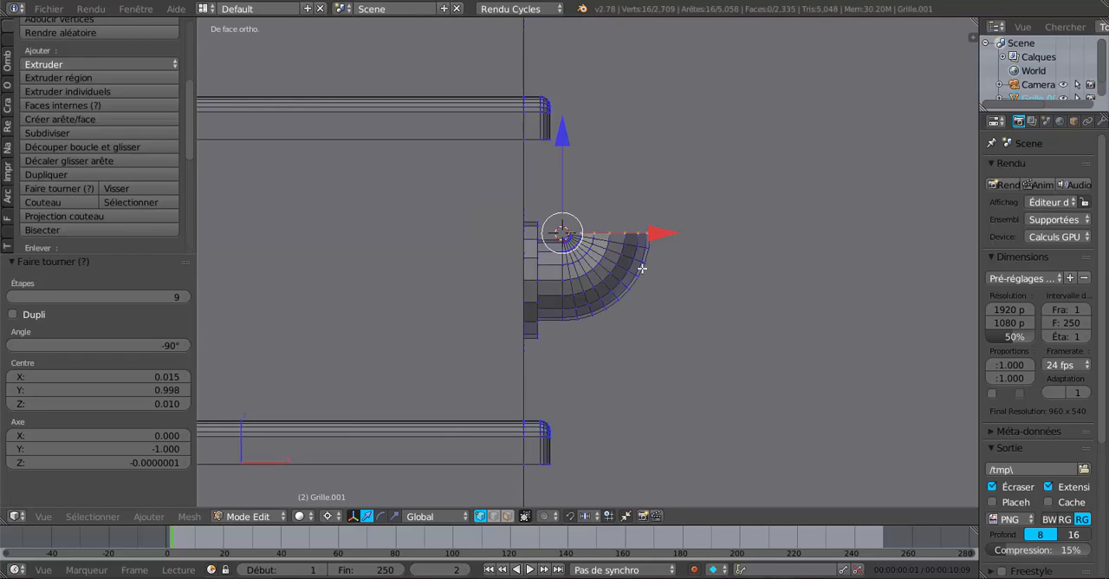
Step: Curve the sixth step's tube upward by spinning its end loop -90° in 9 steps around the 3D cursor placed just above its edge
scroll(640, 260, "up", 1)
middle_click_drag(628, 191, 647, 372, "shift")
scroll(648, 370, "up", 2)
middle_click_drag(656, 134, 670, 433, "shift")
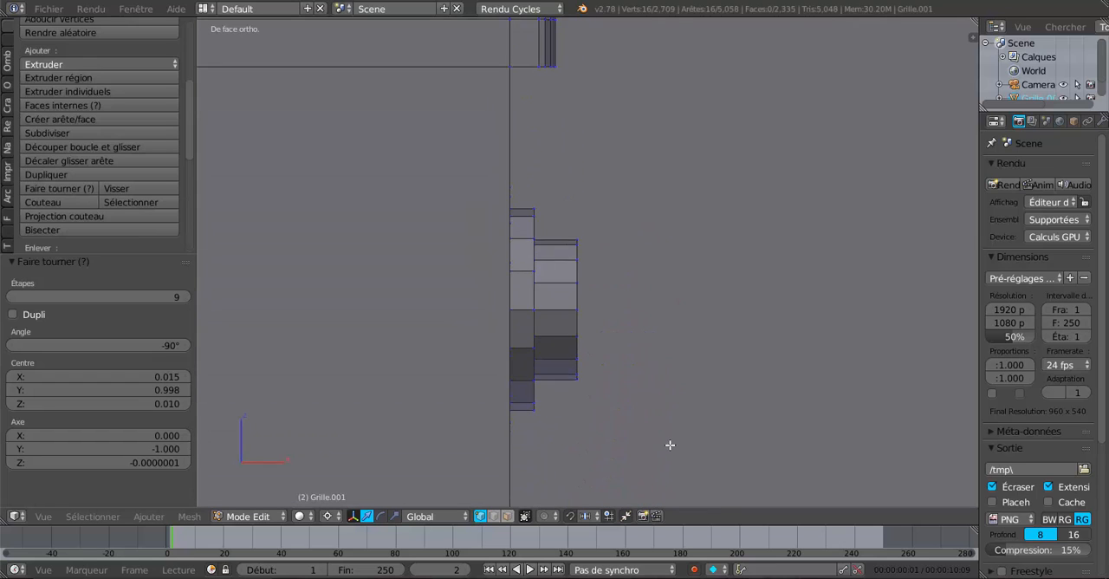
scroll(670, 444, "up", 3)
right_click(572, 255)
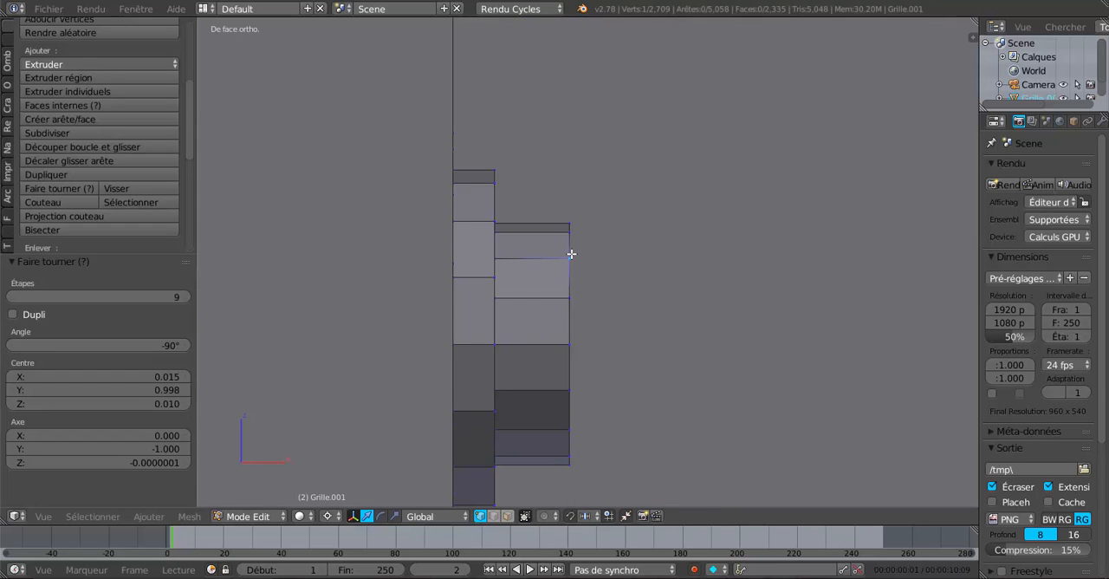
right_click(571, 254, "alt")
left_click(568, 216)
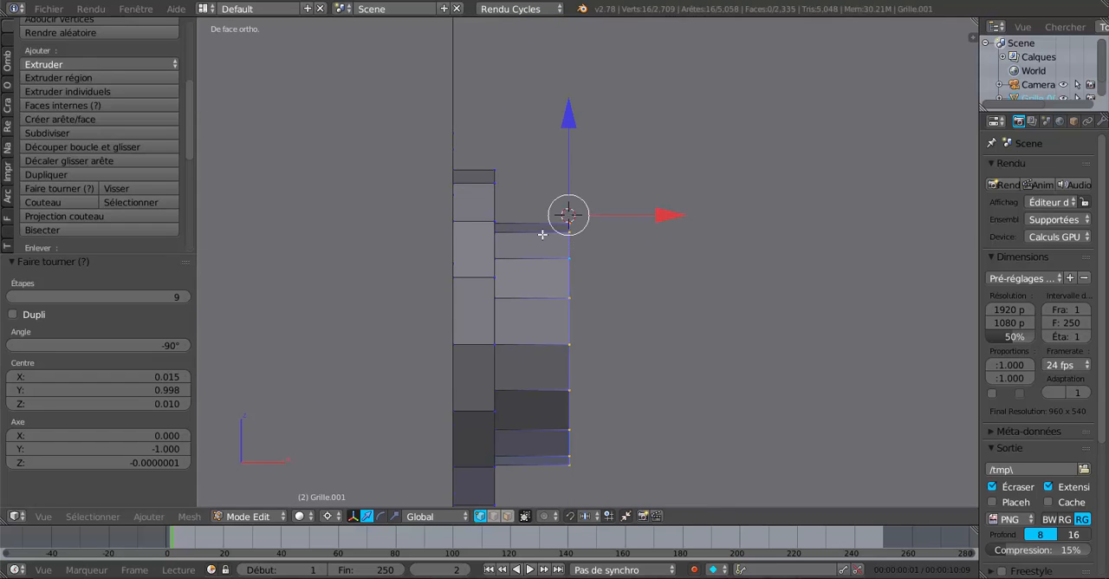
left_click(67, 190)
Step: Spin the seventh step's outer tube loop by -90° in 9 steps around the 3D cursor placed just above its upper edge
scroll(699, 253, "down", 6)
middle_click_drag(692, 113, 688, 436, "shift")
scroll(646, 423, "up", 5)
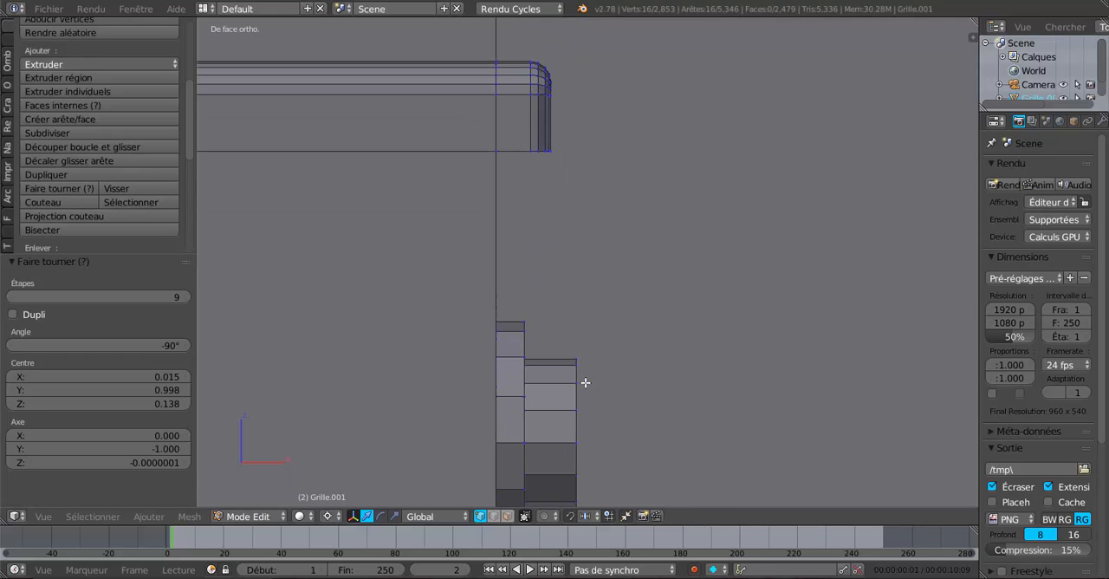
right_click(581, 389, "alt")
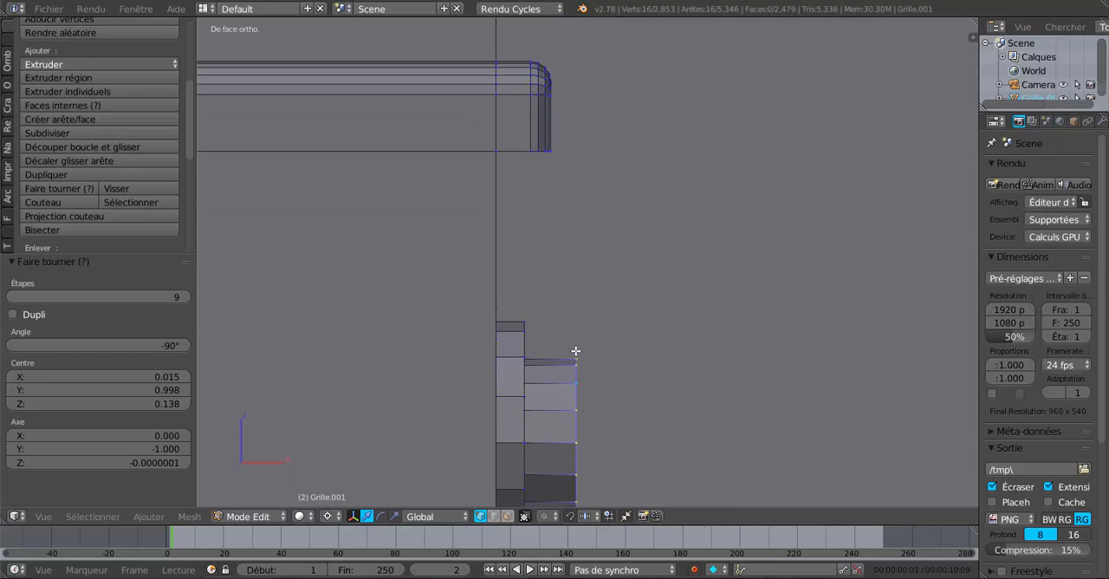
left_click(576, 353)
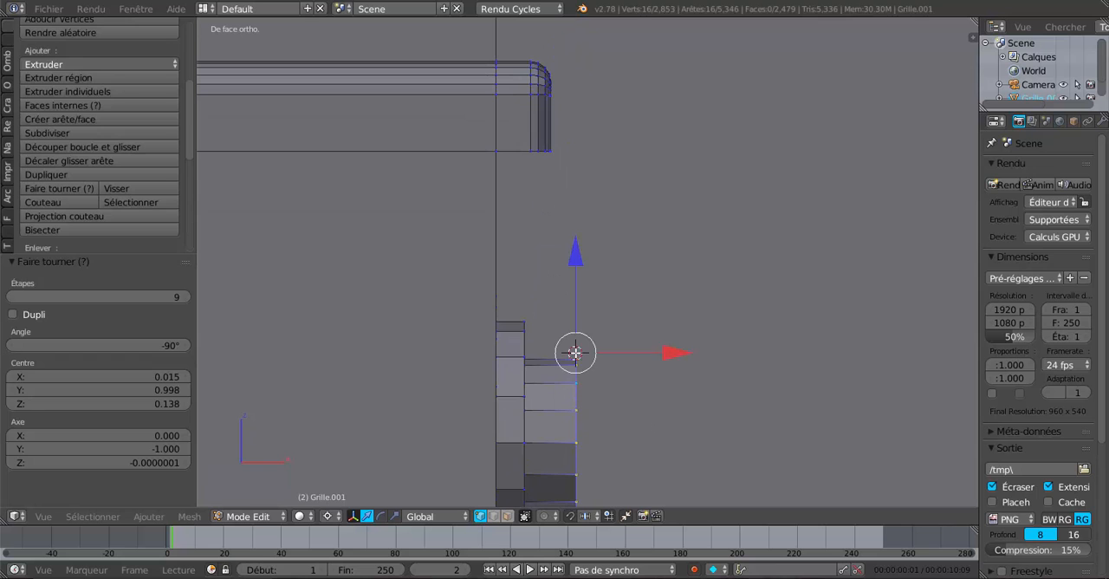
left_click(63, 193)
Step: Place the 3D cursor just above the eighth step's tube end and spin its end loop by -90° in 9 steps
scroll(698, 198, "down", 4)
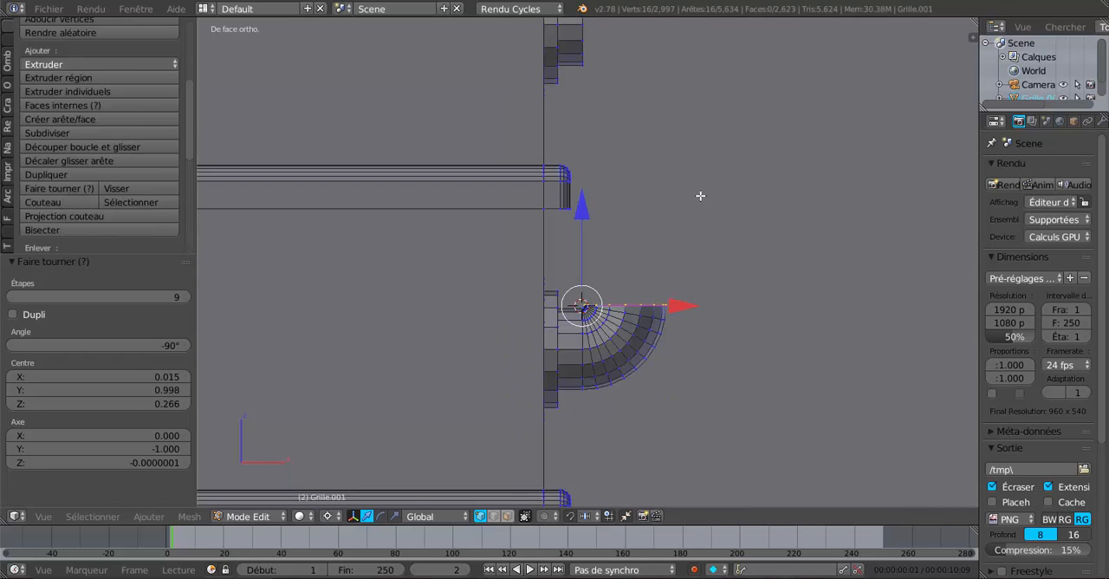
middle_click_drag(701, 196, 686, 449, "shift")
scroll(588, 330, "up", 4)
right_click(547, 281, "alt")
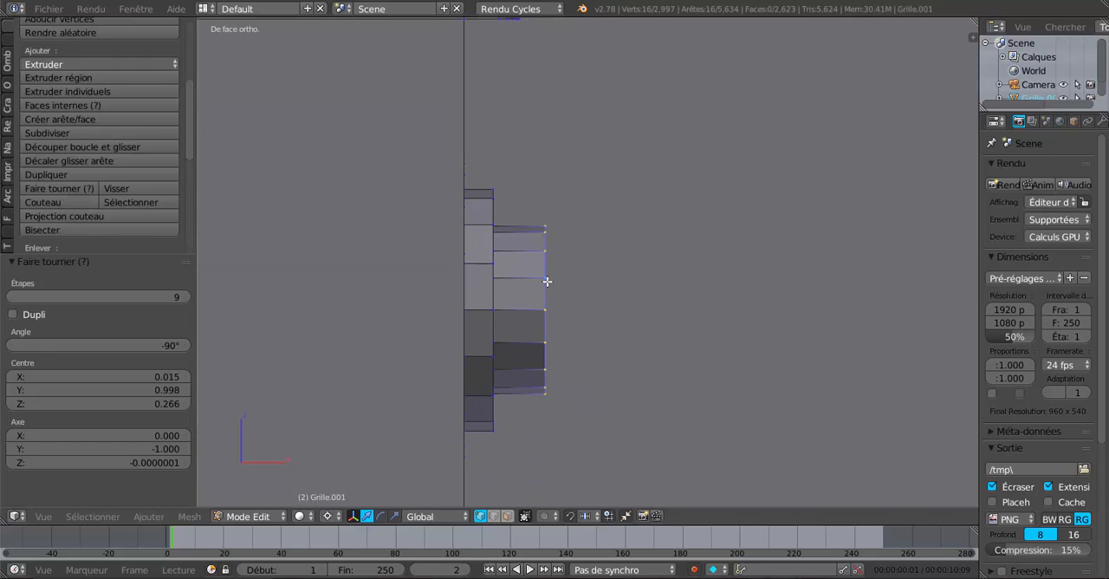
left_click(545, 222)
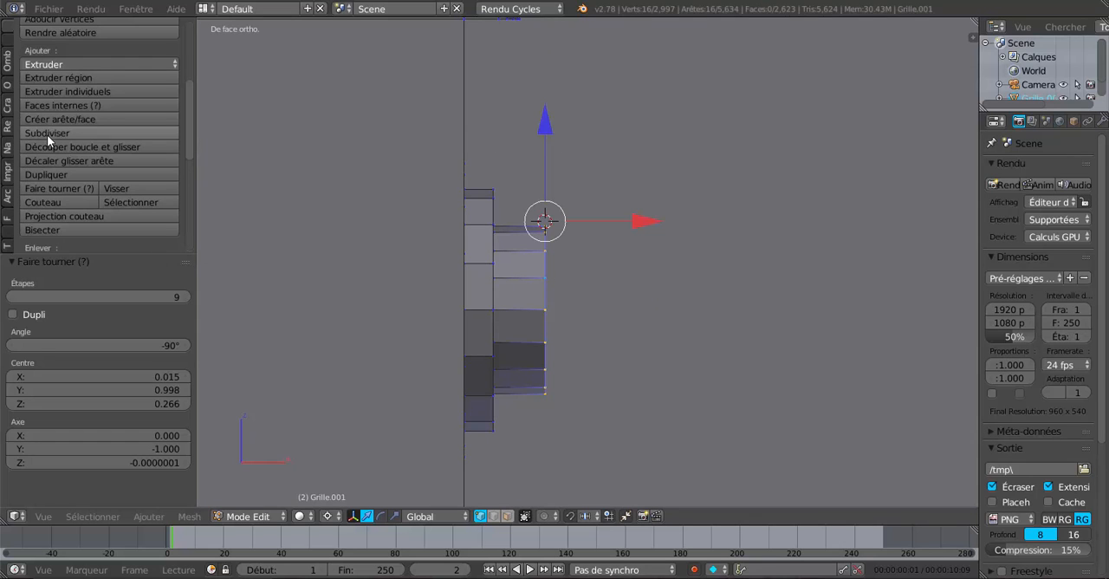
left_click(53, 188)
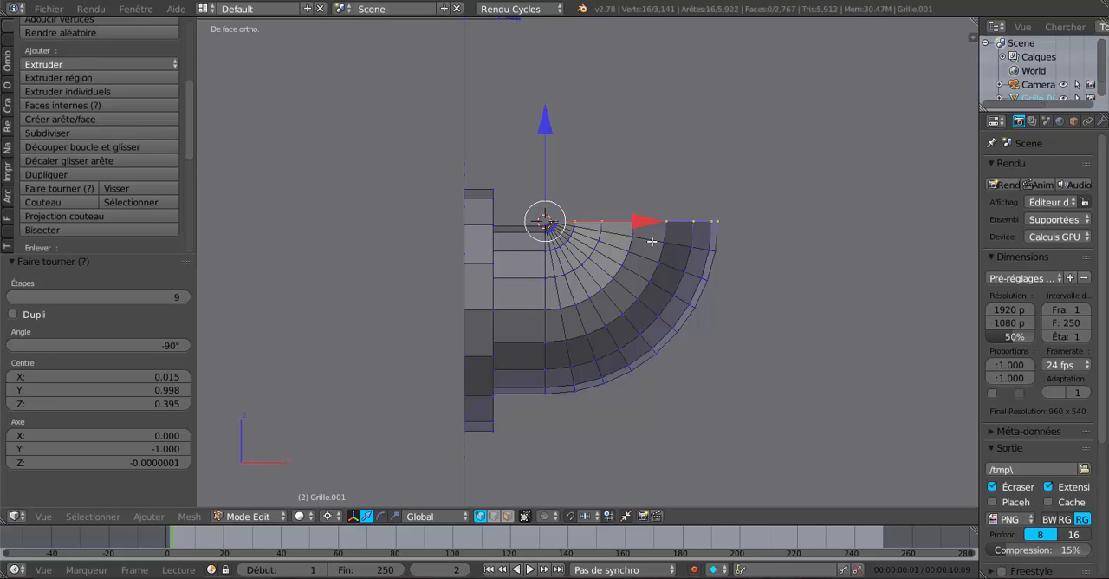
Step: Spin the end loop of the lower flight's topmost unbent tube by -90° in 9 steps around the 3D cursor placed just above it
scroll(676, 279, "down", 6)
scroll(676, 398, "up", 7)
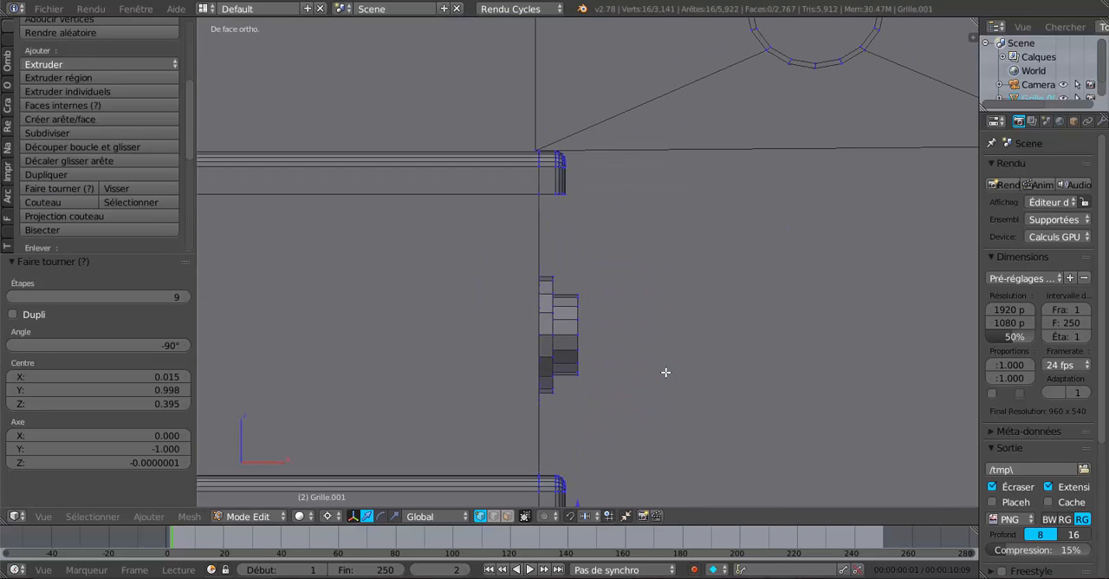
right_click(573, 340)
right_click(574, 322, "alt")
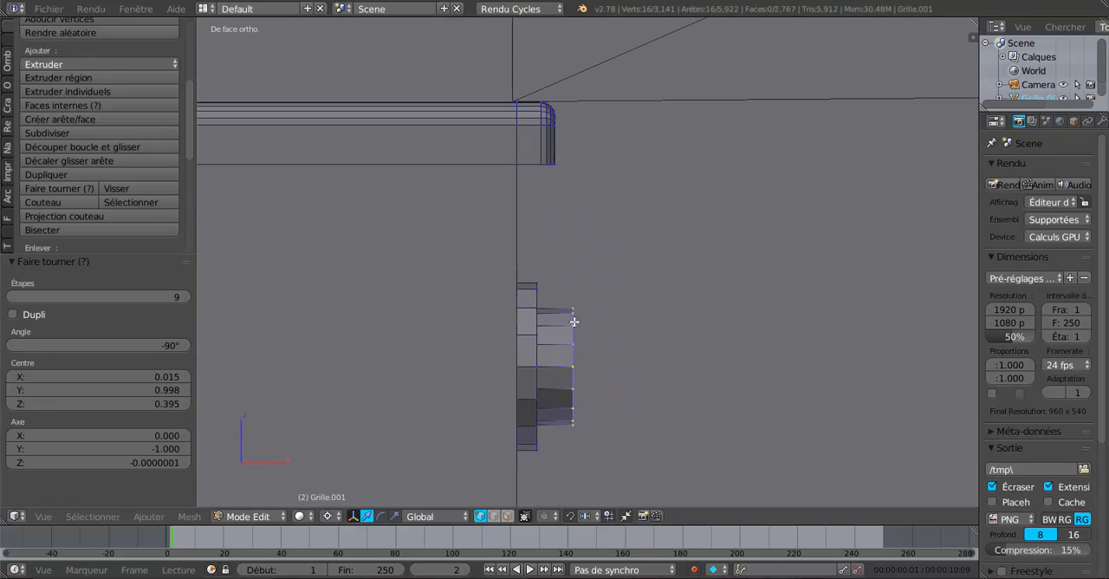
left_click(572, 302)
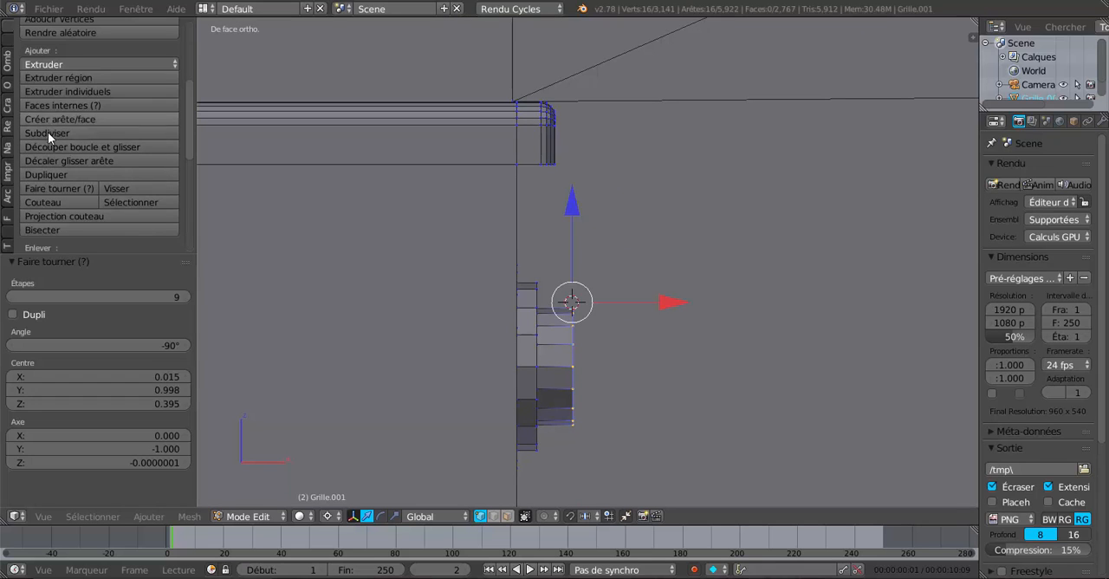
left_click(52, 188)
Step: Examine the row of curved tubes along the side of the lower flight in an angled view
scroll(495, 197, "down", 5)
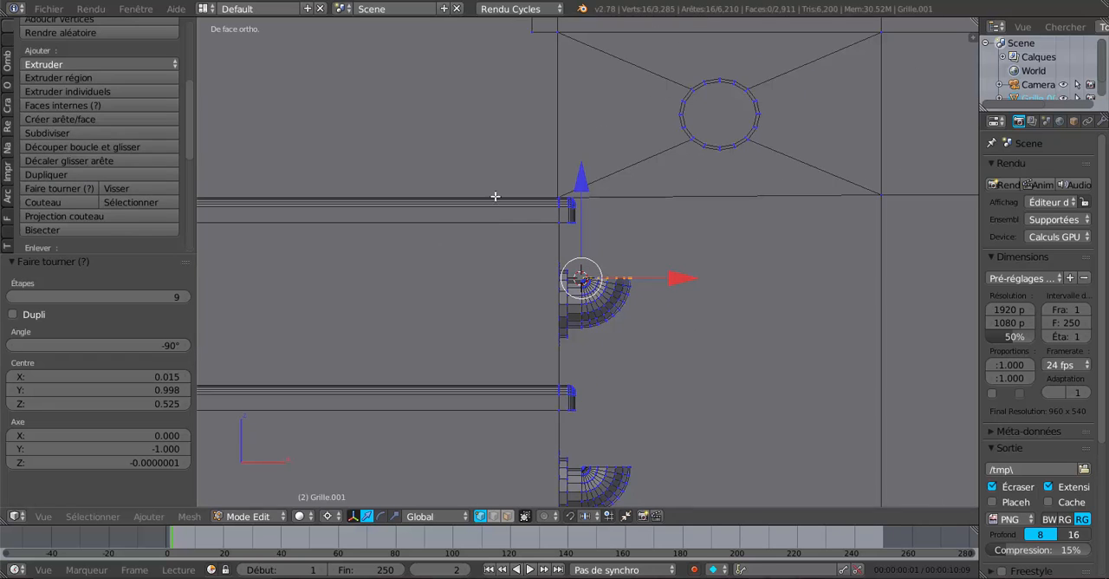
scroll(668, 371, "down", 2)
middle_click_drag(668, 371, 564, 460)
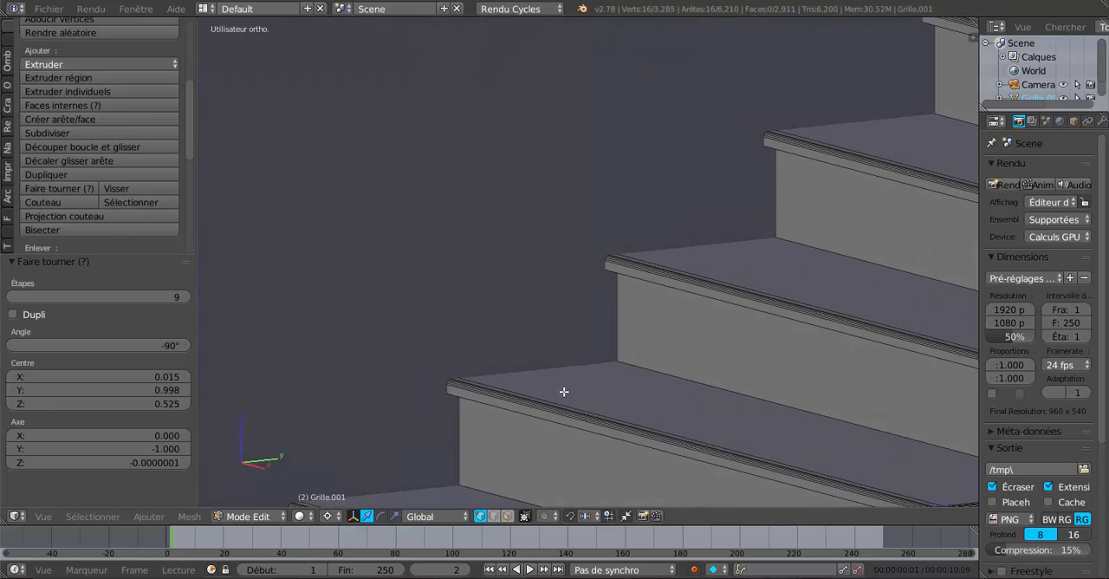
scroll(716, 381, "down", 2)
middle_click_drag(752, 380, 387, 318, "shift")
scroll(431, 315, "up", 3)
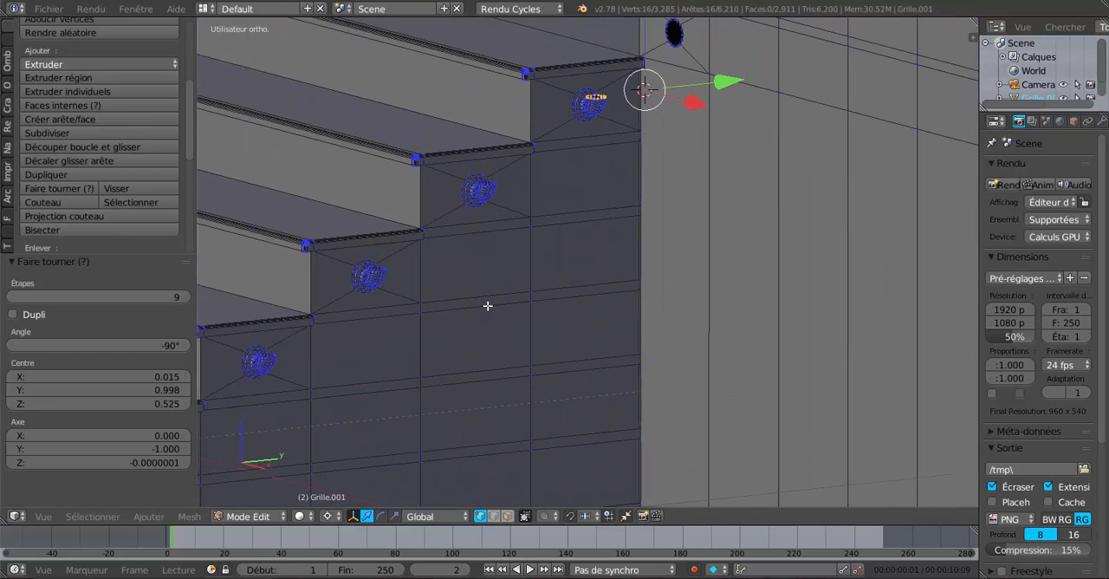
Step: Add the end loops of the next curved tubes below the topmost one to the selection, along the upper steps of the lower flight
middle_click_drag(488, 306, 644, 366)
scroll(636, 382, "up", 3)
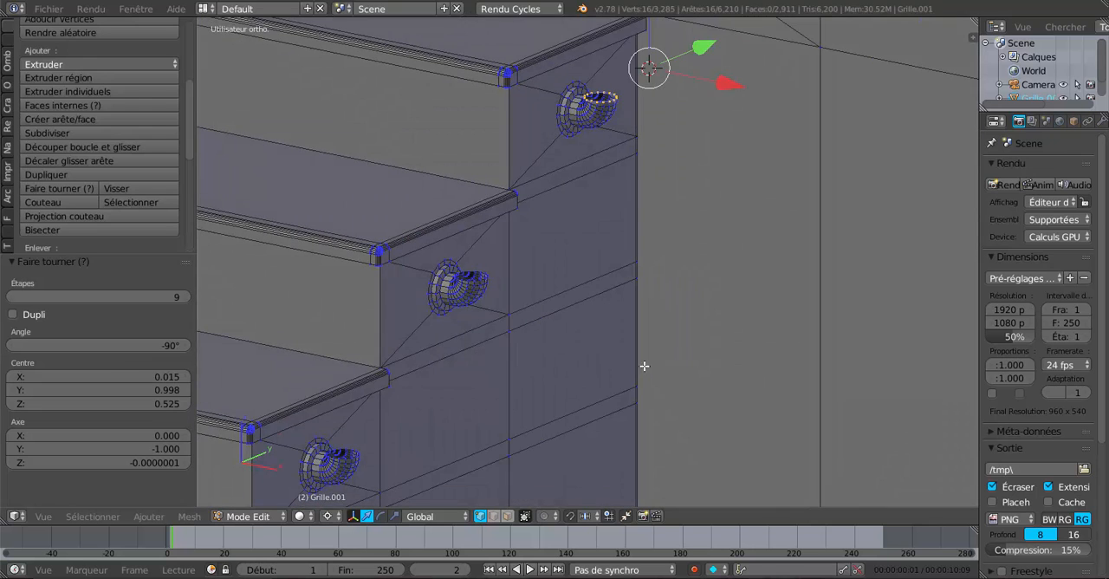
middle_click_drag(555, 356, 674, 376, "shift")
scroll(667, 374, "up", 3)
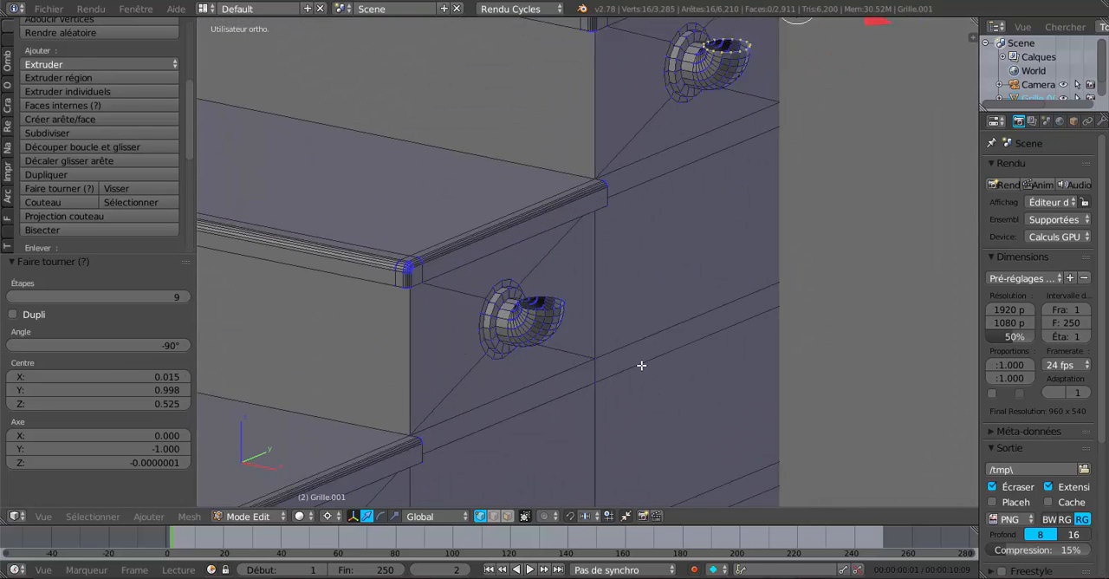
right_click(540, 320, "alt+shift")
scroll(539, 348, "down", 1, "alt")
scroll(538, 351, "down", 2)
middle_click_drag(472, 468, 636, 241, "shift")
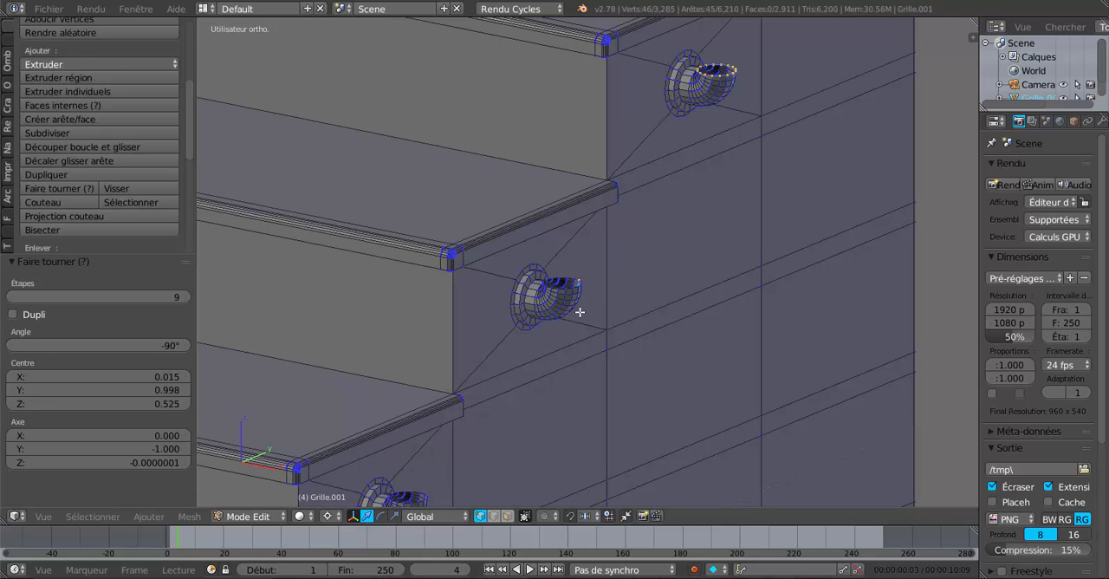
scroll(580, 312, "up", 5)
right_click(556, 314, "alt+shift")
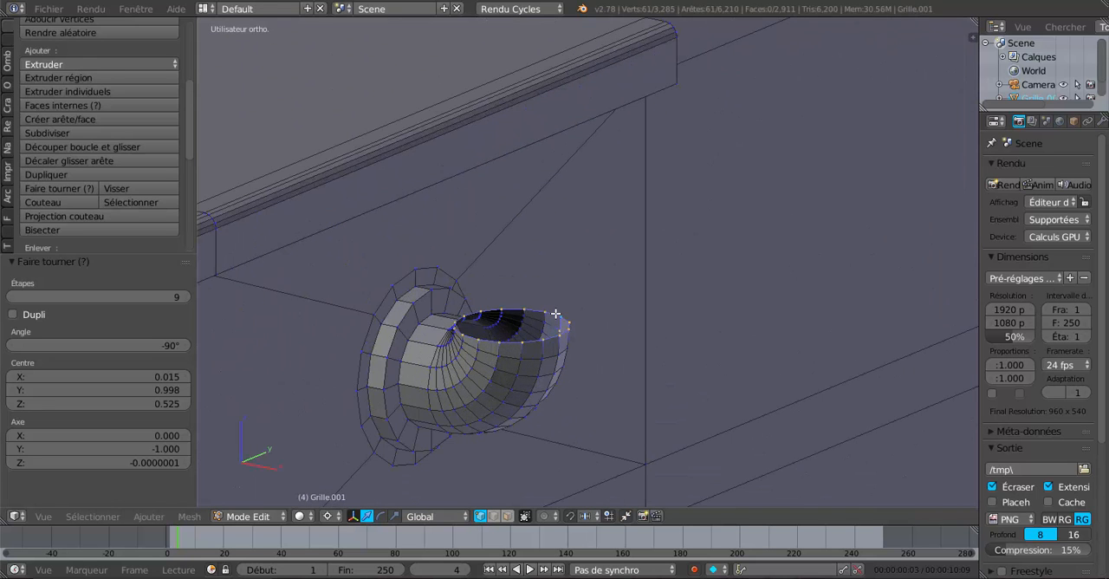
scroll(544, 351, "down", 4)
middle_click_drag(485, 396, 765, 165, "shift")
middle_click_drag(650, 325, 668, 211, "shift")
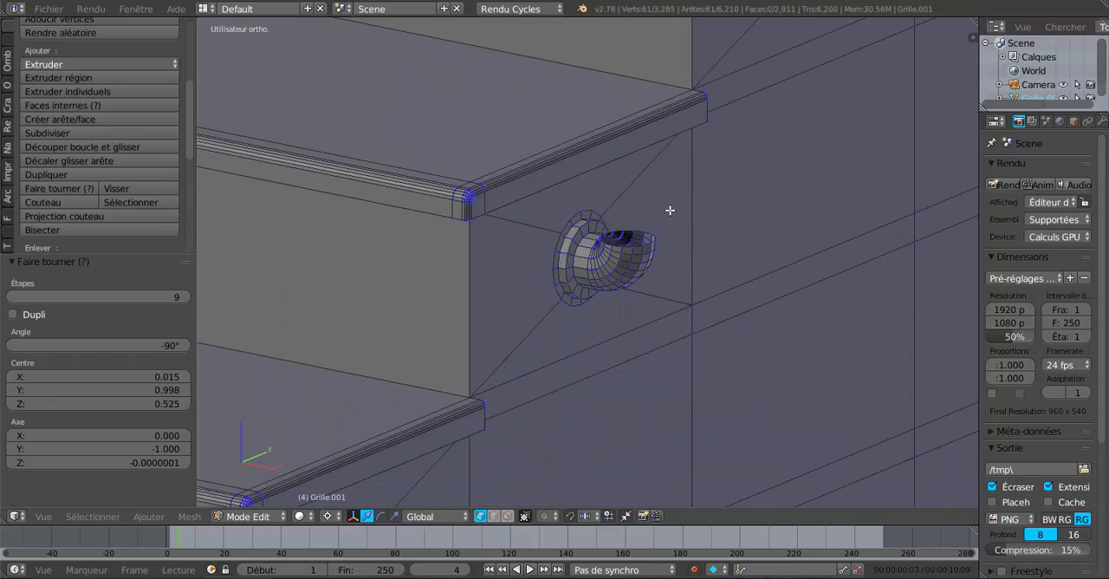
scroll(669, 211, "up", 3)
right_click(670, 205, "alt+shift")
scroll(670, 205, "down", 1, "alt+shift")
scroll(670, 205, "down", 1)
Step: Extend the selection to the end loops of the remaining curved tubes down to the lower flight's bottom step
scroll(670, 206, "down", 2)
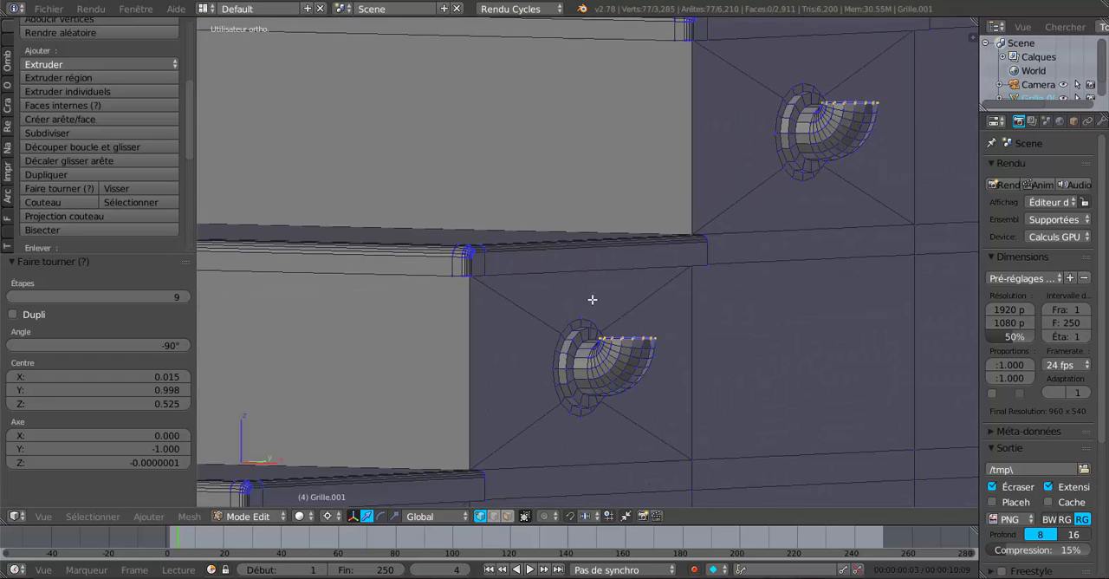
middle_click_drag(475, 456, 763, 89, "shift")
scroll(755, 108, "up", 2)
middle_click_drag(738, 151, 735, 168)
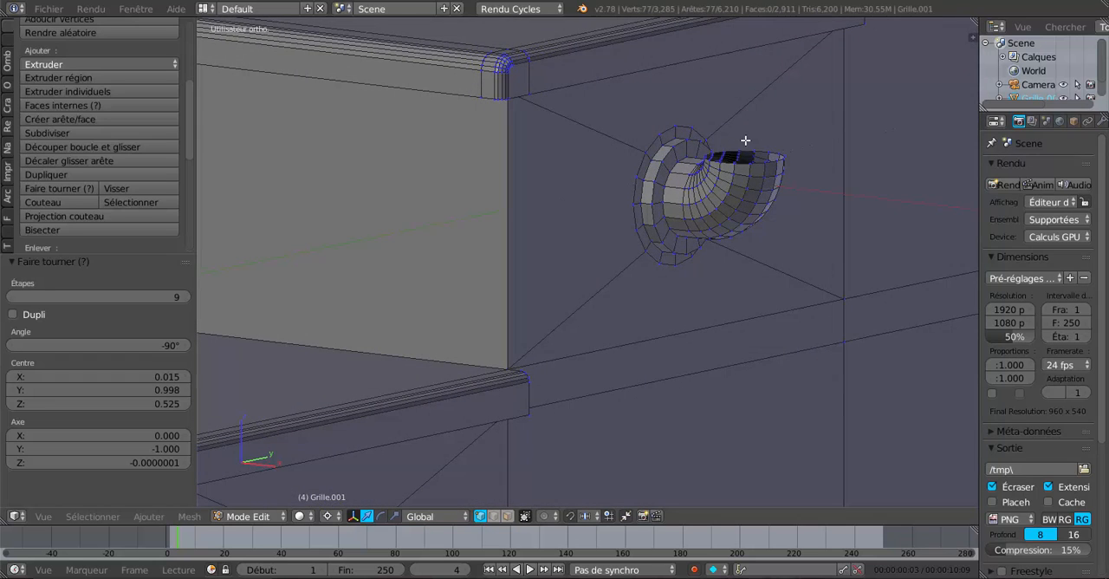
right_click(747, 141, "alt+shift")
scroll(637, 245, "down", 4)
middle_click_drag(638, 285, 767, 144, "shift")
scroll(767, 144, "up", 3)
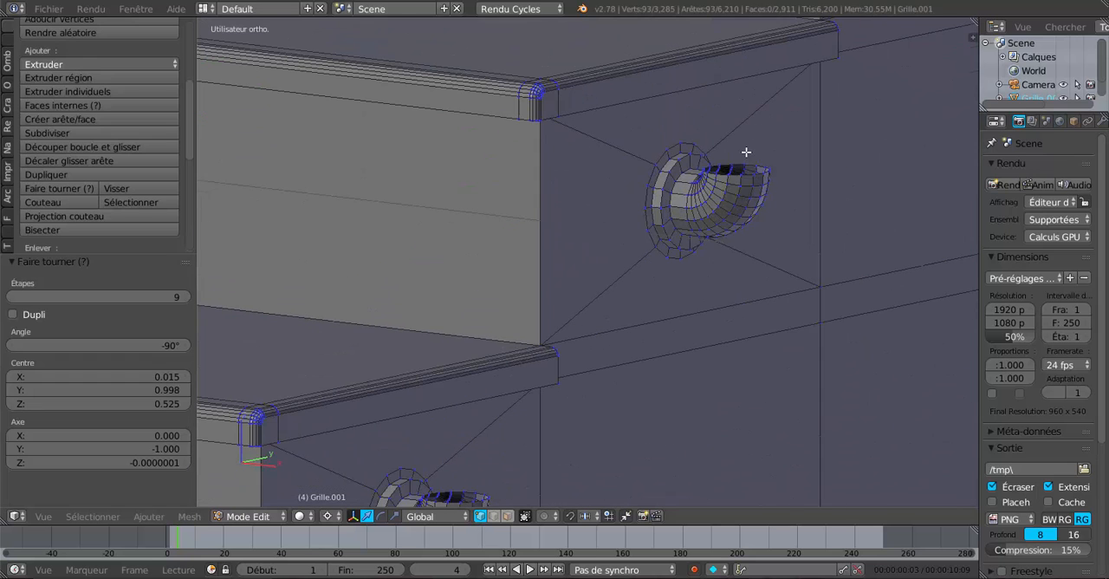
right_click(740, 159, "alt+shift")
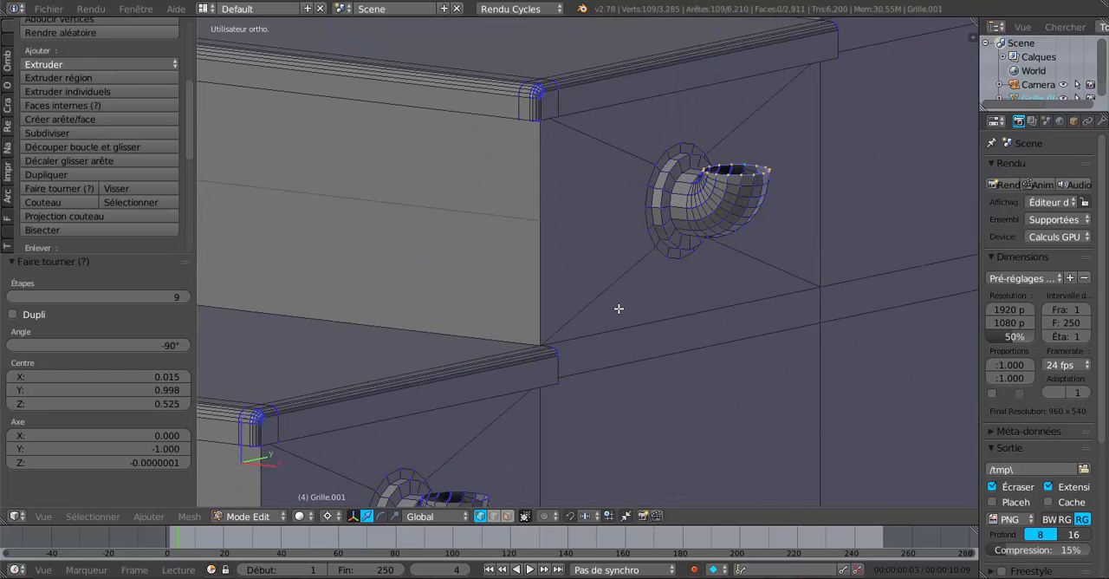
middle_click_drag(618, 309, 775, 94, "shift")
right_click(620, 270, "alt+shift")
scroll(622, 269, "down", 1, "alt+shift")
scroll(623, 266, "down", 1)
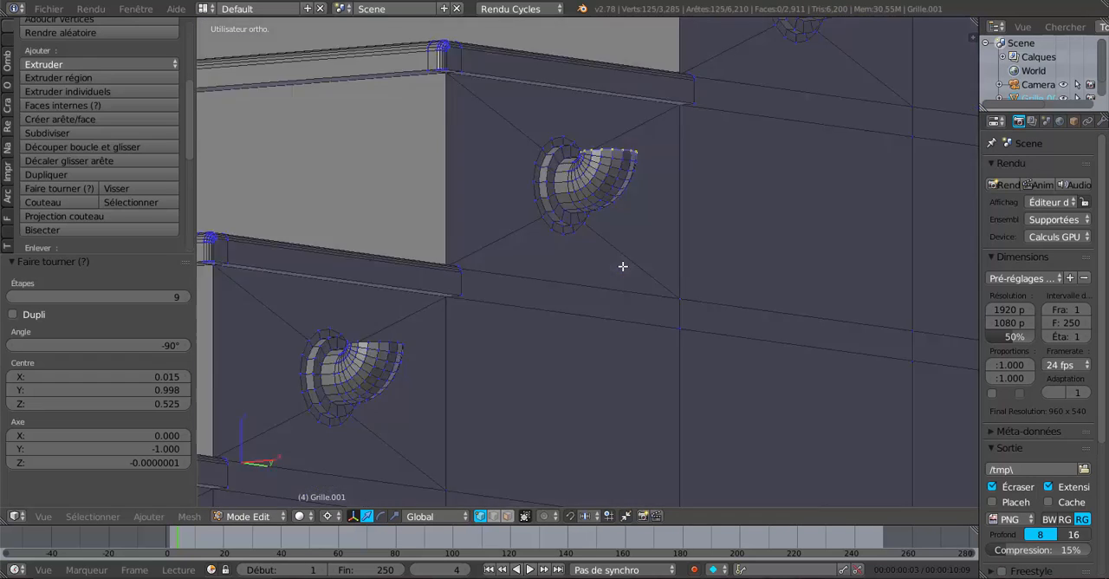
scroll(623, 266, "down", 2)
middle_click_drag(623, 266, 763, 196, "shift")
middle_click_drag(676, 237, 649, 154)
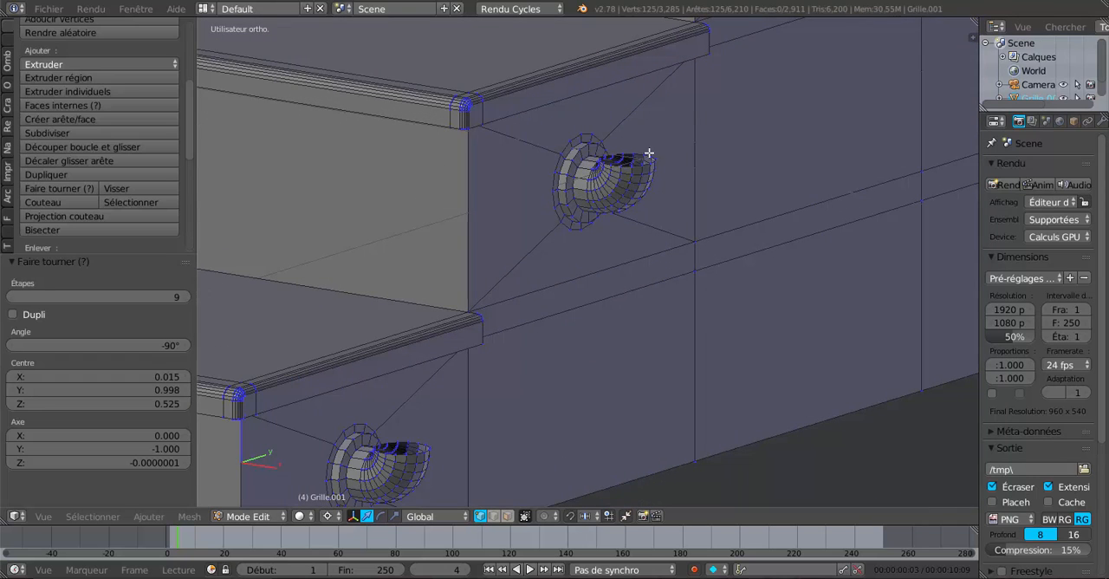
right_click(633, 159, "alt+shift")
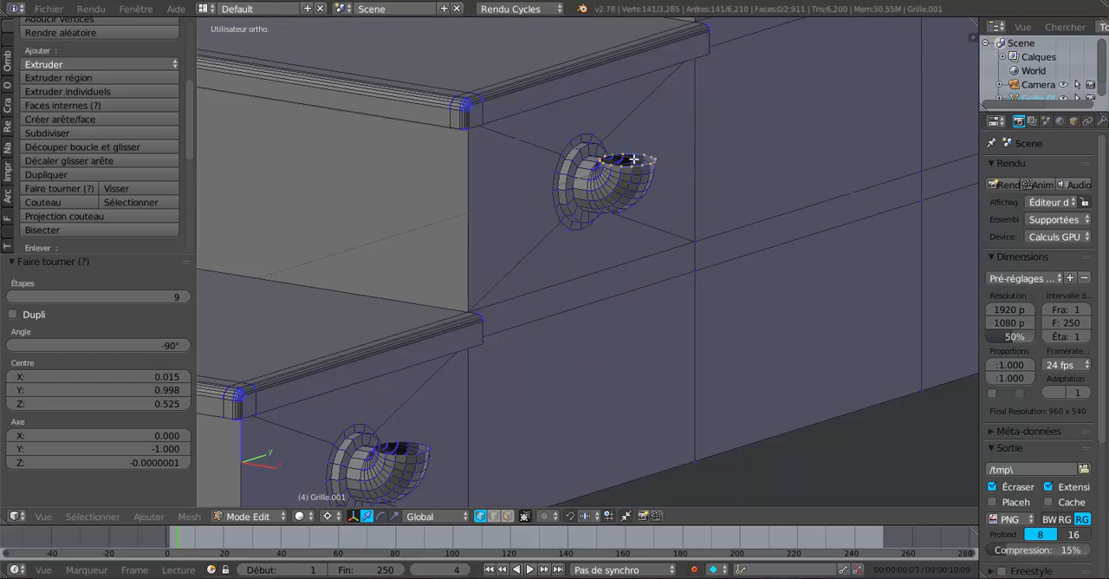
right_click(421, 439, "alt+shift")
middle_click_drag(451, 418, 471, 404)
scroll(471, 404, "down", 5)
middle_click_drag(652, 219, 622, 290)
scroll(633, 274, "down", 4)
middle_click_drag(697, 240, 681, 181)
scroll(667, 225, "up", 3)
scroll(672, 189, "up", 2)
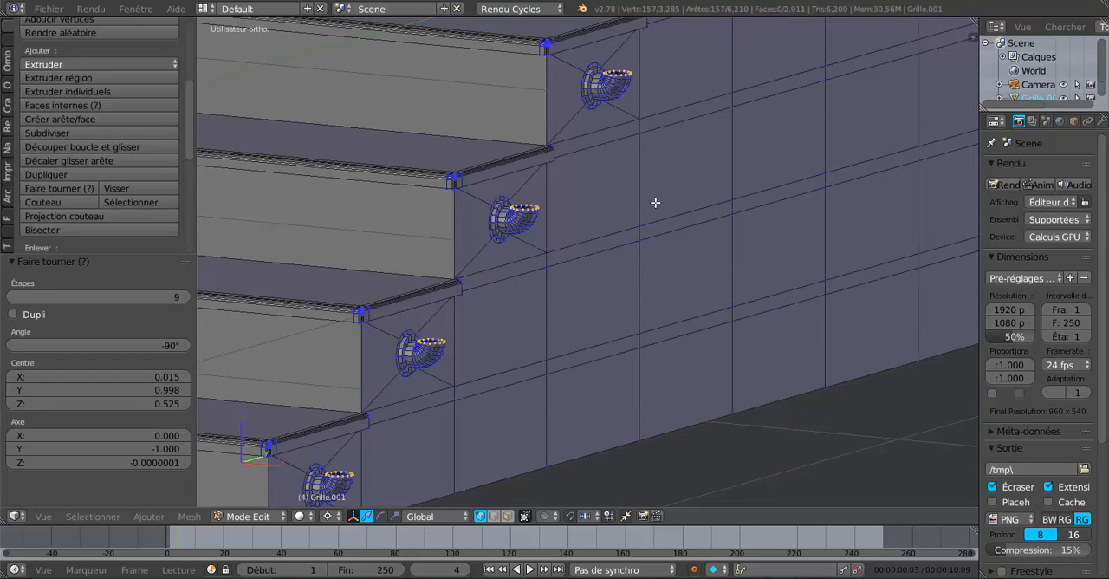
Step: Extrude all selected tube end loops and raise the new edges 0.022 along Z
middle_click_drag(614, 250, 673, 228, "shift")
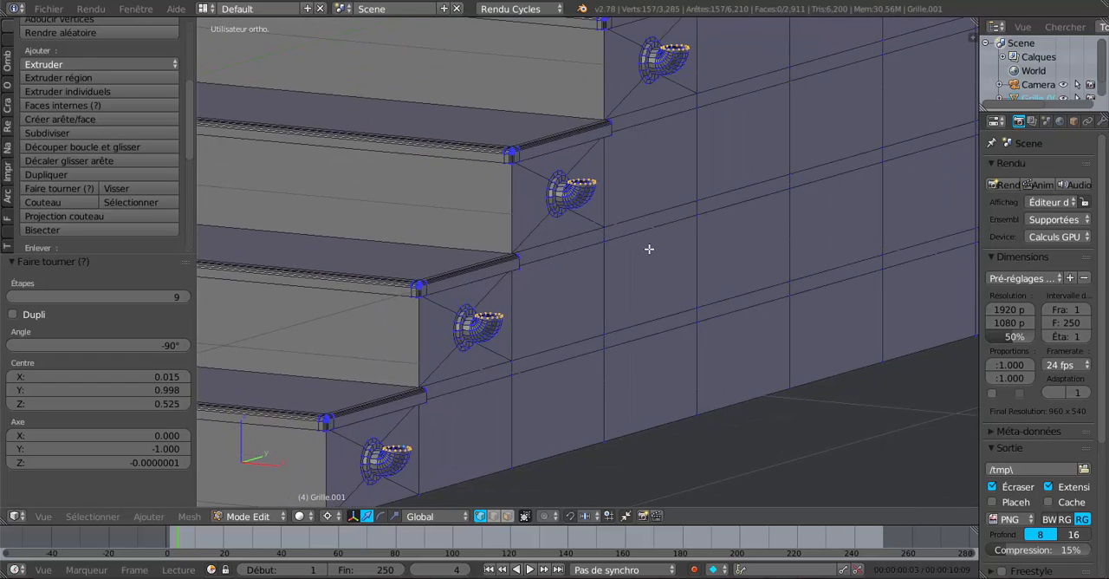
key("e")
key("Escape")
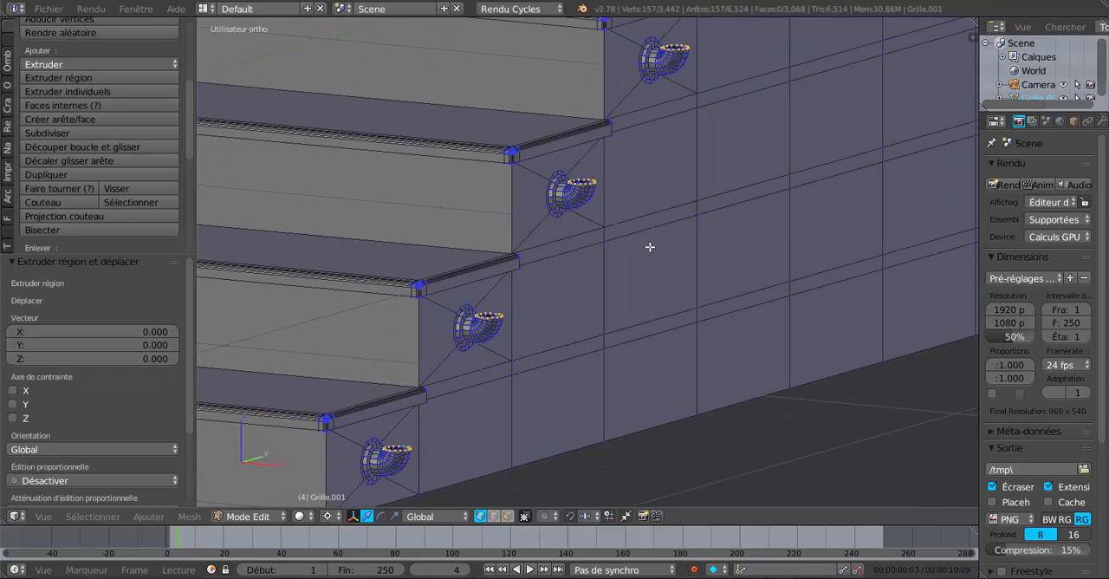
left_click(327, 516)
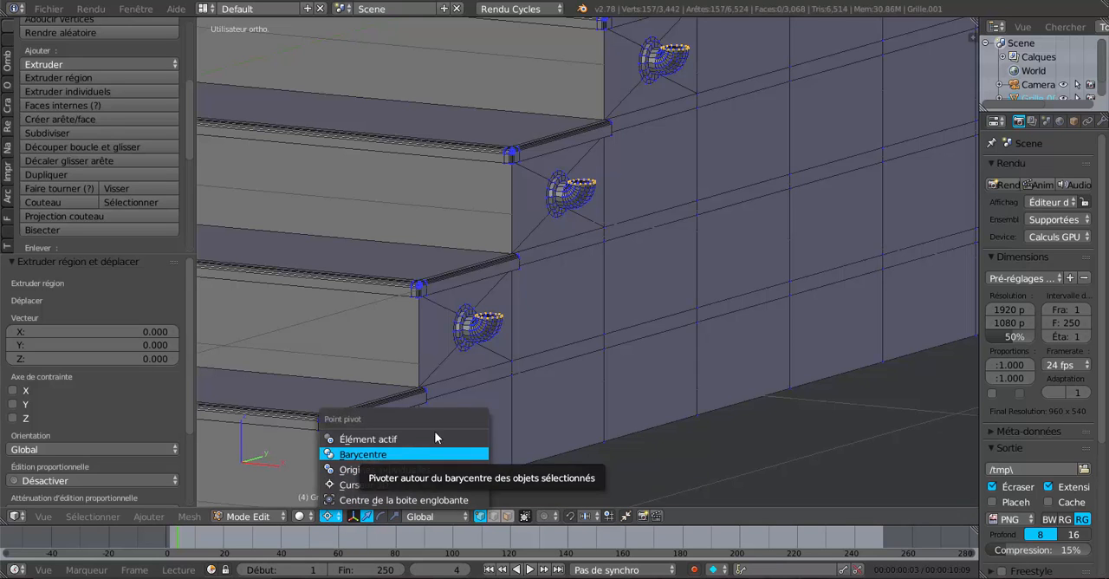
scroll(738, 358, "down", 2)
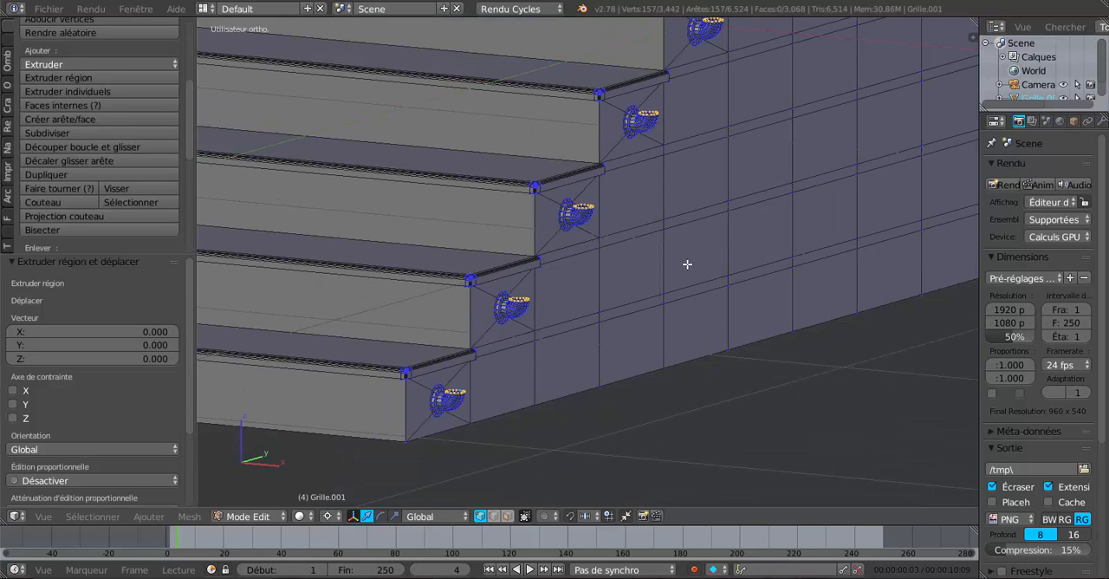
left_click(682, 257)
left_click_drag(691, 165, 697, 150)
scroll(699, 158, "up", 2)
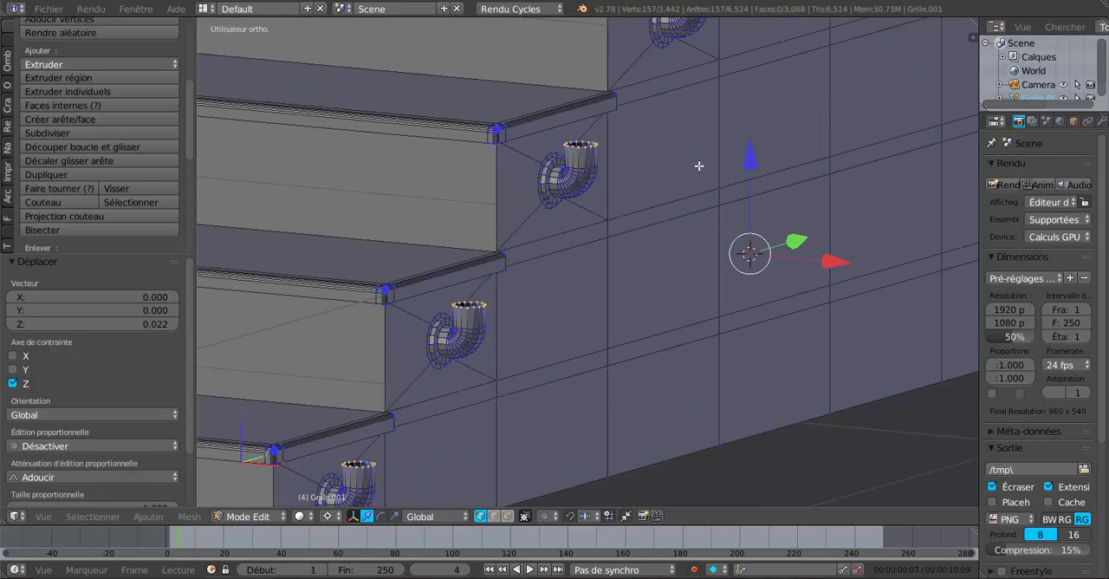
Step: Set the pivot point to individual origins, extrude the tube end loops in place and scale them to 0.816 to form inner rims
left_click(331, 515)
left_click(358, 472)
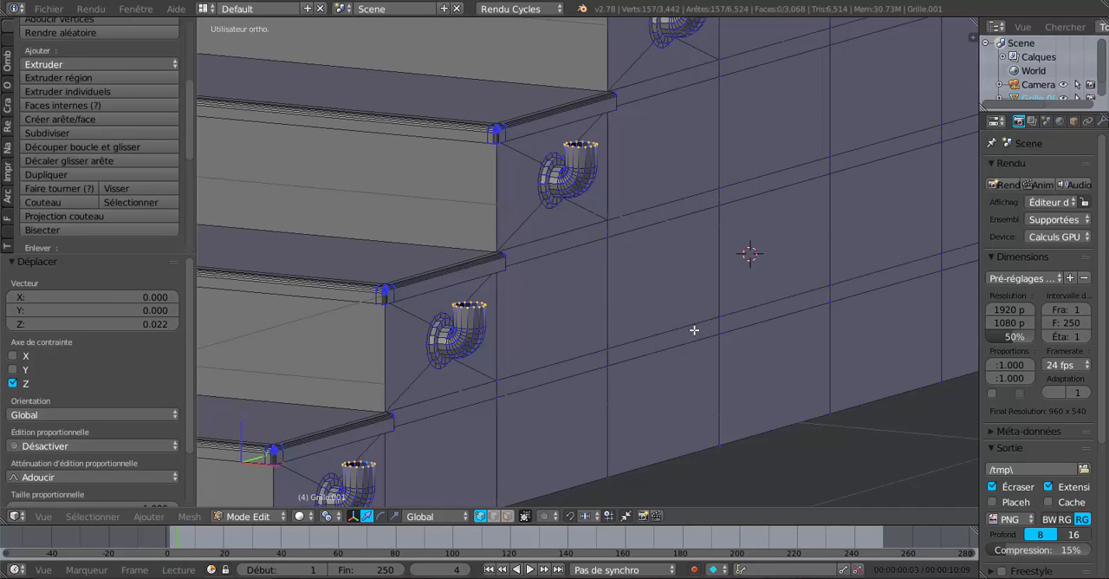
scroll(693, 332, "up", 2)
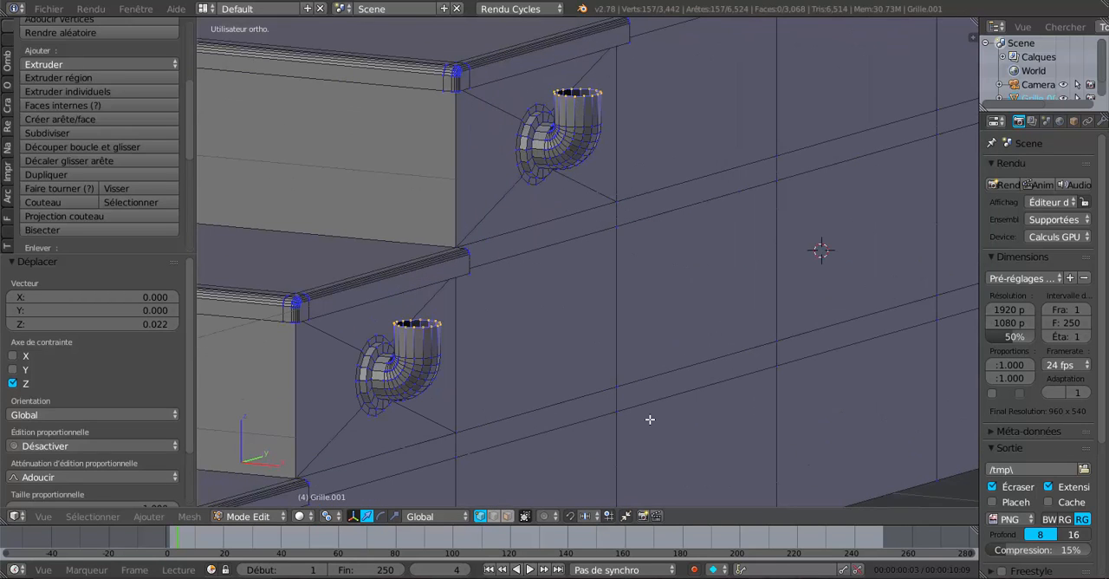
key("e")
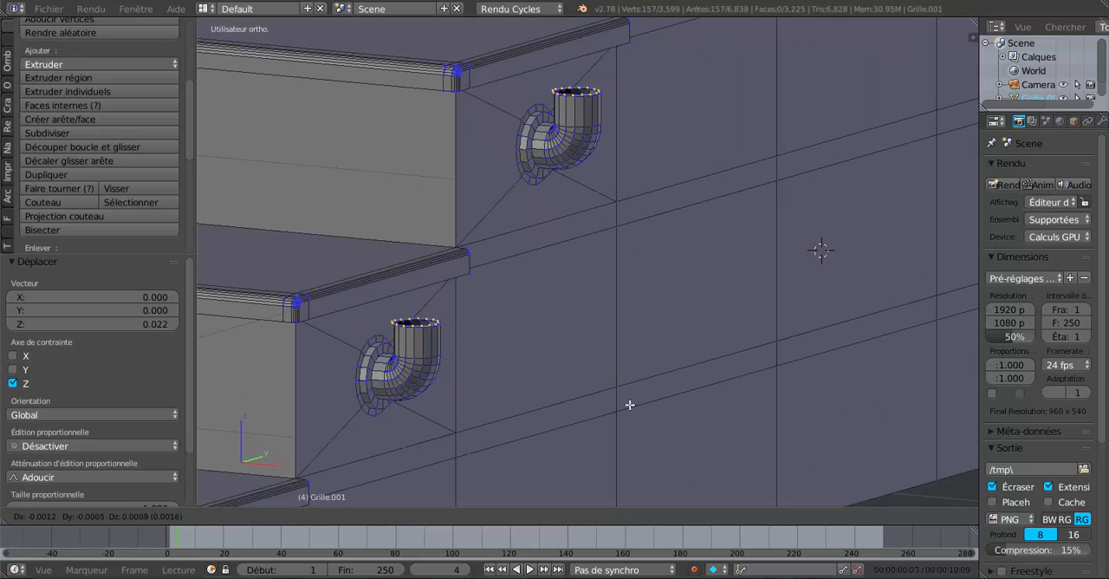
right_click(629, 405)
key("s")
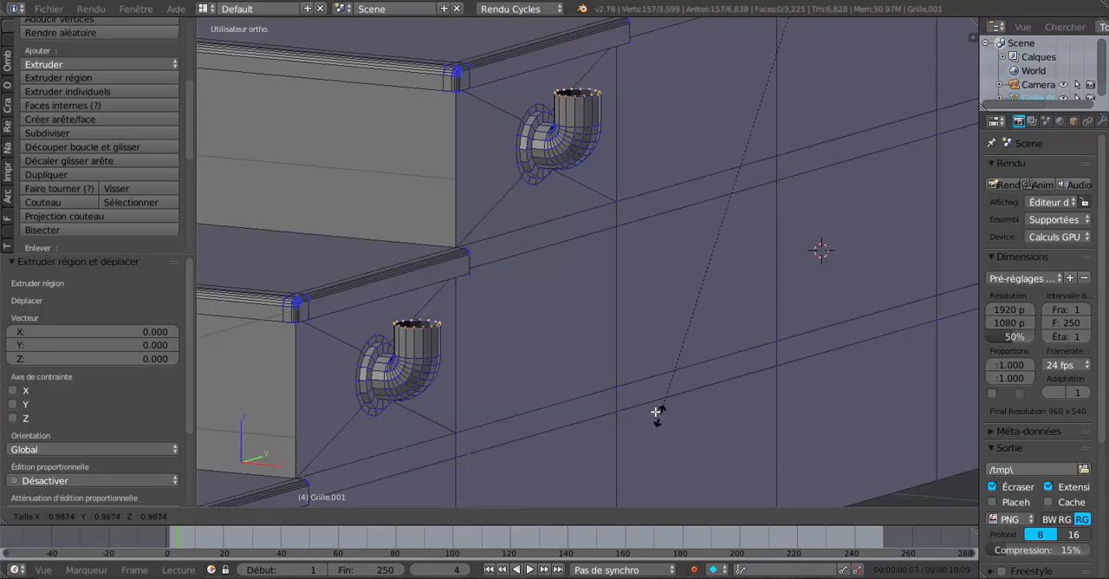
left_click(759, 288)
scroll(669, 353, "up", 2)
scroll(667, 234, "up", 5)
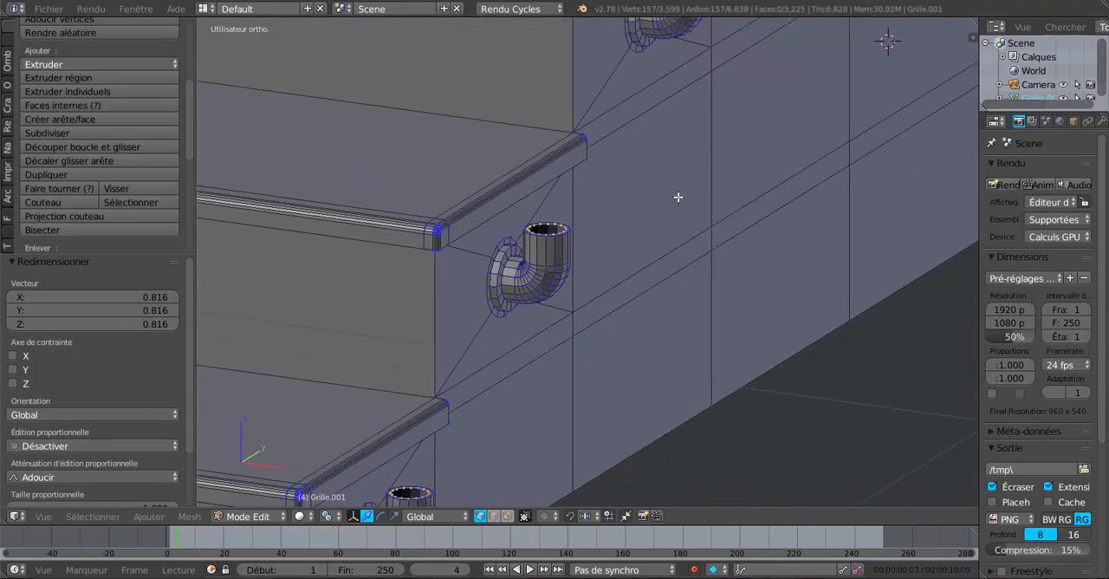
scroll(667, 234, "down", 8)
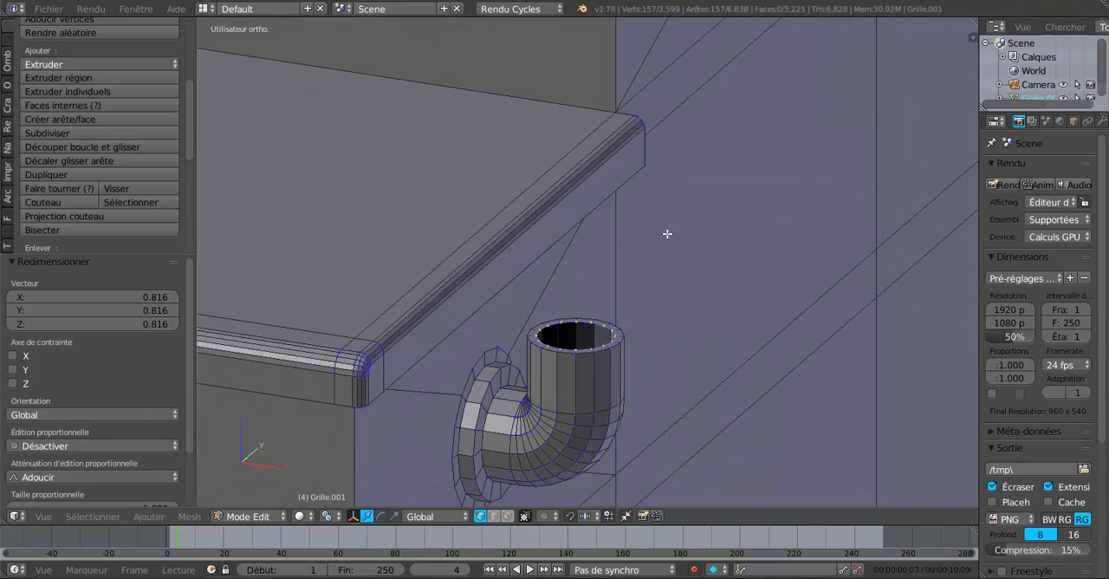
Step: Extrude the inner rims of all the tubes and raise them 0.150 along Z into narrow vertical posts
middle_click_drag(666, 342, 646, 348)
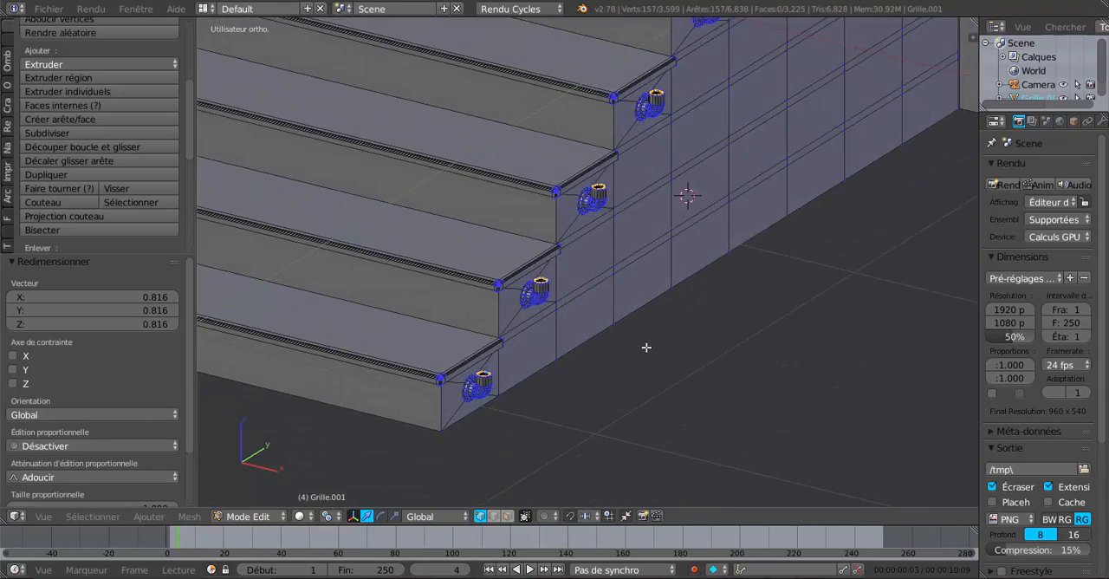
scroll(649, 347, "up", 2)
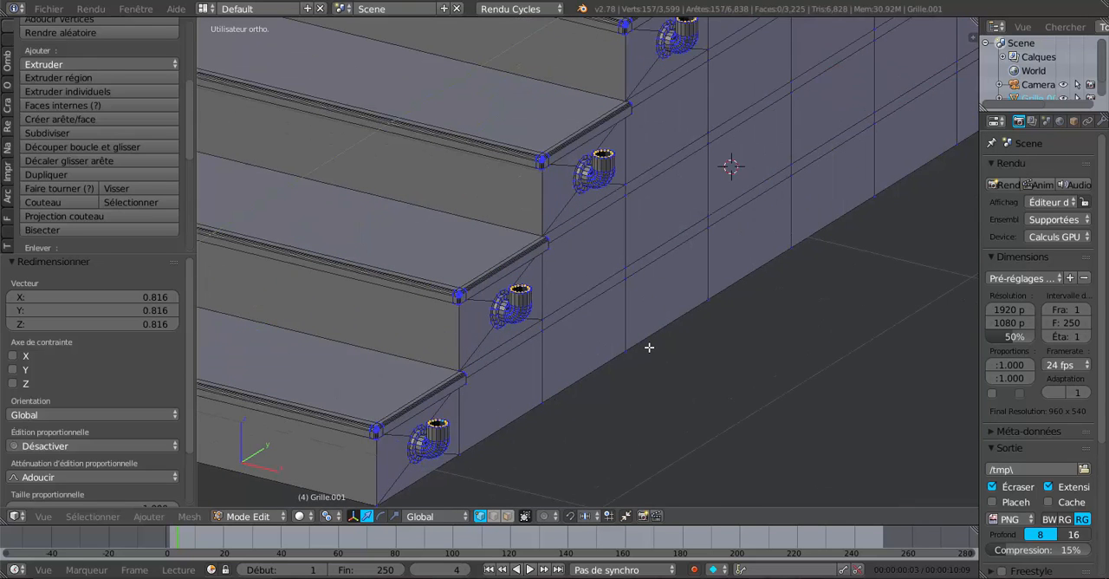
key("e")
left_click(648, 355)
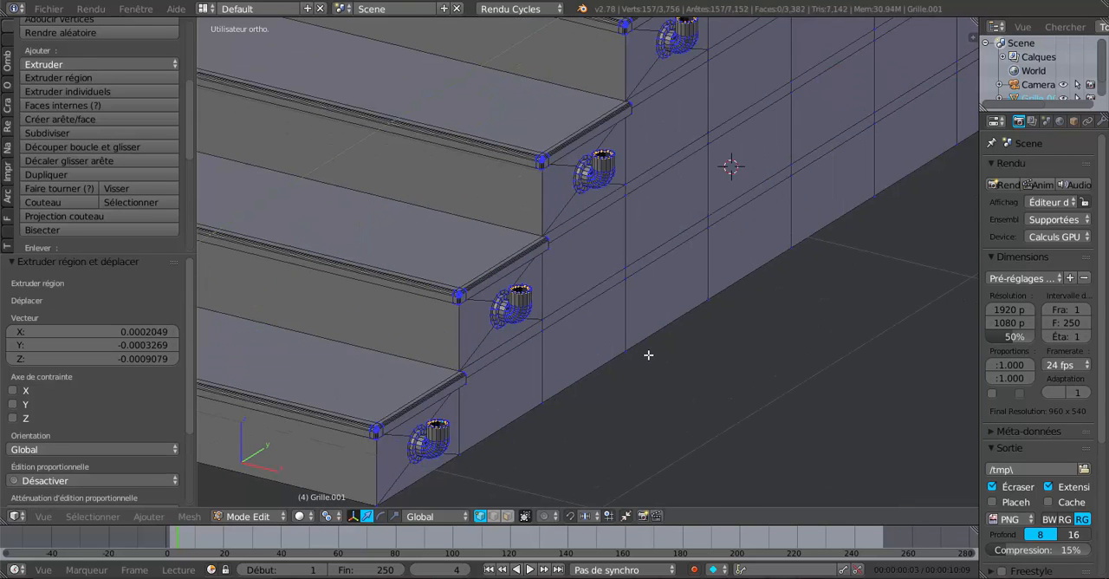
scroll(648, 355, "down", 5)
scroll(714, 169, "down", 2)
middle_click_drag(697, 207, 689, 282, "shift")
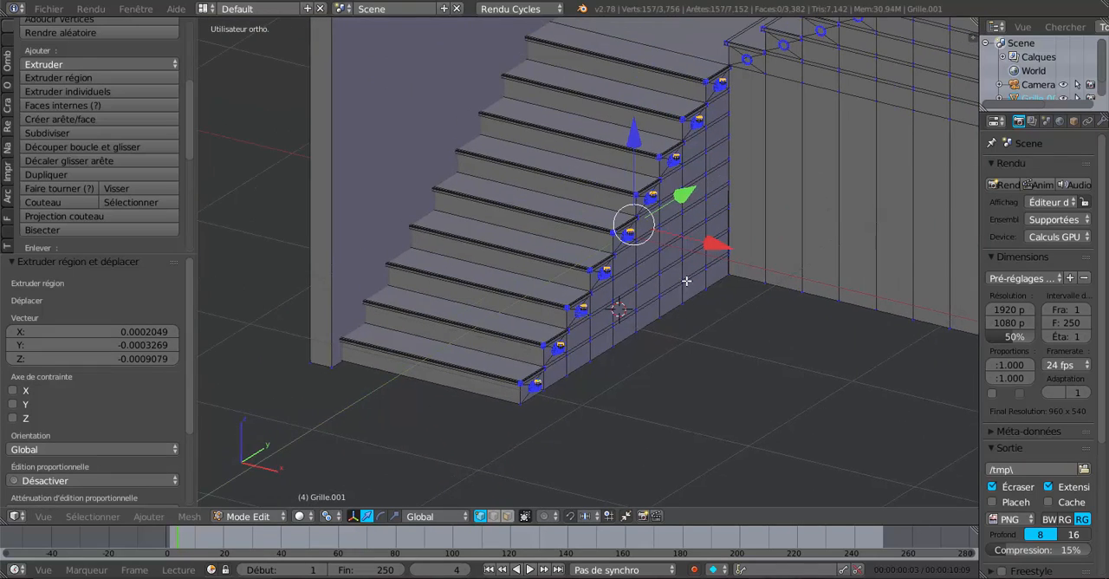
left_click_drag(639, 135, 638, 108)
scroll(657, 240, "up", 2)
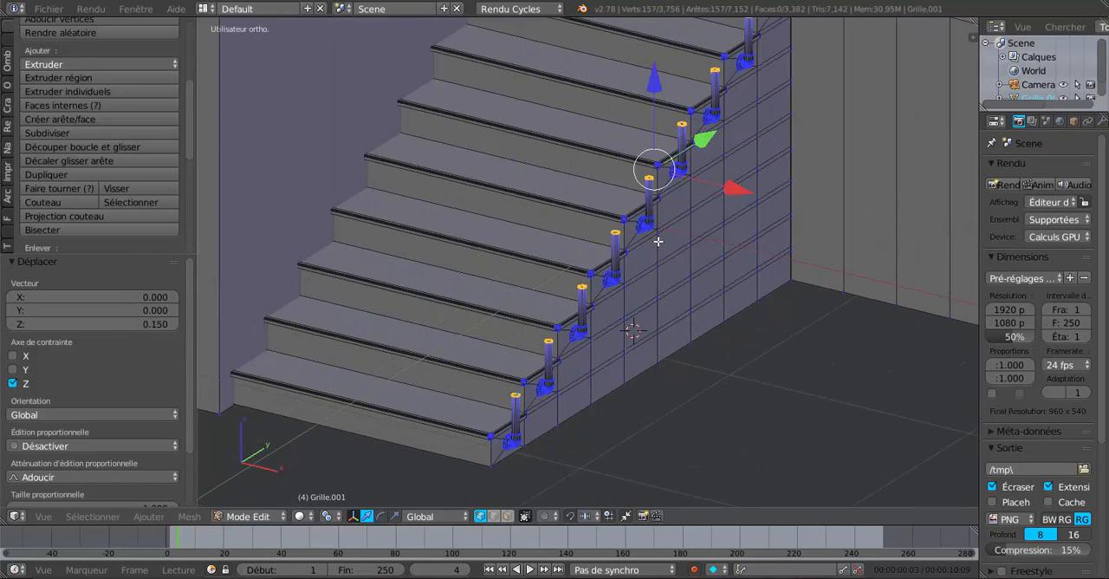
Step: Examine the vertical posts along the lower flight in Object Mode and return to Edit Mode
key("Tab")
middle_click_drag(660, 295, 596, 283)
scroll(656, 292, "up", 3)
scroll(611, 294, "down", 4)
scroll(674, 276, "up", 3)
key("Tab")
scroll(646, 277, "up", 3)
scroll(642, 274, "down", 1)
Step: Extrude the upper end loops of all the posts in place and scale them outward to 1.176
middle_click_drag(666, 176, 659, 297, "shift")
scroll(610, 278, "up", 2)
scroll(656, 298, "up", 3)
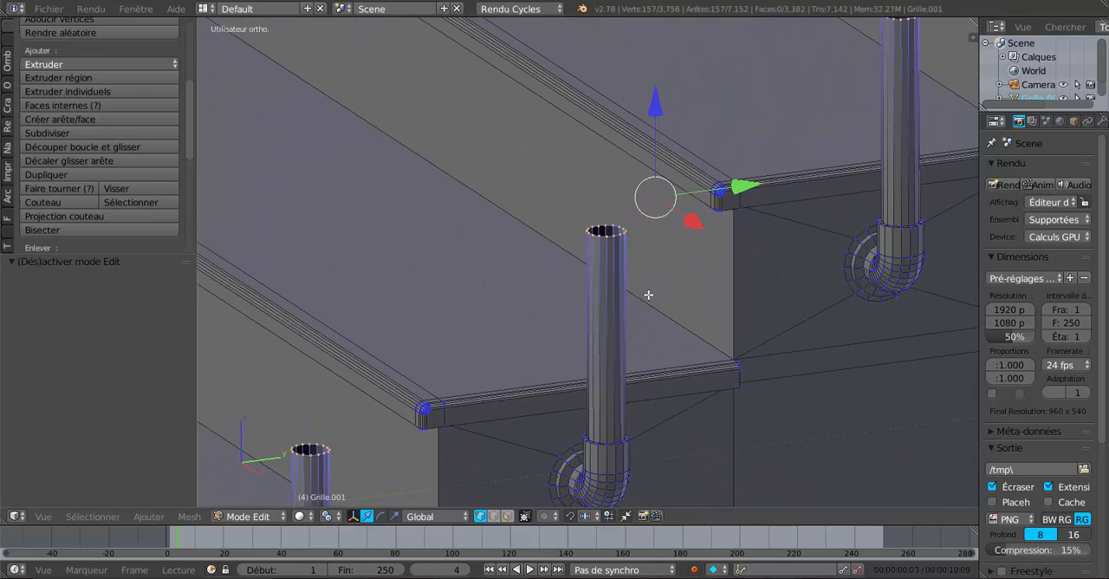
scroll(648, 295, "up", 3)
scroll(658, 272, "up", 2)
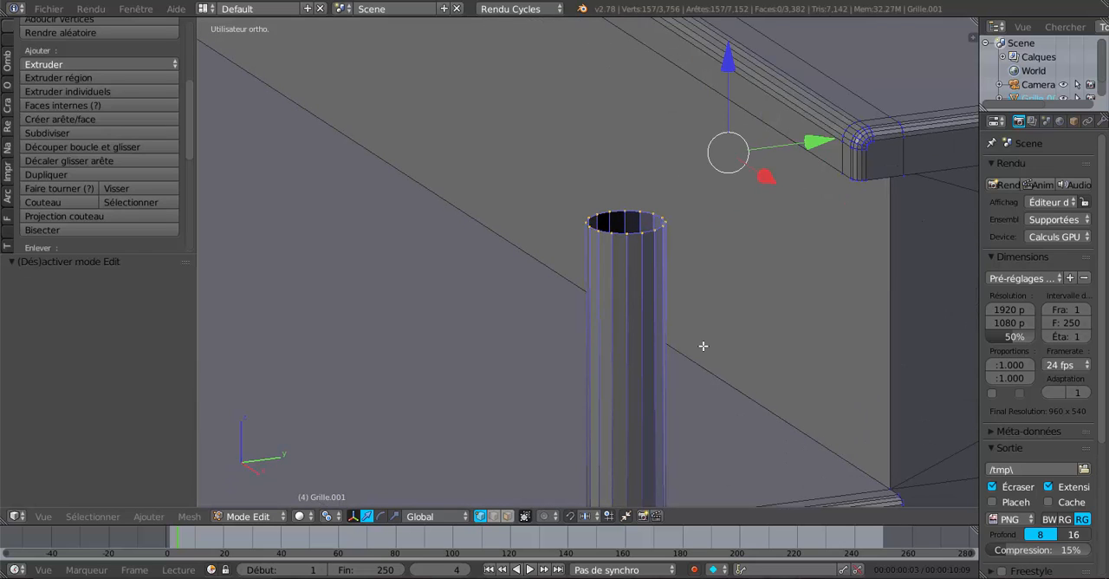
key("s")
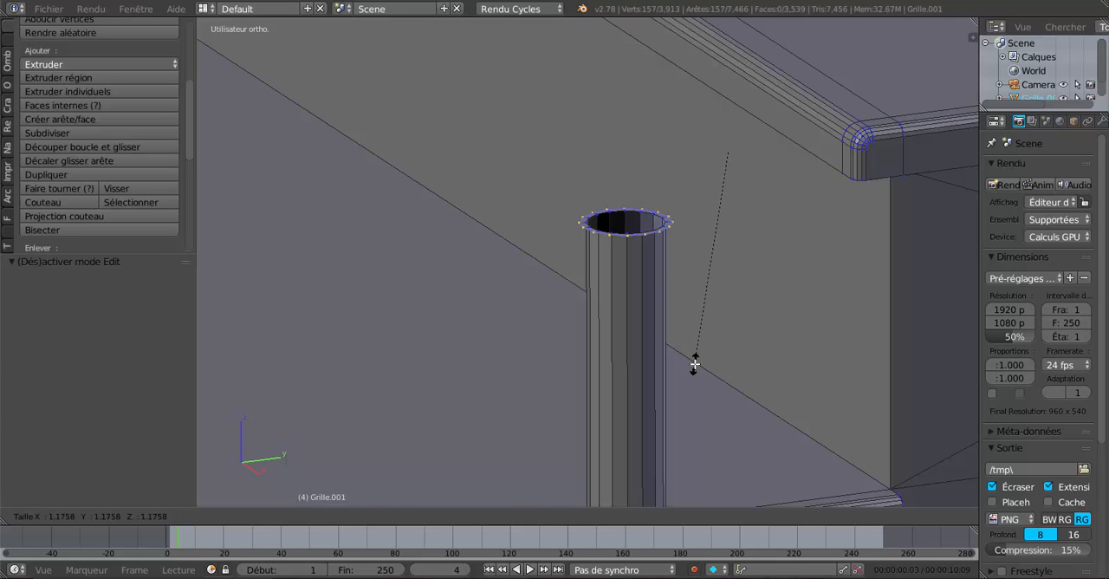
left_click(697, 362)
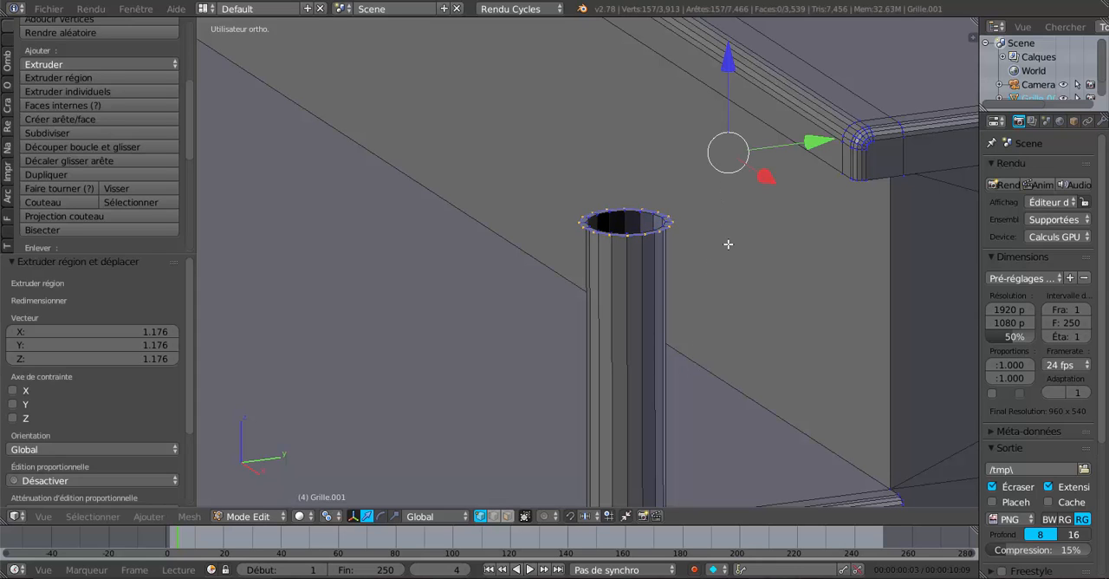
Step: Extrude the widened post rims 0.006 upward along Z and lower the new edges by 0.002 to form thin collars
key("e")
key("z")
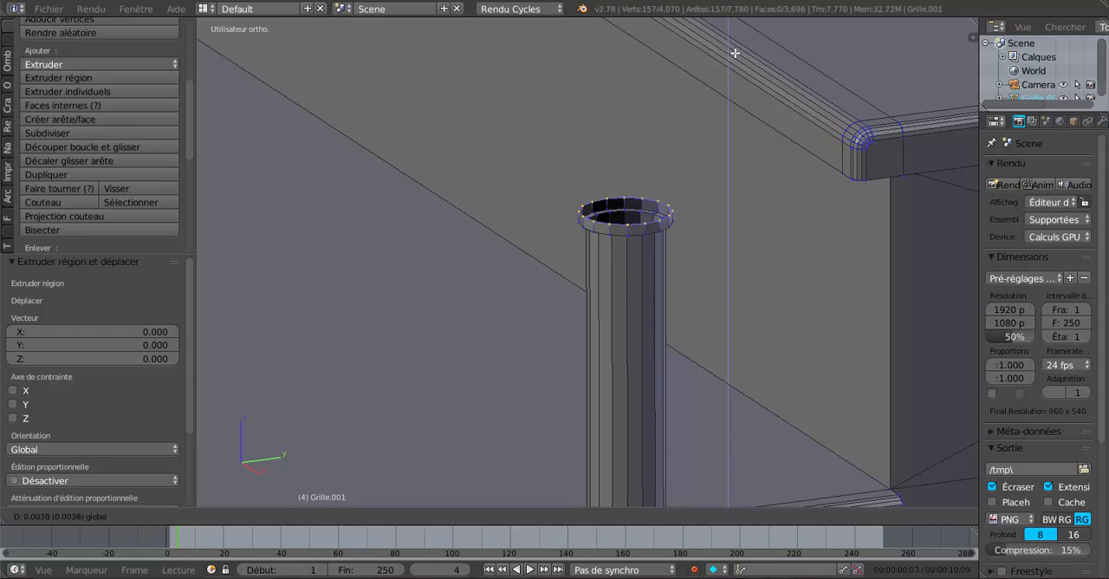
left_click(735, 51)
scroll(718, 121, "down", 1)
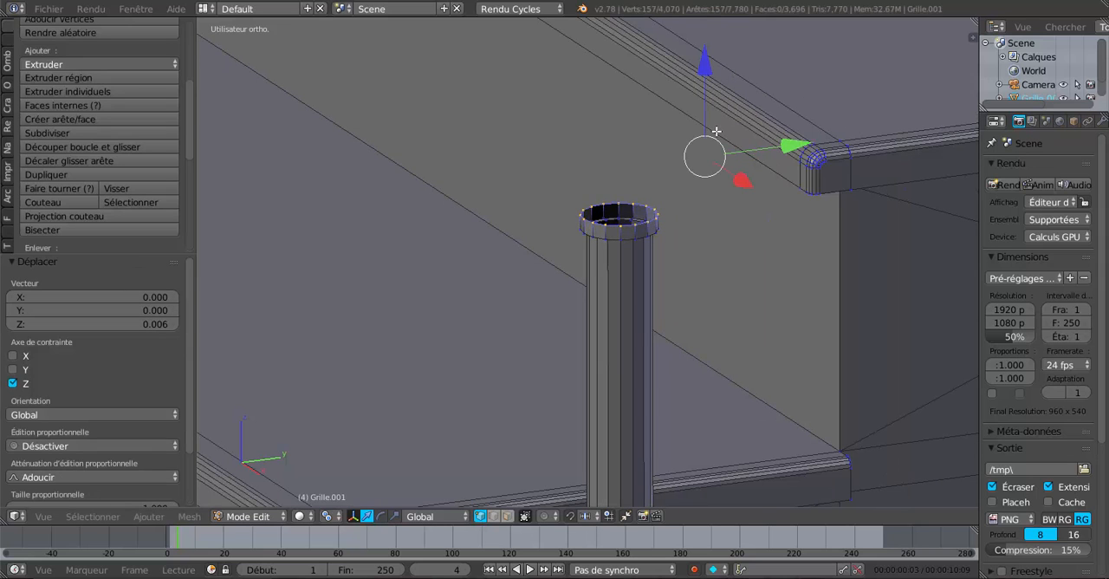
left_click_drag(710, 68, 708, 78)
scroll(704, 297, "up", 2)
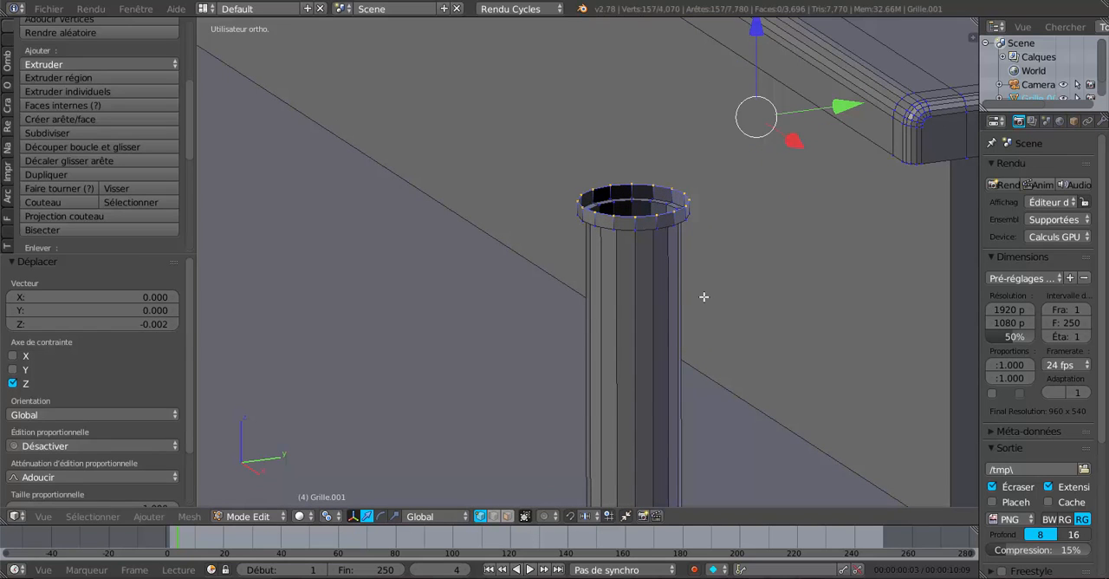
Step: Extrude the collar rims of all the posts inward to a scale of 0.869 and raise the new edges 0.003 along Z
key("e")
key("s")
left_click(718, 304)
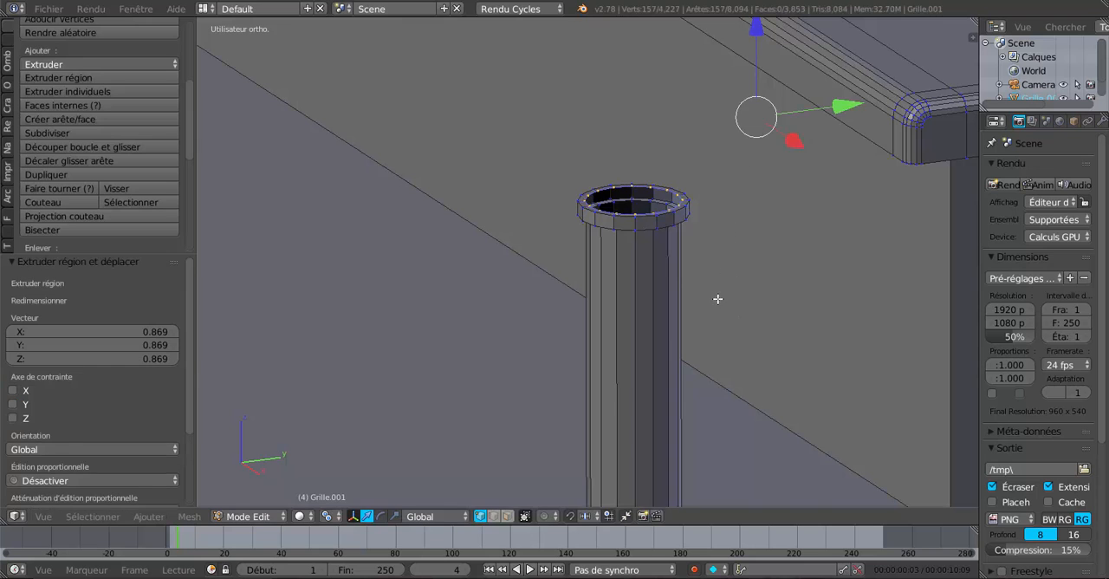
scroll(719, 286, "down", 2)
scroll(707, 260, "down", 4)
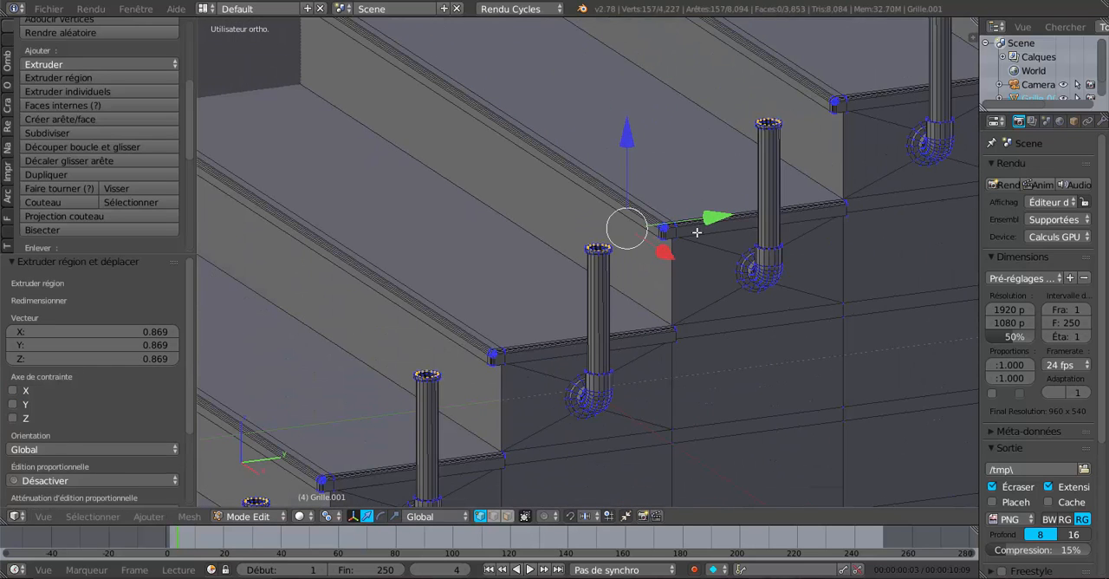
scroll(711, 252, "up", 4)
scroll(676, 248, "up", 1)
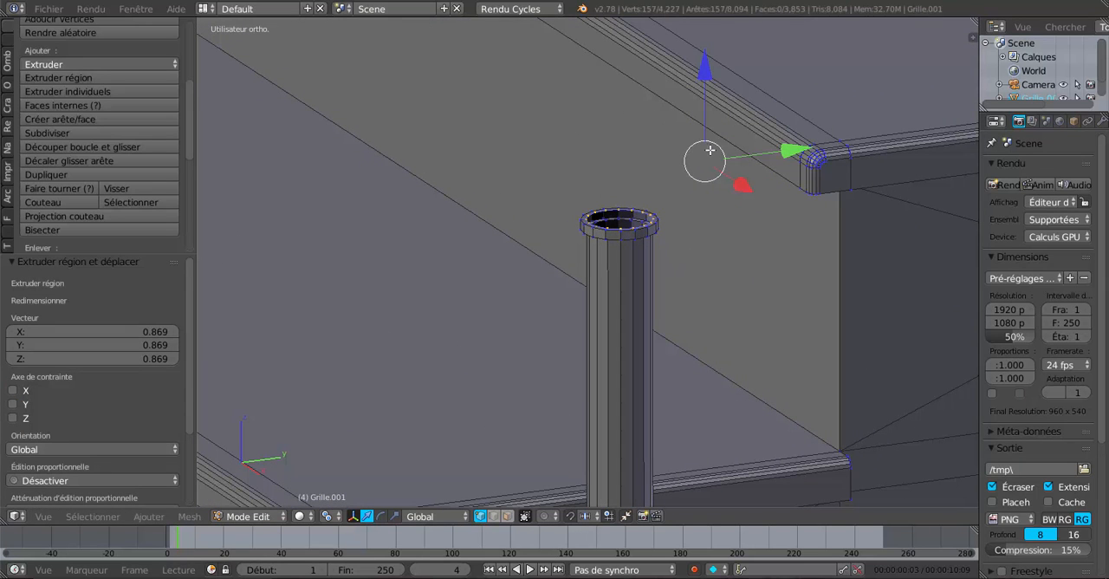
left_click_drag(707, 77, 708, 67)
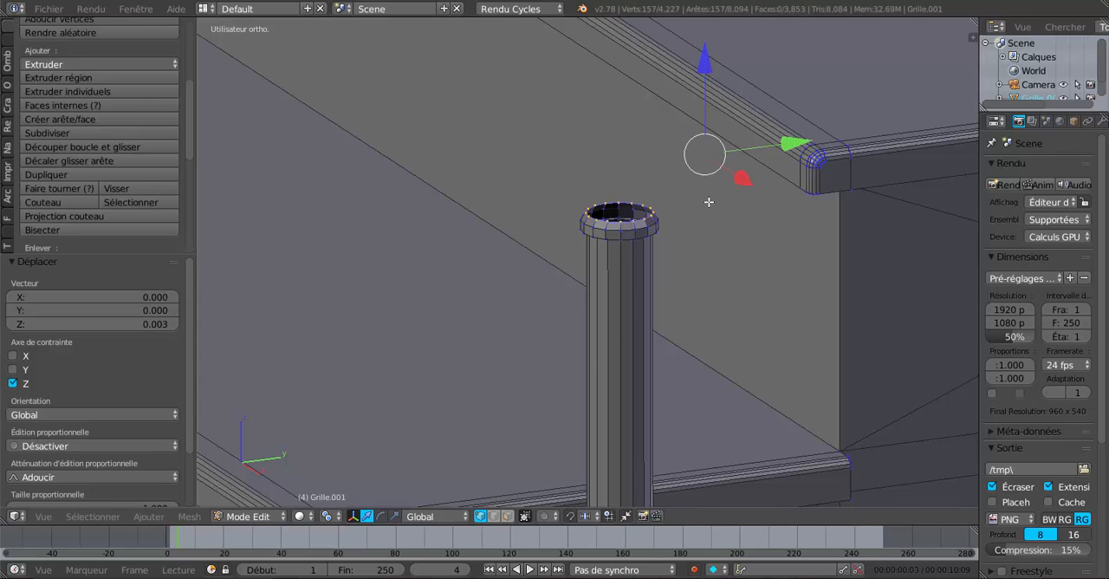
Step: Extrude the upper rims of all the posts 0.005 upward along Z and scale the new loops outward to 1.160
scroll(709, 211, "up", 1)
key("e")
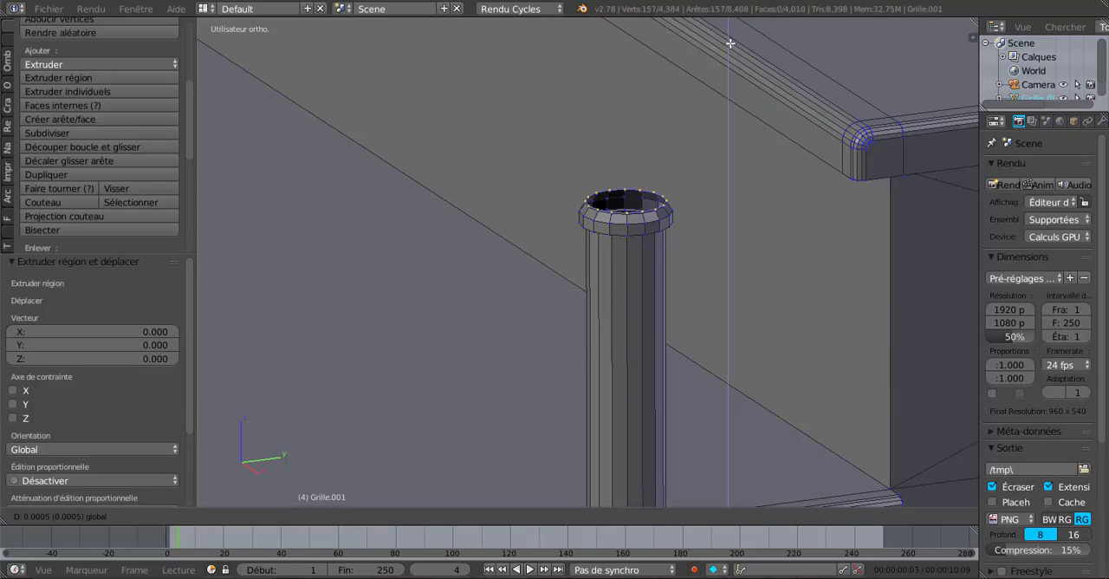
key("z")
left_click(730, 39)
scroll(712, 187, "down", 3)
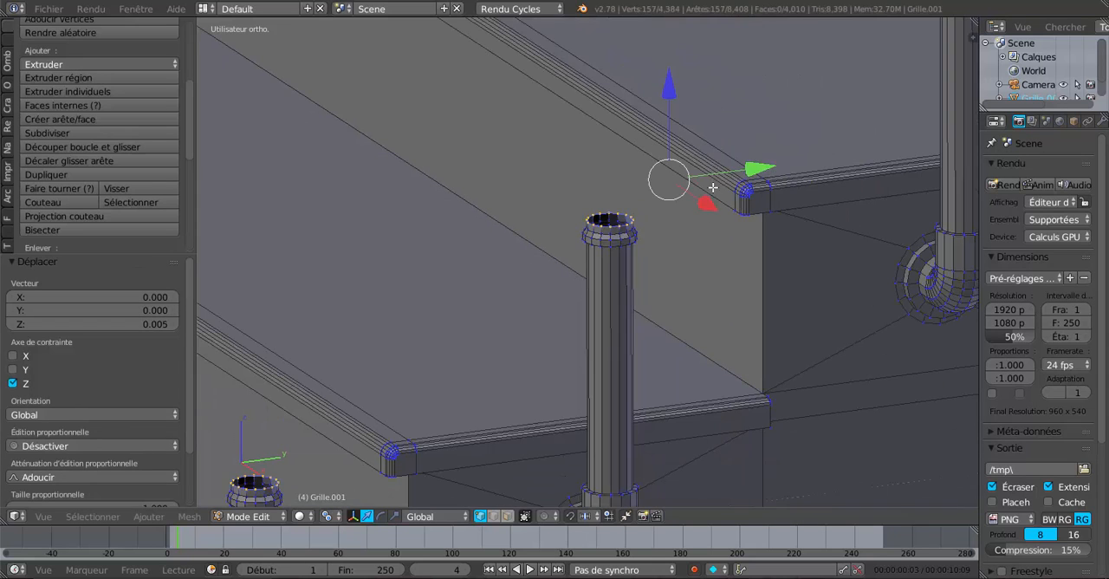
key("s")
left_click(714, 291)
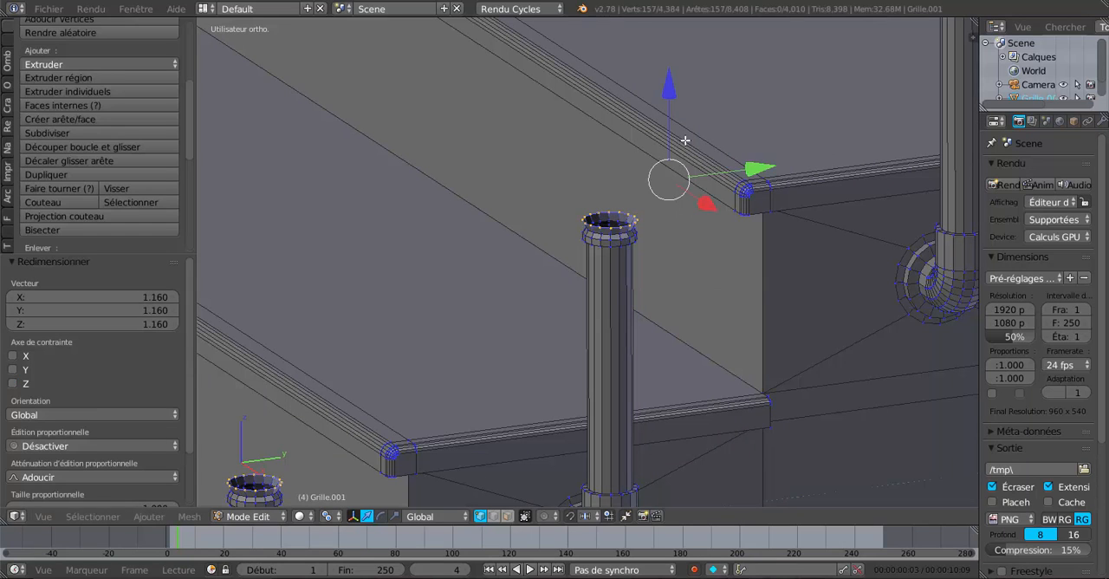
Step: Extrude the widened rims 0.019 upward along Z and extrude their ends inward to a scale of 0.883
key("e")
right_click(685, 140)
left_click_drag(675, 84, 678, 57)
scroll(688, 232, "up", 1)
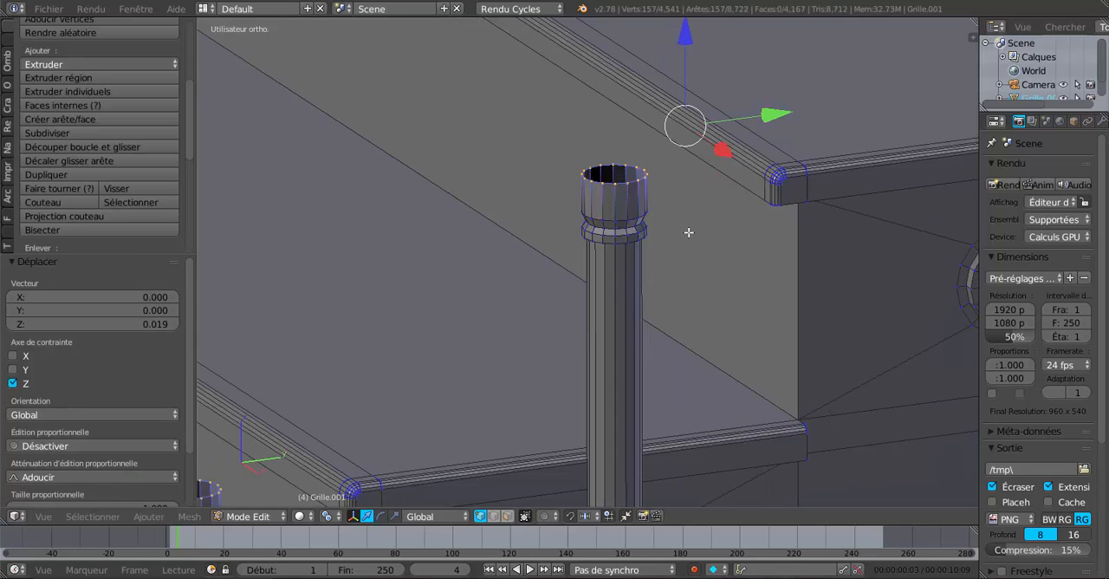
key("e")
key("s")
left_click(696, 293)
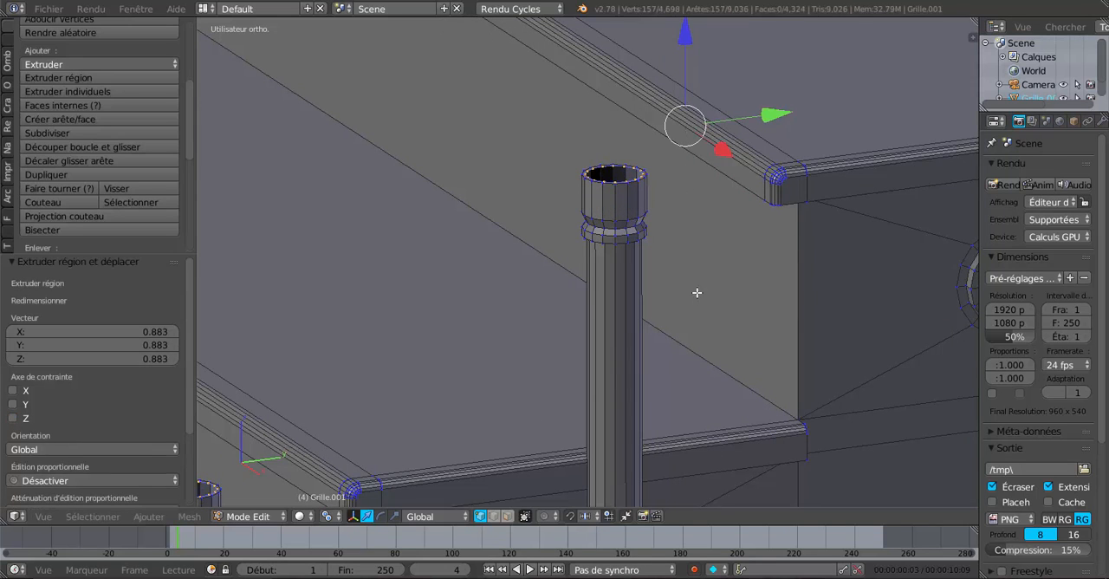
Step: Extrude the inner rims of the collars 0.010 upward along Z and lower the new edges by 0.007
scroll(679, 140, "down", 1)
key("e")
right_click(686, 91)
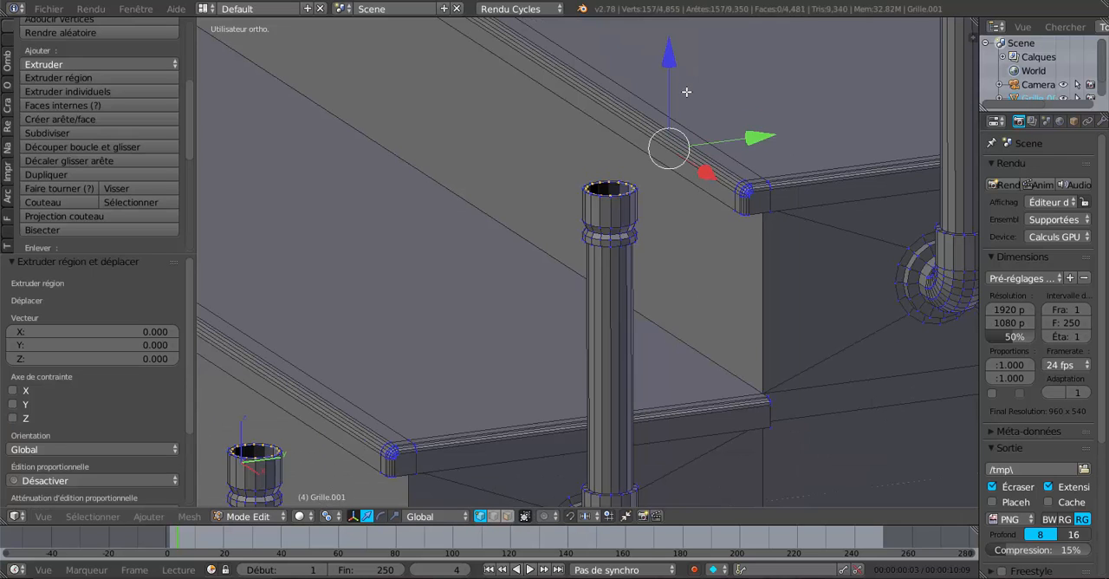
mouse_move(676, 58)
left_mouse_down()
mouse_move(676, 35)
mouse_move(680, 46)
left_mouse_up()
scroll(633, 147, "up", 3)
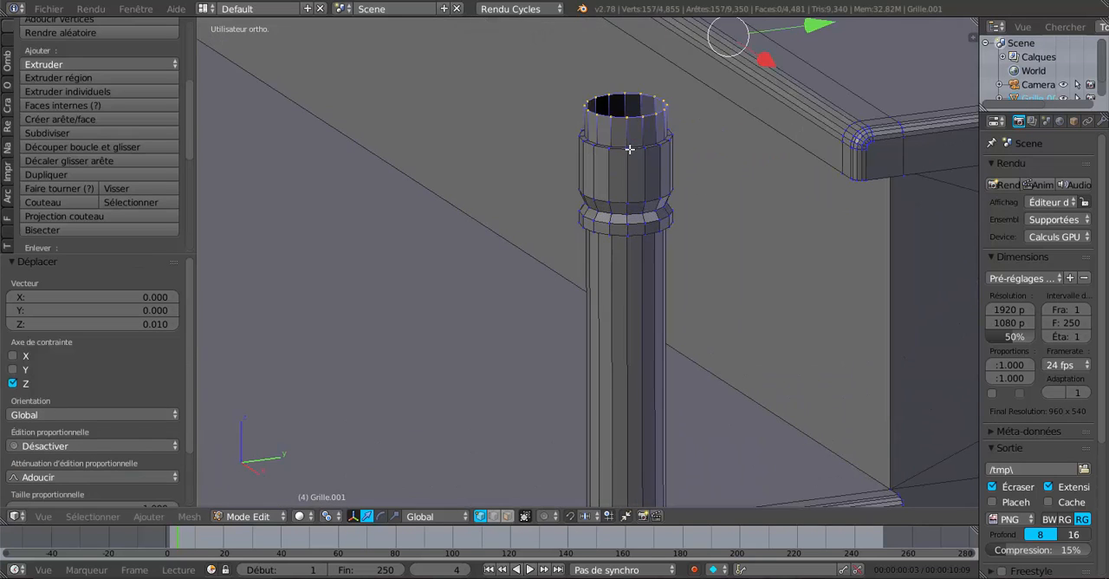
scroll(705, 110, "down", 3)
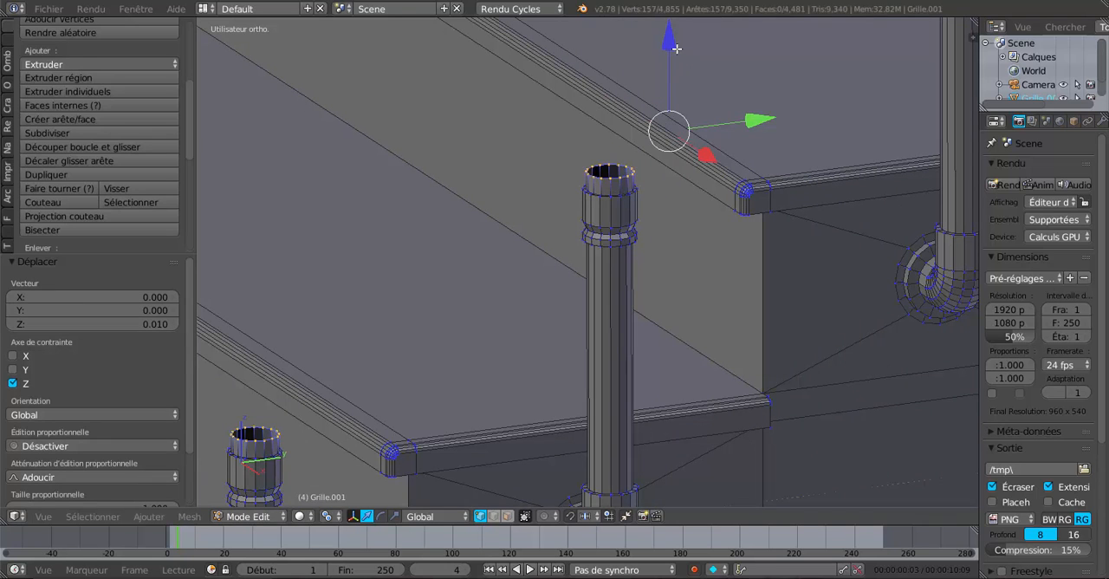
left_click_drag(677, 50, 677, 67)
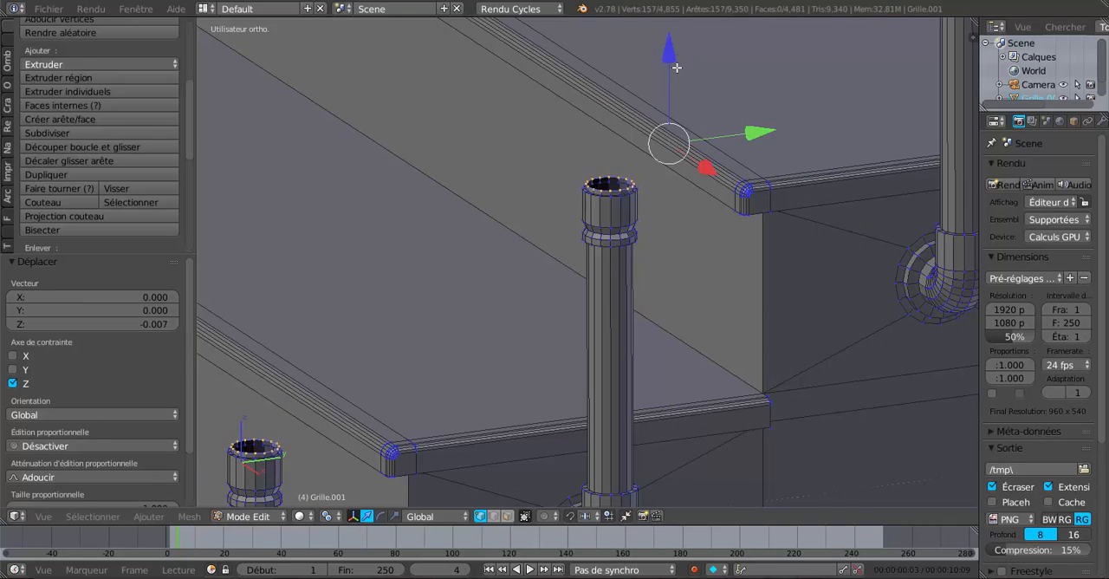
Step: Extrude the post rims outward to a scale of 1.114 and extrude the result 0.020 upward along Z
scroll(679, 202, "up", 2)
key("s")
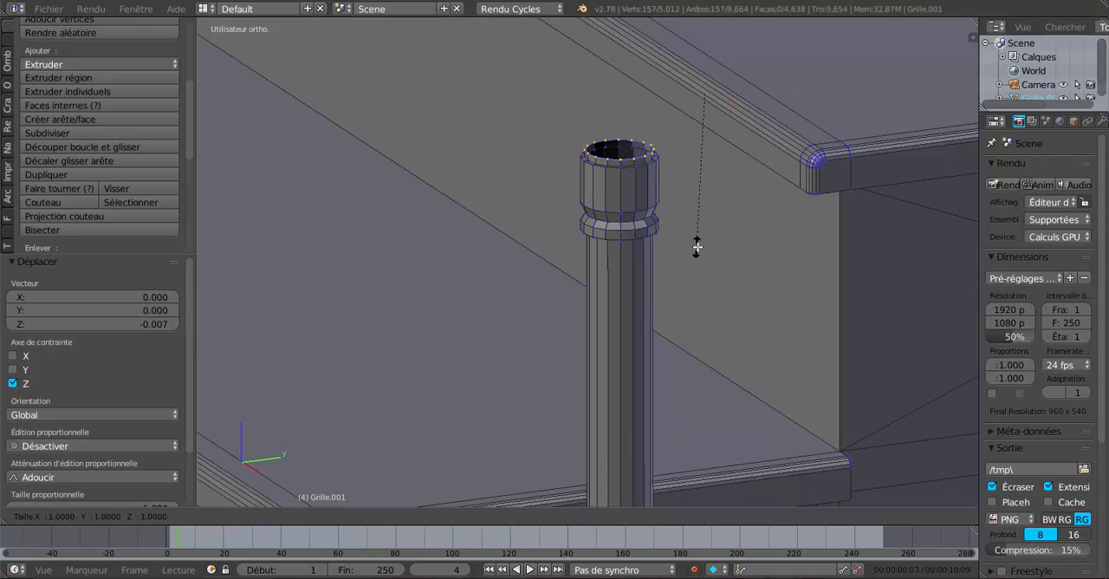
left_click(705, 264)
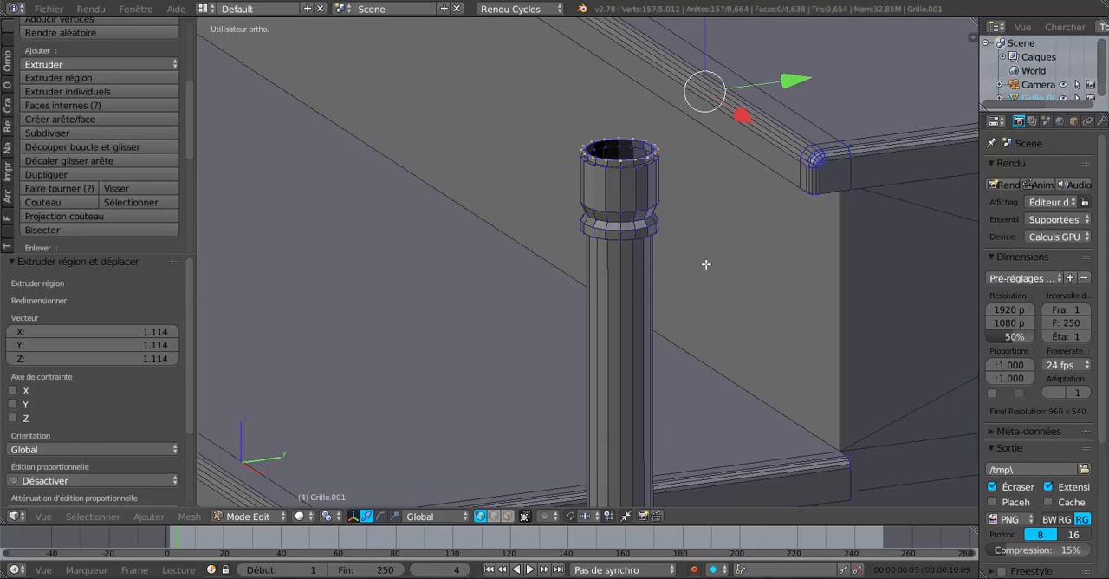
key("e")
left_click(705, 264)
scroll(705, 190, "down", 3)
left_click_drag(660, 109, 654, 47)
scroll(633, 185, "up", 3)
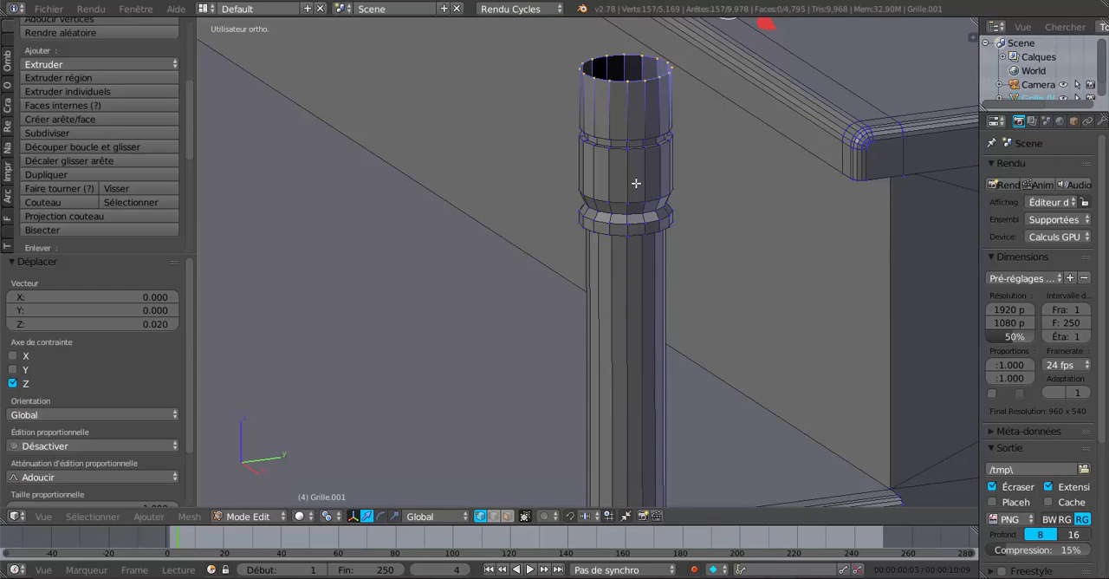
scroll(636, 182, "down", 4)
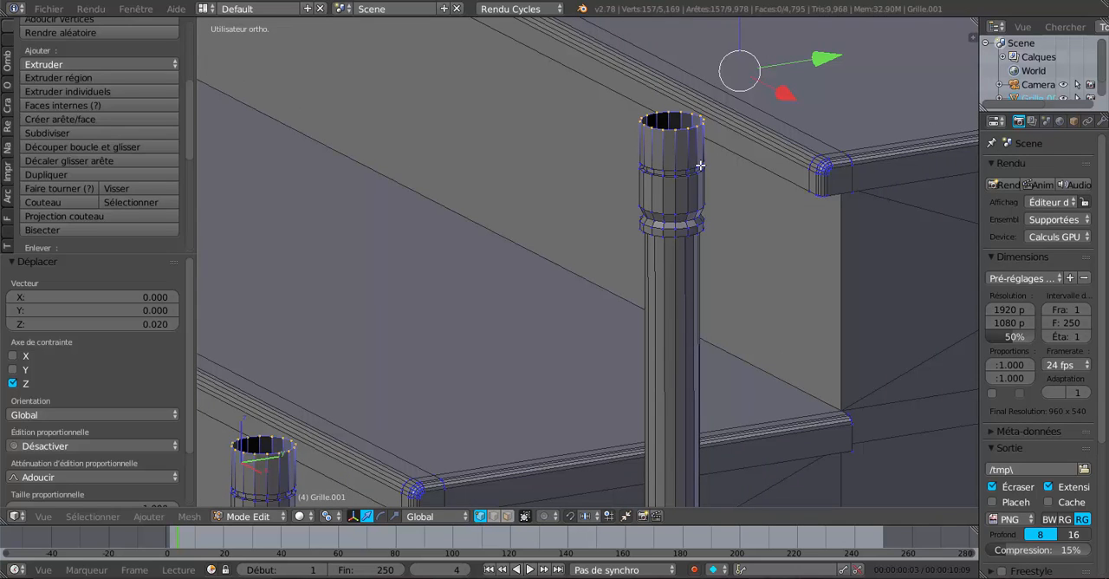
key("e")
left_click(706, 160)
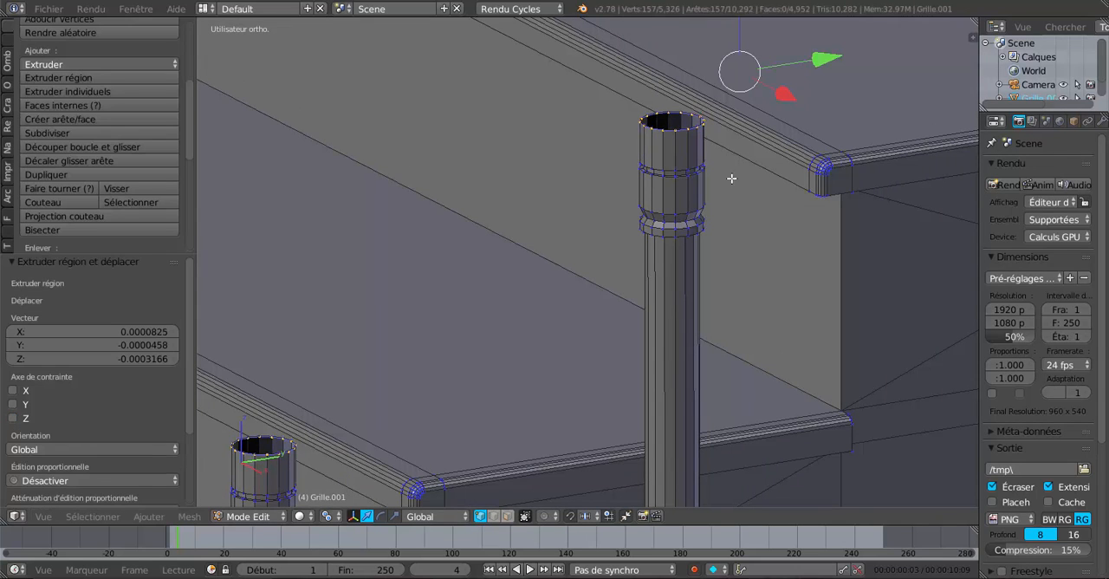
scroll(731, 200, "up", 1)
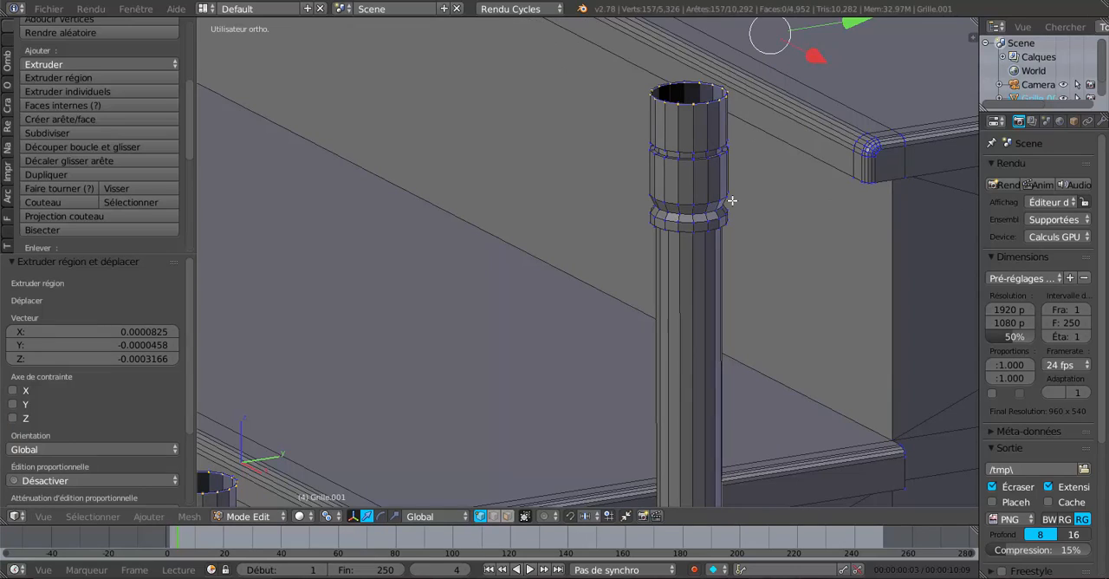
key("ctrl+z")
Step: Extrude the upper rims of all the posts outward to a scale of 1.126 and extrude them 0.005 upward along Z
key("e")
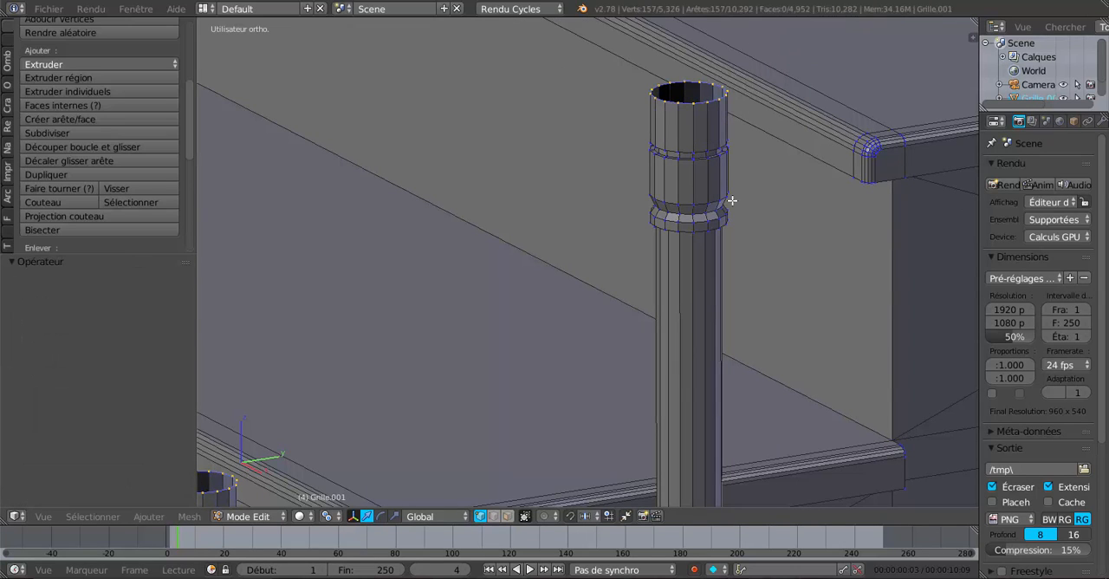
key("s")
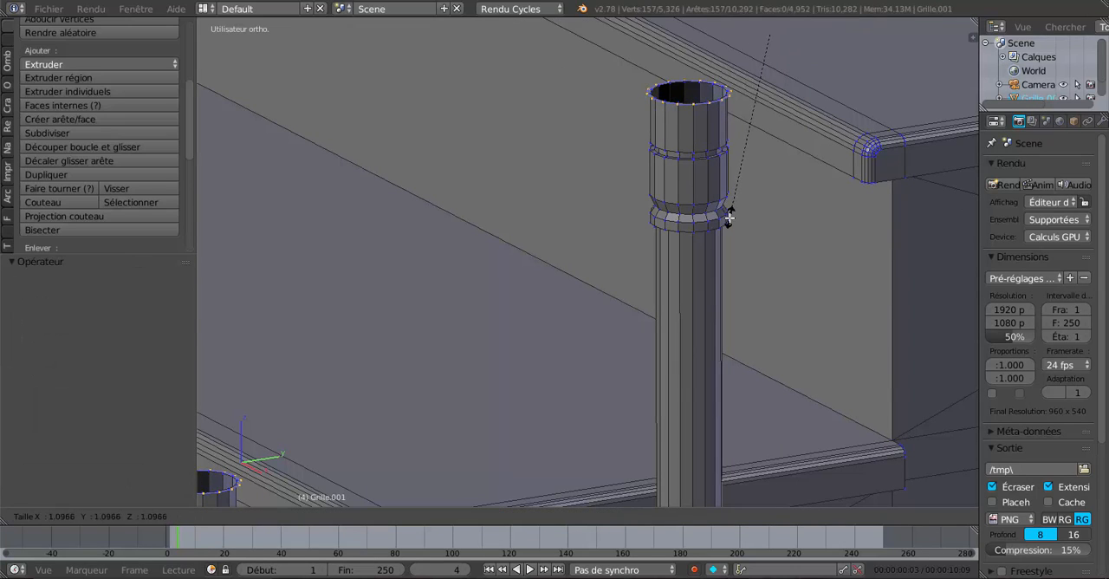
left_click(733, 223)
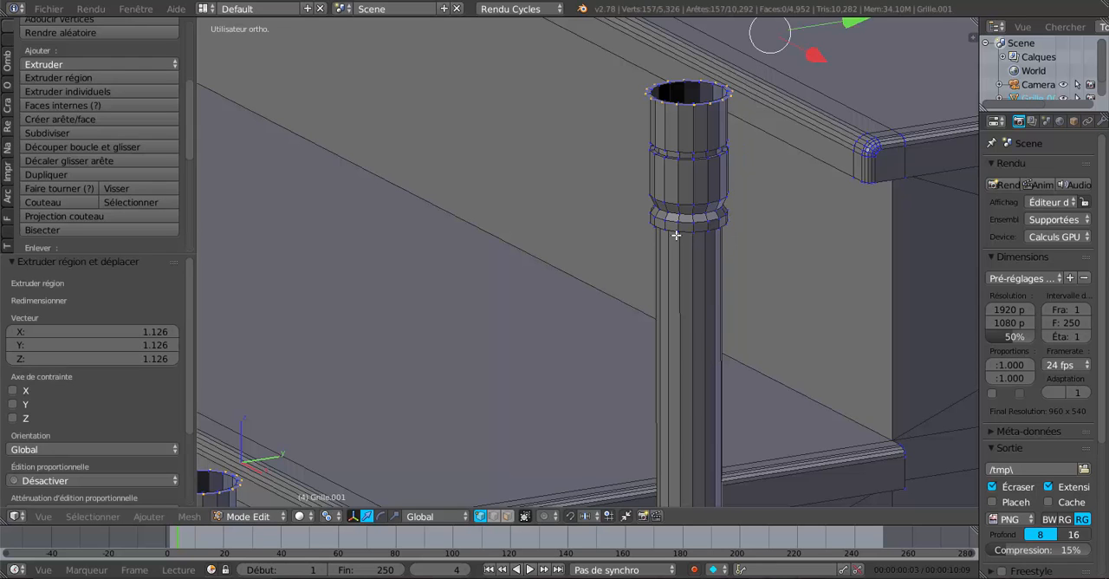
scroll(713, 209, "down", 1)
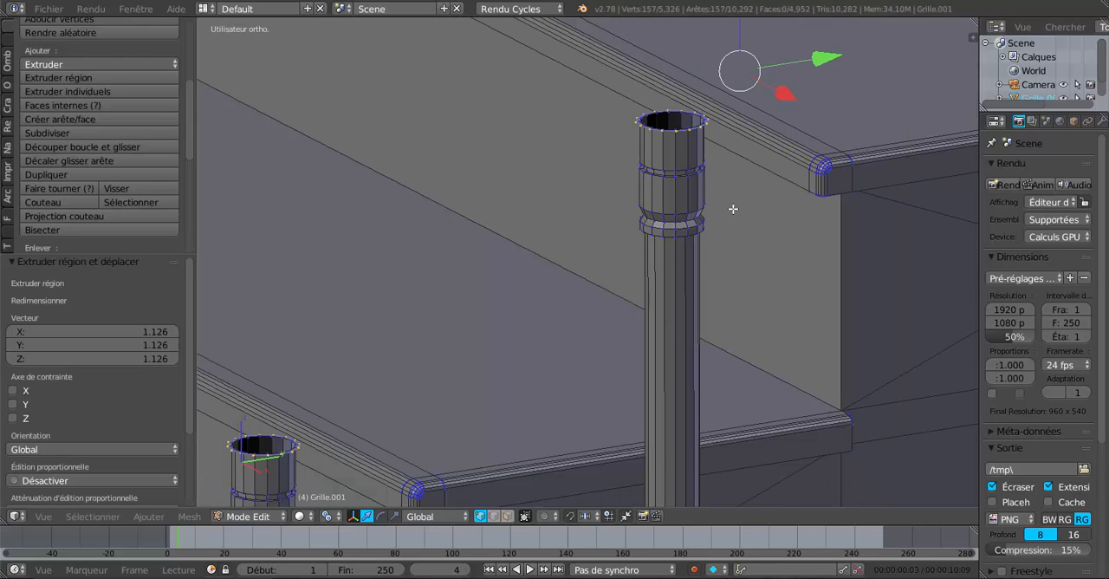
key("e")
right_click(733, 209)
scroll(712, 80, "down", 2)
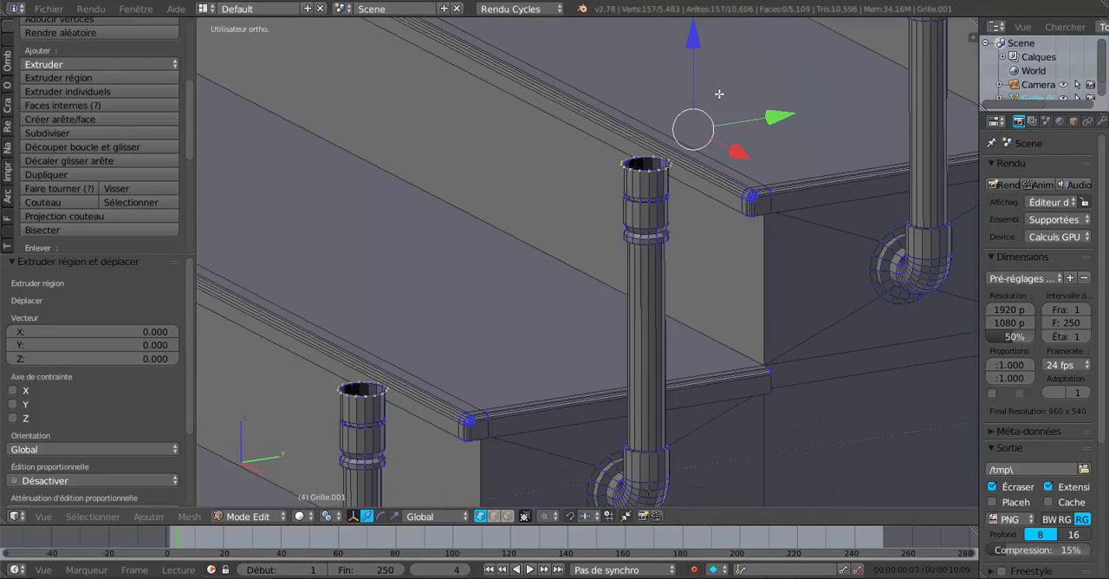
left_click_drag(695, 43, 695, 37)
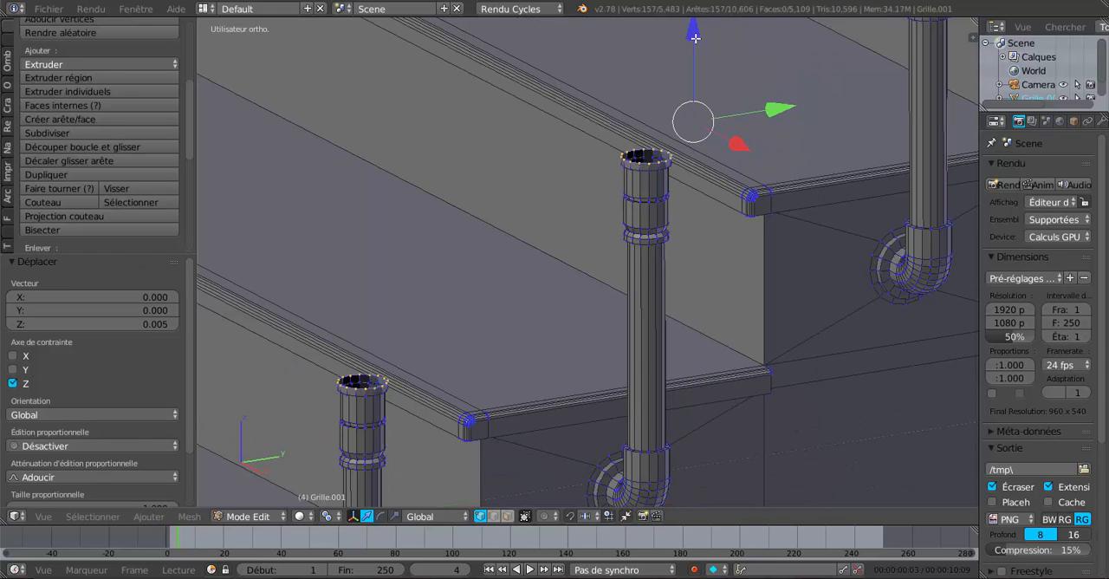
Step: Extrude the top rims of all the posts another 0.005 upward along Z and narrow the new loops to 0.954
scroll(672, 101, "up", 3)
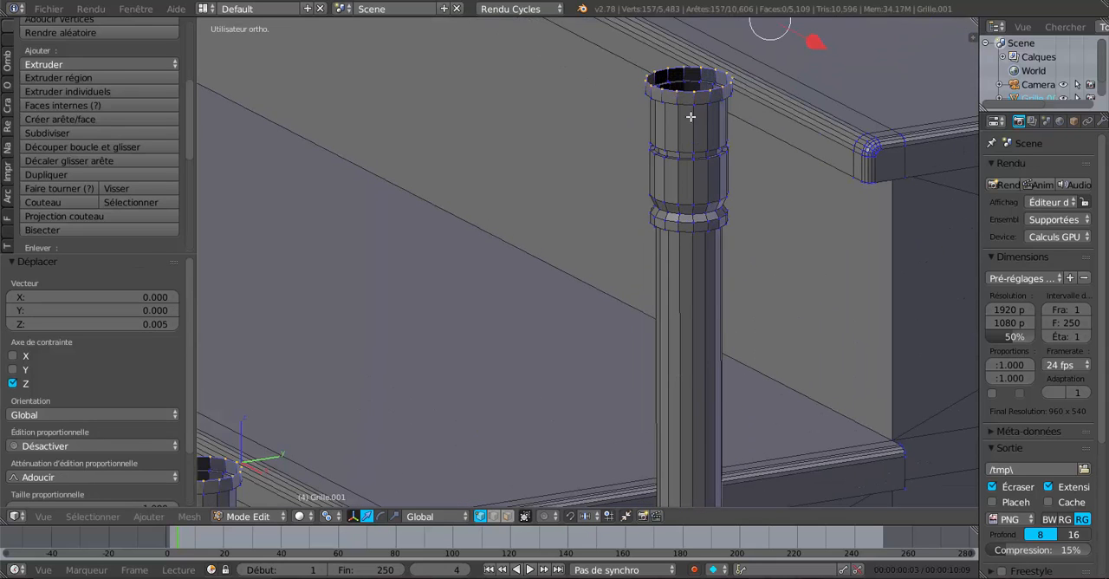
key("e")
right_click(730, 184)
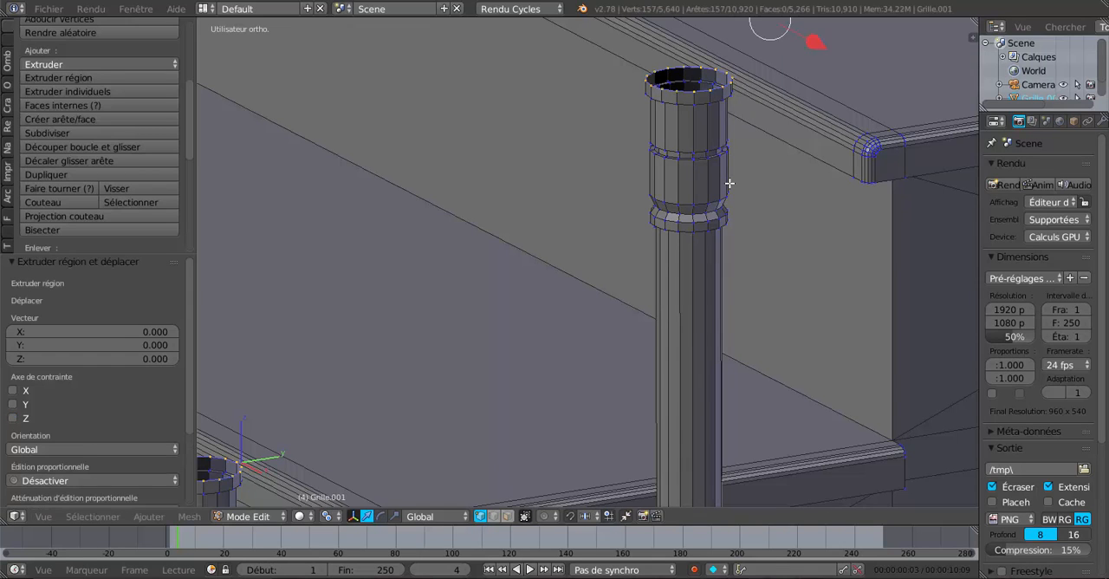
scroll(722, 134, "down", 2)
middle_click_drag(722, 133, 696, 206, "shift")
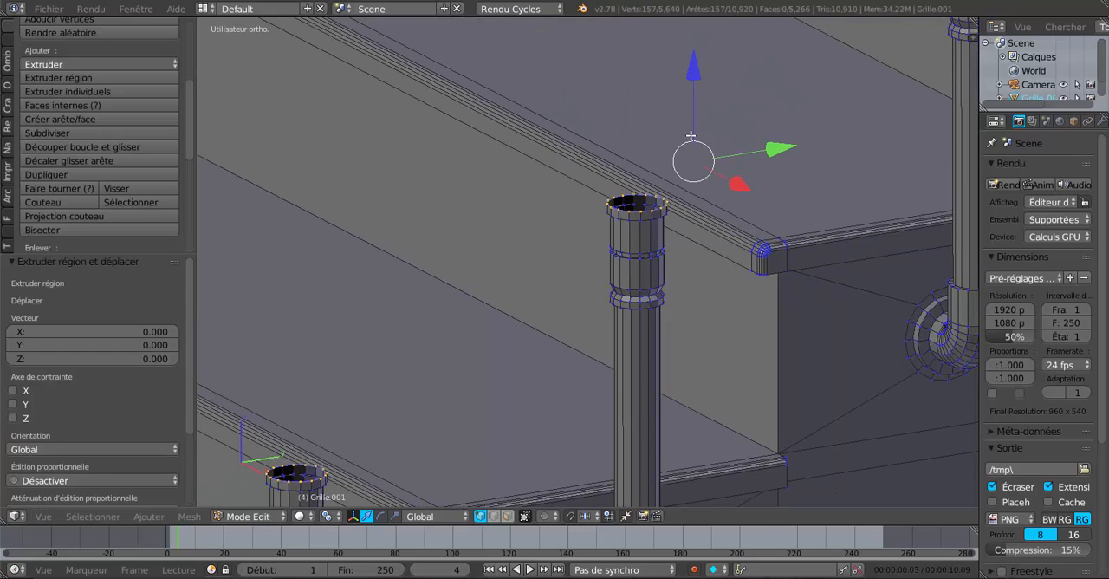
left_click_drag(697, 77, 699, 72)
scroll(734, 193, "up", 2)
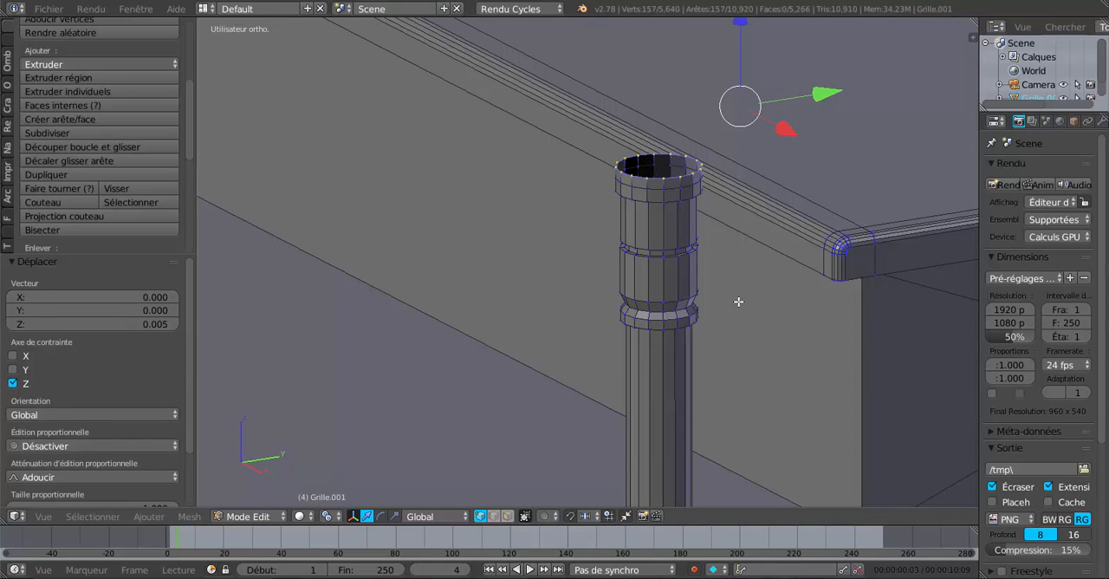
key("s")
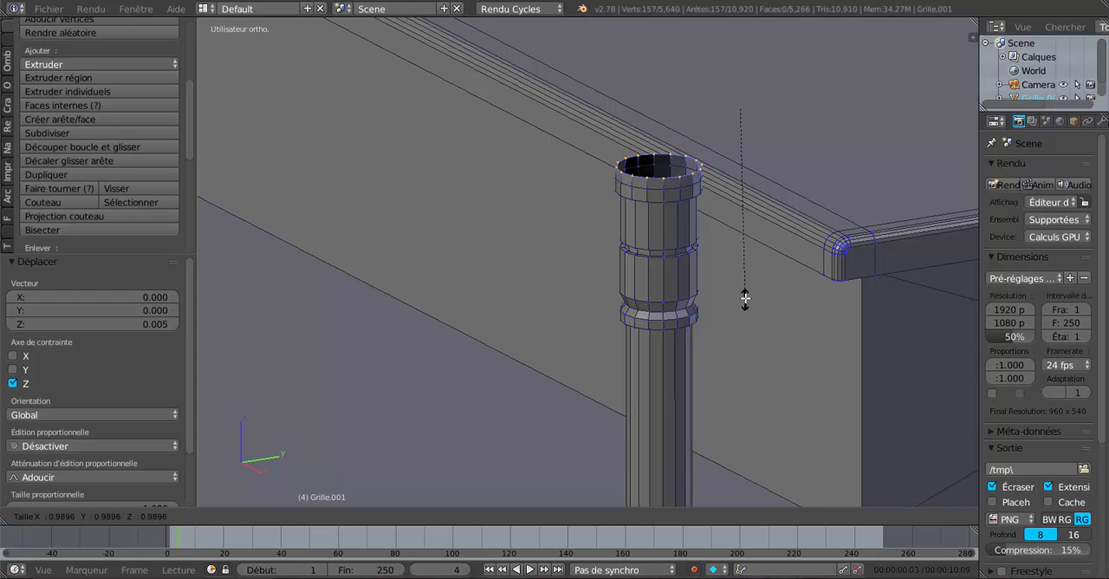
left_click(747, 293)
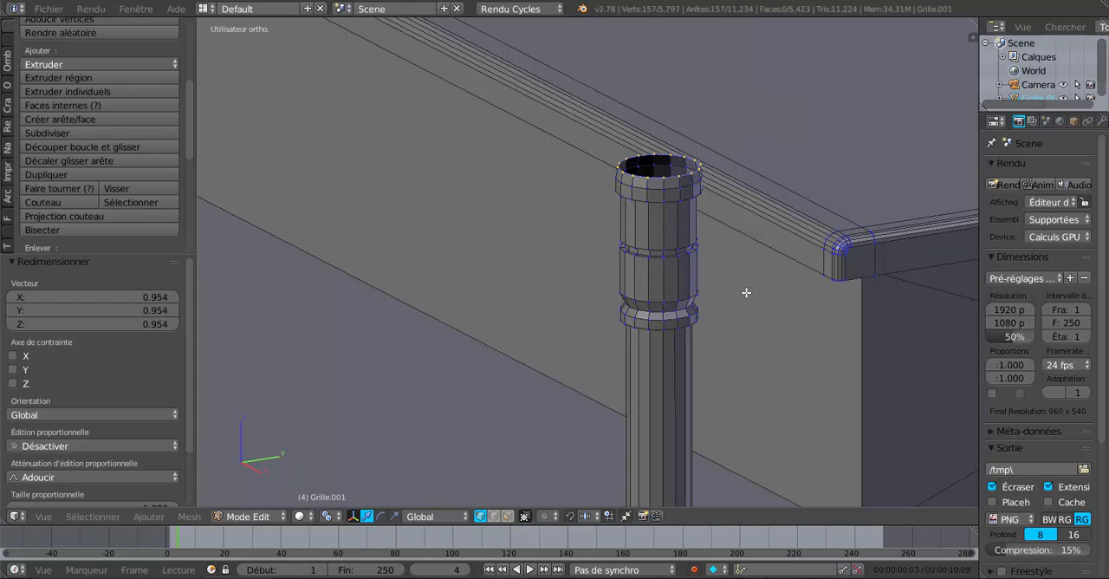
Step: Extrude the narrowed rims 0.004 upward along Z and scale the new loops outward to about 1.06
key("e")
right_click(743, 228)
scroll(732, 122, "down", 1)
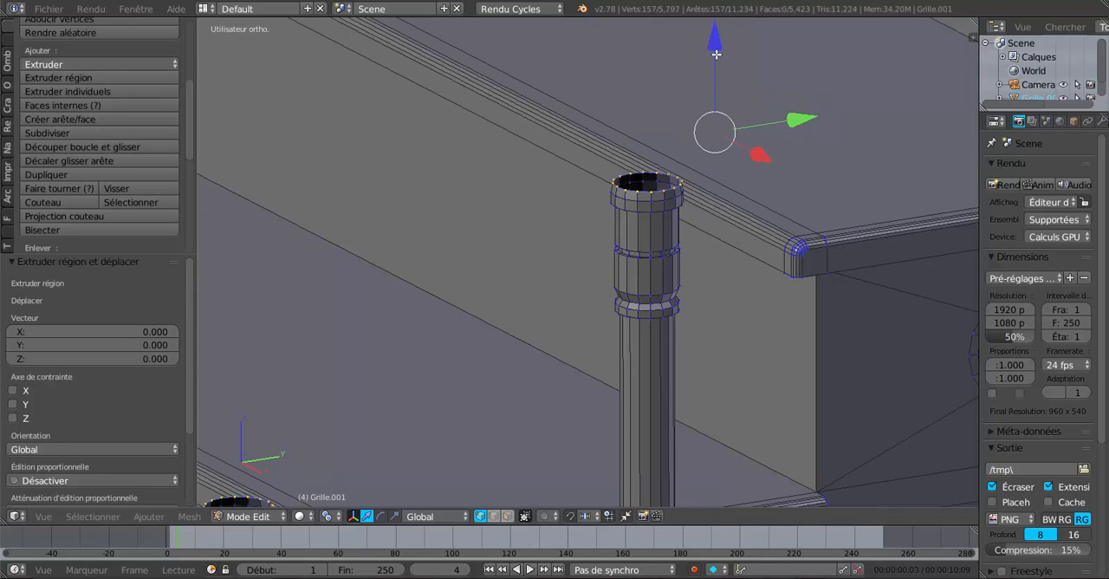
left_click_drag(716, 53, 718, 44)
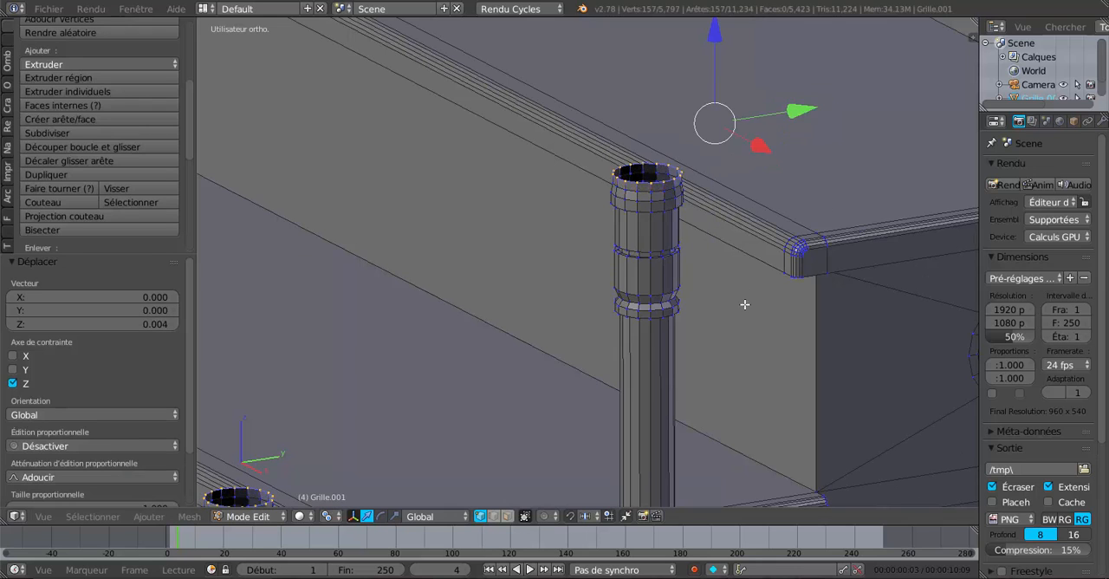
key("s")
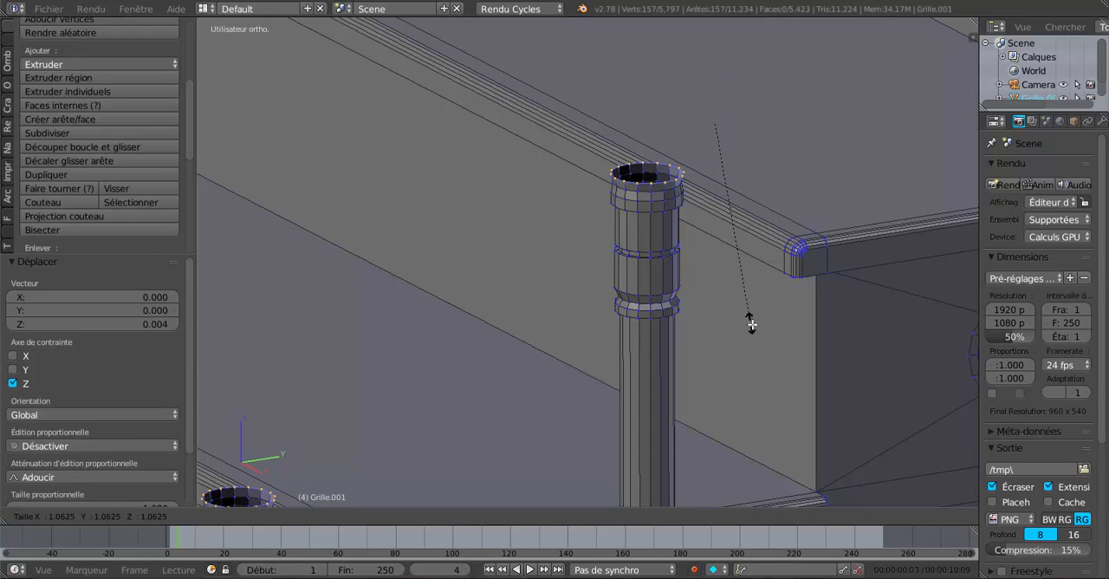
left_click(753, 326)
Step: Extrude the top rims of all the posts 0.008 upward along Z
key("e")
key("z")
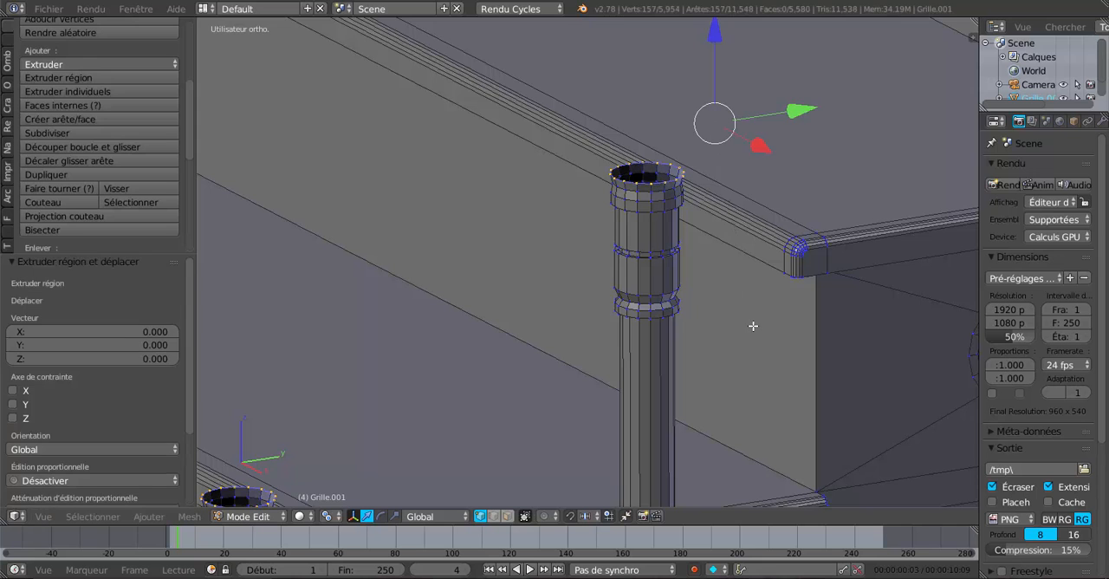
left_click(717, 27)
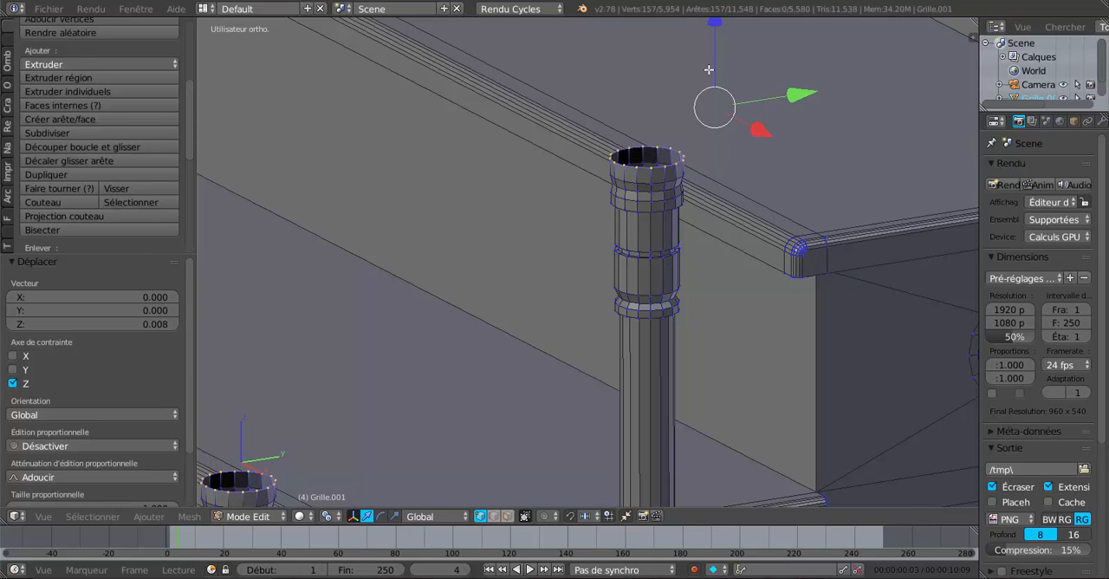
Step: Switch to wireframe display and circle-select the full top bands of three neighbouring posts on the lower flight
scroll(738, 187, "down", 3)
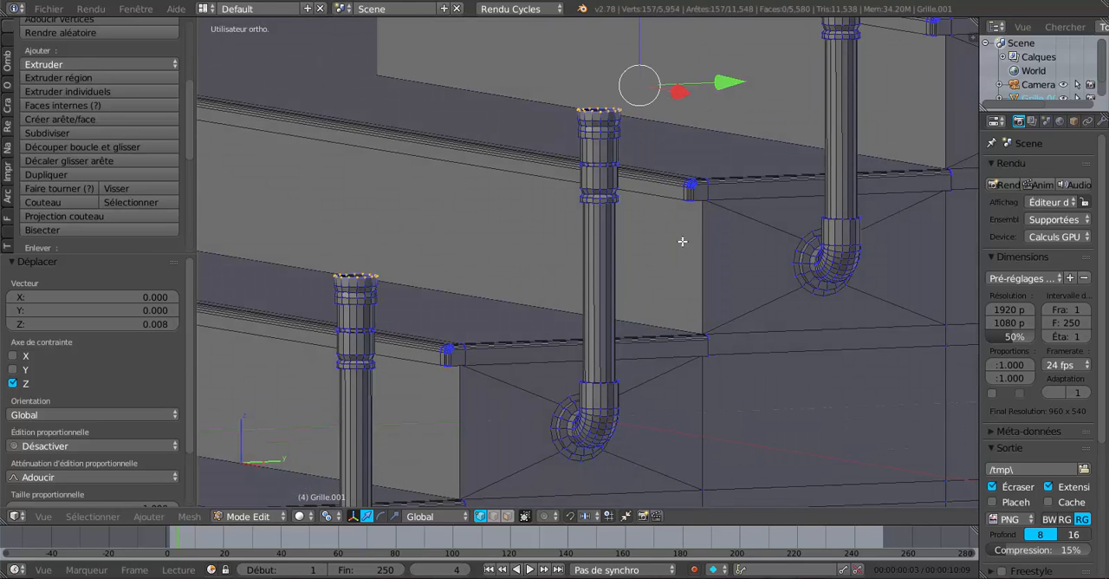
middle_click_drag(682, 241, 693, 324, "shift")
scroll(669, 272, "up", 3)
scroll(654, 250, "down", 1)
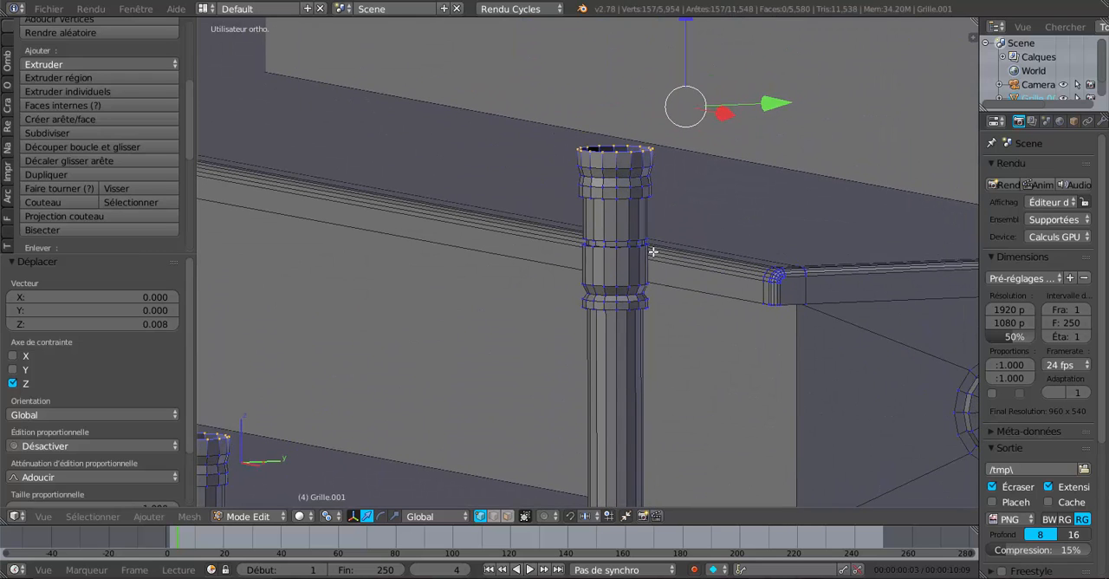
scroll(649, 237, "down", 1)
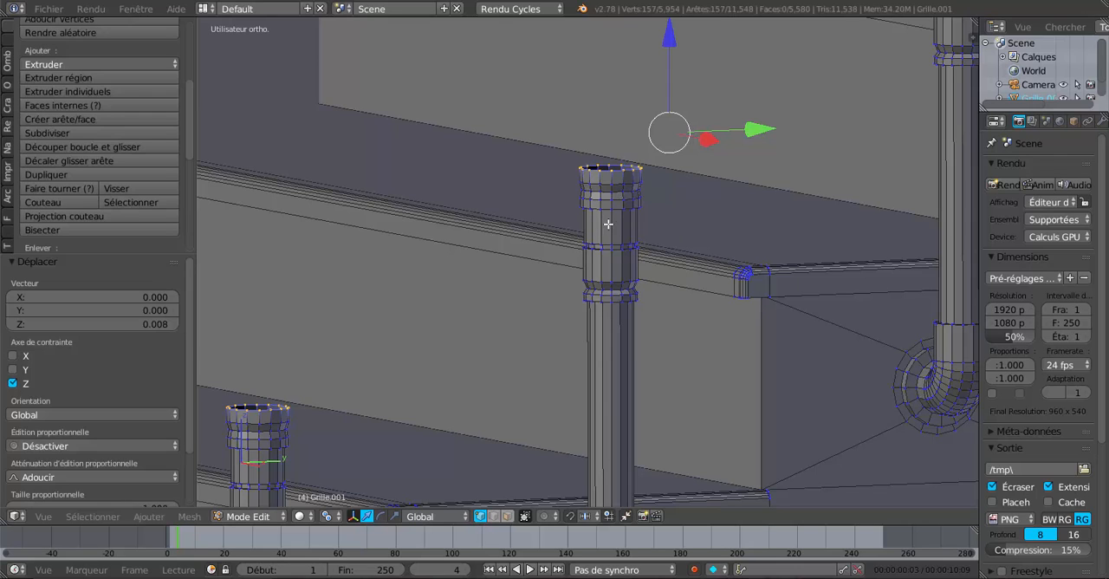
key("z")
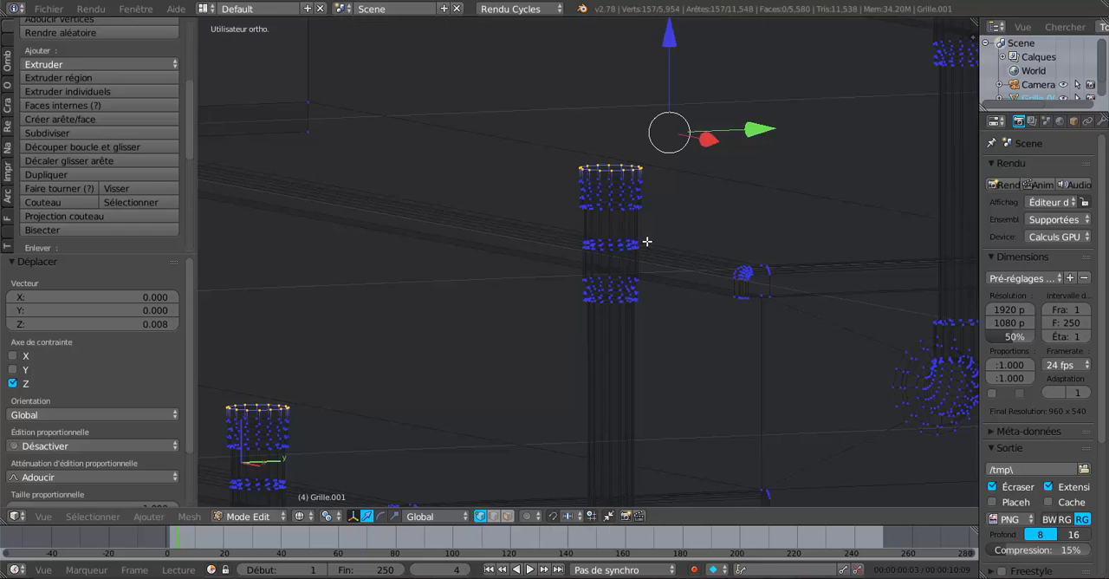
scroll(647, 241, "down", 2)
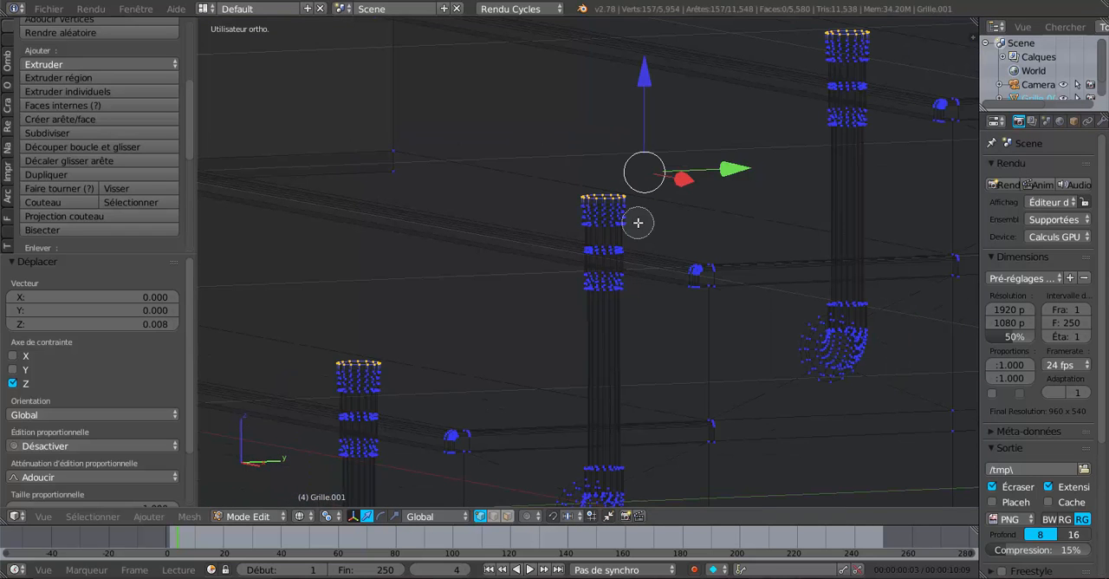
key("c")
left_click(628, 199)
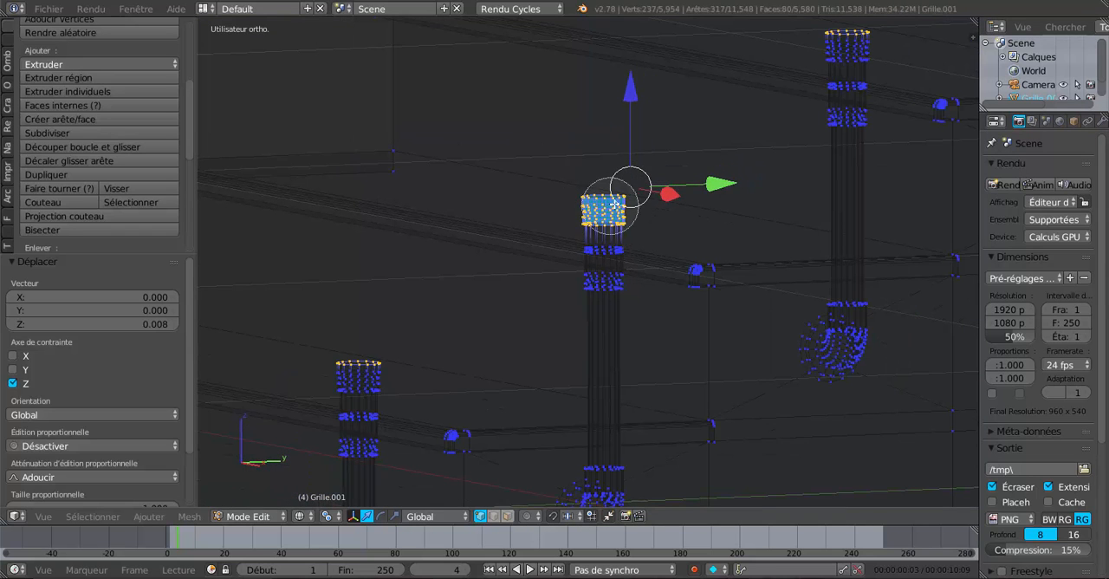
left_click(837, 43)
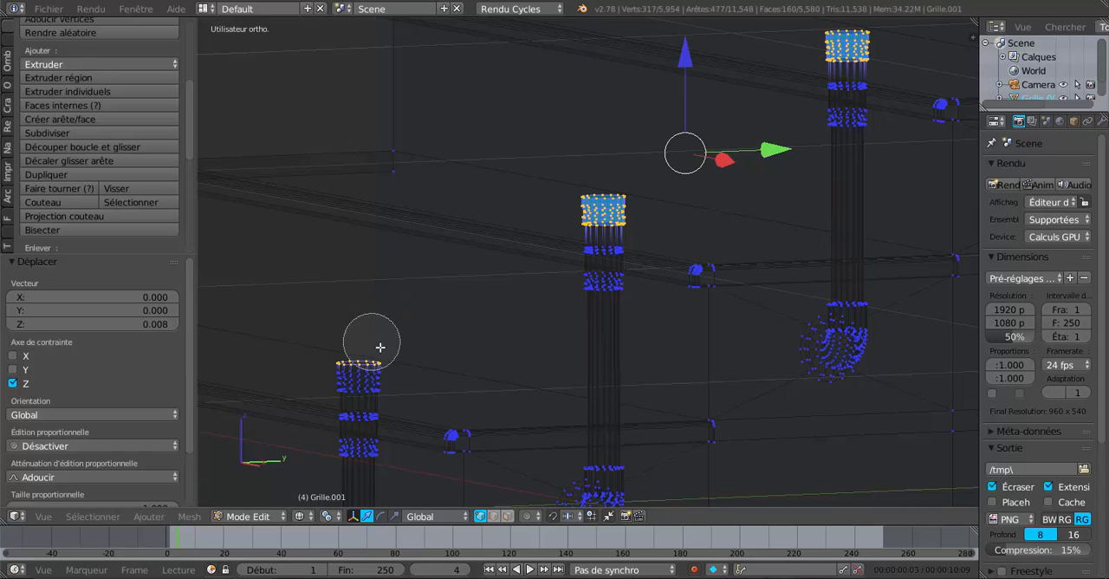
mouse_move(396, 353)
left_mouse_down()
mouse_move(354, 366)
mouse_move(398, 363)
left_mouse_up()
right_click(433, 310)
Step: Add the top bands of the three lowest posts of the flight to the circle selection
scroll(433, 310, "down", 1)
scroll(432, 310, "down", 2)
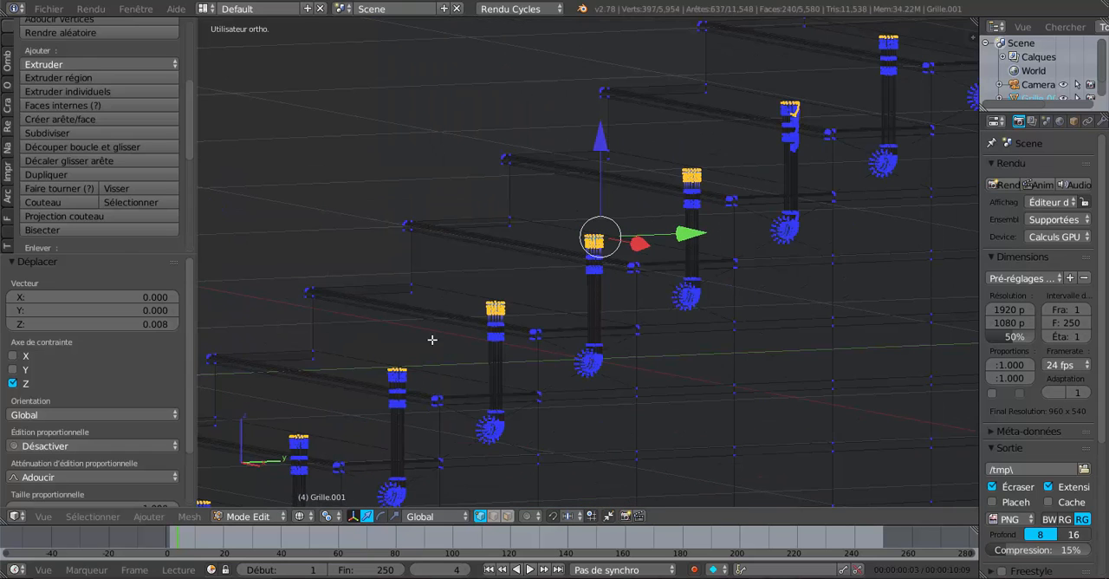
middle_click_drag(416, 356, 487, 358)
key("c")
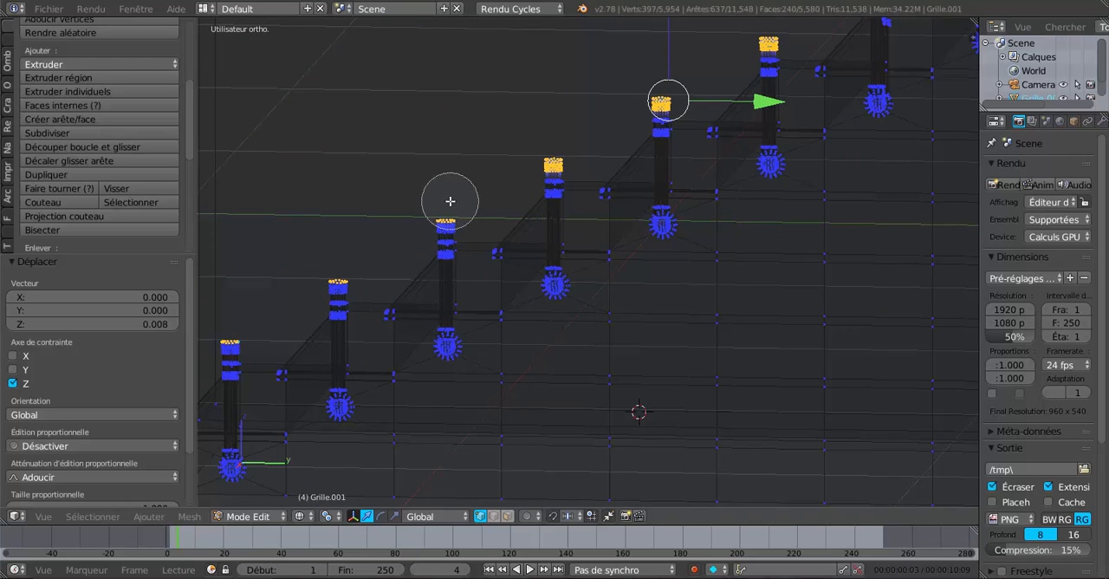
left_click_drag(443, 210, 360, 250)
left_click(335, 266)
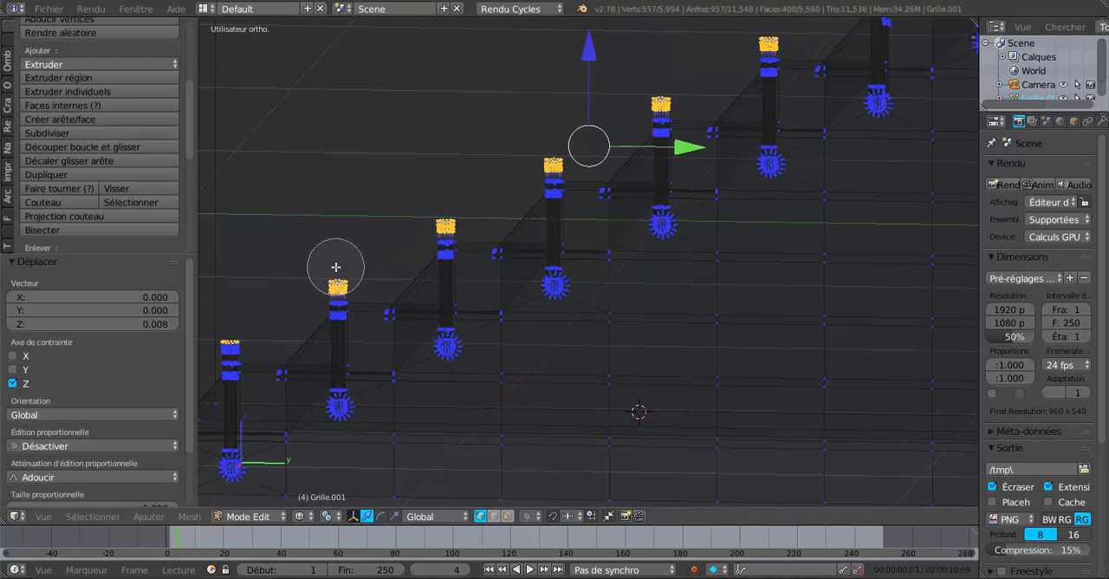
left_click(231, 328)
key("Escape")
Step: Add the top band of the post with the irregular geometry beside it to the selection
scroll(466, 266, "down", 3)
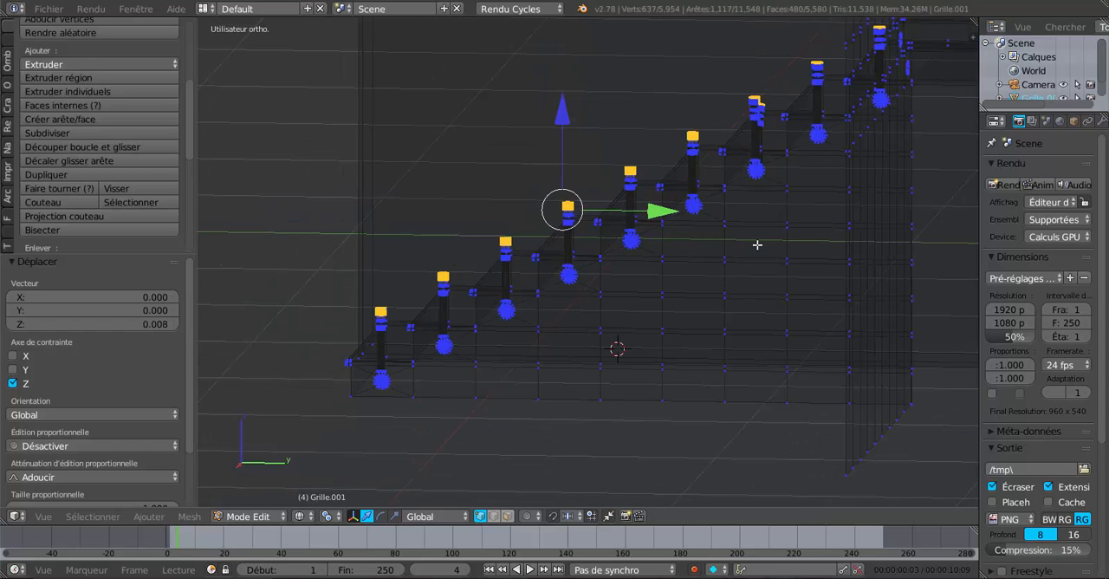
middle_click_drag(698, 278, 534, 373, "shift")
middle_click_drag(534, 373, 634, 354)
scroll(691, 314, "up", 2)
middle_click_drag(681, 317, 662, 299)
scroll(645, 232, "up", 3)
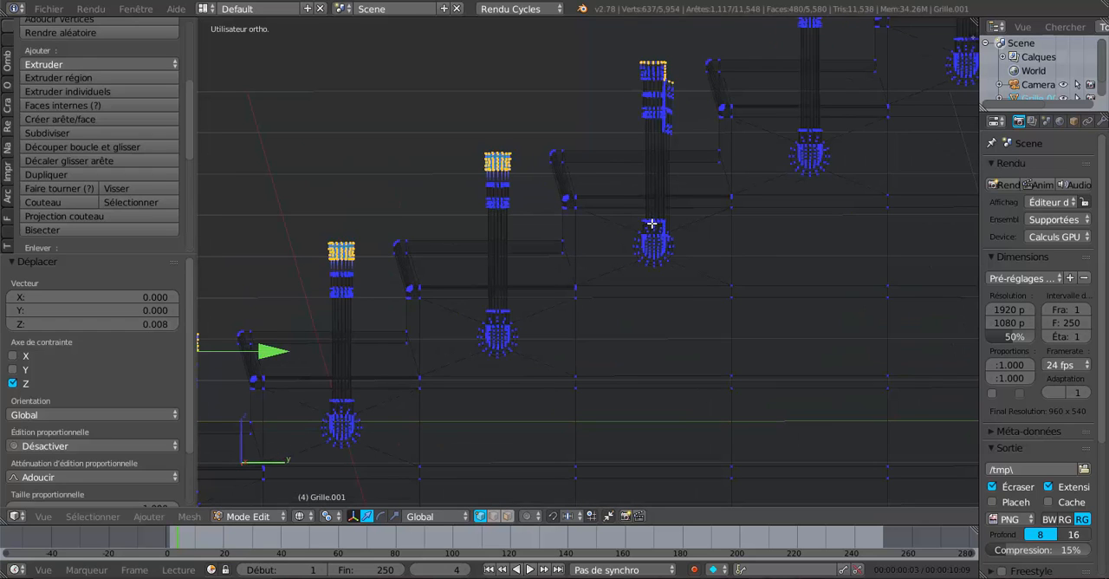
key("c")
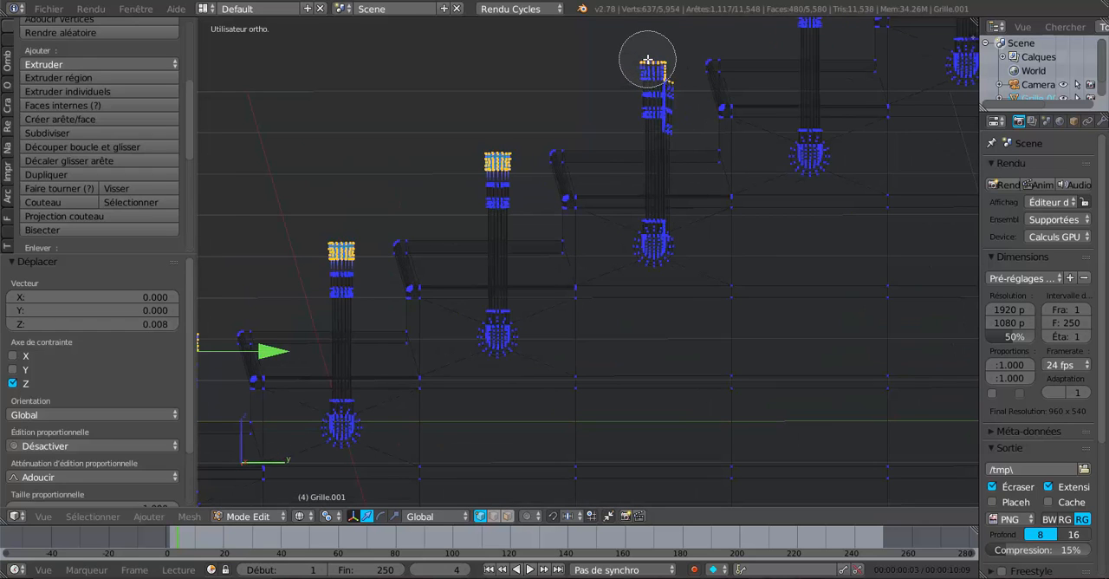
left_click(649, 55)
right_click(651, 116)
Step: Examine the irregular geometry beside the post from several angles, both in and out of Edit Mode
mouse_move(671, 299)
middle_mouse_down()
mouse_move(644, 316)
mouse_move(567, 316)
mouse_move(585, 333)
mouse_move(664, 317)
mouse_move(661, 332)
middle_mouse_up()
key("Tab")
key("Tab")
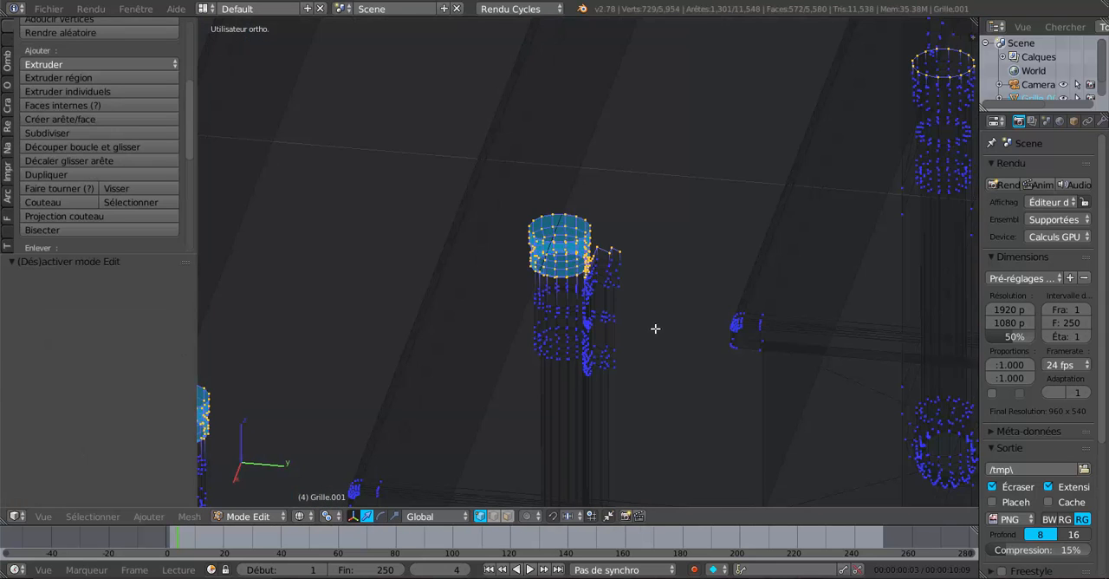
scroll(647, 331, "up", 4)
scroll(647, 326, "down", 7)
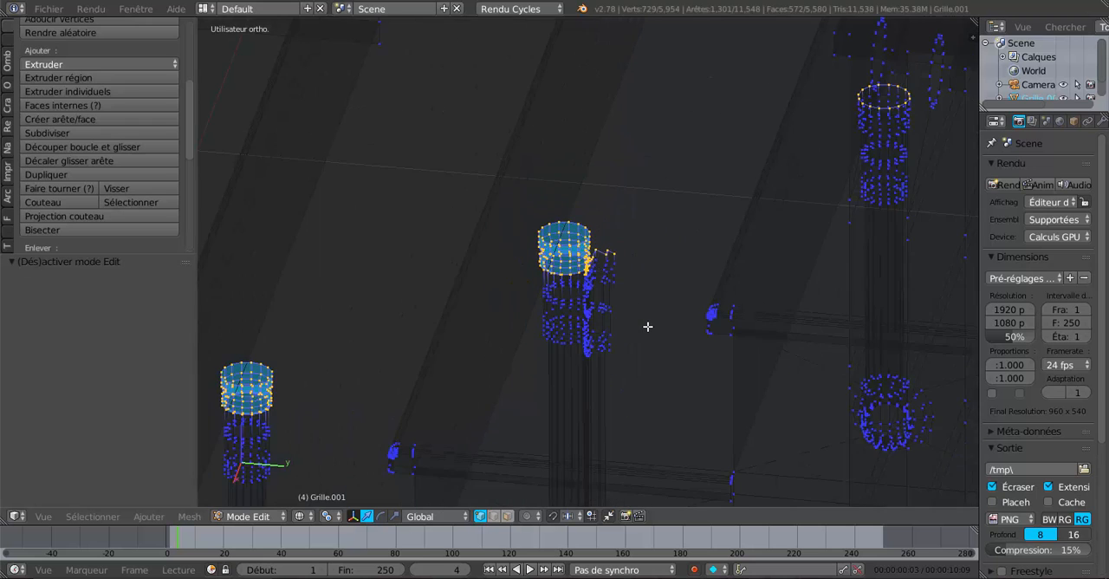
middle_click_drag(616, 360, 648, 318)
scroll(624, 347, "down", 2)
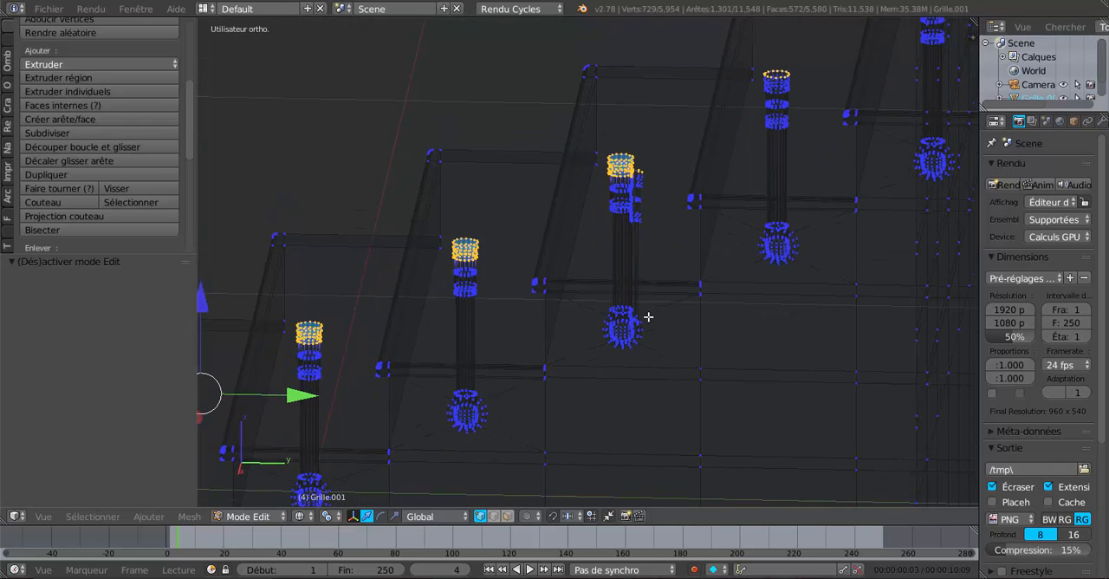
key("Tab")
middle_click_drag(649, 368, 558, 453)
key("Tab")
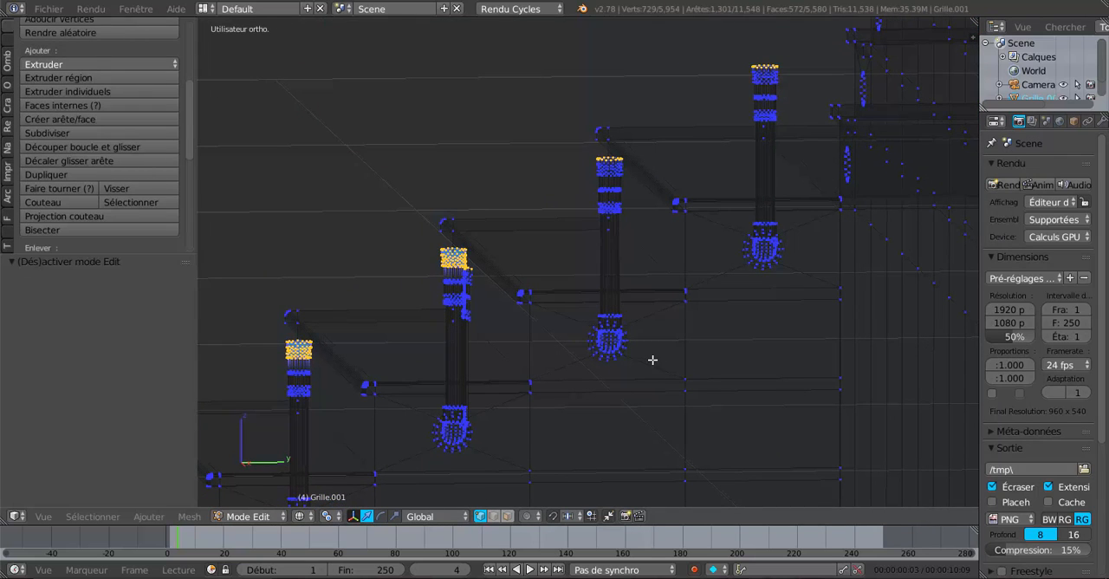
Step: Add the top bands of the two highest posts of the flight to the selection and restore solid display
middle_click_drag(653, 364, 643, 358)
key("c")
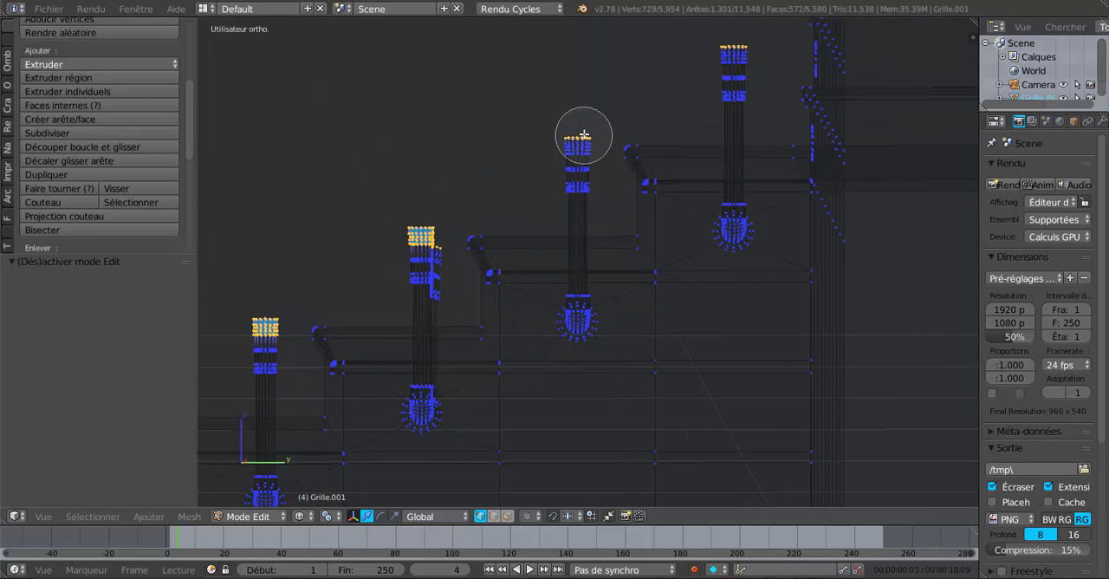
left_click(743, 55)
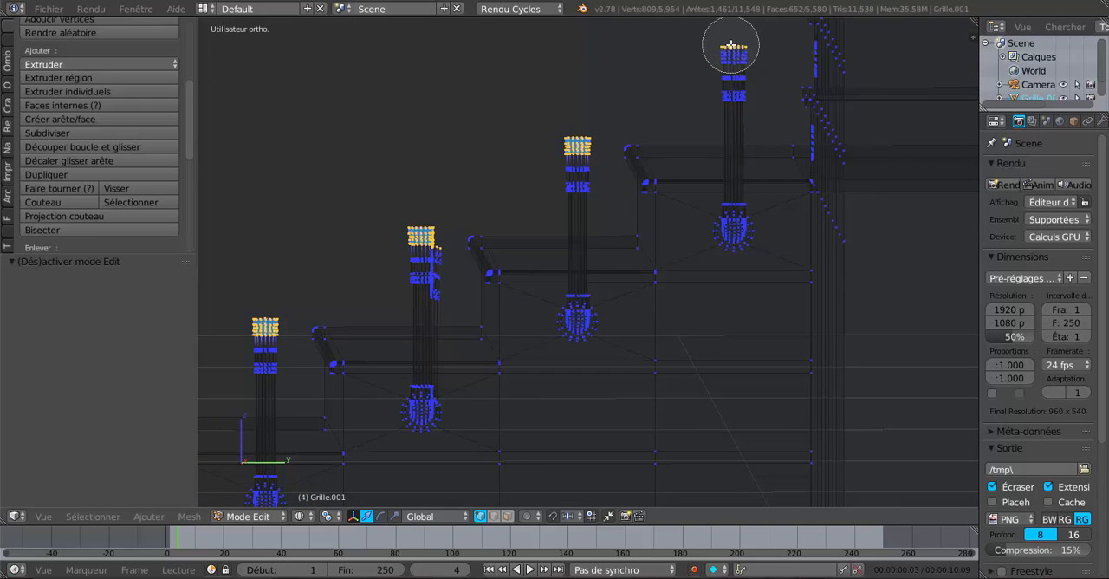
left_click(734, 44)
right_click(734, 43)
middle_click_drag(652, 168, 572, 398)
key("z")
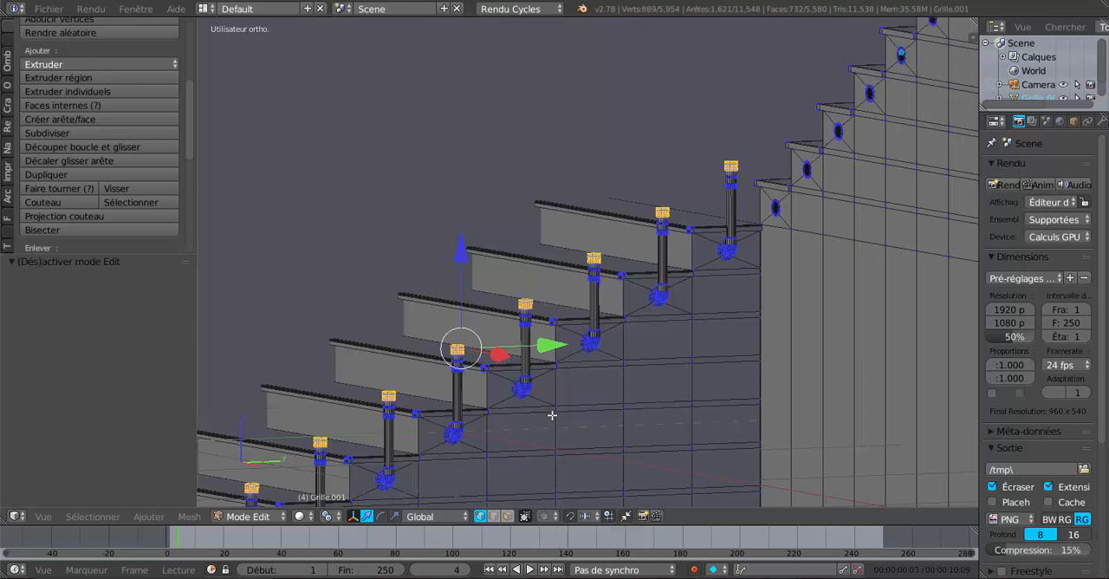
Step: Scale the selected top bands of all the posts down to 0.752
middle_click_drag(525, 440, 633, 312, "shift")
scroll(634, 307, "up", 3)
scroll(634, 306, "up", 8)
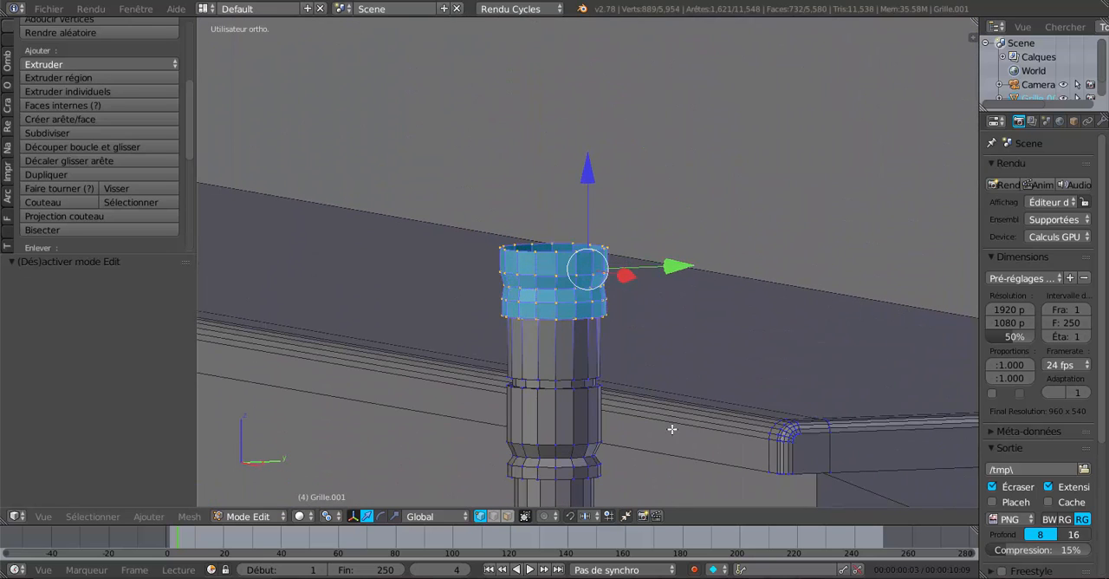
key("s")
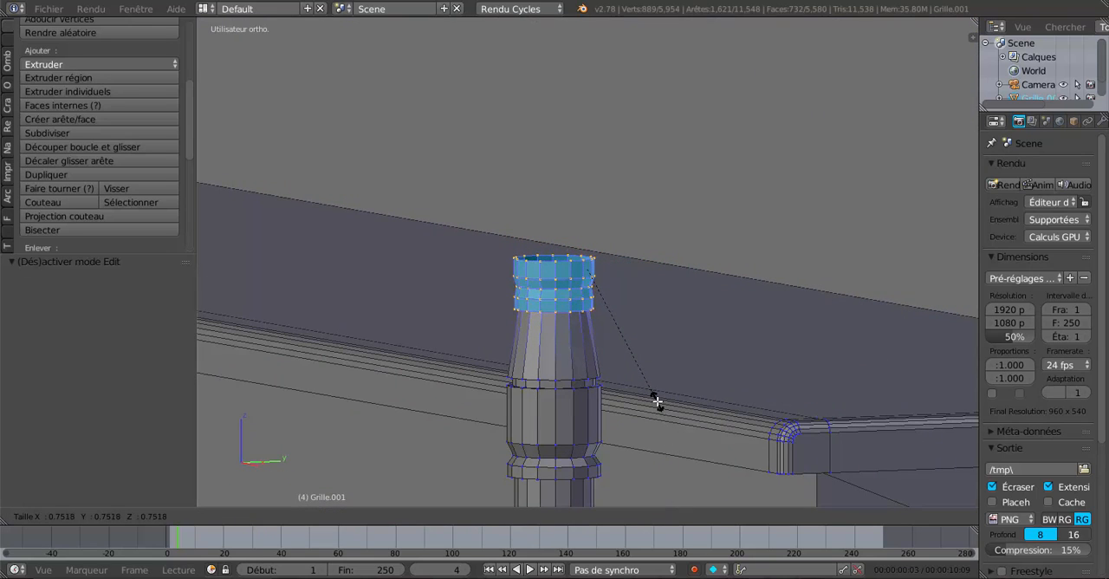
left_click(657, 401)
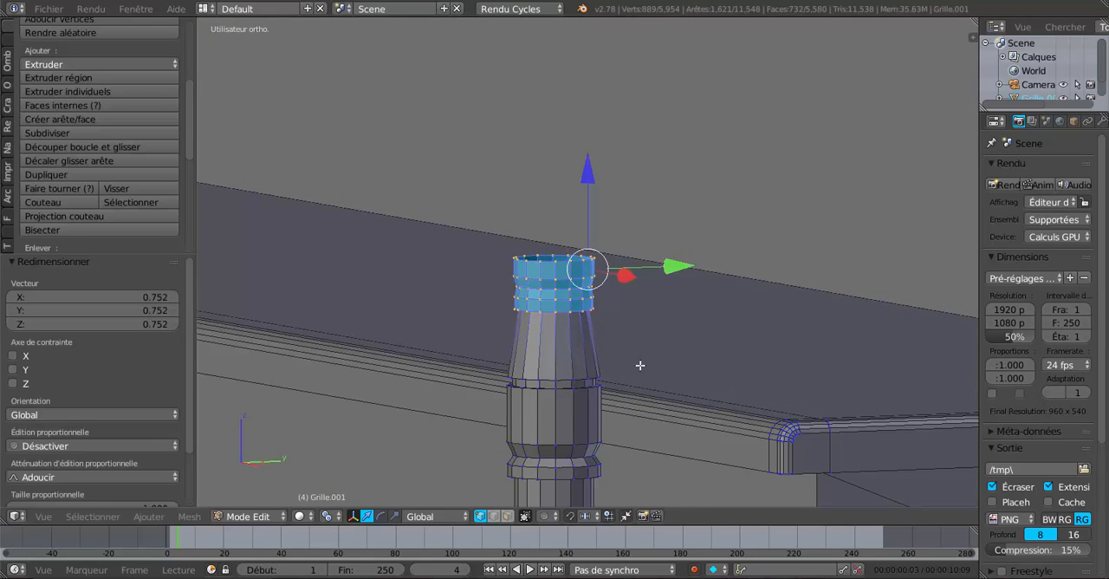
scroll(568, 259, "down", 5)
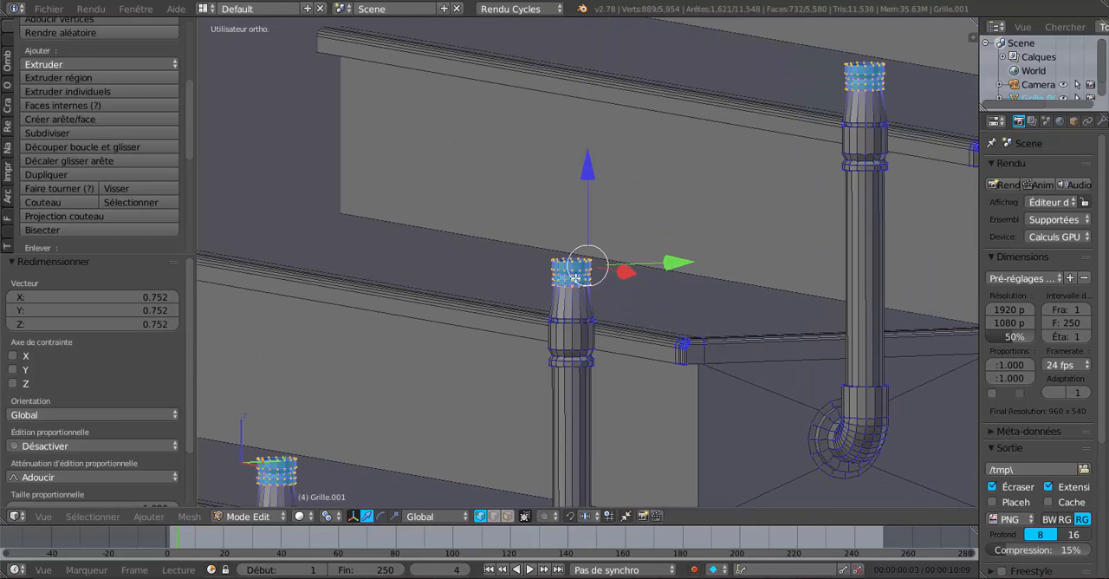
right_click(572, 259, "alt")
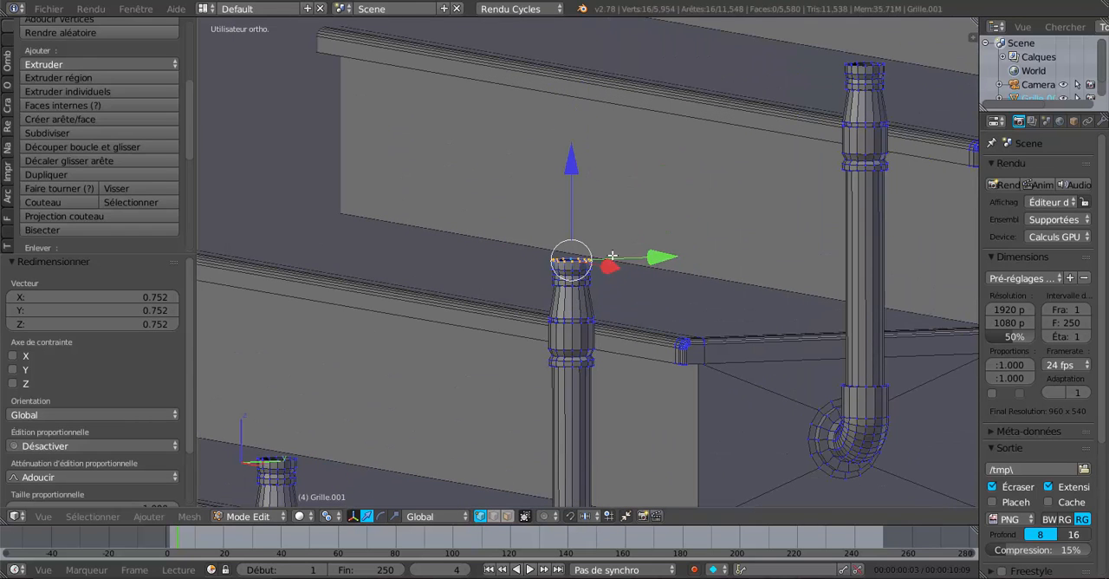
right_click(292, 453, "shift")
middle_click_drag(332, 457, 584, 354, "shift")
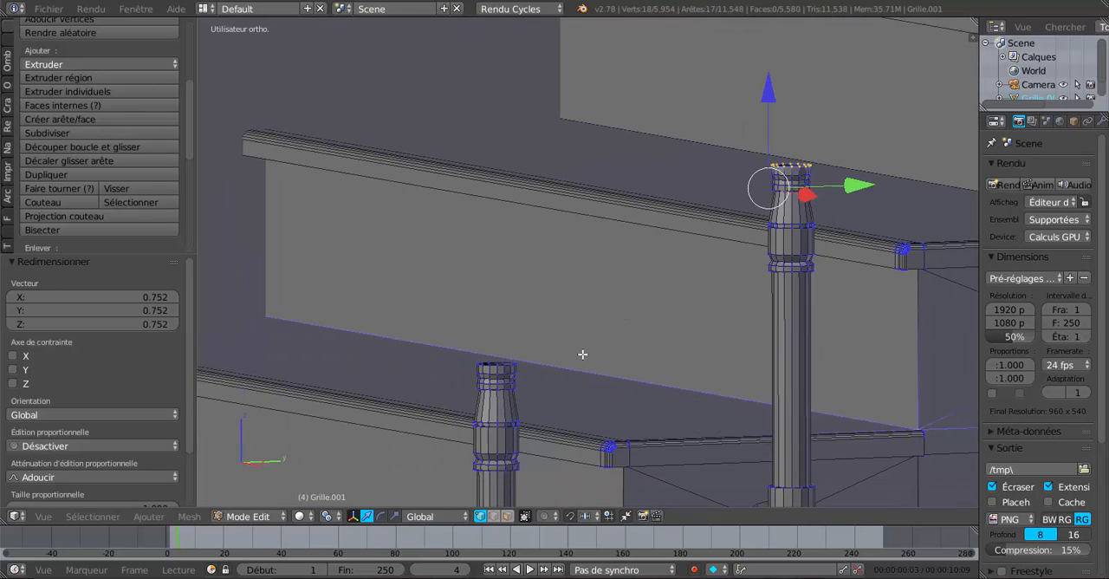
scroll(509, 374, "up", 2)
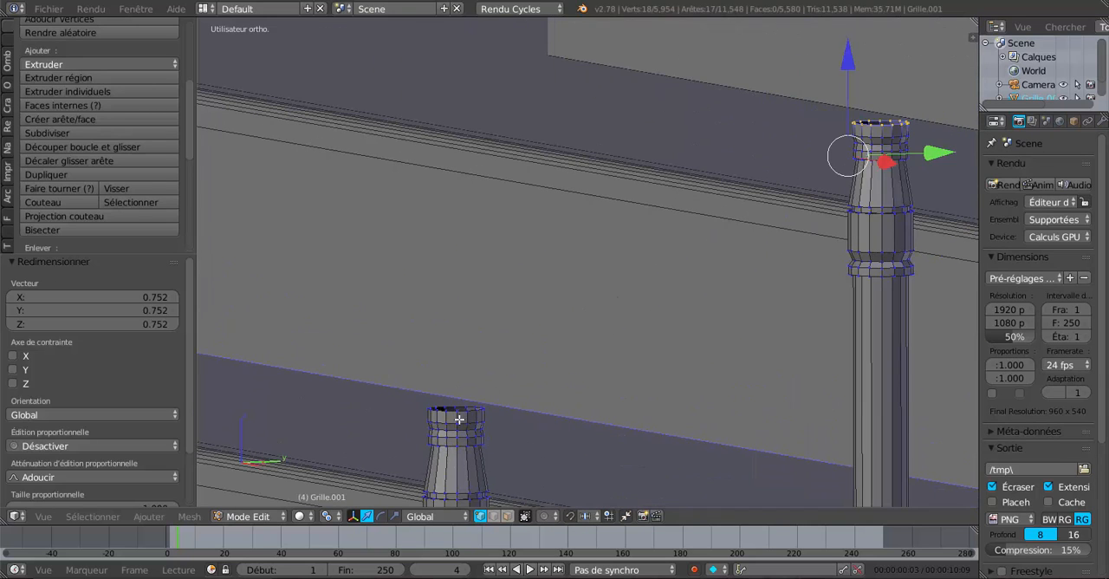
right_click(460, 413, "alt")
Step: Select the top rim loops of two neighbouring posts and of the next post down the flight
right_click(479, 407, "alt")
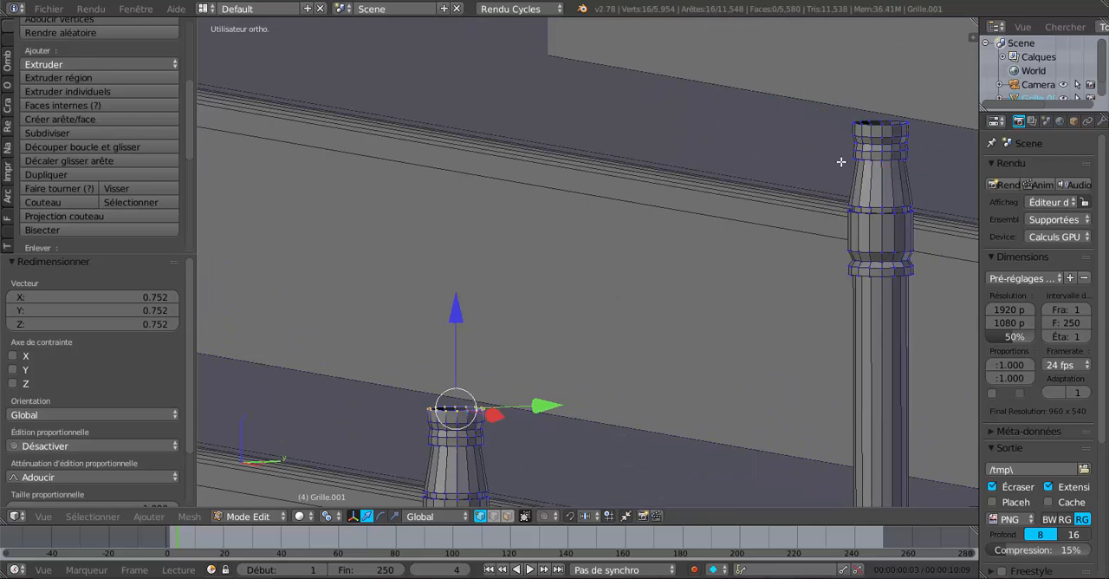
right_click(880, 125, "alt+shift")
middle_click_drag(546, 434, 823, 220, "shift")
middle_click_drag(588, 367, 753, 305, "shift")
scroll(747, 260, "up", 3)
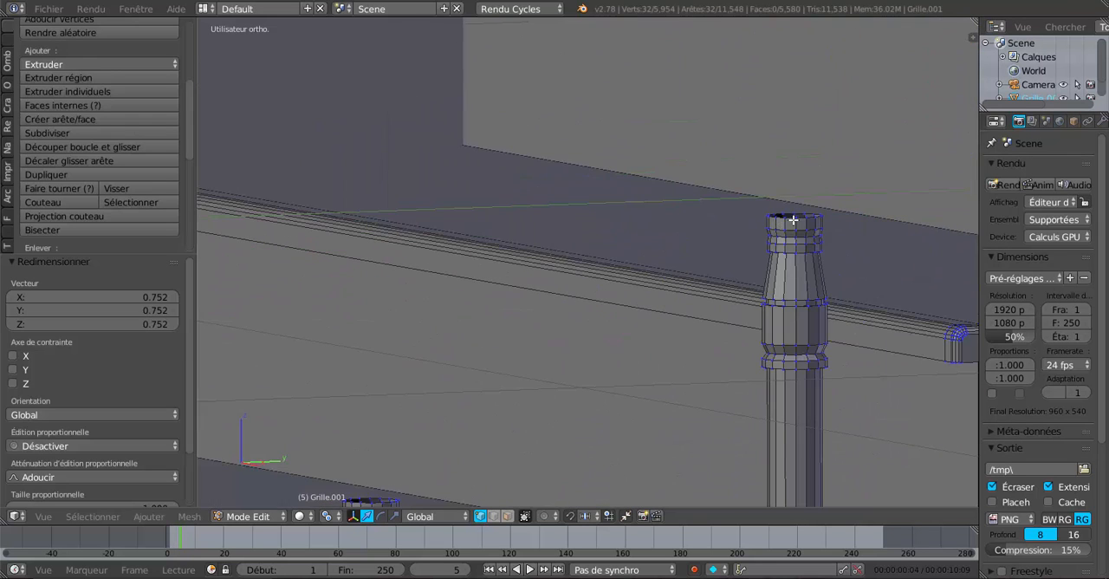
right_click(793, 219, "alt+shift")
Step: Add the top rim loops of the next two lower posts to the selection
middle_click_drag(513, 406, 785, 238, "shift")
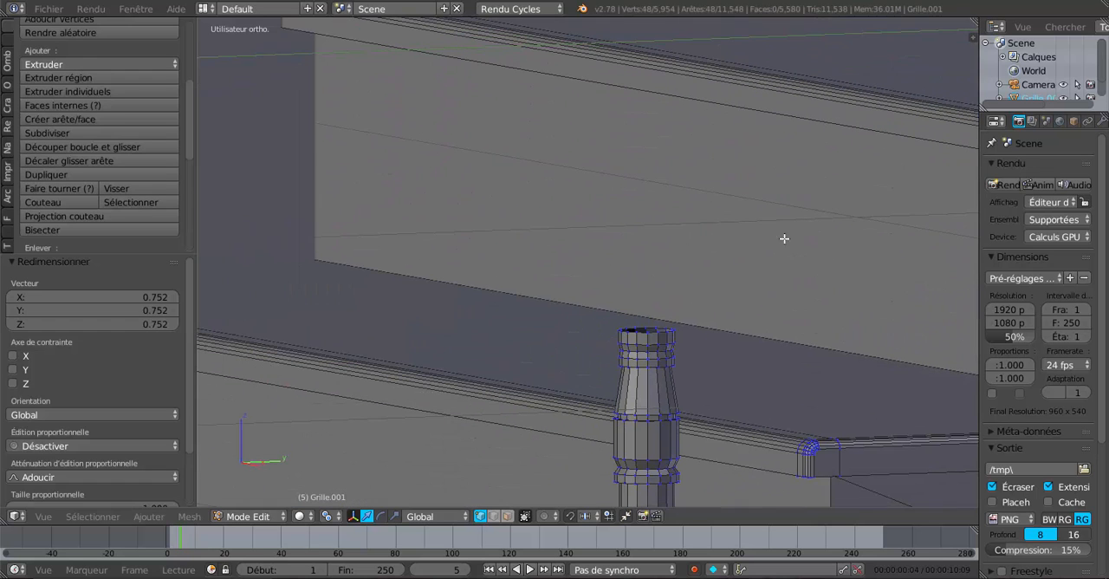
right_click(651, 334, "alt+shift")
middle_click_drag(538, 422, 819, 225, "shift")
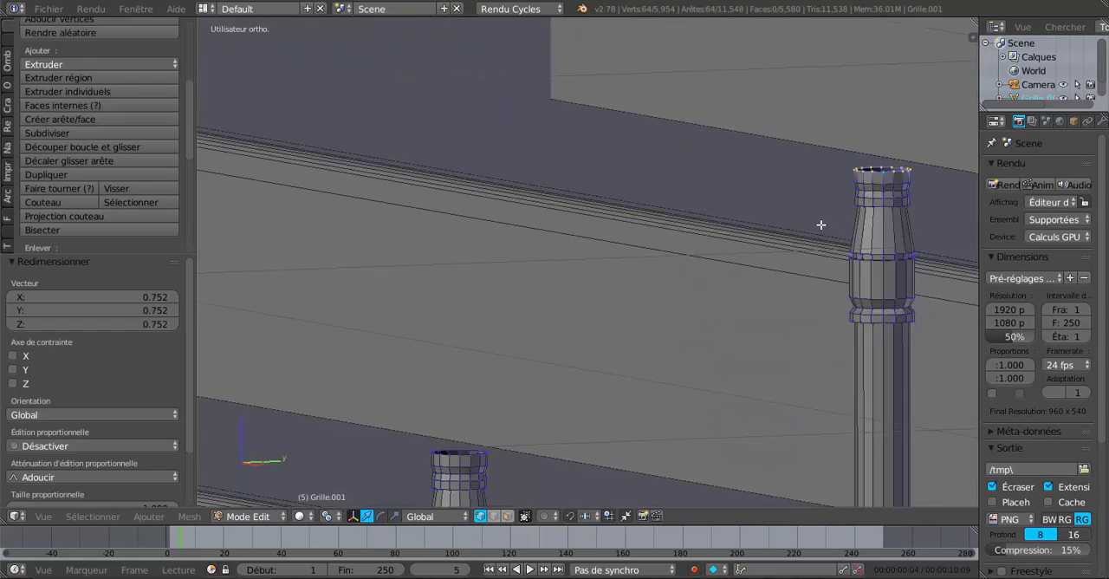
middle_click_drag(499, 469, 609, 393, "shift")
right_click(578, 386, "alt+shift")
middle_click_drag(539, 420, 884, 220, "shift")
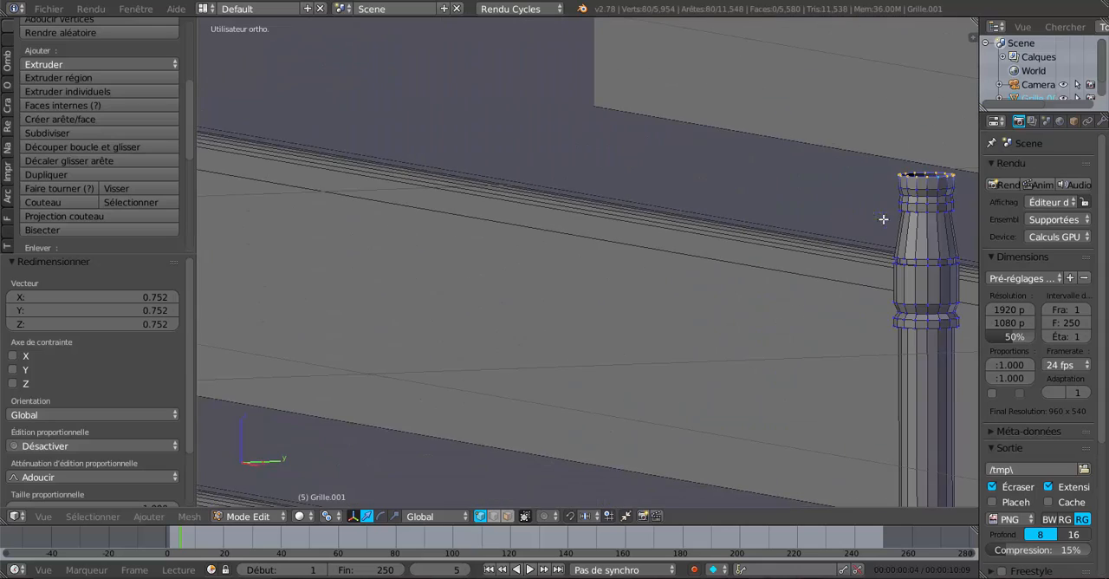
Step: Add the top rim loops of the next two posts up the flight to the selection
scroll(808, 271, "down", 3)
scroll(922, 244, "down", 3)
middle_click_drag(889, 262, 372, 499, "shift")
middle_click_drag(919, 200, 596, 413, "shift")
middle_click_drag(656, 387, 576, 438, "shift")
middle_click_drag(719, 355, 889, 313, "shift")
scroll(720, 371, "up", 6)
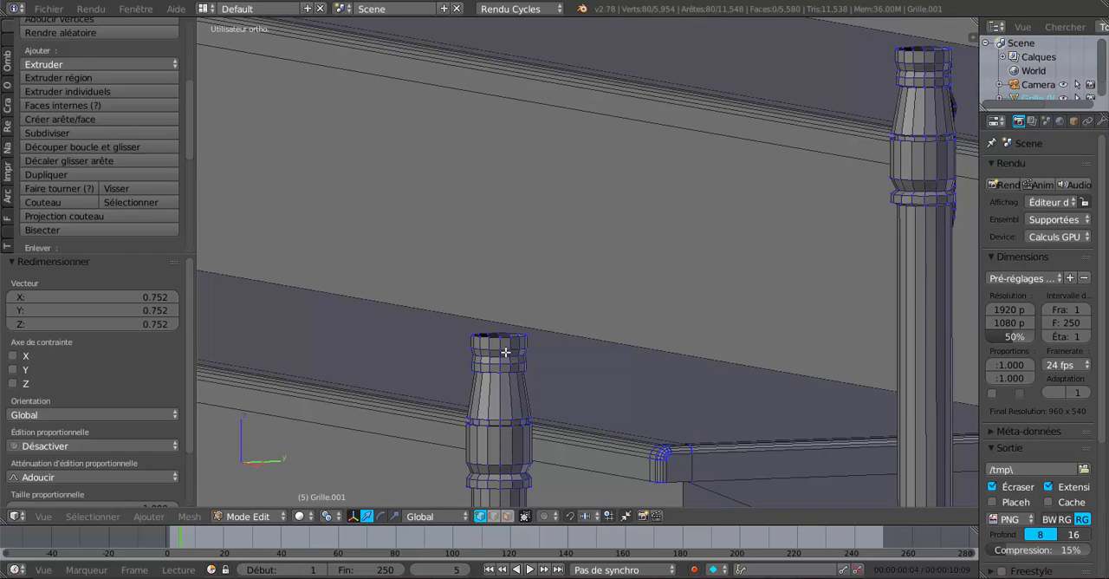
right_click(504, 338, "alt+shift")
middle_click_drag(698, 346, 469, 513, "shift")
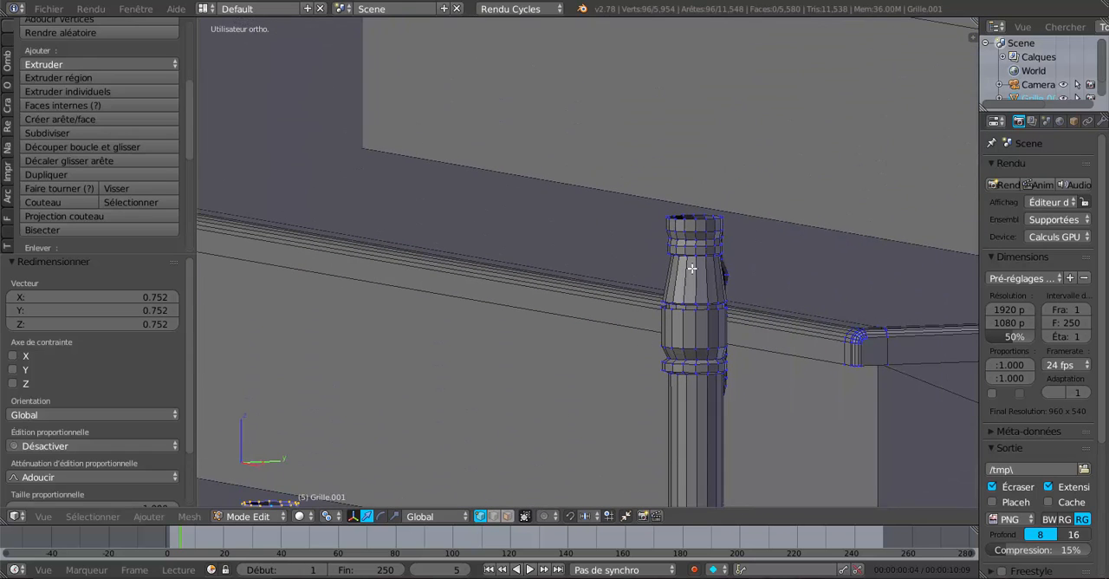
right_click(703, 221, "alt+shift")
Step: Add the top rim loop of the second-highest post to the selection, undoing a wrongly picked lengthwise loop
scroll(685, 335, "down", 2)
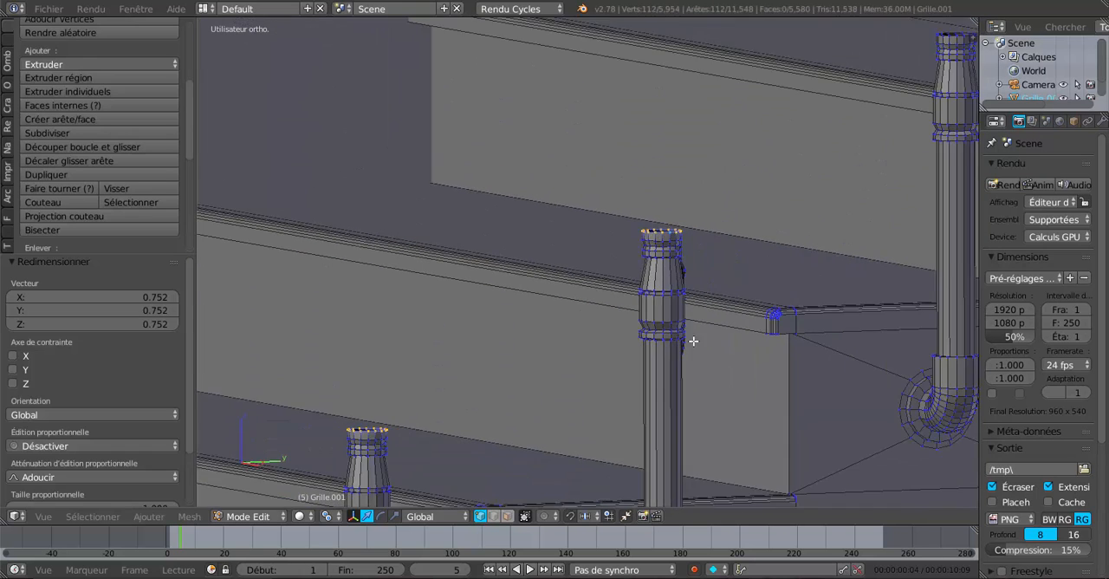
middle_click_drag(819, 265, 421, 503, "shift")
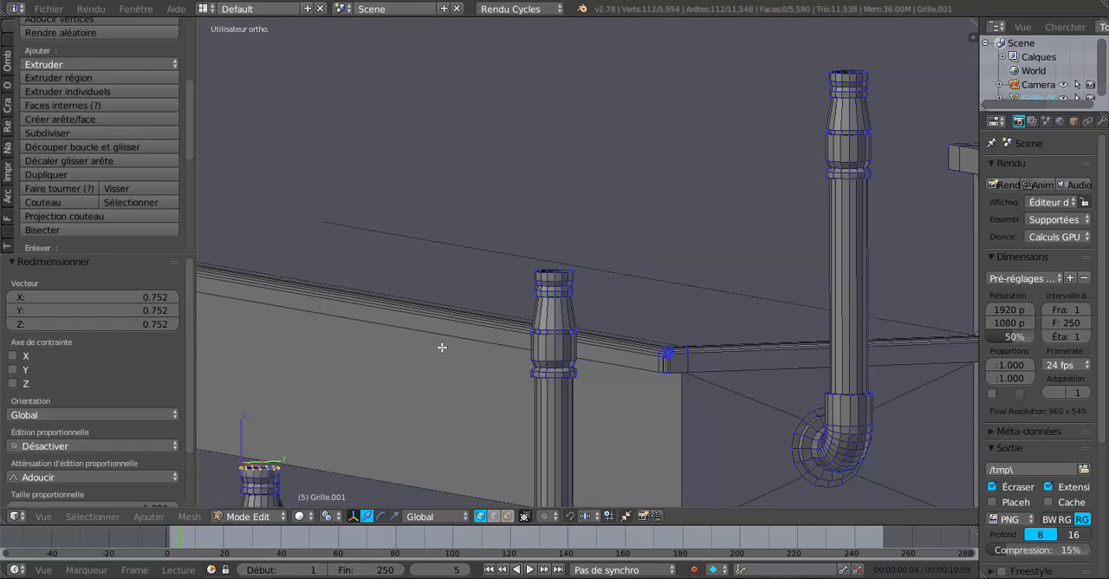
middle_click_drag(435, 326, 544, 224, "shift")
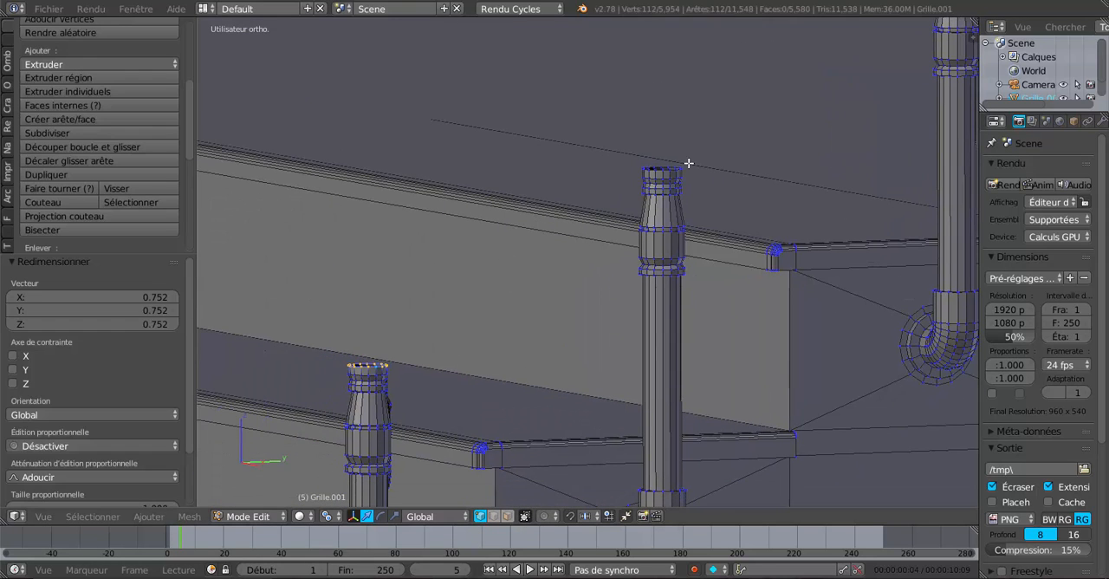
scroll(688, 163, "up", 2)
right_click(706, 133, "alt+shift")
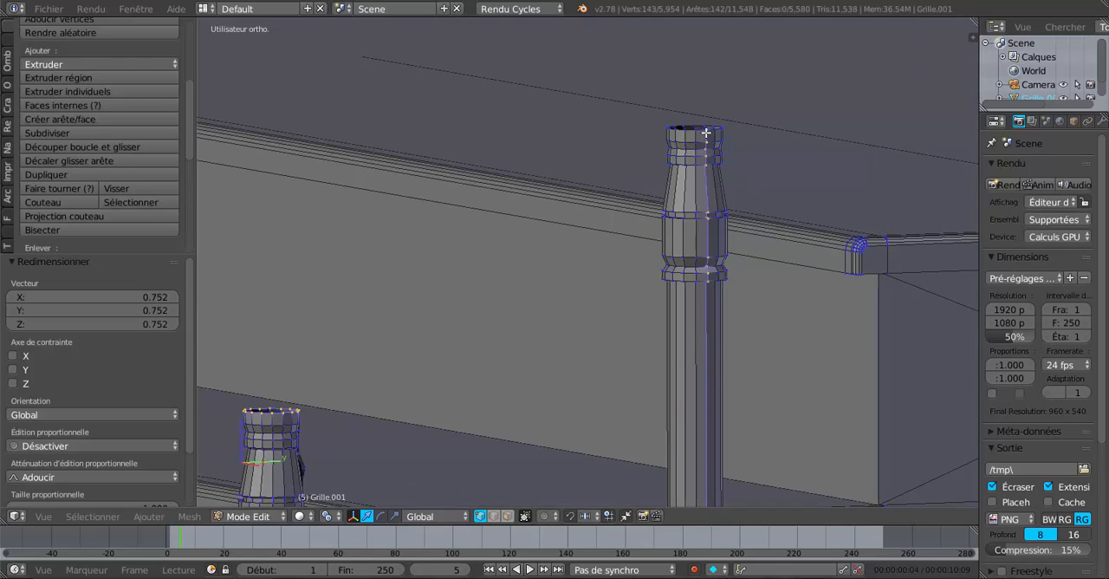
scroll(706, 135, "up", 1)
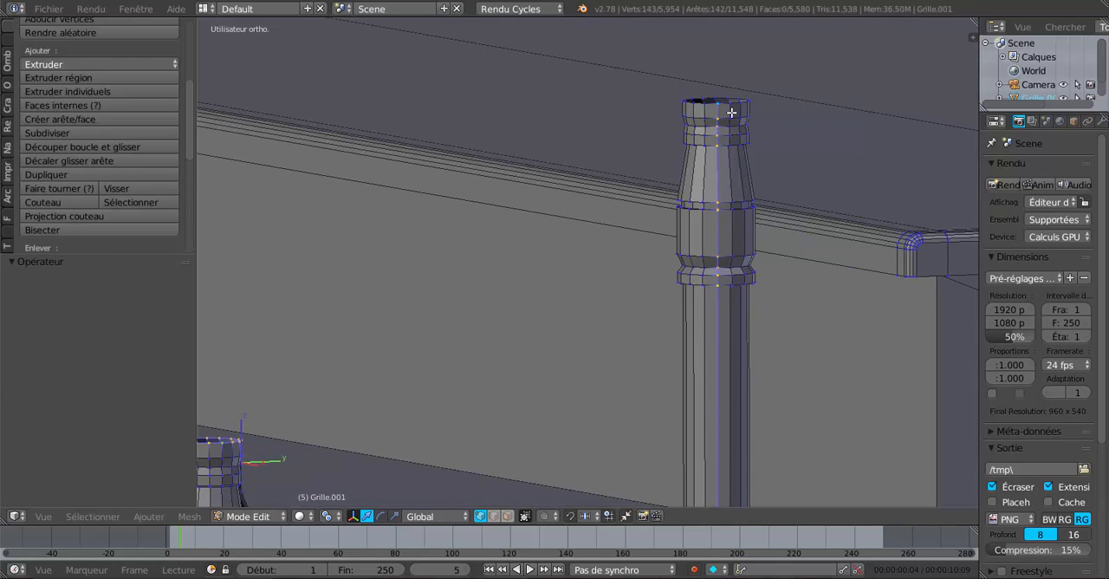
key("ctrl+z")
right_click(728, 106, "alt+shift")
Step: Add the top rim loop of the highest post of the flight to the selection
scroll(728, 106, "down", 2, "alt")
middle_click_drag(728, 105, 780, 119)
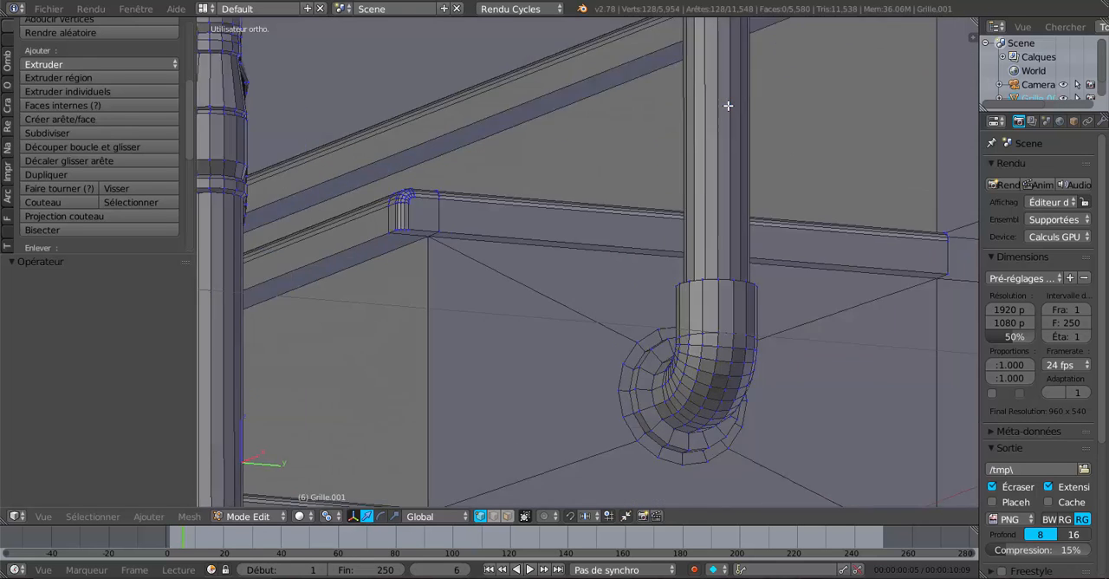
scroll(780, 119, "down", 1)
middle_click_drag(443, 224, 700, 265, "shift")
mouse_move(735, 234)
middle_mouse_down("shift")
mouse_move(654, 364)
mouse_move(659, 379)
middle_mouse_up("shift")
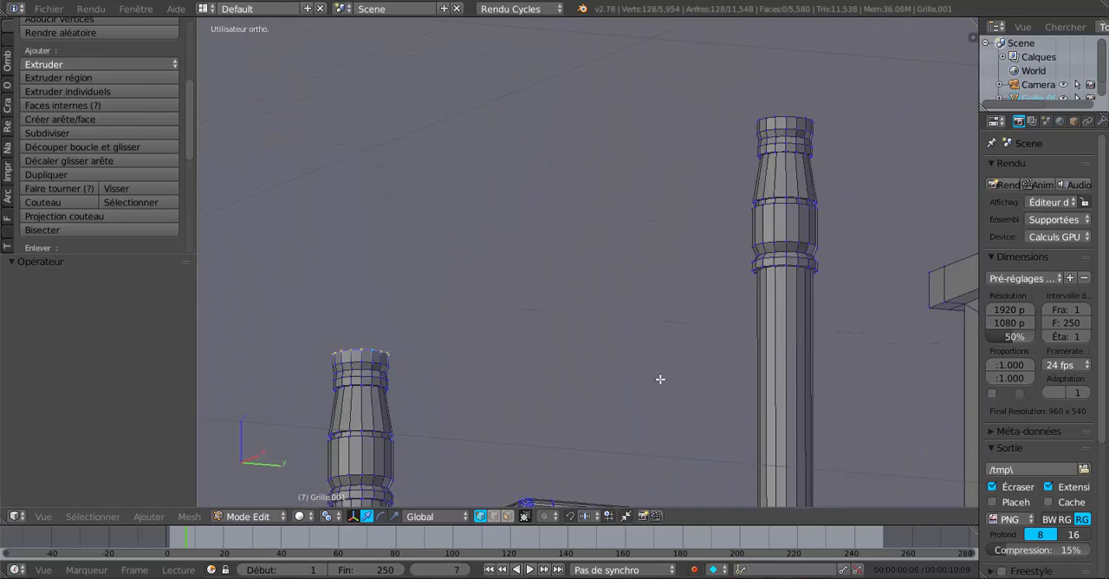
middle_click_drag(736, 269, 696, 324, "shift")
scroll(739, 225, "up", 1)
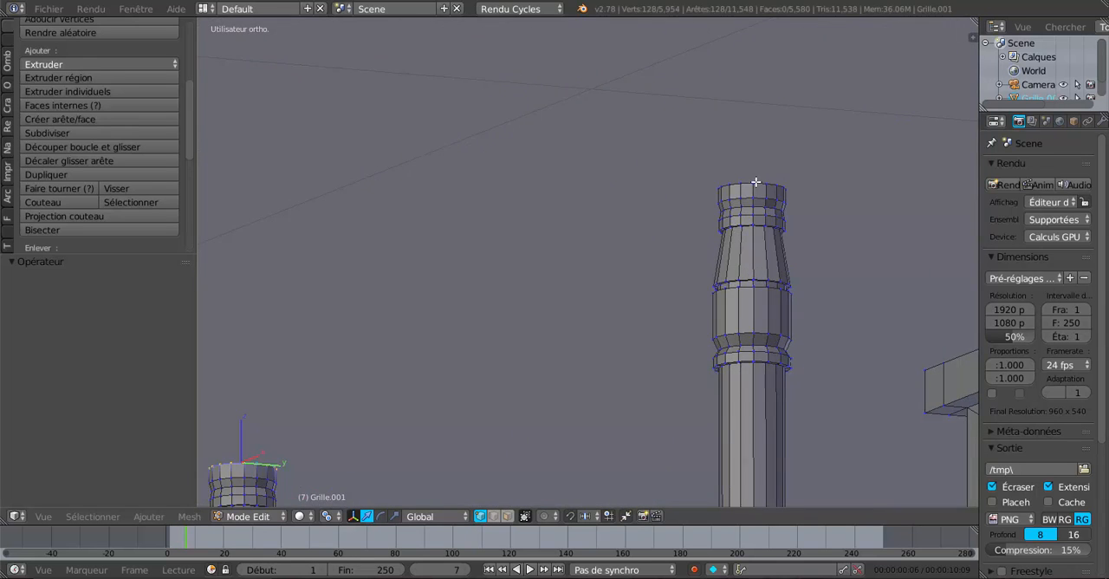
right_click(756, 182, "alt+shift")
Step: Extrude the selected top rims of all the posts and raise them 0.482 along Z, checking the result in object mode
scroll(755, 186, "down", 6)
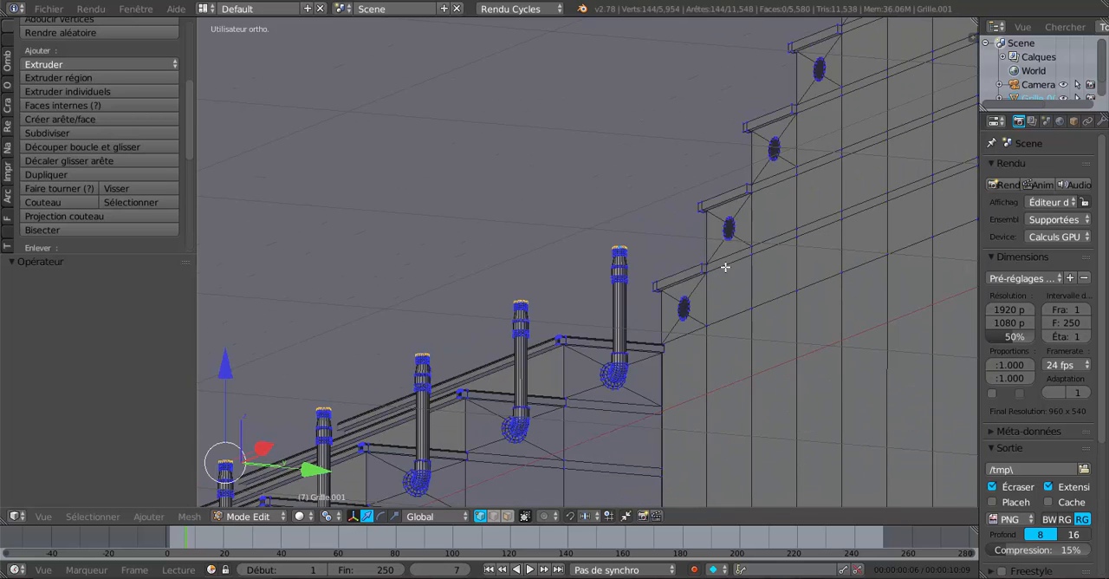
middle_click_drag(726, 267, 683, 347)
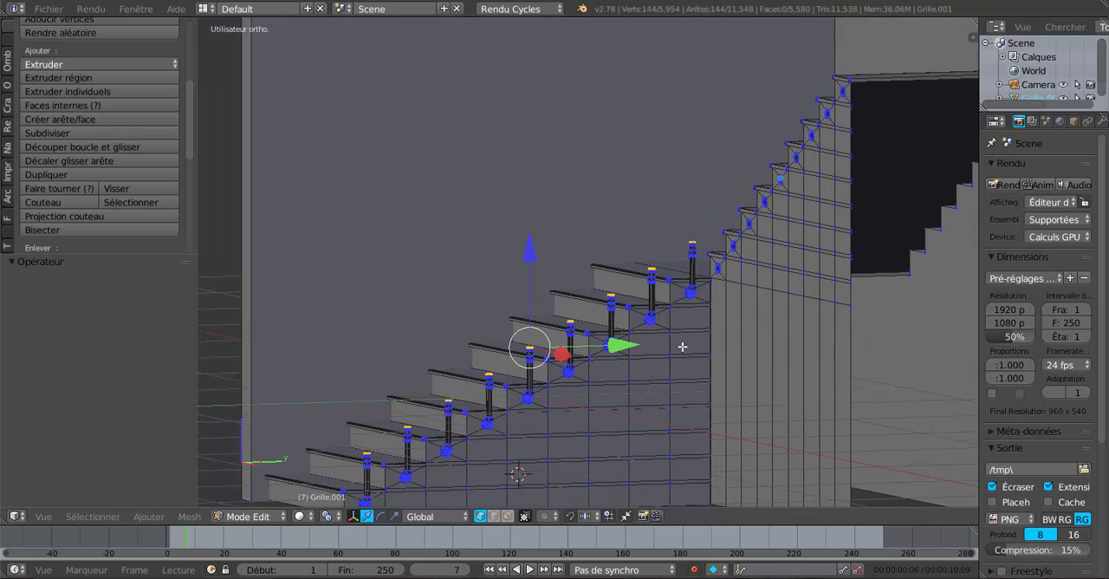
key("e")
right_click(614, 394)
left_click_drag(530, 251, 546, 157)
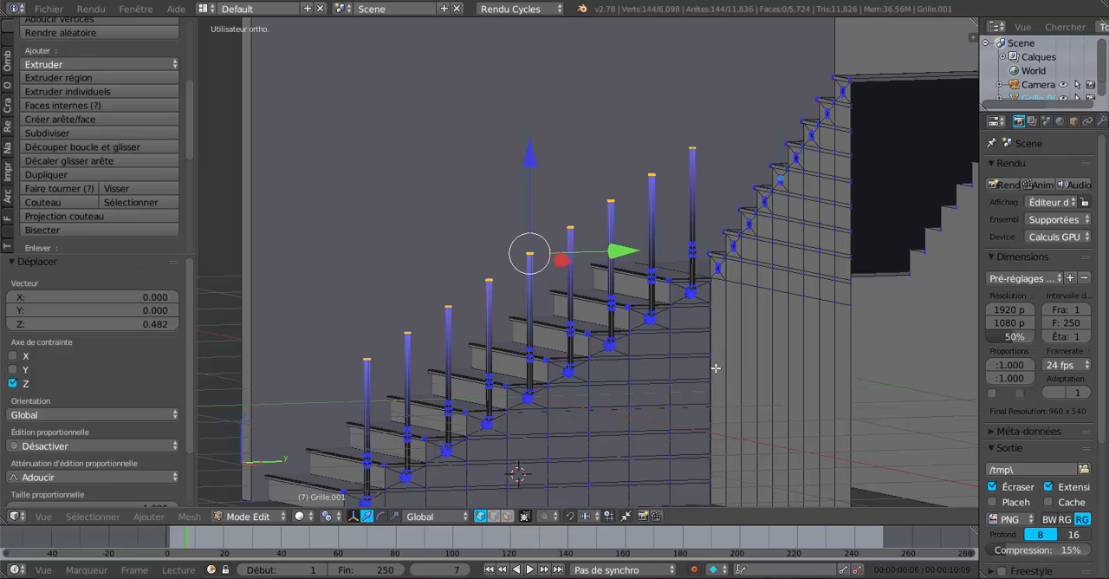
middle_click_drag(716, 368, 671, 393)
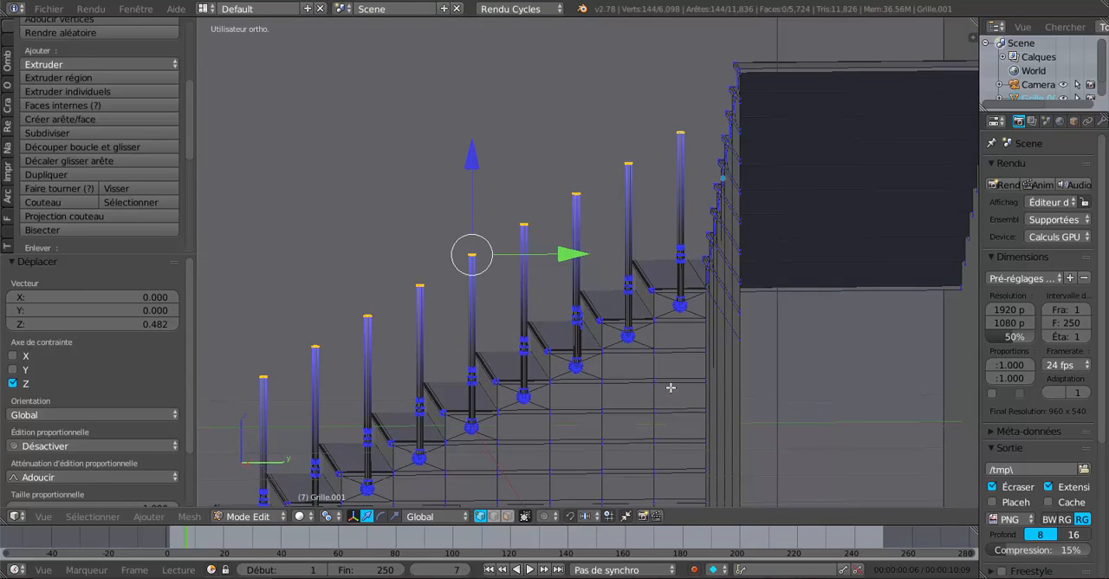
key("Tab")
scroll(682, 368, "up", 5)
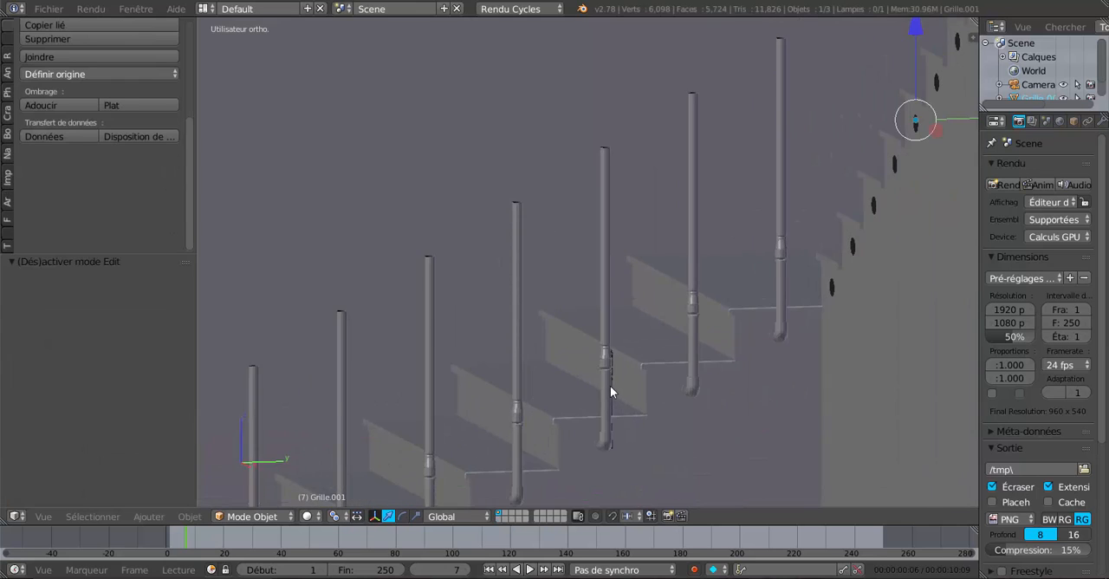
key("Tab")
Step: Select the side and lower edges of the ring where one post's base elbow meets the stair side
scroll(650, 433, "up", 2)
scroll(683, 350, "up", 3)
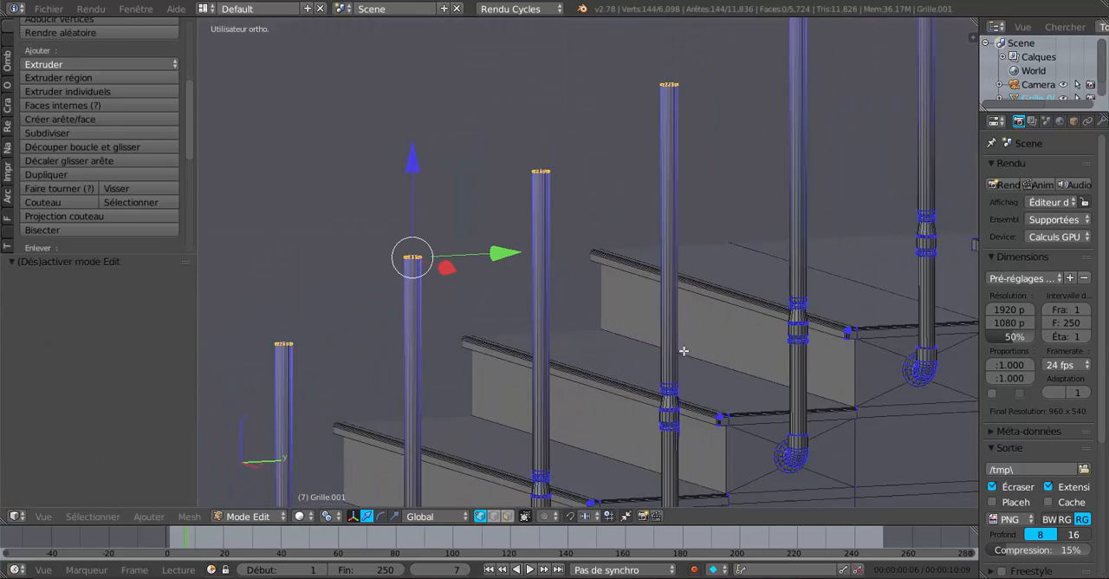
scroll(684, 350, "up", 1)
middle_click_drag(716, 476, 667, 334, "shift")
scroll(654, 384, "up", 2)
scroll(685, 347, "up", 5)
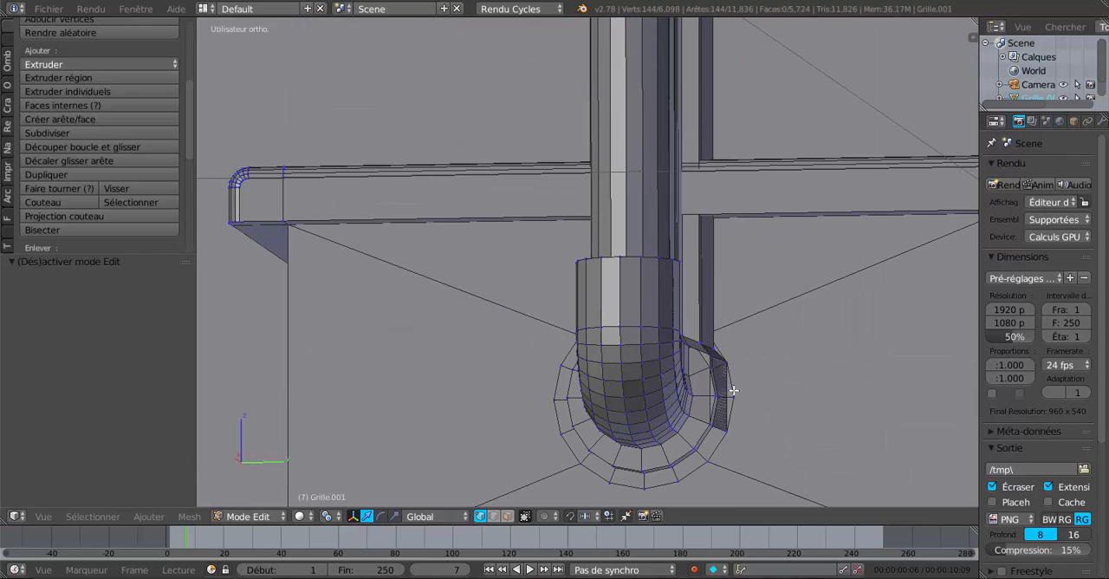
right_click(733, 381, "alt")
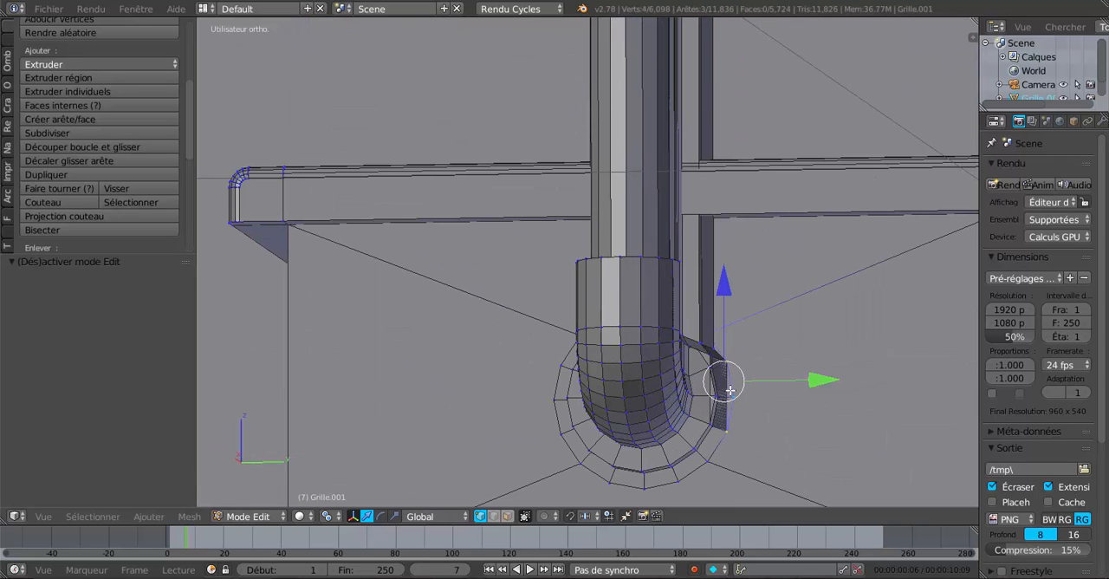
middle_click_drag(710, 446, 712, 429)
middle_click_drag(760, 336, 707, 421, "shift")
right_click(732, 311, "alt")
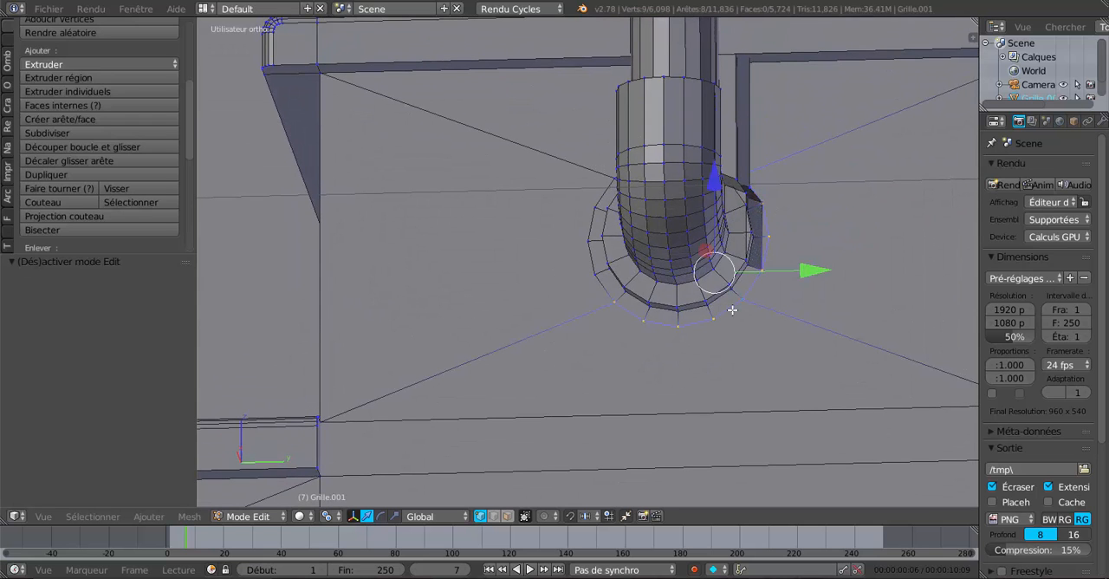
right_click(594, 235, "alt+shift")
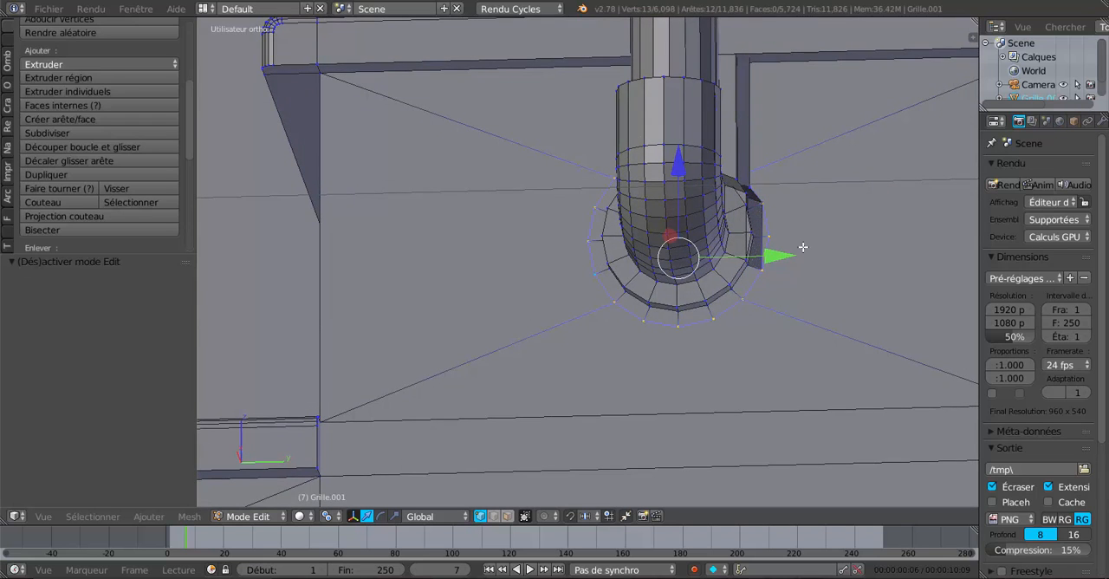
Step: Add the remaining upper edges to complete the selected ring around the post's base elbow
middle_click_drag(800, 248, 707, 318)
scroll(866, 289, "down", 2)
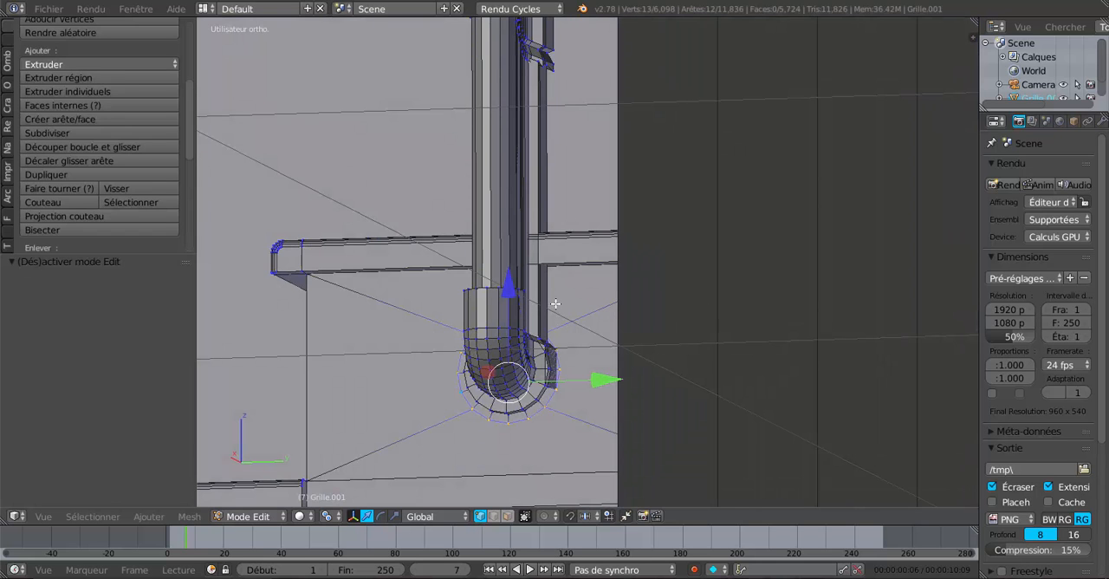
scroll(555, 299, "down", 4)
middle_click_drag(596, 321, 644, 322)
middle_click_drag(840, 335, 661, 315, "shift")
scroll(661, 316, "up", 2)
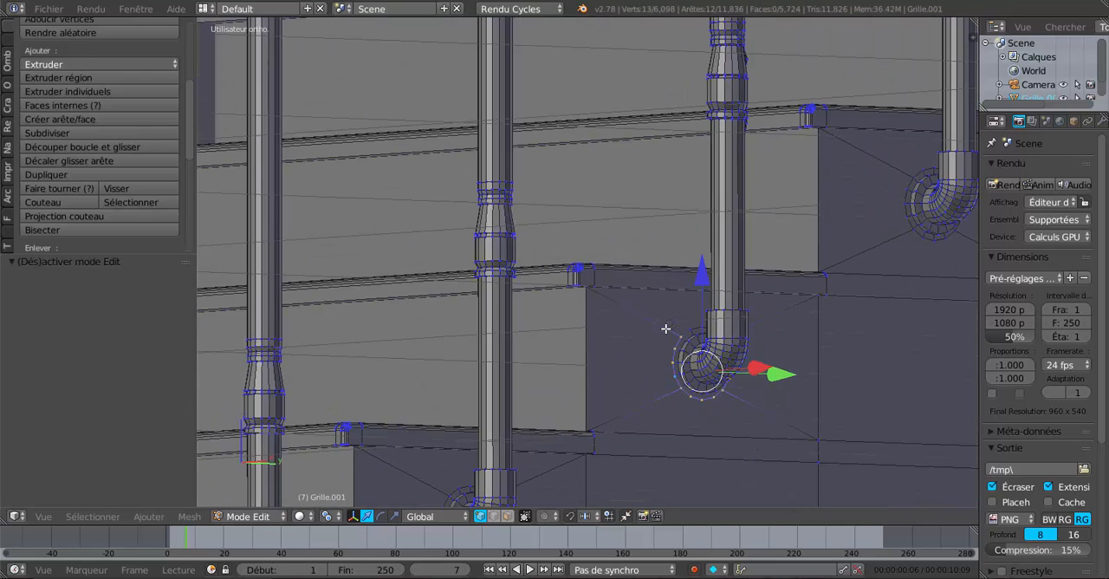
right_click(688, 334, "alt")
Step: Rip the selected ring so the post's elbow is detached from the stair side
scroll(689, 363, "down", 2)
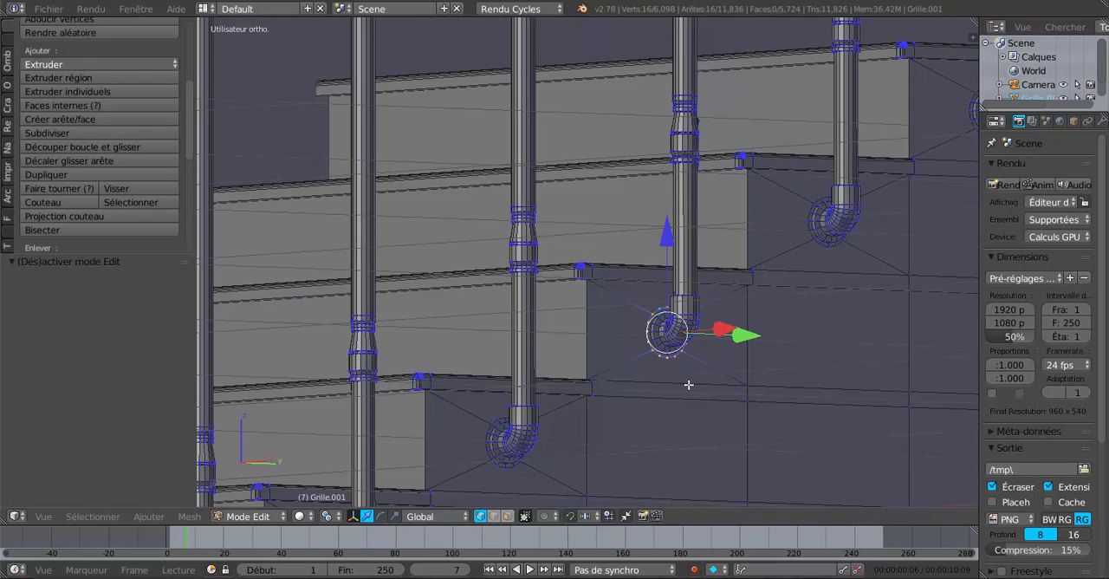
scroll(688, 384, "up", 3)
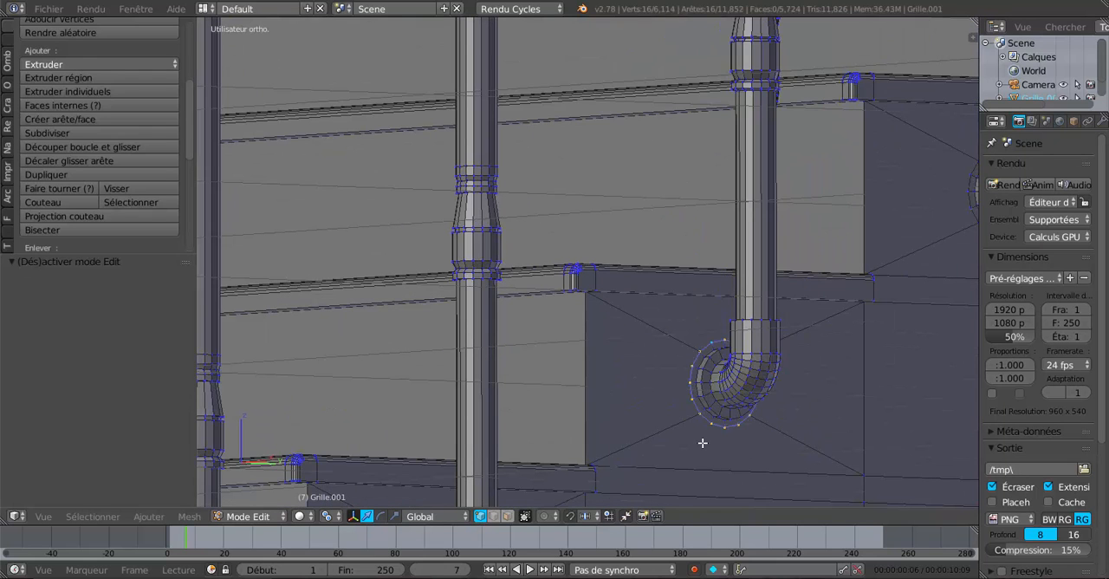
key("v")
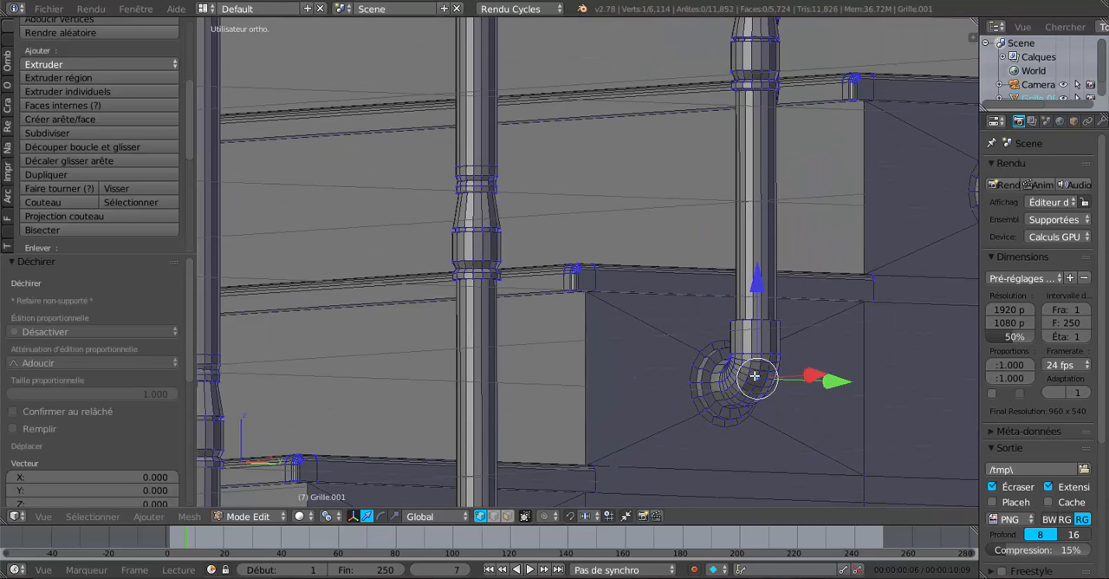
Step: Select all geometry linked to the detached post and delete its vertices
key("ctrl+l")
scroll(754, 376, "down", 2)
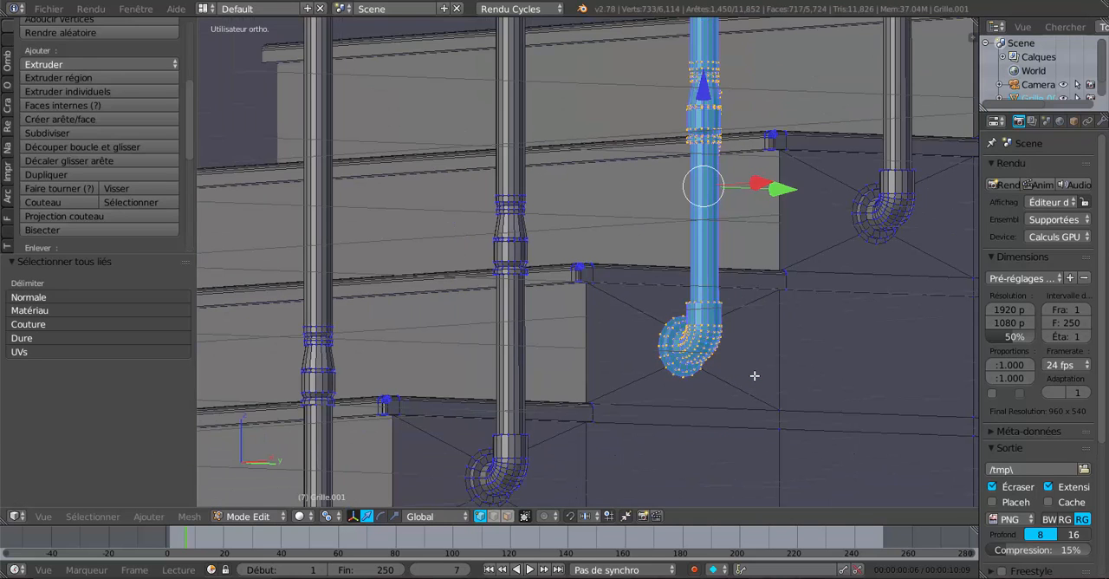
key("x")
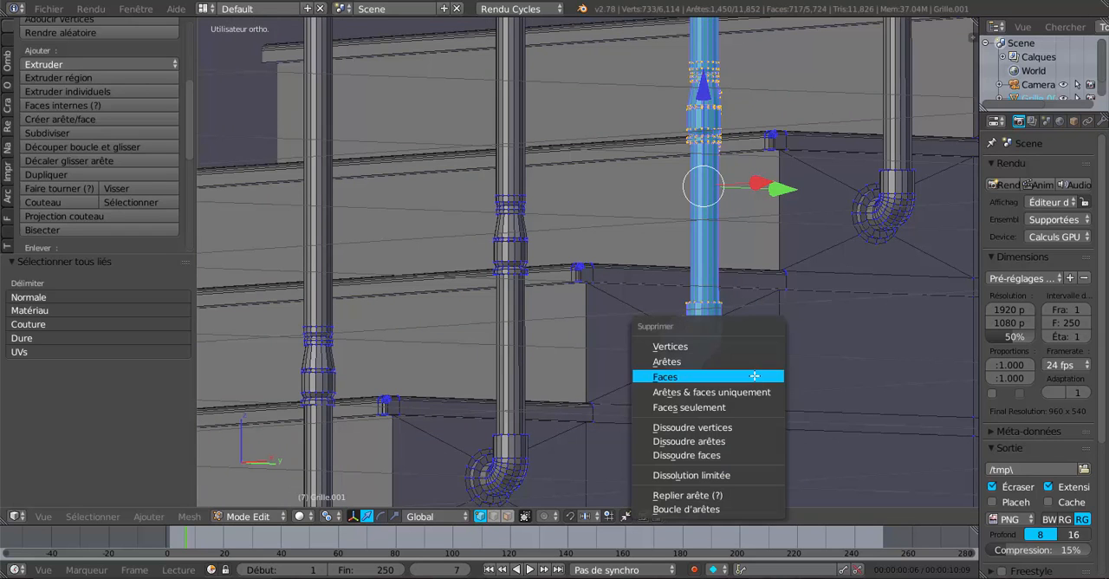
left_click(747, 346)
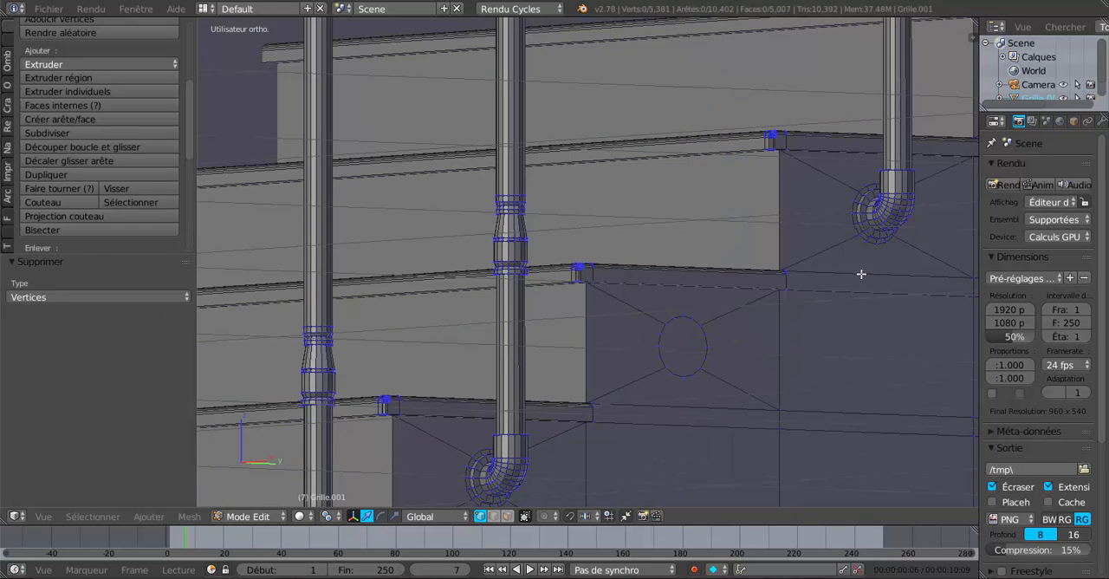
Step: Switch to face selection and try to pick the flange face ring of the intact post elbow beside the empty hole
middle_click_drag(849, 265, 700, 293, "shift")
scroll(792, 271, "up", 3)
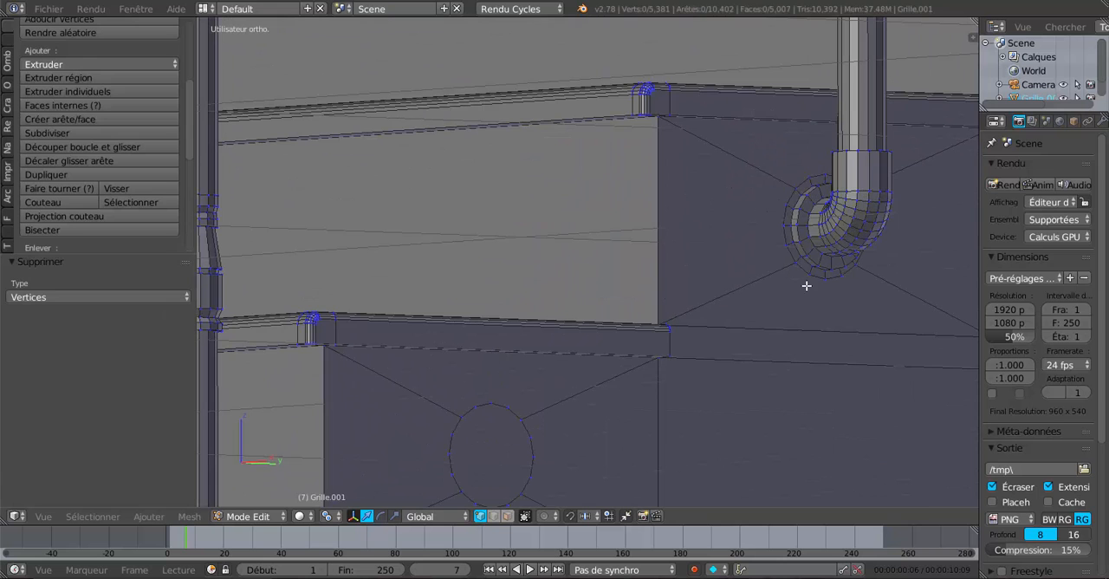
middle_click_drag(785, 335, 782, 330)
scroll(782, 329, "up", 2)
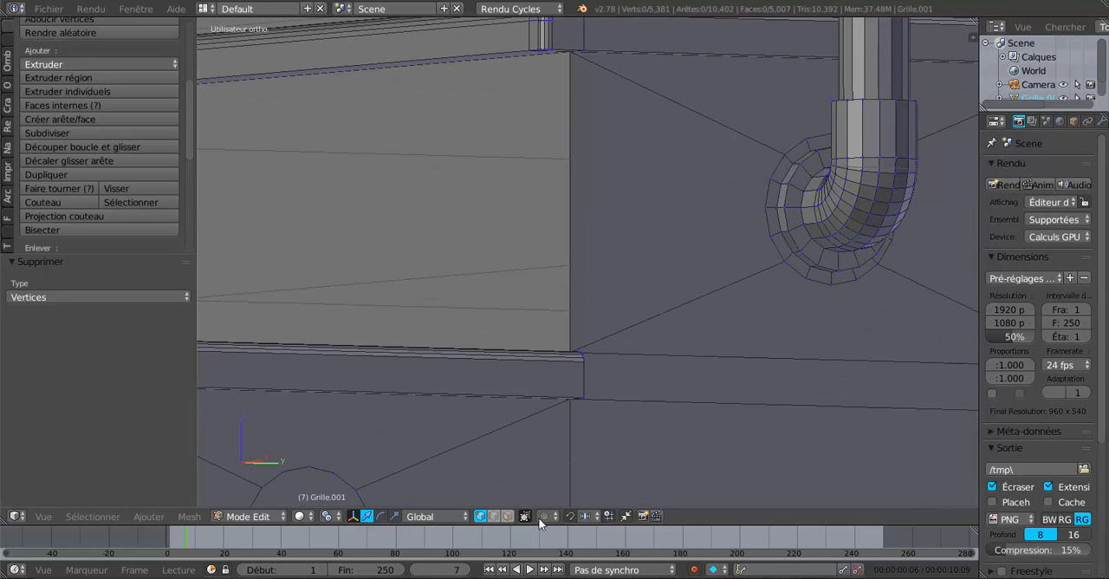
left_click(507, 516)
scroll(649, 364, "down", 6)
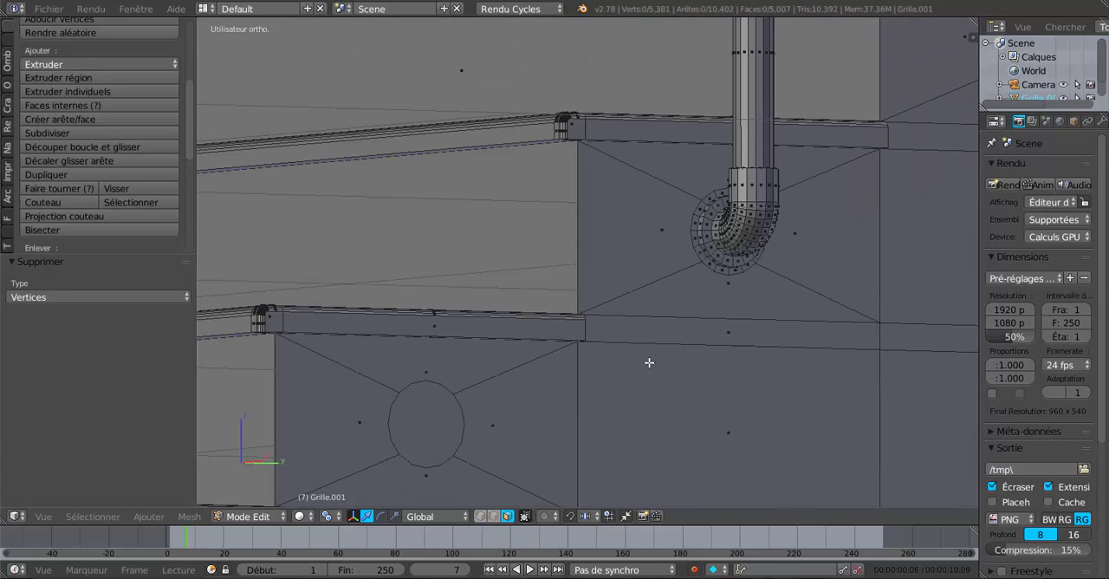
scroll(594, 377, "up", 6)
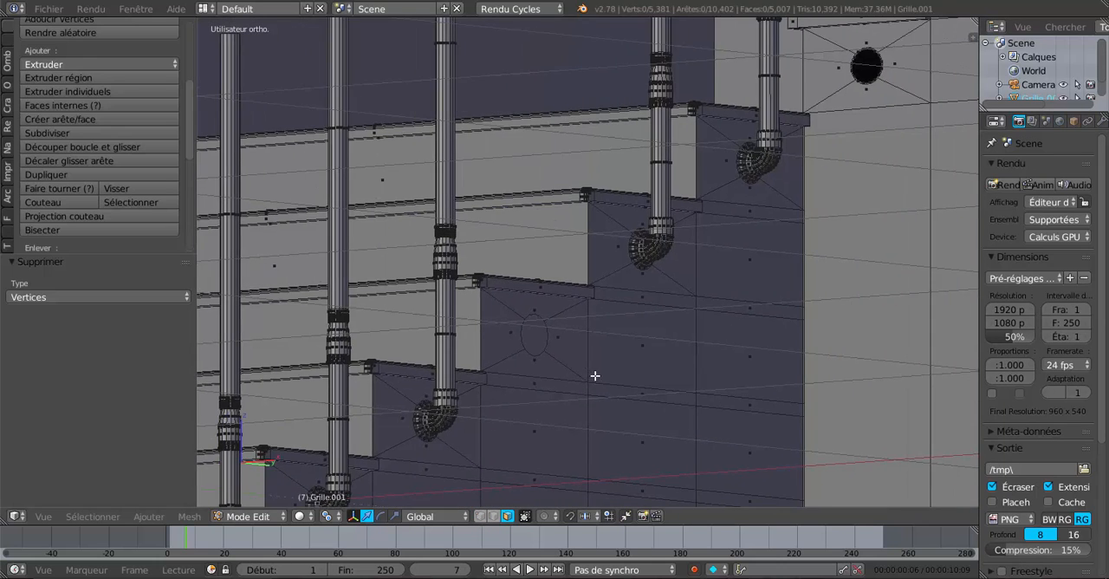
scroll(666, 258, "up", 3)
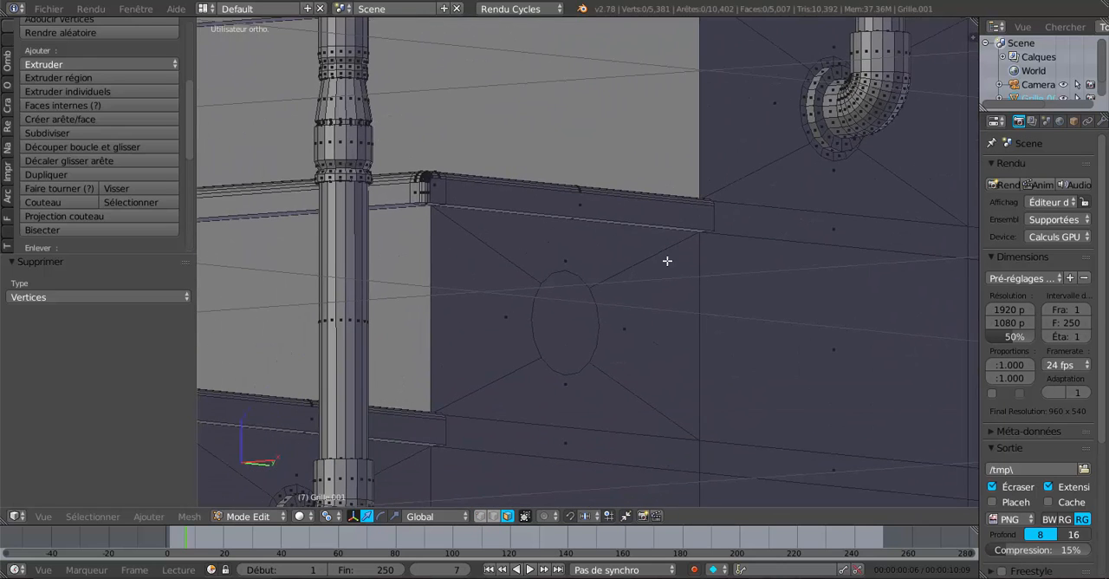
scroll(685, 266, "up", 3)
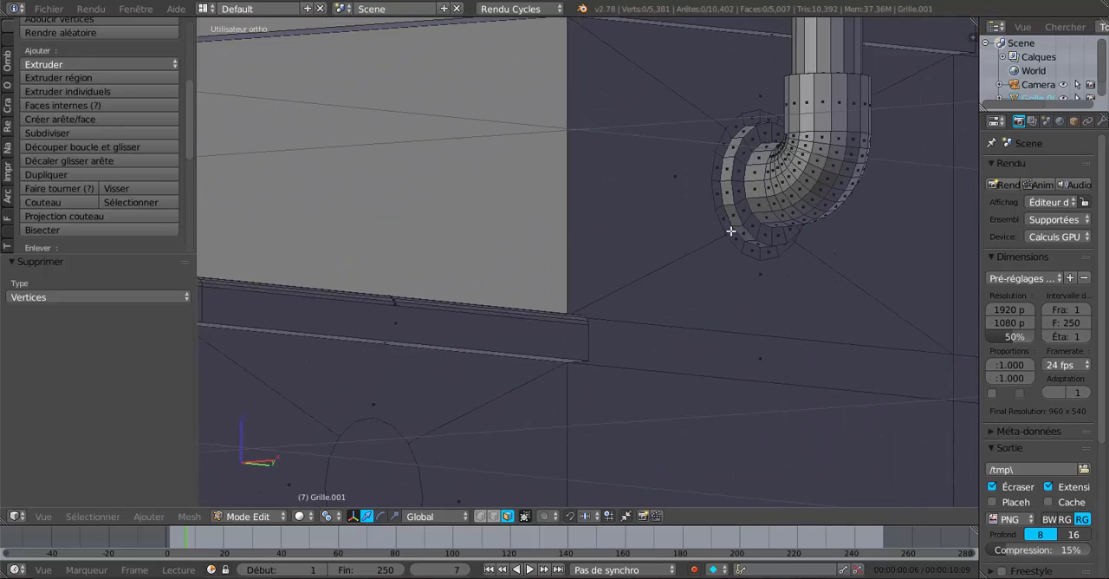
right_click(734, 234, "ctrl+alt")
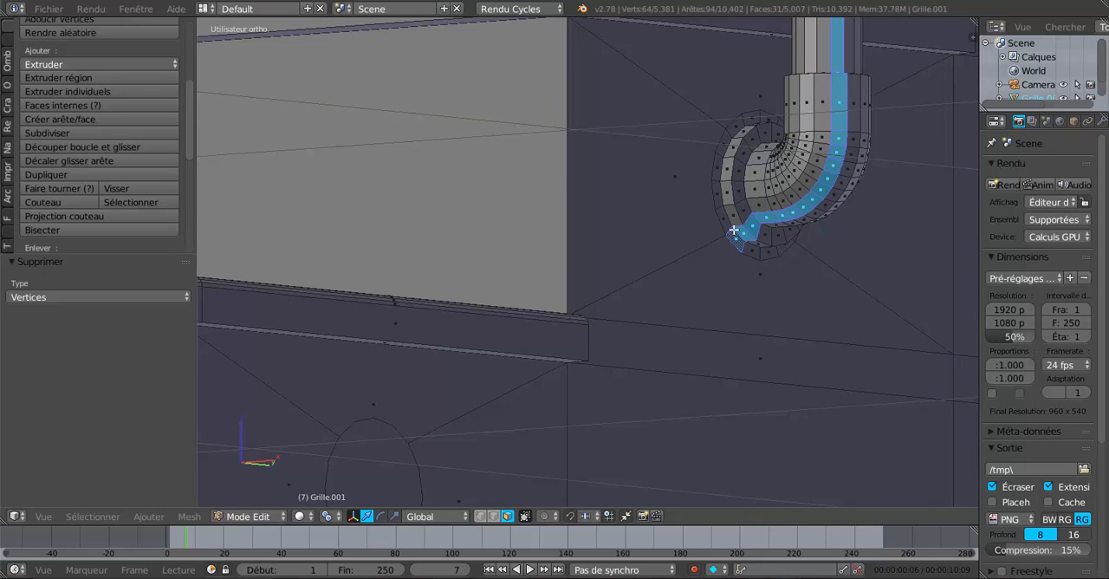
right_click(730, 230, "shift")
right_click(732, 236)
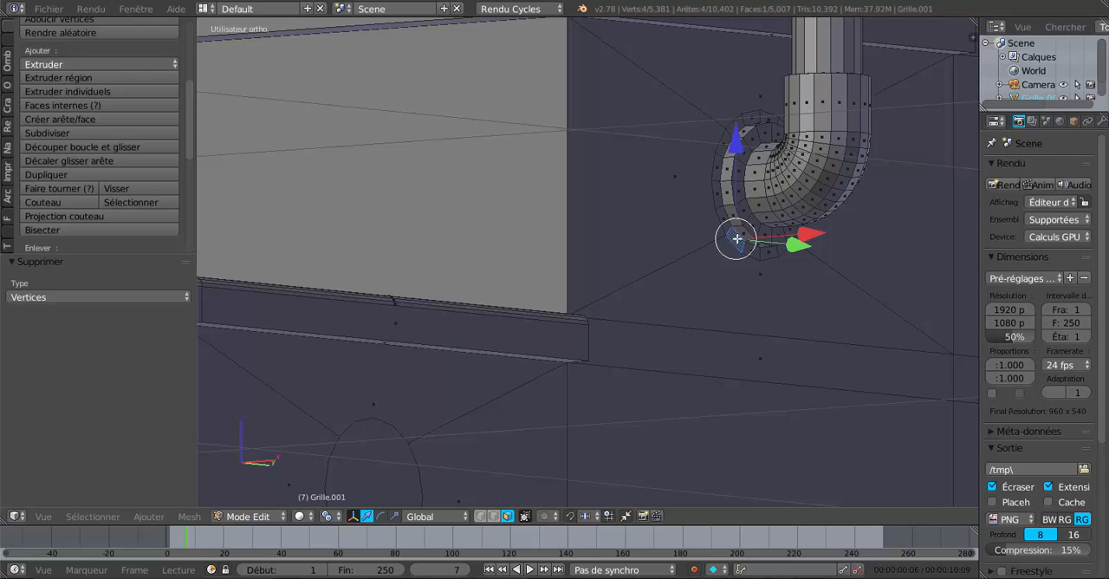
Step: Select the four outermost face rings of the elbow's flange where it meets the stair side
scroll(736, 240, "up", 2)
middle_click_drag(789, 265, 679, 302, "shift")
scroll(693, 288, "up", 2)
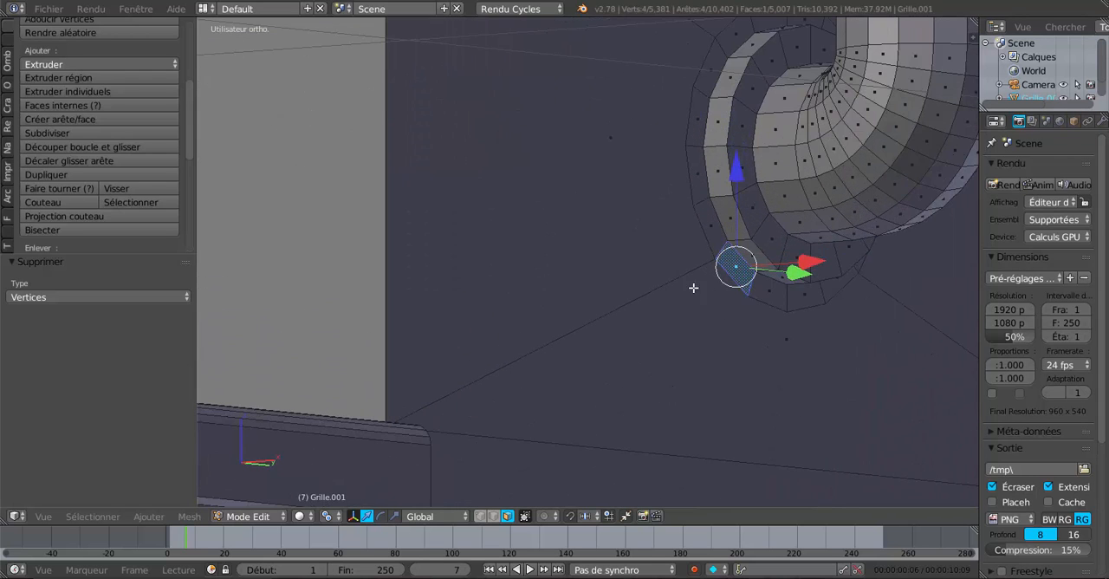
right_click(720, 248, "alt")
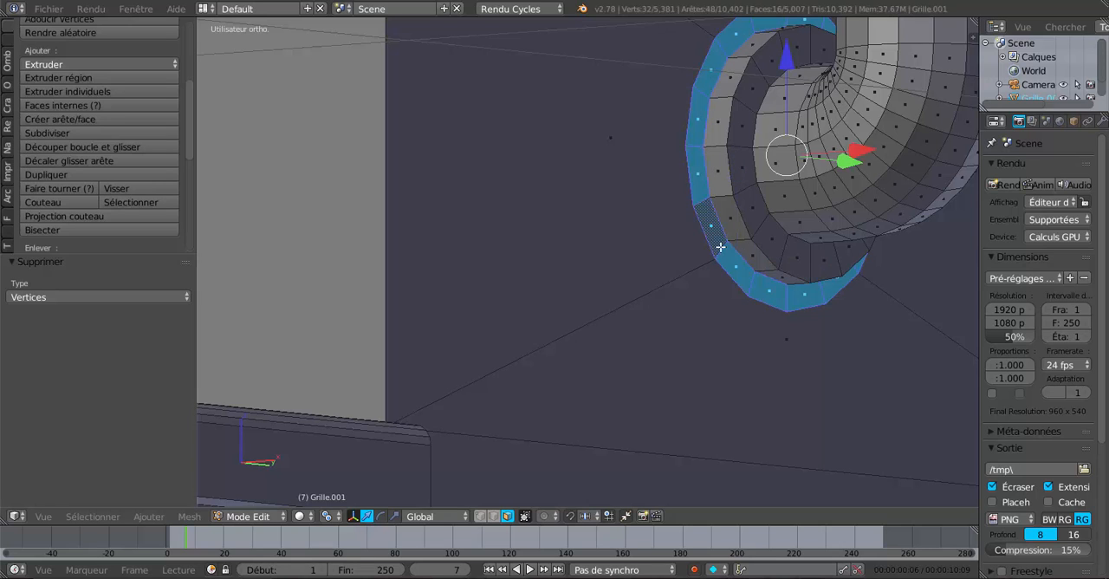
right_click(733, 238, "alt+shift")
right_click(768, 219, "alt+shift")
right_click(780, 212, "alt+shift")
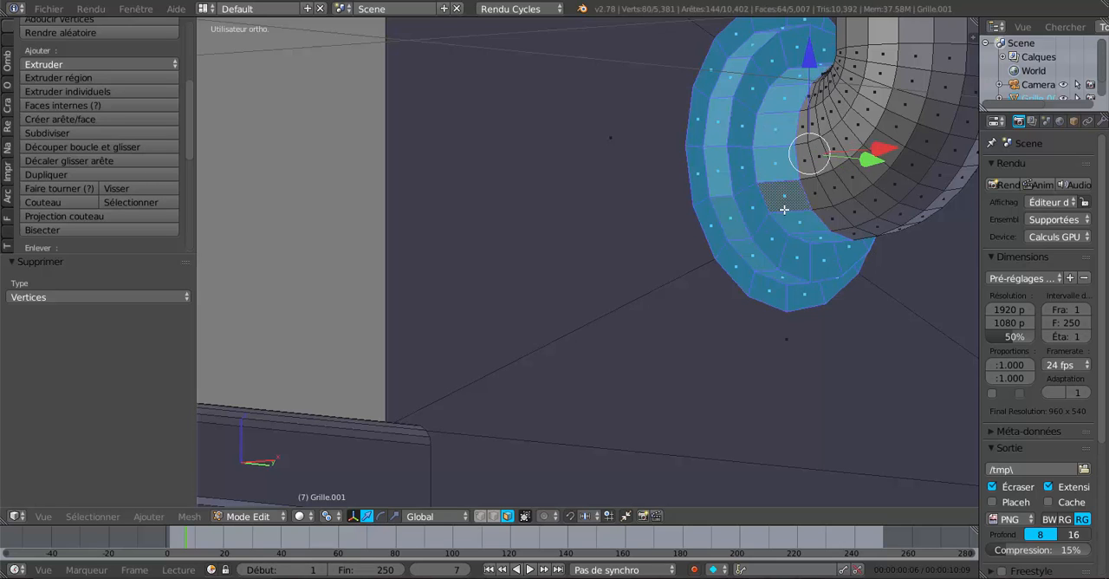
Step: Add the successive face rings along the elbow's bend to the selection, up to the straight collar
right_click(828, 202, "alt+shift")
right_click(847, 199, "alt+shift")
right_click(869, 185, "alt+shift")
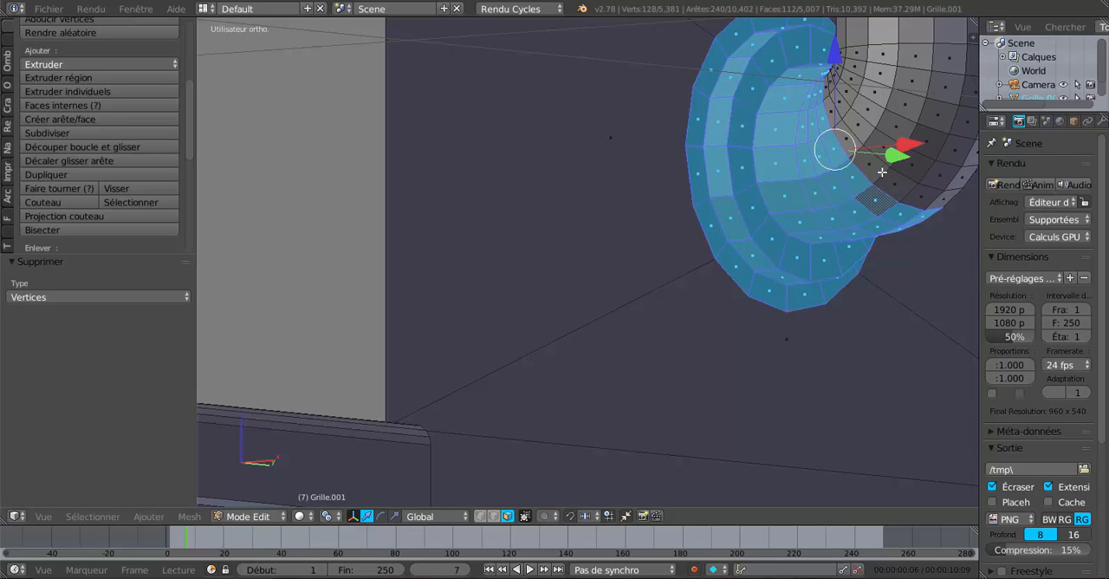
right_click(882, 172, "alt+shift")
right_click(896, 155, "alt+shift")
right_click(907, 137, "alt+shift")
right_click(919, 111, "alt+shift")
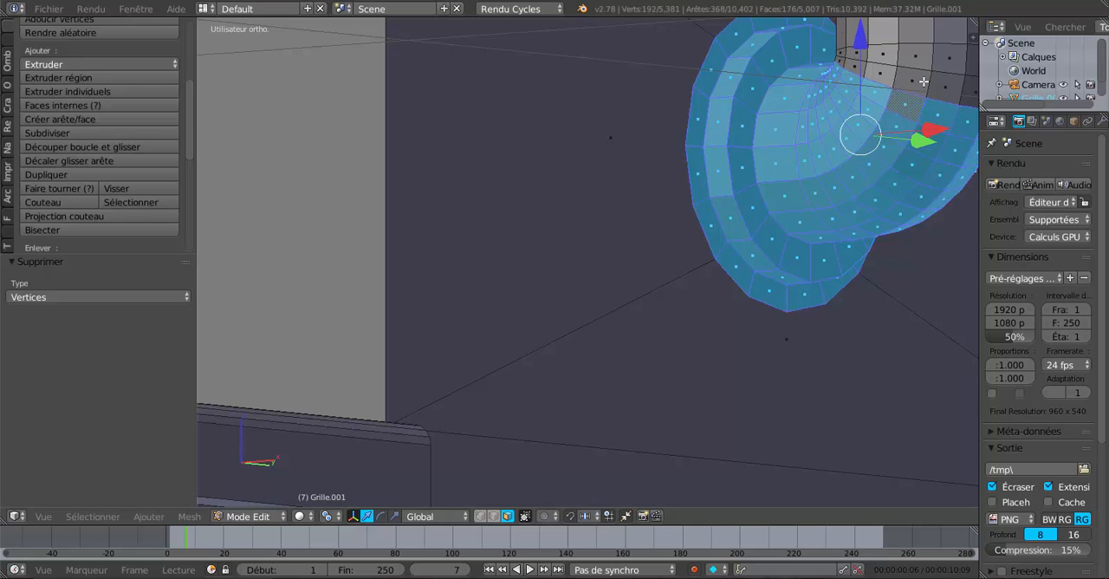
right_click(925, 82, "alt+shift")
right_click(929, 58, "alt+shift")
Step: Add the elbow's straight collar and the lower section of the post shaft to the selection
middle_click_drag(906, 135, 732, 249, "shift")
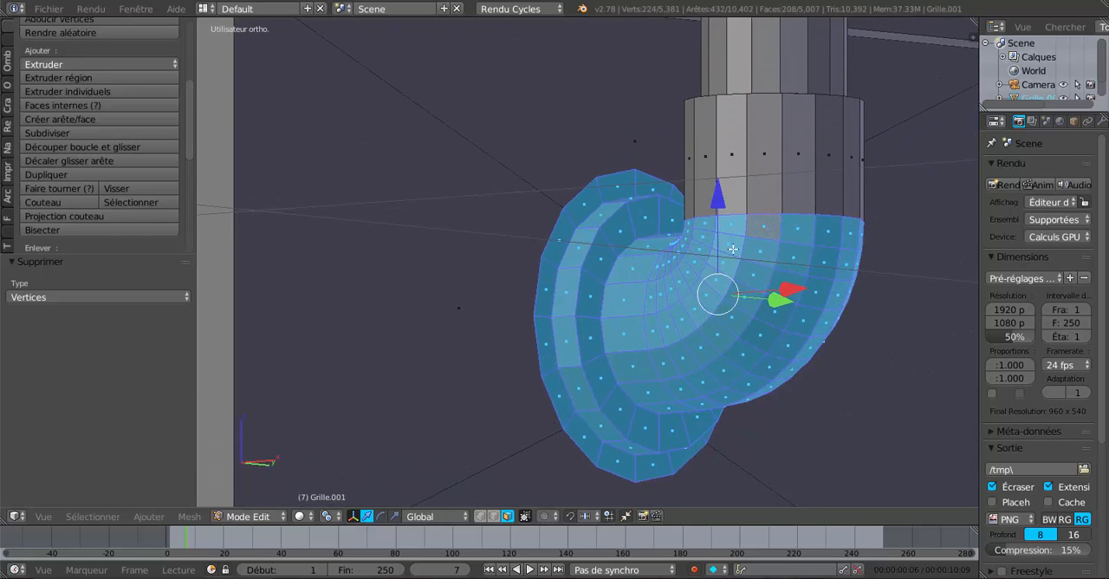
right_click(781, 185, "alt+shift")
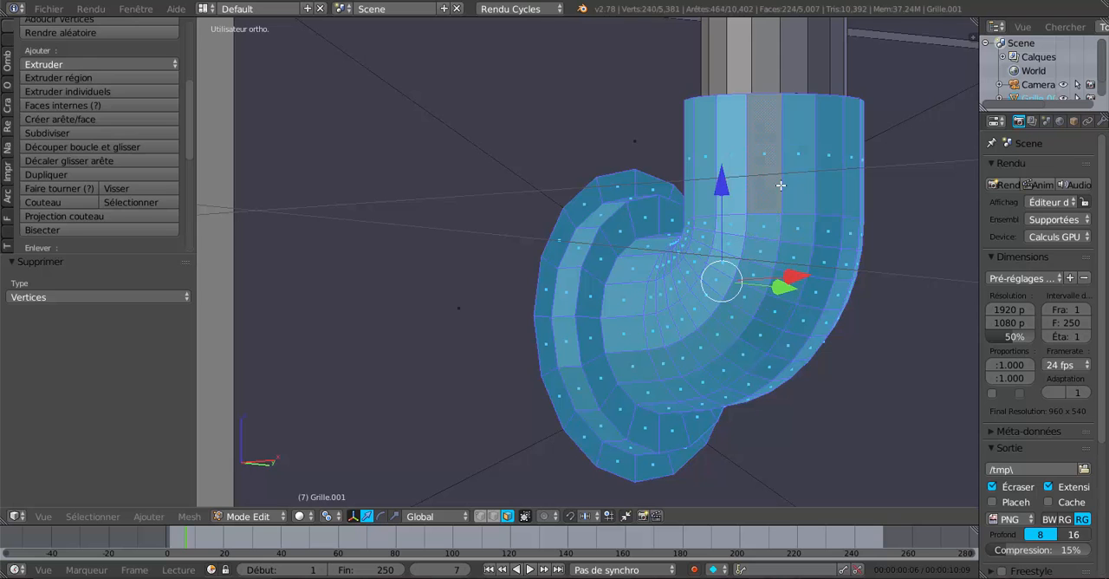
scroll(780, 184, "down", 5)
middle_click_drag(797, 185, 807, 355, "shift")
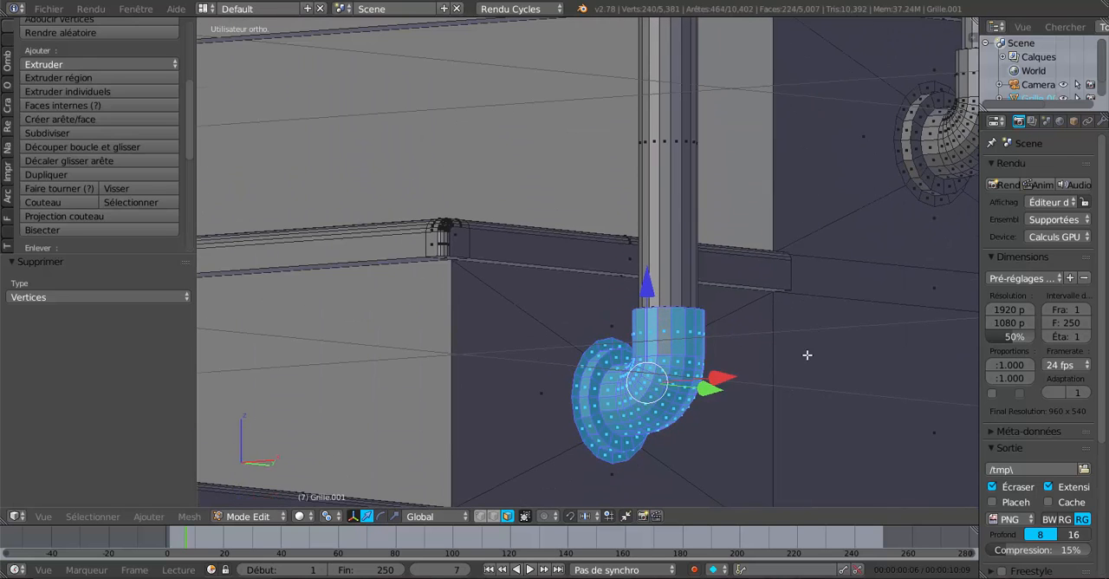
right_click(691, 221, "alt+shift")
scroll(722, 221, "down", 3, "shift")
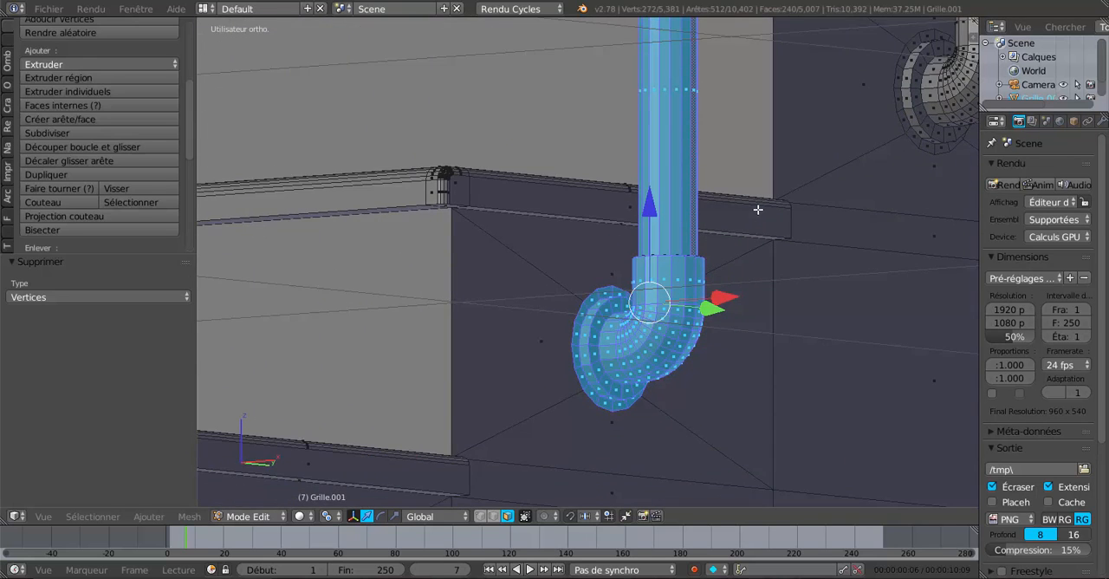
Step: Add the narrow face ring on top of the collar around the shaft to the selection
middle_click_drag(732, 277, 720, 326)
middle_click_drag(668, 443, 731, 205, "shift")
scroll(756, 182, "up", 3)
scroll(650, 352, "up", 2)
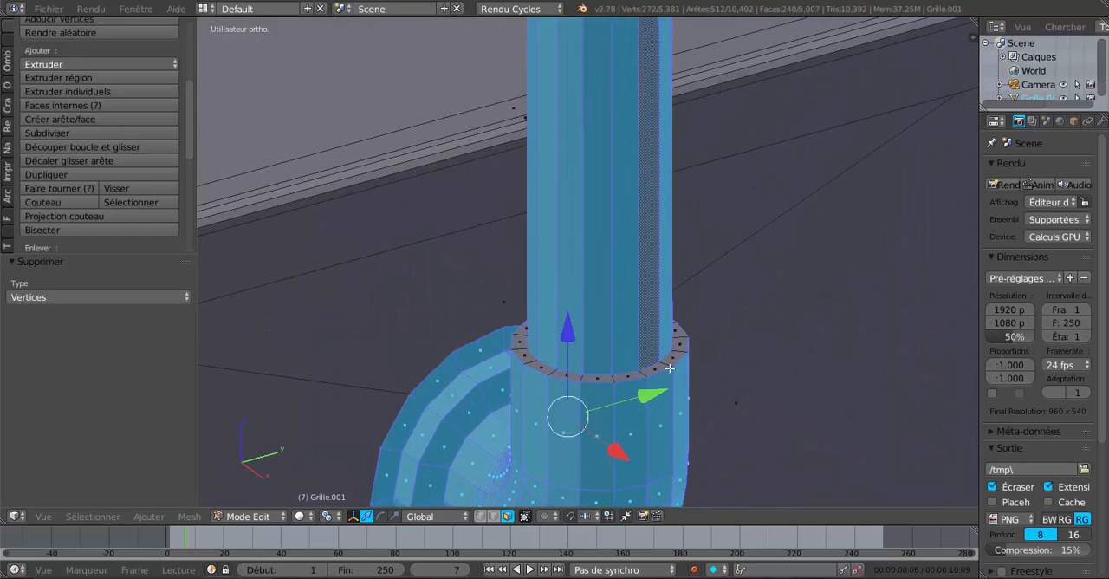
scroll(676, 342, "down", 8)
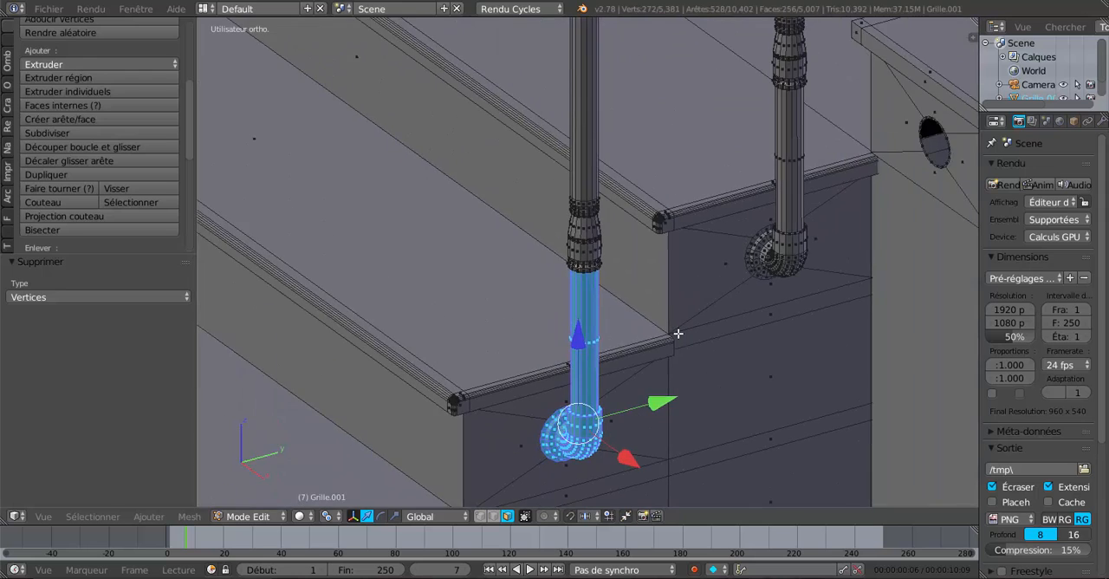
Step: In wireframe vertex selection, extend the selection up the post with circle select to include the whole profile and shaft, then restore solid shading
scroll(639, 330, "up", 3)
middle_click_drag(634, 315, 660, 310)
scroll(604, 285, "down", 5)
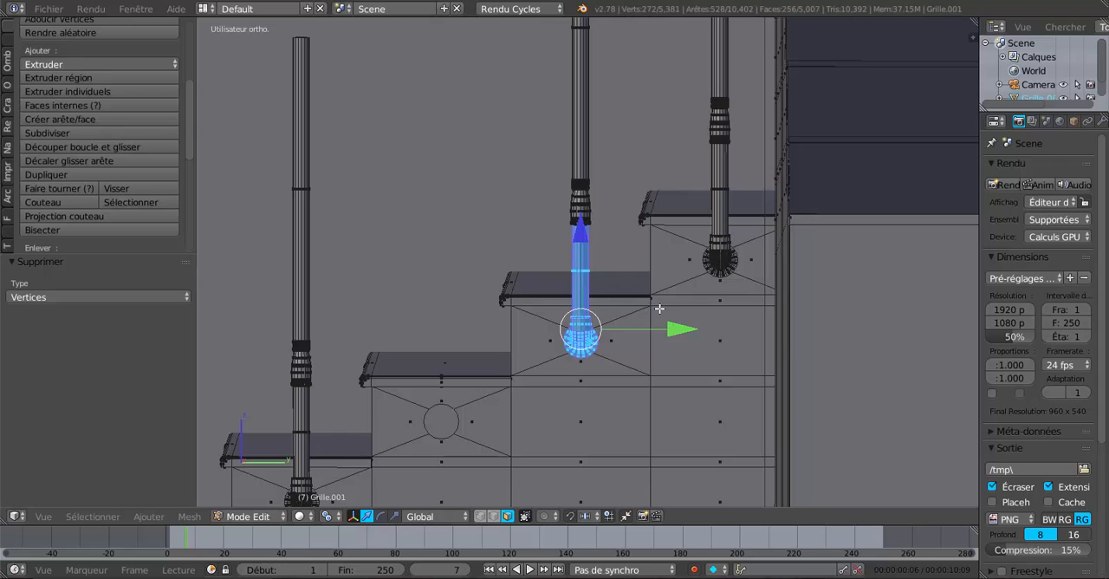
key("z")
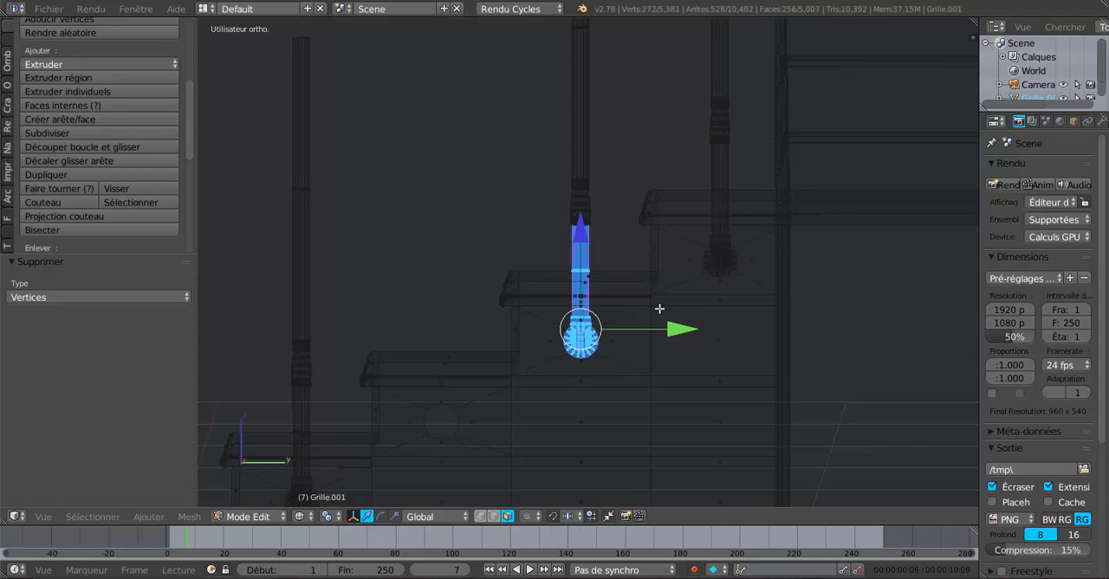
left_click(483, 518)
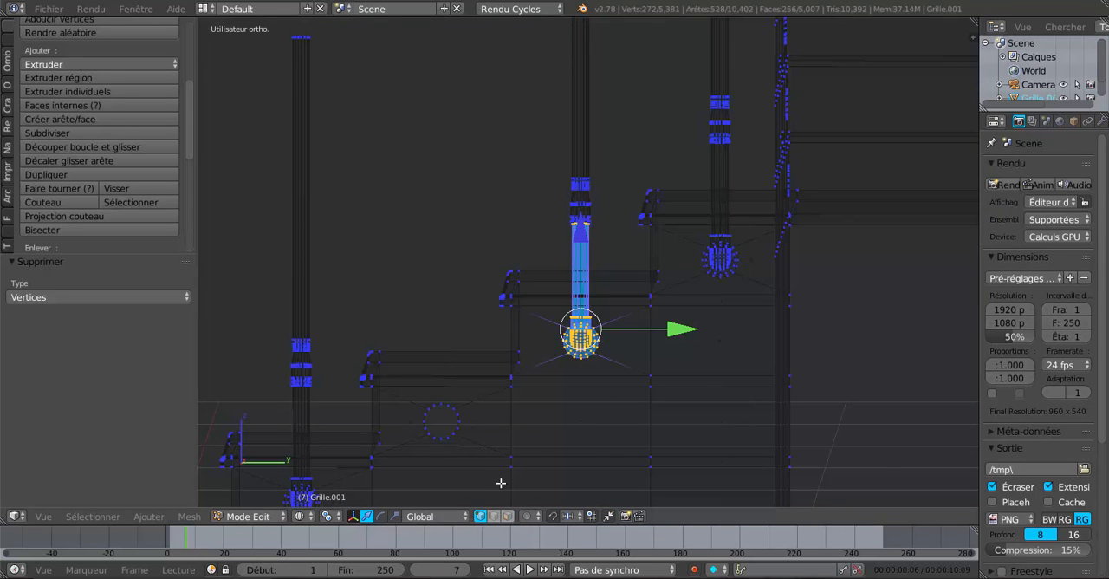
scroll(557, 430, "down", 1)
key("c")
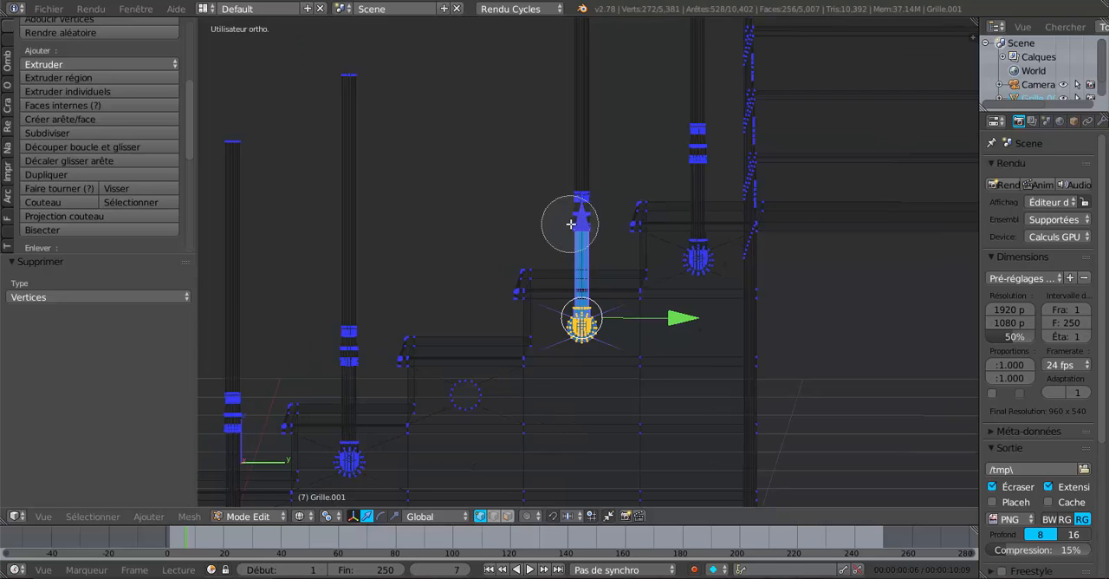
left_click_drag(578, 206, 587, 120)
right_click(596, 80)
scroll(596, 79, "down", 4)
key("c")
right_click(588, 120)
scroll(541, 259, "up", 3)
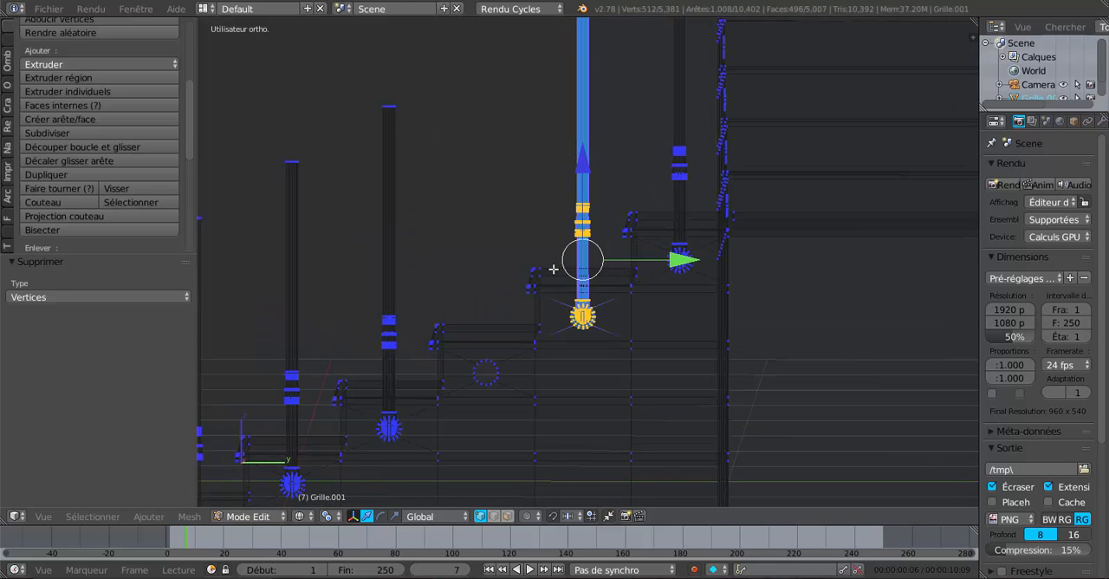
middle_click_drag(553, 268, 555, 268)
key("z")
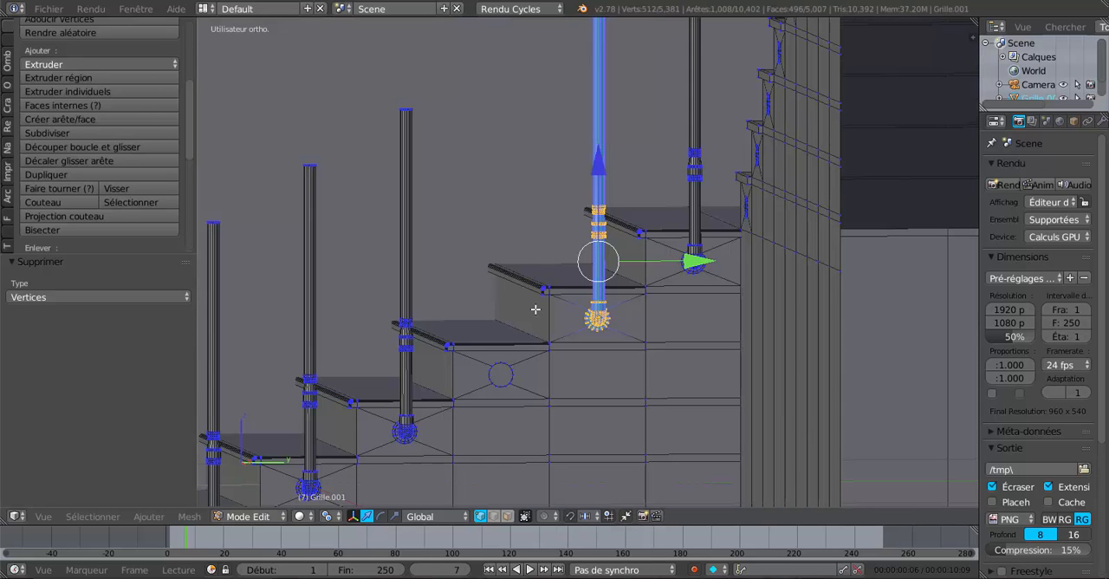
Step: Duplicate the selected post and move the copy -0.203 along Y towards the empty hole
key("shift+d")
key("Escape")
key("g")
key("y")
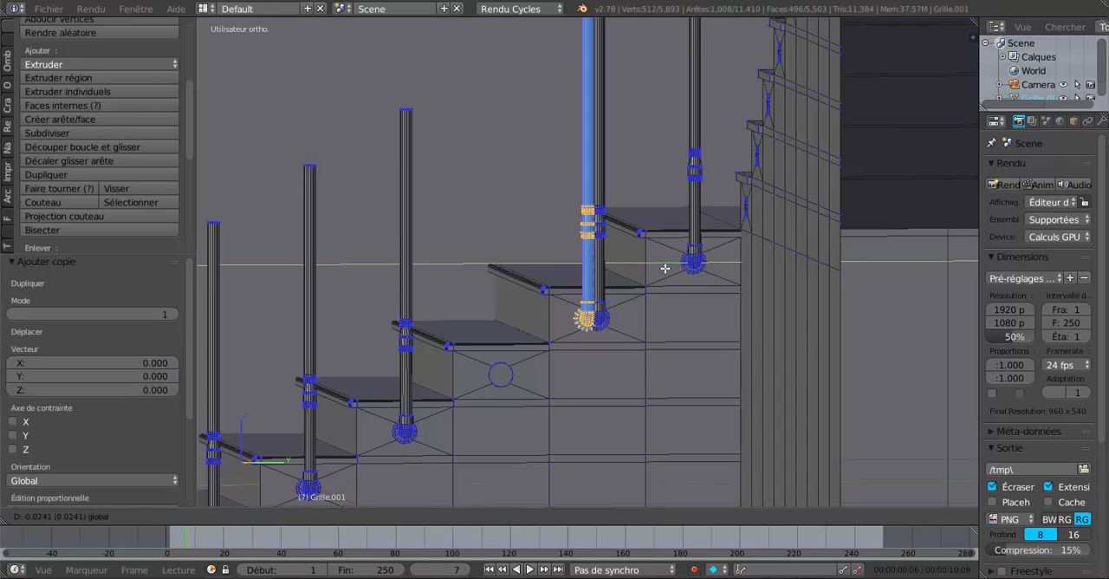
left_click(590, 289)
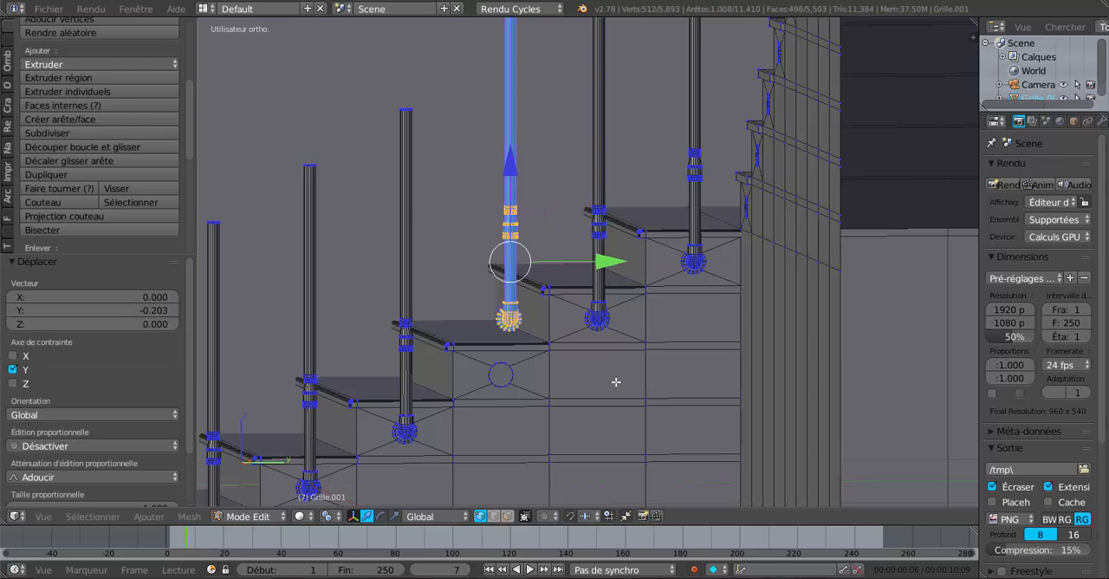
Step: From the right side view, shift the copied post -0.021 along Y and -0.132 along Z onto the empty hole
key("KP_1")
key("KP_3")
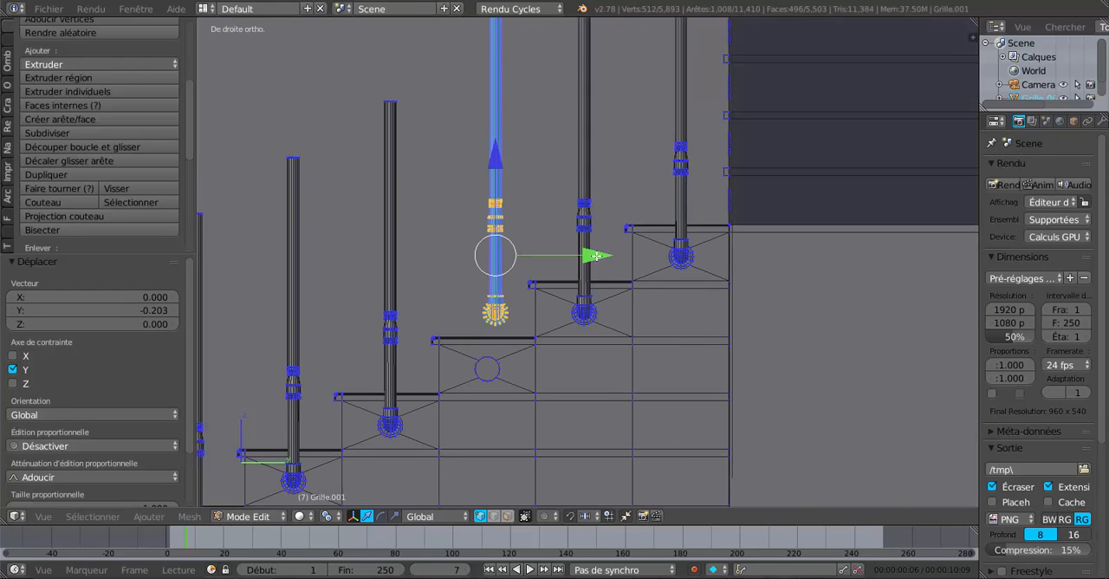
left_click_drag(596, 256, 587, 263)
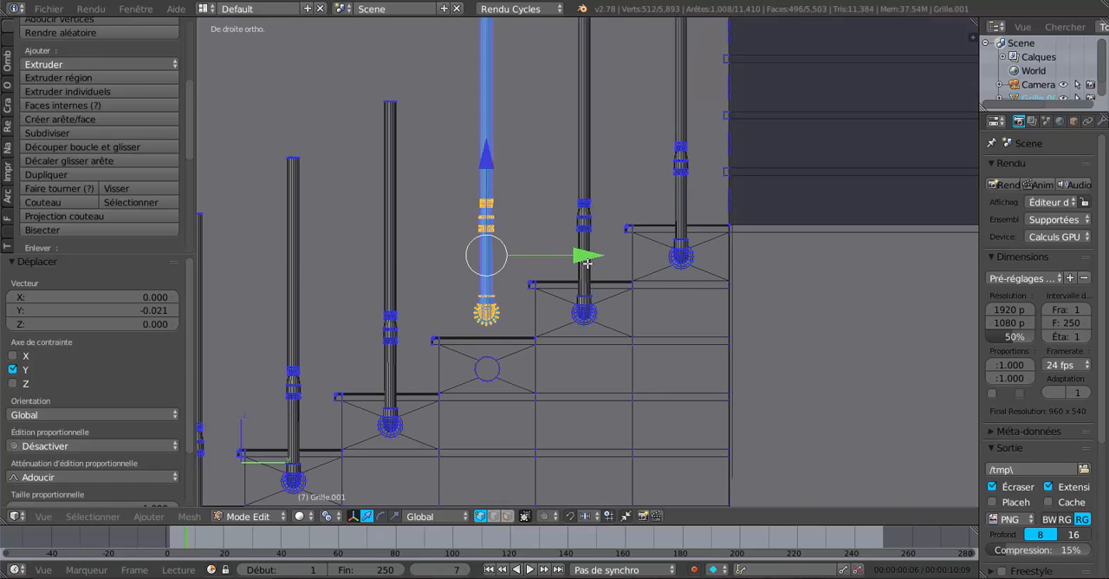
left_click_drag(489, 180, 500, 230)
Step: Fine-tune the copied post's alignment with the hole by moving it 0.003 along Z and 0.002 along Y
middle_click_drag(422, 389, 602, 358)
scroll(617, 365, "up", 5)
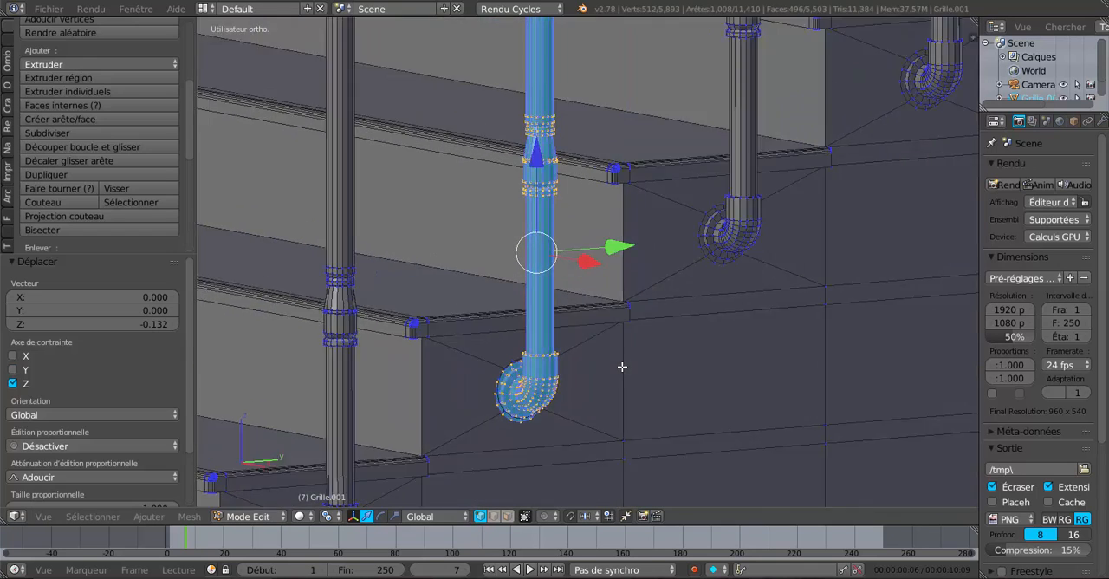
middle_click_drag(529, 361, 580, 199, "shift")
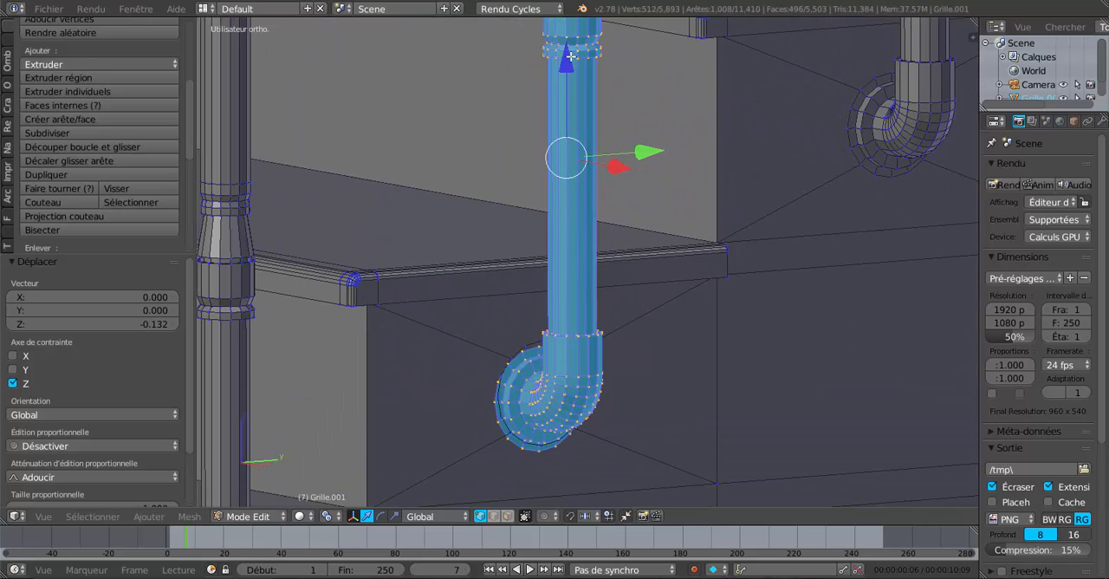
left_click_drag(569, 66, 573, 62)
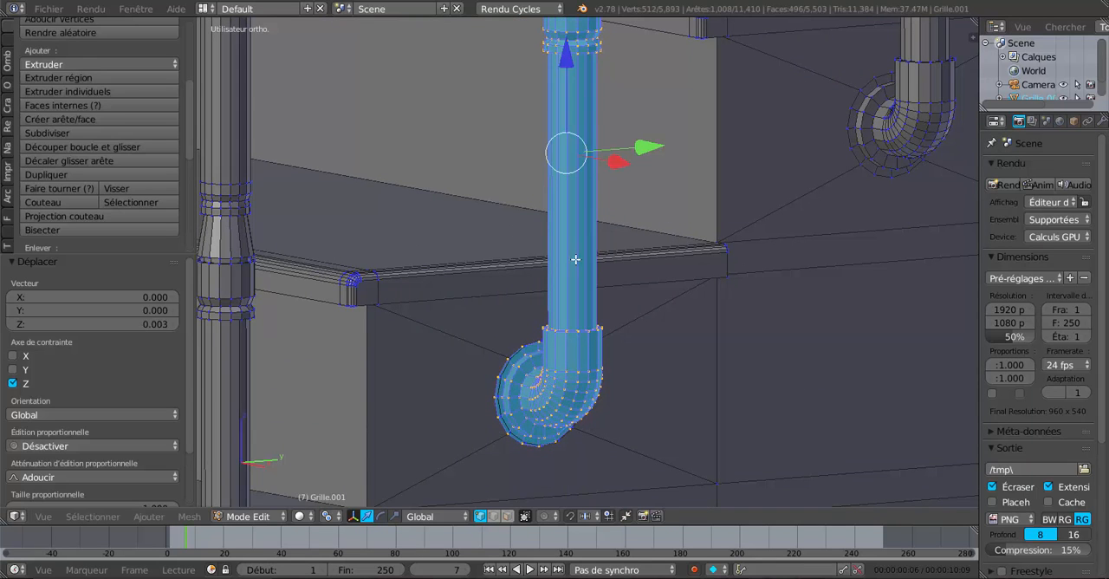
middle_click_drag(575, 260, 559, 164)
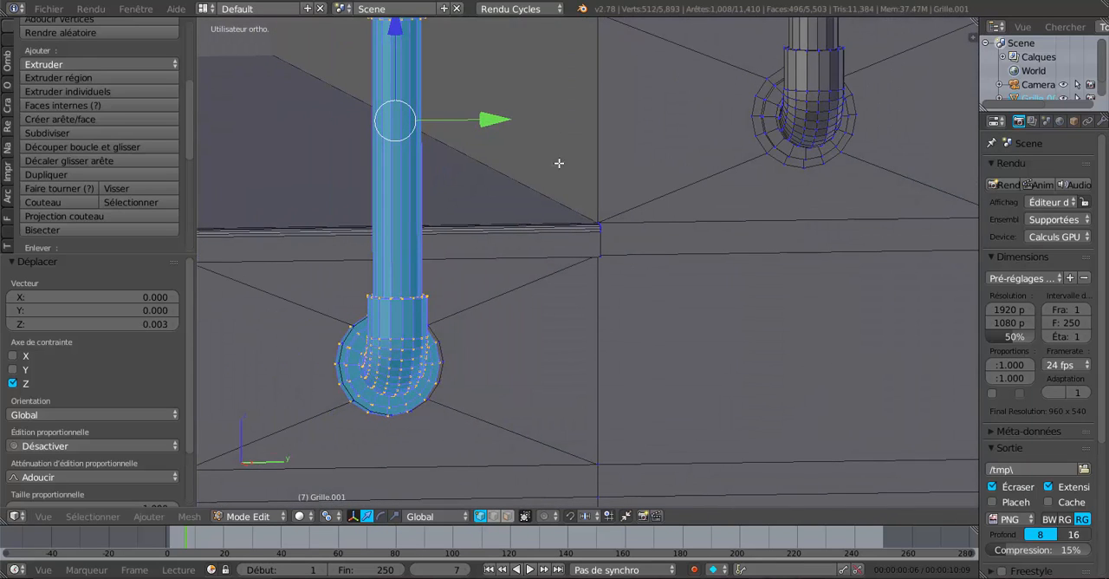
left_click_drag(490, 129, 494, 130)
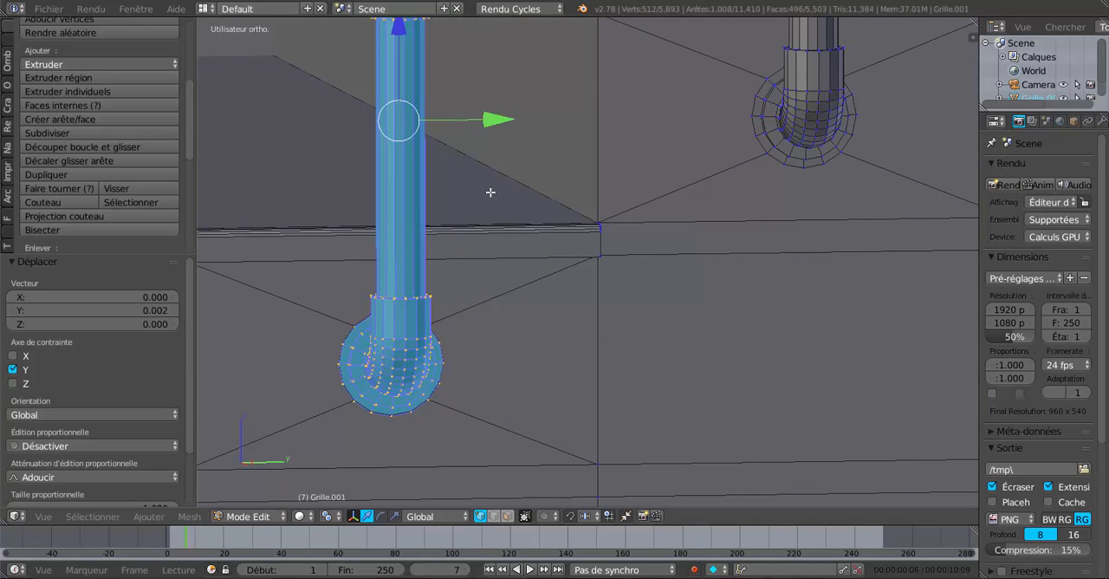
scroll(495, 206, "down", 3)
middle_click_drag(590, 243, 633, 249)
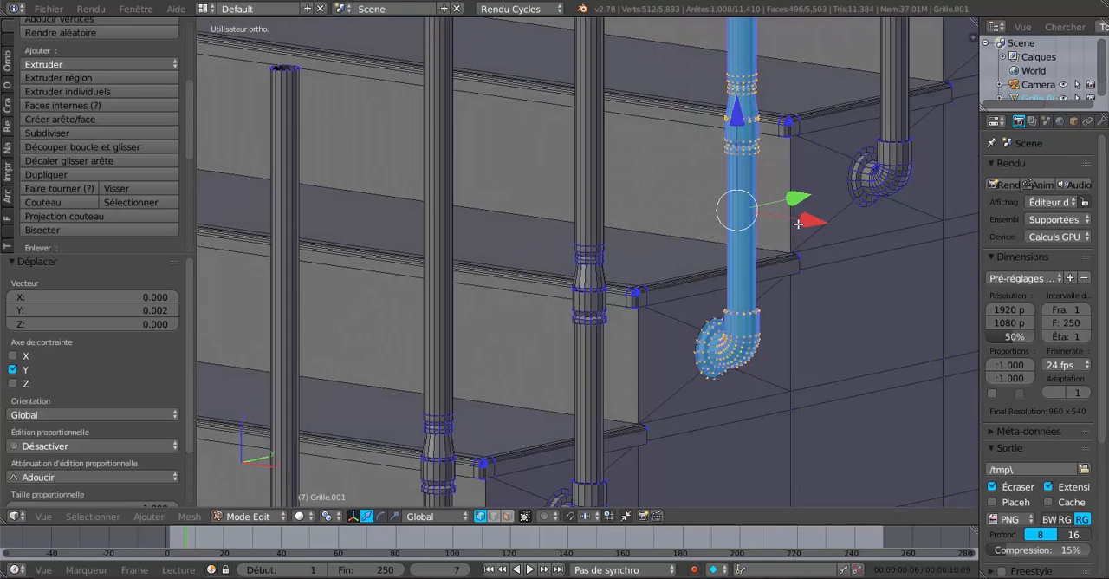
Step: Move the copied post 0.013 along X, away from the hole in the stair wall
left_click_drag(798, 223, 821, 230)
middle_click_drag(849, 265, 652, 162, "shift")
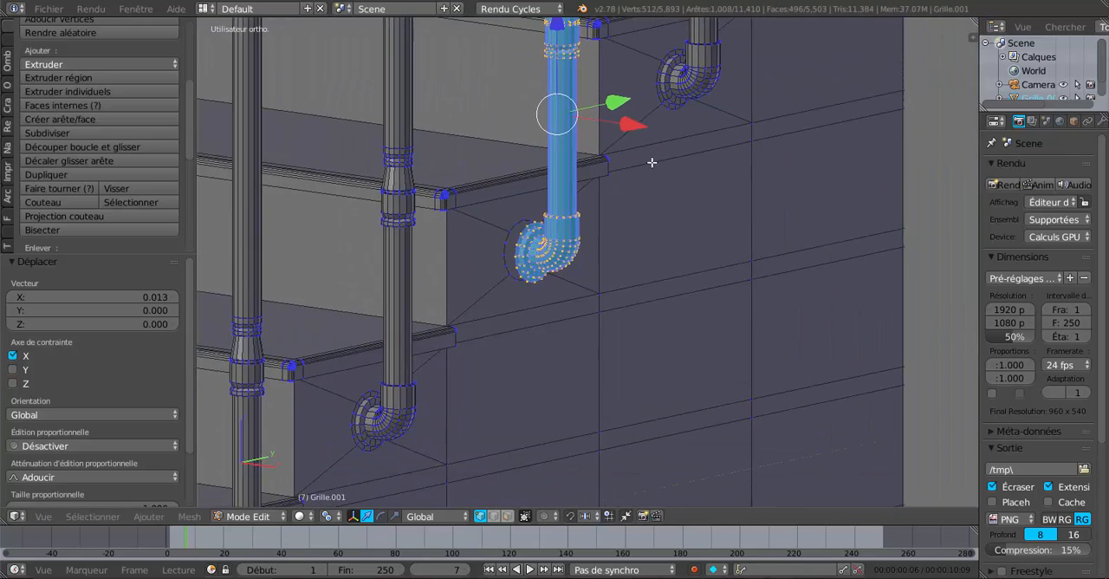
middle_click_drag(719, 211, 741, 212)
Step: Select all the rim vertices of the hole in the stair wall, including those hidden behind the post's elbow
scroll(650, 268, "up", 5)
right_click(555, 174, "alt")
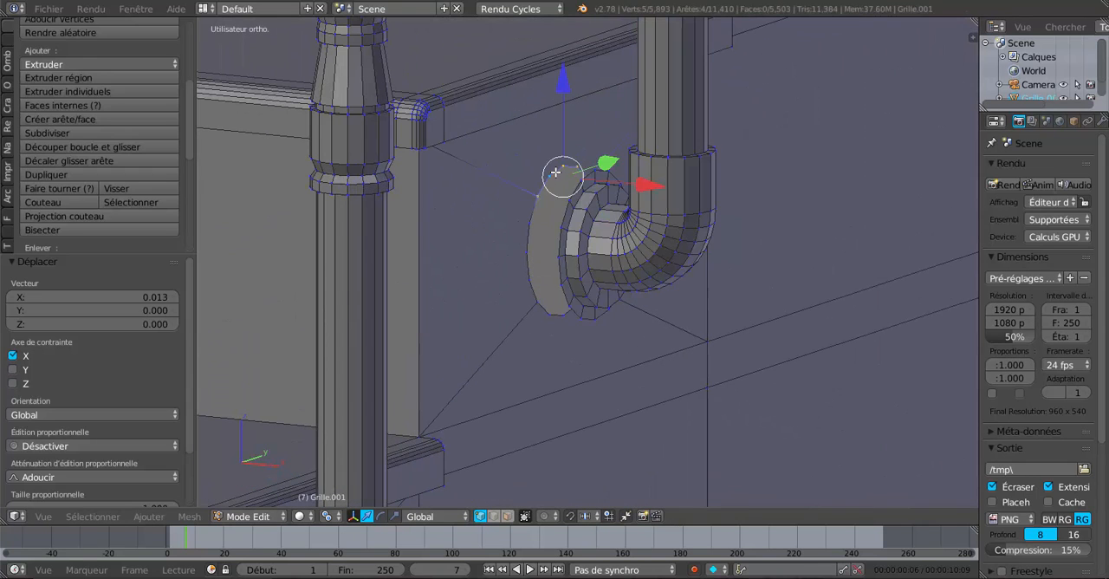
right_click(527, 230, "alt+shift")
right_click(562, 322, "alt+shift")
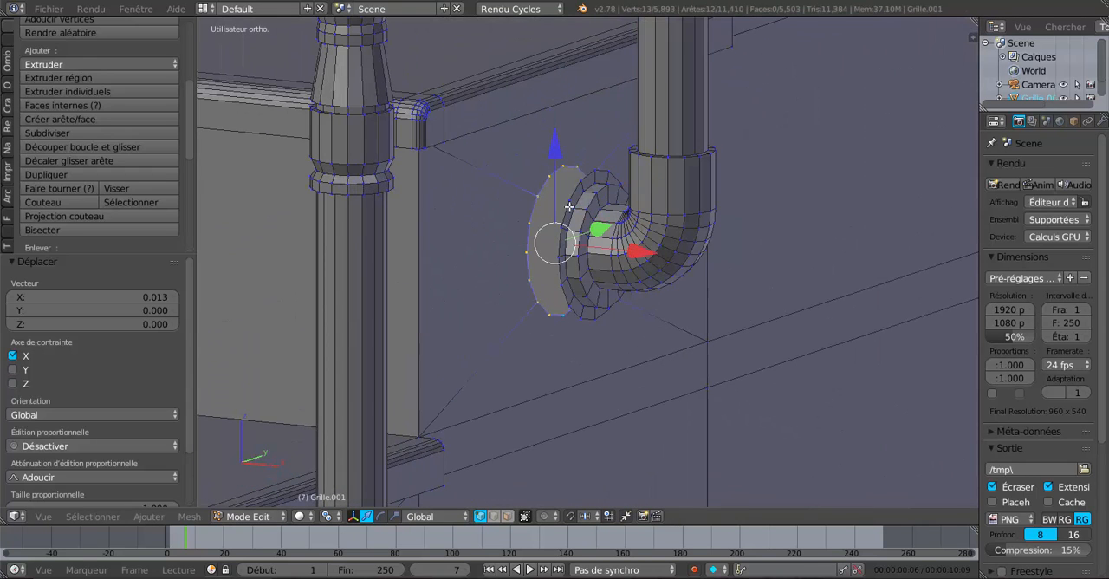
middle_click_drag(703, 269, 561, 257)
middle_click_drag(409, 214, 859, 272, "shift")
middle_click_drag(498, 262, 877, 276, "shift")
scroll(876, 277, "down", 4)
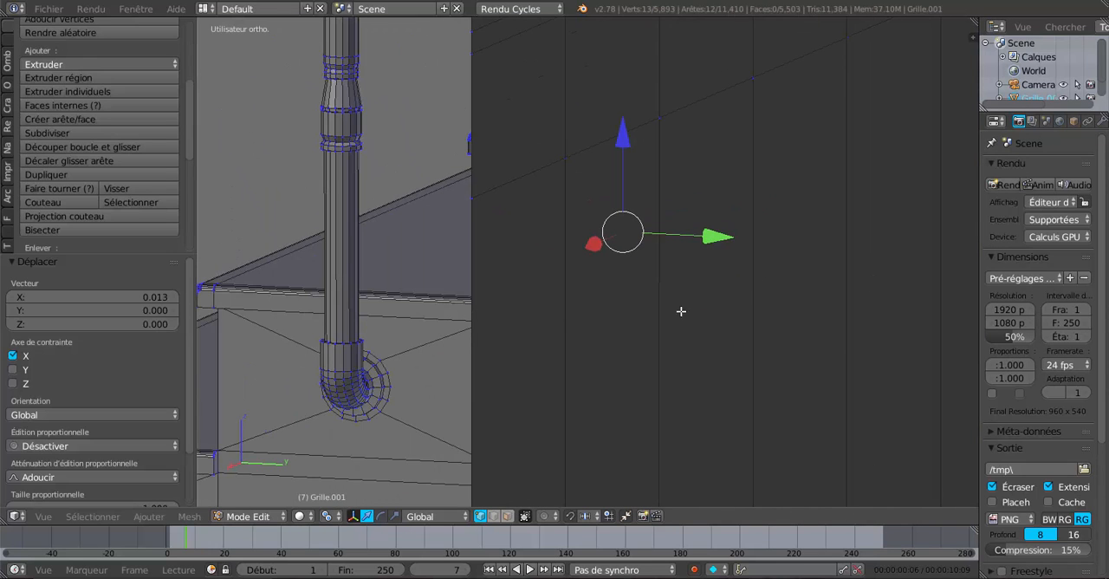
scroll(563, 310, "down", 4)
scroll(564, 309, "down", 1)
middle_click_drag(510, 332, 525, 332)
scroll(650, 286, "up", 8)
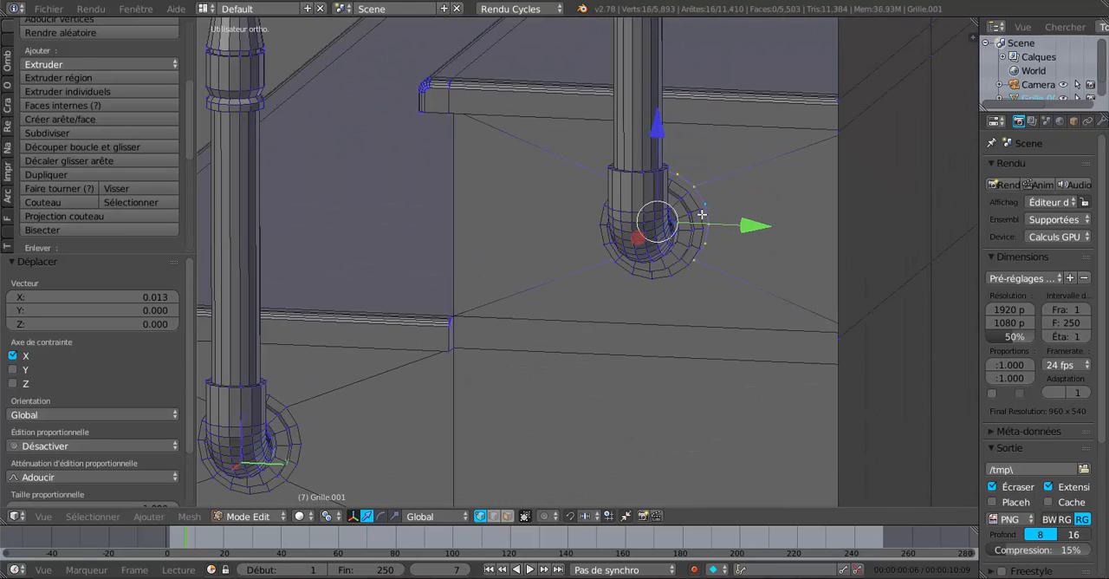
Step: Add the outer edge loop of the post's base flange to the selection and connect it to the hole rim with LoopTools Bridge
right_click(700, 214, "alt")
middle_click_drag(462, 307, 617, 320)
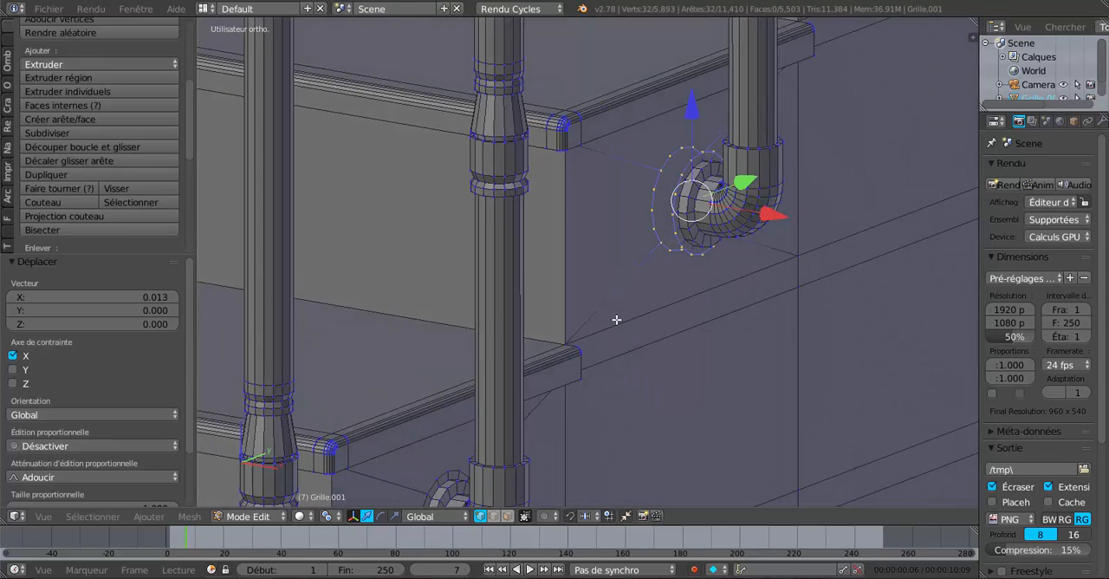
scroll(57, 181, "down", 10)
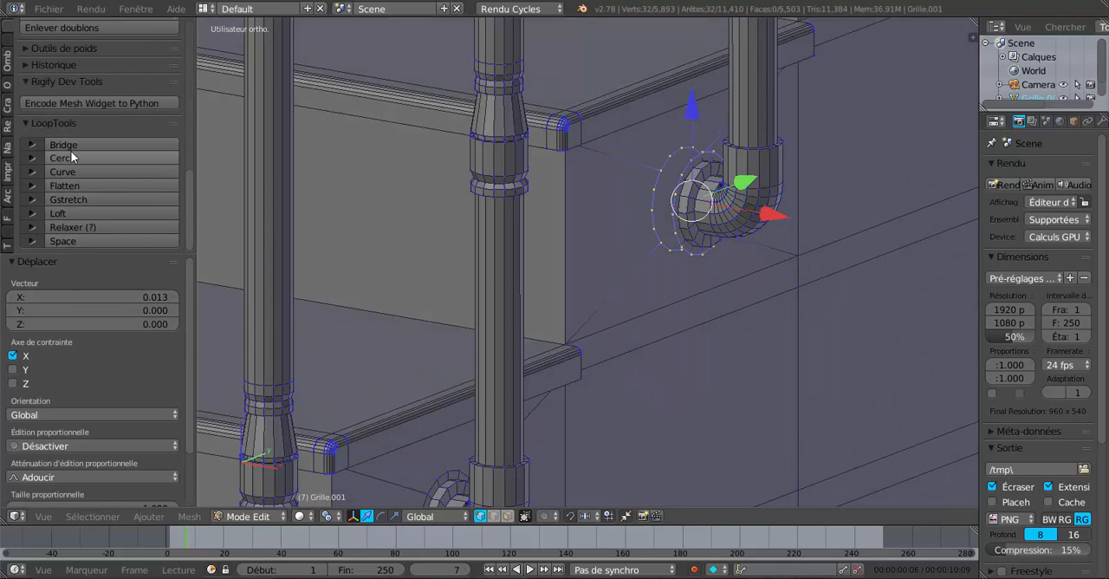
left_click(72, 147)
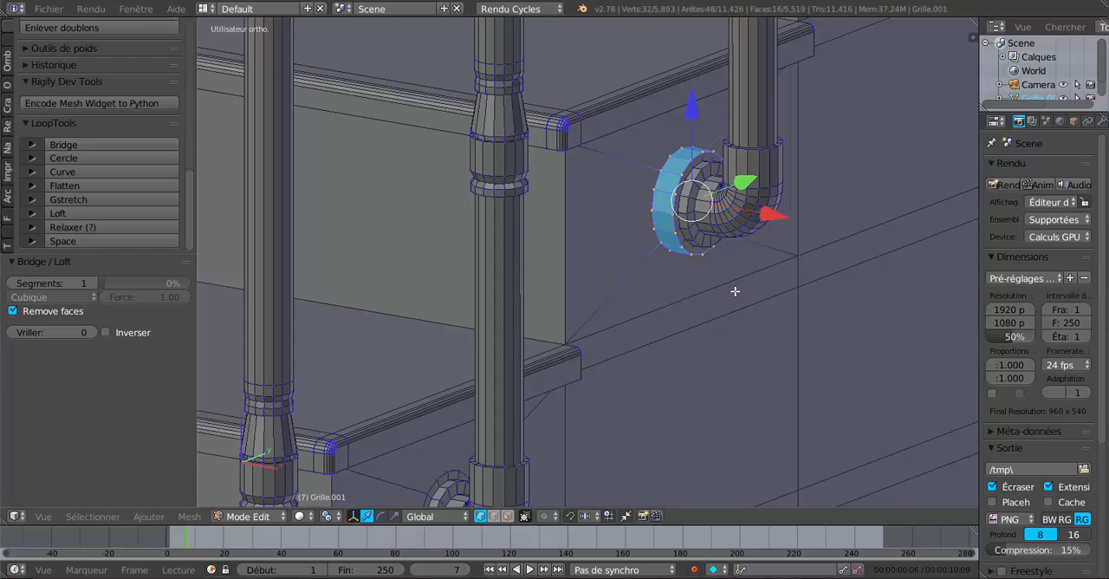
Step: Examine the bridged collar between the stair wall and the post's elbow, close up and beside the neighbouring posts
middle_click_drag(735, 291, 677, 274, "shift")
scroll(654, 241, "up", 3)
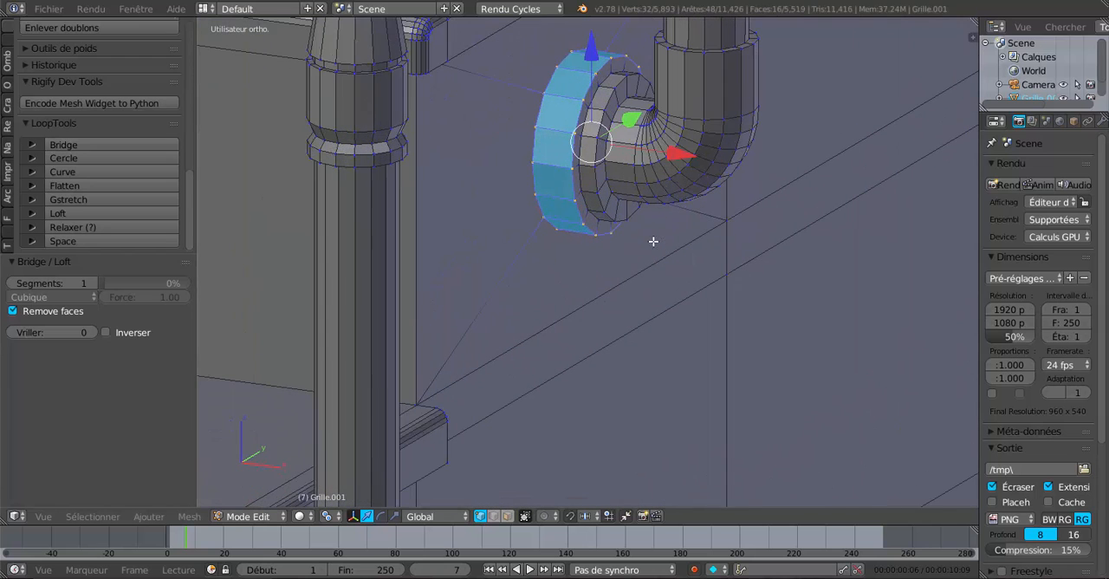
middle_click_drag(644, 238, 652, 308, "shift")
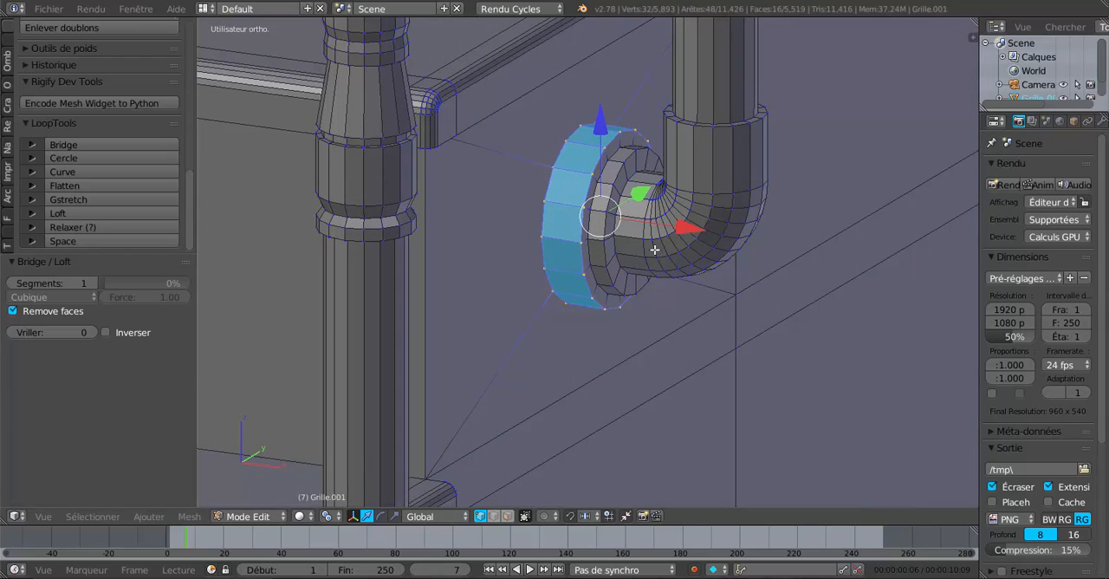
scroll(594, 236, "down", 4)
scroll(595, 236, "down", 1)
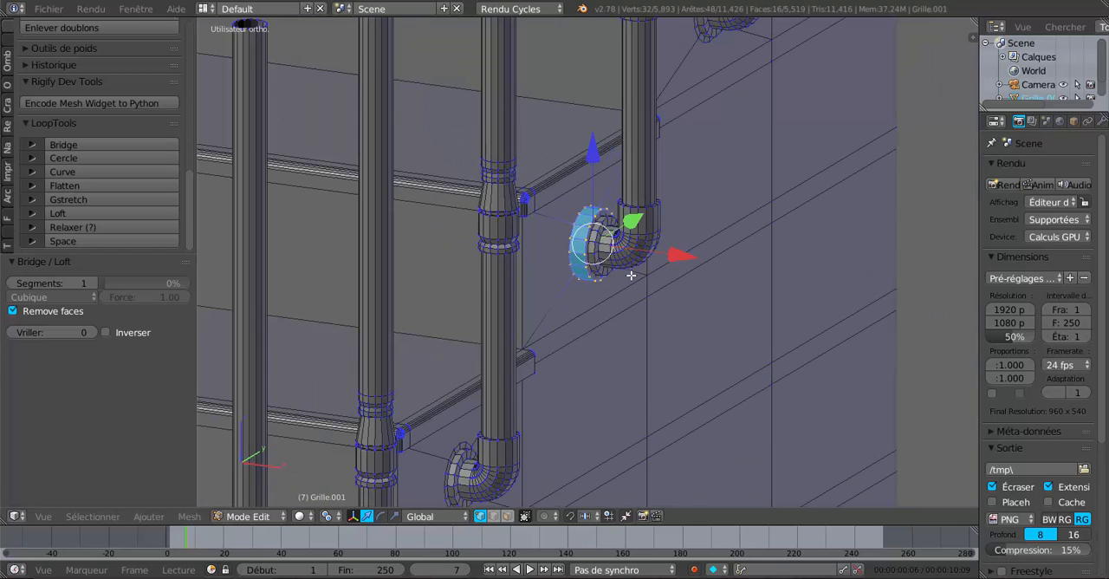
scroll(631, 271, "up", 2)
scroll(593, 229, "down", 4)
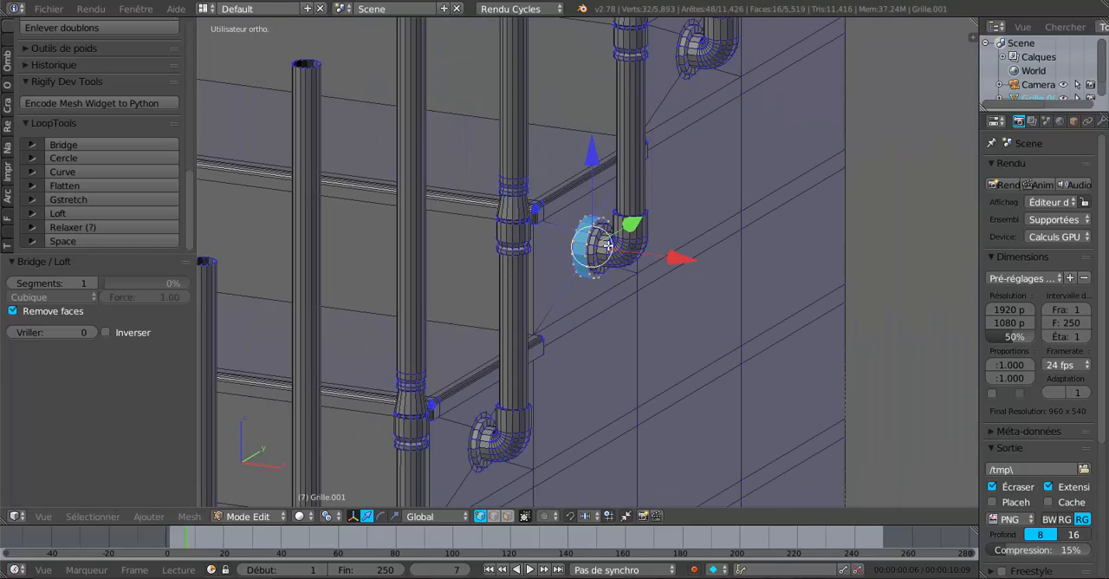
scroll(617, 260, "up", 4)
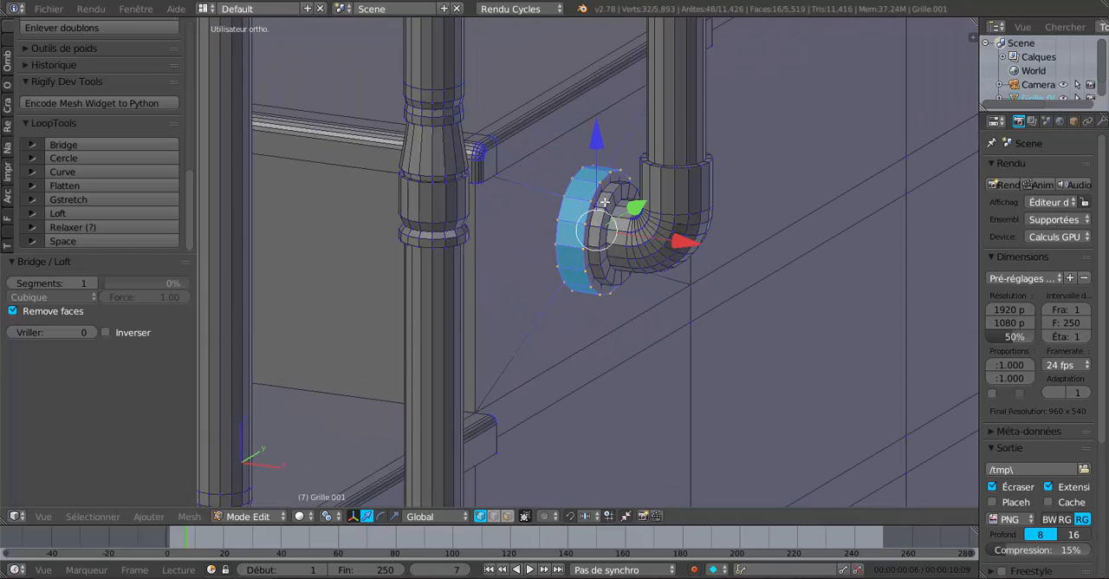
scroll(612, 224, "up", 2)
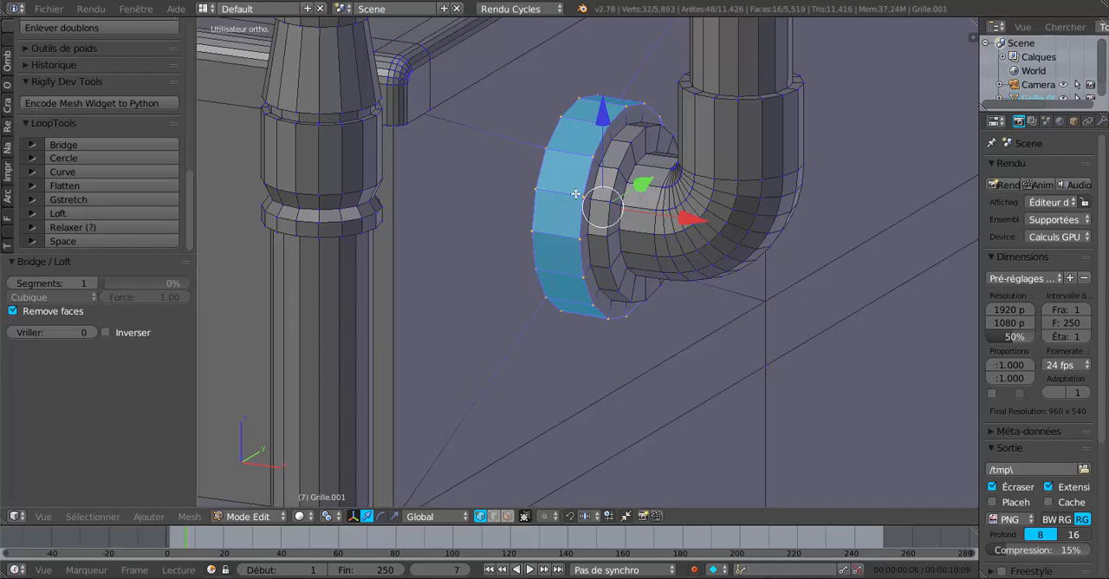
scroll(576, 195, "down", 3)
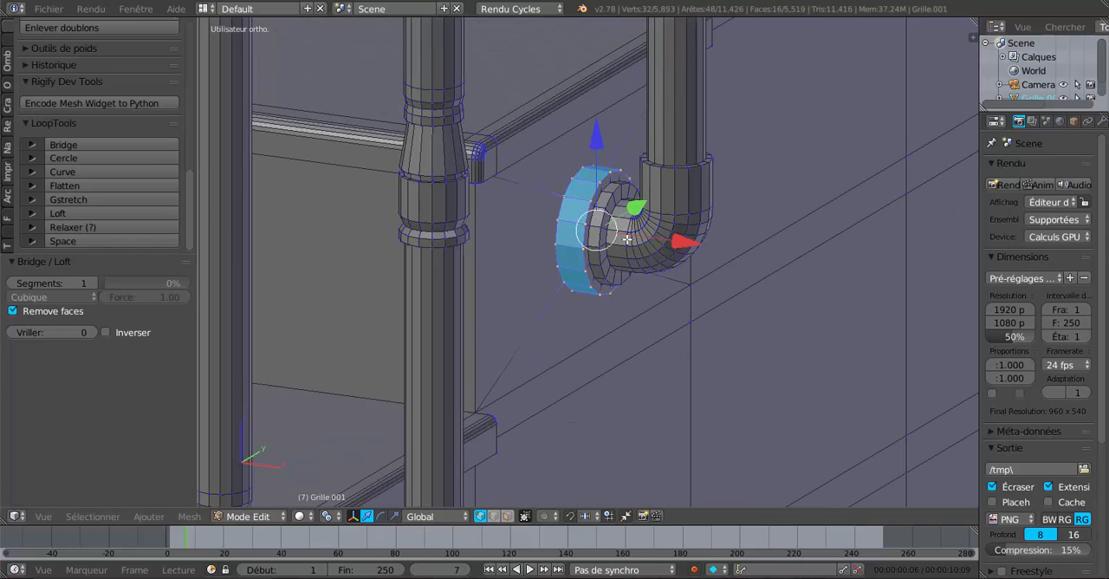
scroll(626, 239, "down", 3)
scroll(639, 246, "up", 2)
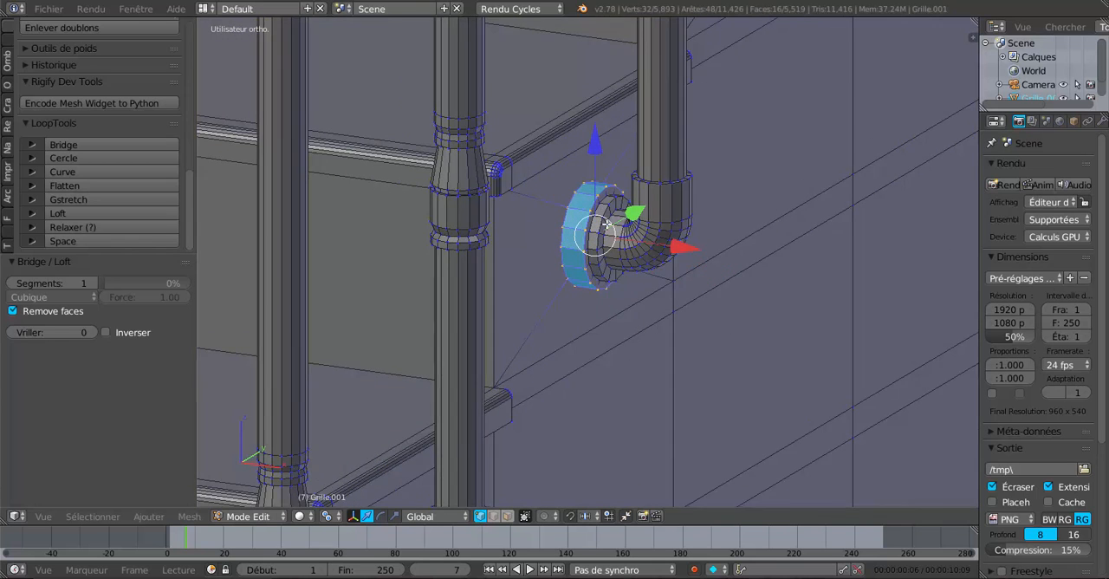
scroll(607, 224, "up", 1)
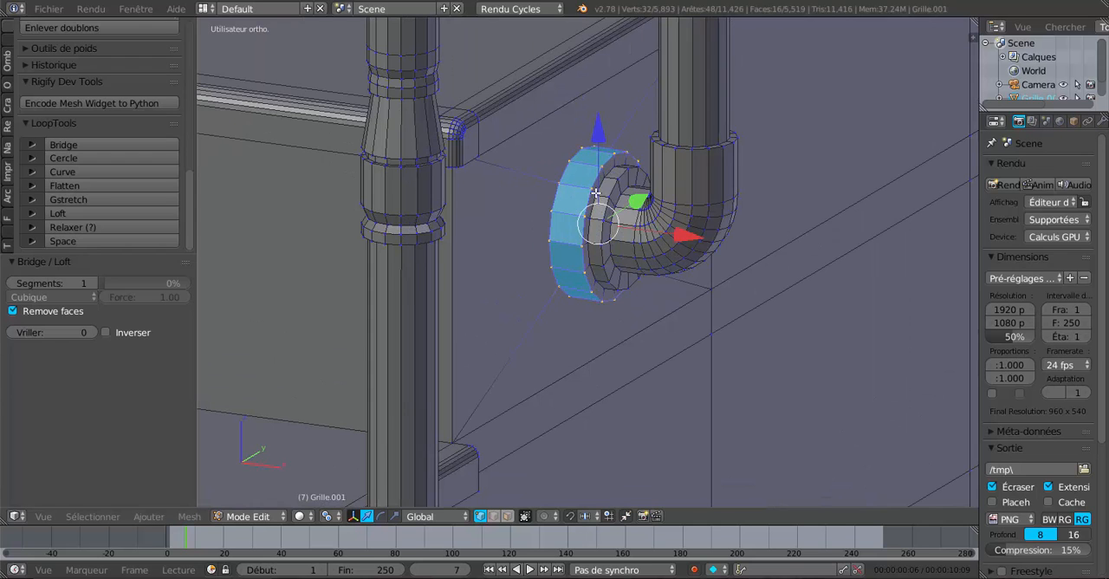
Step: Try a loop selection across the post's base flange, then switch to face selection mode around the flange
right_click(597, 192, "alt")
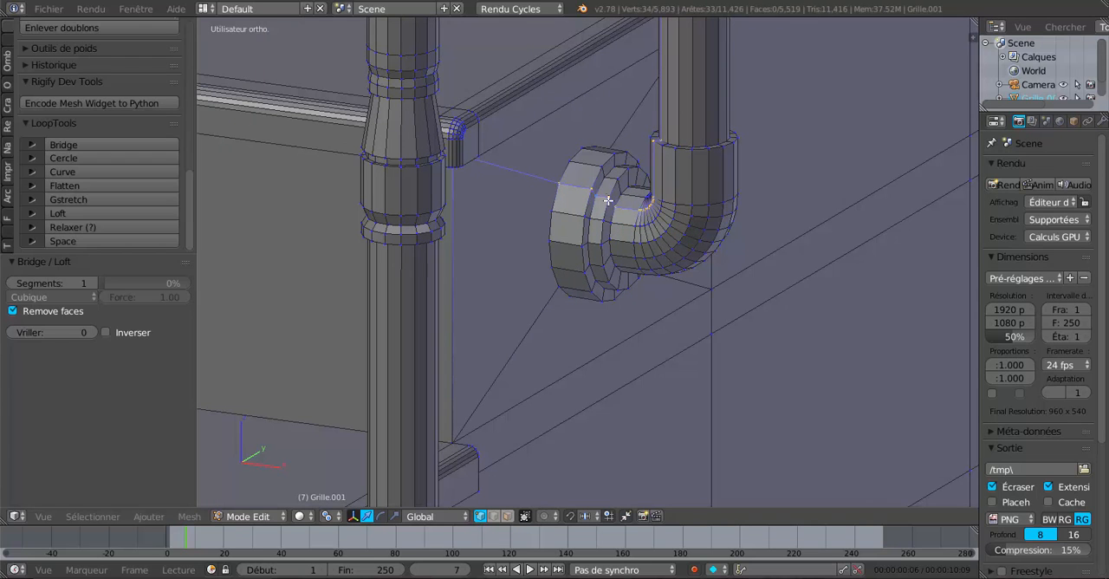
left_click(507, 517)
scroll(602, 258, "up", 1)
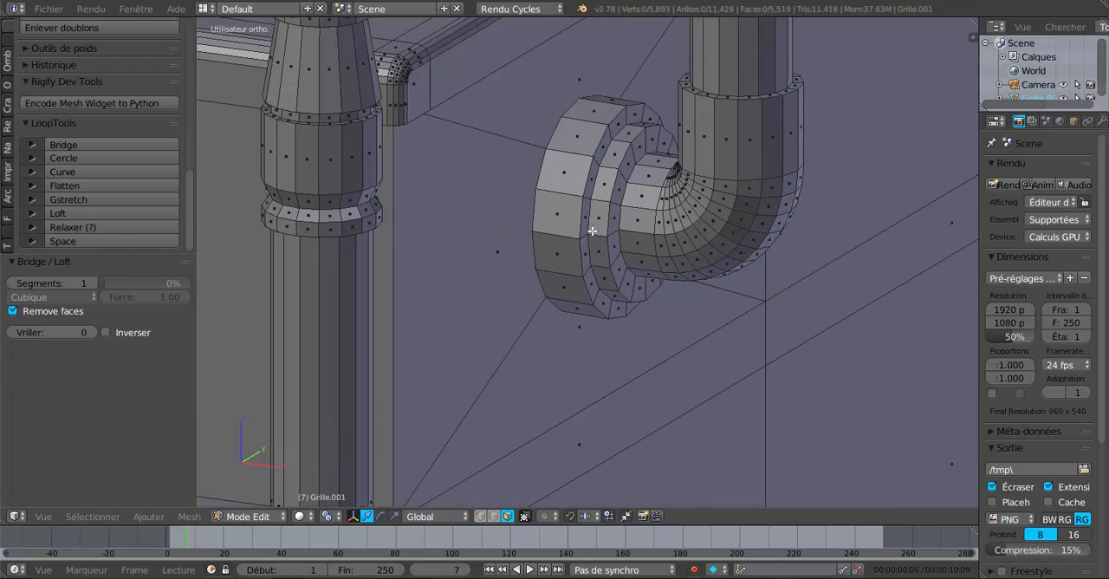
scroll(592, 231, "up", 1)
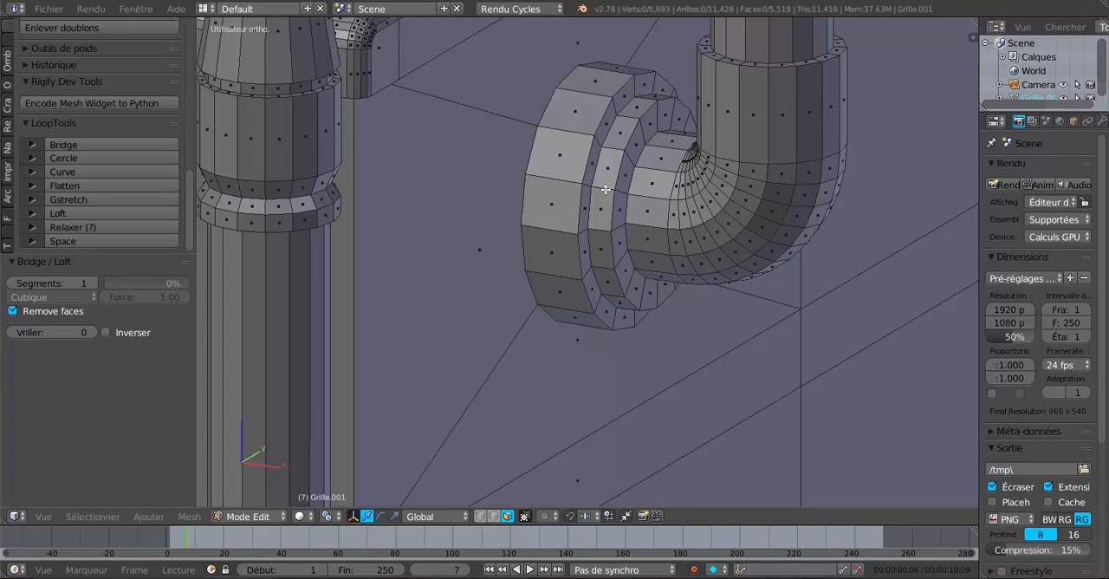
Step: Select the face loops of the post's base flange together with the first face rings of its elbow
right_click(605, 189, "alt")
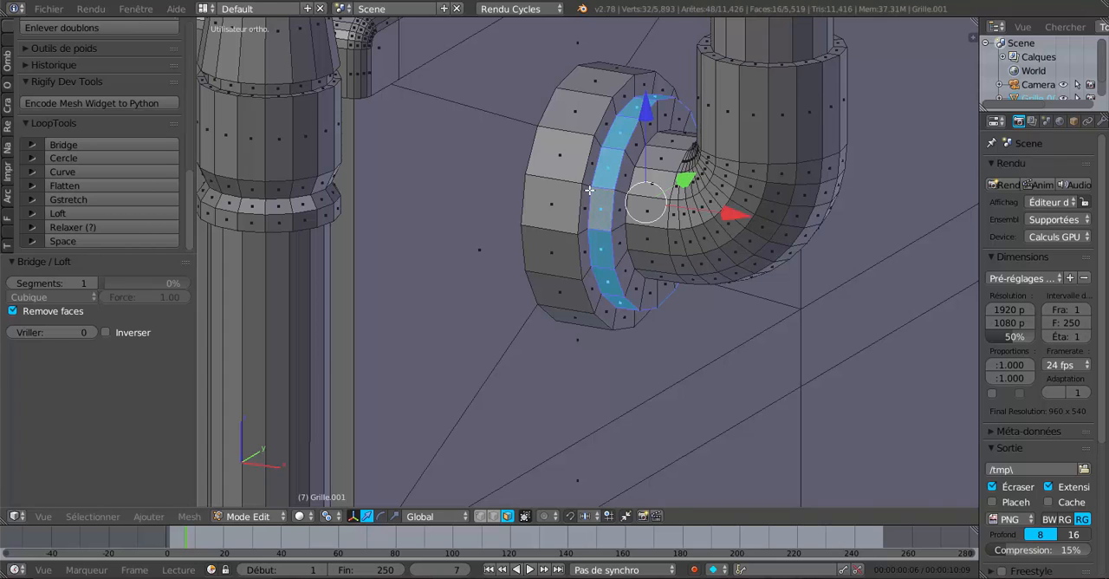
key("shift+s")
left_click(588, 185)
right_click(626, 191, "alt+shift")
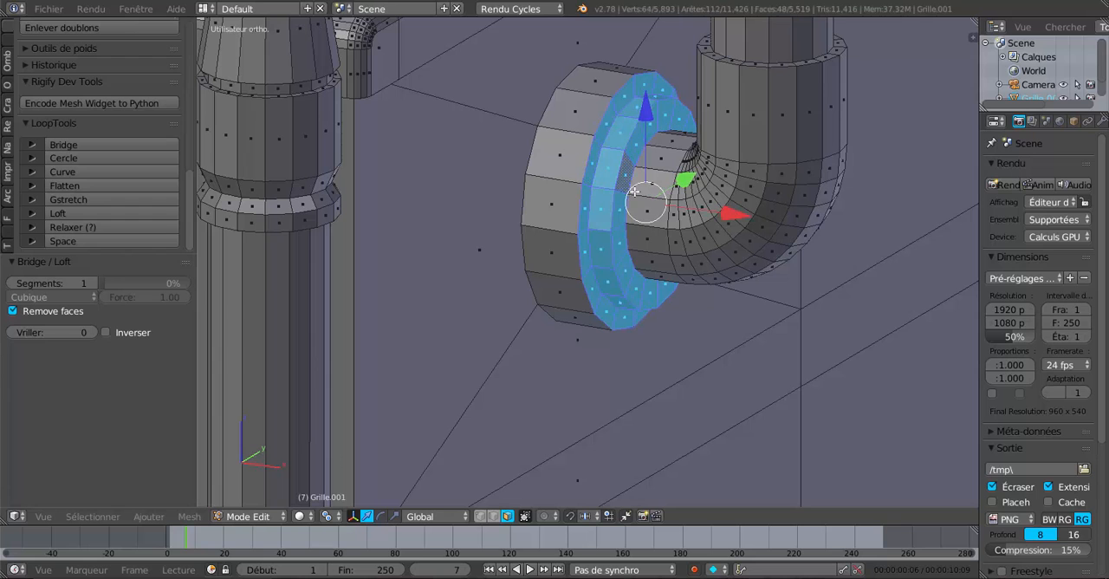
right_click(646, 196, "alt+shift")
right_click(677, 201, "alt+shift")
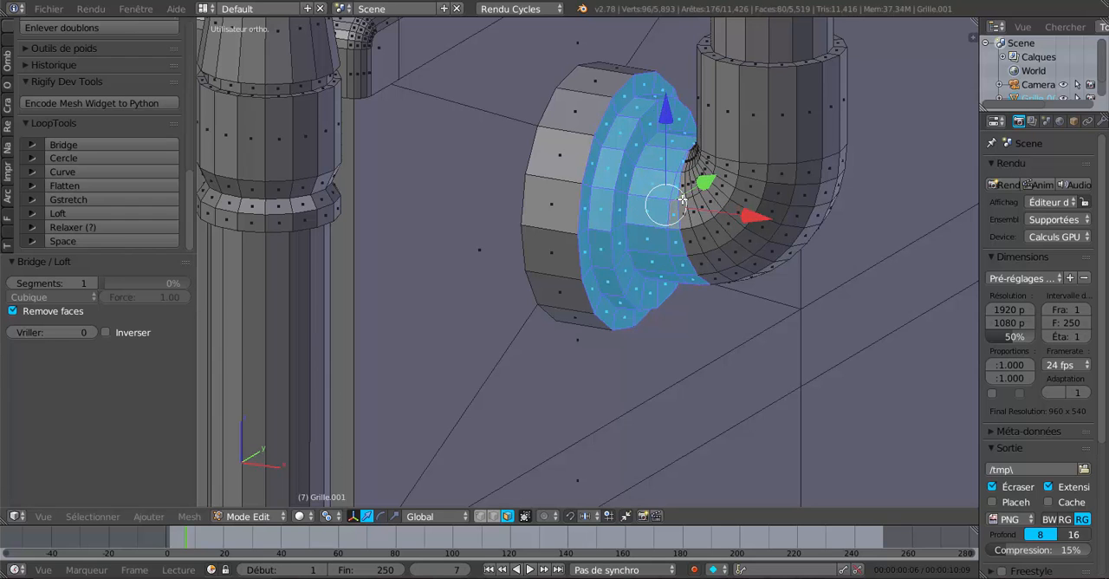
right_click(684, 201, "alt+shift")
Step: Add the rest of the post to the selection with Circle Select in vertex mode, using a wireframe top view
scroll(664, 378, "down", 5)
key("KP_7")
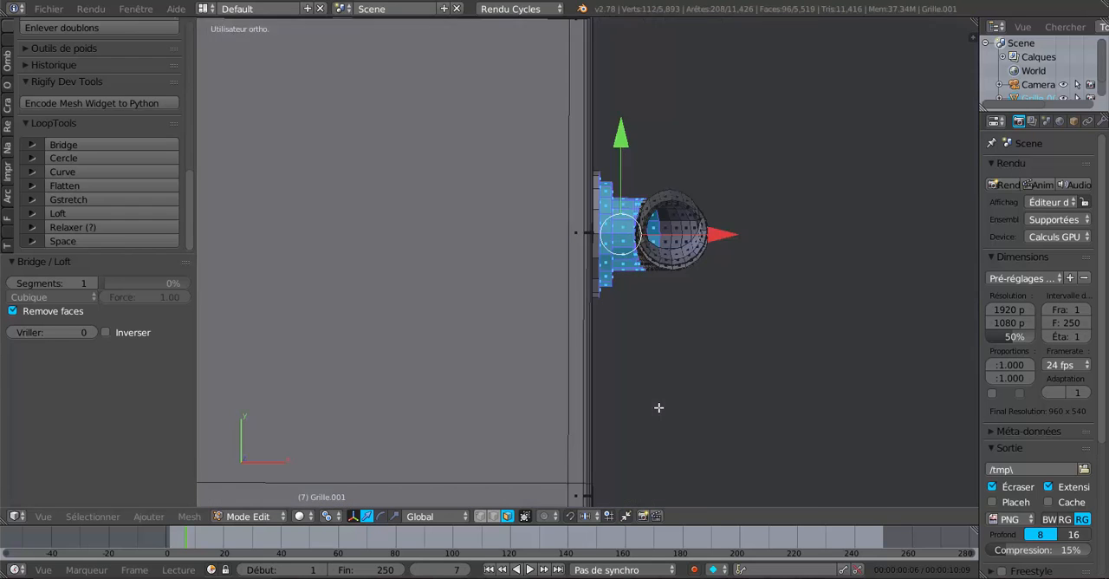
key("KP_7")
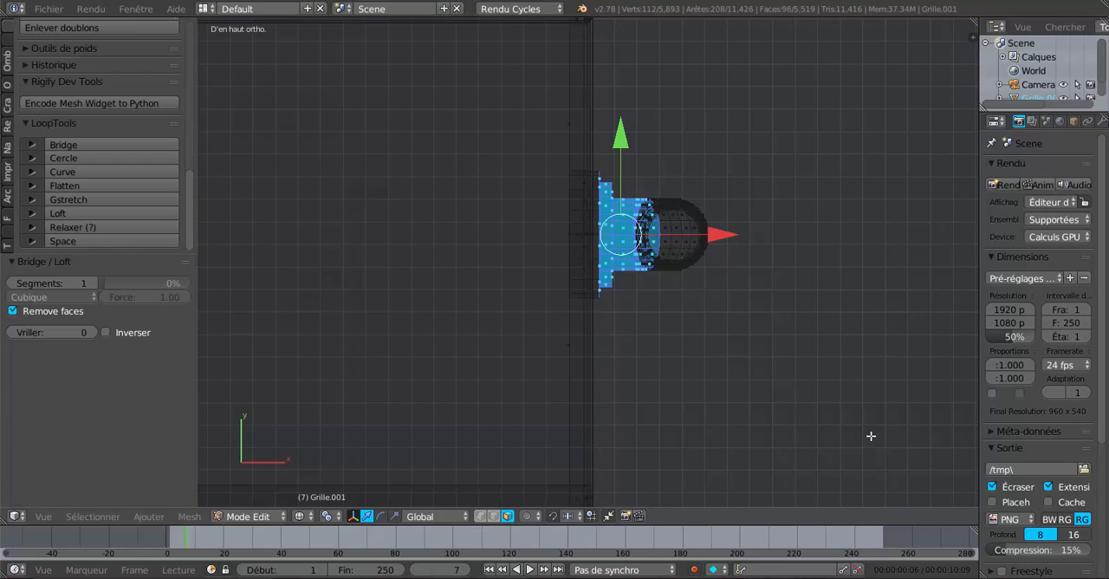
left_click(480, 516)
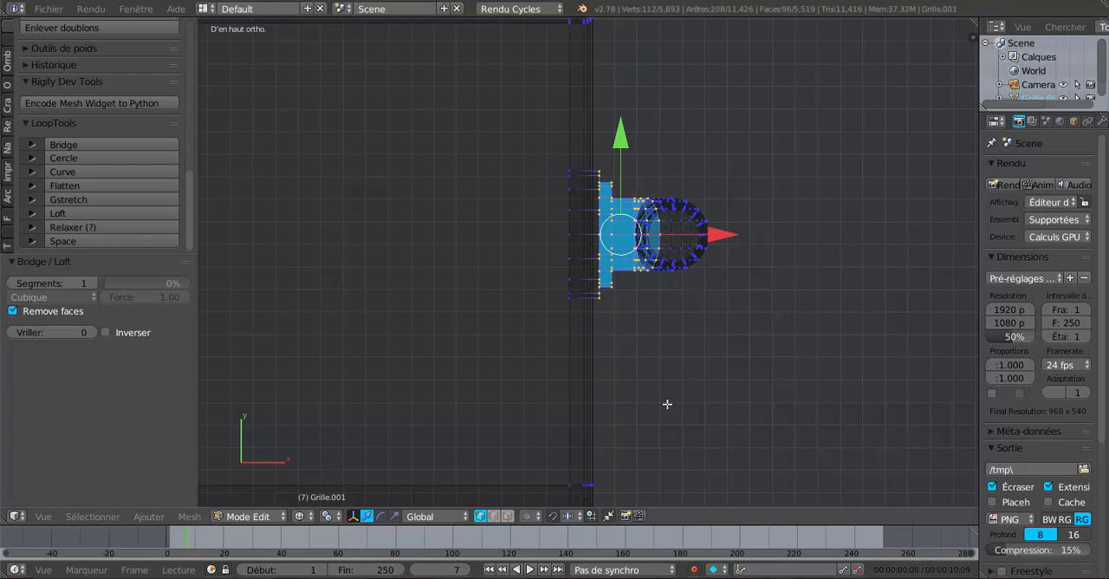
key("c")
mouse_move(698, 181)
left_mouse_down()
mouse_move(686, 314)
mouse_move(686, 276)
left_mouse_up()
right_click(741, 278)
Step: Move the selected post -0.002 along the X axis, toward the stair wall
scroll(719, 396, "down", 3)
mouse_move(718, 396)
middle_mouse_down()
mouse_move(611, 307)
mouse_move(706, 314)
mouse_move(697, 303)
mouse_move(678, 389)
mouse_move(696, 289)
middle_mouse_up()
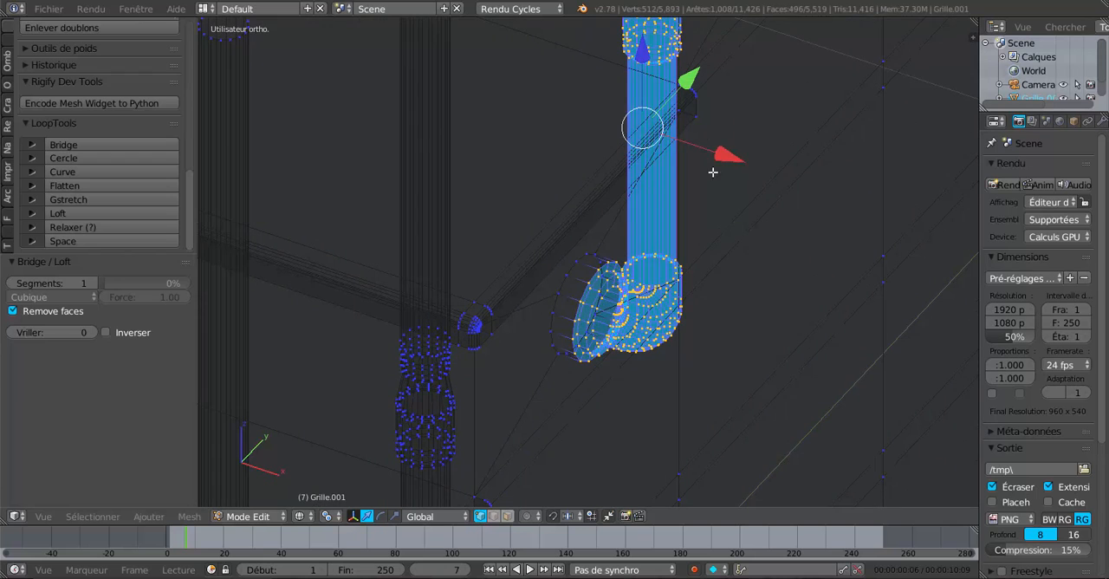
left_click_drag(722, 155, 702, 171)
Step: Select the edge loop around the post flange's outer rim at the wall and dissolve its edges
scroll(675, 271, "up", 3)
middle_click_drag(767, 215, 802, 297, "shift")
left_click_drag(766, 131, 759, 143)
scroll(594, 297, "up", 5)
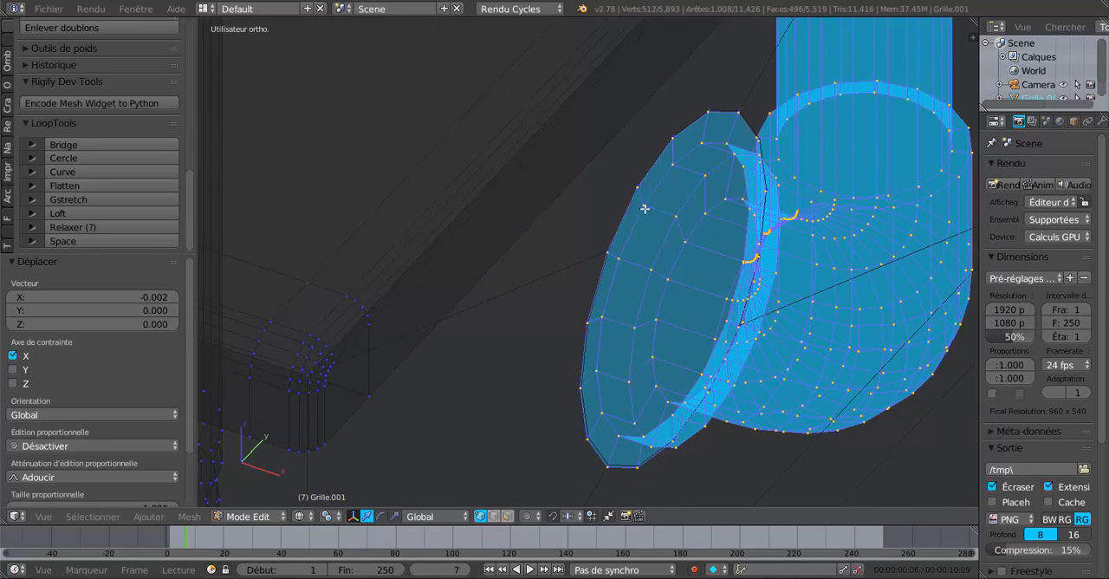
scroll(597, 275, "up", 3)
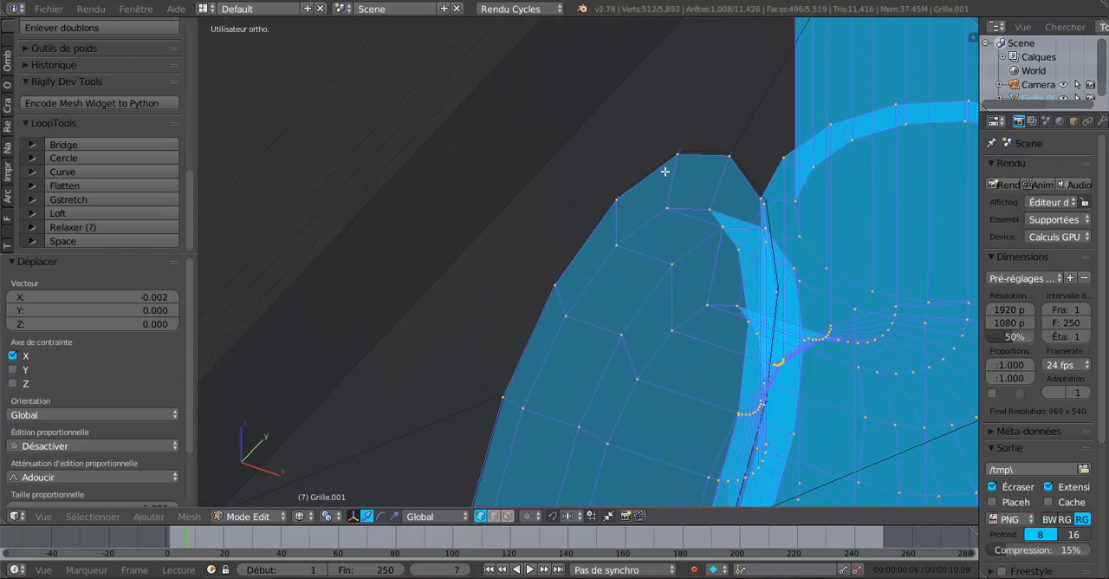
right_click(664, 171, "alt")
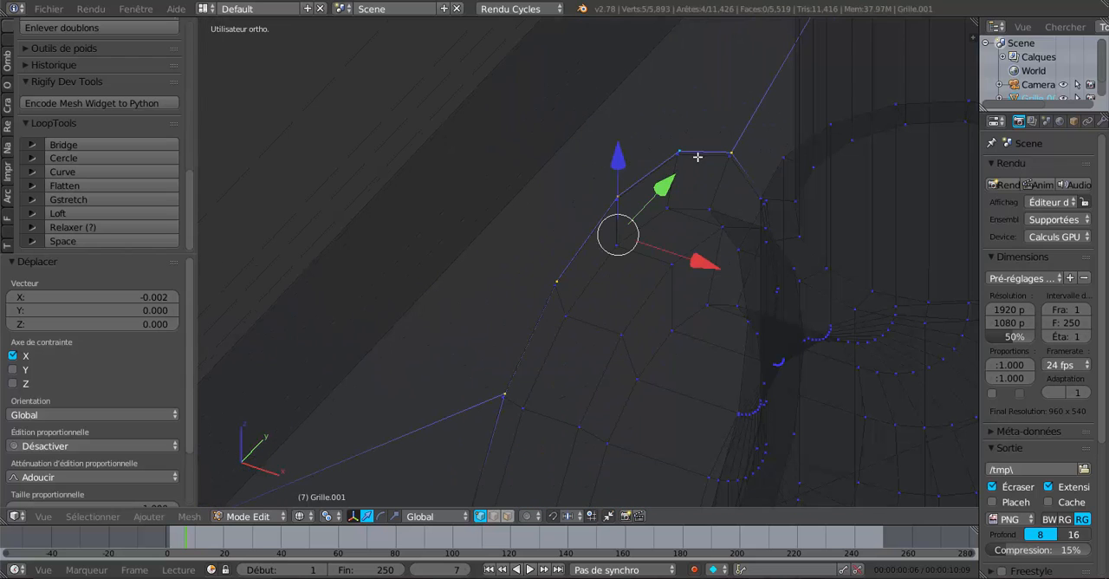
right_click(696, 161, "alt")
scroll(685, 230, "down", 3)
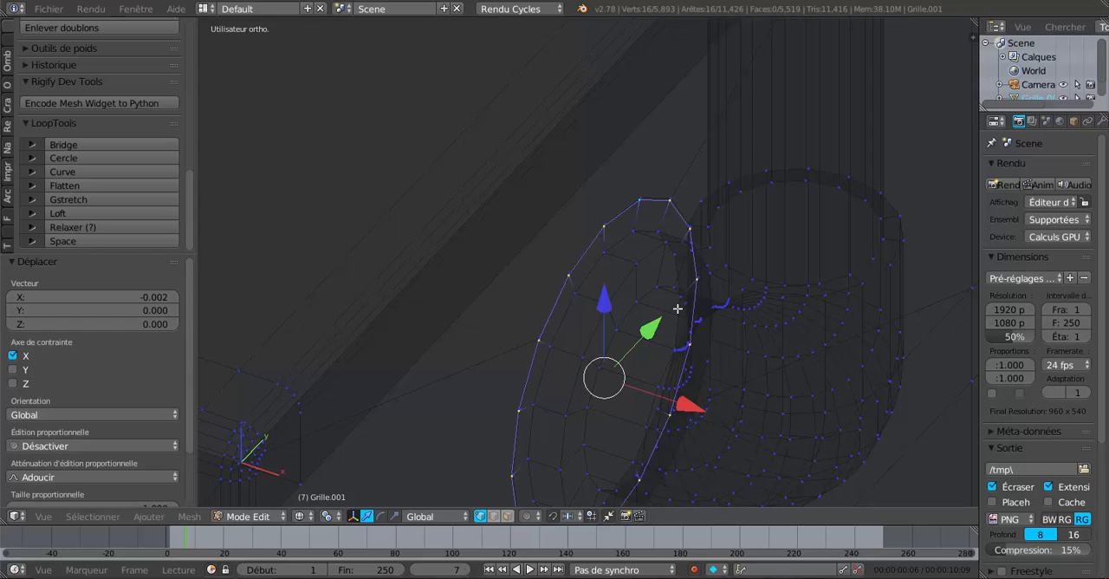
scroll(676, 312, "down", 1)
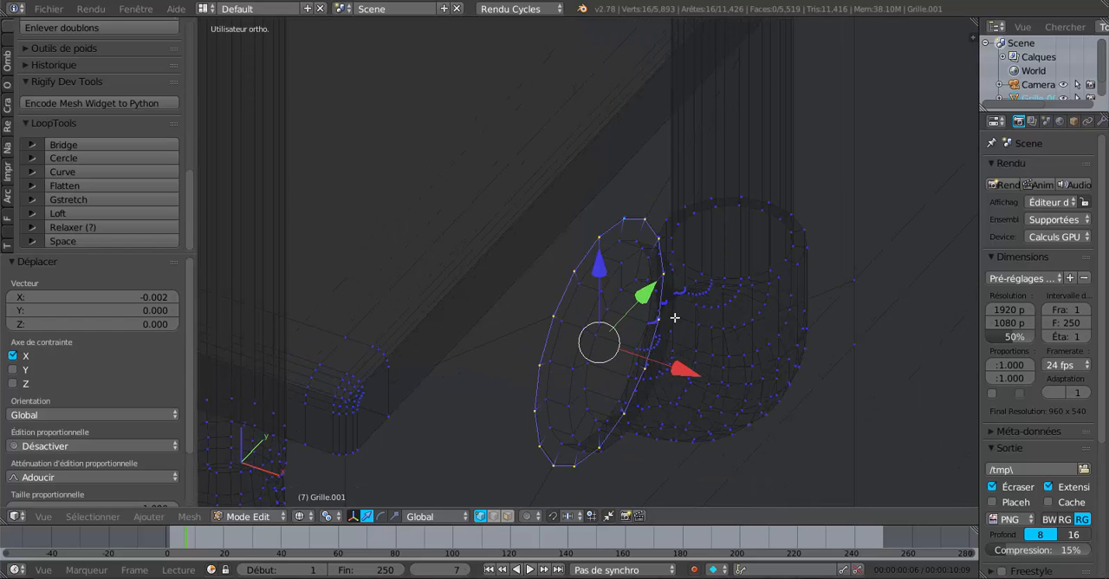
key("z")
scroll(675, 318, "up", 6)
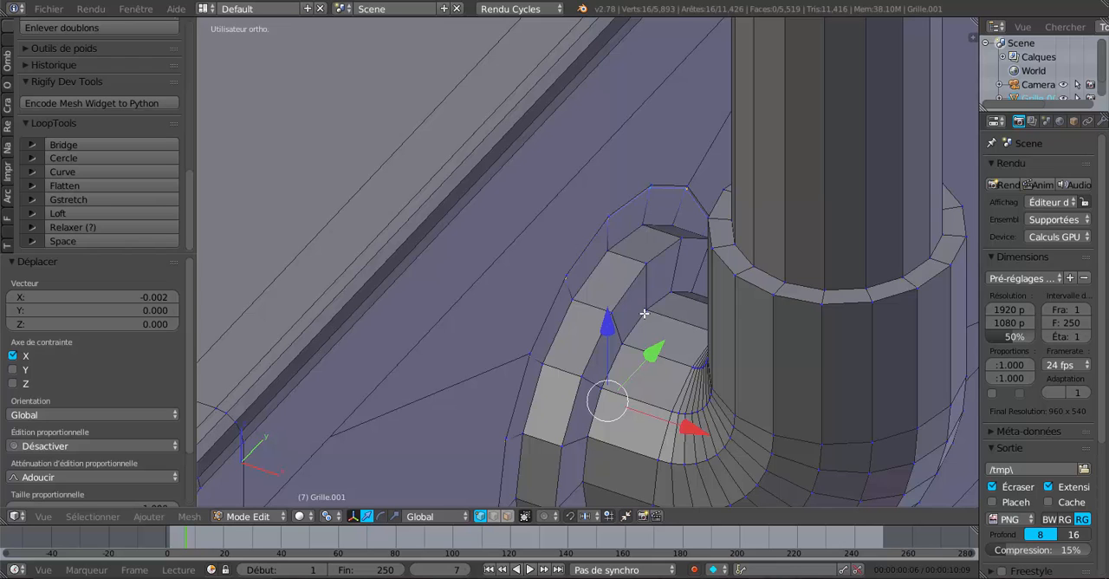
key("x")
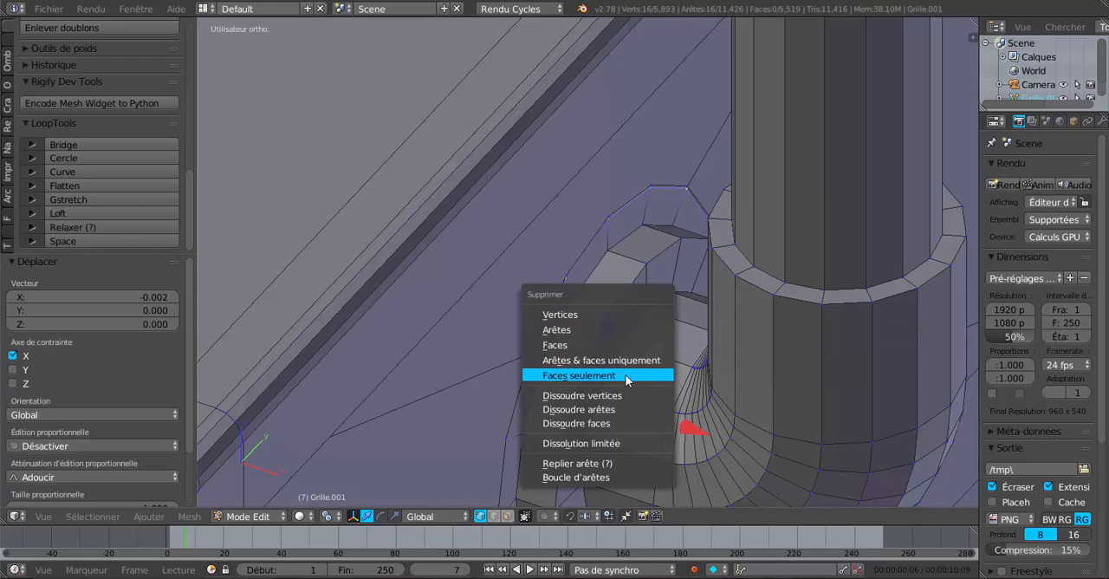
left_click(582, 410)
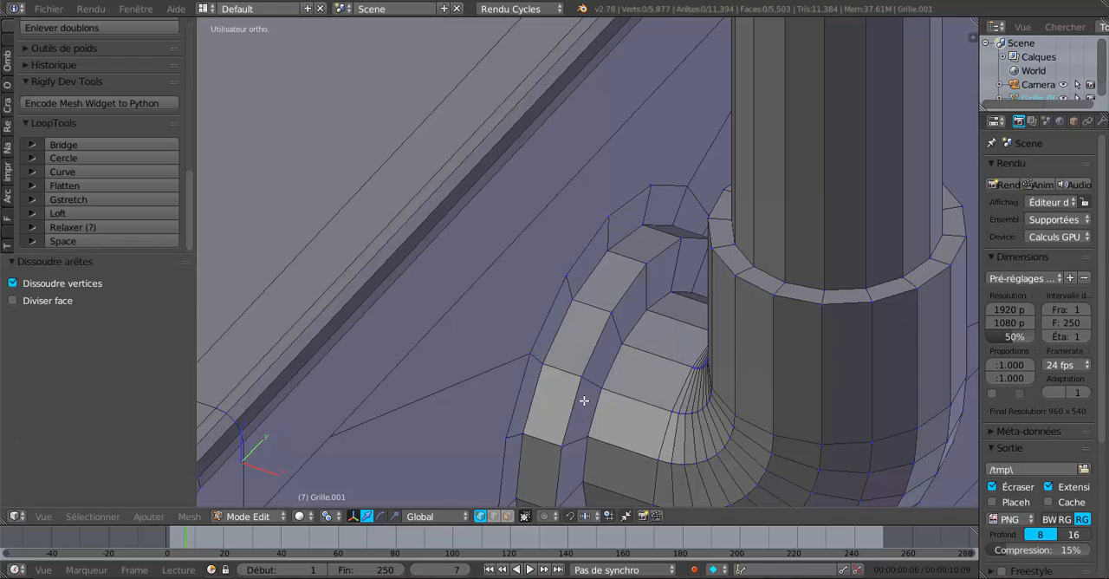
Step: Try moving a single rim vertex beside the flange to test its connection to the wall
middle_click_drag(598, 363, 598, 359)
scroll(621, 199, "up", 4)
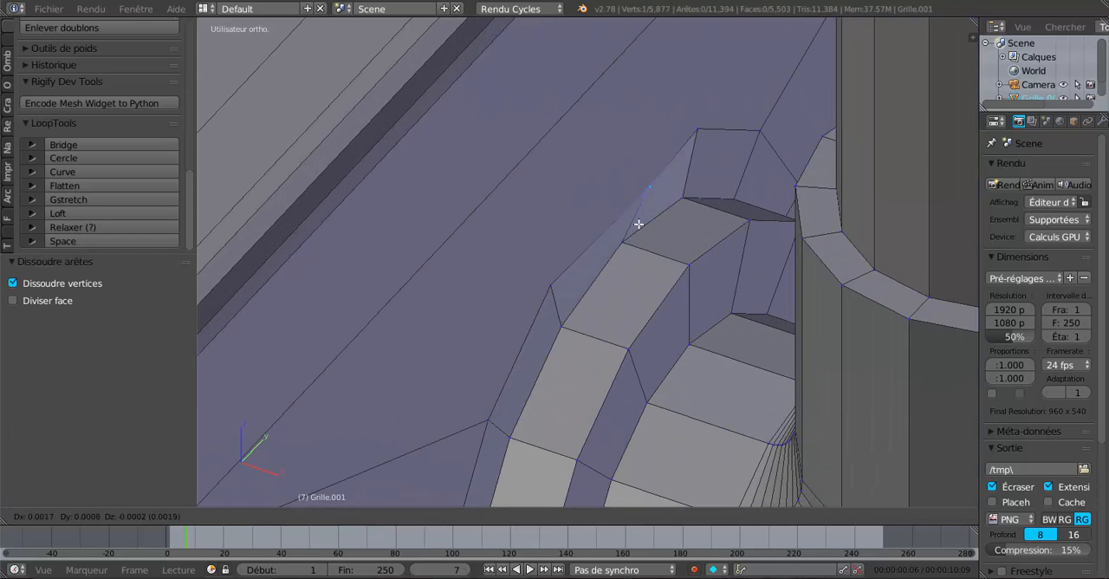
right_click(642, 167)
scroll(639, 217, "down", 4)
Step: Return to Object mode and examine the handrail posts of the lower flight and the post holes along the upper flight
key("Tab")
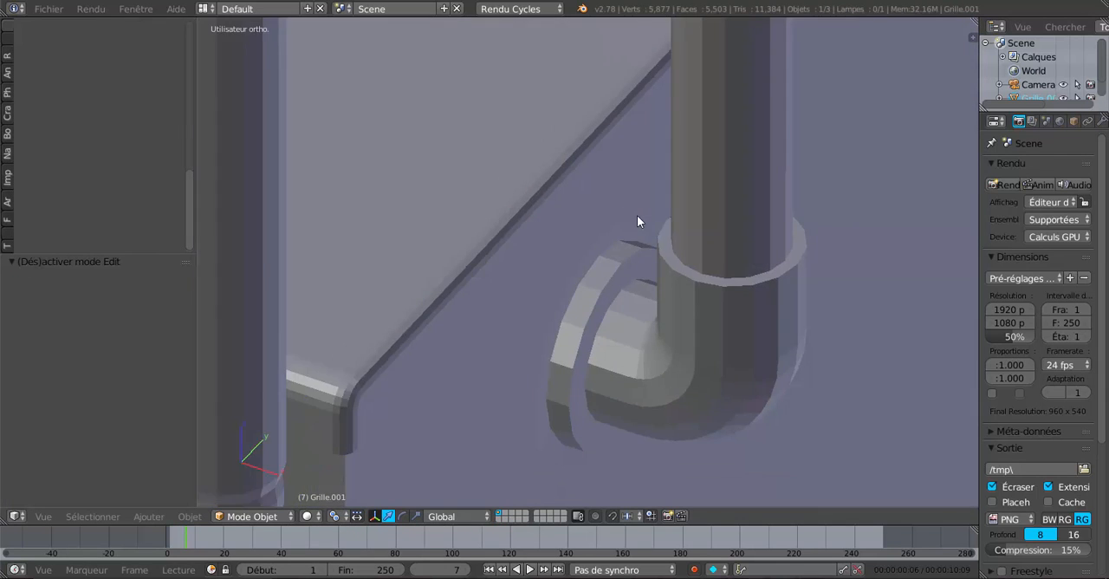
scroll(638, 218, "down", 3)
scroll(706, 298, "down", 3)
middle_click_drag(713, 302, 657, 339)
scroll(691, 285, "down", 4)
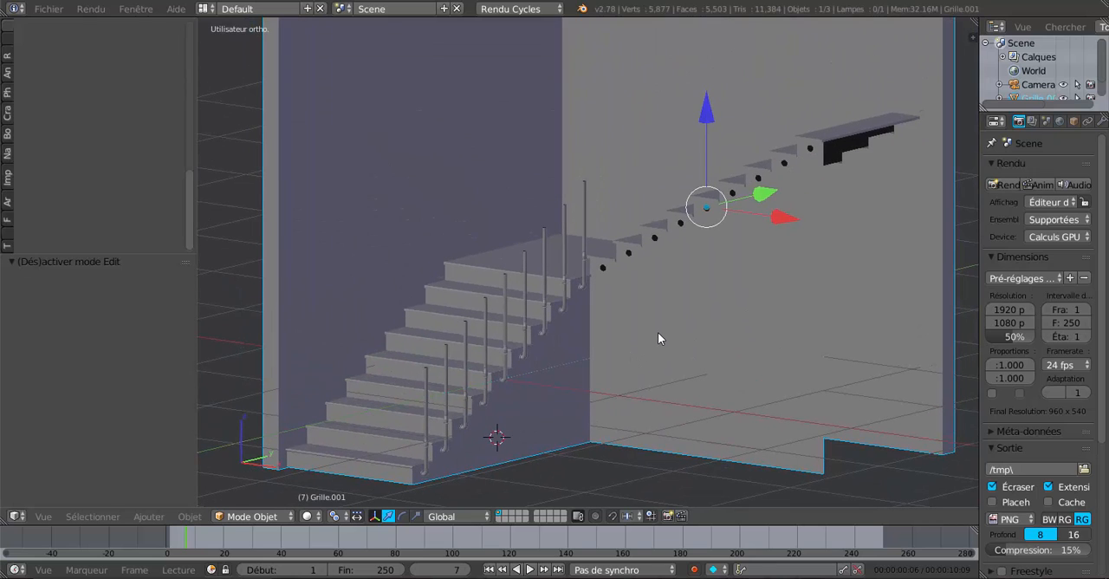
scroll(555, 353, "up", 2)
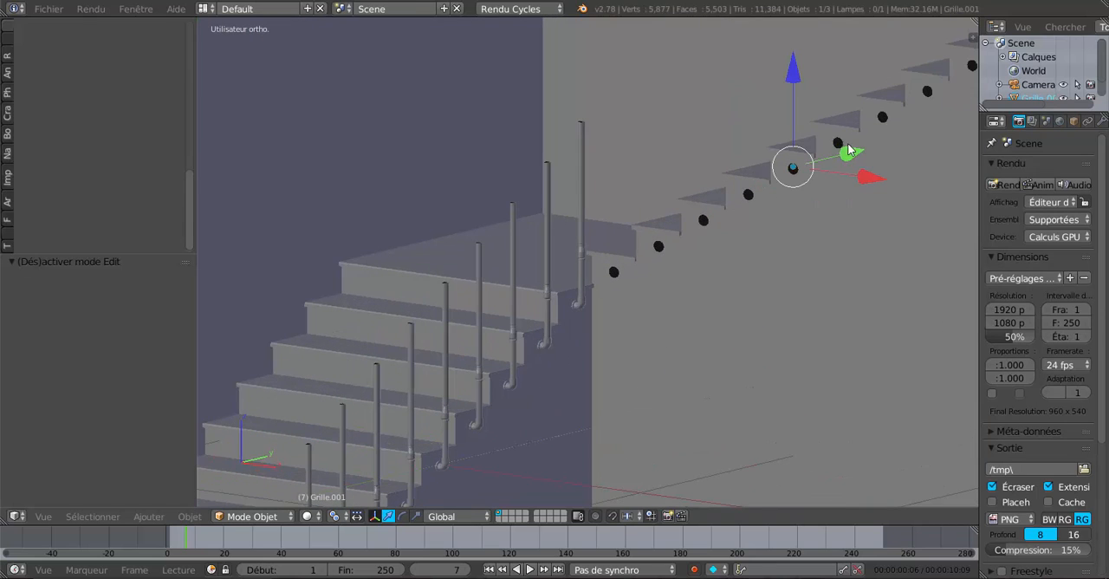
scroll(754, 225, "down", 4)
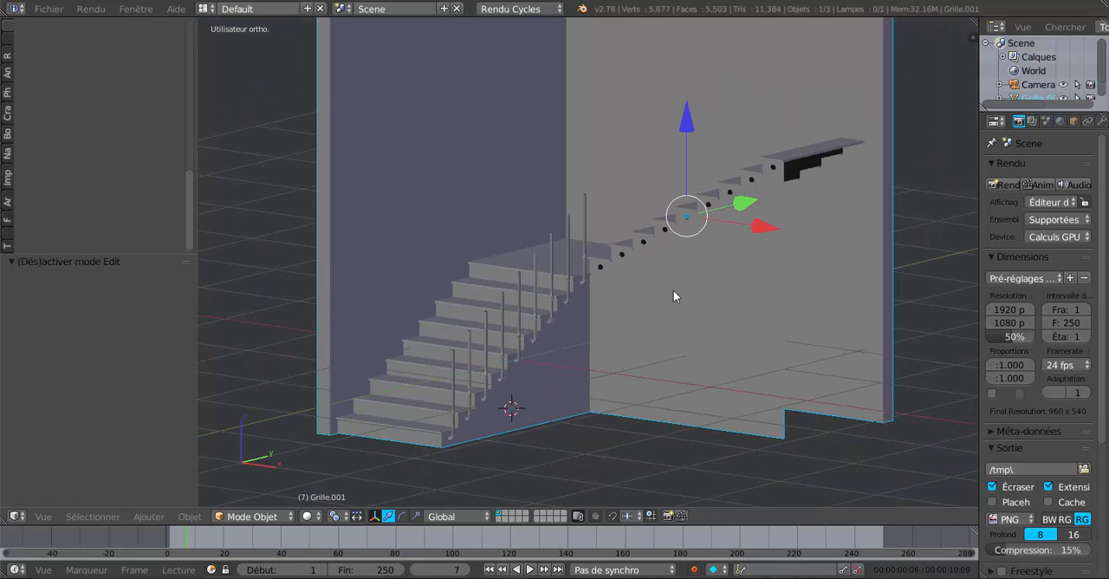
scroll(700, 286, "up", 4)
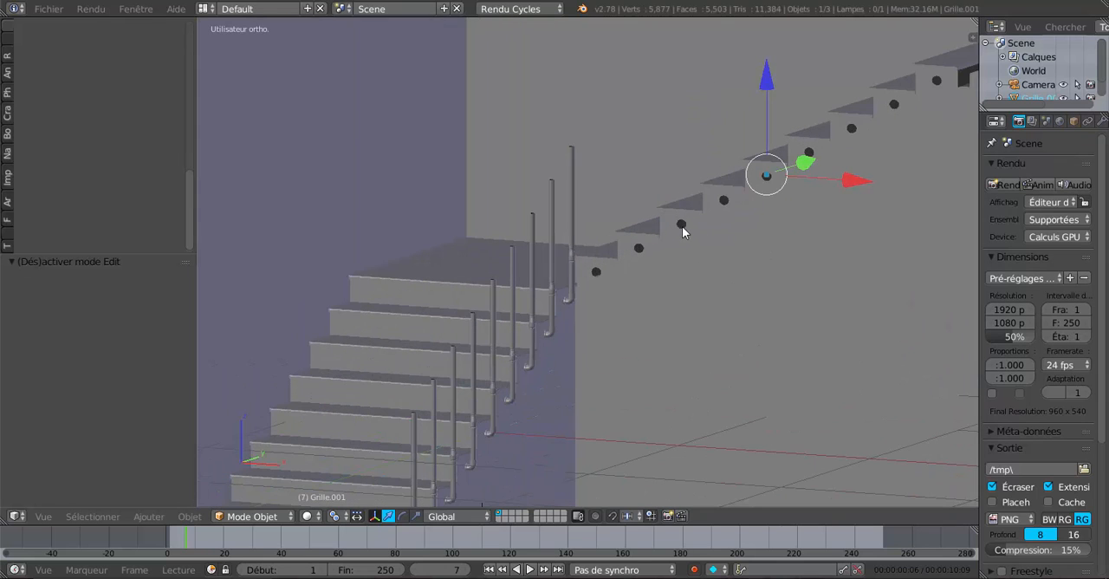
scroll(685, 228, "up", 2)
scroll(646, 245, "down", 4)
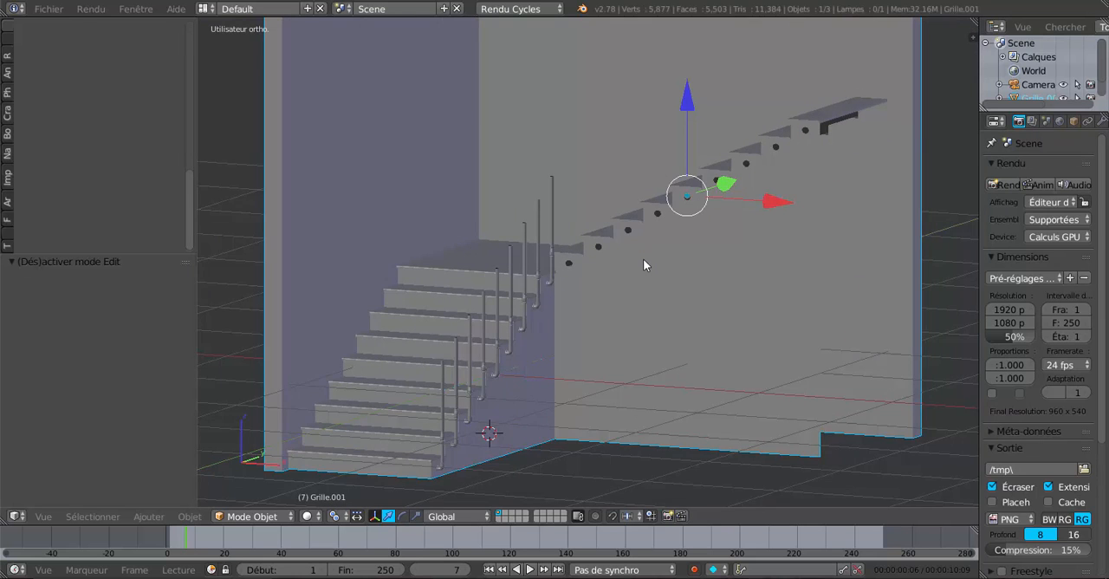
middle_click_drag(650, 300, 625, 348, "shift")
scroll(549, 356, "up", 4)
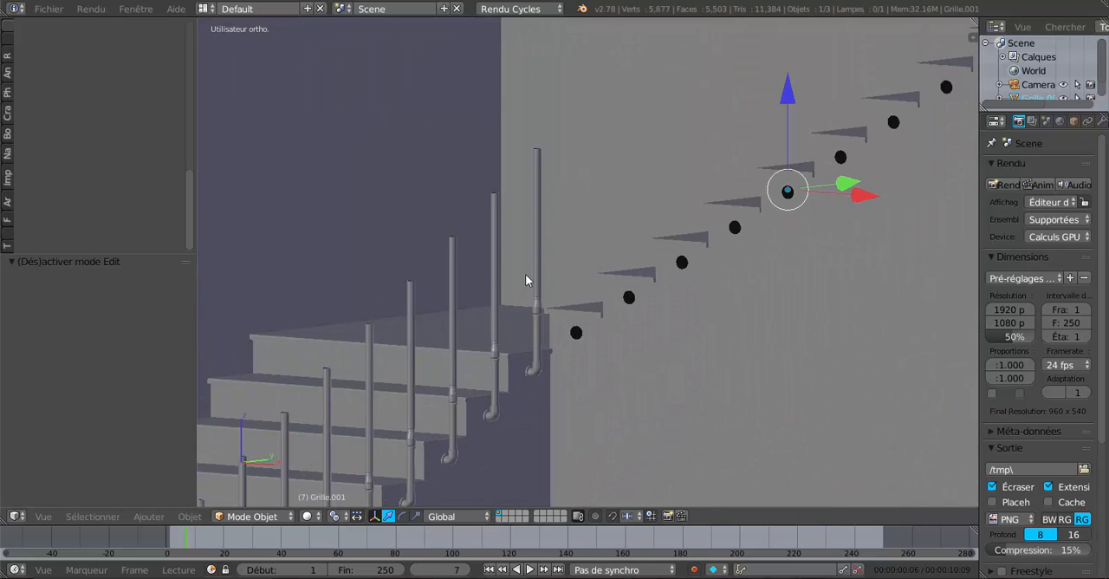
scroll(418, 370, "down", 4)
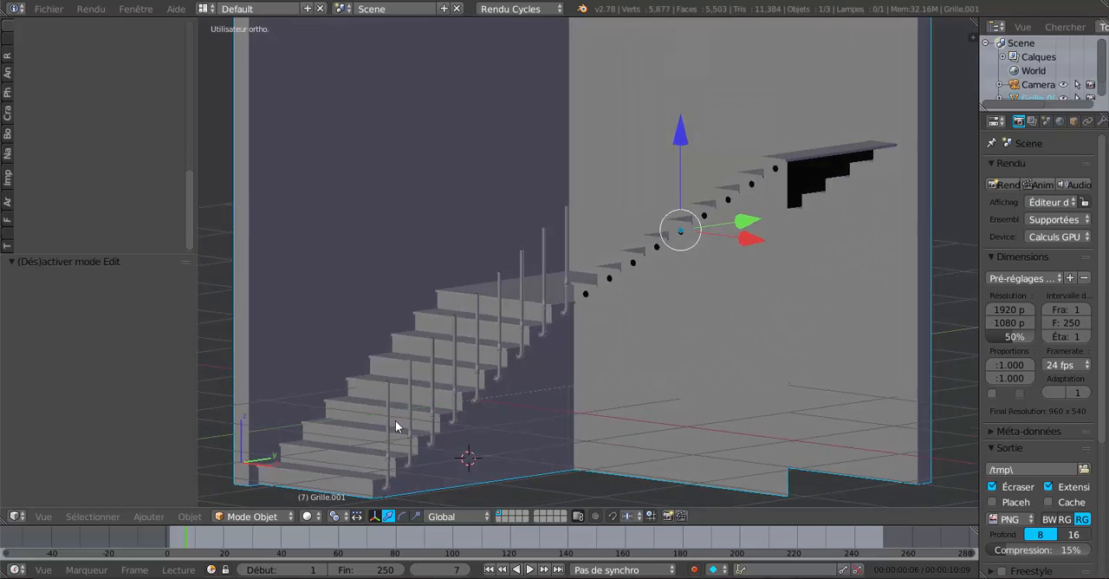
scroll(445, 372, "up", 2)
middle_click_drag(465, 370, 545, 360)
scroll(543, 392, "up", 2)
scroll(653, 321, "down", 1)
scroll(654, 320, "down", 2)
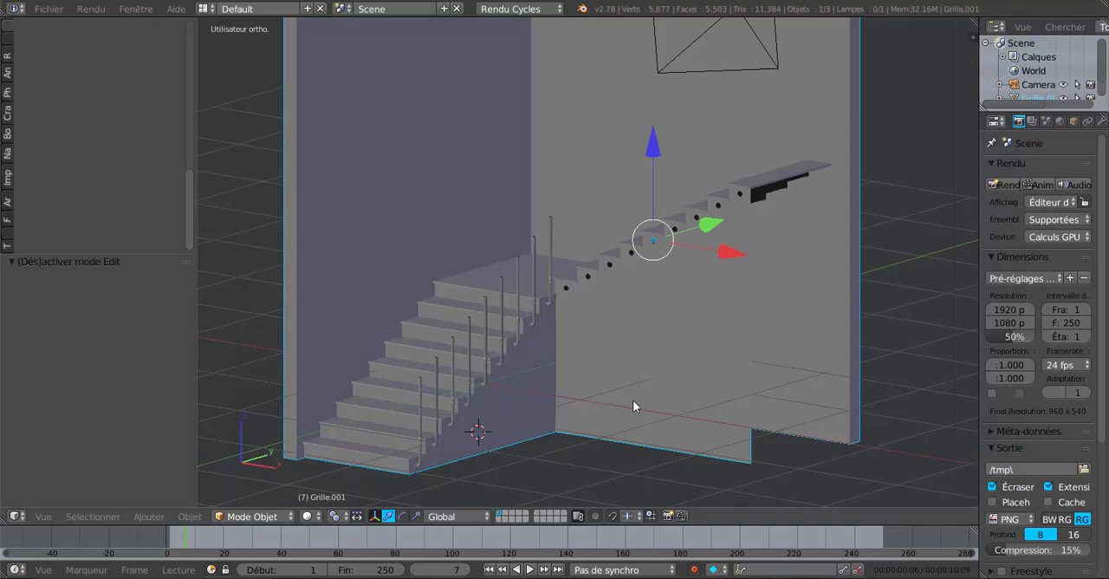
scroll(633, 399, "down", 1)
middle_click_drag(632, 400, 597, 379)
scroll(596, 378, "up", 3)
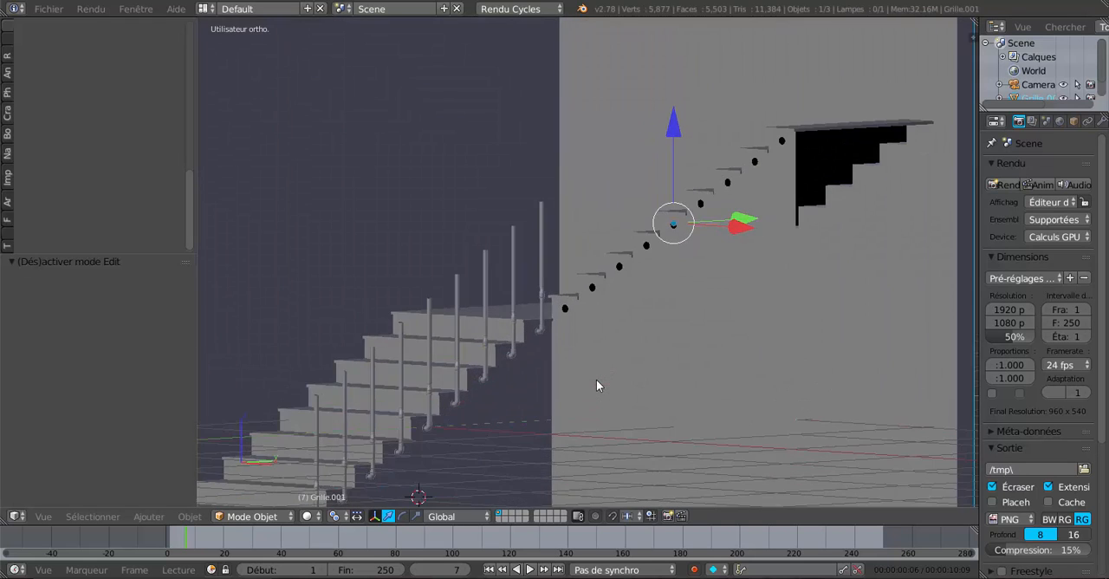